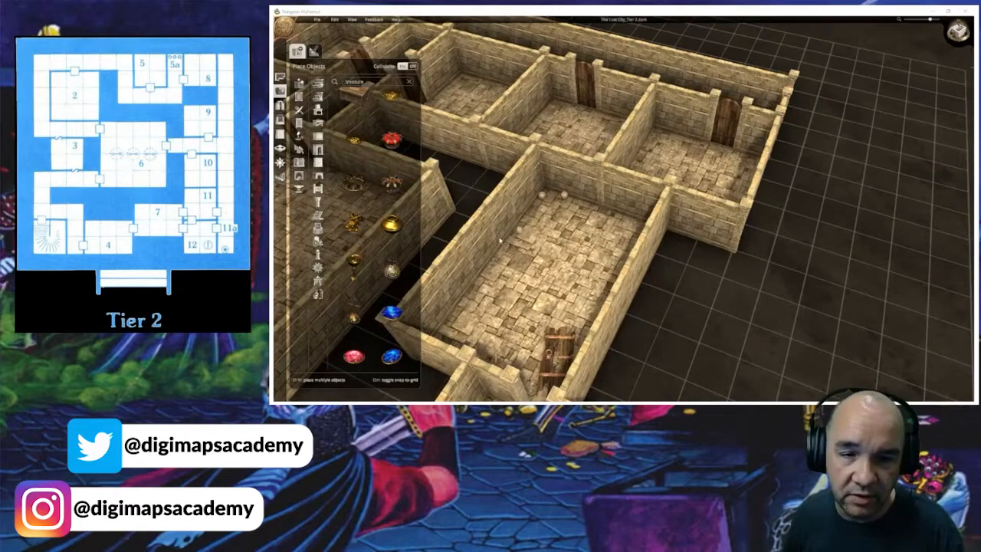
Step: Look over the Tier 2 dungeon layout and compare the empty room 7 with its neighbouring rooms
{"action": "right_click_drag", "start_coordinate": [565, 213], "coordinate": [707, 180]}
{"action": "middle_click_drag", "start_coordinate": [706, 180], "coordinate": [589, 222]}
{"action": "scroll", "coordinate": [588, 221], "scroll_direction": "down", "scroll_amount": 5}
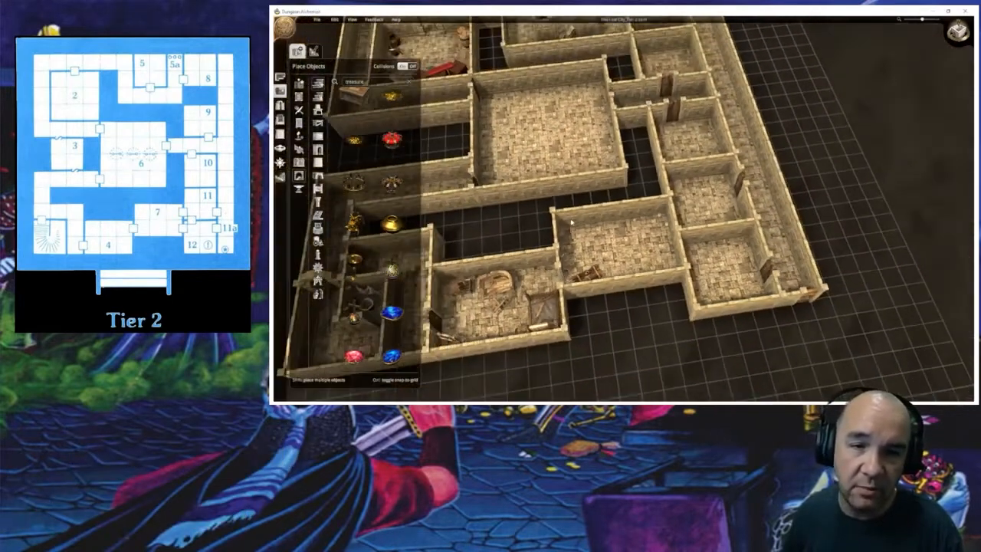
{"action": "right_click_drag", "start_coordinate": [571, 223], "coordinate": [616, 217]}
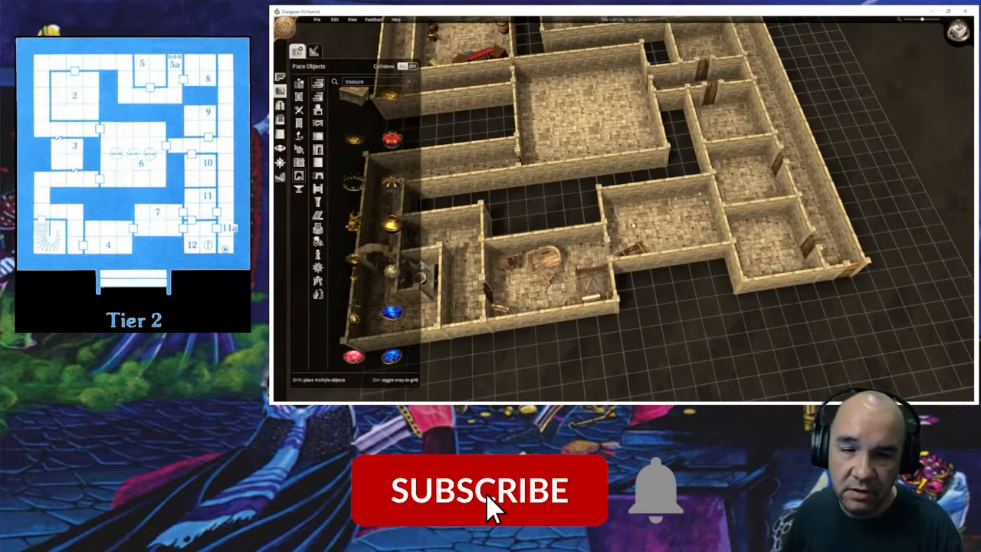
{"action": "right_click_drag", "start_coordinate": [617, 213], "coordinate": [663, 268]}
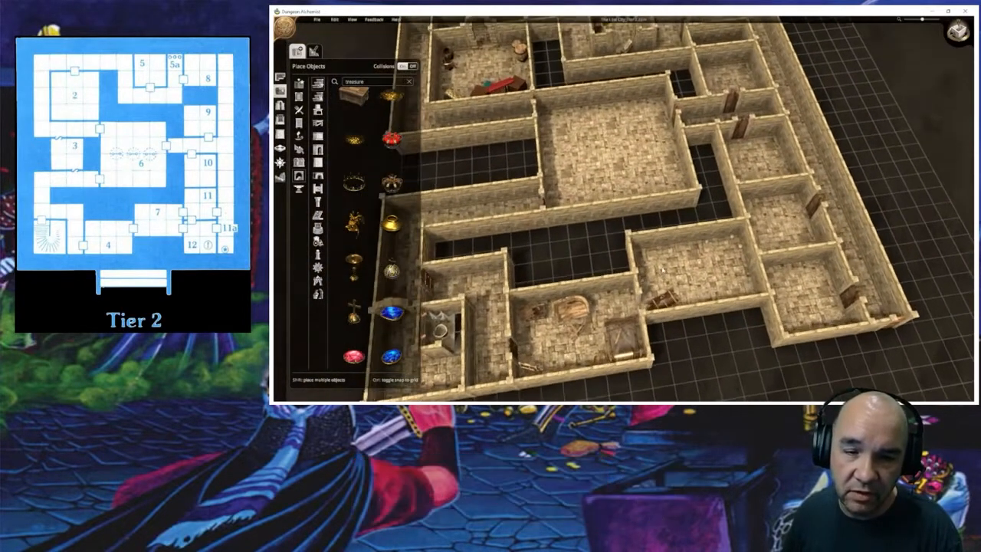
{"action": "middle_click_drag", "start_coordinate": [663, 269], "coordinate": [797, 237]}
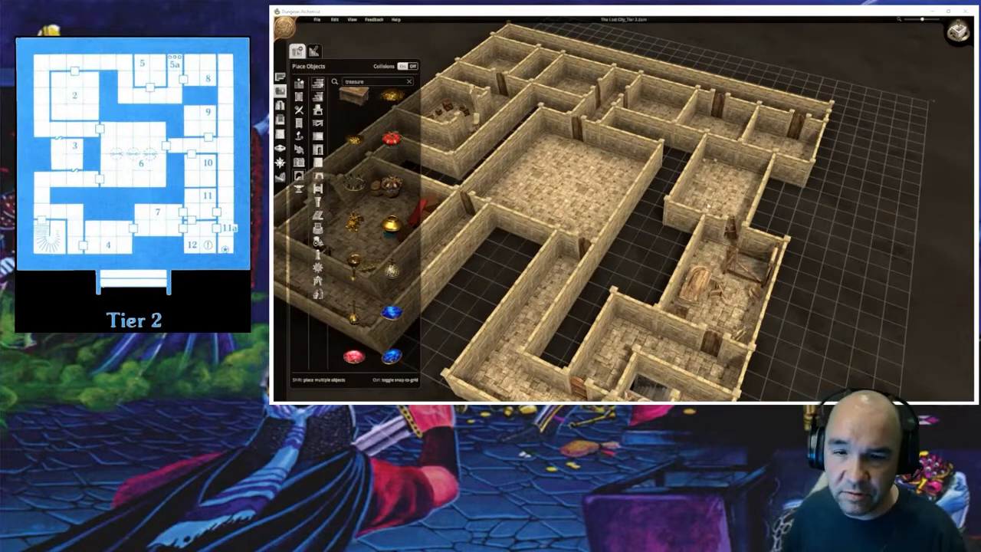
{"action": "right_click_drag", "start_coordinate": [724, 200], "coordinate": [625, 239]}
{"action": "scroll", "coordinate": [629, 250], "scroll_direction": "up", "scroll_amount": 5}
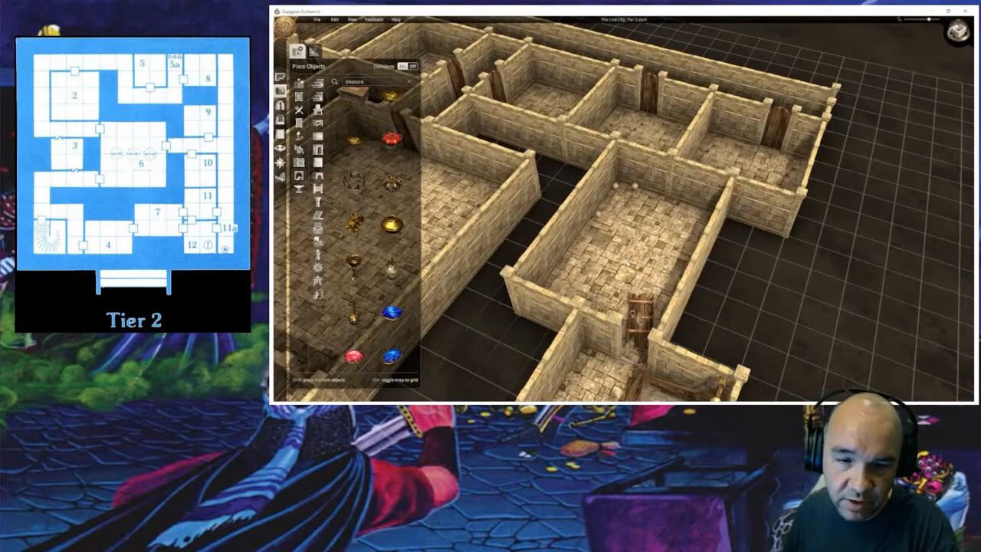
{"action": "right_click_drag", "start_coordinate": [628, 264], "coordinate": [647, 287]}
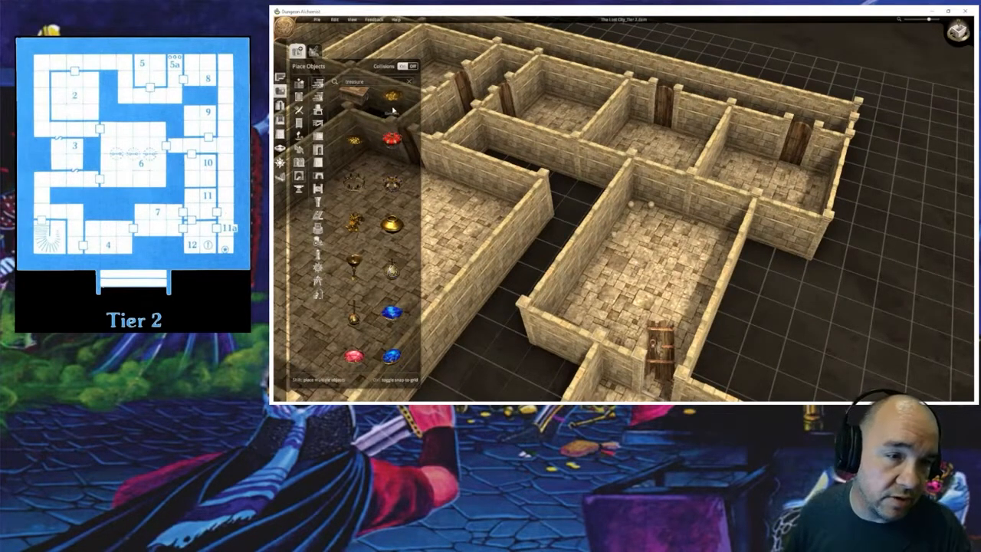
Step: Place two banded treasure chests side by side at the far end of room 7
{"action": "scroll", "coordinate": [363, 241], "scroll_direction": "up", "scroll_amount": 5}
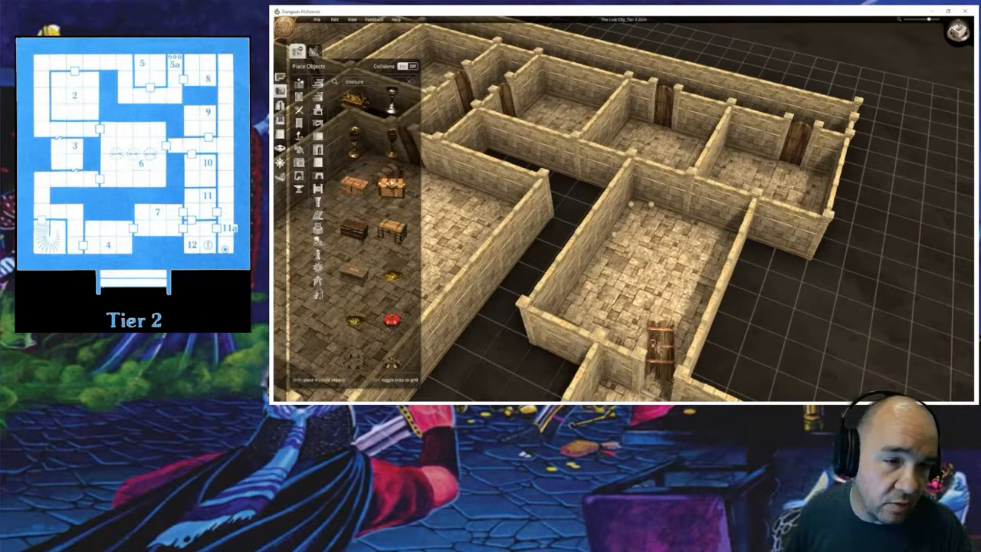
{"action": "left_click_drag", "start_coordinate": [391, 187], "coordinate": [639, 226]}
{"action": "scroll", "coordinate": [634, 237], "scroll_direction": "down", "scroll_amount": 4}
{"action": "left_click", "coordinate": [628, 250]}
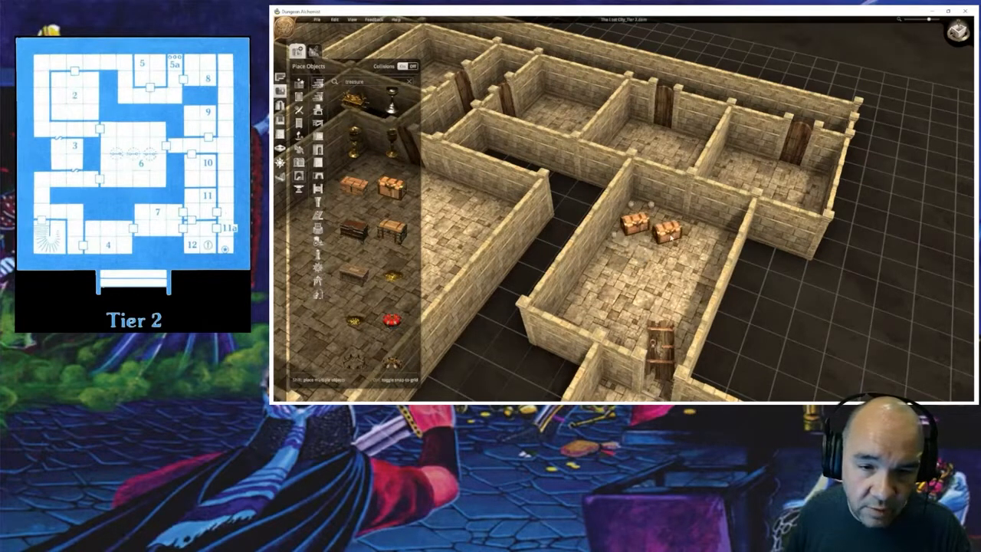
{"action": "scroll", "coordinate": [670, 238], "scroll_direction": "down", "scroll_amount": 4}
{"action": "scroll", "coordinate": [672, 238], "scroll_direction": "up", "scroll_amount": 4}
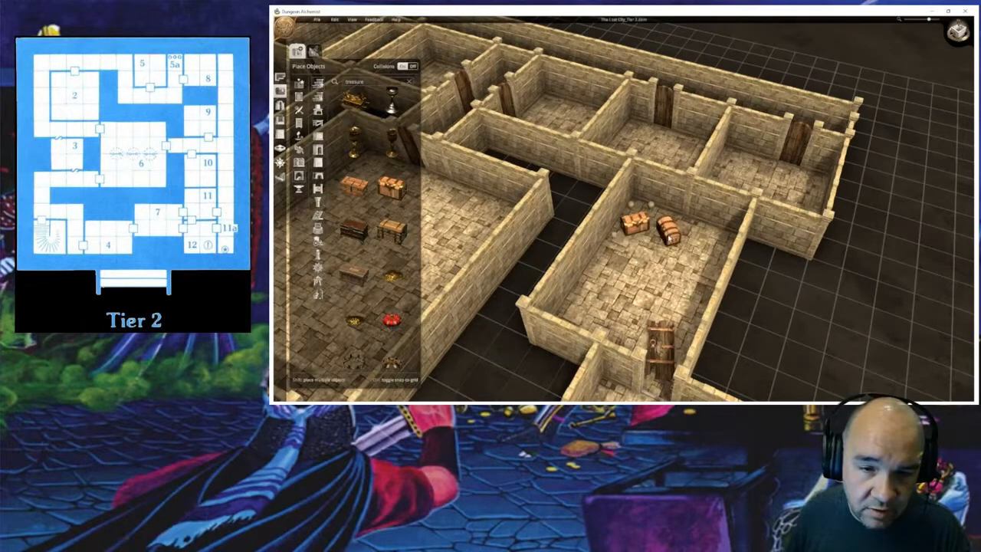
{"action": "left_click", "coordinate": [670, 230]}
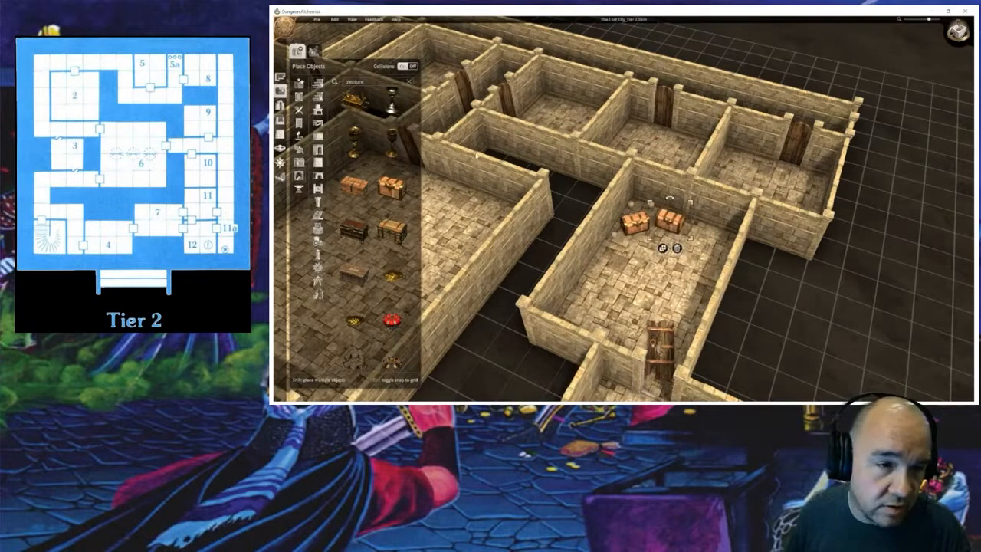
Step: Move the first chest to the other side of the second one, near the side wall, and rotate it
{"action": "left_click", "coordinate": [628, 228]}
{"action": "left_click_drag", "start_coordinate": [635, 224], "coordinate": [703, 242]}
{"action": "scroll", "coordinate": [704, 244], "scroll_direction": "down", "scroll_amount": 3}
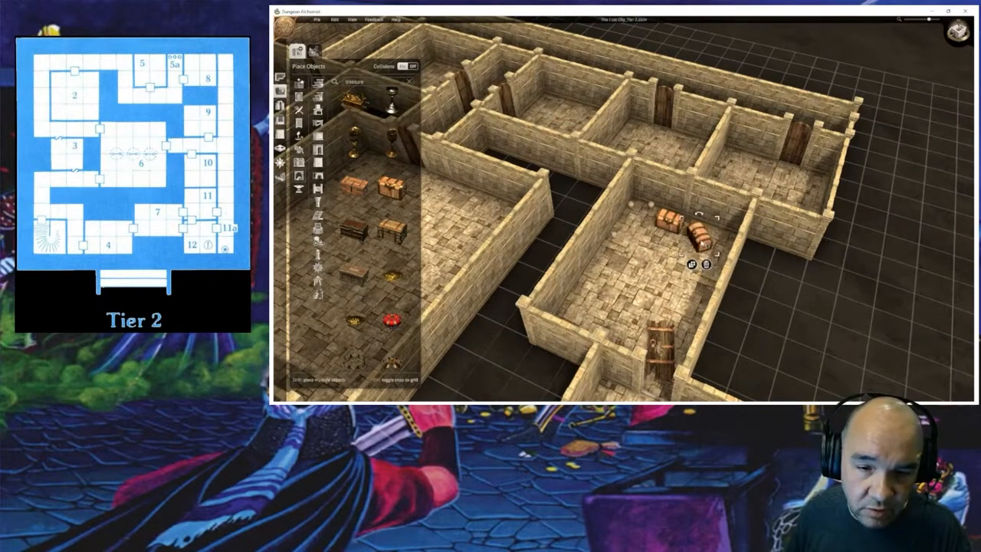
Step: Move the small round objects from room 7's far corner to the opposite corner near the entrance
{"action": "left_click_drag", "start_coordinate": [648, 209], "coordinate": [571, 316]}
{"action": "middle_click_drag", "start_coordinate": [702, 251], "coordinate": [611, 242]}
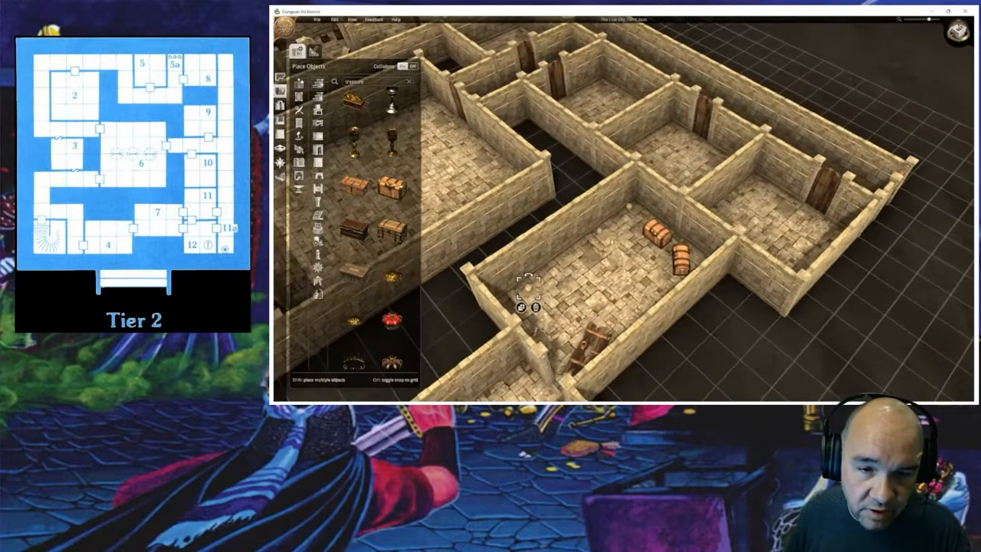
{"action": "left_click_drag", "start_coordinate": [627, 209], "coordinate": [512, 299]}
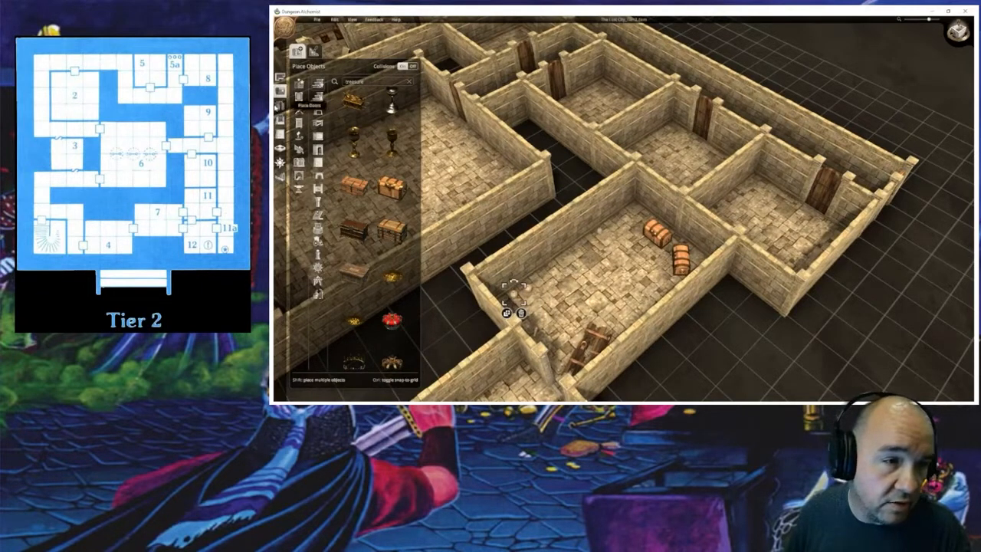
Step: Search the doors for "old" and place an old wooden door in room 7's back wall beside the chests
{"action": "left_click", "coordinate": [279, 106]}
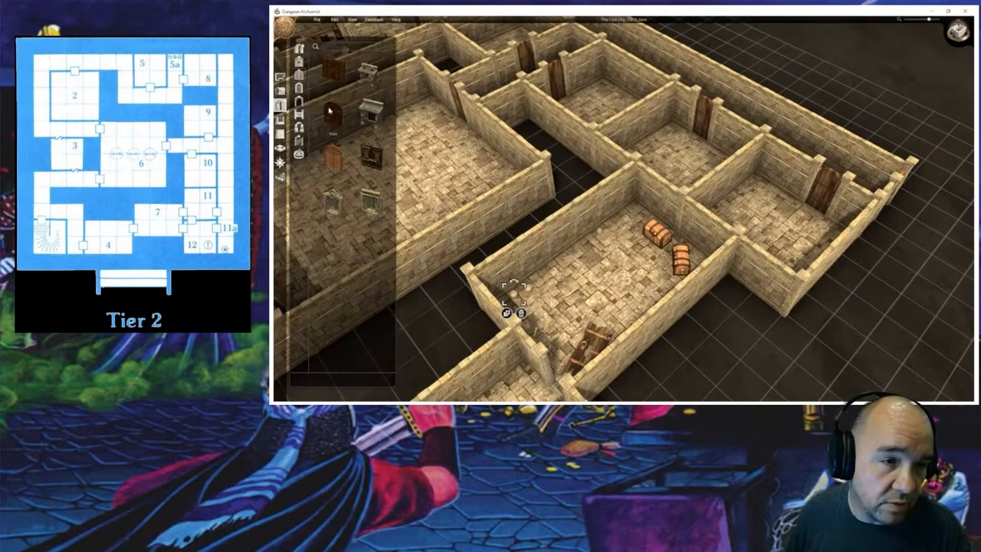
{"action": "left_click", "coordinate": [337, 48]}
{"action": "type", "text": "old"}
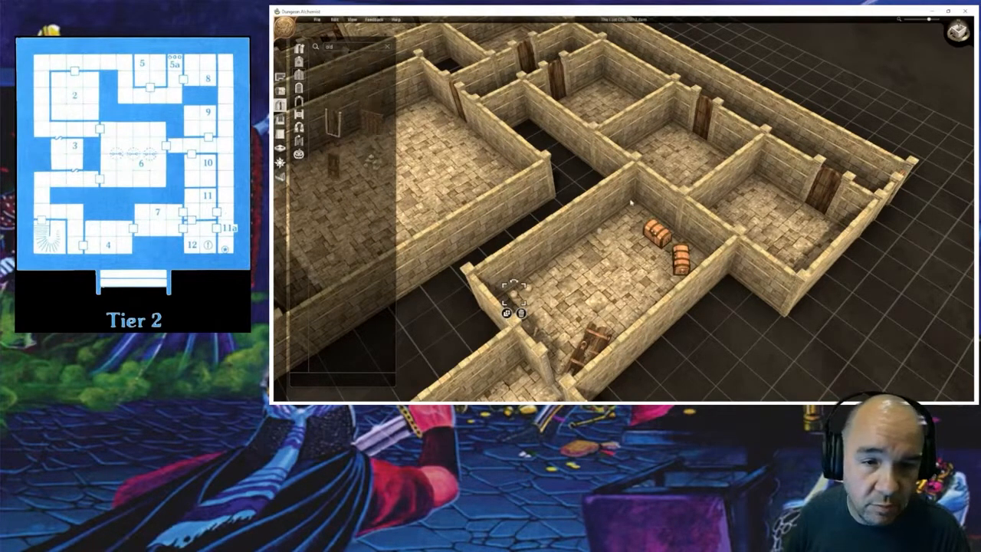
{"action": "left_click", "coordinate": [333, 77]}
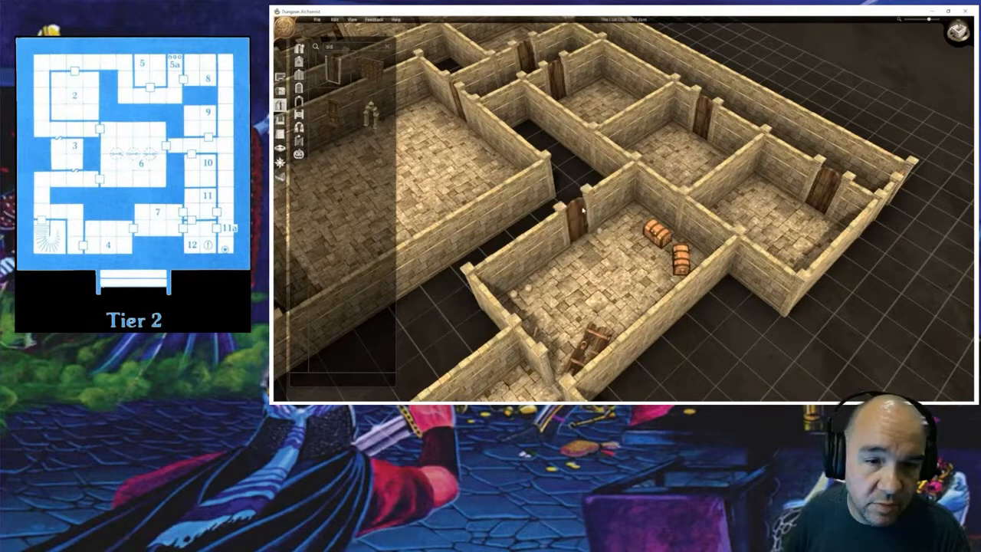
{"action": "left_click", "coordinate": [653, 205]}
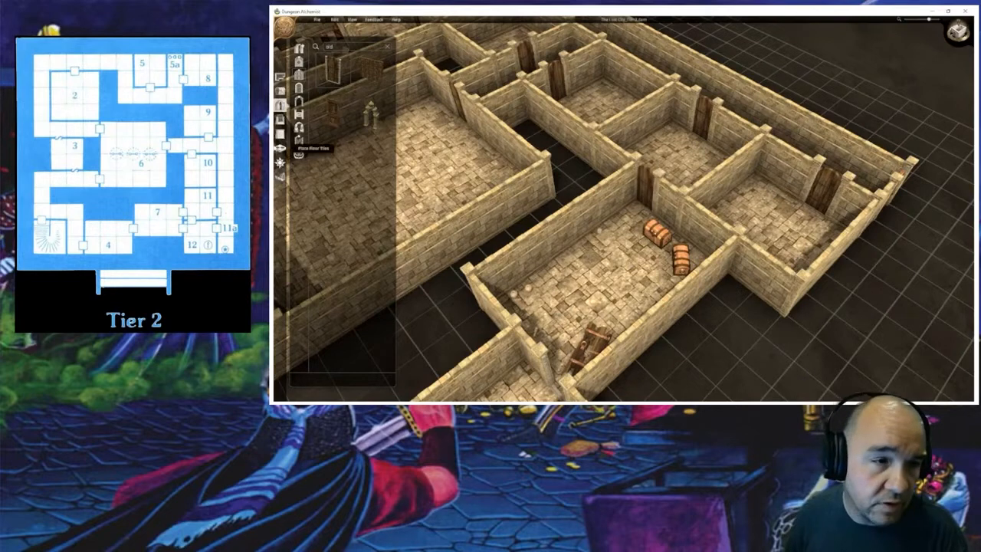
Step: Place a plain wooden box along room 7's long wall and put a duplicate of it nearer the entrance
{"action": "left_click", "coordinate": [281, 92]}
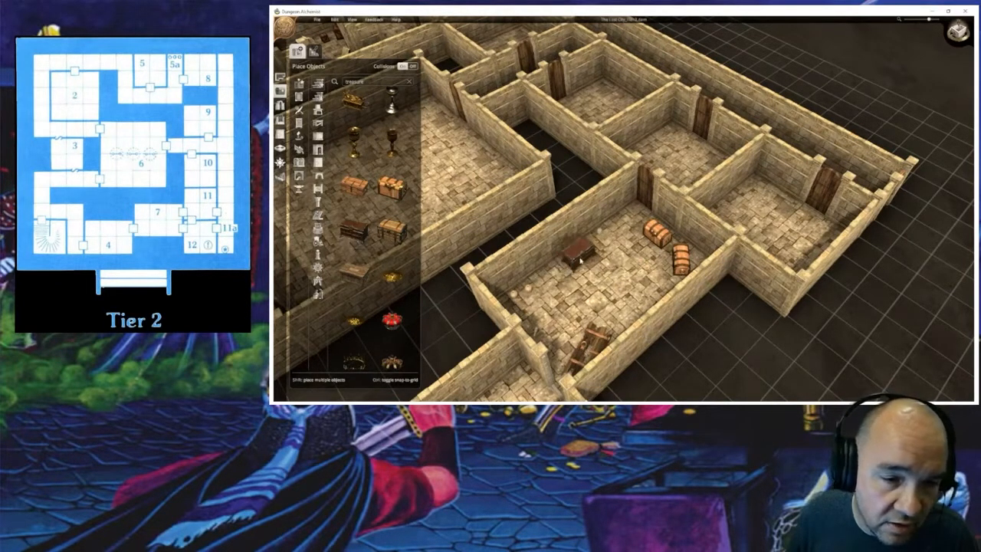
{"action": "scroll", "coordinate": [393, 259], "scroll_direction": "down", "scroll_amount": 1}
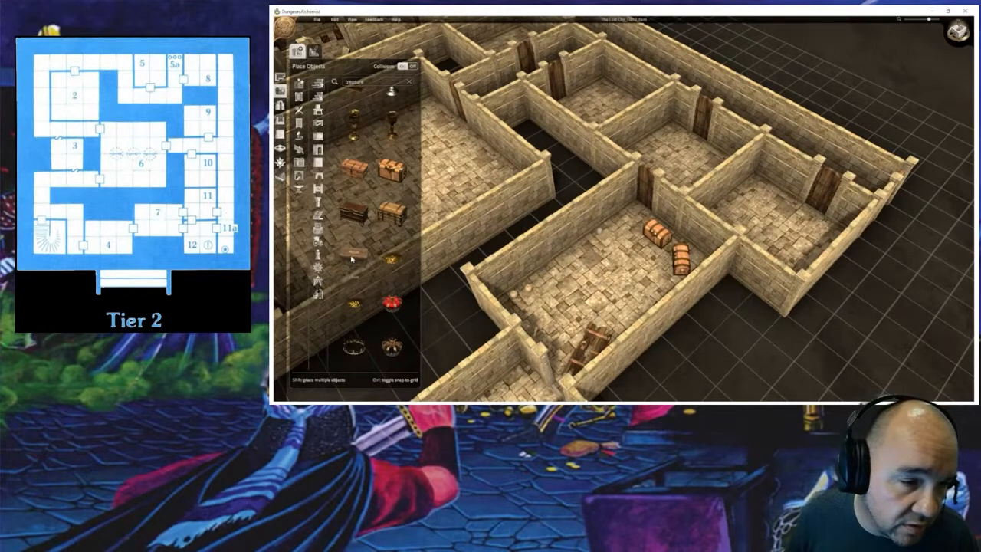
{"action": "left_click", "coordinate": [604, 245]}
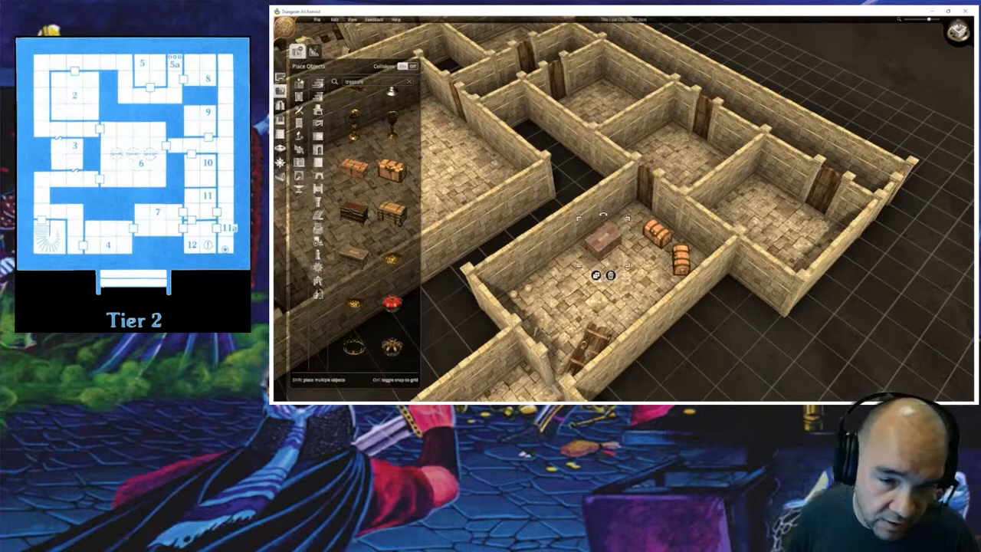
{"action": "left_click", "coordinate": [597, 275]}
{"action": "left_click", "coordinate": [568, 275]}
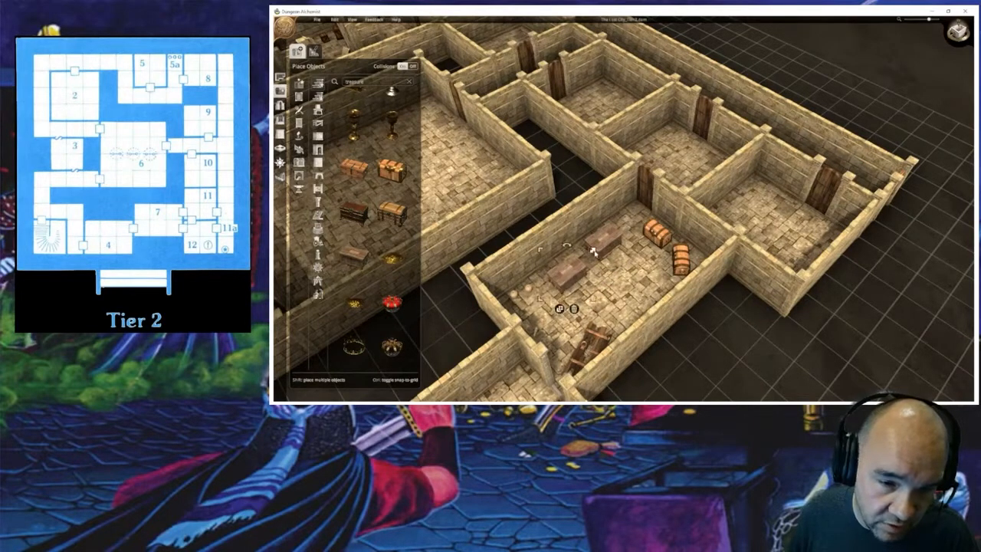
Step: Shrink the duplicated wooden box and place a copy of it against the opposite long wall
{"action": "left_click_drag", "start_coordinate": [594, 253], "coordinate": [582, 262]}
{"action": "left_click", "coordinate": [558, 301]}
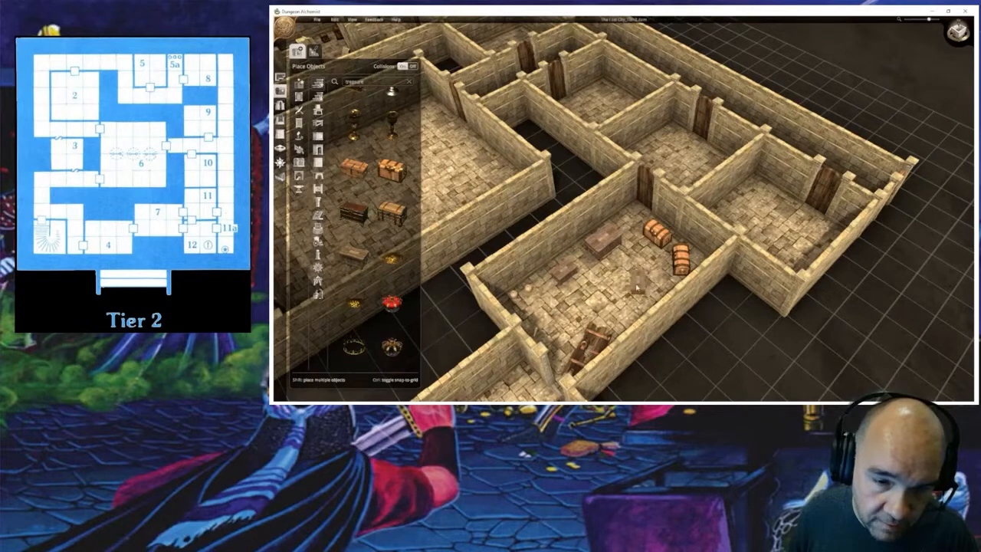
{"action": "left_click", "coordinate": [654, 289]}
{"action": "middle_click_drag", "start_coordinate": [655, 294], "coordinate": [713, 291]}
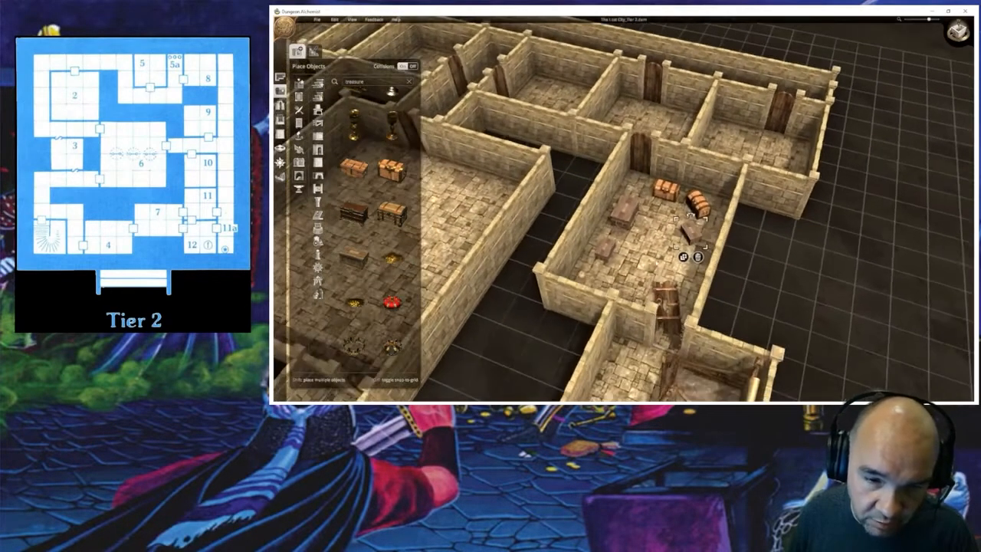
{"action": "key", "text": "w"}
{"action": "left_click_drag", "start_coordinate": [696, 259], "coordinate": [720, 264]}
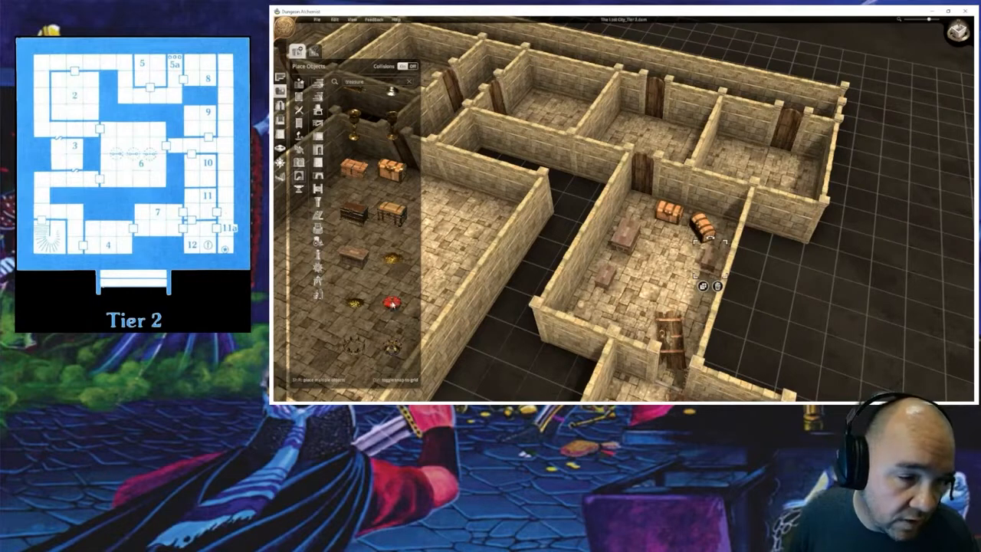
Step: Place two gold coin piles in front of the chests, shrinking the second and overlapping it with the first
{"action": "left_click", "coordinate": [355, 304]}
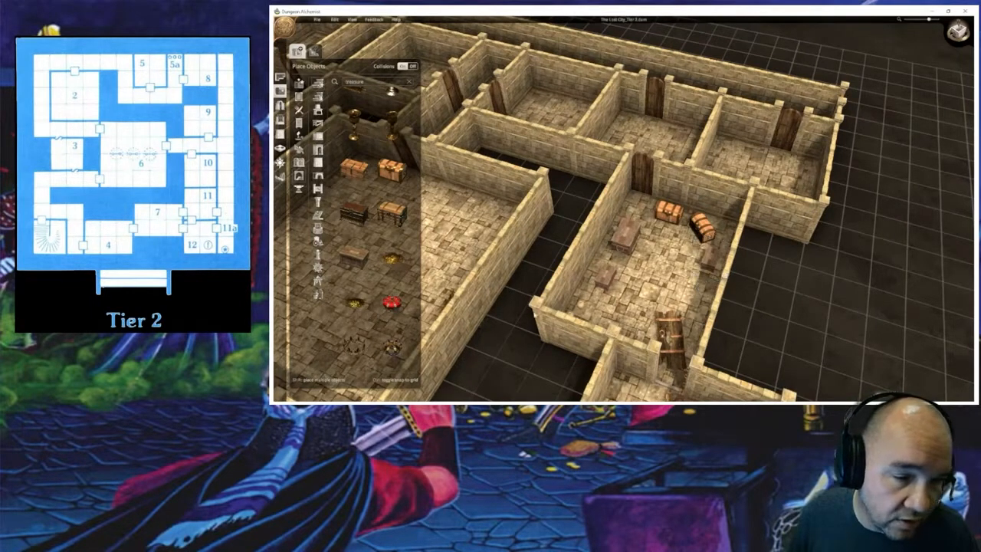
{"action": "left_click", "coordinate": [669, 252]}
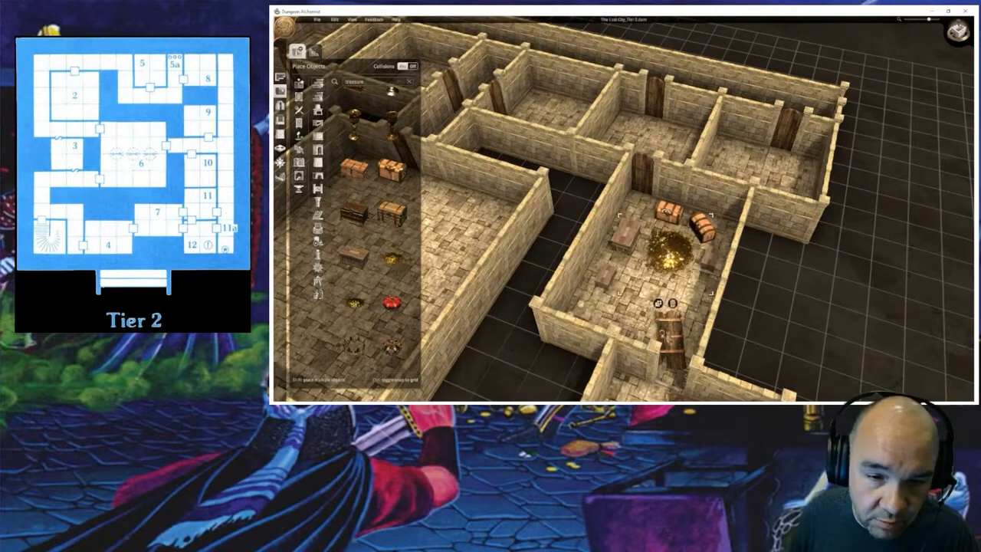
{"action": "left_click", "coordinate": [391, 264]}
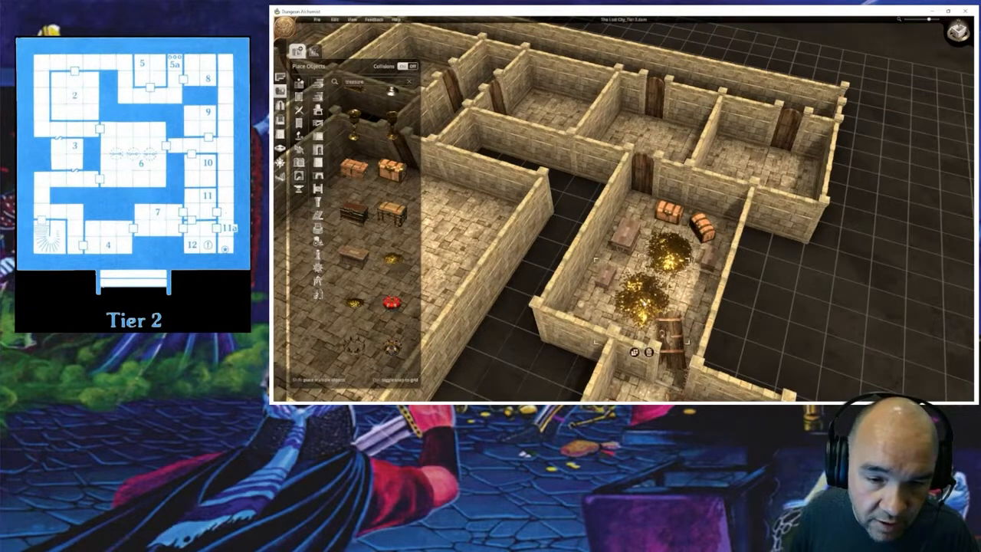
{"action": "left_click", "coordinate": [642, 301]}
{"action": "left_click_drag", "start_coordinate": [687, 262], "coordinate": [647, 257]}
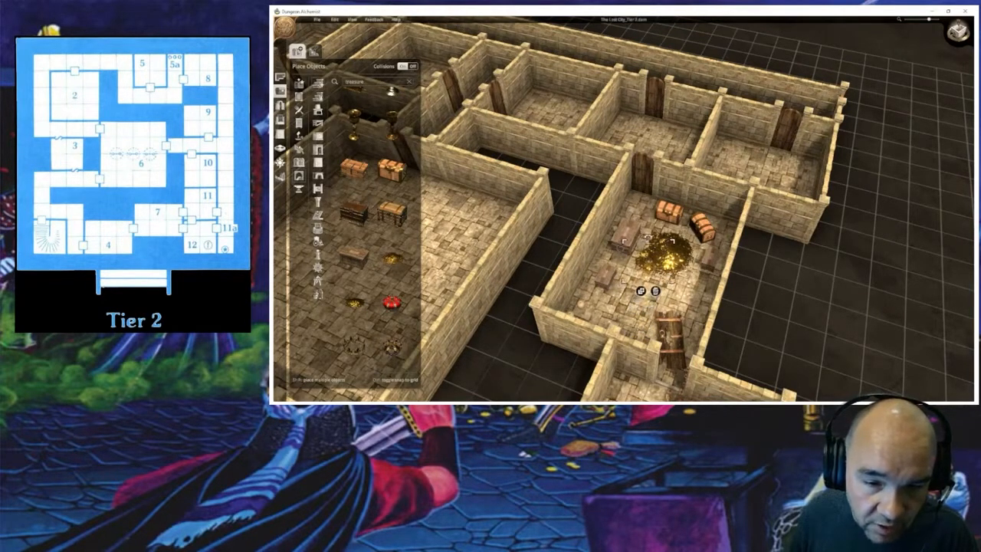
Step: Extend the gold heap with copies of the smaller coin pile, rotating the last copy
{"action": "left_click", "coordinate": [641, 292]}
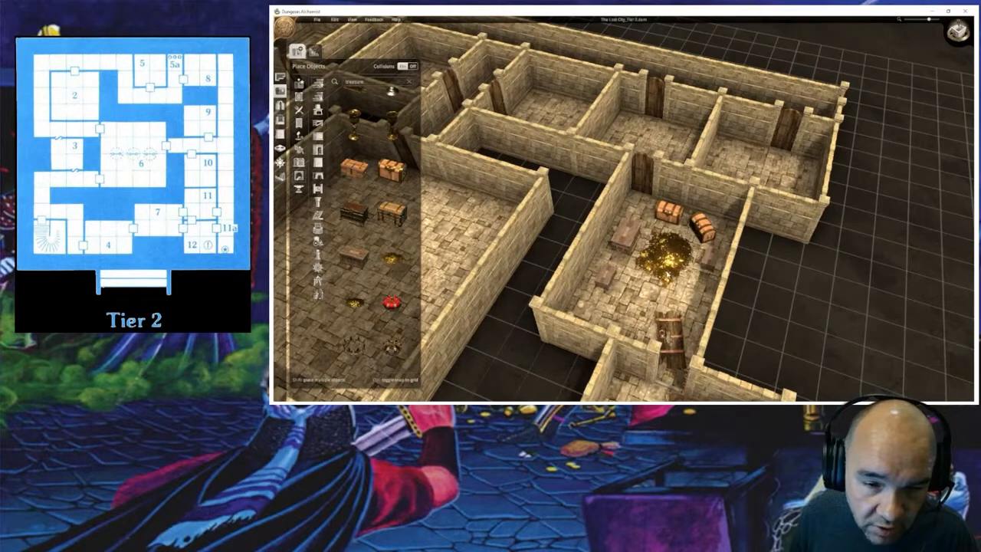
{"action": "left_click", "coordinate": [663, 260]}
{"action": "left_click", "coordinate": [659, 303]}
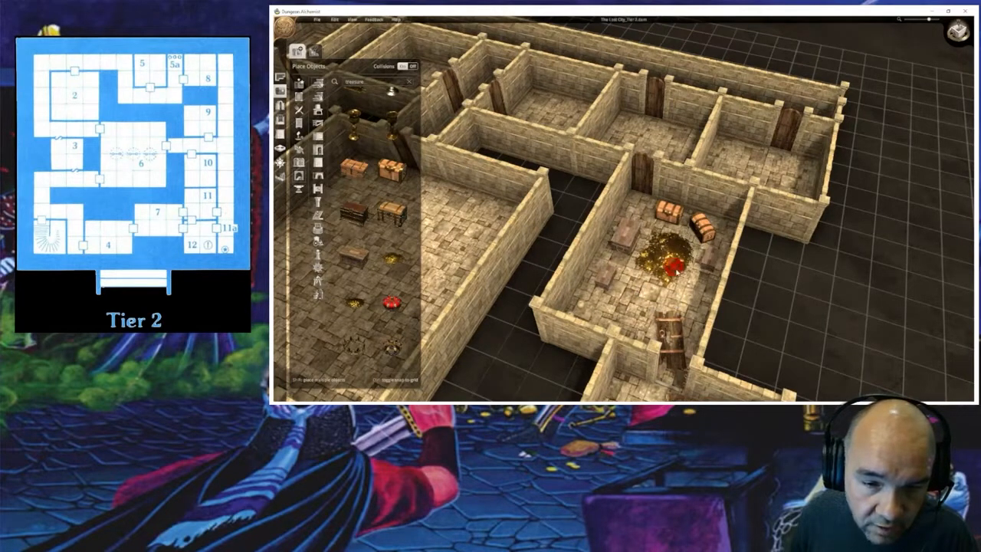
{"action": "left_click", "coordinate": [674, 260]}
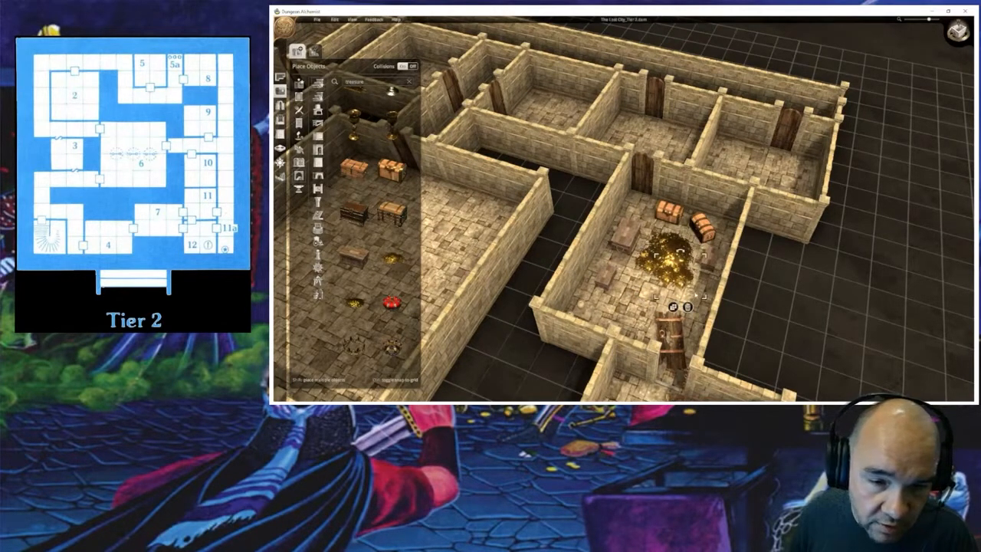
{"action": "left_click_drag", "start_coordinate": [680, 252], "coordinate": [654, 274]}
{"action": "left_click_drag", "start_coordinate": [687, 306], "coordinate": [682, 302]}
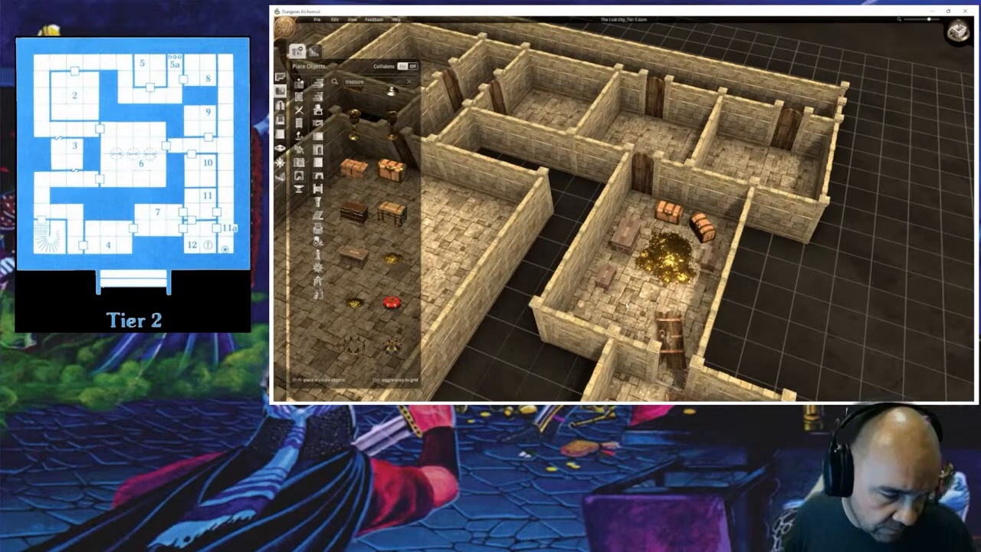
Step: Scatter blue and red gems from the treasure objects along the entrance-side edge of the gold heap
{"action": "scroll", "coordinate": [385, 267], "scroll_direction": "down", "scroll_amount": 5}
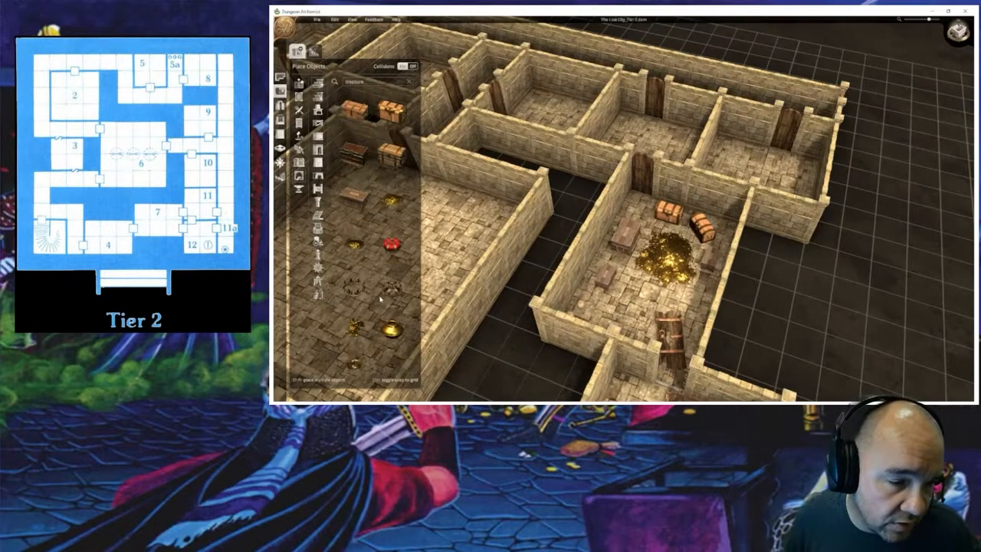
{"action": "scroll", "coordinate": [387, 287], "scroll_direction": "down", "scroll_amount": 2}
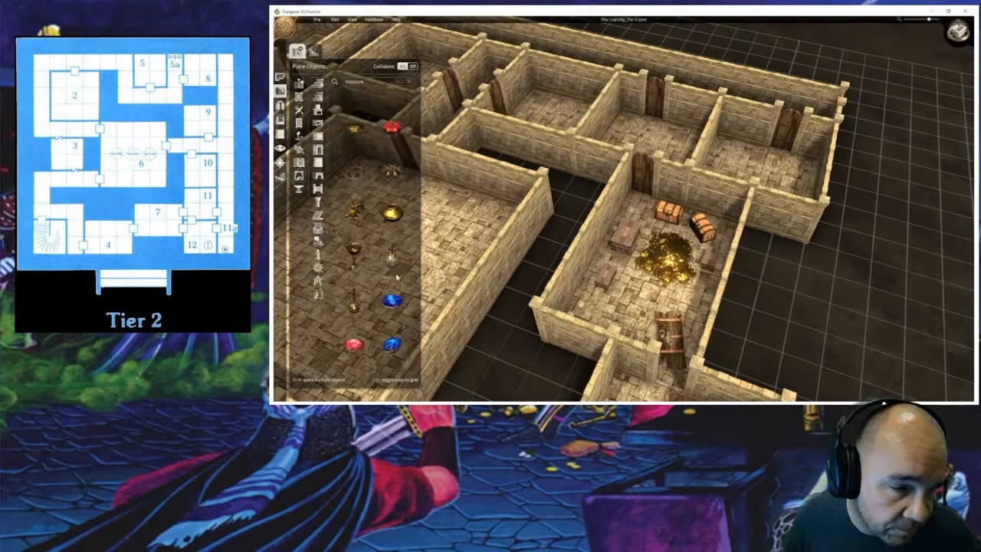
{"action": "scroll", "coordinate": [393, 273], "scroll_direction": "down", "scroll_amount": 2}
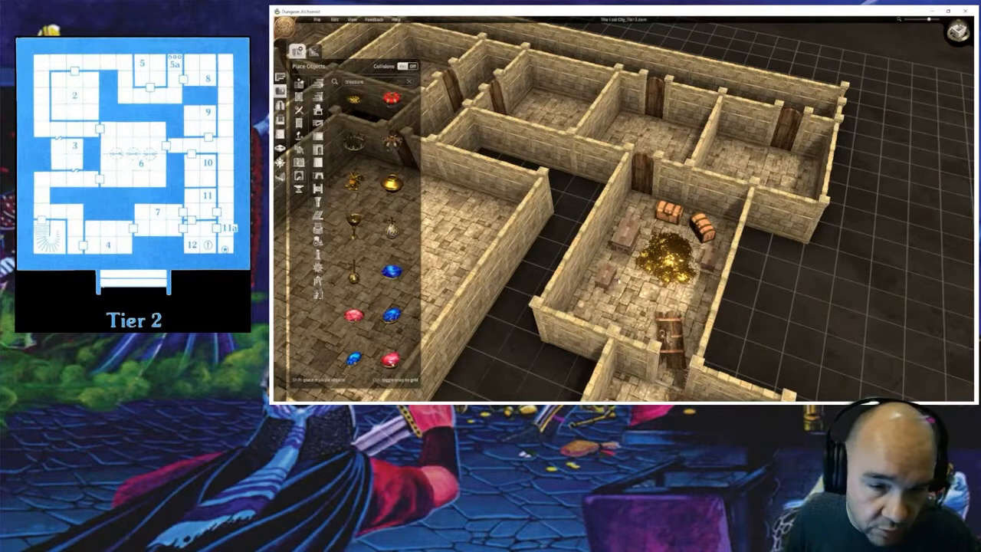
{"action": "left_click", "coordinate": [635, 265]}
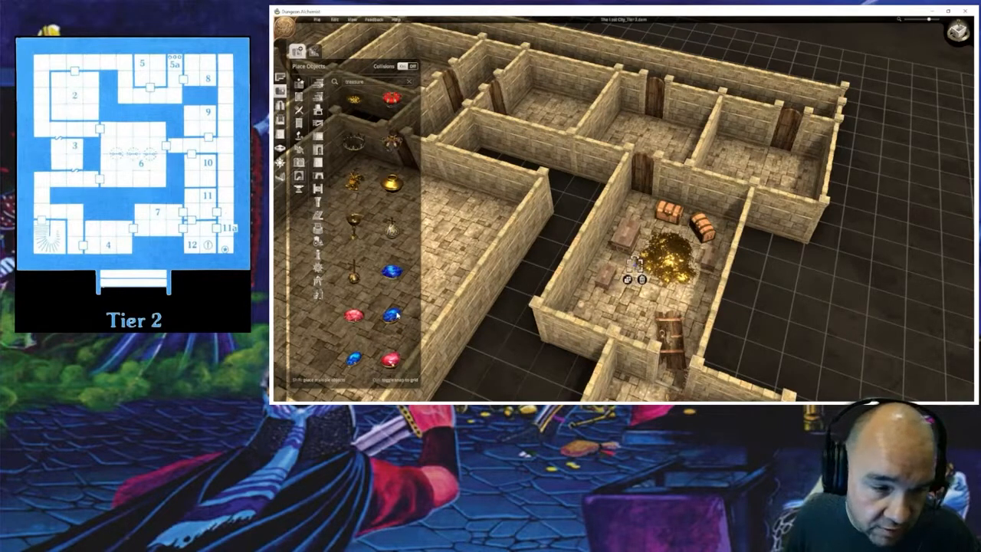
{"action": "left_click", "coordinate": [397, 315]}
{"action": "left_click", "coordinate": [644, 261]}
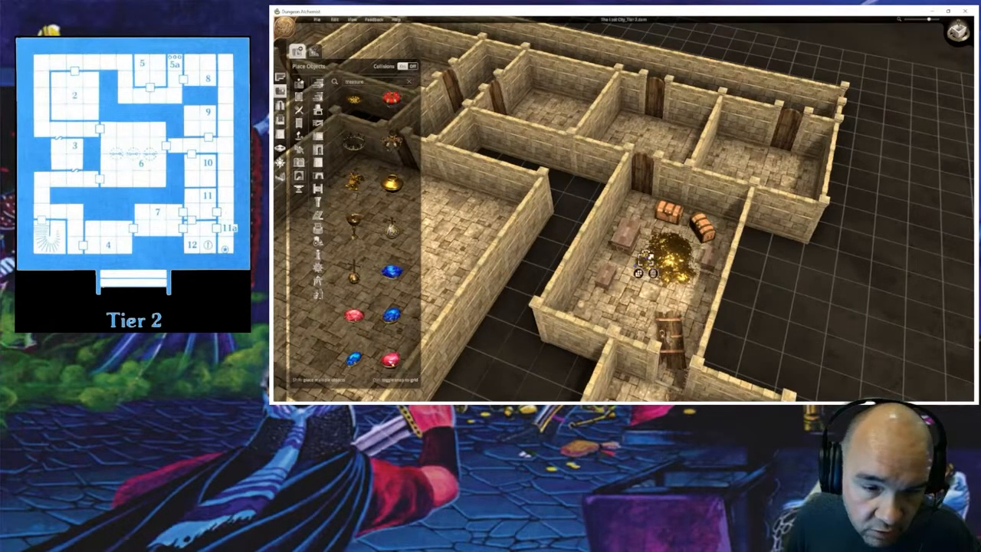
{"action": "left_click", "coordinate": [394, 364]}
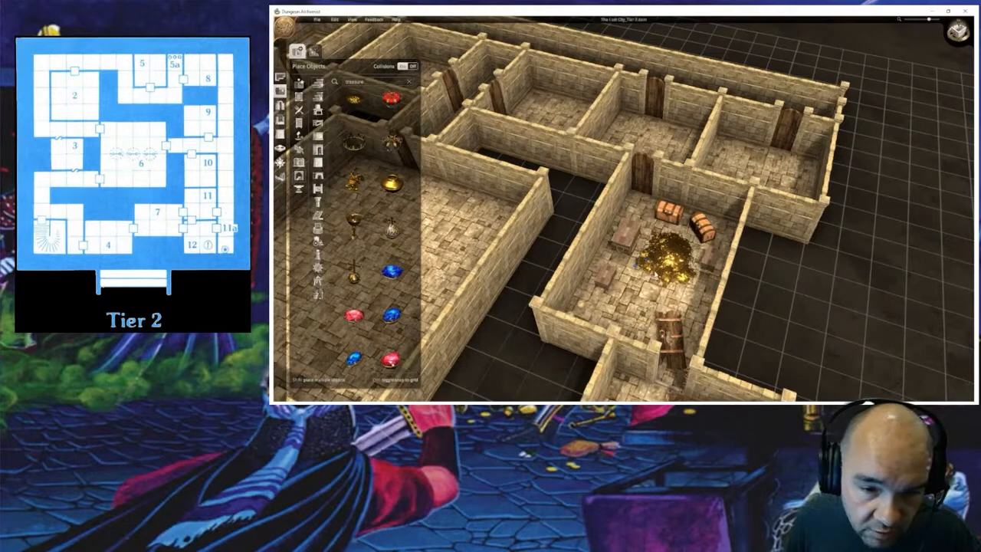
Step: Move the chest beside the gold heap closer to the long wall and rotate it to sit at an angle
{"action": "middle_click_drag", "start_coordinate": [638, 308], "coordinate": [624, 336]}
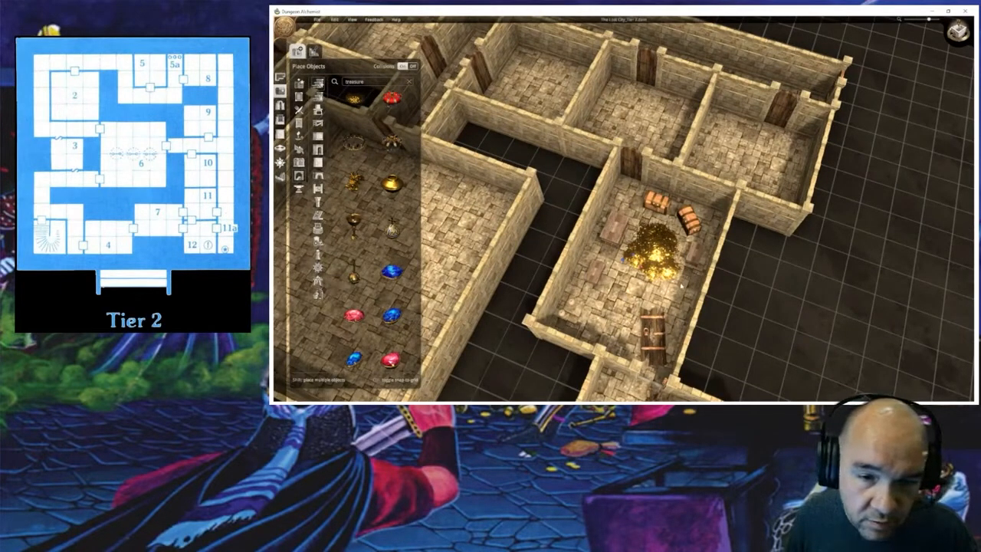
{"action": "left_click_drag", "start_coordinate": [691, 223], "coordinate": [704, 223]}
{"action": "key", "text": "r"}
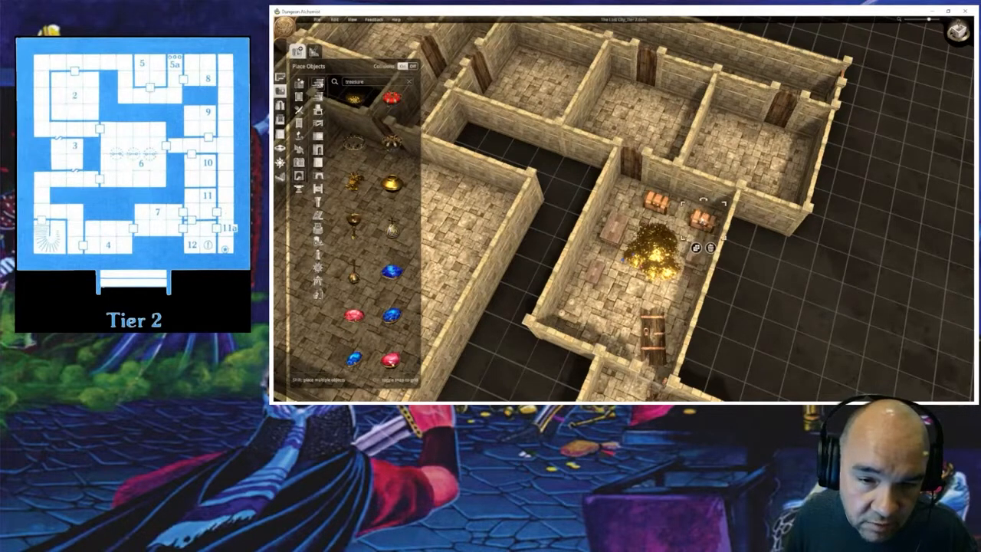
{"action": "key", "text": "r"}
{"action": "left_click", "coordinate": [610, 302]}
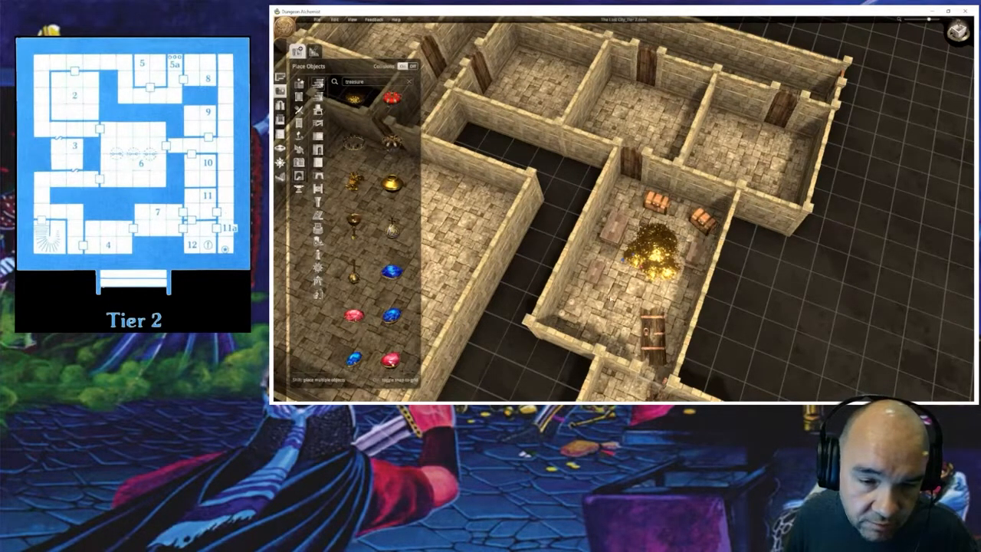
Step: Move the small treasure item near the entrance onto the large wooden box and place a jewellery piece on the smaller box
{"action": "middle_click_drag", "start_coordinate": [629, 310], "coordinate": [470, 286]}
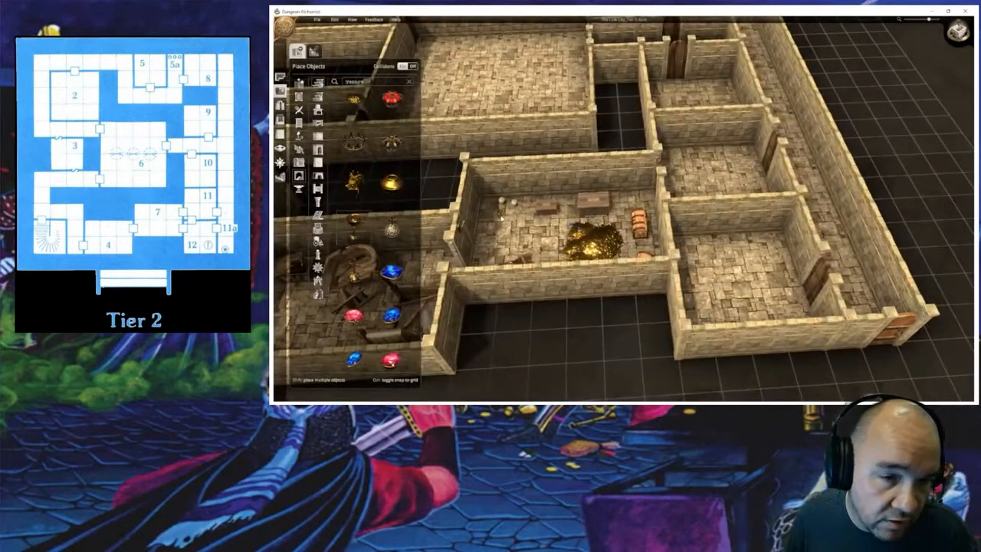
{"action": "left_click", "coordinate": [488, 204]}
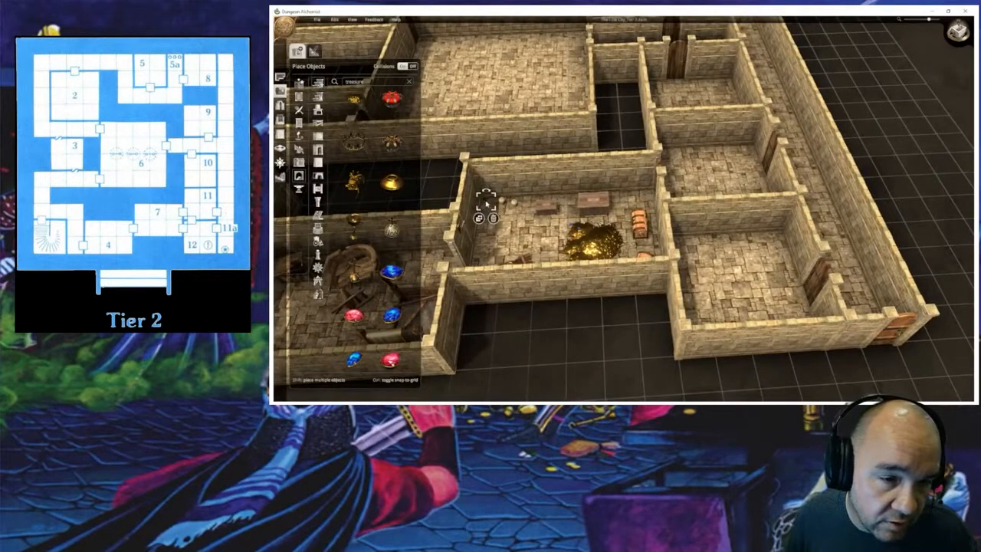
{"action": "left_click_drag", "start_coordinate": [488, 203], "coordinate": [587, 199]}
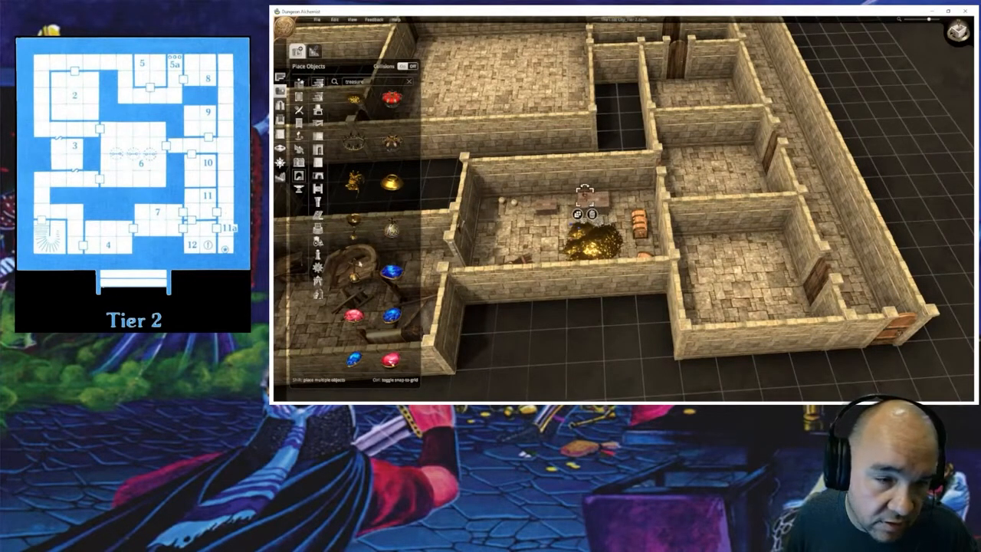
{"action": "left_click", "coordinate": [391, 230]}
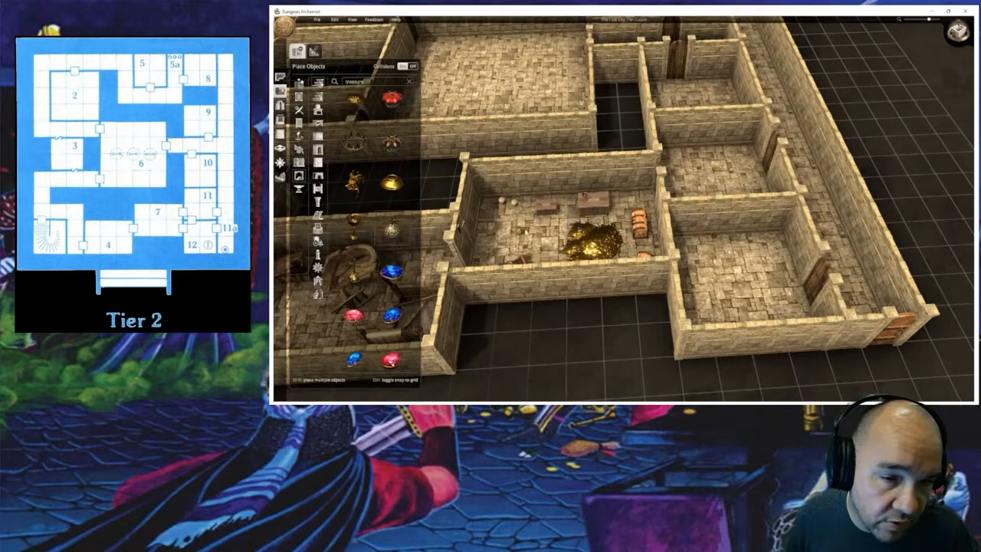
{"action": "left_click", "coordinate": [545, 206]}
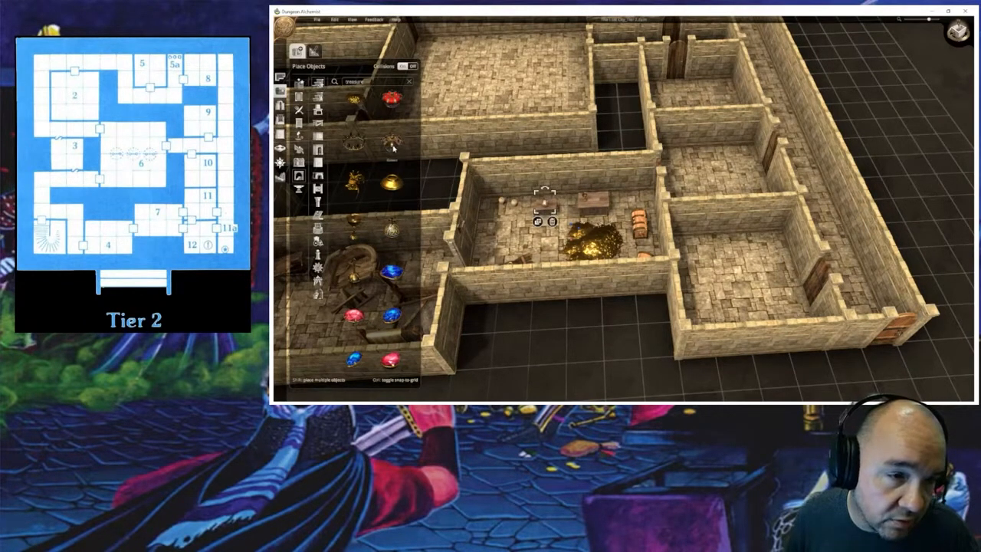
Step: Look through the remaining treasure objects, and search the object library for painting and picture items
{"action": "scroll", "coordinate": [360, 295], "scroll_direction": "down", "scroll_amount": 2}
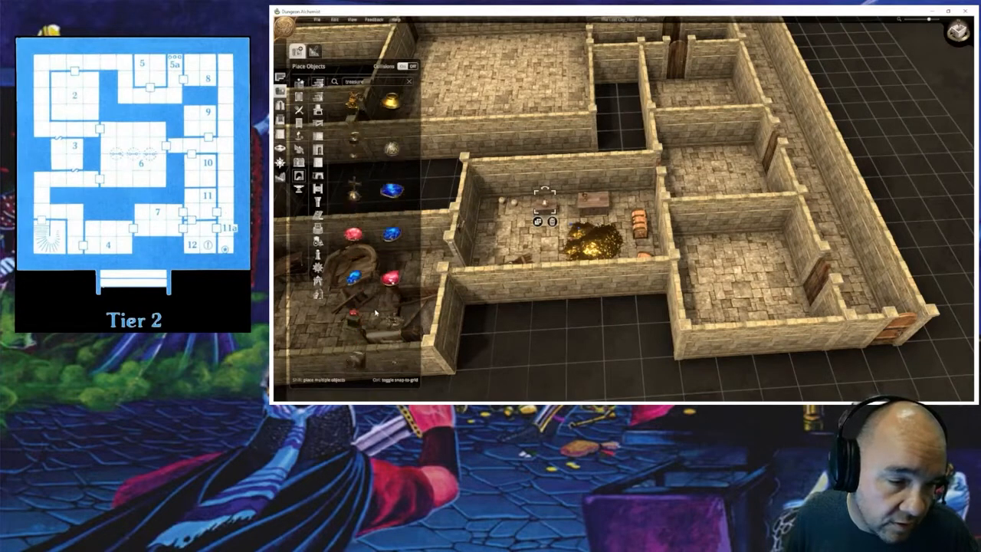
{"action": "scroll", "coordinate": [366, 306], "scroll_direction": "down", "scroll_amount": 1}
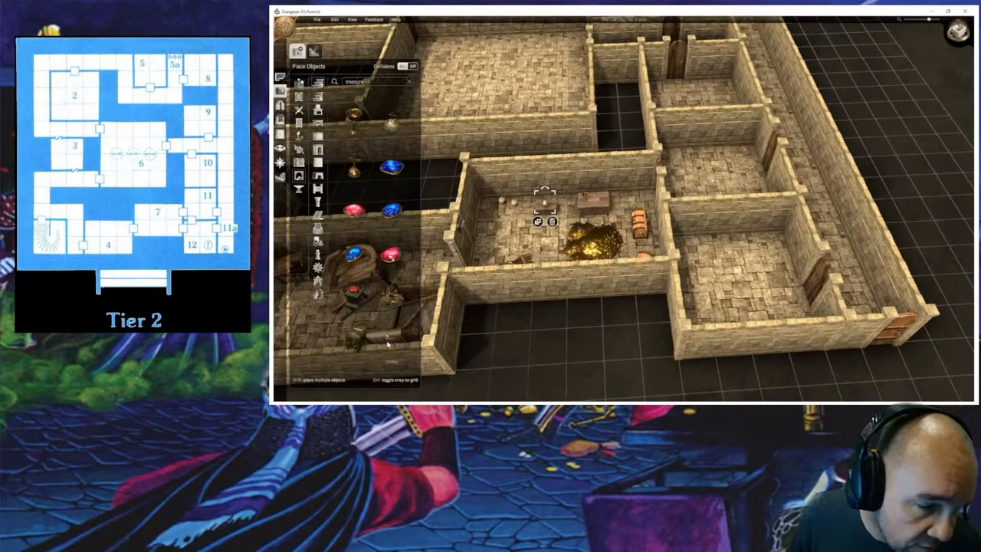
{"action": "left_click", "coordinate": [387, 345]}
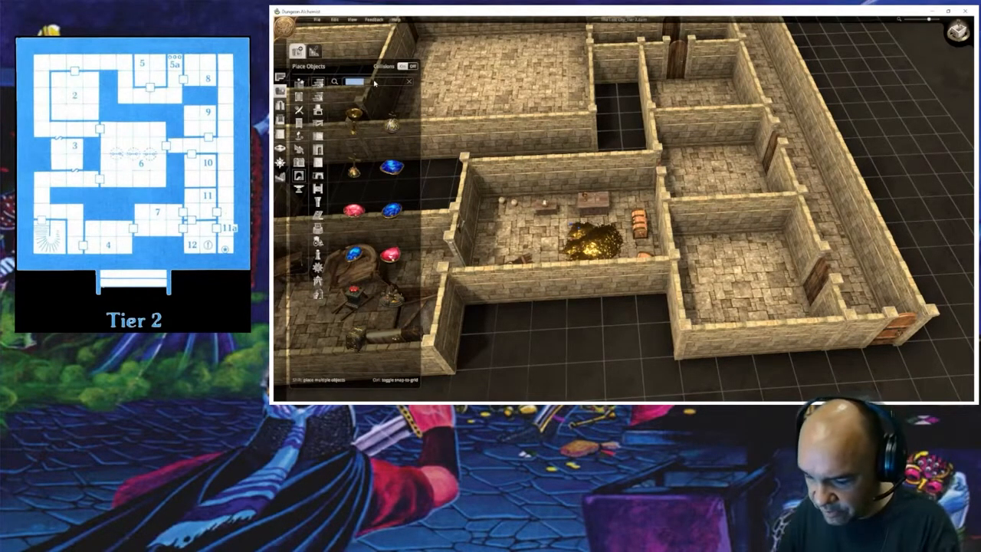
{"action": "type", "text": "paper"}
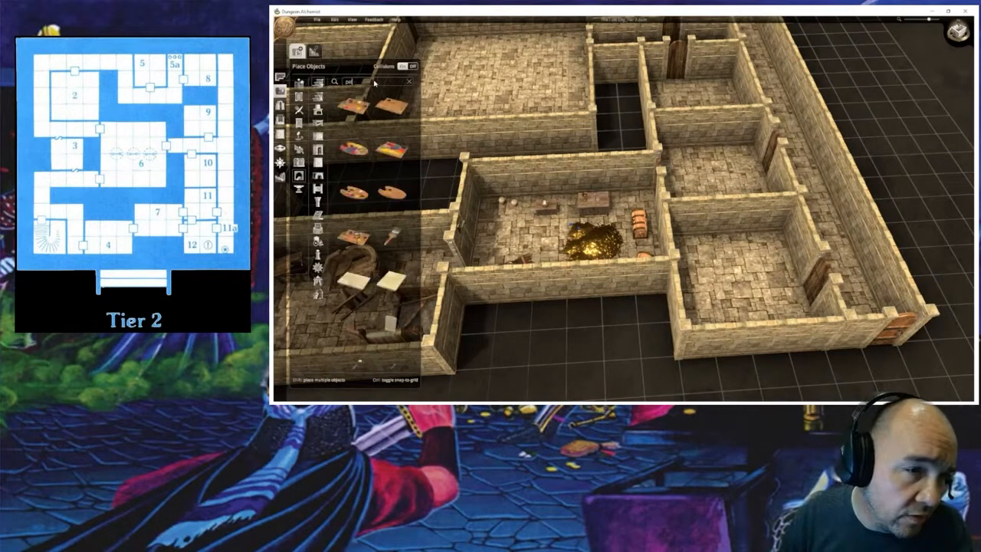
{"action": "key", "text": "BackSpace"}
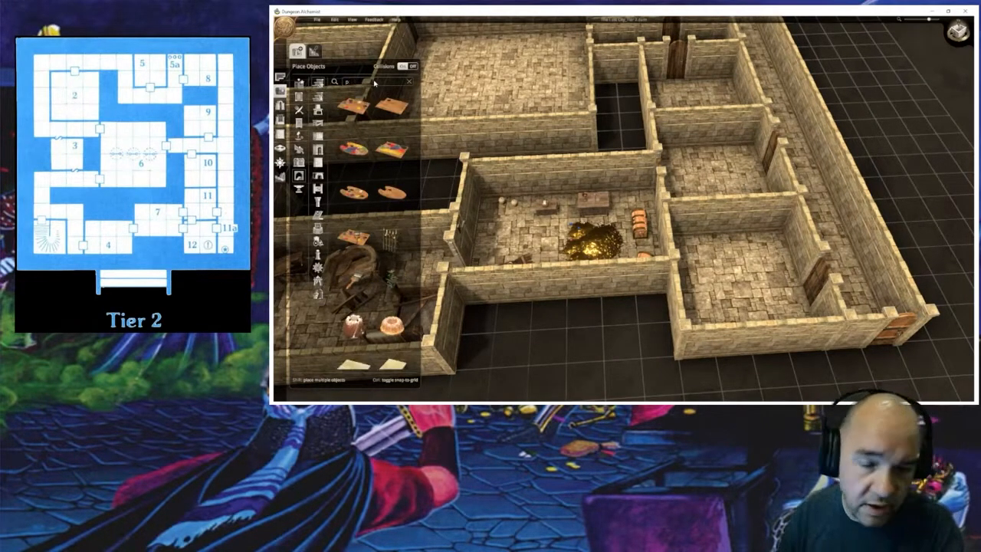
{"action": "type", "text": "c"}
{"action": "key", "text": "BackSpace"}
{"action": "type", "text": "ictur"}
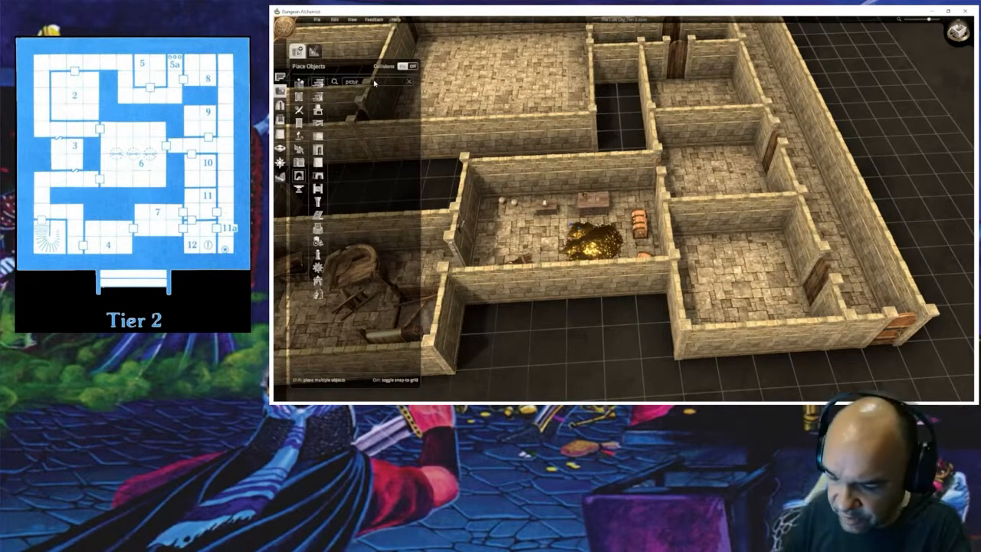
{"action": "type", "text": "e"}
{"action": "double_click", "coordinate": [371, 83]}
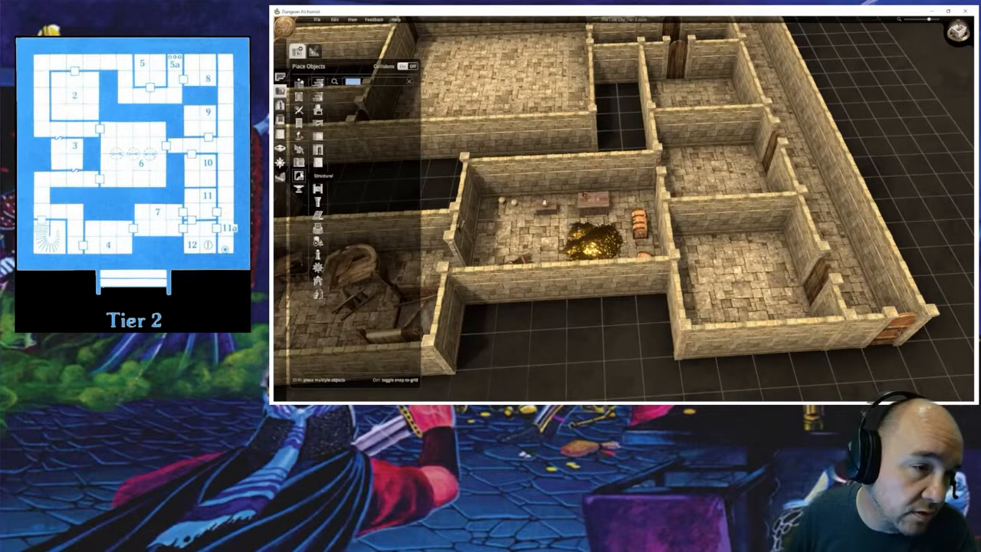
Step: Find the framed paintings among the decoration objects and hang a wide one on room 7's long wall near the entrance
{"action": "left_click", "coordinate": [301, 125]}
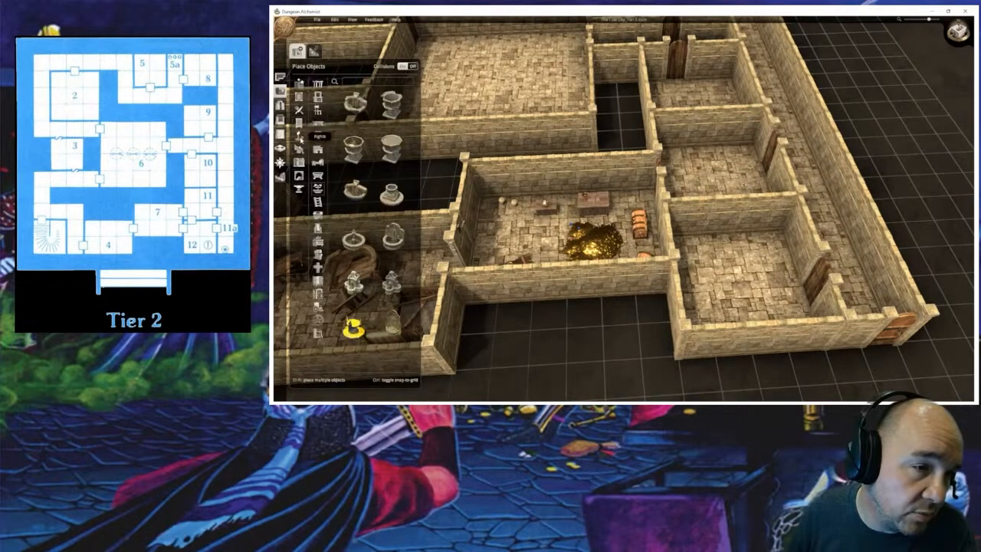
{"action": "left_click", "coordinate": [300, 139]}
{"action": "left_click", "coordinate": [299, 148]}
{"action": "left_click", "coordinate": [300, 162]}
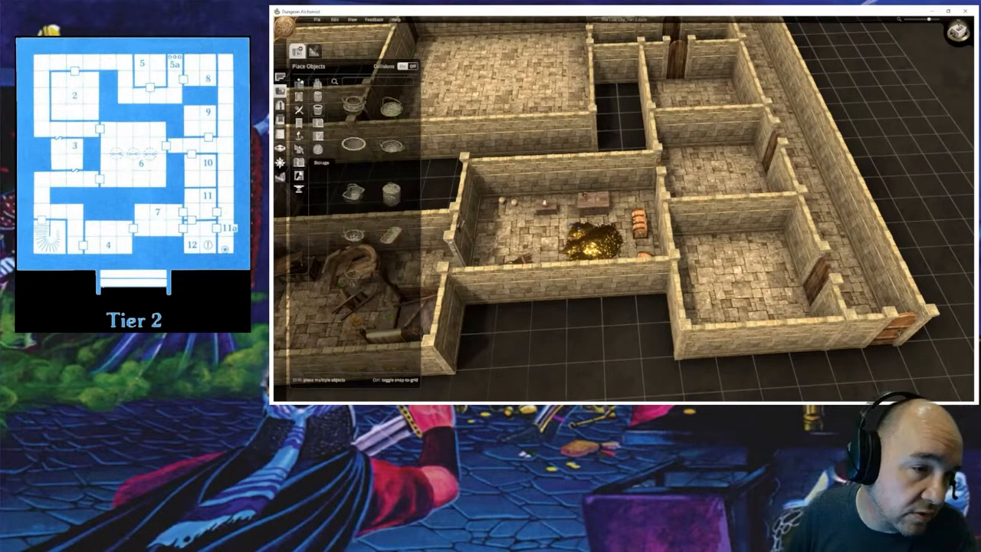
{"action": "left_click", "coordinate": [299, 176]}
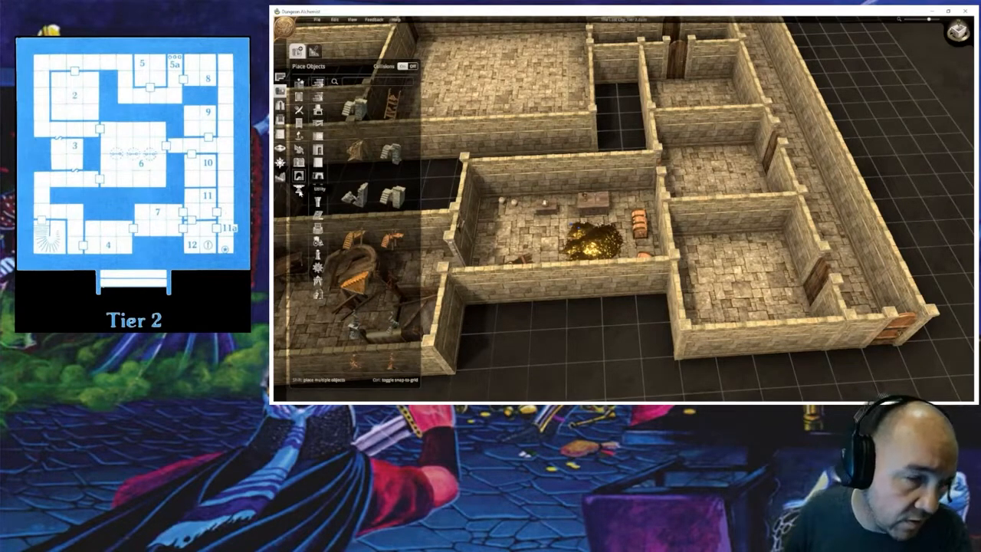
{"action": "left_click", "coordinate": [298, 189]}
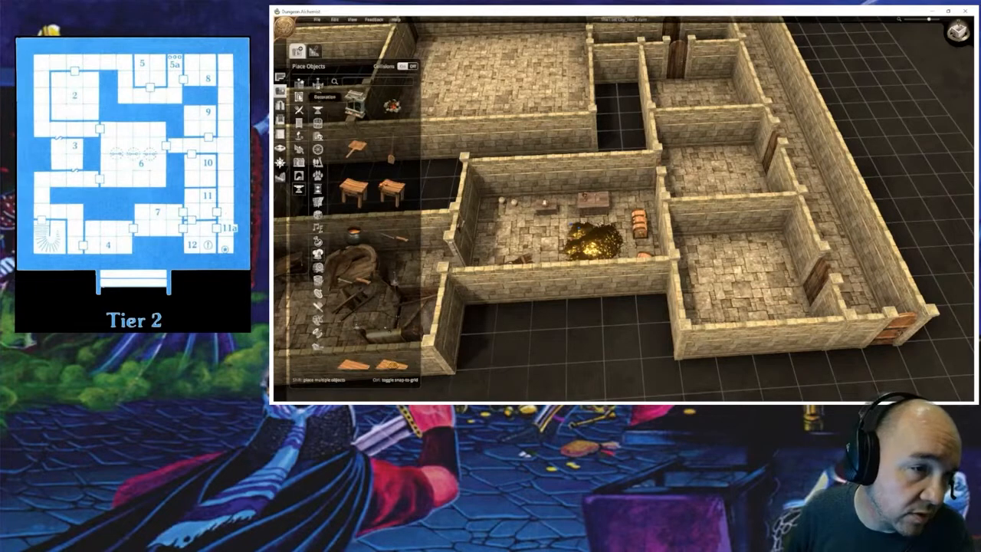
{"action": "left_click", "coordinate": [299, 96]}
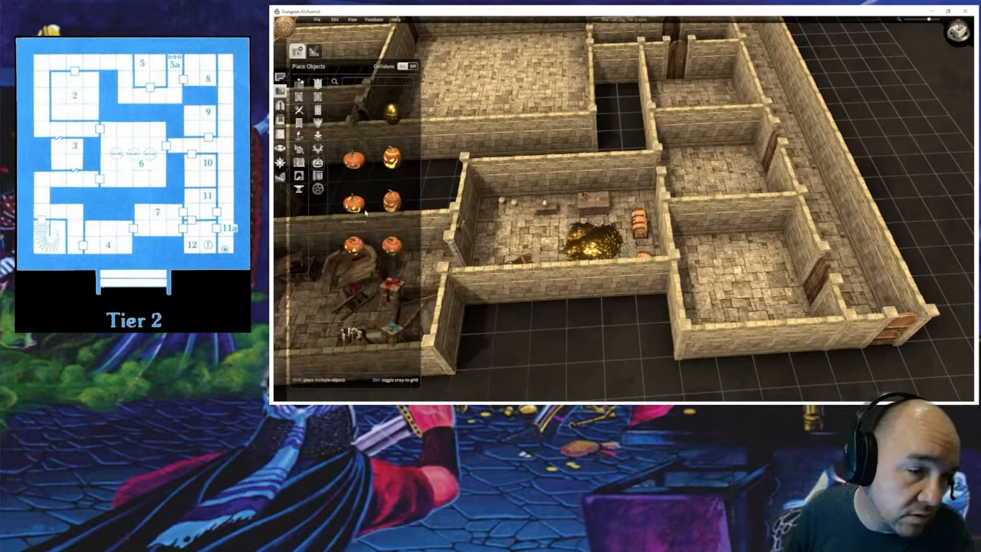
{"action": "scroll", "coordinate": [365, 215], "scroll_direction": "up", "scroll_amount": 3}
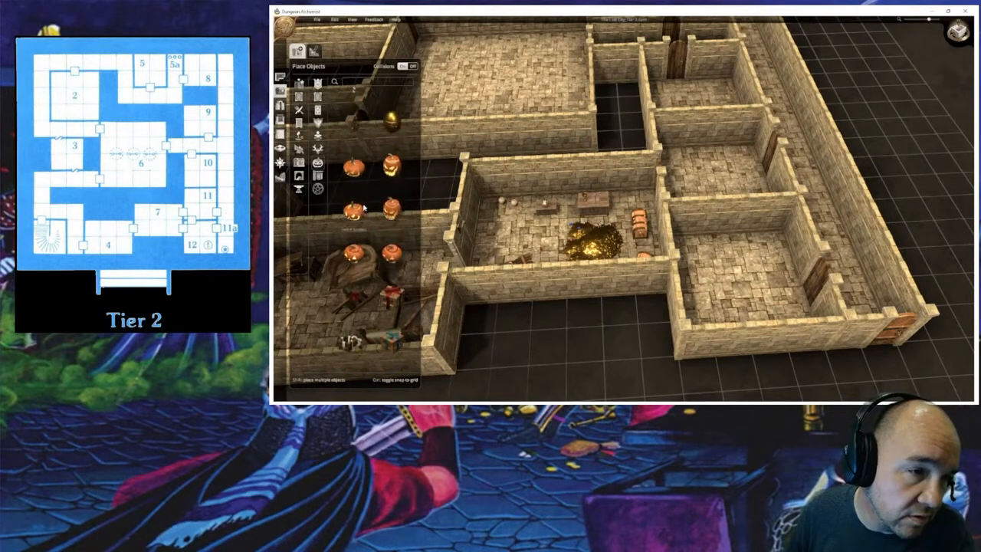
{"action": "left_click", "coordinate": [318, 96]}
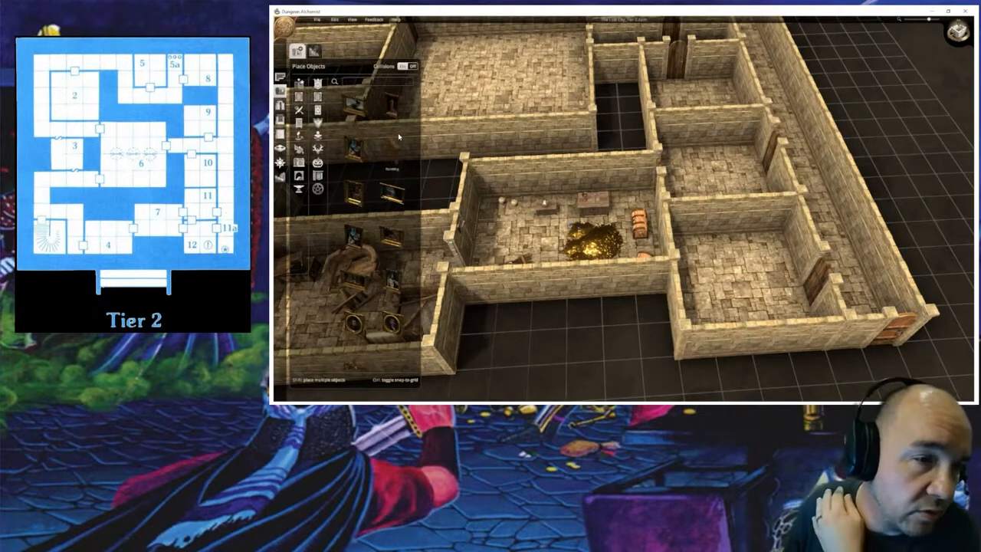
{"action": "left_click", "coordinate": [366, 115]}
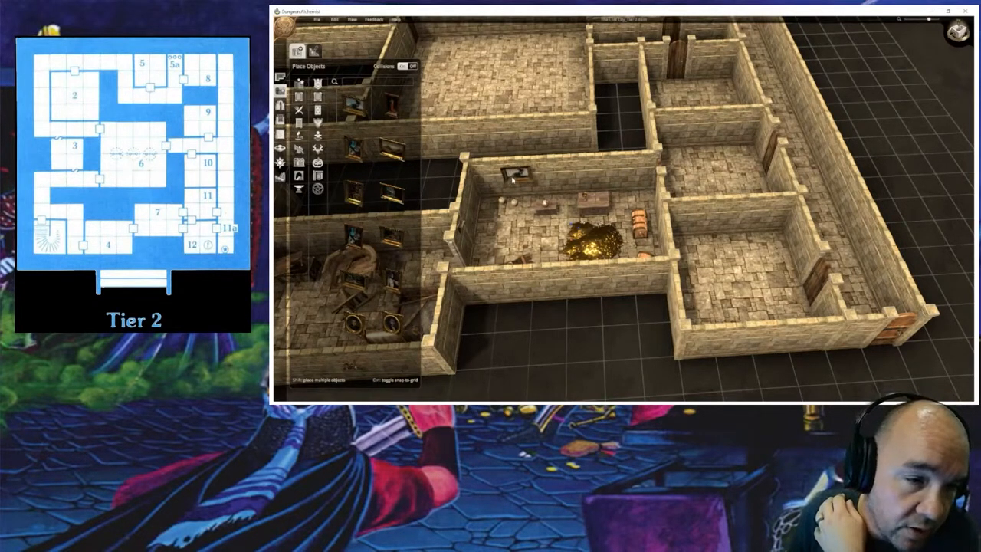
{"action": "left_click", "coordinate": [512, 179]}
{"action": "left_click", "coordinate": [511, 199]}
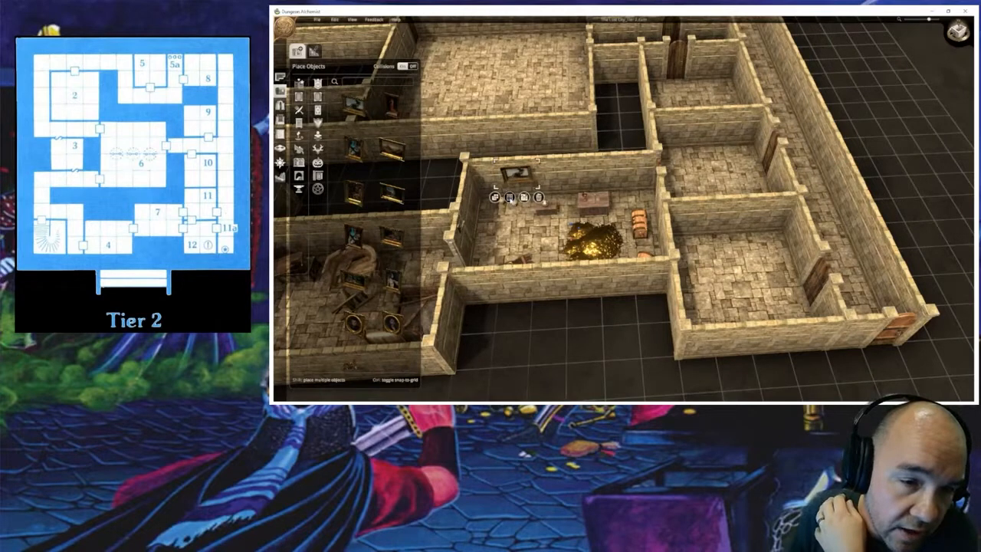
{"action": "left_click", "coordinate": [305, 141]}
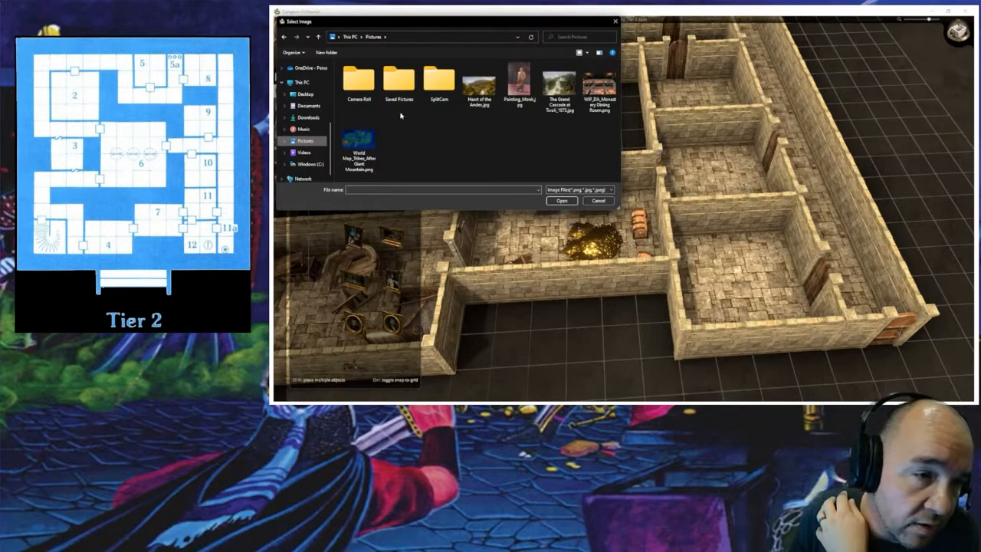
{"action": "double_click", "coordinate": [400, 83]}
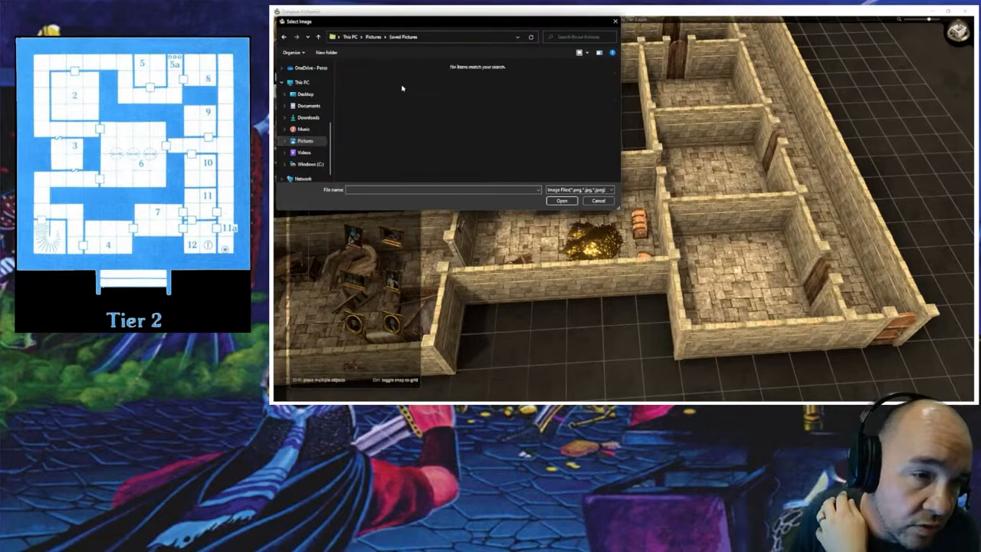
{"action": "left_click", "coordinate": [373, 36]}
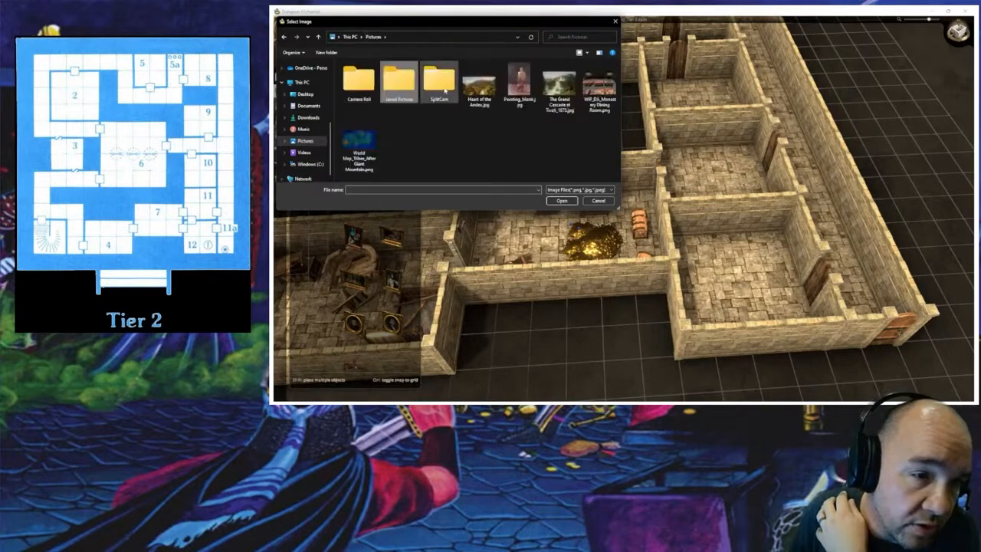
{"action": "double_click", "coordinate": [358, 86]}
{"action": "left_click", "coordinate": [373, 36]}
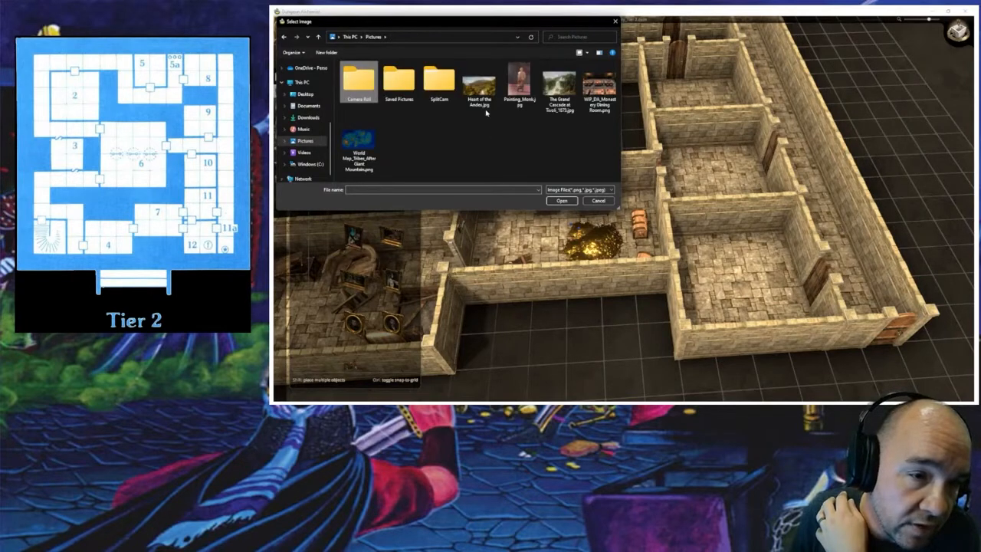
{"action": "left_click", "coordinate": [595, 202]}
Step: Try to load Heart of the Andes.jpg from the Pictures folder as the wide painting's custom image
{"action": "left_click", "coordinate": [509, 197]}
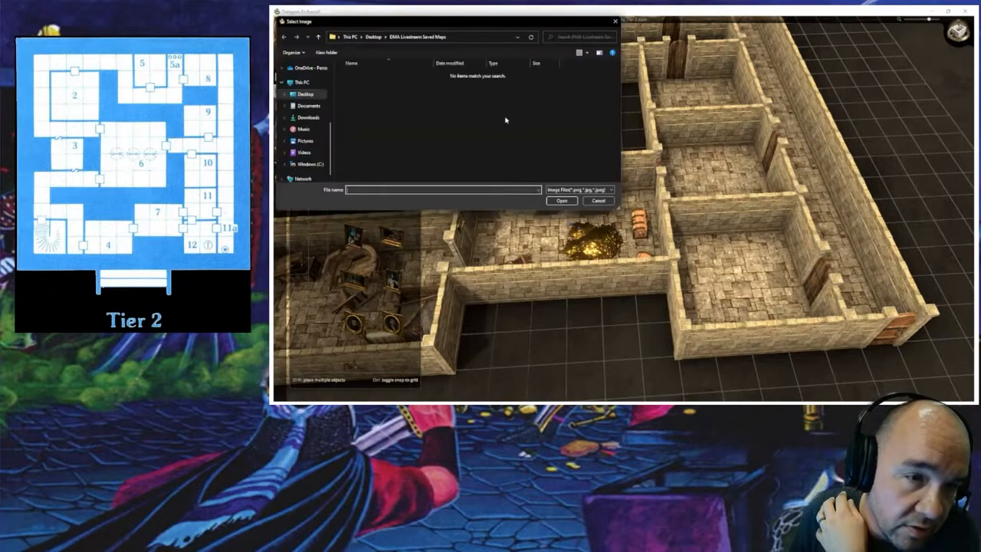
{"action": "left_click", "coordinate": [305, 141]}
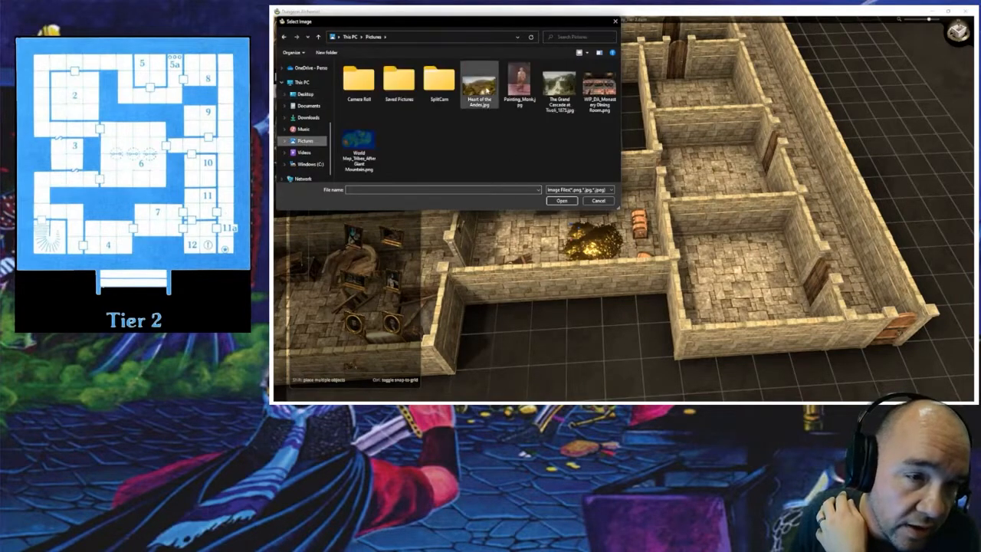
{"action": "left_click", "coordinate": [479, 84]}
{"action": "left_click", "coordinate": [562, 201]}
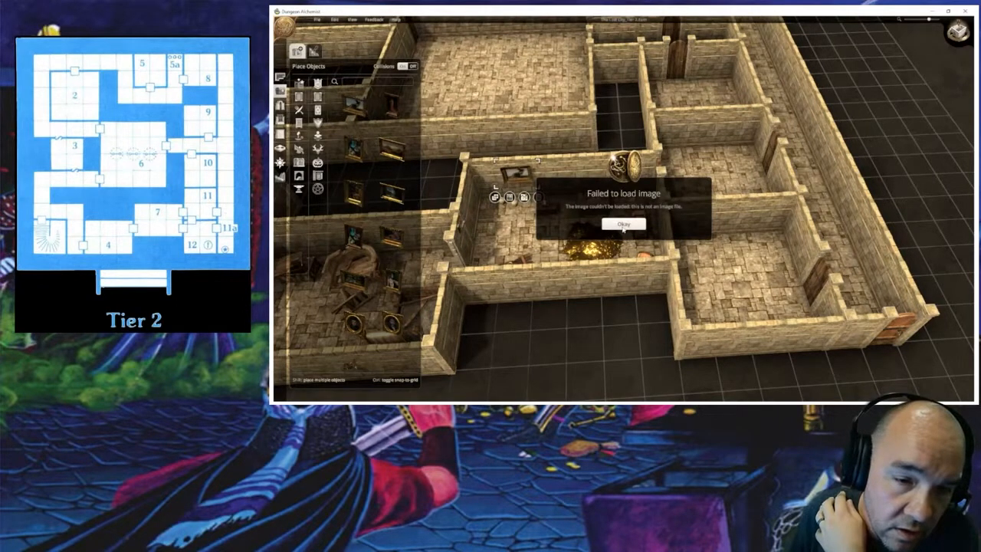
{"action": "left_click", "coordinate": [623, 224]}
Step: Load World Map_Tribes_After Giant Mountain.png as the custom image of the wide painting on room 7's long wall
{"action": "left_click", "coordinate": [509, 197]}
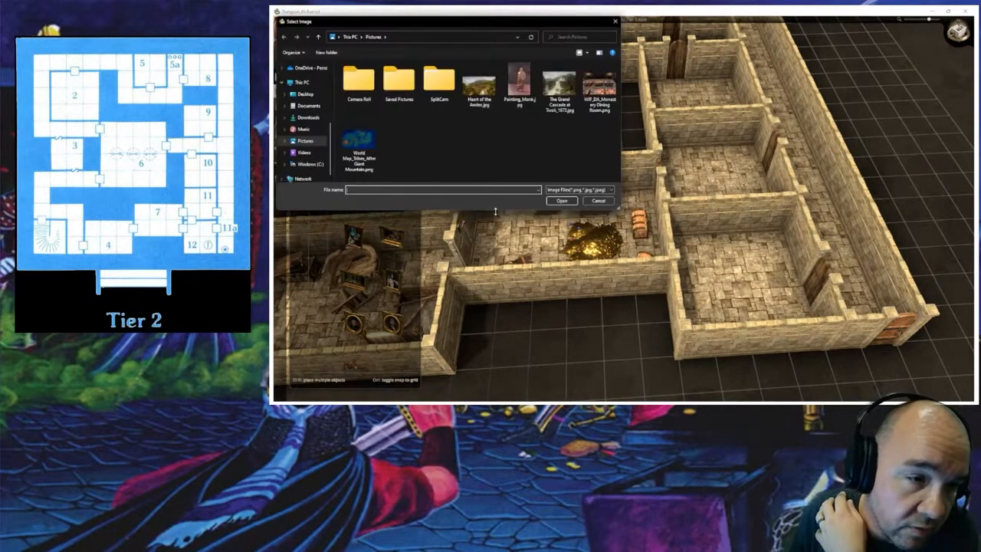
{"action": "left_click", "coordinate": [358, 142]}
{"action": "left_click", "coordinate": [562, 201]}
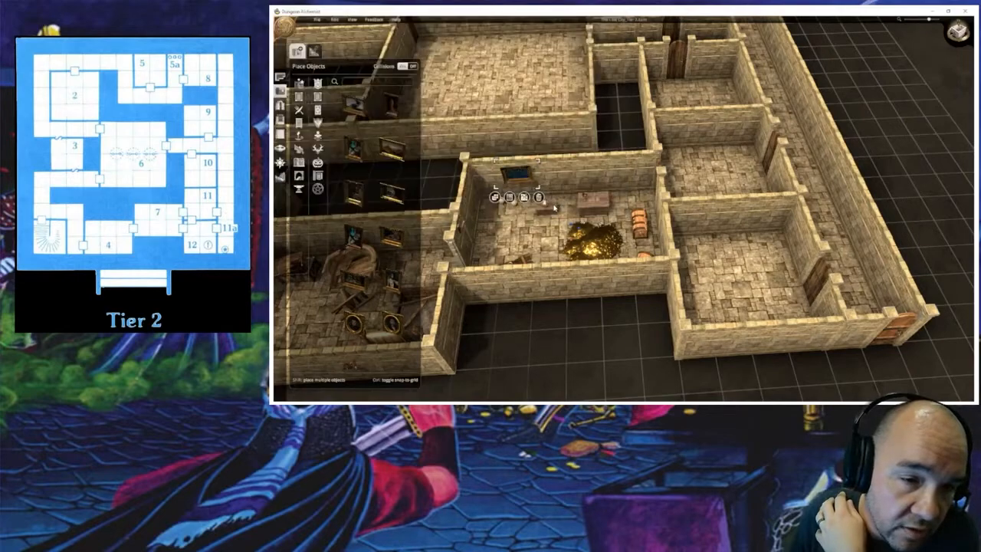
Step: Hang a tall framed portrait on room 7's long wall above the large wooden box
{"action": "scroll", "coordinate": [528, 228], "scroll_direction": "up", "scroll_amount": 5}
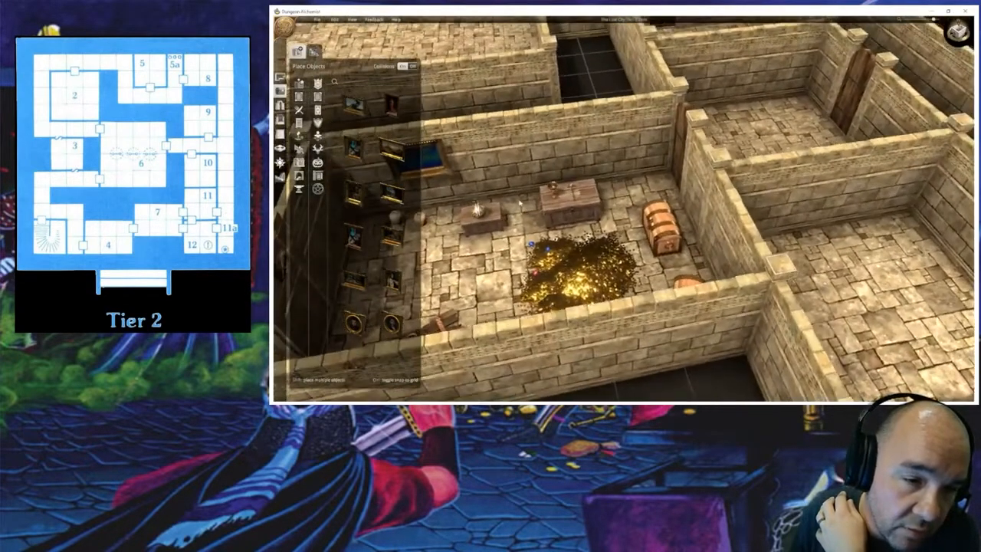
{"action": "right_click_drag", "start_coordinate": [521, 203], "coordinate": [621, 217]}
{"action": "scroll", "coordinate": [536, 178], "scroll_direction": "up", "scroll_amount": 3}
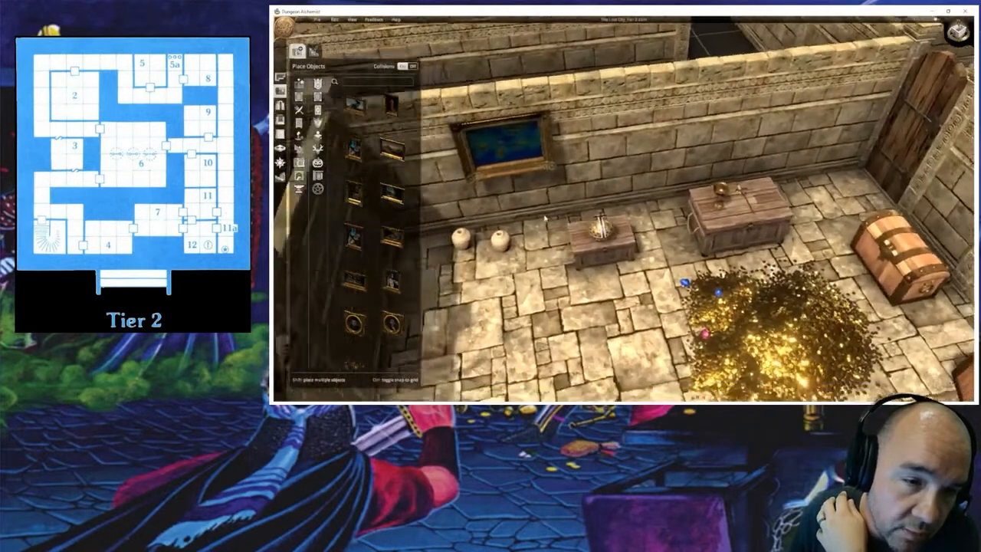
{"action": "right_click_drag", "start_coordinate": [545, 218], "coordinate": [567, 205]}
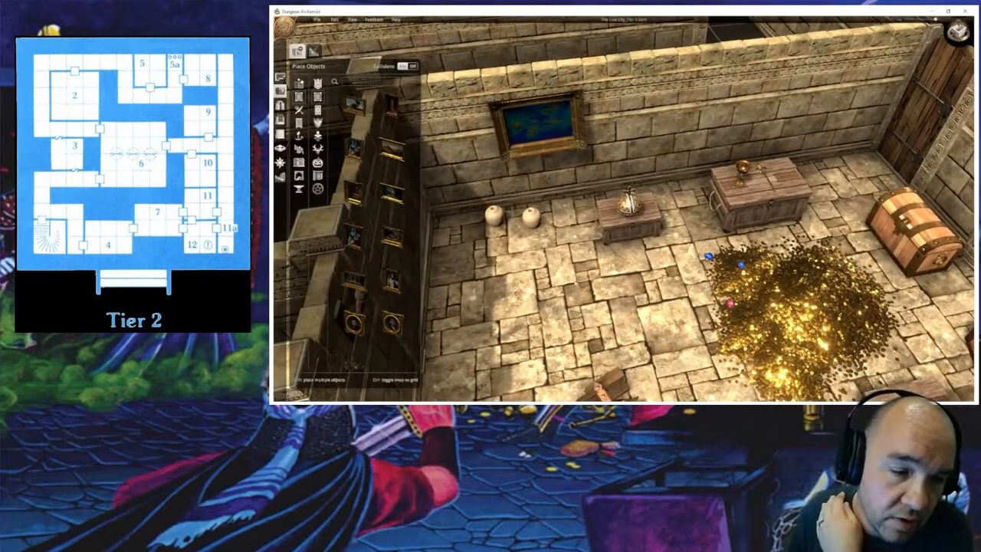
{"action": "left_click", "coordinate": [392, 107]}
{"action": "left_click", "coordinate": [636, 149]}
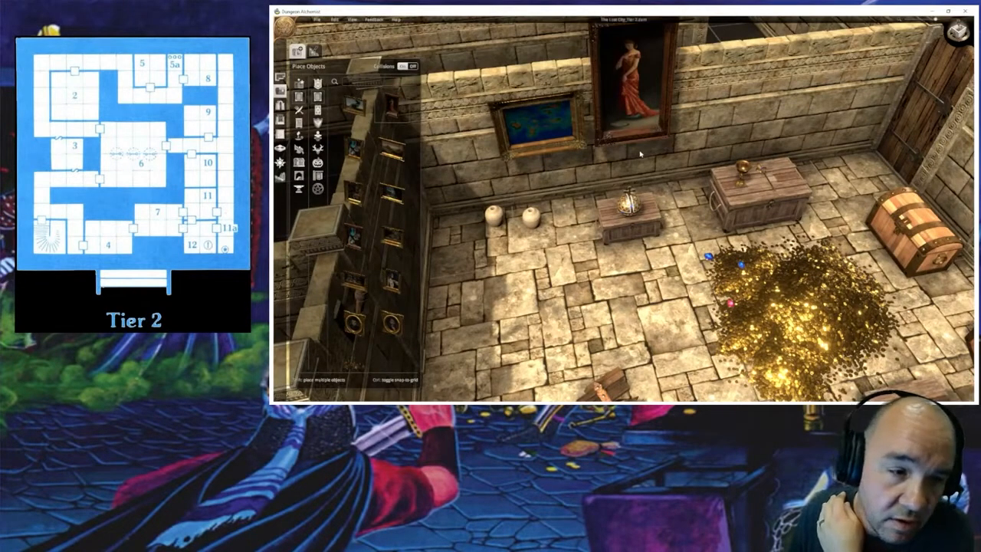
{"action": "left_click", "coordinate": [392, 280]}
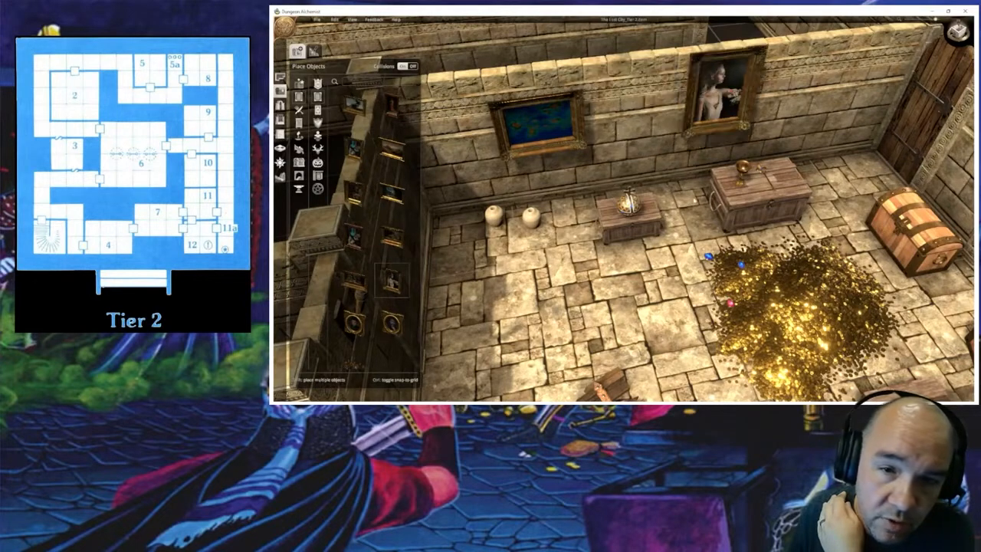
{"action": "left_click", "coordinate": [716, 112]}
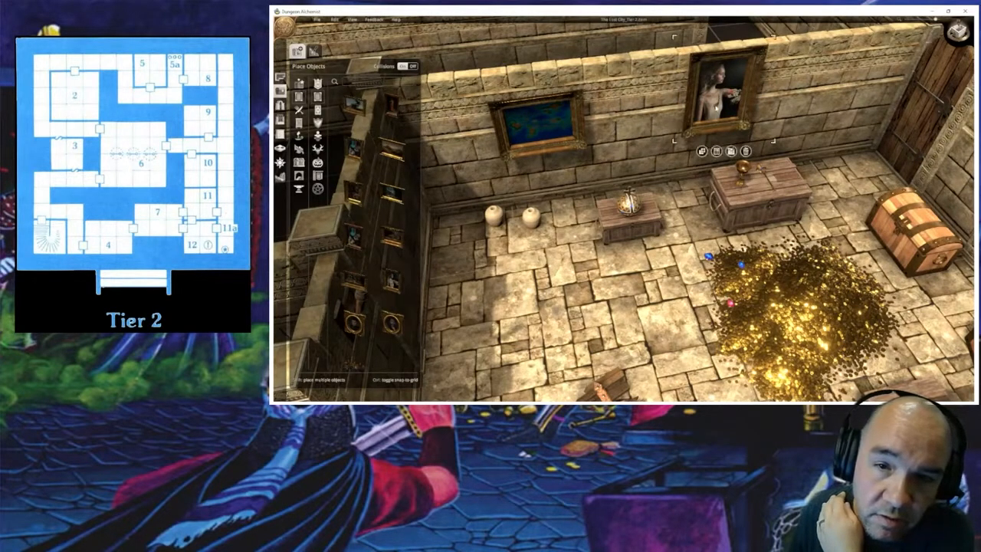
Step: Replace the tall portrait's picture with the custom image Painting_Monk.jpg, and deselect the painting
{"action": "left_click", "coordinate": [716, 151]}
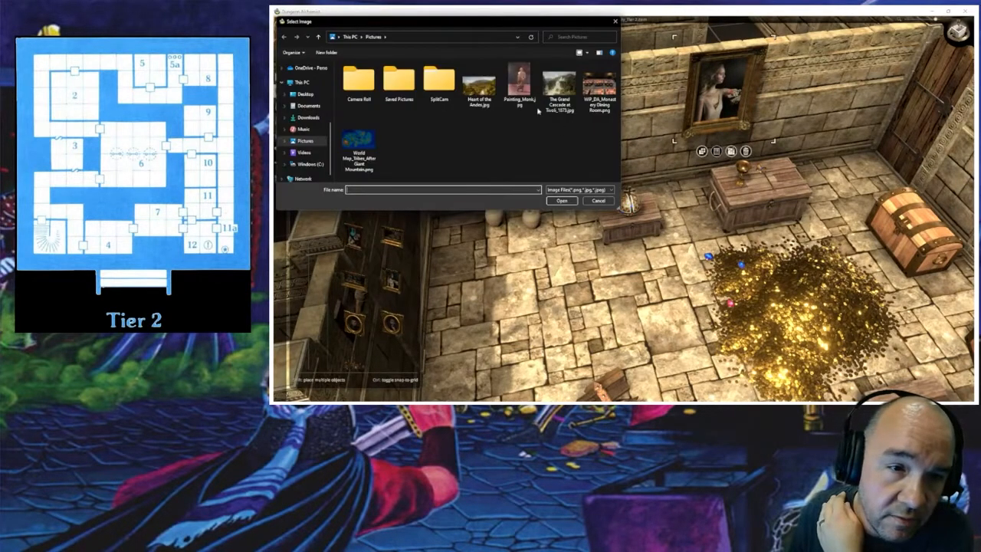
{"action": "left_click", "coordinate": [520, 86]}
{"action": "left_click", "coordinate": [562, 200]}
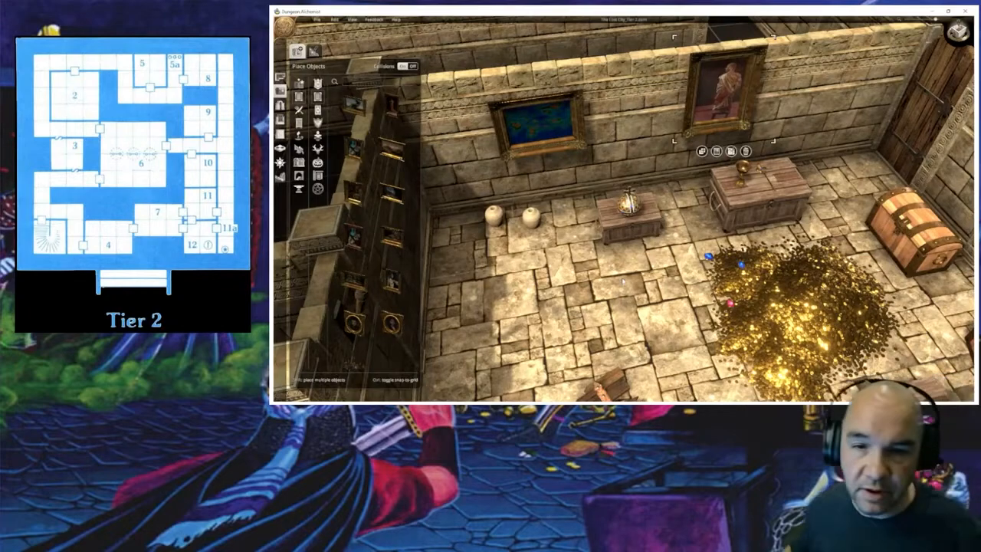
{"action": "left_click", "coordinate": [620, 281]}
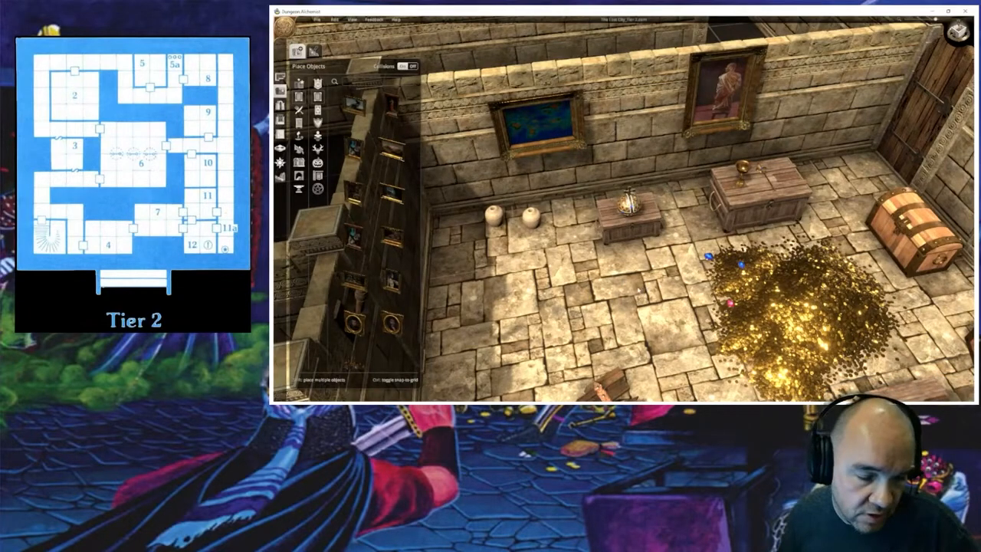
Step: Duplicate the broken bed from room 4 and place the copy in room 9 near the outer corridor's wall
{"action": "scroll", "coordinate": [643, 287], "scroll_direction": "down", "scroll_amount": 5}
{"action": "scroll", "coordinate": [493, 253], "scroll_direction": "down", "scroll_amount": 3}
{"action": "mouse_move", "coordinate": [492, 253]}
{"action": "middle_mouse_down"}
{"action": "mouse_move", "coordinate": [648, 270]}
{"action": "mouse_move", "coordinate": [510, 315]}
{"action": "middle_mouse_up"}
{"action": "scroll", "coordinate": [510, 314], "scroll_direction": "down", "scroll_amount": 8}
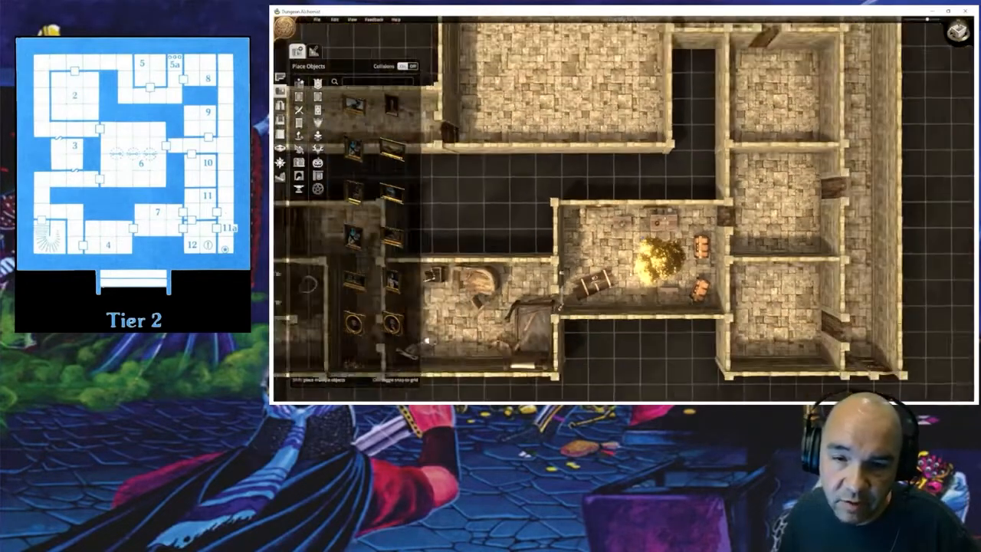
{"action": "scroll", "coordinate": [629, 279], "scroll_direction": "down", "scroll_amount": 6}
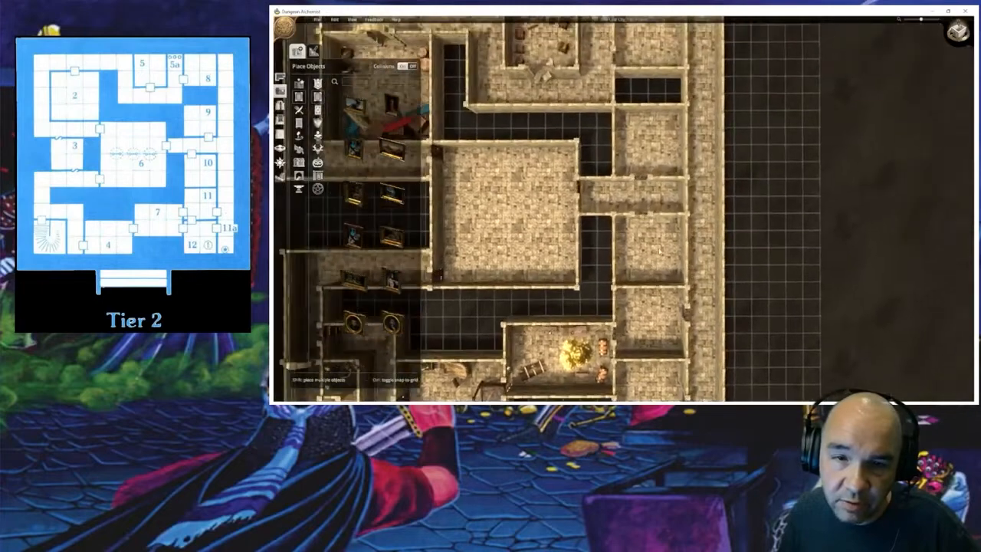
{"action": "scroll", "coordinate": [660, 251], "scroll_direction": "down", "scroll_amount": 2}
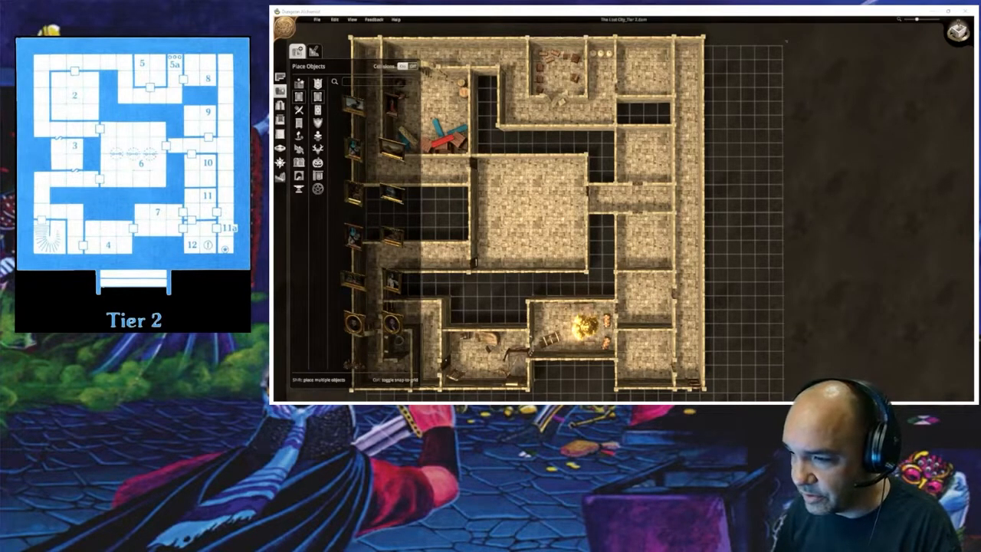
{"action": "middle_click_drag", "start_coordinate": [496, 301], "coordinate": [539, 281]}
{"action": "scroll", "coordinate": [694, 152], "scroll_direction": "up", "scroll_amount": 3}
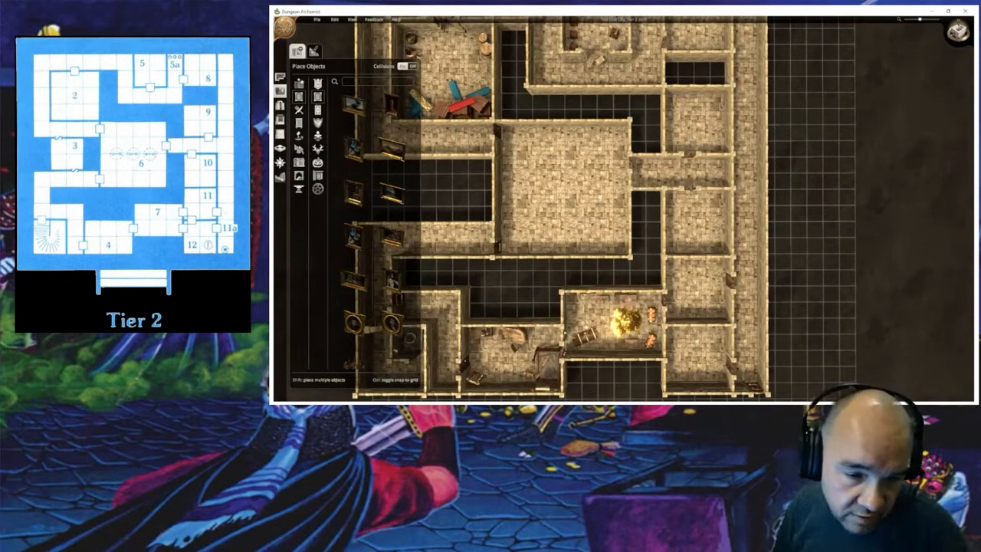
{"action": "left_click", "coordinate": [547, 368]}
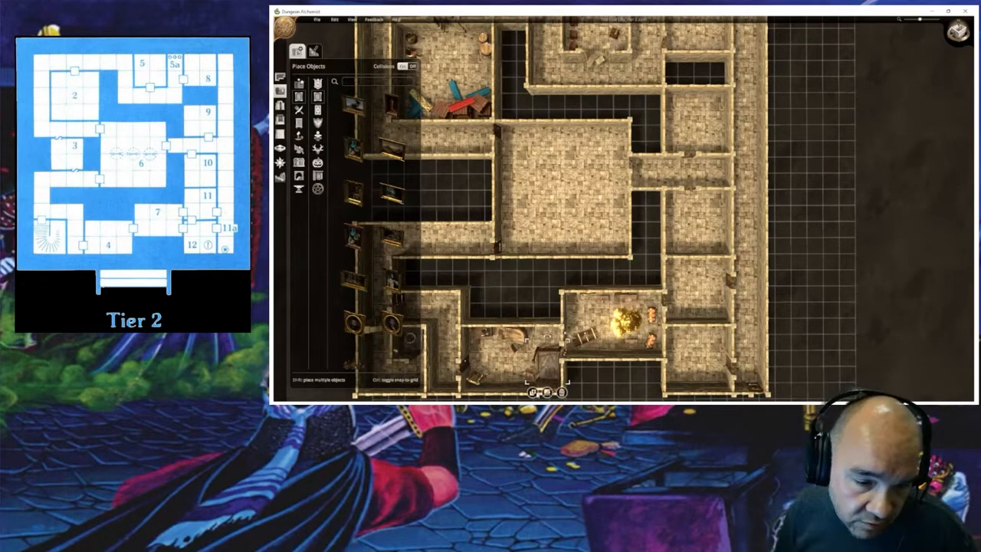
{"action": "left_click_drag", "start_coordinate": [534, 393], "coordinate": [706, 115]}
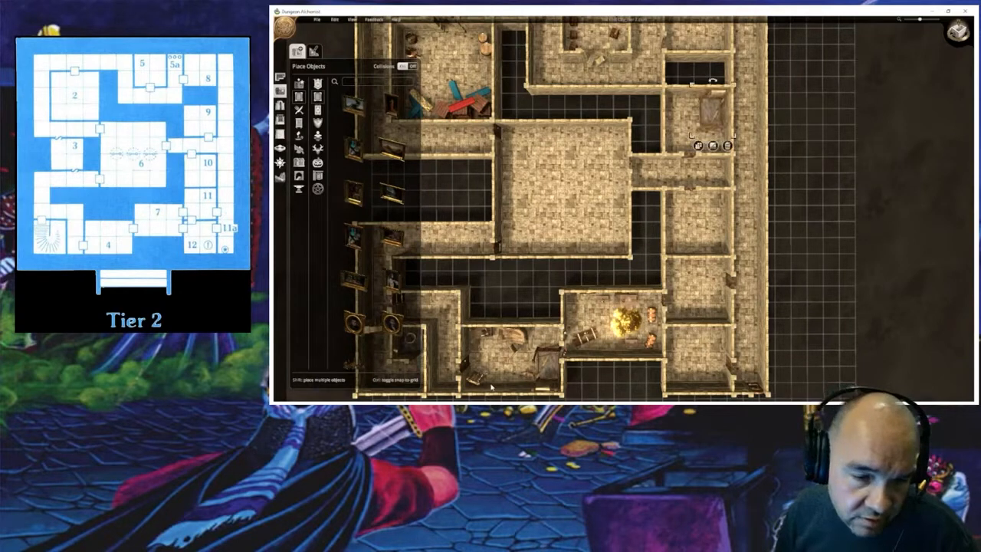
Step: Duplicate two broken wooden furniture pieces from room 4 into room 9, one along the wall opposite the bed and one beside the door
{"action": "left_click", "coordinate": [514, 335]}
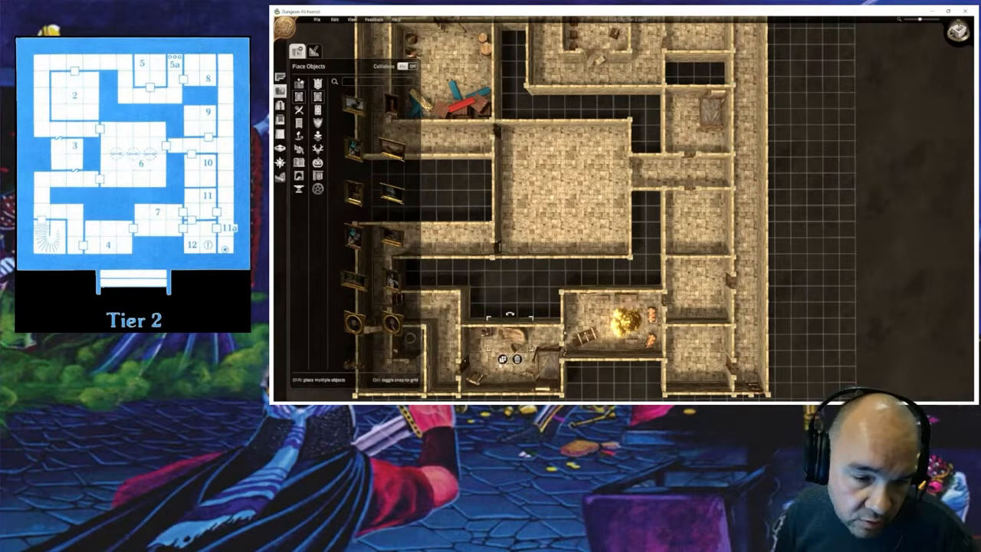
{"action": "left_click", "coordinate": [502, 359]}
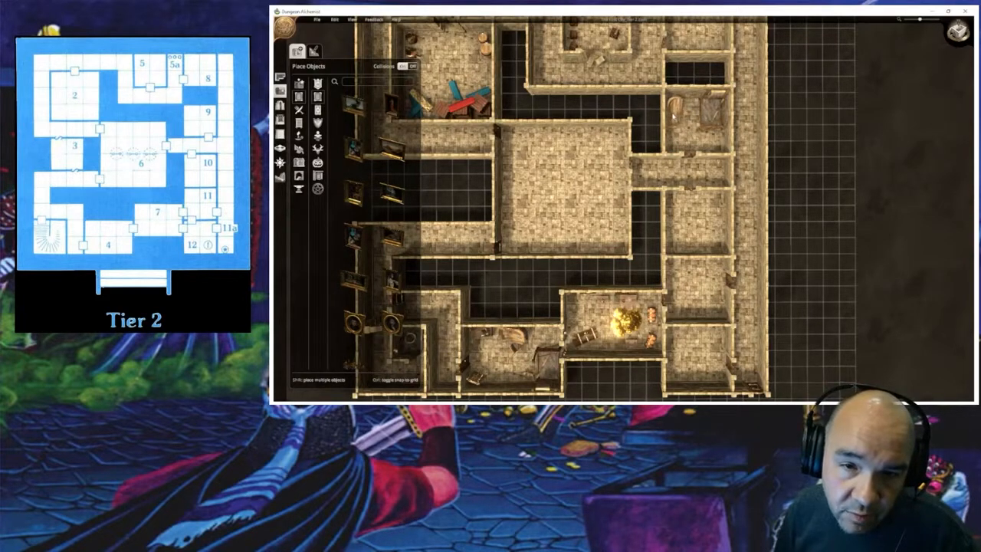
{"action": "left_click", "coordinate": [673, 115]}
{"action": "left_click", "coordinate": [480, 335]}
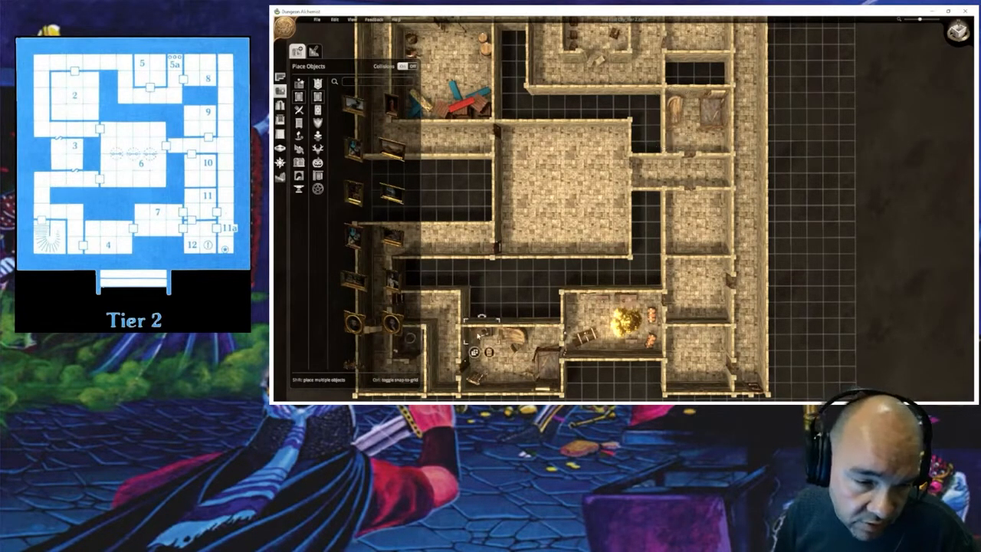
{"action": "left_click", "coordinate": [475, 353]}
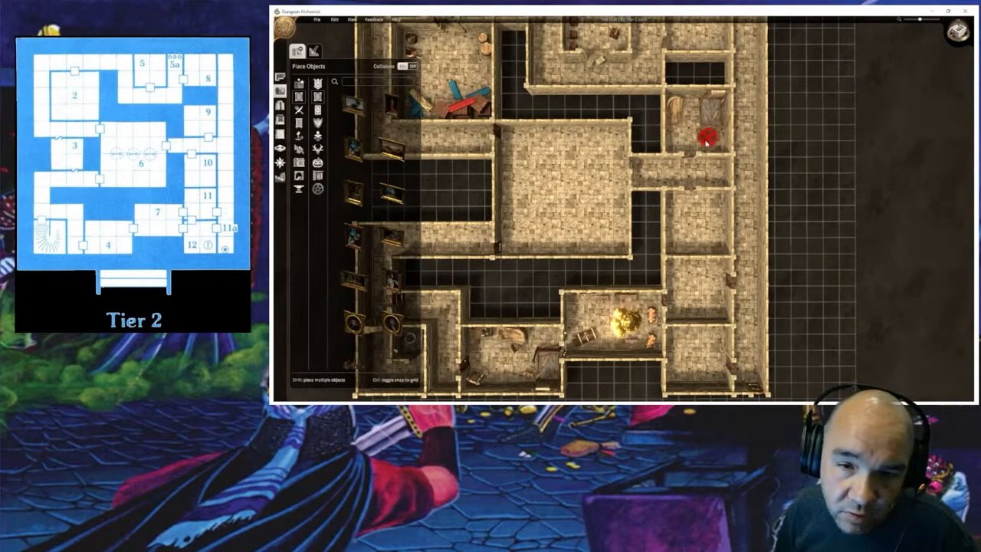
{"action": "left_click", "coordinate": [707, 141]}
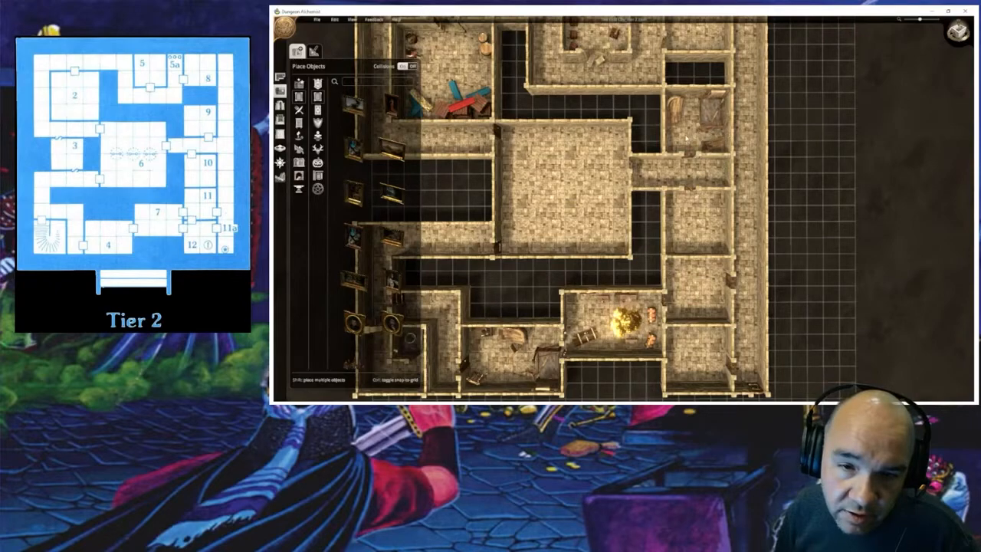
Step: Scale down the broken bed in room 9 and move it closer to the curved broken wooden piece
{"action": "scroll", "coordinate": [624, 208], "scroll_direction": "up", "scroll_amount": 3}
{"action": "scroll", "coordinate": [623, 208], "scroll_direction": "up", "scroll_amount": 3}
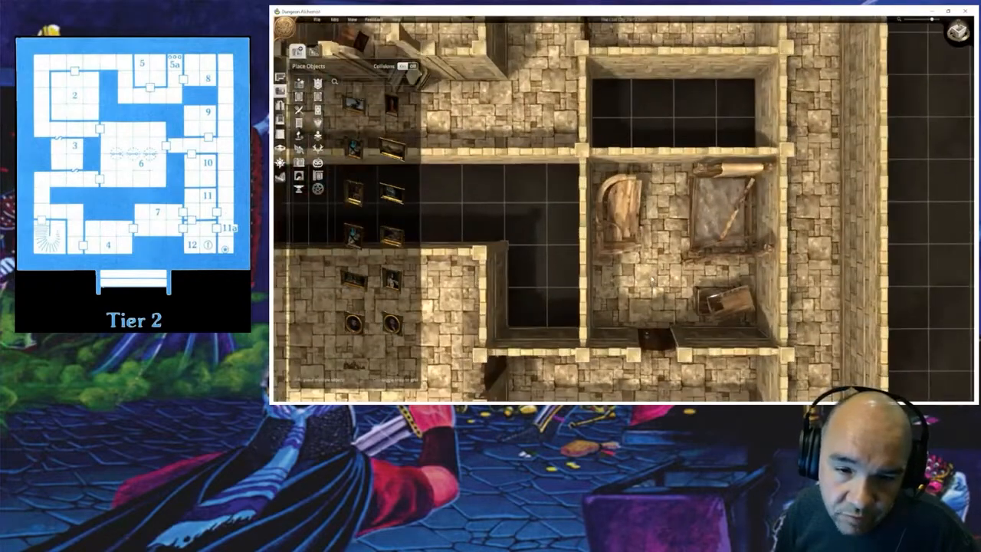
{"action": "middle_click_drag", "start_coordinate": [652, 280], "coordinate": [653, 205]}
{"action": "left_click", "coordinate": [729, 197]}
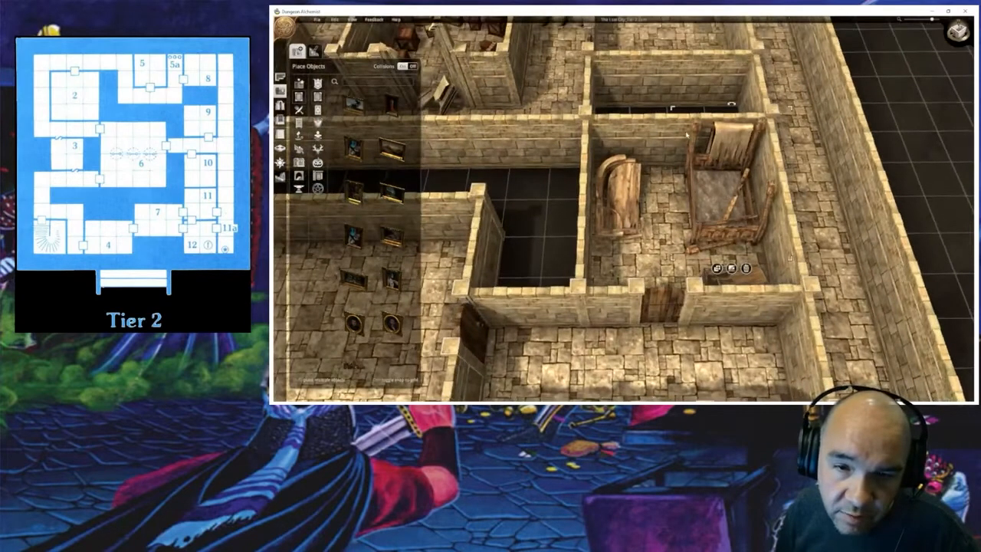
{"action": "left_click_drag", "start_coordinate": [673, 109], "coordinate": [688, 136]}
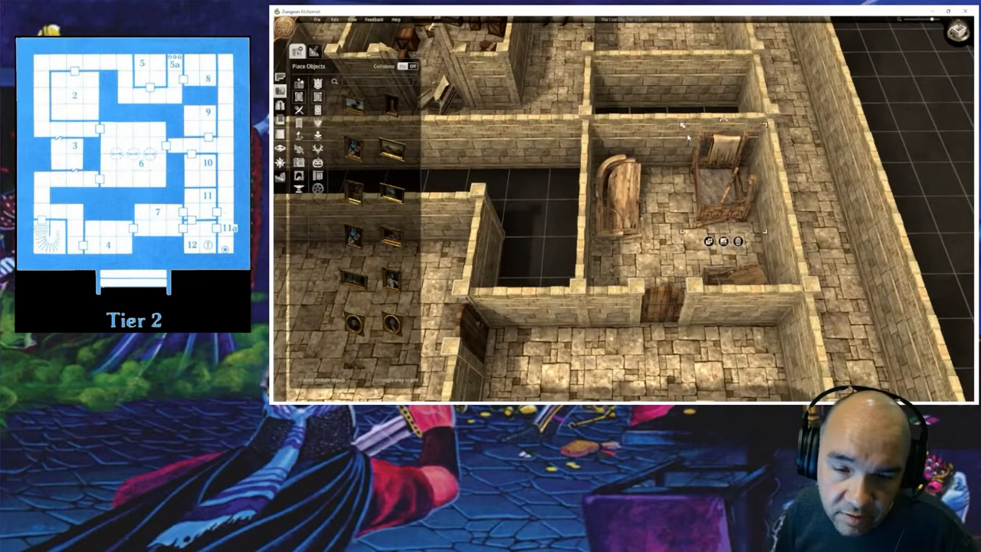
{"action": "mouse_move", "coordinate": [718, 188]}
{"action": "left_mouse_down"}
{"action": "mouse_move", "coordinate": [728, 222]}
{"action": "mouse_move", "coordinate": [724, 185]}
{"action": "mouse_move", "coordinate": [724, 204]}
{"action": "mouse_move", "coordinate": [697, 218]}
{"action": "mouse_move", "coordinate": [713, 191]}
{"action": "mouse_move", "coordinate": [701, 193]}
{"action": "left_mouse_up"}
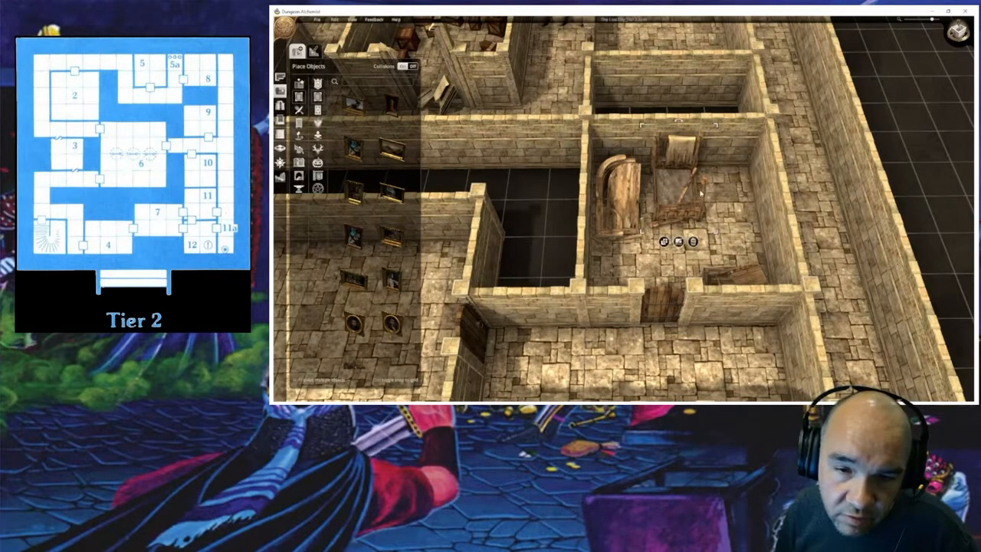
Step: Scale down the curved broken wooden piece in room 9 and rotate it to stand at an angle beside the broken bed
{"action": "left_click", "coordinate": [641, 212]}
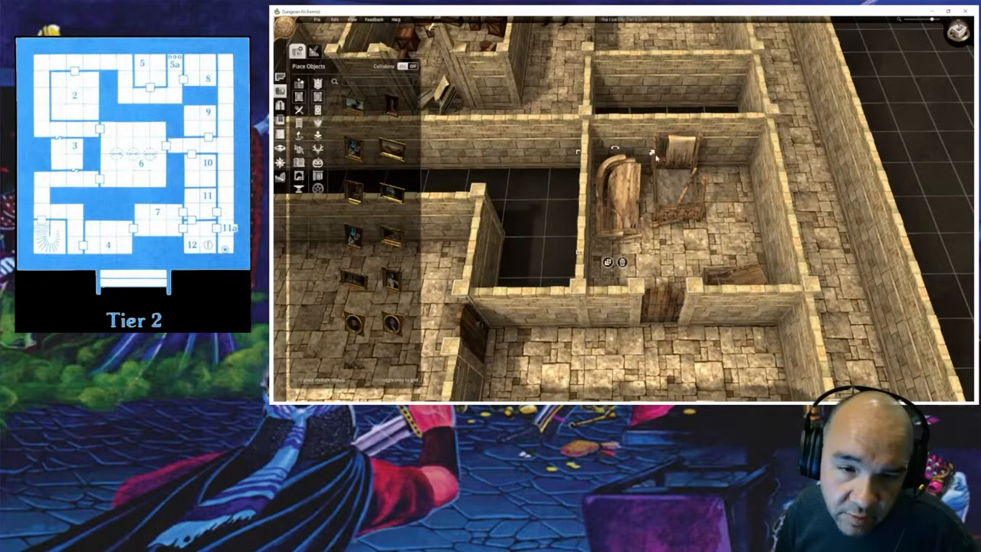
{"action": "left_click_drag", "start_coordinate": [653, 158], "coordinate": [624, 184]}
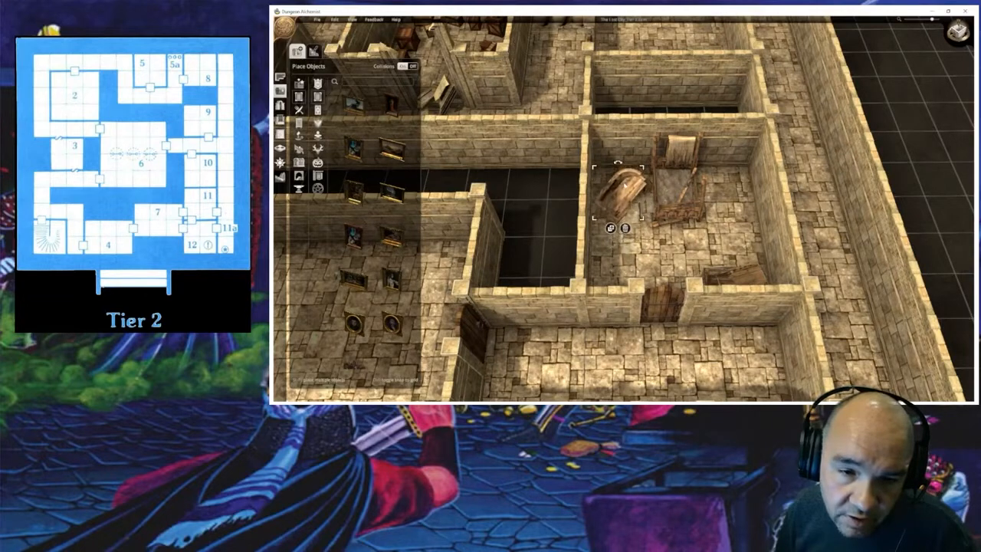
{"action": "mouse_move", "coordinate": [665, 240]}
{"action": "middle_mouse_down"}
{"action": "mouse_move", "coordinate": [687, 274]}
{"action": "mouse_move", "coordinate": [676, 242]}
{"action": "middle_mouse_up"}
{"action": "key", "text": "r"}
{"action": "key", "text": "r"}
{"action": "key", "text": "r"}
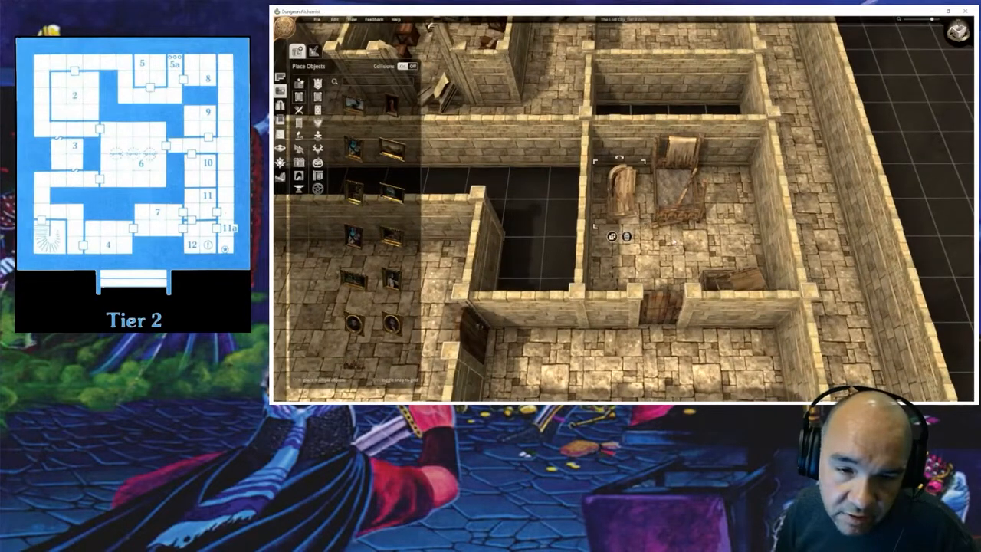
{"action": "key", "text": "r"}
{"action": "left_click", "coordinate": [674, 243]}
{"action": "scroll", "coordinate": [682, 244], "scroll_direction": "down", "scroll_amount": 3}
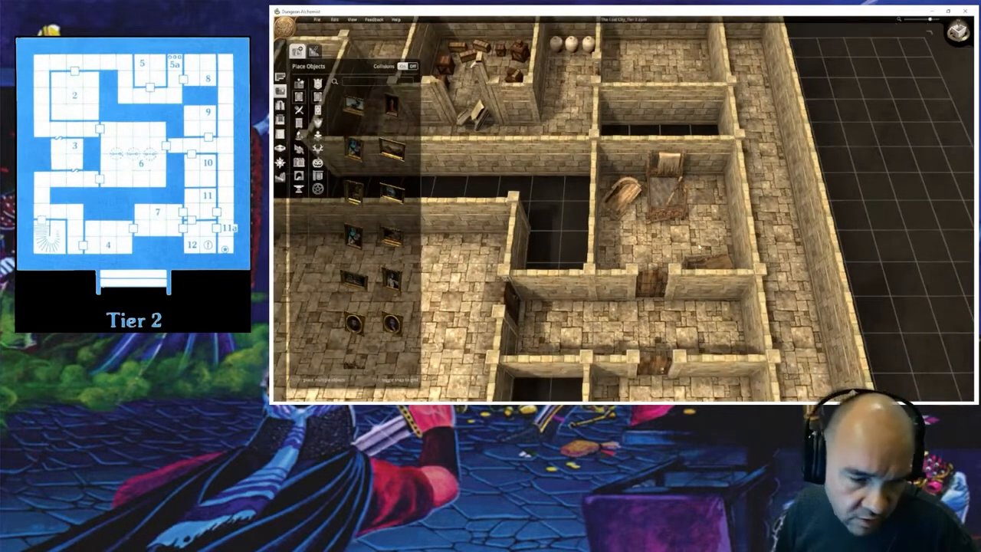
{"action": "scroll", "coordinate": [693, 243], "scroll_direction": "down", "scroll_amount": 2}
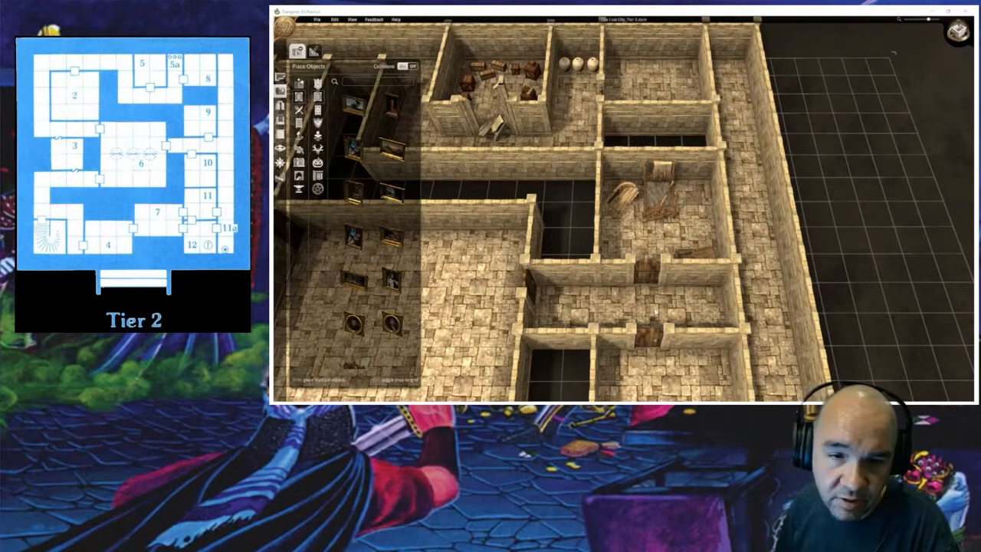
Step: Duplicate the broken bed from room 9 and place the copy in room 10 against the outer corridor's wall
{"action": "right_click_drag", "start_coordinate": [678, 315], "coordinate": [657, 211]}
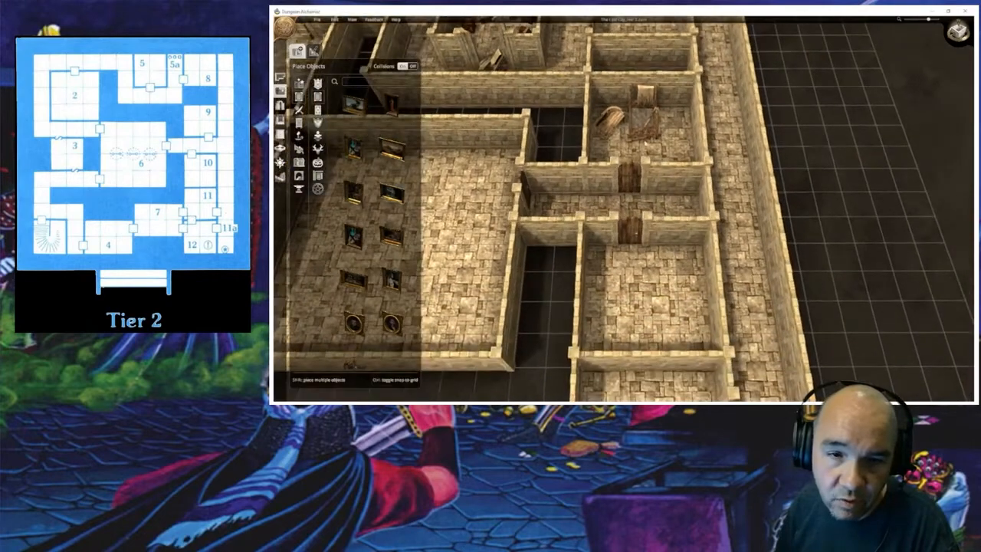
{"action": "left_click", "coordinate": [646, 126]}
{"action": "left_click", "coordinate": [628, 156]}
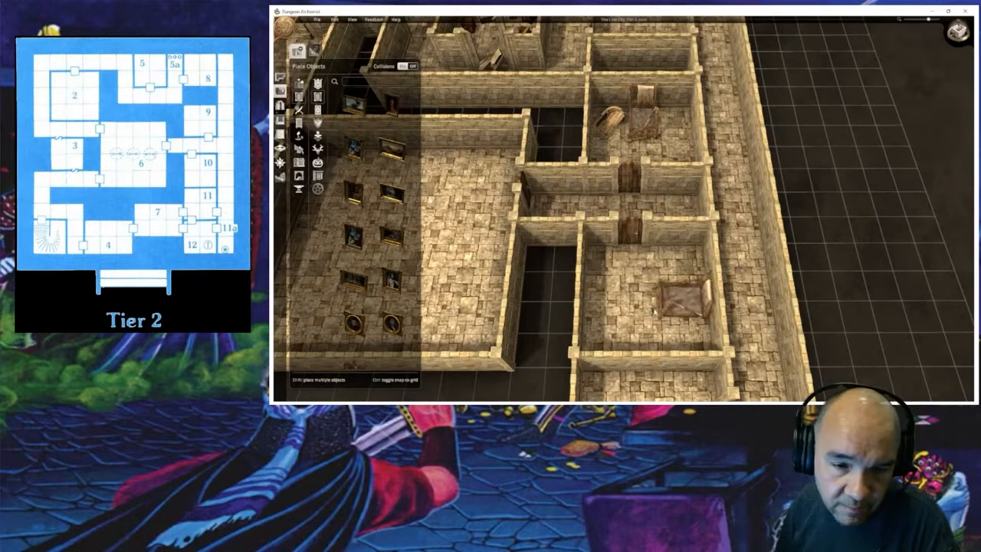
{"action": "left_click", "coordinate": [685, 297]}
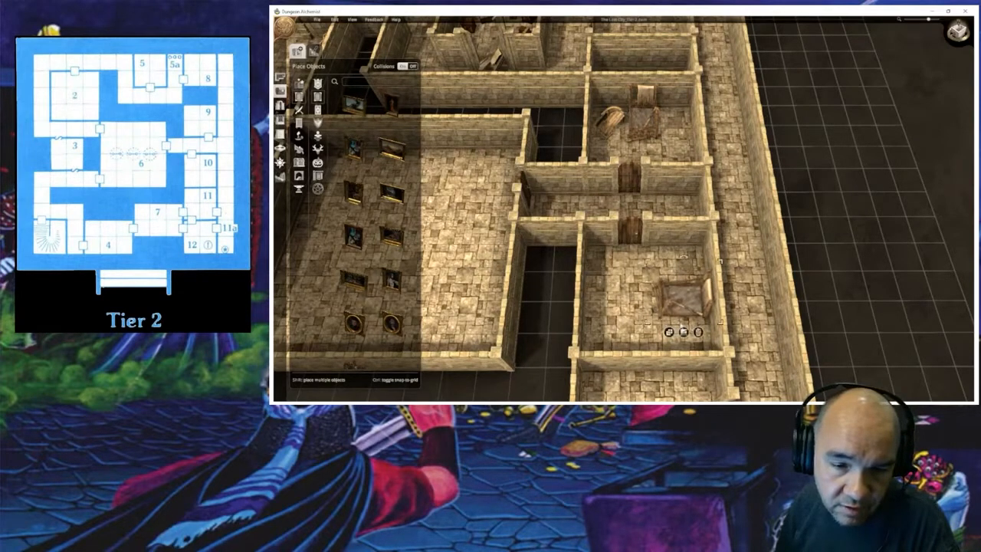
Step: Duplicate room 9's two other broken wooden pieces into room 10, the curved one opposite the bed and the other beside the bed
{"action": "left_click", "coordinate": [620, 134]}
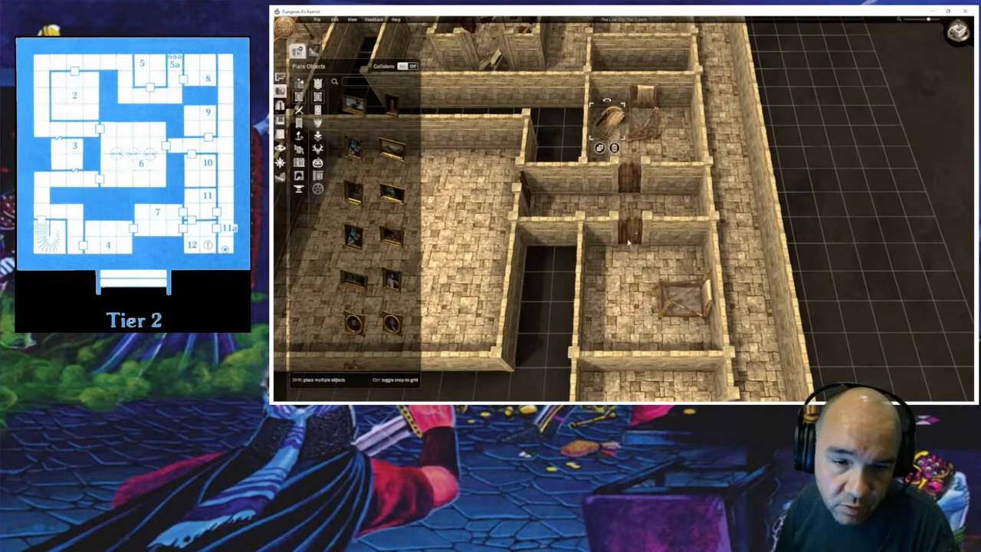
{"action": "left_click", "coordinate": [601, 147]}
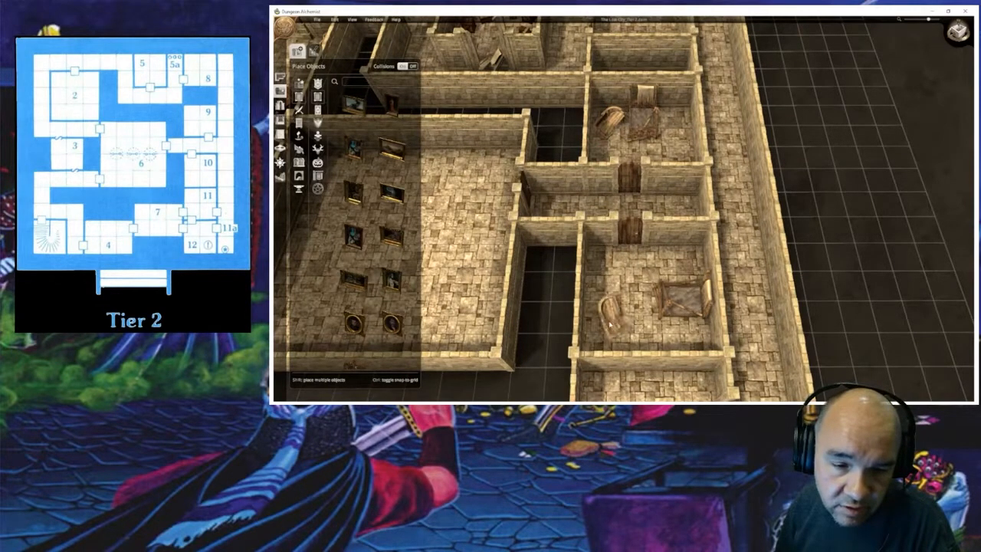
{"action": "left_click", "coordinate": [611, 325]}
{"action": "middle_click_drag", "start_coordinate": [631, 279], "coordinate": [632, 357]}
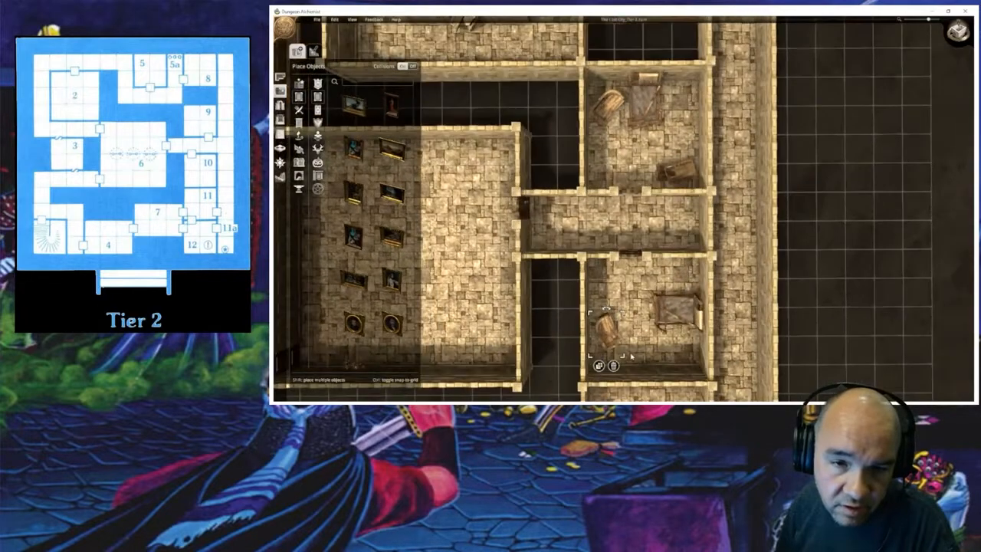
{"action": "left_click", "coordinate": [669, 175]}
{"action": "left_click", "coordinate": [668, 199]}
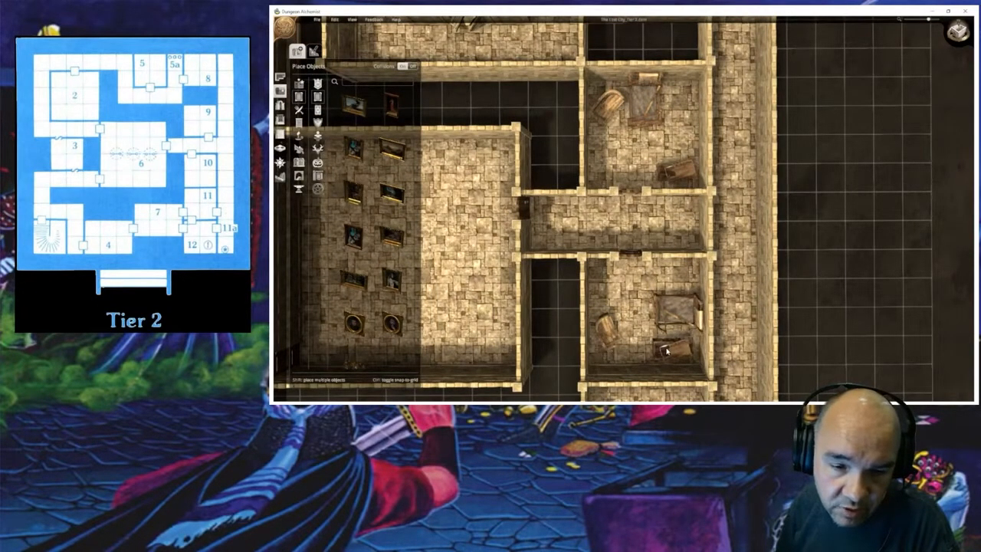
{"action": "left_click", "coordinate": [670, 349]}
{"action": "left_click", "coordinate": [824, 294]}
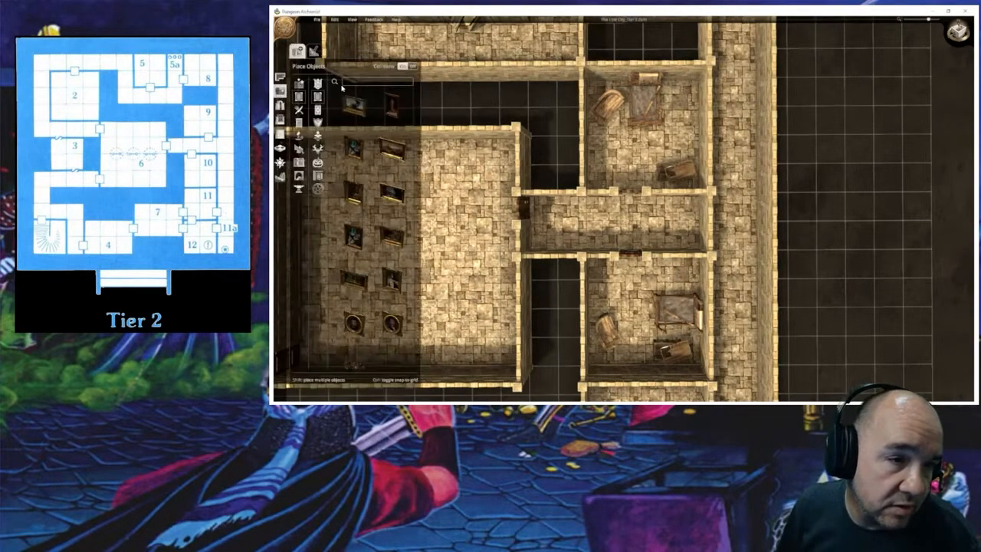
Step: Search the object library for "bed" and place a single bed in room 11, turned lengthwise along the wall shared with room 10
{"action": "type", "text": "bed"}
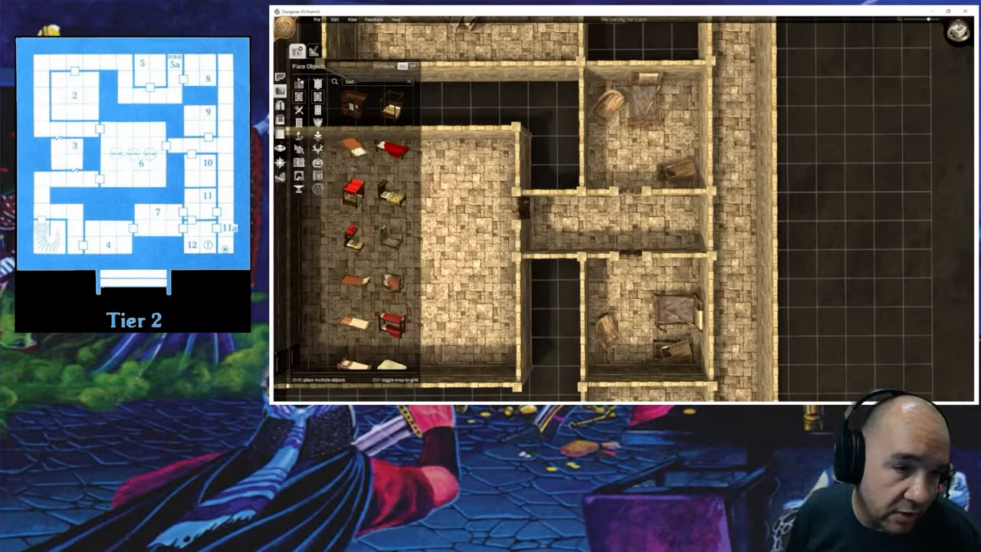
{"action": "scroll", "coordinate": [368, 285], "scroll_direction": "down", "scroll_amount": 1}
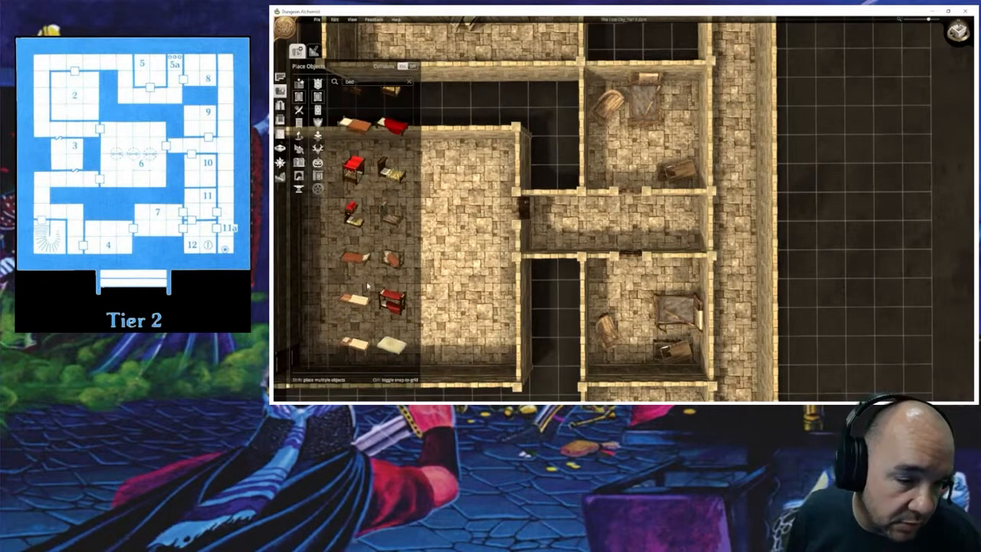
{"action": "scroll", "coordinate": [368, 286], "scroll_direction": "down", "scroll_amount": 3}
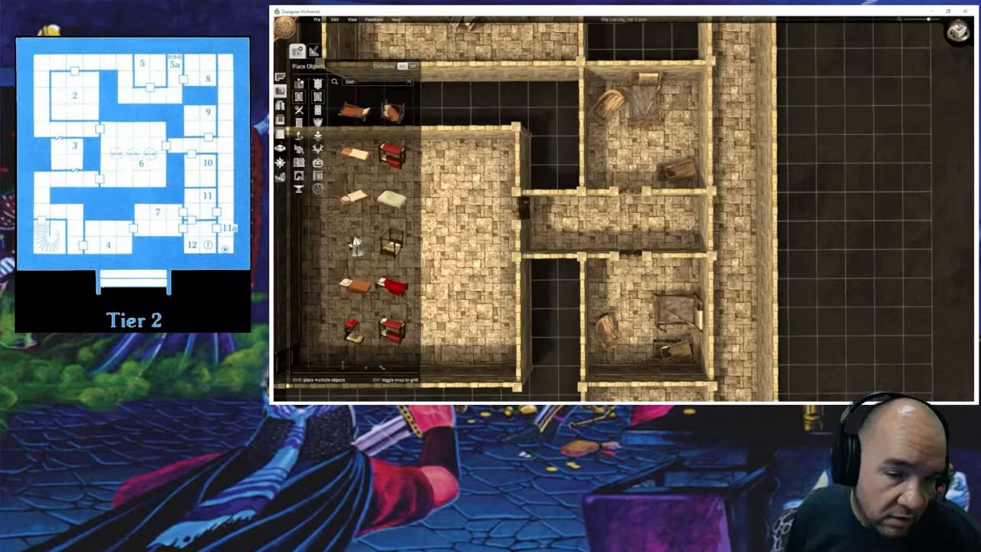
{"action": "key", "text": "s"}
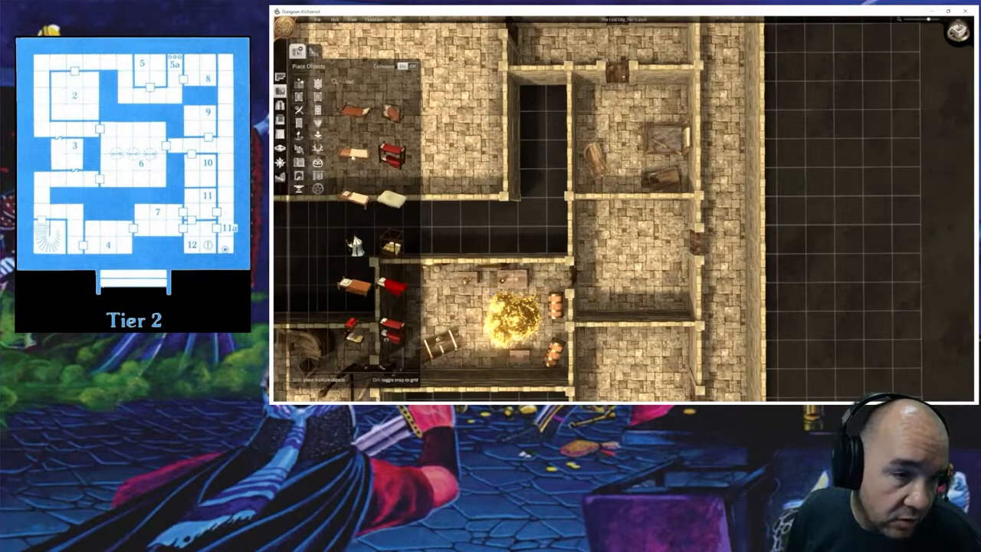
{"action": "left_click_drag", "start_coordinate": [354, 153], "coordinate": [615, 247]}
{"action": "key", "text": "r"}
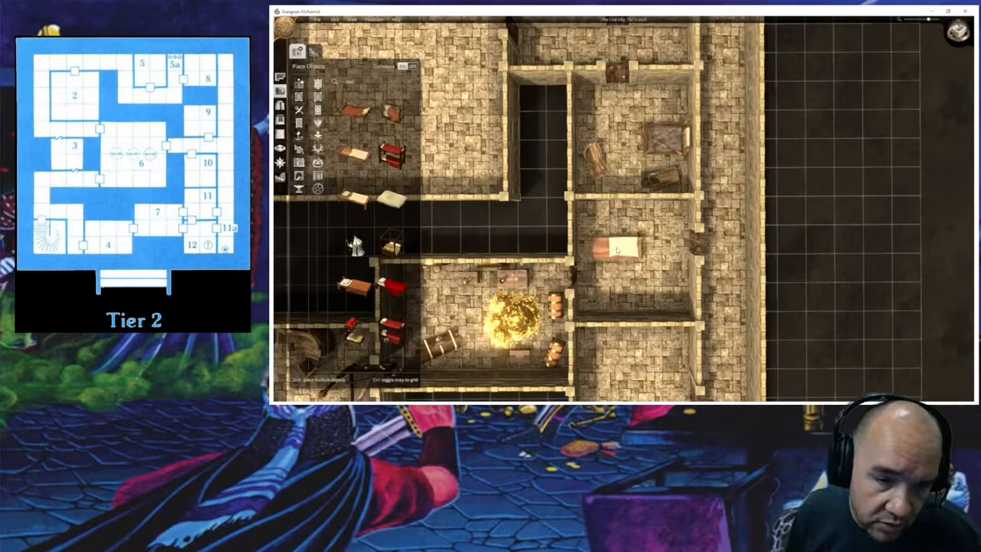
{"action": "key", "text": "r"}
{"action": "key", "text": "r"}
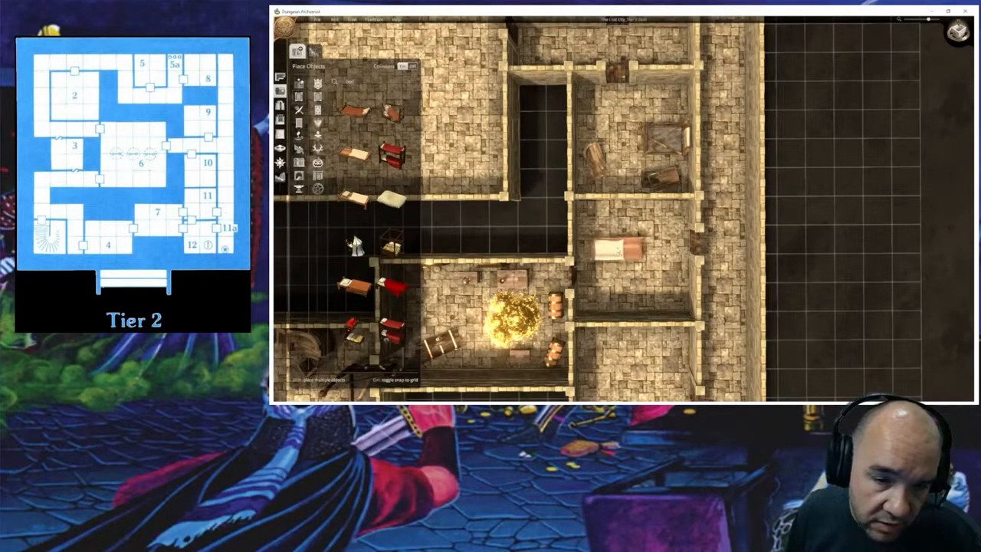
{"action": "left_click", "coordinate": [607, 215]}
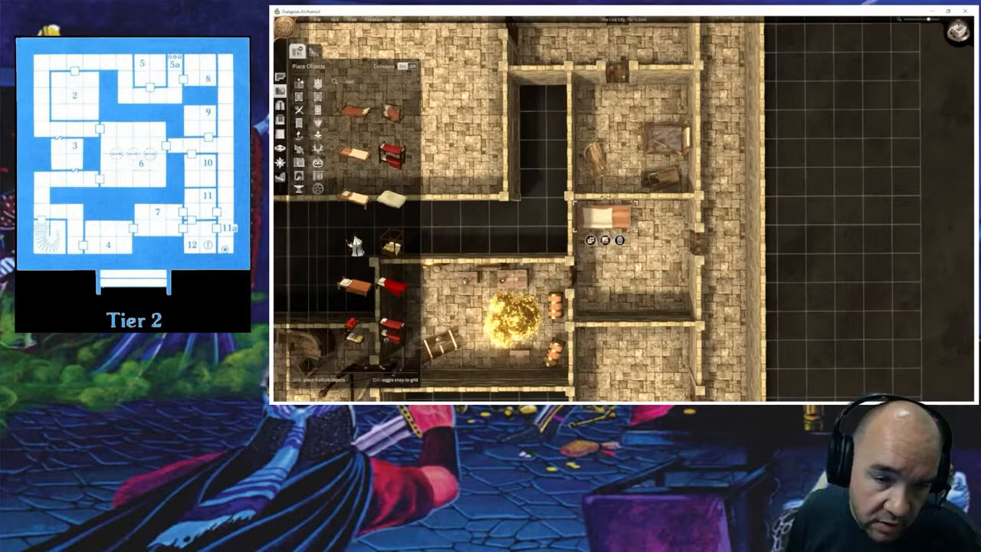
Step: Place a second bed of the same type in room 11, parallel to the first one
{"action": "middle_click_drag", "start_coordinate": [607, 214], "coordinate": [628, 174]}
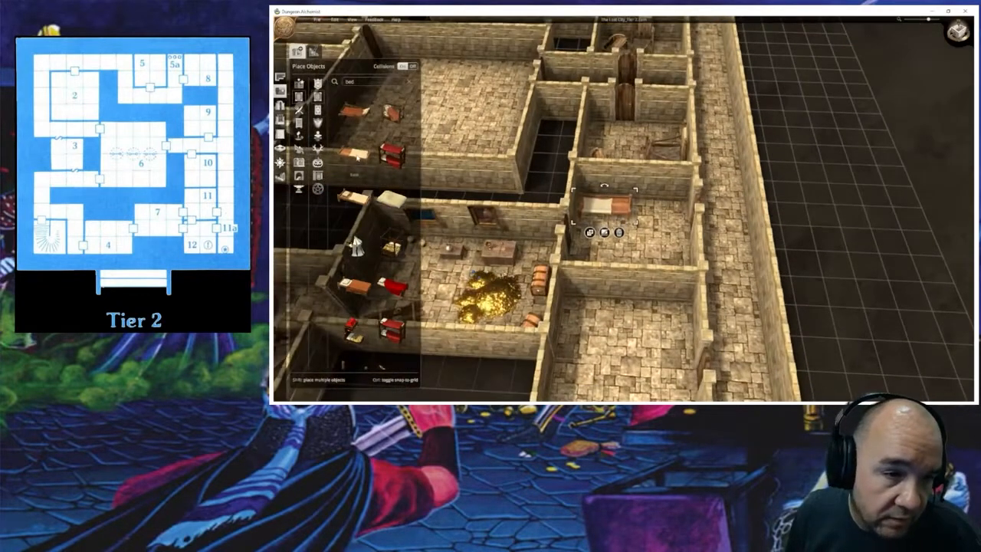
{"action": "left_click", "coordinate": [354, 153]}
{"action": "key", "text": "r"}
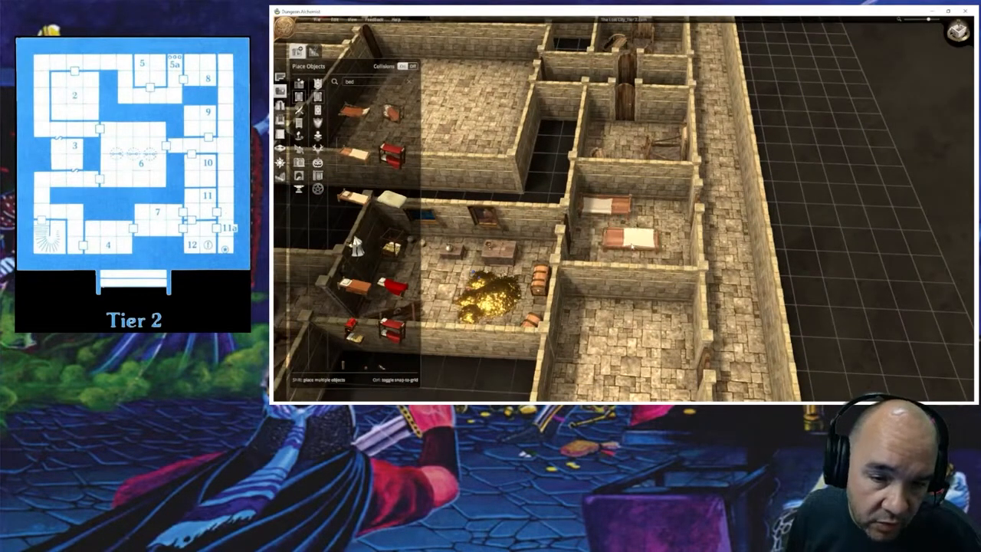
{"action": "key", "text": "r"}
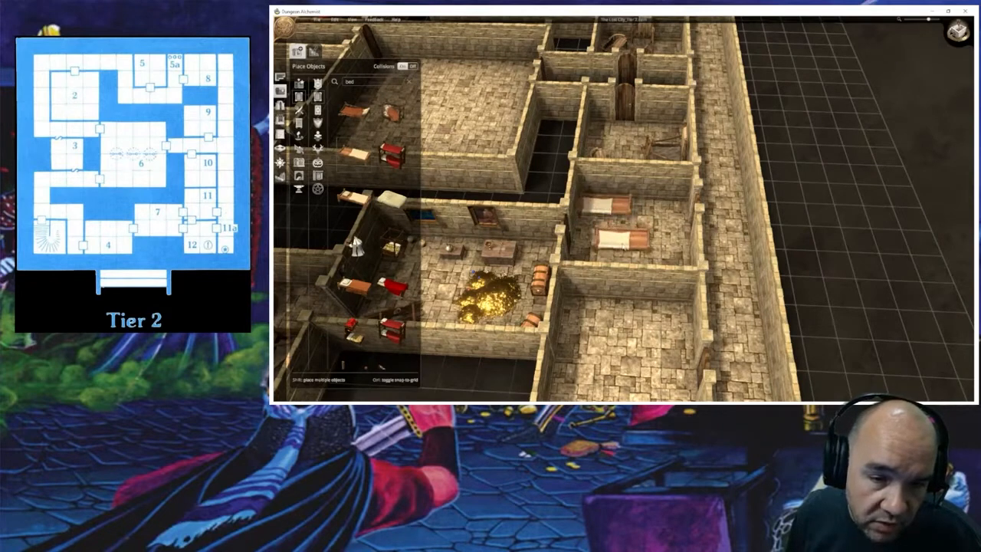
{"action": "left_click", "coordinate": [622, 239]}
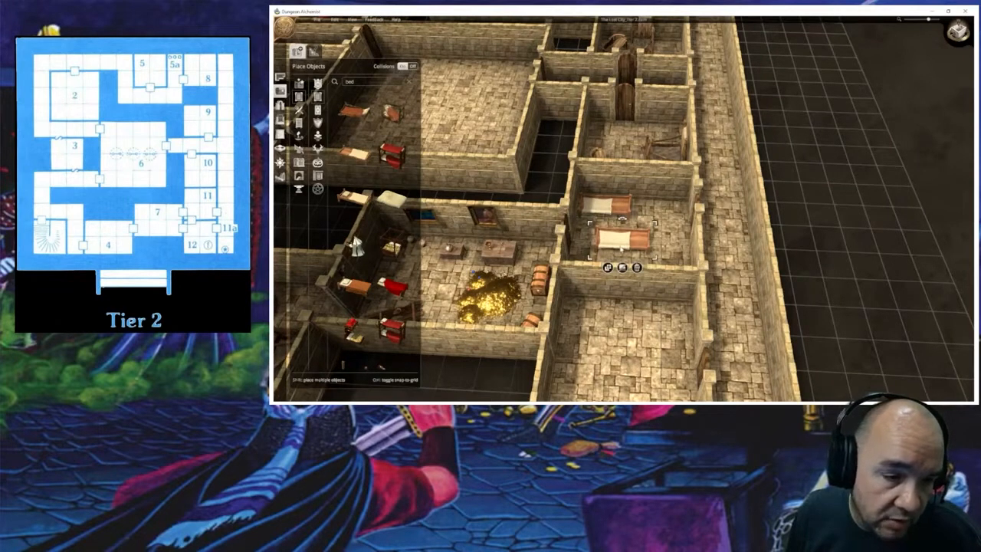
{"action": "mouse_move", "coordinate": [621, 243]}
{"action": "left_mouse_down"}
{"action": "mouse_move", "coordinate": [603, 196]}
{"action": "mouse_move", "coordinate": [623, 238]}
{"action": "left_mouse_up"}
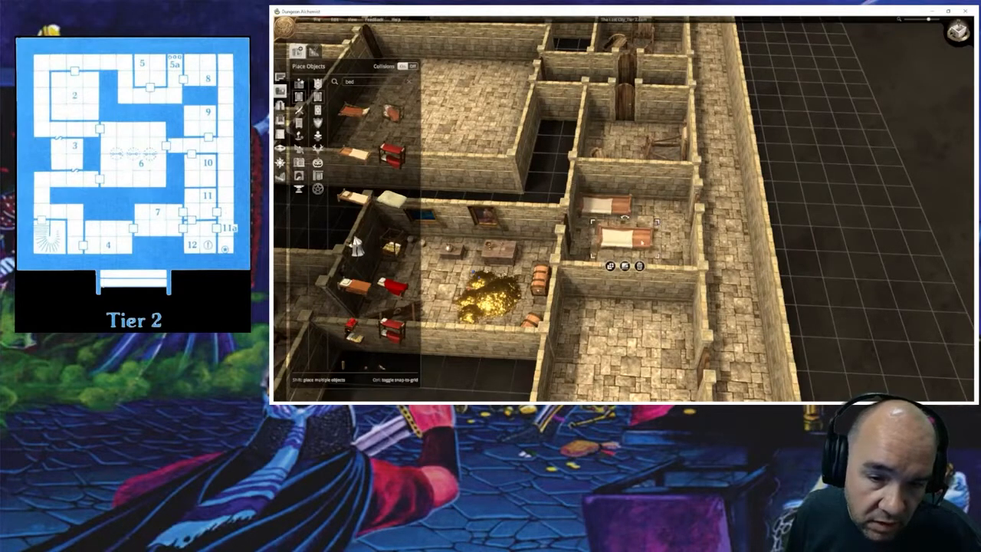
Step: Move the second bed to room 11's corner by the outer corridor and rotate its head against the wall shared with room 12
{"action": "middle_click_drag", "start_coordinate": [622, 237], "coordinate": [912, 264]}
{"action": "right_click_drag", "start_coordinate": [687, 194], "coordinate": [678, 320]}
{"action": "right_click_drag", "start_coordinate": [608, 280], "coordinate": [609, 290]}
{"action": "key", "text": "r"}
{"action": "key", "text": "r"}
{"action": "key", "text": "r"}
{"action": "key", "text": "r"}
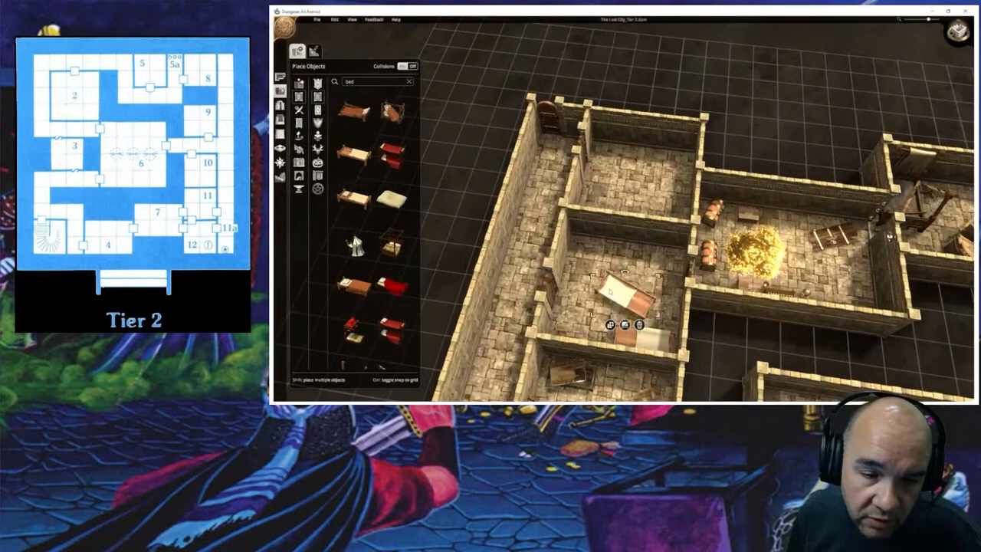
{"action": "left_click_drag", "start_coordinate": [609, 289], "coordinate": [579, 233]}
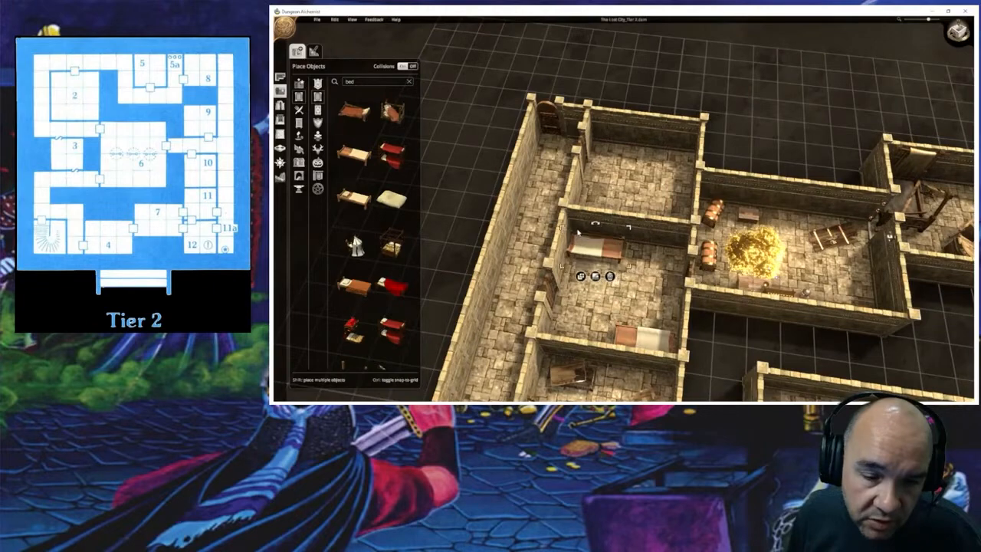
{"action": "middle_click_drag", "start_coordinate": [627, 283], "coordinate": [650, 294]}
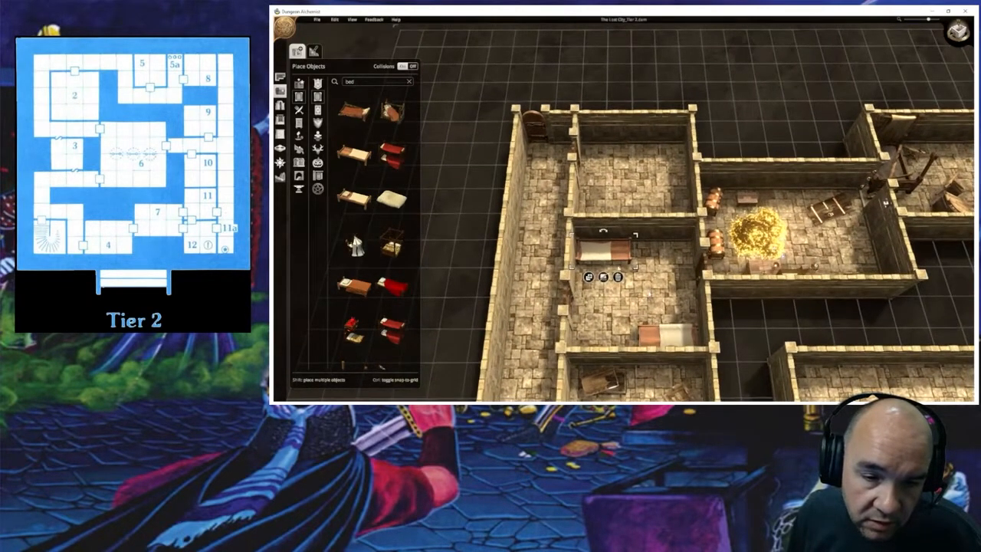
{"action": "left_click_drag", "start_coordinate": [601, 259], "coordinate": [580, 273]}
{"action": "key", "text": "r"}
{"action": "key", "text": "r"}
{"action": "scroll", "coordinate": [636, 283], "scroll_direction": "down", "scroll_amount": 2}
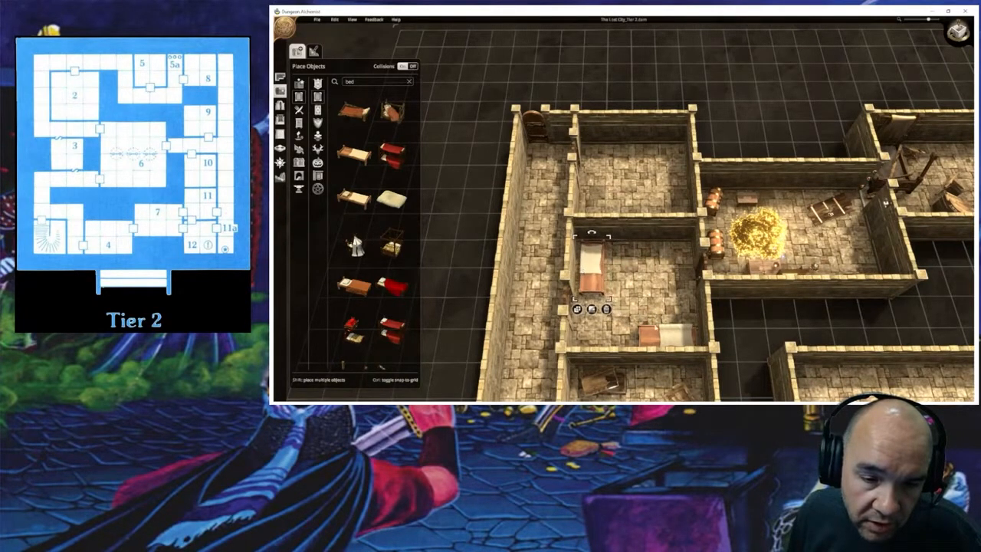
Step: Move the first bed parallel beside the corner bed, and place a duplicate of it along the wall shared with room 10
{"action": "left_click_drag", "start_coordinate": [661, 329], "coordinate": [636, 263]}
{"action": "scroll", "coordinate": [644, 287], "scroll_direction": "up", "scroll_amount": 4}
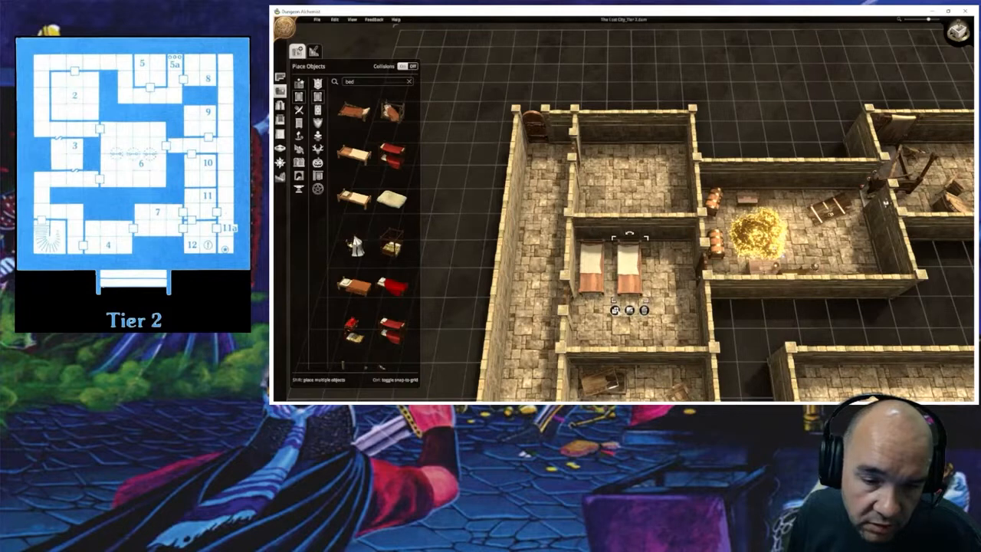
{"action": "left_click", "coordinate": [614, 309]}
{"action": "scroll", "coordinate": [645, 326], "scroll_direction": "down", "scroll_amount": 5}
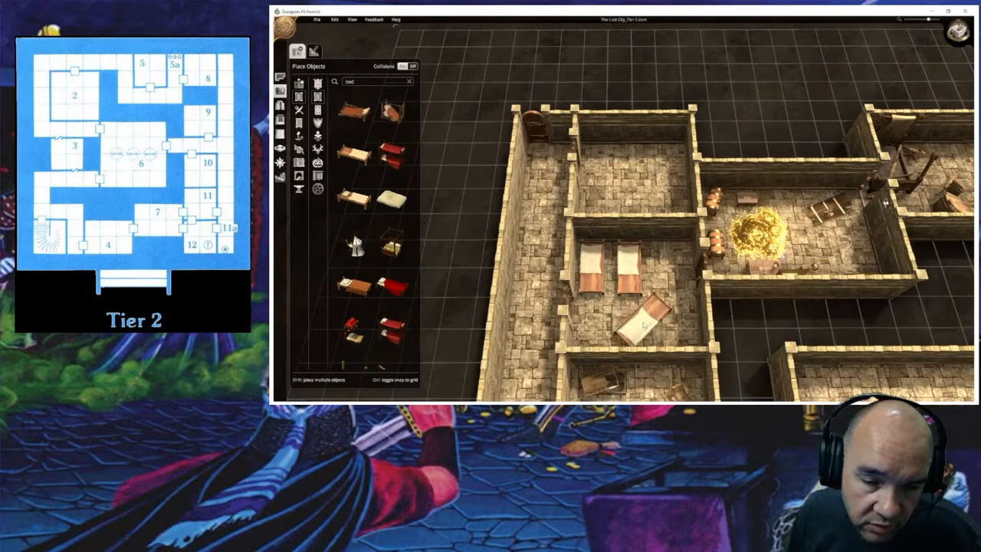
{"action": "scroll", "coordinate": [645, 323], "scroll_direction": "down", "scroll_amount": 4}
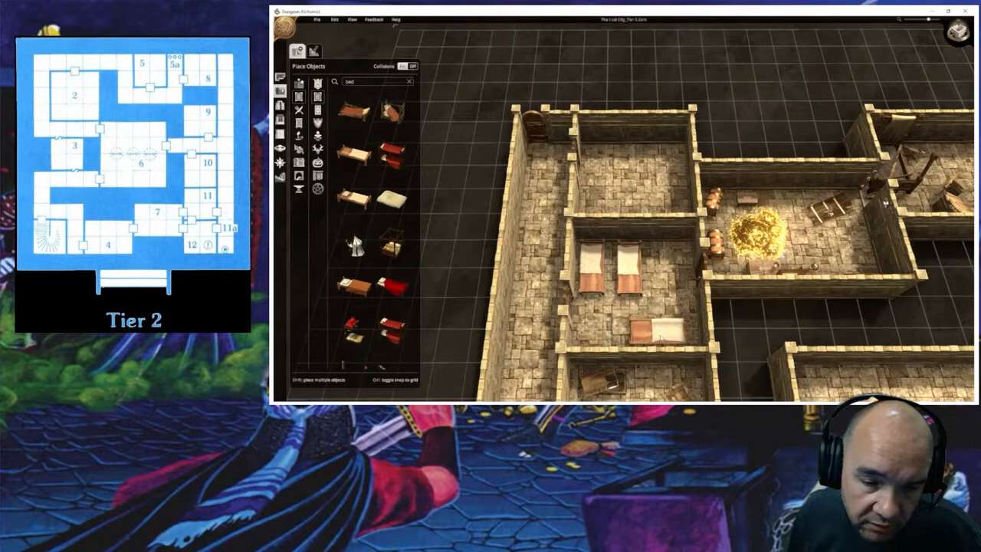
{"action": "left_click", "coordinate": [665, 341]}
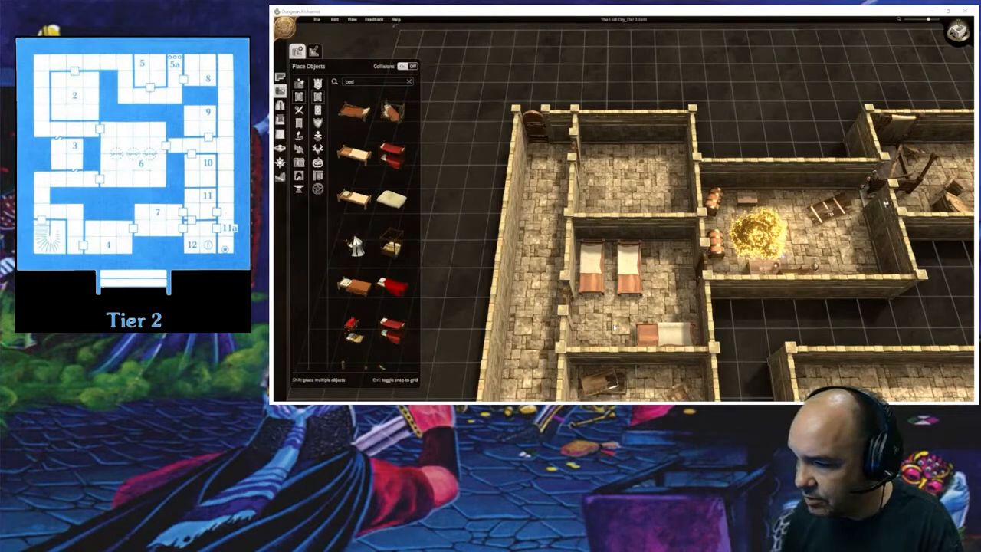
Step: Search the object library for "statue" and place a stone statue at the dead end of the outer corridor beside room 12
{"action": "right_click_drag", "start_coordinate": [614, 325], "coordinate": [845, 230]}
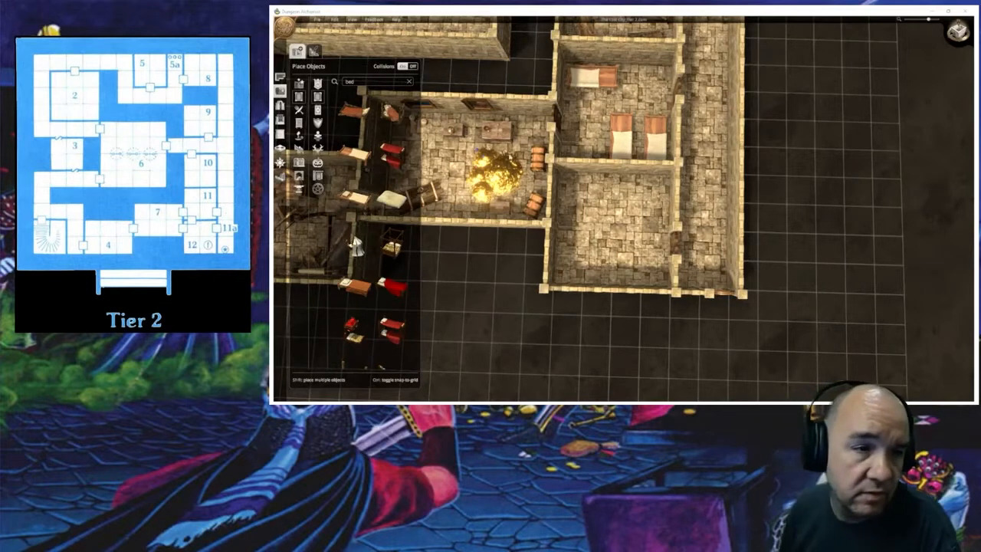
{"action": "double_click", "coordinate": [365, 83]}
{"action": "type", "text": "sta"}
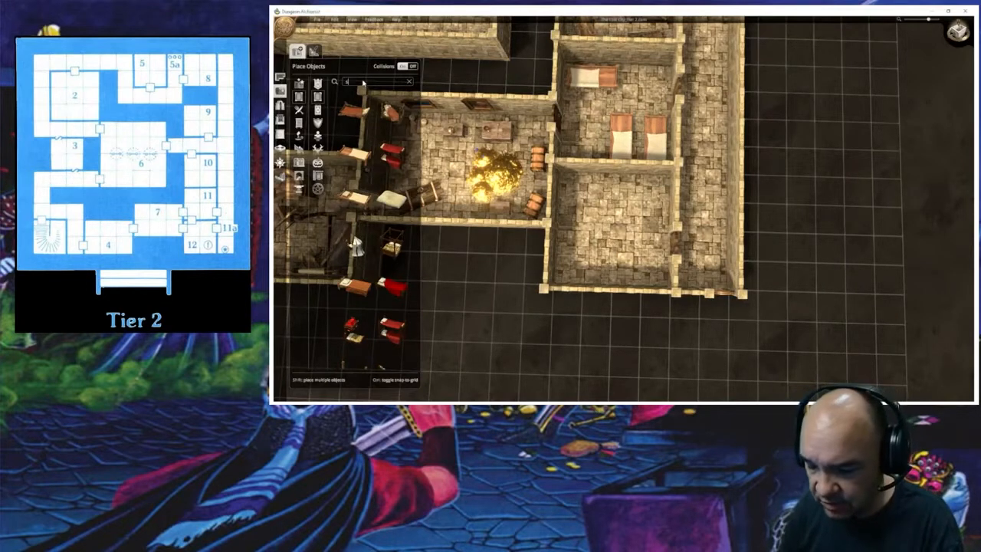
{"action": "type", "text": "tue"}
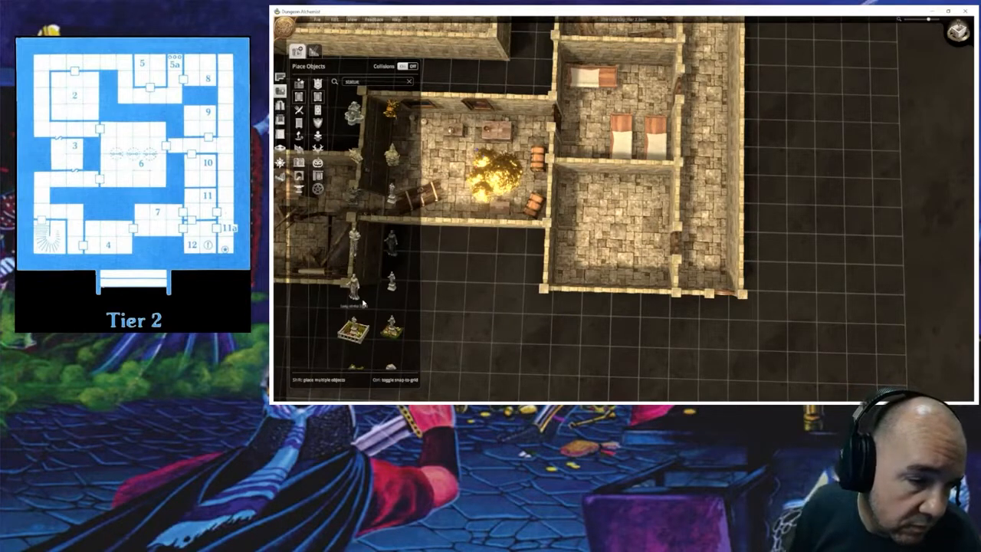
{"action": "scroll", "coordinate": [389, 289], "scroll_direction": "down", "scroll_amount": 3}
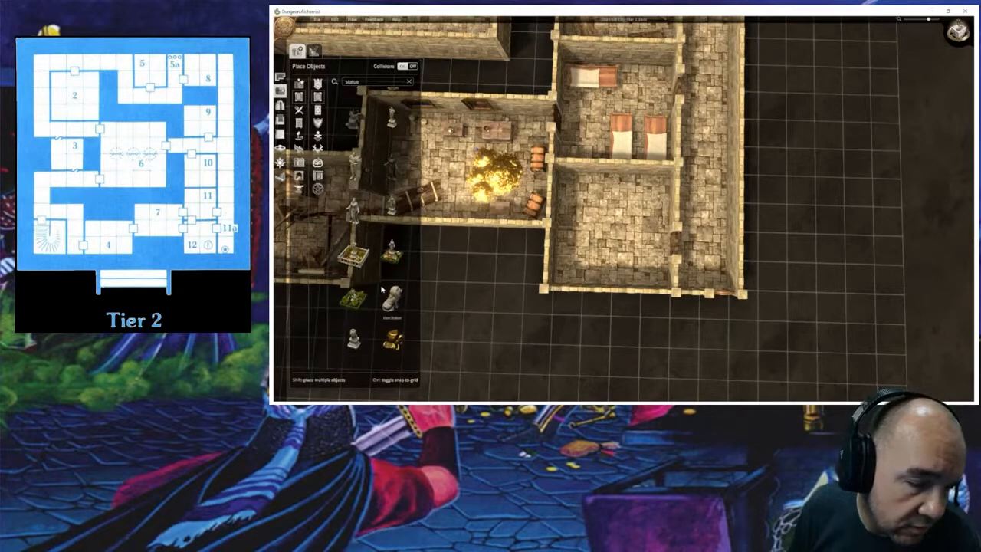
{"action": "scroll", "coordinate": [382, 290], "scroll_direction": "down", "scroll_amount": 2}
{"action": "scroll", "coordinate": [381, 293], "scroll_direction": "down", "scroll_amount": 5}
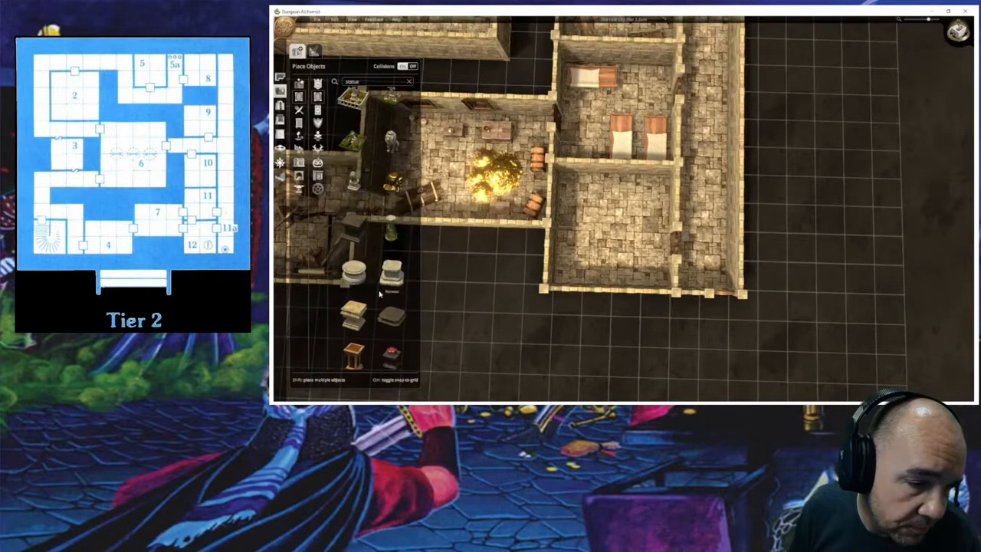
{"action": "scroll", "coordinate": [381, 297], "scroll_direction": "down", "scroll_amount": 6}
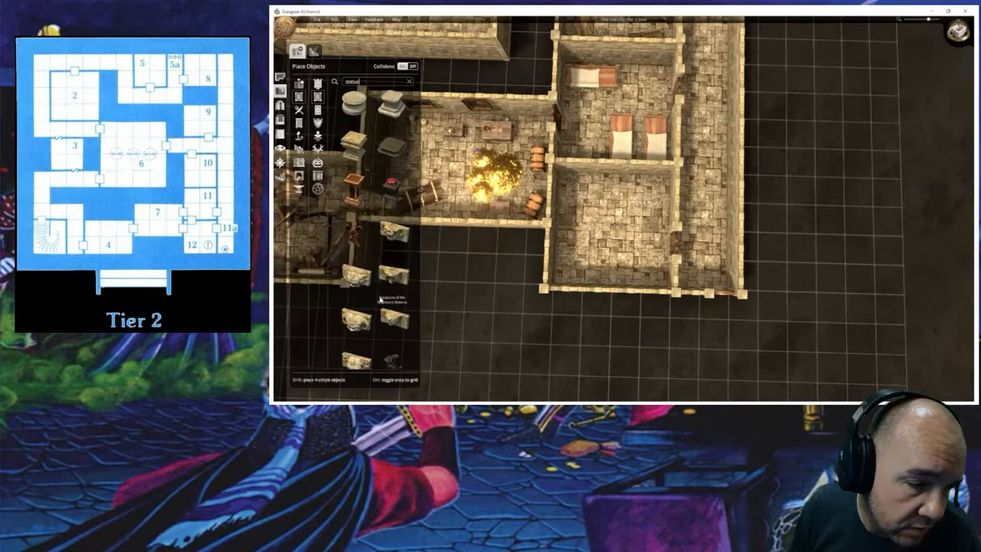
{"action": "scroll", "coordinate": [374, 300], "scroll_direction": "up", "scroll_amount": 9}
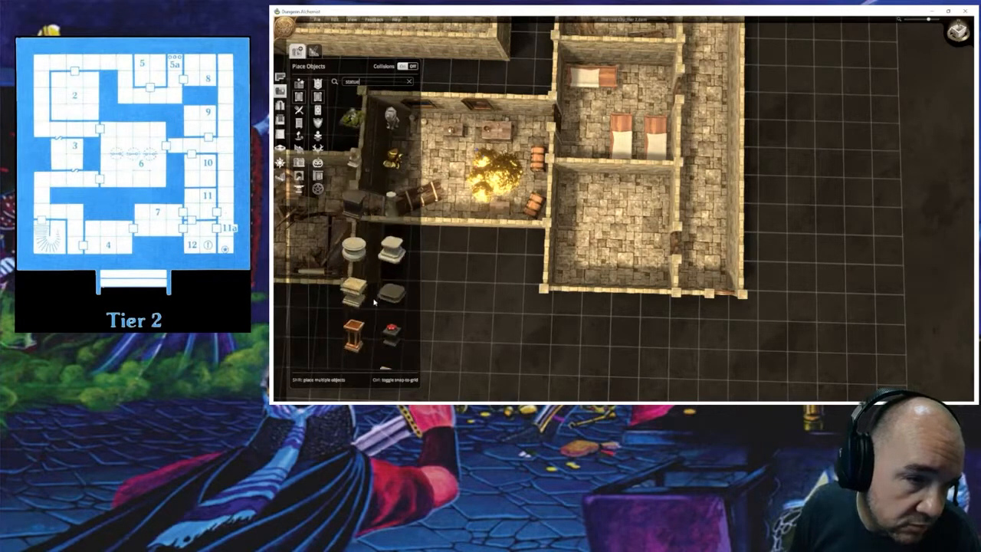
{"action": "scroll", "coordinate": [374, 301], "scroll_direction": "up", "scroll_amount": 6}
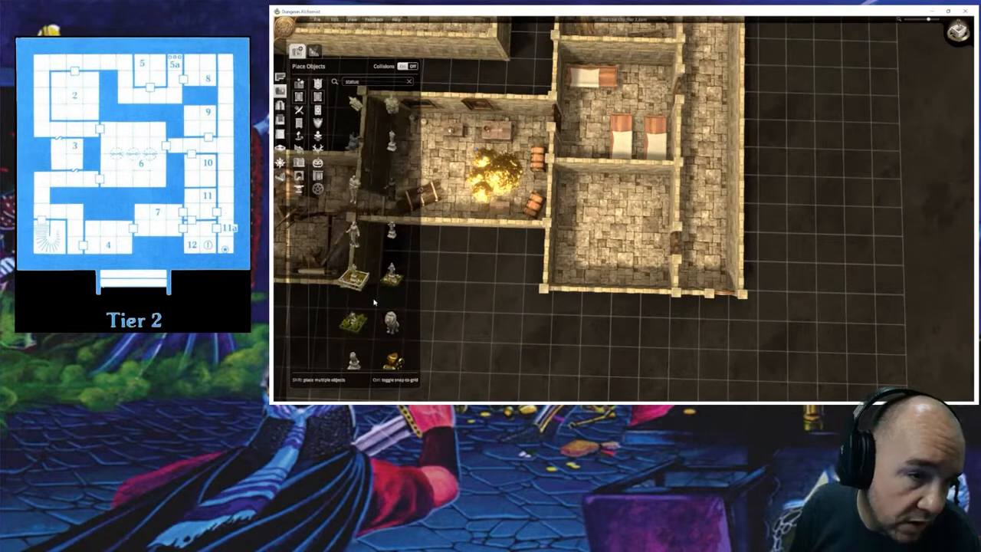
{"action": "scroll", "coordinate": [374, 301], "scroll_direction": "up", "scroll_amount": 6}
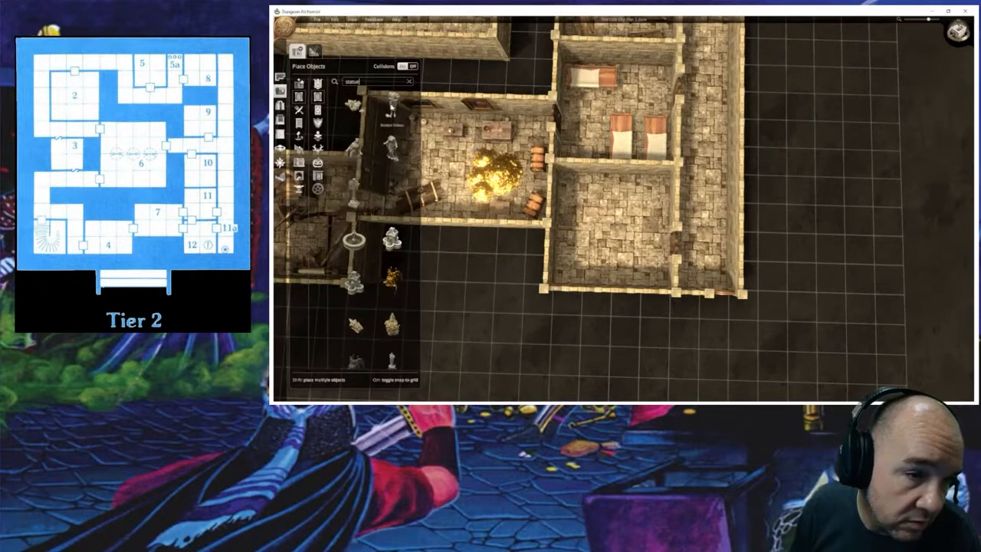
{"action": "left_click", "coordinate": [391, 149]}
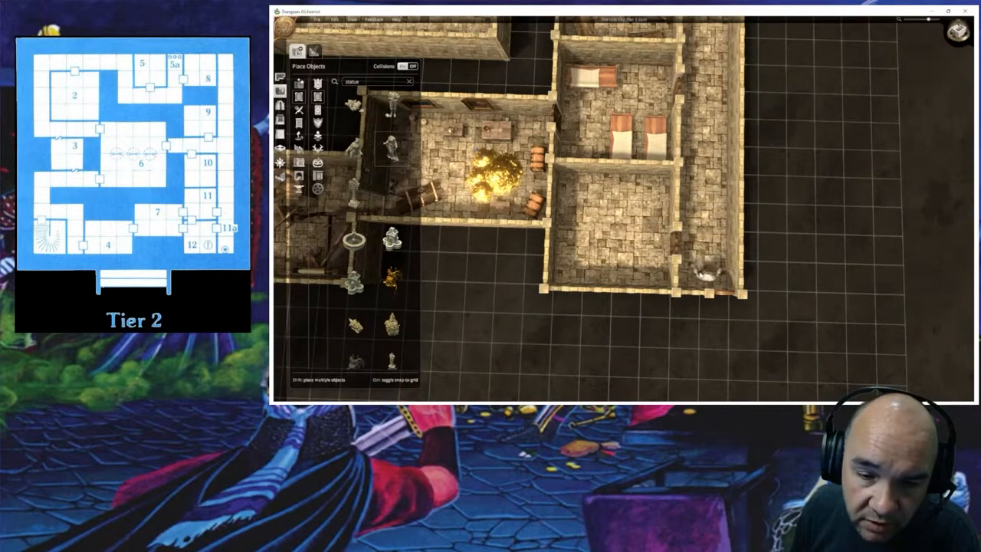
{"action": "left_click", "coordinate": [706, 272]}
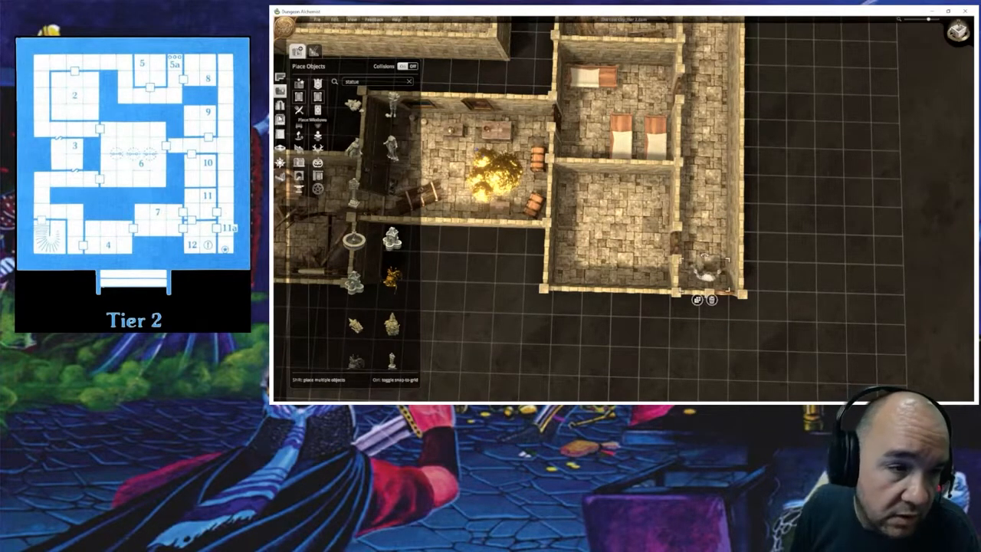
Step: Delete the door from the corridor's end wall behind the statue
{"action": "left_click", "coordinate": [280, 105]}
{"action": "left_click", "coordinate": [722, 296]}
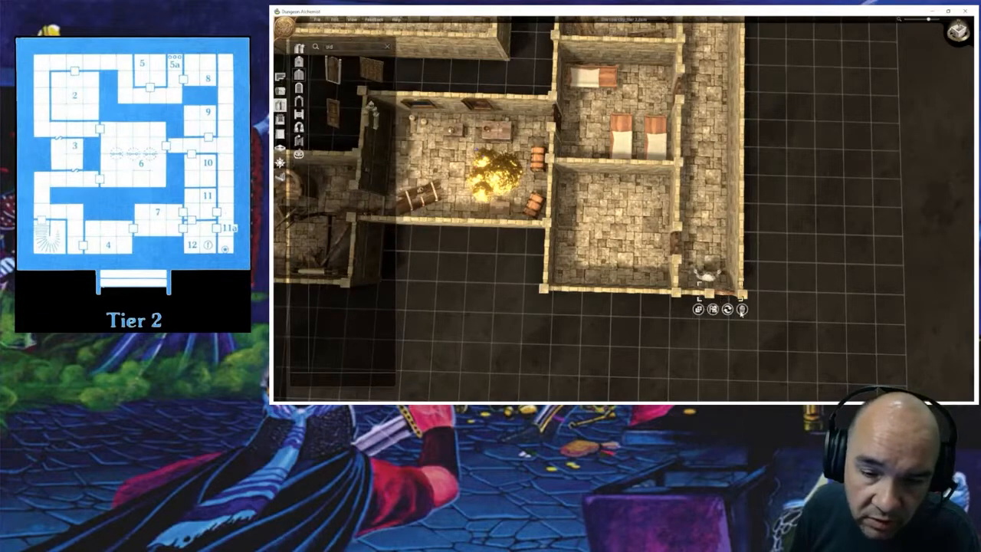
{"action": "left_click", "coordinate": [741, 309]}
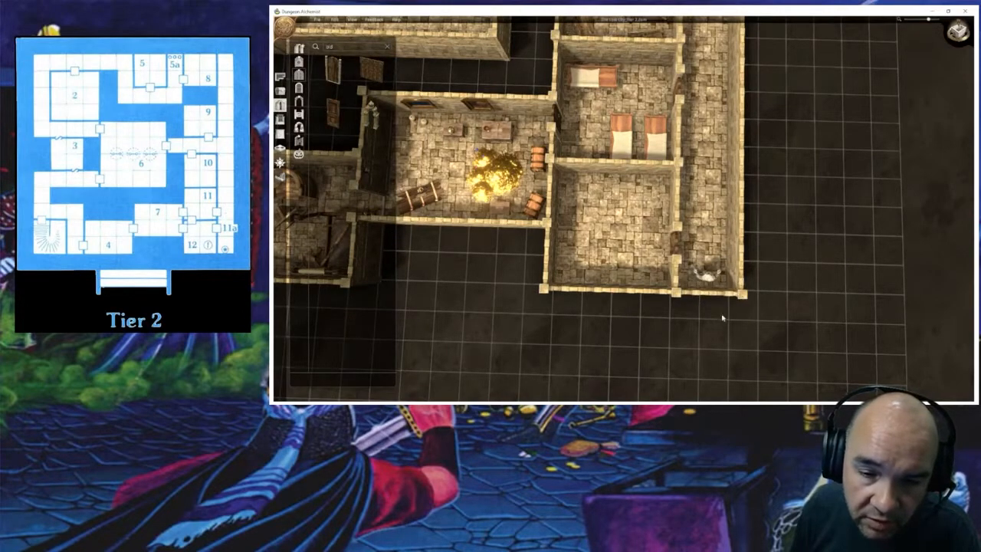
{"action": "middle_click_drag", "start_coordinate": [722, 318], "coordinate": [728, 294]}
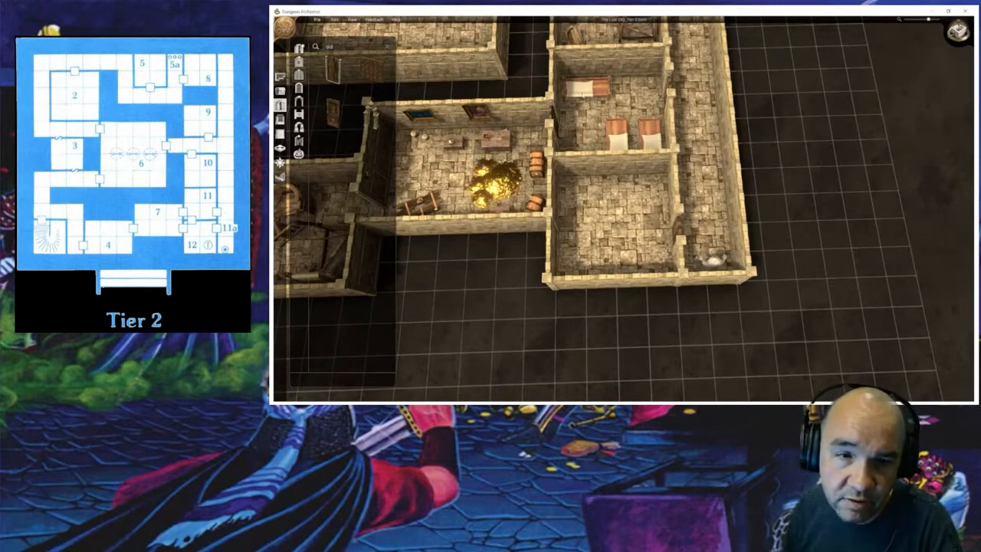
Step: Copy room 11's bed into room 12 three times: two in the corners opposite the corridor, one turned lengthwise along the corridor wall
{"action": "left_click", "coordinate": [581, 91]}
{"action": "left_click_drag", "start_coordinate": [587, 87], "coordinate": [588, 184]}
{"action": "left_click", "coordinate": [618, 140]}
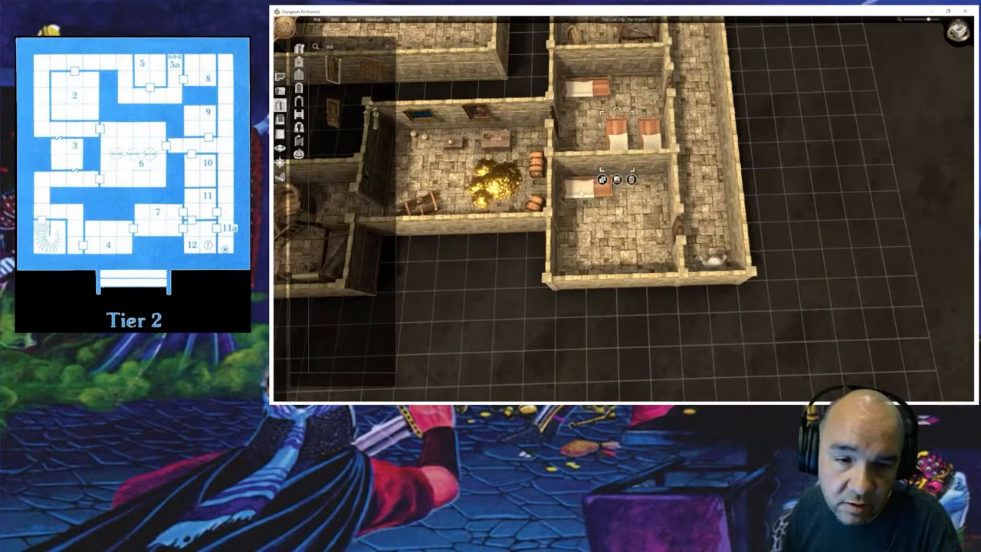
{"action": "left_click", "coordinate": [581, 194]}
{"action": "left_click", "coordinate": [574, 215]}
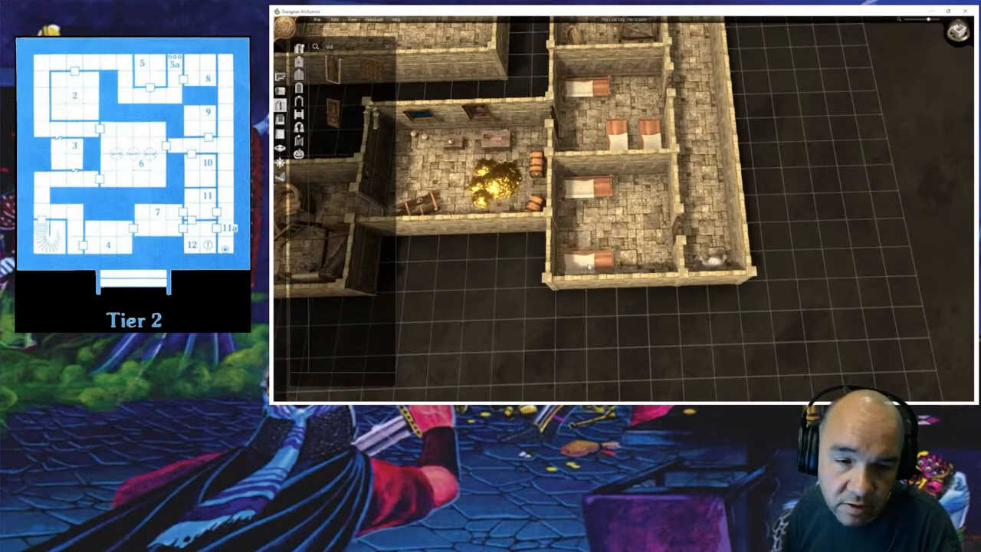
{"action": "left_click", "coordinate": [589, 266]}
{"action": "left_click", "coordinate": [572, 288]}
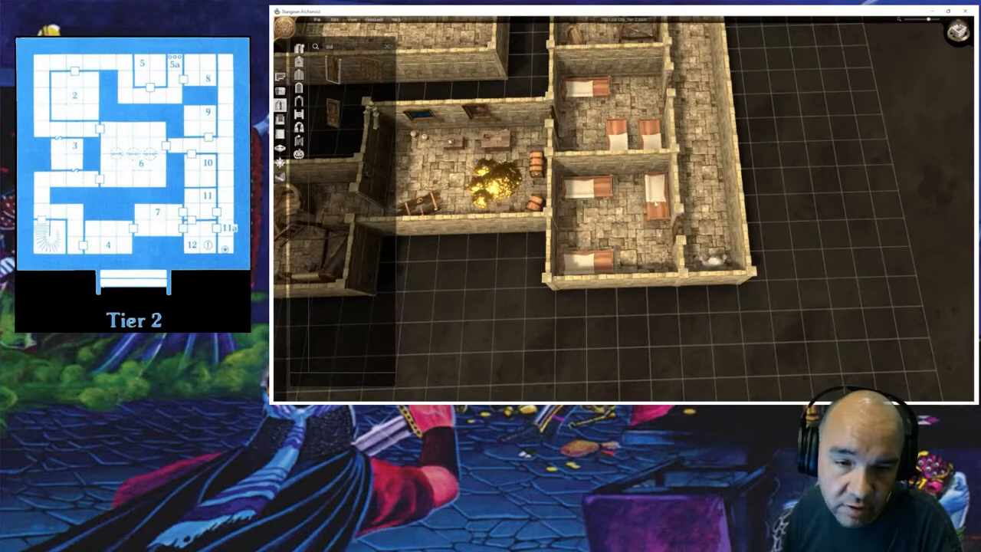
{"action": "left_click", "coordinate": [655, 201]}
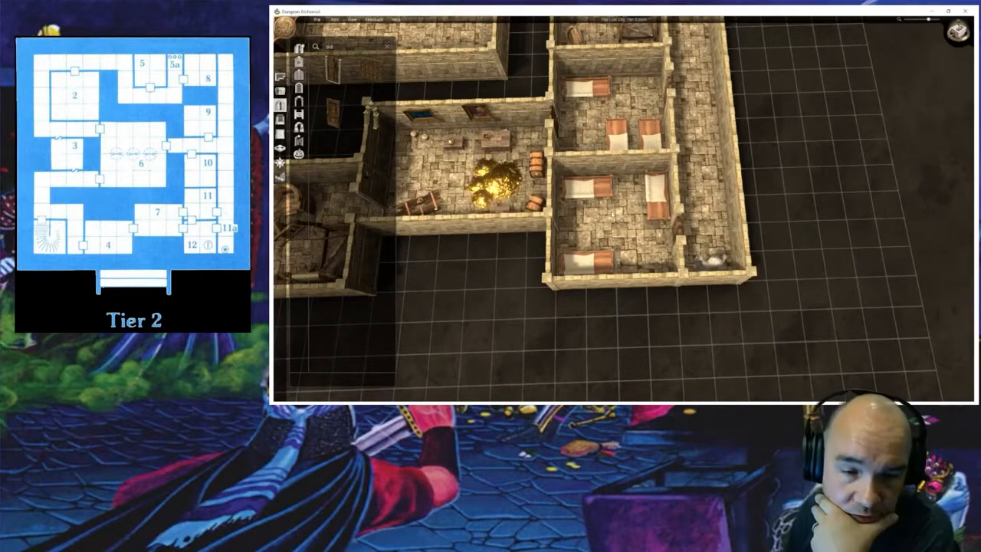
Step: Search the object library for "web" and place two cobwebs in the corridor outside room 5, along room 5's outer wall
{"action": "scroll", "coordinate": [613, 207], "scroll_direction": "down", "scroll_amount": 3}
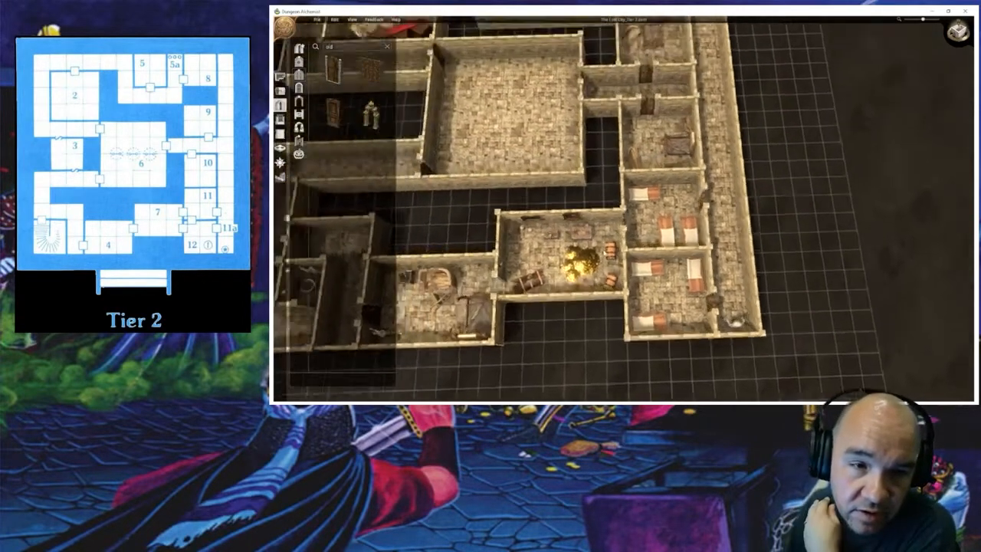
{"action": "right_click_drag", "start_coordinate": [506, 106], "coordinate": [579, 183]}
{"action": "scroll", "coordinate": [579, 182], "scroll_direction": "down", "scroll_amount": 2}
{"action": "scroll", "coordinate": [578, 182], "scroll_direction": "up", "scroll_amount": 1}
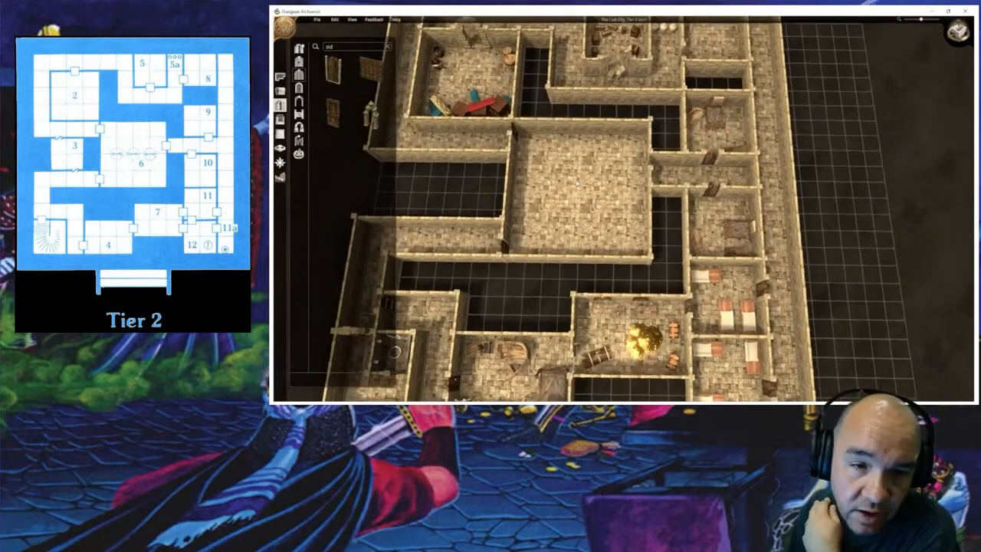
{"action": "scroll", "coordinate": [579, 184], "scroll_direction": "down", "scroll_amount": 1}
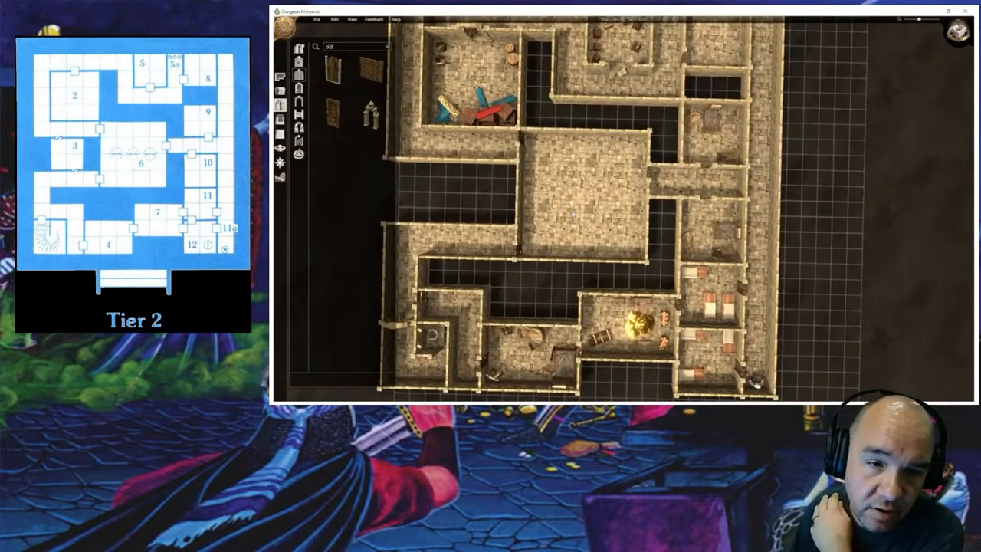
{"action": "right_click_drag", "start_coordinate": [579, 161], "coordinate": [682, 284]}
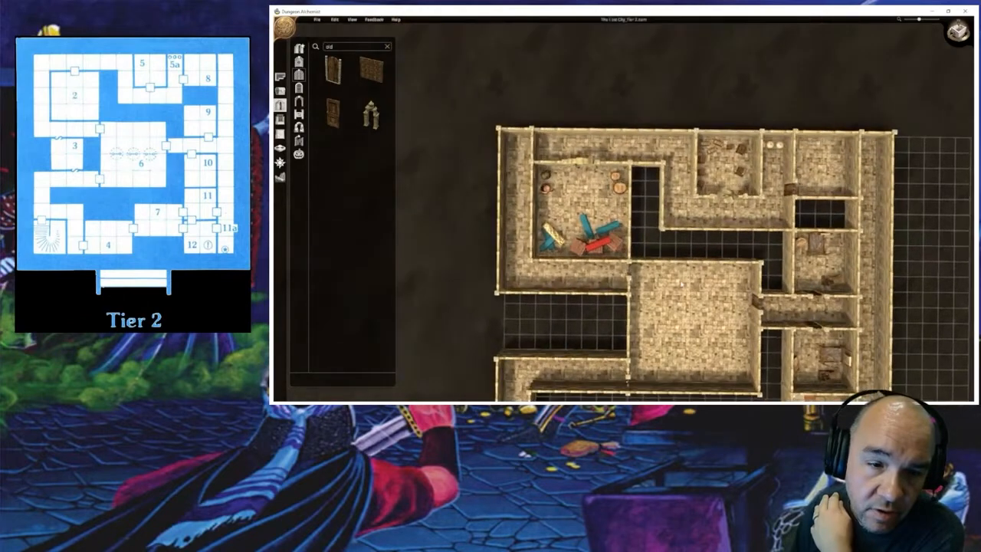
{"action": "scroll", "coordinate": [620, 207], "scroll_direction": "up", "scroll_amount": 3}
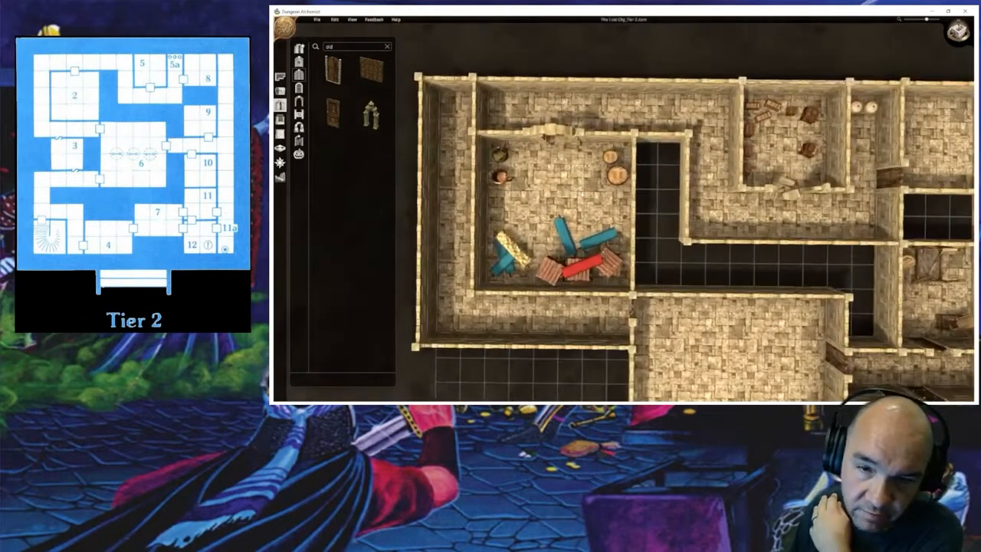
{"action": "left_click", "coordinate": [279, 91]}
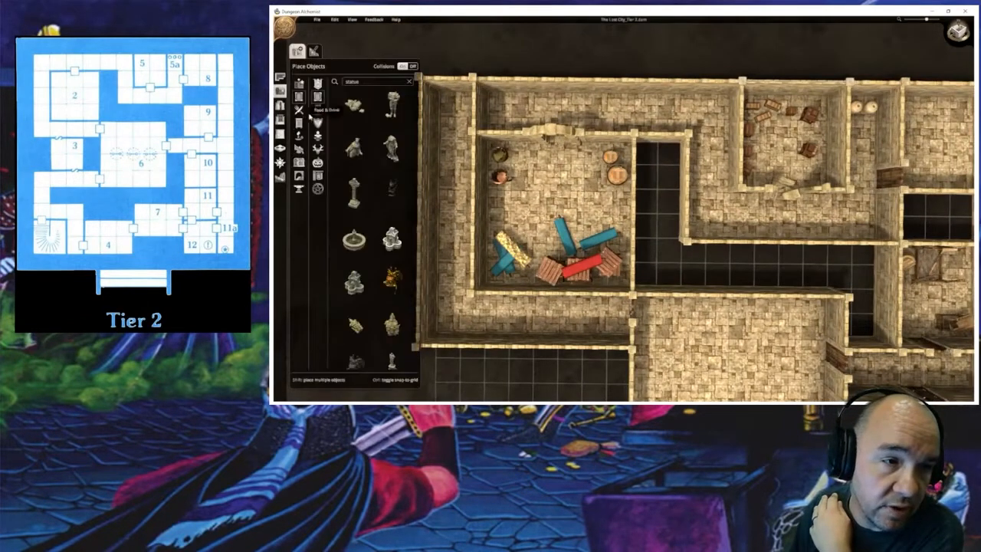
{"action": "double_click", "coordinate": [360, 82]}
{"action": "type", "text": "web"}
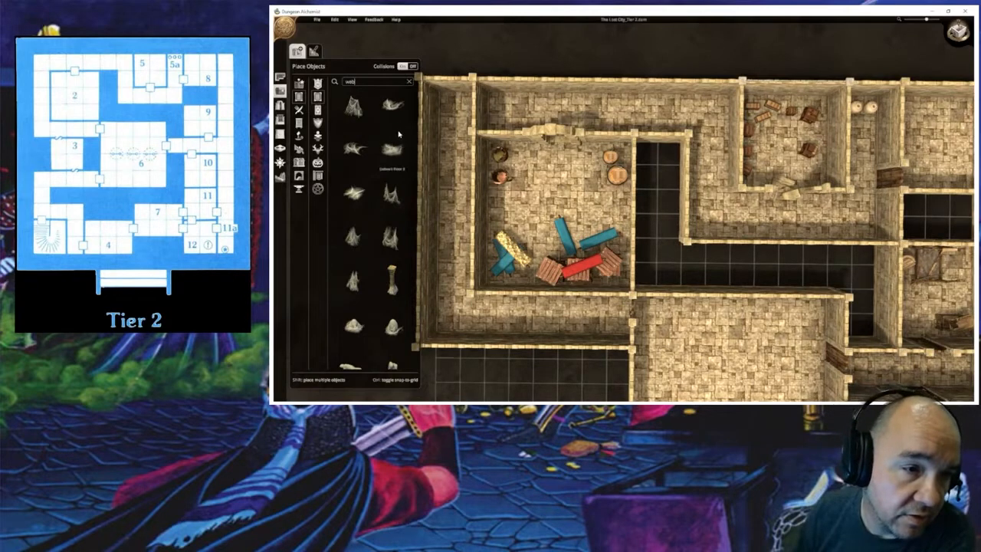
{"action": "left_click", "coordinate": [392, 194]}
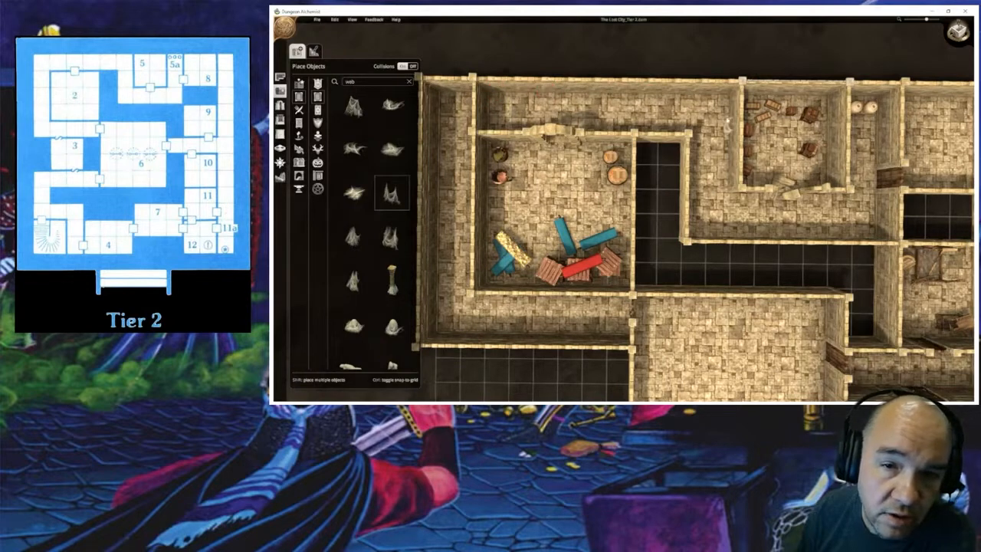
{"action": "left_click", "coordinate": [729, 116]}
{"action": "left_click", "coordinate": [724, 133]}
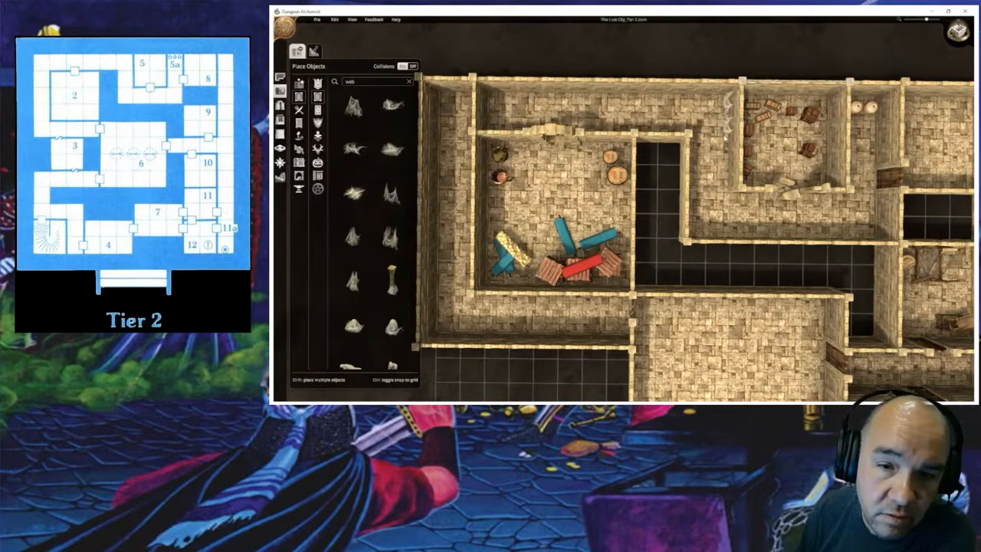
{"action": "left_click", "coordinate": [727, 145]}
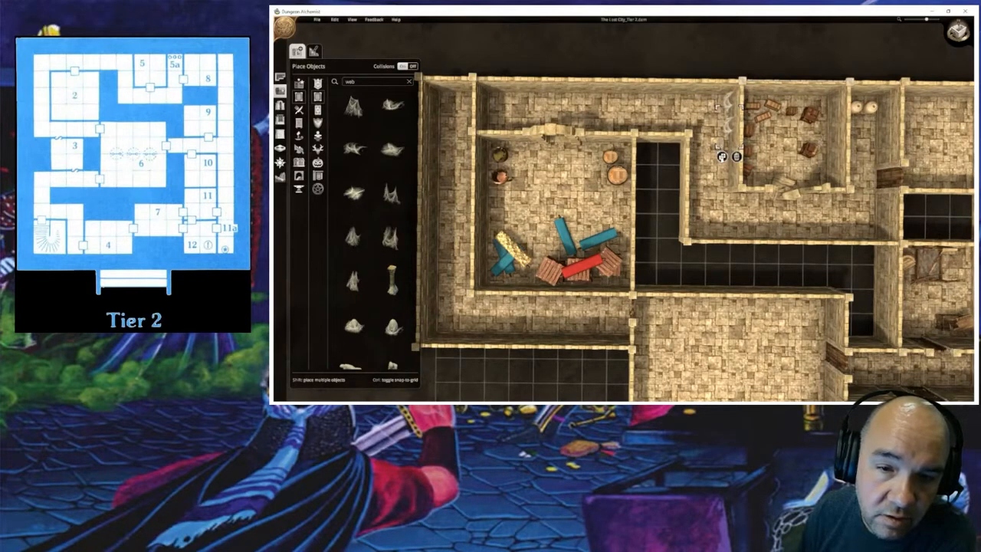
Step: Place a different cobweb in line with the first two, near the end of room 5's corridor wall
{"action": "left_click", "coordinate": [353, 281]}
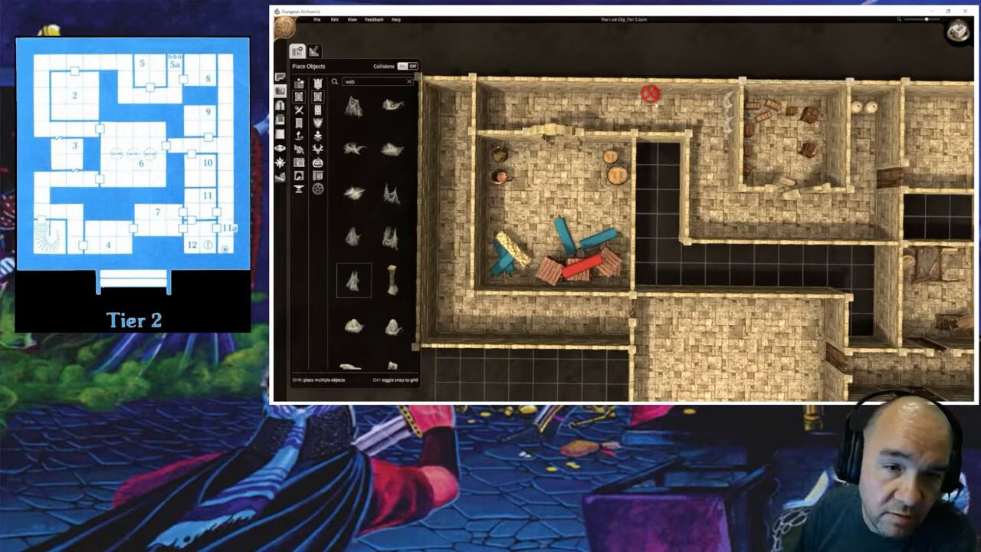
{"action": "left_click", "coordinate": [729, 153]}
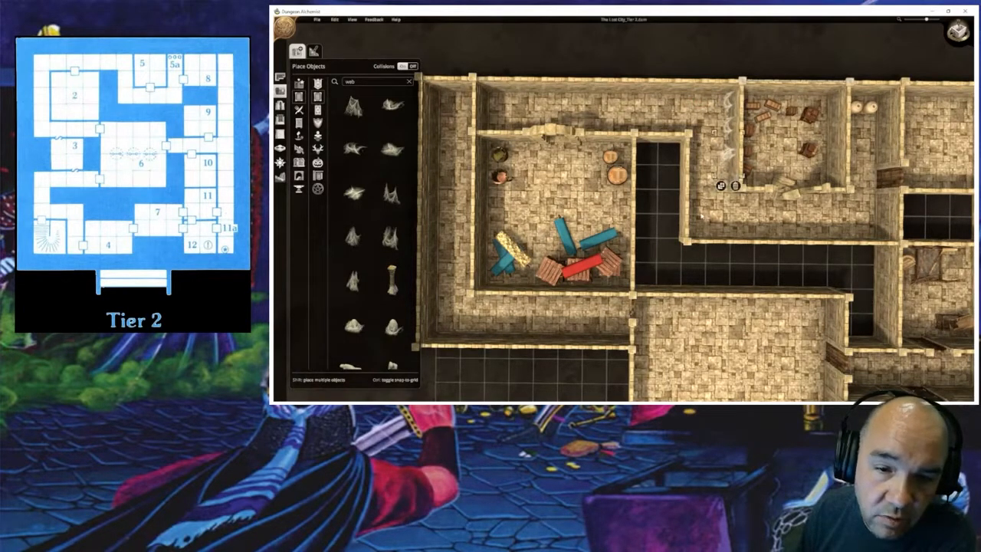
{"action": "left_click", "coordinate": [722, 187]}
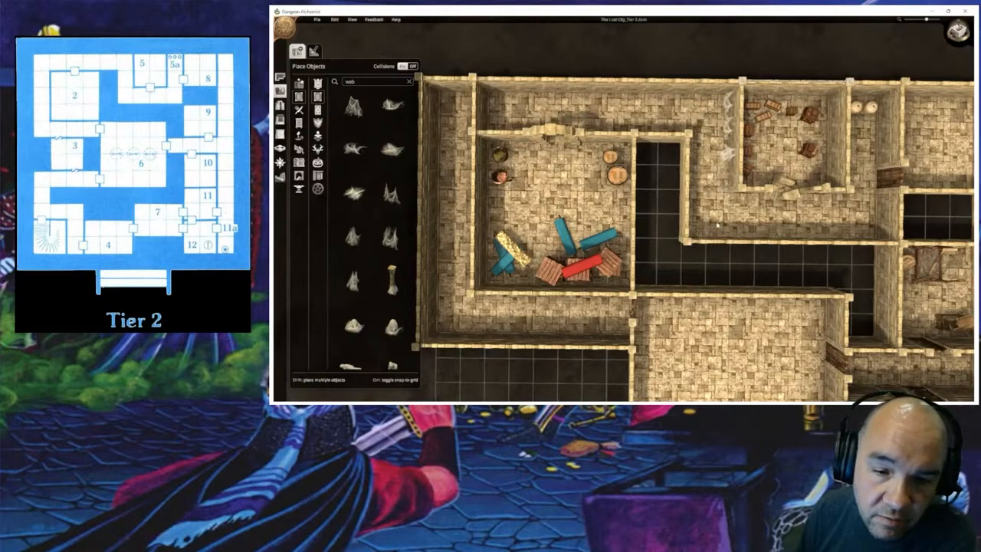
Step: Place two cobwebs side by side on the opposite corridor wall, facing the ones along room 5
{"action": "middle_click_drag", "start_coordinate": [717, 225], "coordinate": [657, 258]}
{"action": "left_click", "coordinate": [656, 259]}
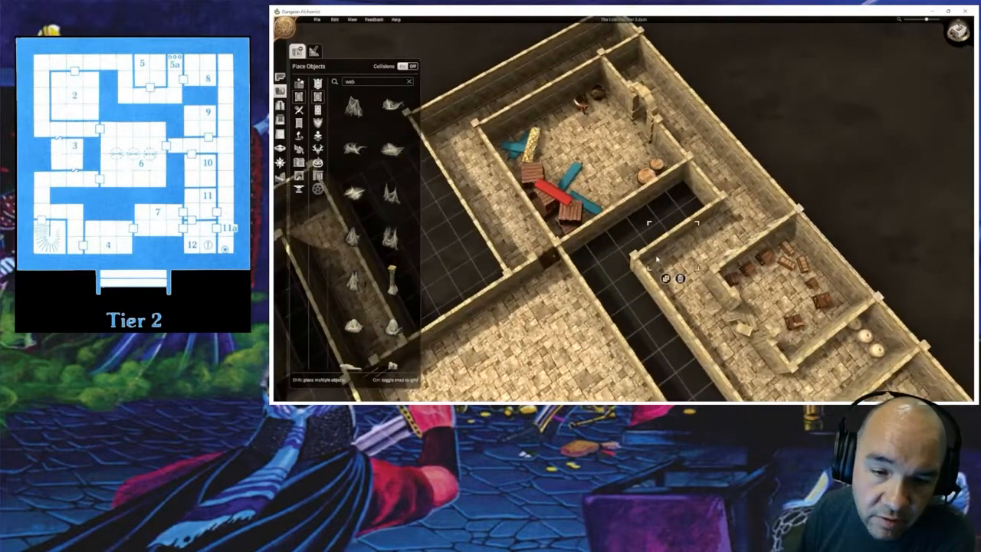
{"action": "left_click_drag", "start_coordinate": [668, 243], "coordinate": [689, 228]}
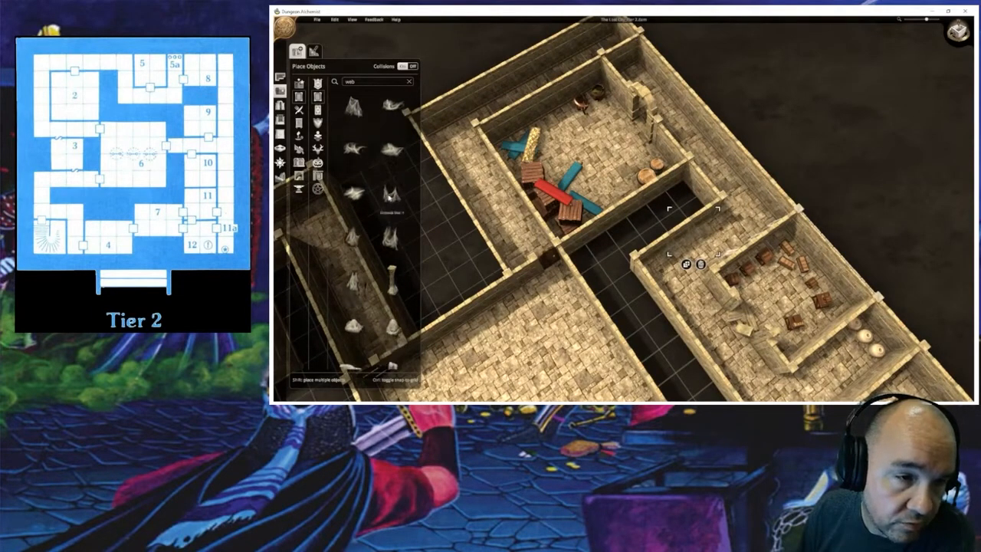
{"action": "left_click", "coordinate": [390, 197]}
{"action": "left_click", "coordinate": [713, 225]}
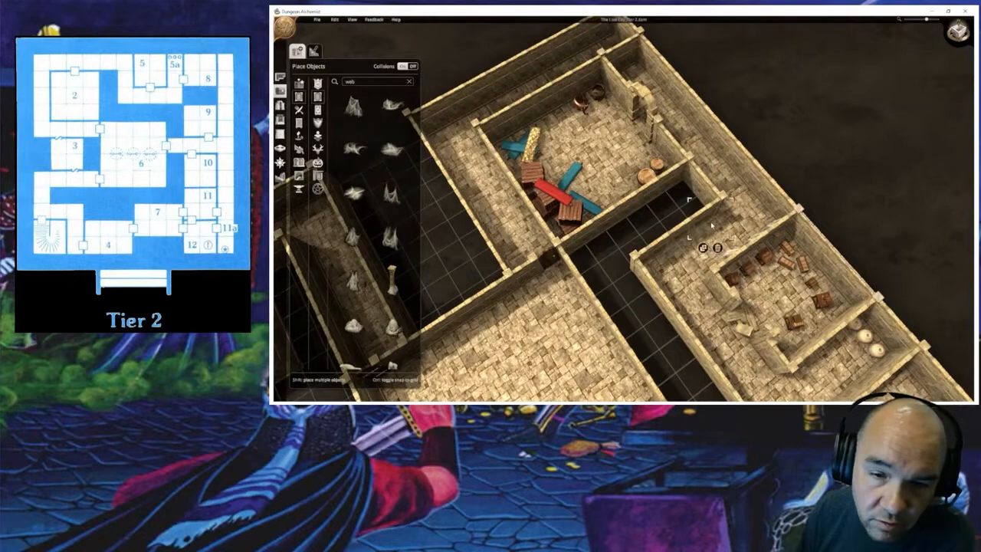
{"action": "key", "text": "e"}
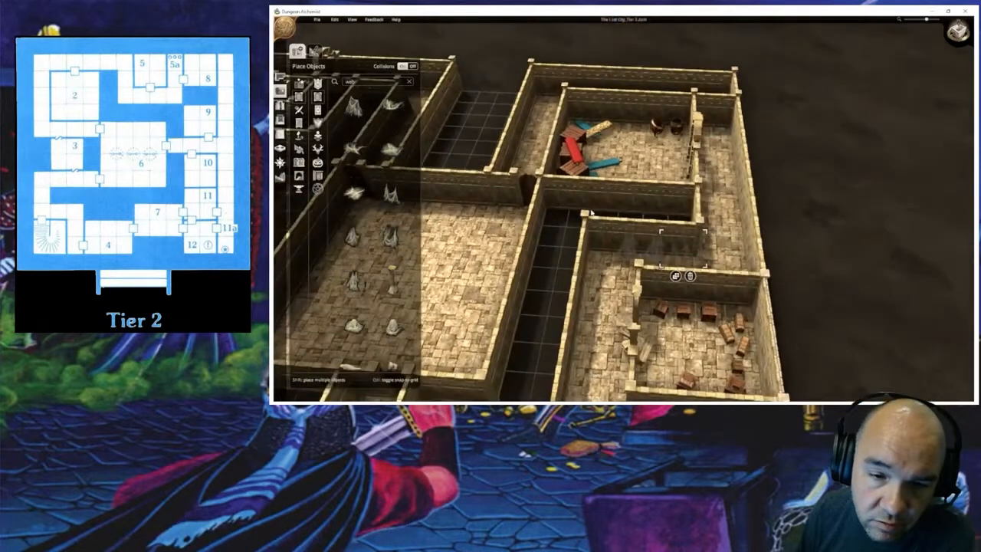
Step: Delete the remaining cobwebs hanging on room 5's outer wall in the corridor
{"action": "key", "text": "e"}
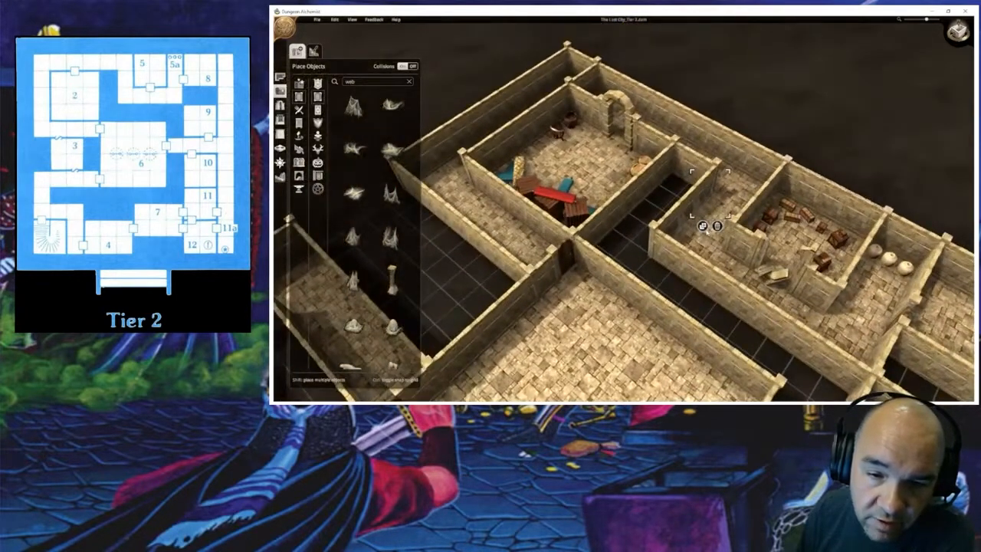
{"action": "mouse_move", "coordinate": [709, 204]}
{"action": "left_mouse_down"}
{"action": "mouse_move", "coordinate": [682, 232]}
{"action": "mouse_move", "coordinate": [698, 206]}
{"action": "left_mouse_up"}
{"action": "right_click_drag", "start_coordinate": [699, 205], "coordinate": [814, 218]}
{"action": "middle_click_drag", "start_coordinate": [706, 166], "coordinate": [734, 298]}
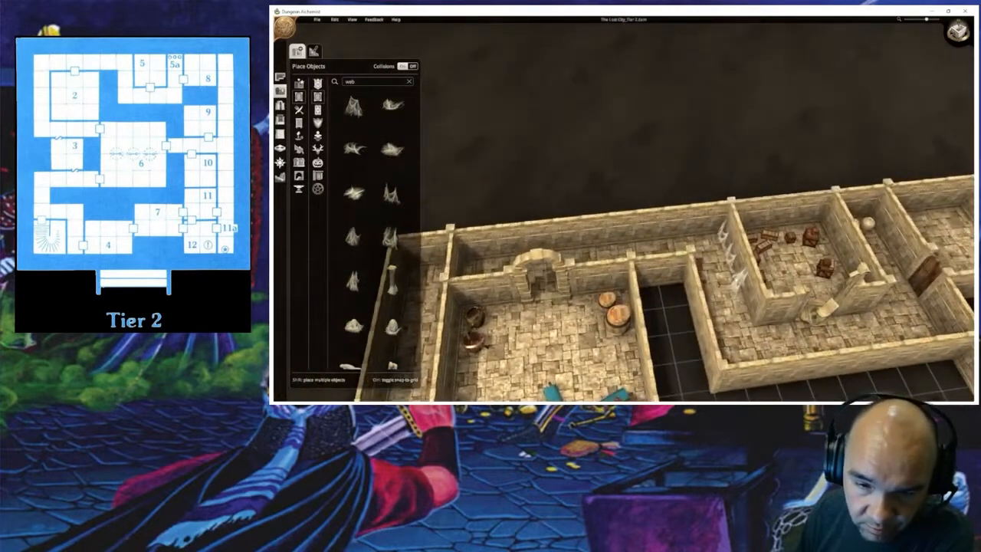
{"action": "left_click", "coordinate": [731, 259]}
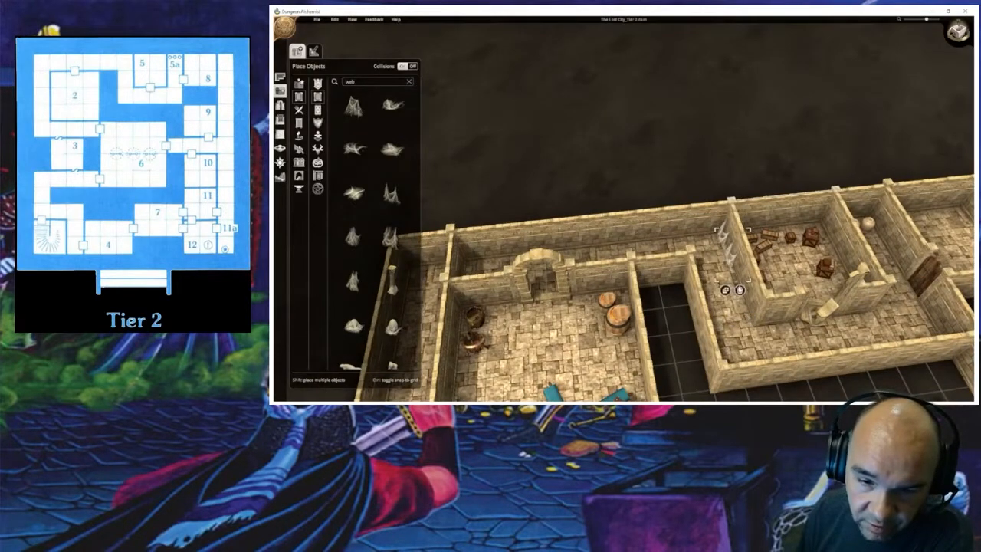
{"action": "left_click", "coordinate": [741, 289]}
{"action": "left_click", "coordinate": [724, 239]}
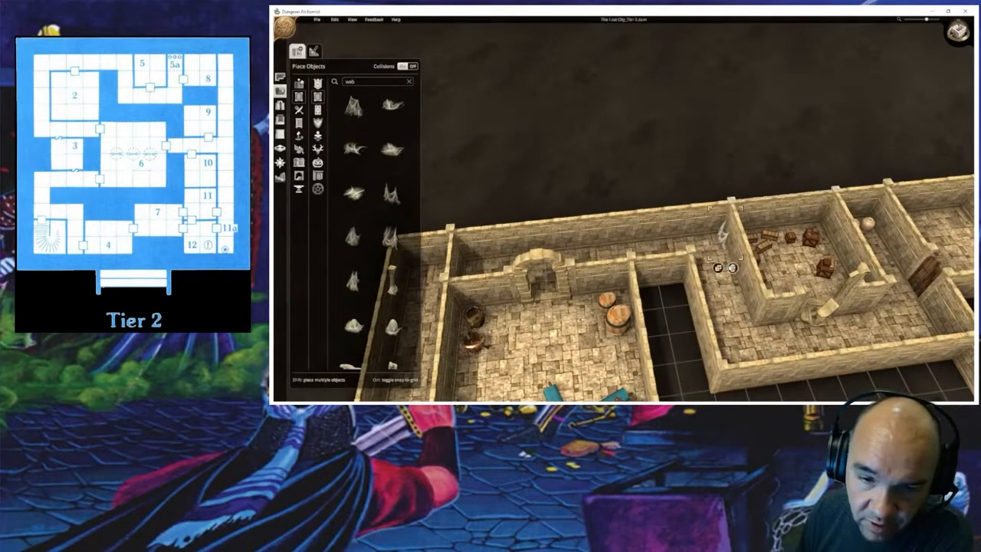
{"action": "left_click", "coordinate": [733, 268]}
{"action": "middle_click_drag", "start_coordinate": [723, 289], "coordinate": [732, 204]}
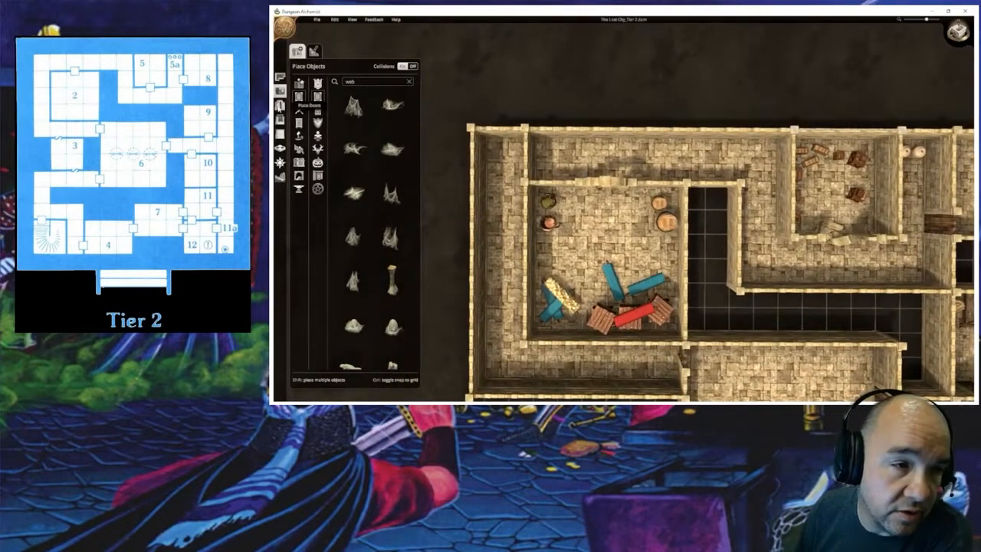
Step: Search the object library for "torch" and place one, with its light off, on room 5's outer wall near the corridor corner
{"action": "double_click", "coordinate": [363, 82]}
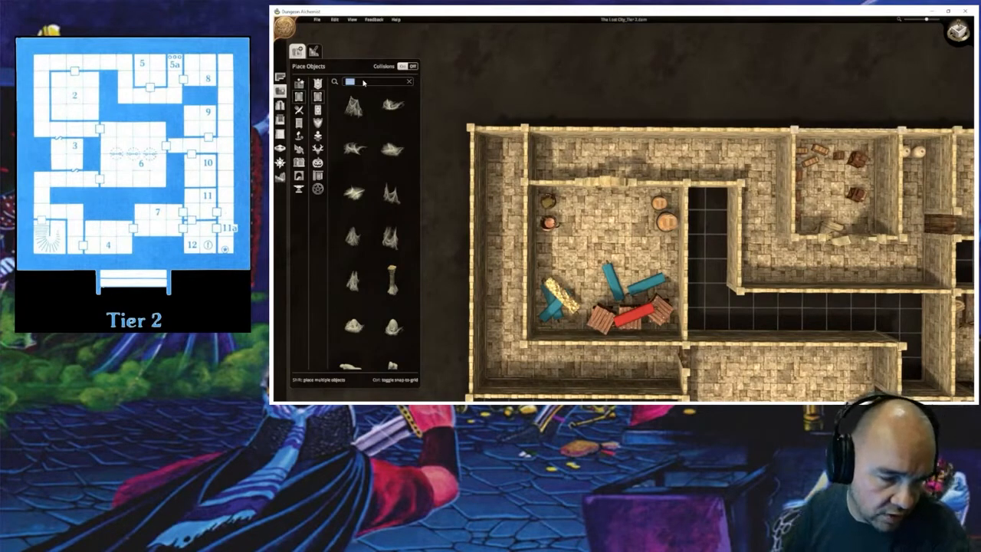
{"action": "type", "text": "tr"}
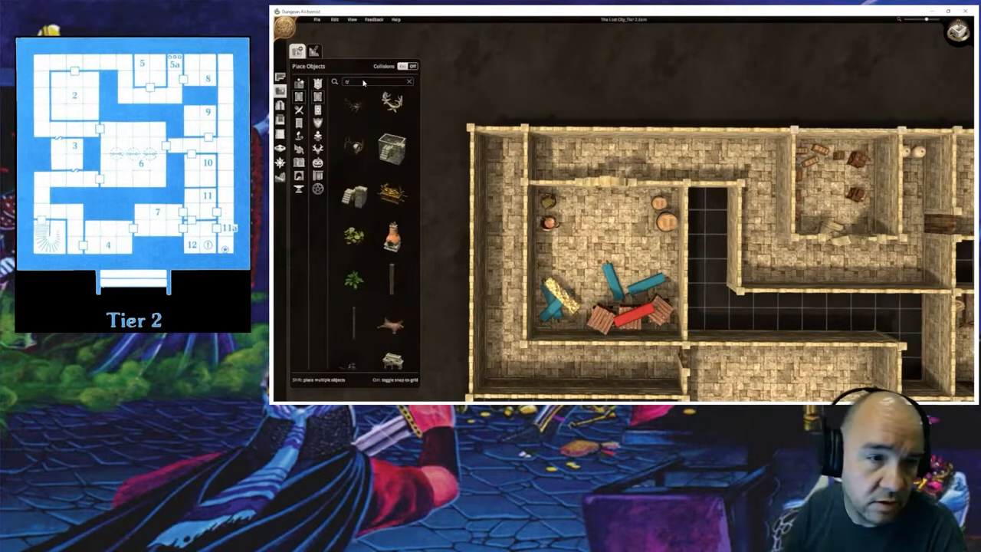
{"action": "type", "text": "orch"}
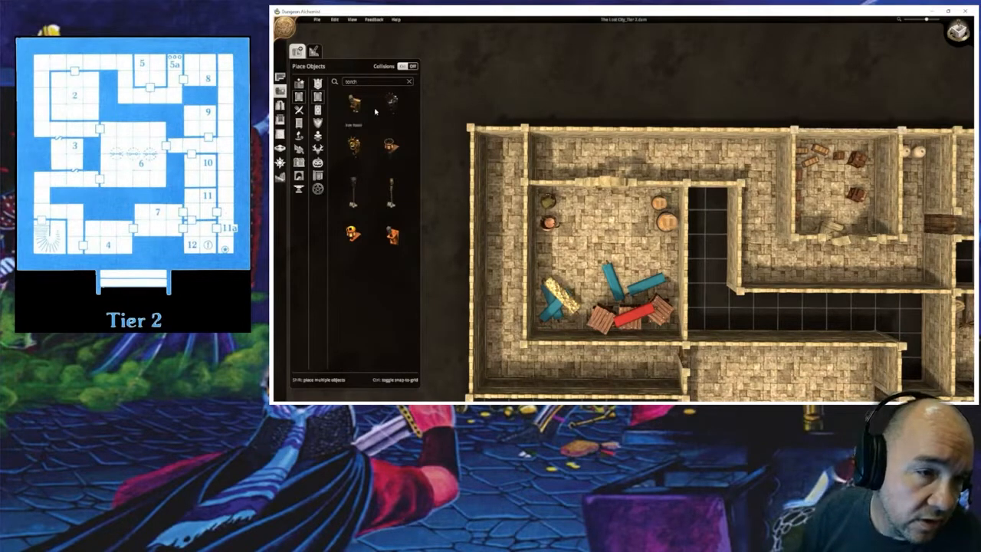
{"action": "left_click", "coordinate": [354, 103]}
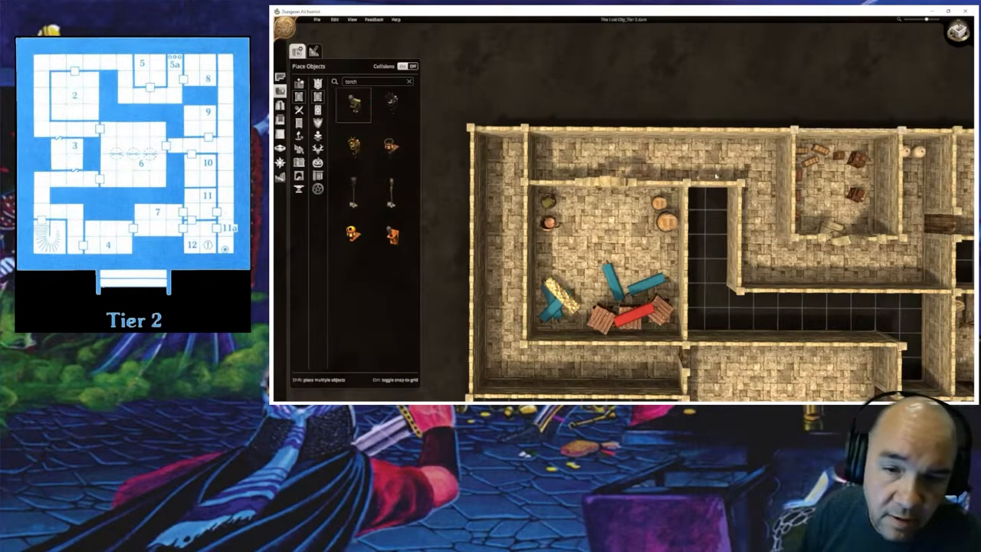
{"action": "left_click", "coordinate": [785, 150]}
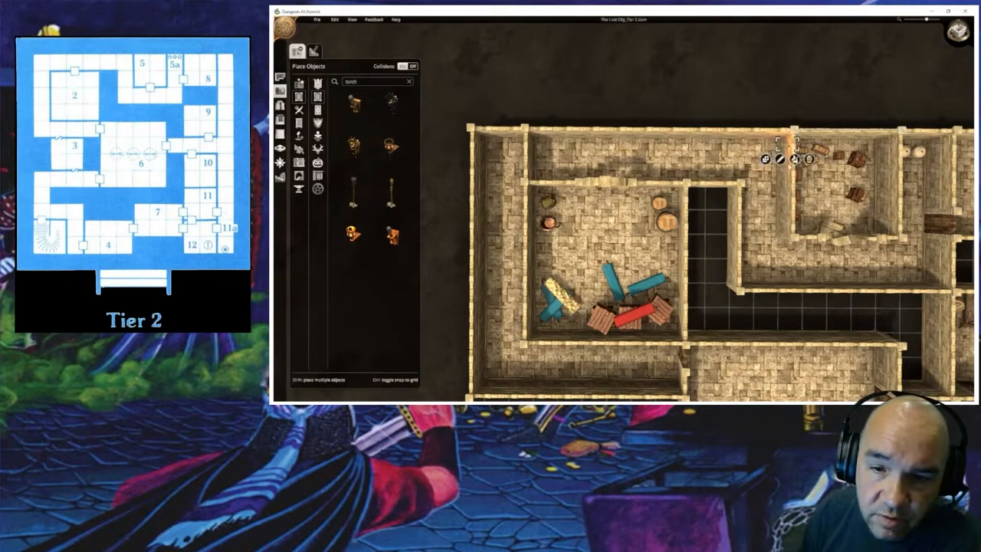
{"action": "left_click", "coordinate": [766, 185]}
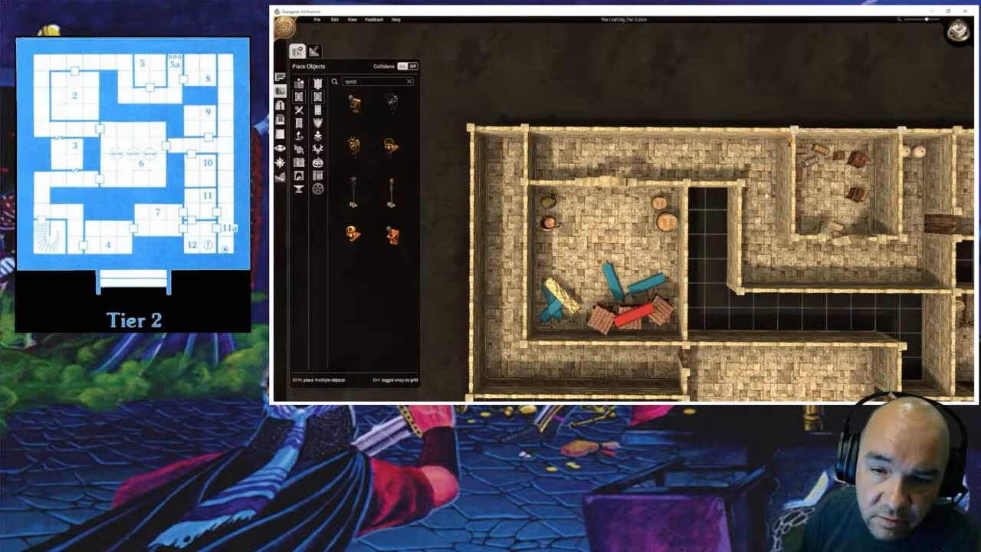
Step: Copy the unlit torch along the corridor's outer wall, spacing the copies from room 5 to just past room 2's archway
{"action": "left_click", "coordinate": [789, 144]}
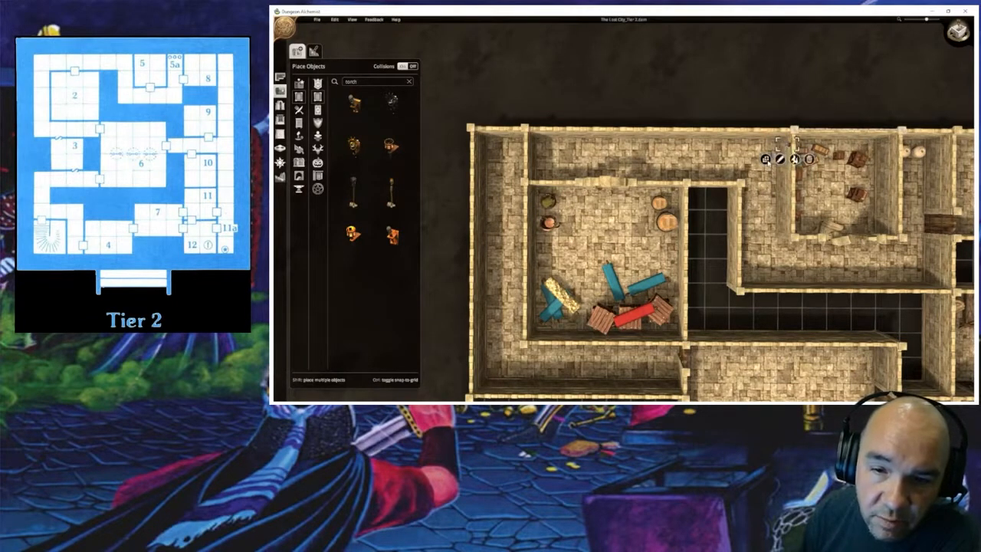
{"action": "left_click", "coordinate": [766, 159]}
{"action": "left_click", "coordinate": [720, 145]}
{"action": "left_click", "coordinate": [704, 153]}
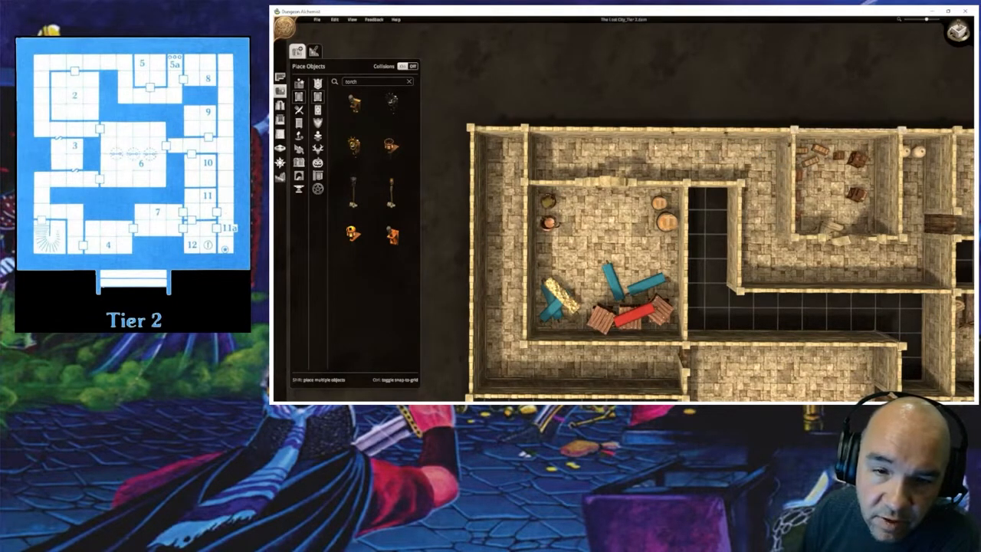
{"action": "left_click", "coordinate": [643, 142]}
{"action": "left_click", "coordinate": [568, 135]}
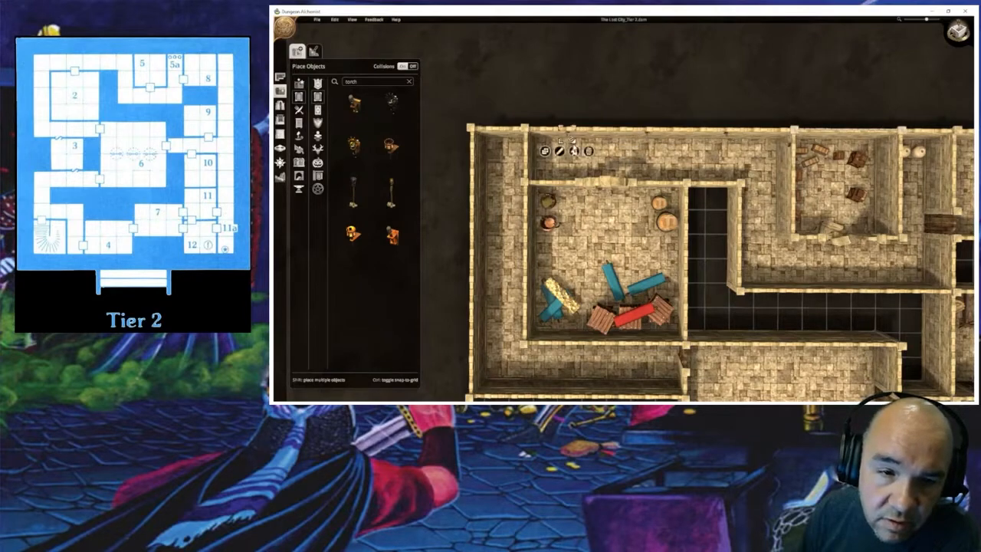
{"action": "key", "text": "Delete"}
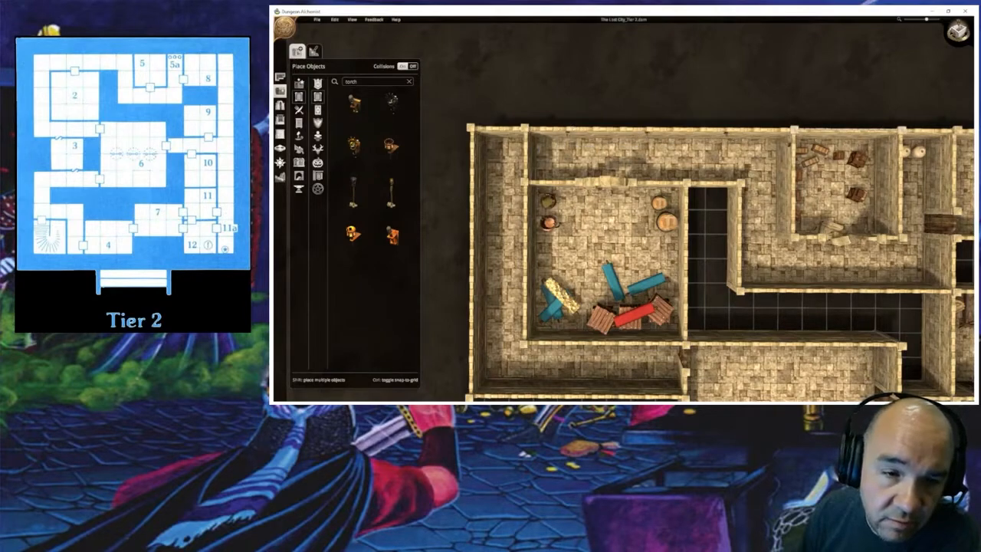
{"action": "middle_click_drag", "start_coordinate": [567, 135], "coordinate": [452, 245]}
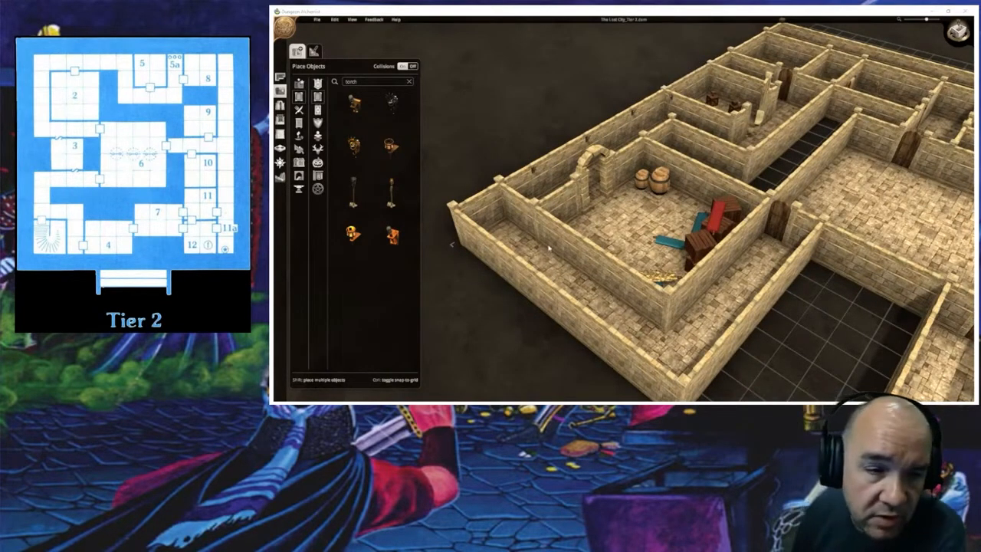
{"action": "left_click", "coordinate": [280, 134]}
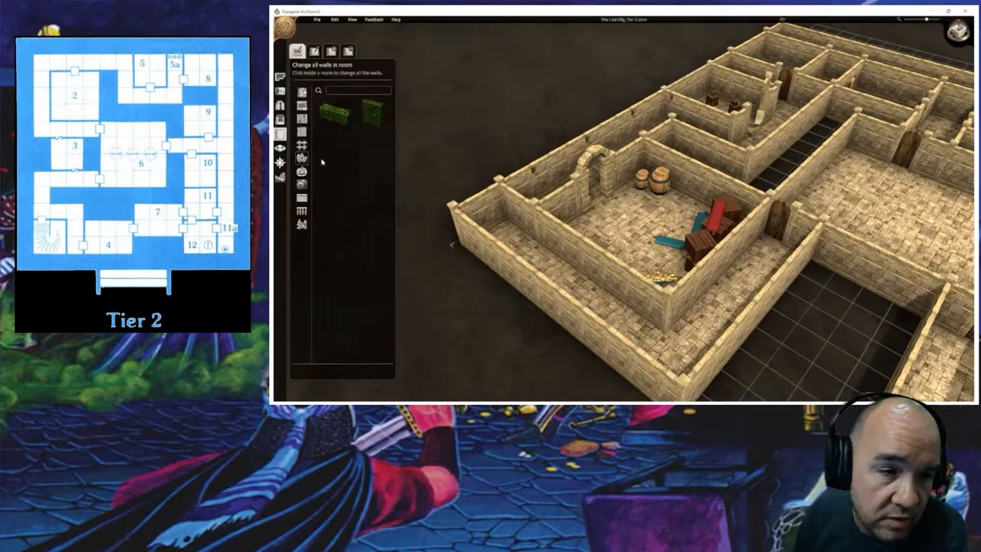
{"action": "left_click", "coordinate": [349, 50]}
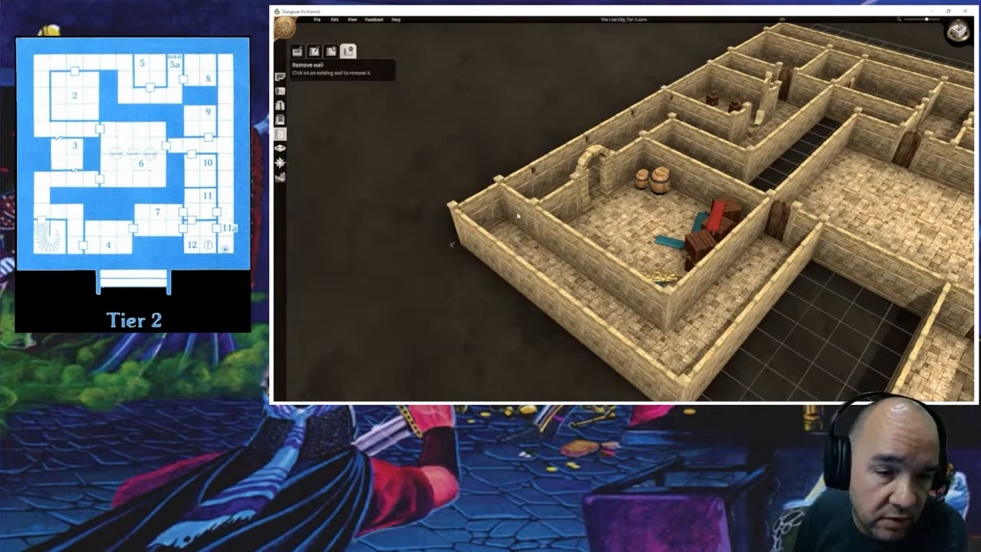
{"action": "middle_click_drag", "start_coordinate": [519, 215], "coordinate": [573, 278]}
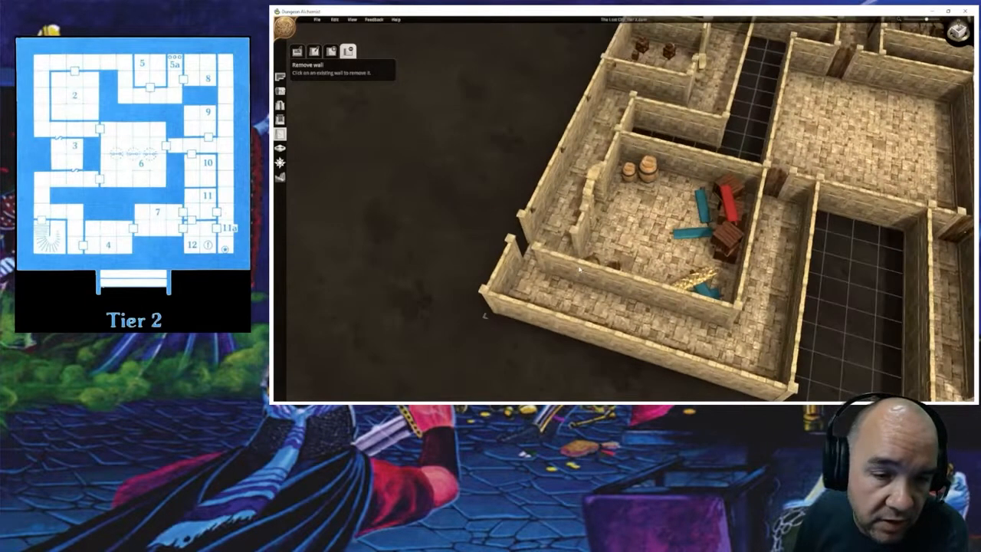
{"action": "left_click", "coordinate": [545, 277]}
{"action": "left_click", "coordinate": [551, 268]}
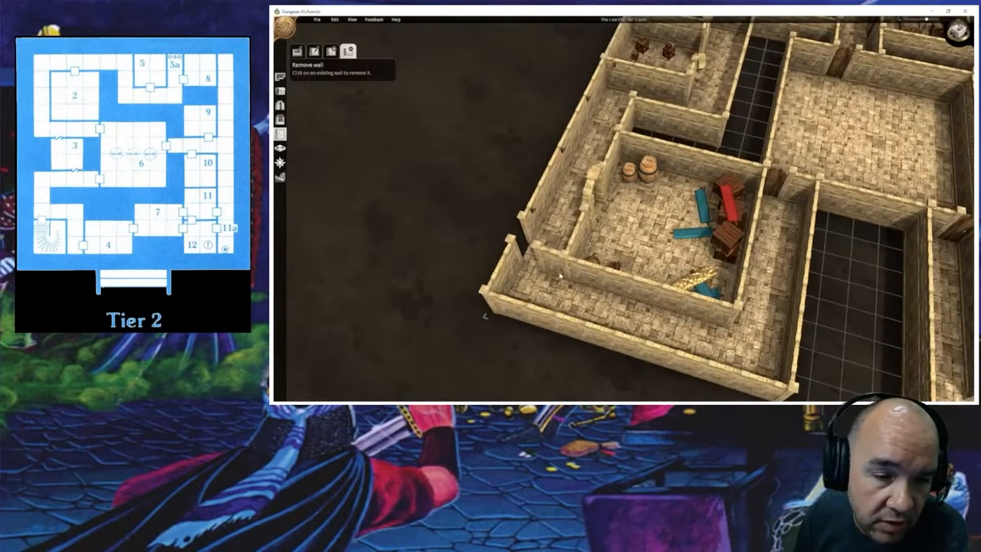
{"action": "left_click", "coordinate": [332, 52]}
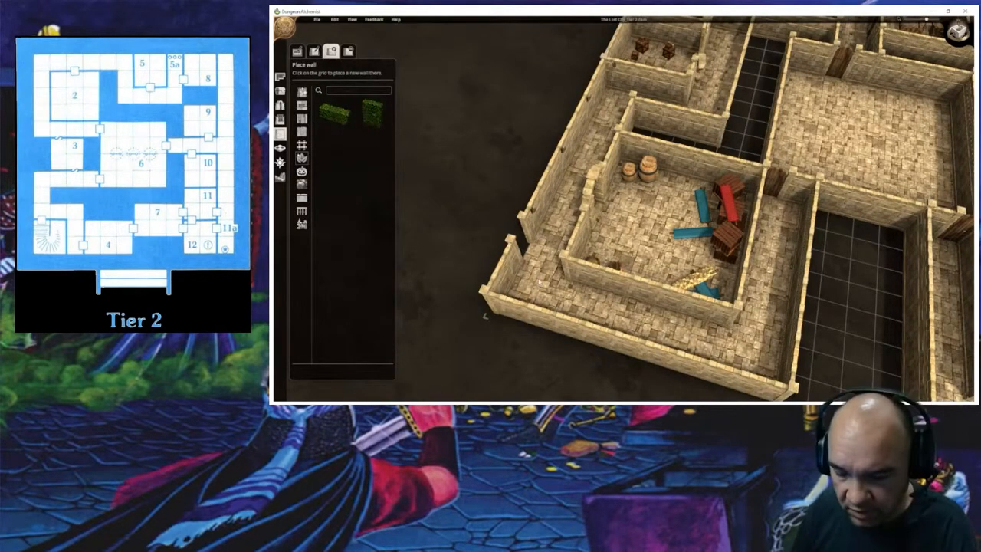
{"action": "key", "text": "ctrl+z"}
{"action": "key", "text": "ctrl+z"}
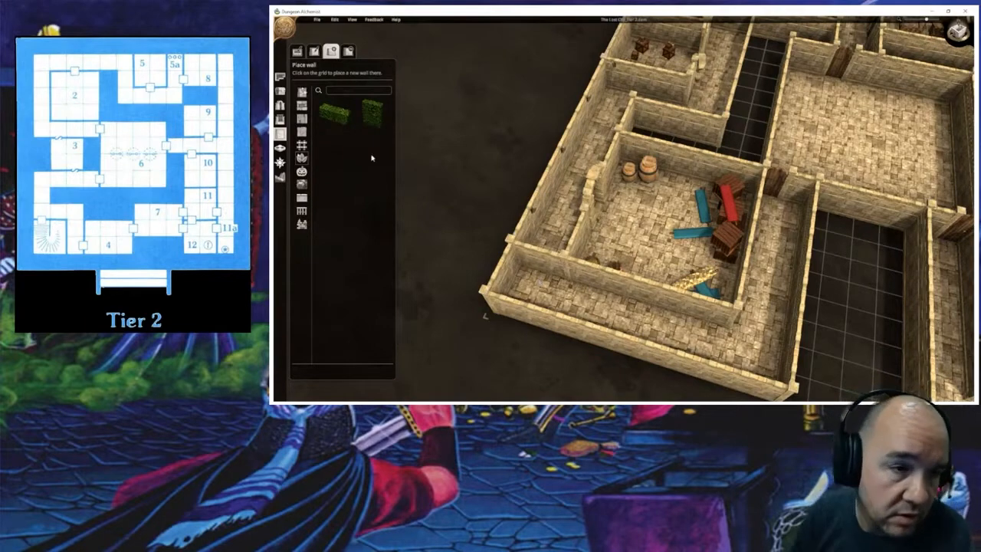
Step: Remove both segments of the leftover wall that crosses the corridor at room 2's corner, keeping the outer wall
{"action": "left_click", "coordinate": [350, 54]}
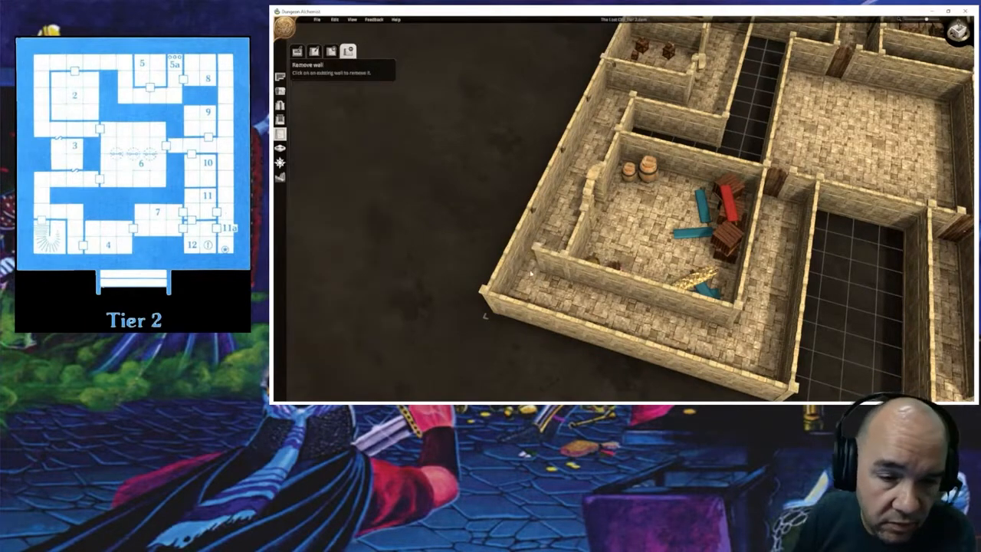
{"action": "key", "text": "e"}
{"action": "left_click", "coordinate": [596, 295]}
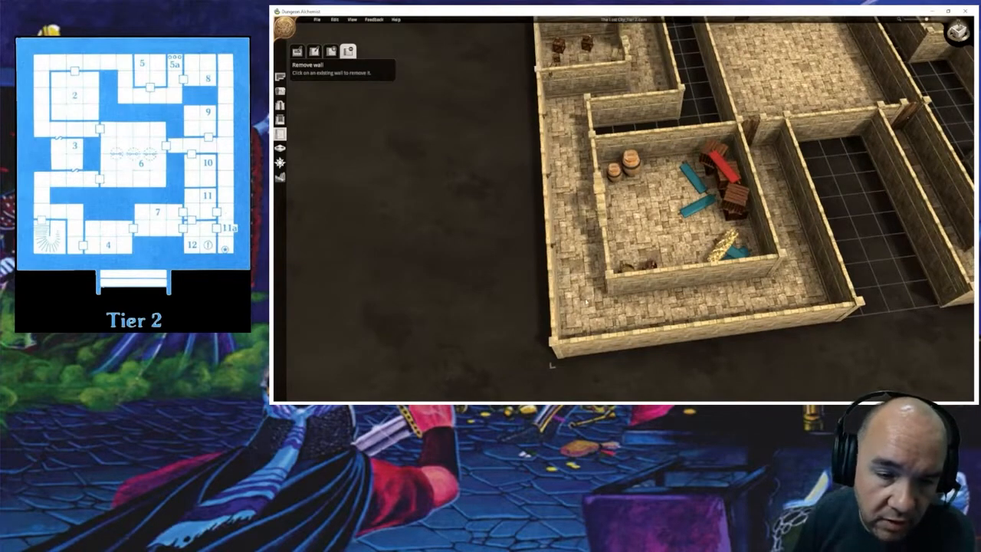
Step: Copy the torch beside room 2's archway around the corner, placing several copies in a row along the adjoining outer corridor wall
{"action": "middle_click_drag", "start_coordinate": [622, 290], "coordinate": [438, 268]}
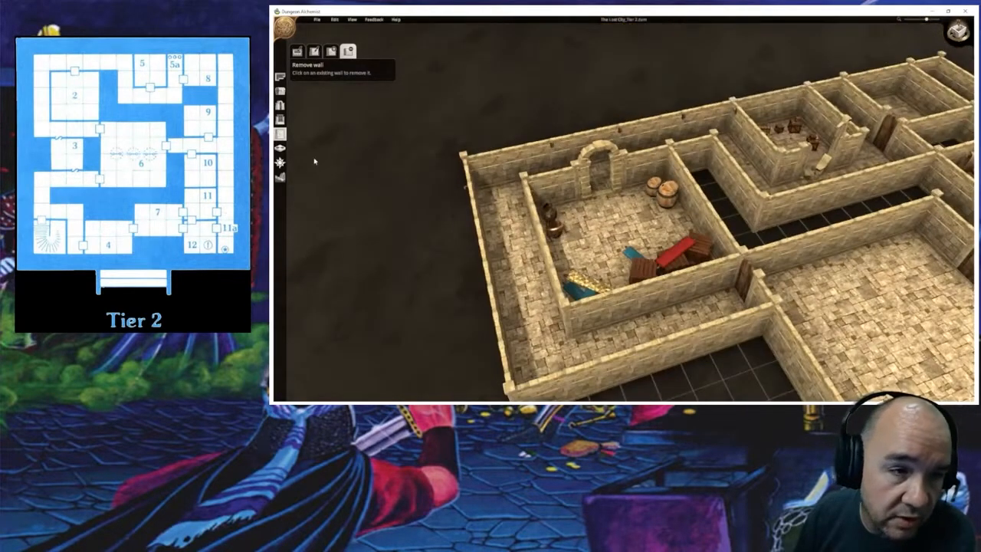
{"action": "left_click", "coordinate": [280, 91]}
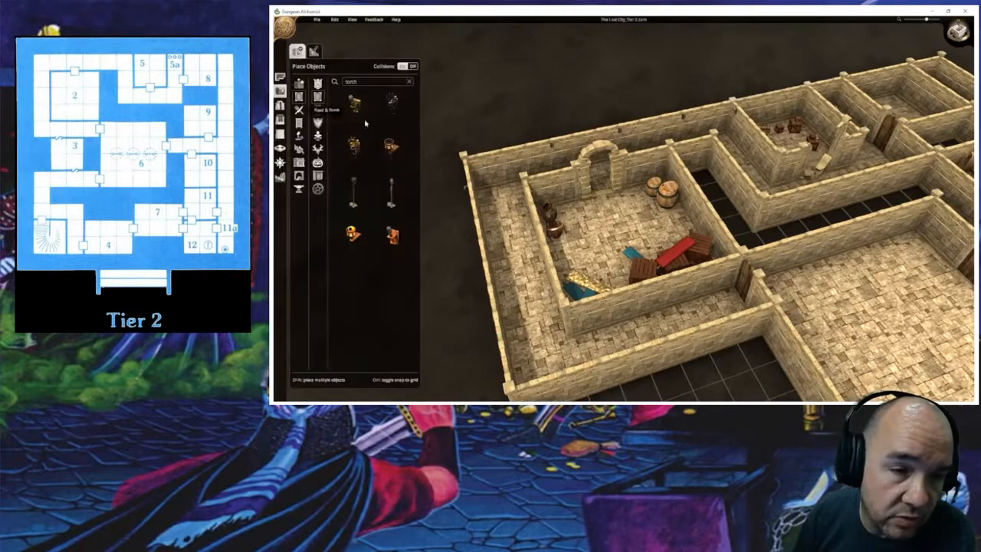
{"action": "left_click", "coordinate": [551, 146]}
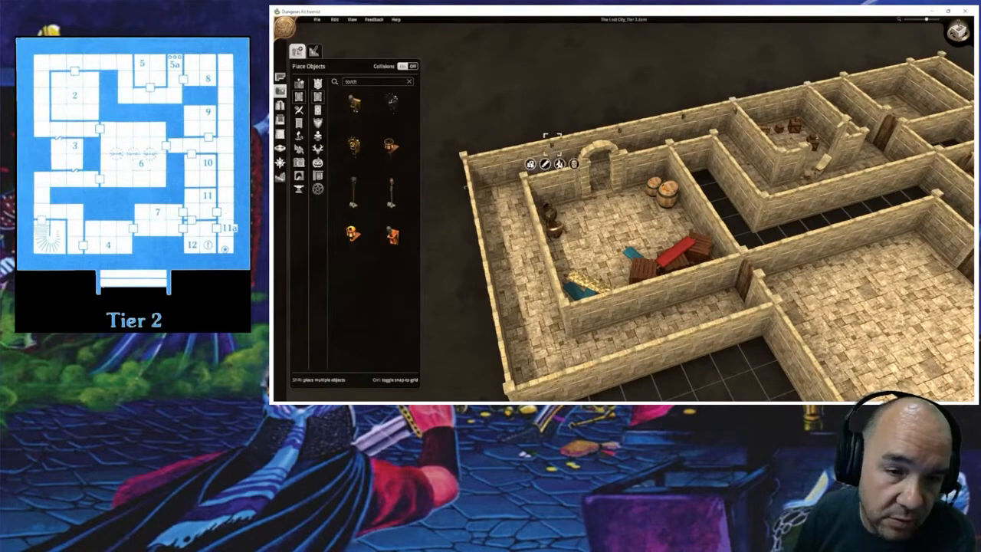
{"action": "left_click", "coordinate": [530, 164]}
{"action": "left_click", "coordinate": [503, 158]}
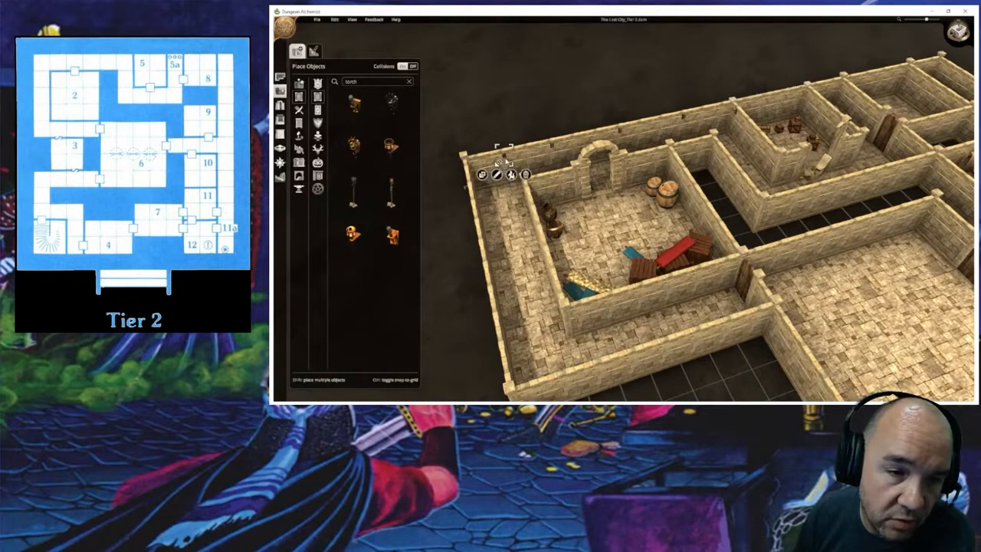
{"action": "left_click_drag", "start_coordinate": [489, 163], "coordinate": [486, 166]}
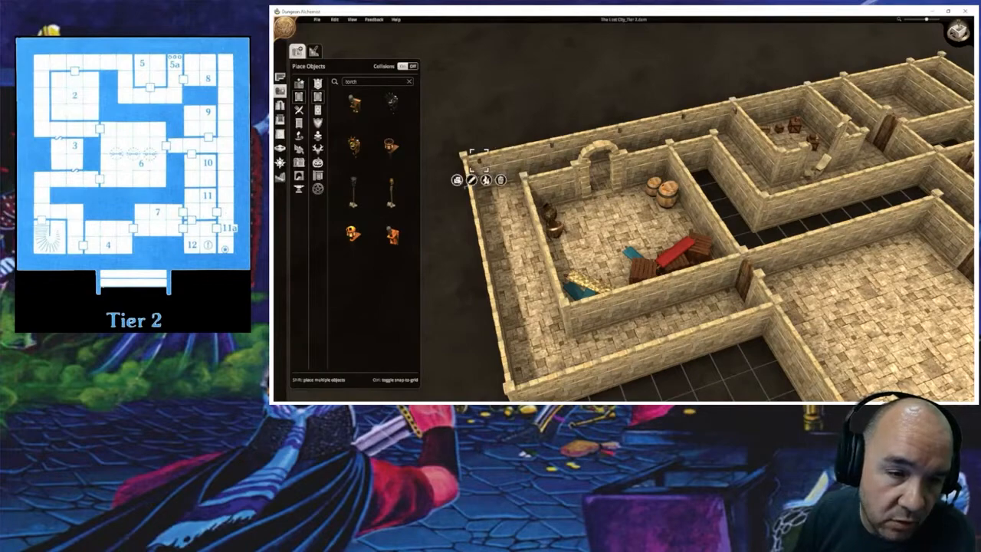
{"action": "left_click", "coordinate": [458, 180]}
{"action": "middle_click_drag", "start_coordinate": [547, 222], "coordinate": [431, 205]}
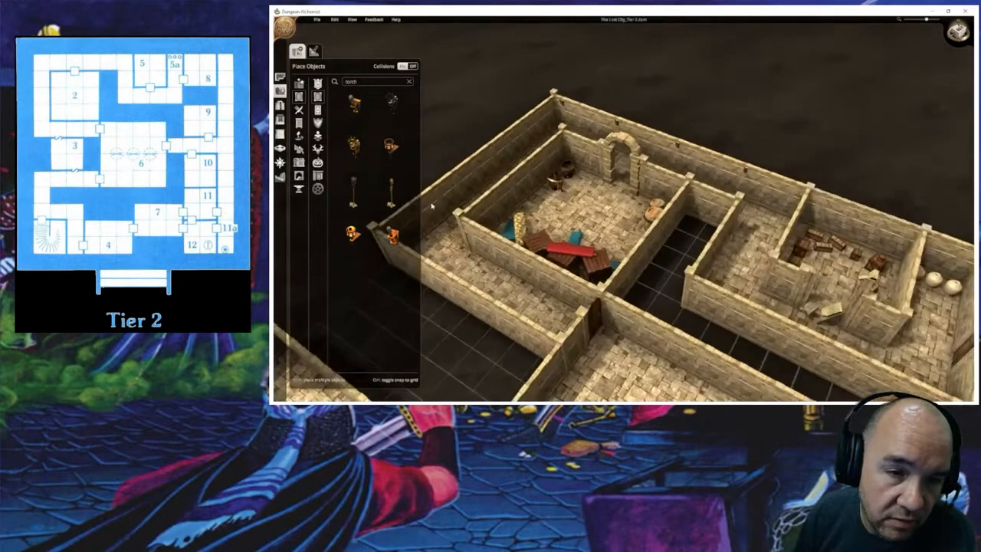
{"action": "left_click", "coordinate": [501, 142]}
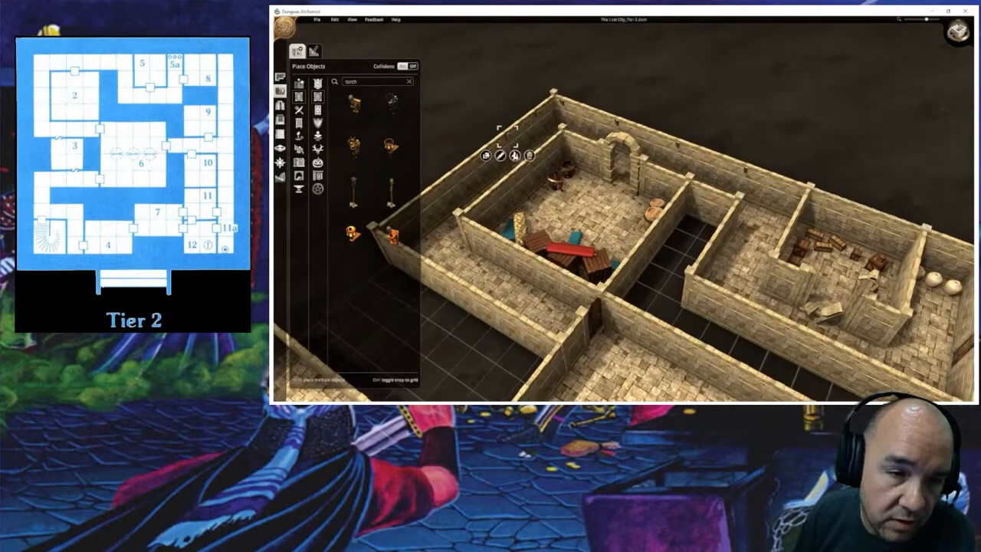
{"action": "left_click_drag", "start_coordinate": [500, 151], "coordinate": [457, 181]}
{"action": "left_click", "coordinate": [434, 197]}
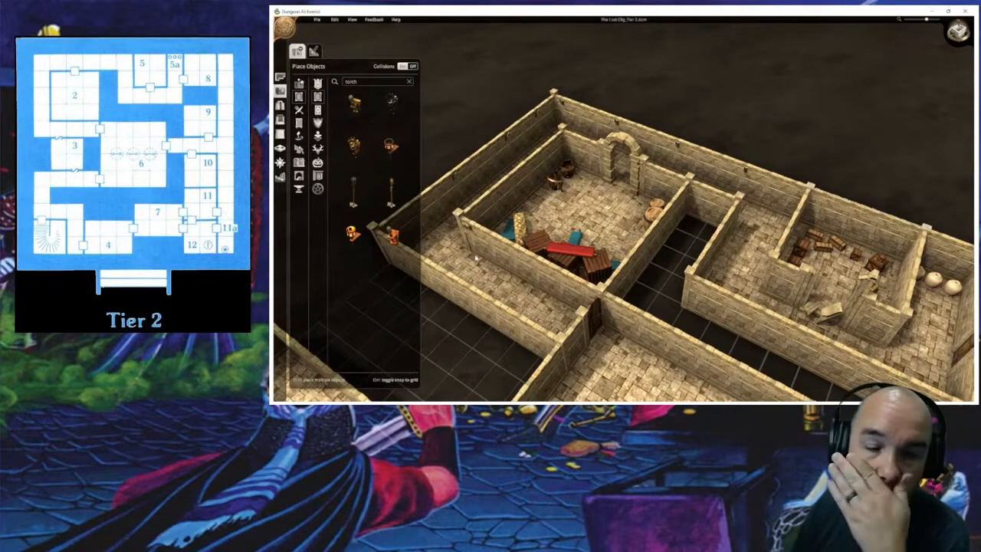
Step: Copy the unlit torch around the next corner, spacing copies along the outer corridor wall between room 2 and the large room's door
{"action": "middle_click_drag", "start_coordinate": [483, 258], "coordinate": [457, 188]}
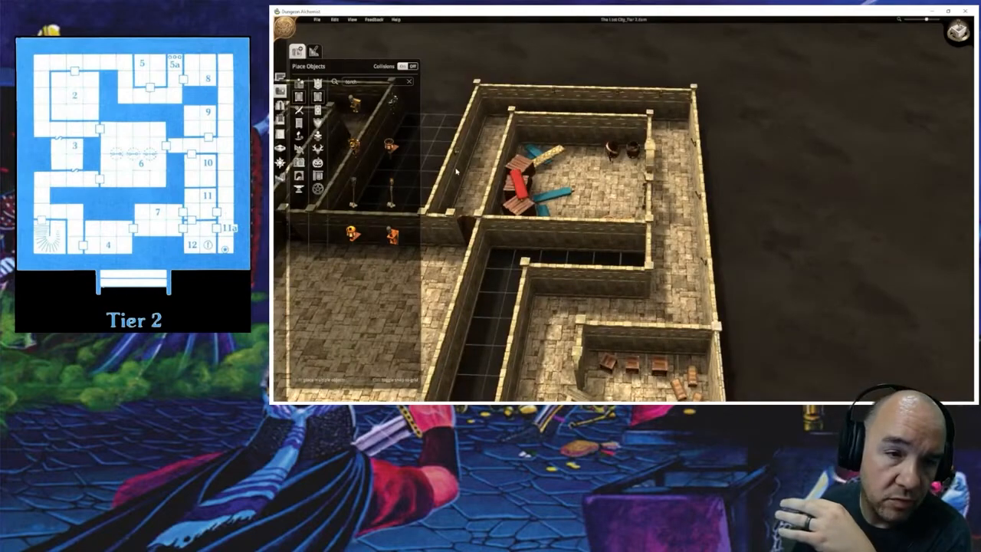
{"action": "right_click_drag", "start_coordinate": [457, 192], "coordinate": [559, 290]}
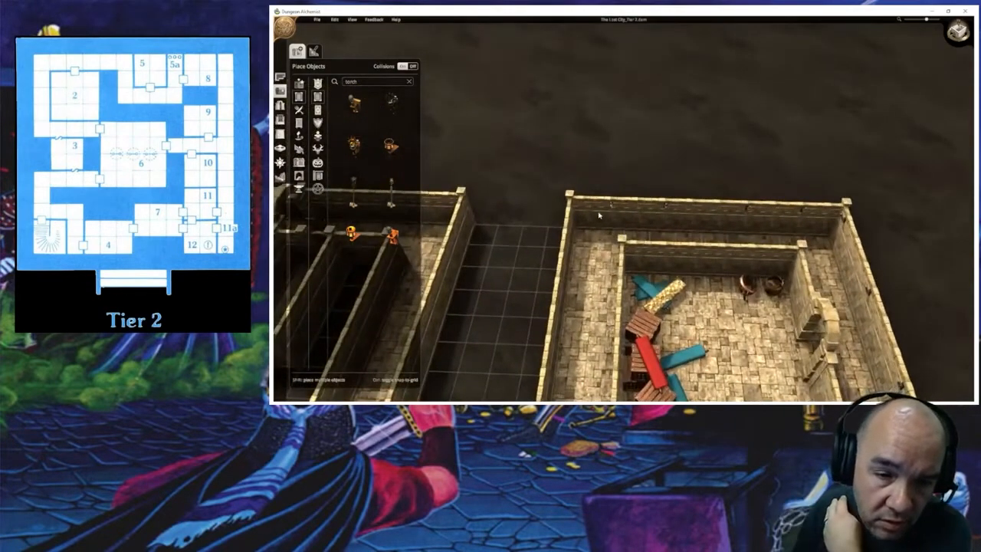
{"action": "left_click", "coordinate": [601, 212]}
{"action": "left_click", "coordinate": [589, 226]}
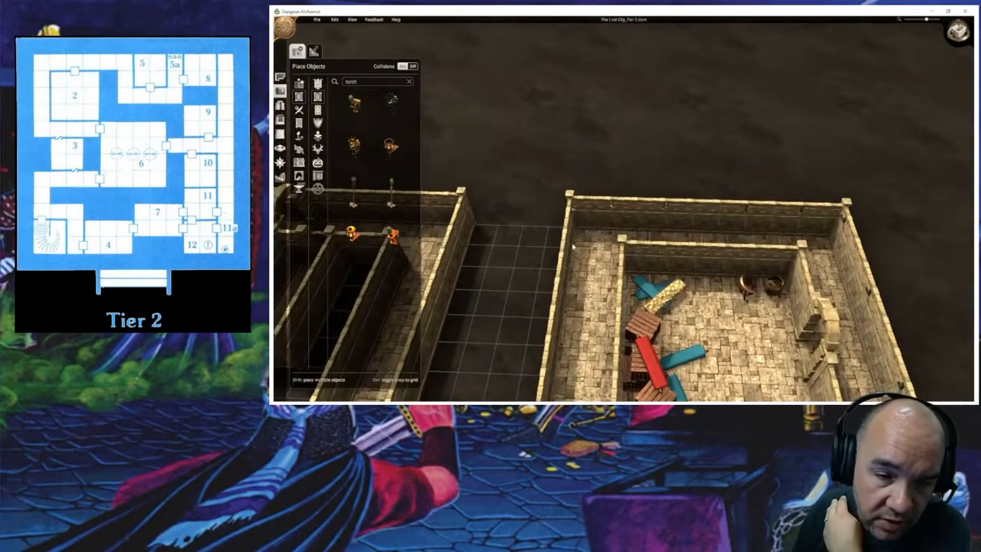
{"action": "left_click", "coordinate": [570, 252]}
{"action": "left_click", "coordinate": [548, 250]}
{"action": "left_click", "coordinate": [566, 324]}
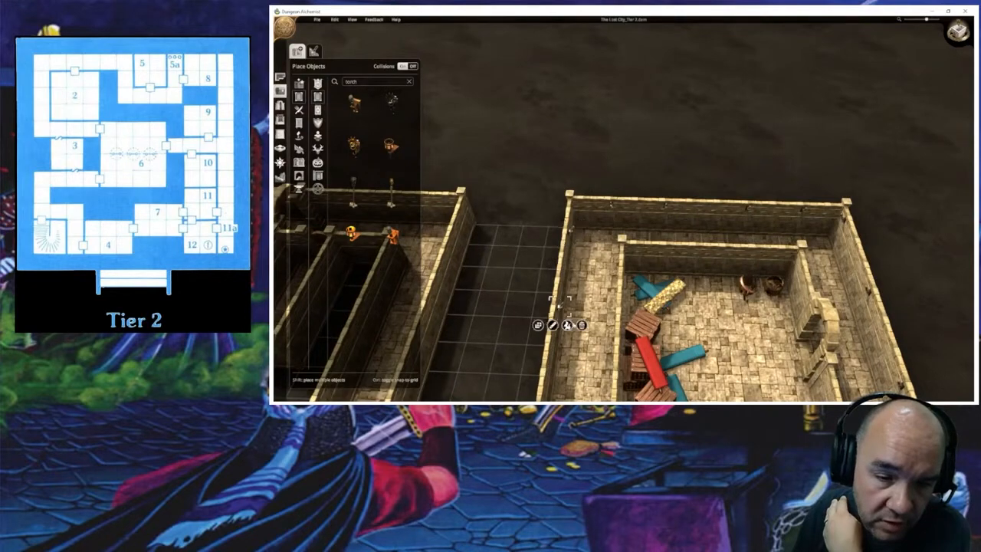
{"action": "scroll", "coordinate": [560, 303], "scroll_direction": "down", "scroll_amount": 3}
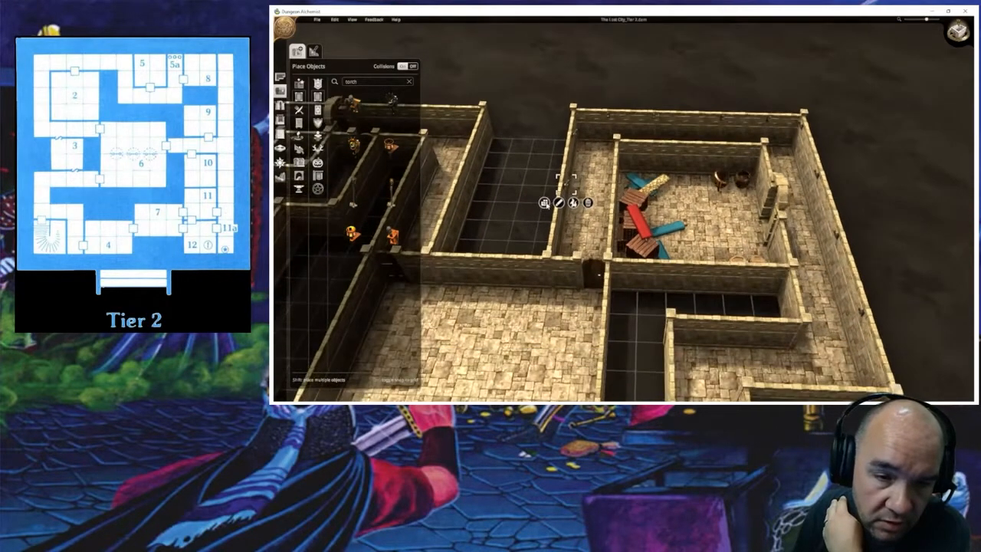
{"action": "left_click", "coordinate": [560, 235]}
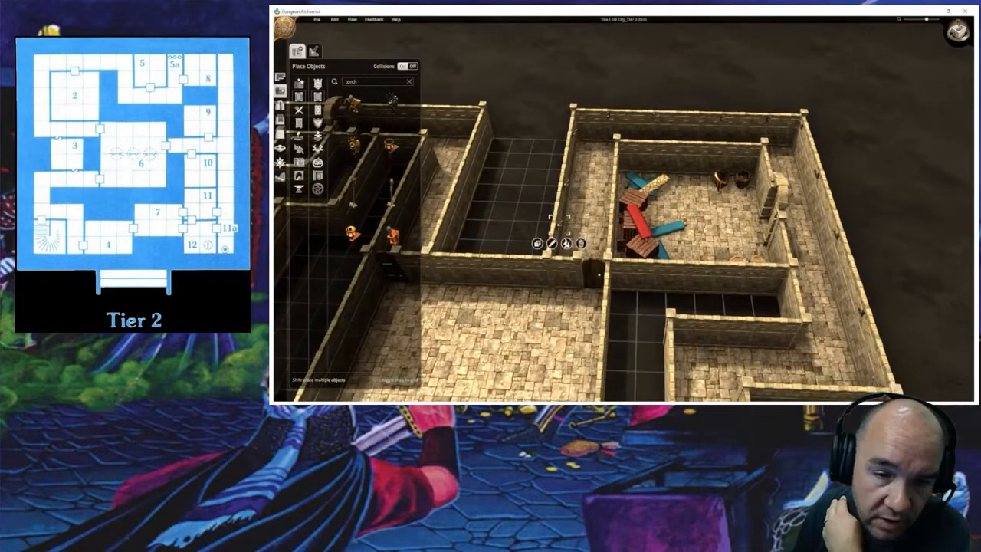
{"action": "left_click", "coordinate": [589, 198]}
Step: Look over the furnished Tier 2 rooms and corridors from above, and save the map
{"action": "middle_click_drag", "start_coordinate": [613, 257], "coordinate": [836, 285]}
{"action": "right_click_drag", "start_coordinate": [927, 207], "coordinate": [696, 243]}
{"action": "middle_click_drag", "start_coordinate": [696, 243], "coordinate": [731, 230]}
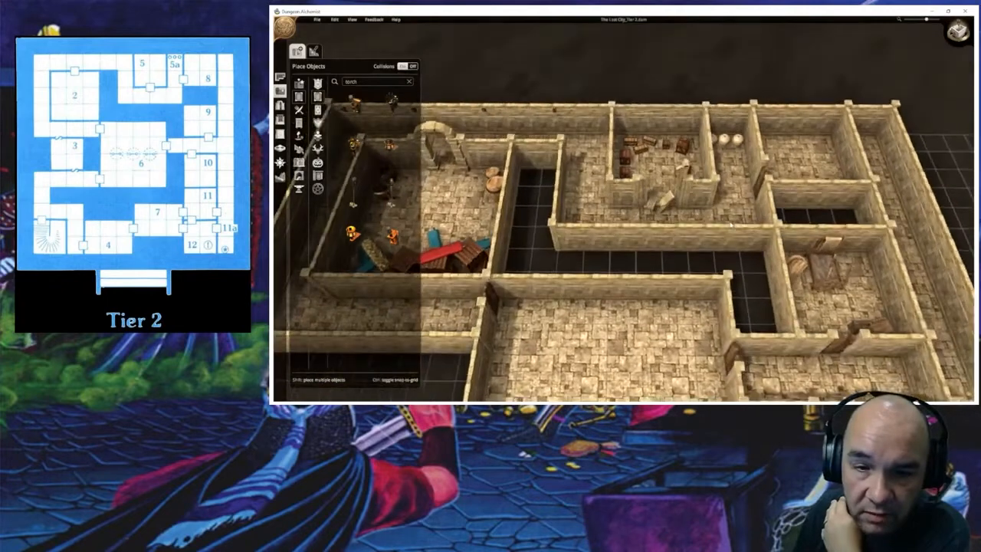
{"action": "scroll", "coordinate": [787, 241], "scroll_direction": "down", "scroll_amount": 3}
{"action": "middle_click_drag", "start_coordinate": [785, 245], "coordinate": [795, 305]}
{"action": "middle_click_drag", "start_coordinate": [733, 348], "coordinate": [727, 347]}
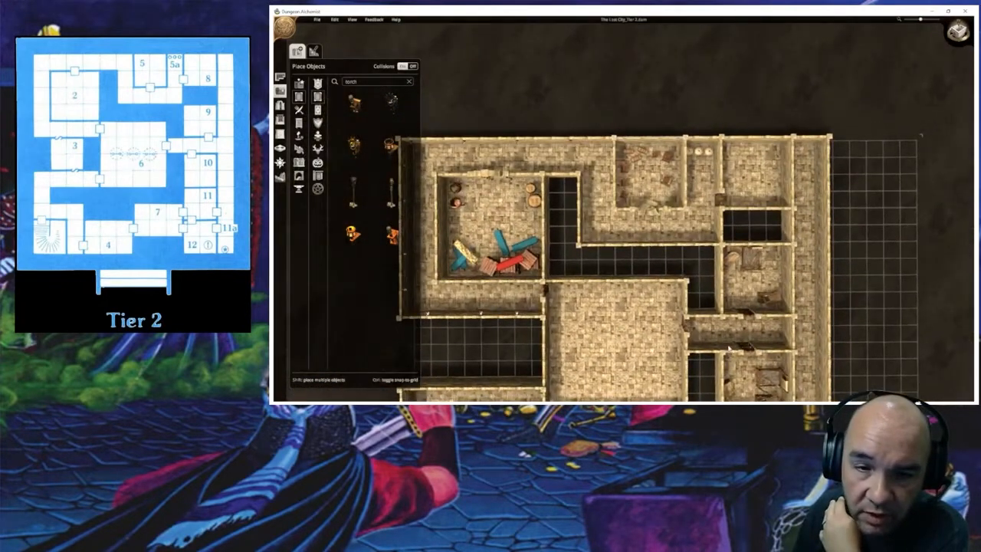
{"action": "right_click_drag", "start_coordinate": [726, 346], "coordinate": [748, 212]}
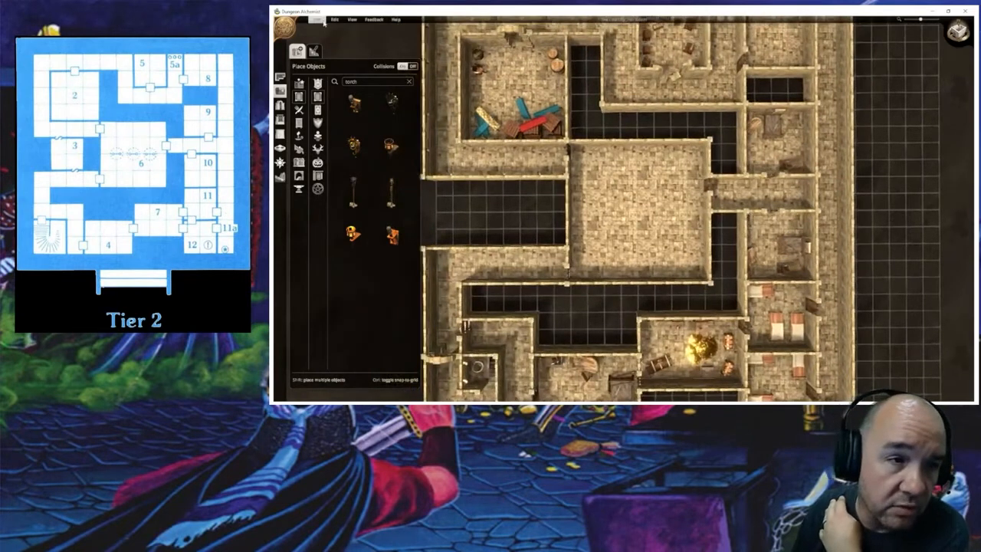
{"action": "left_click", "coordinate": [317, 20]}
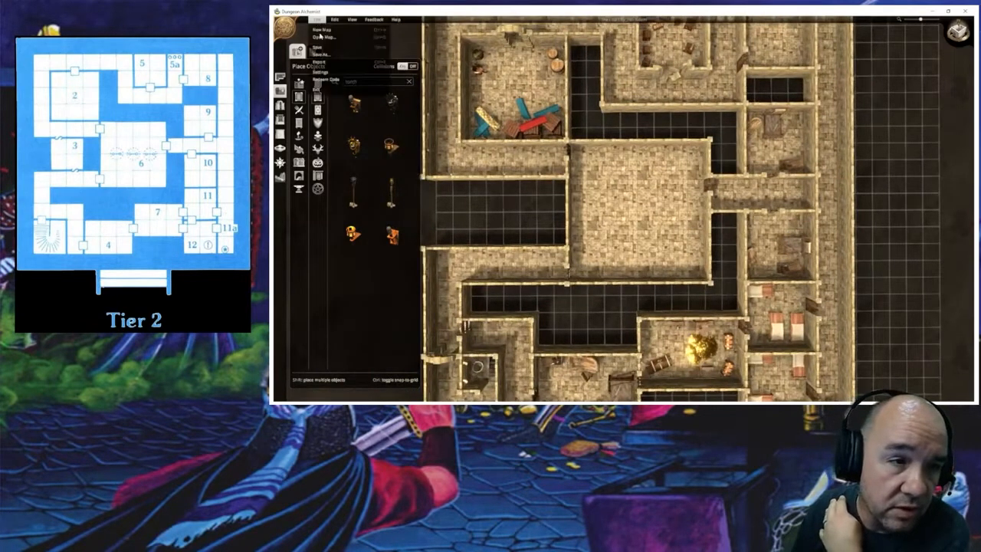
{"action": "left_click", "coordinate": [321, 48]}
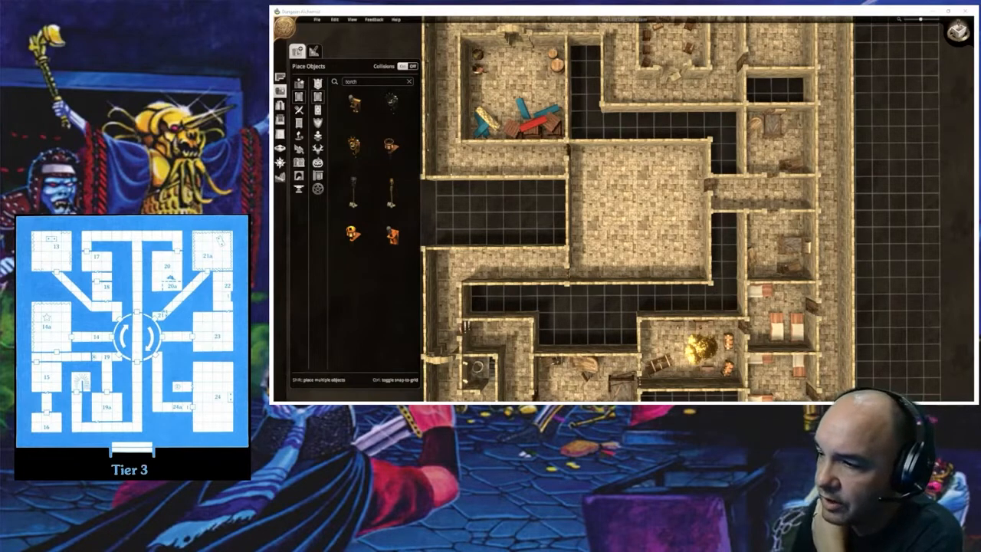
Step: Create a new digital map of 22 by 22 tiles with Forest terrain
{"action": "left_click", "coordinate": [317, 21]}
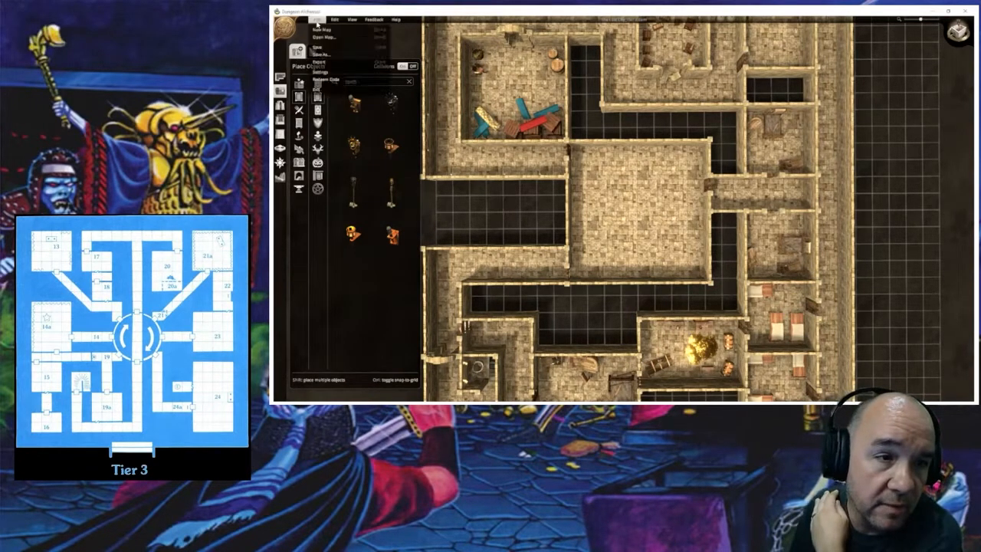
{"action": "left_click", "coordinate": [322, 33]}
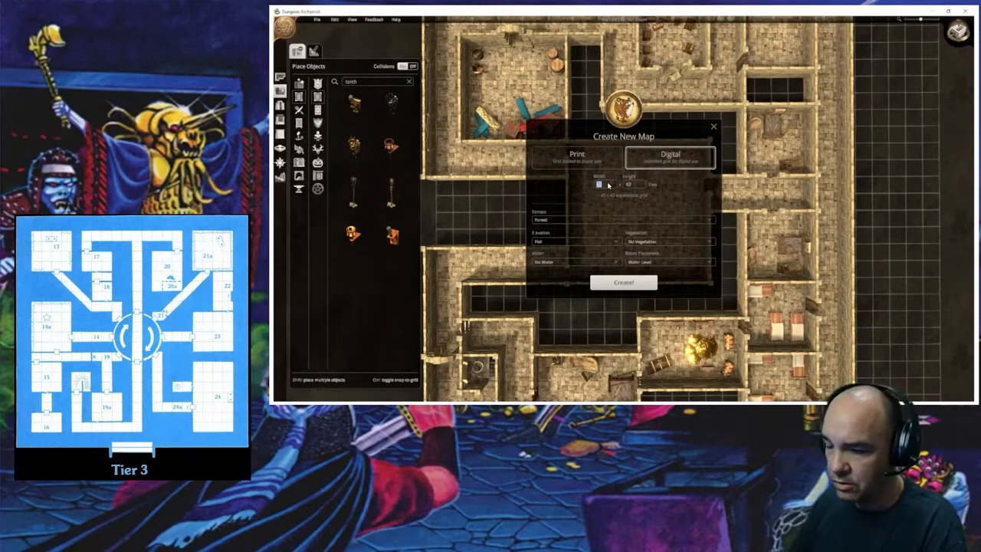
{"action": "type", "text": "22"}
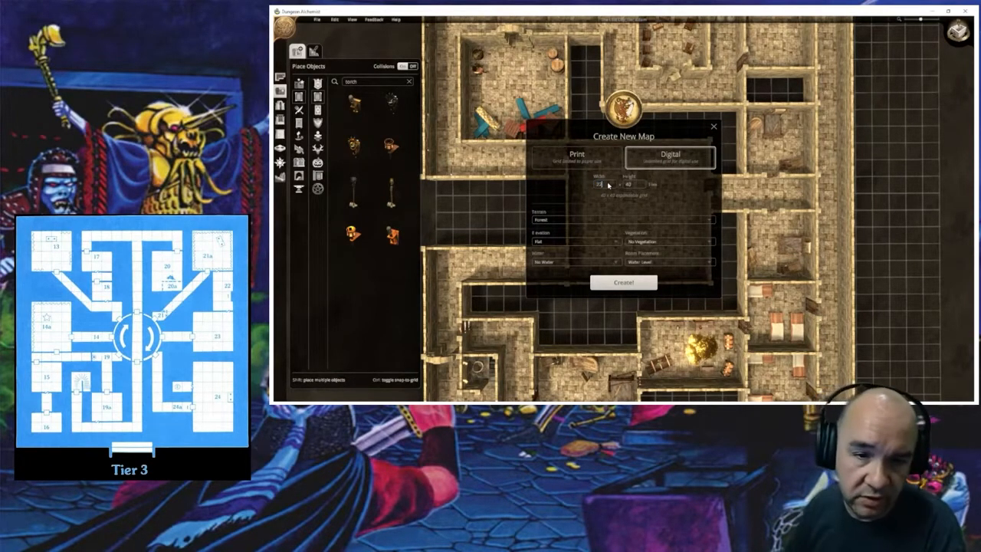
{"action": "left_click", "coordinate": [629, 185]}
{"action": "type", "text": "22"}
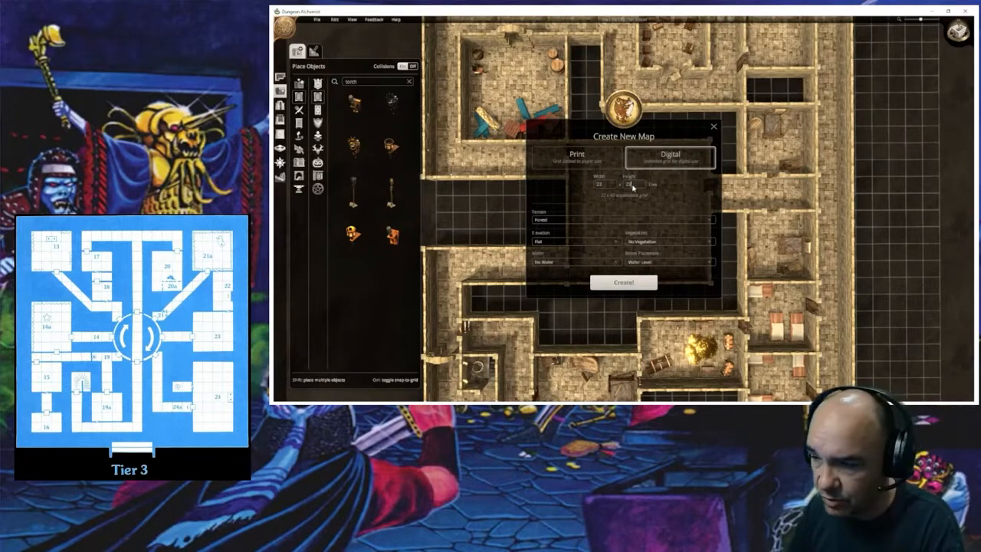
{"action": "left_click", "coordinate": [621, 284]}
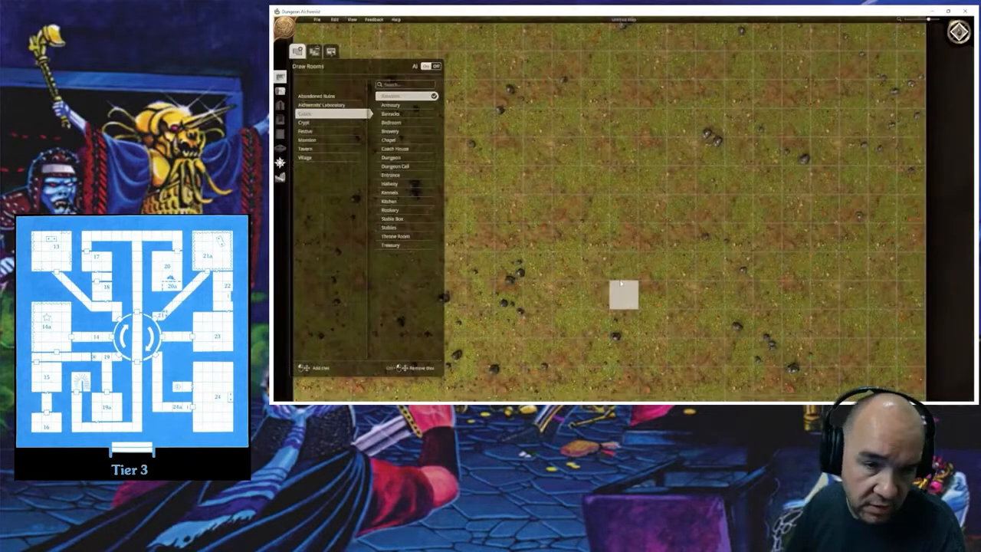
{"action": "scroll", "coordinate": [598, 235], "scroll_direction": "down", "scroll_amount": 5}
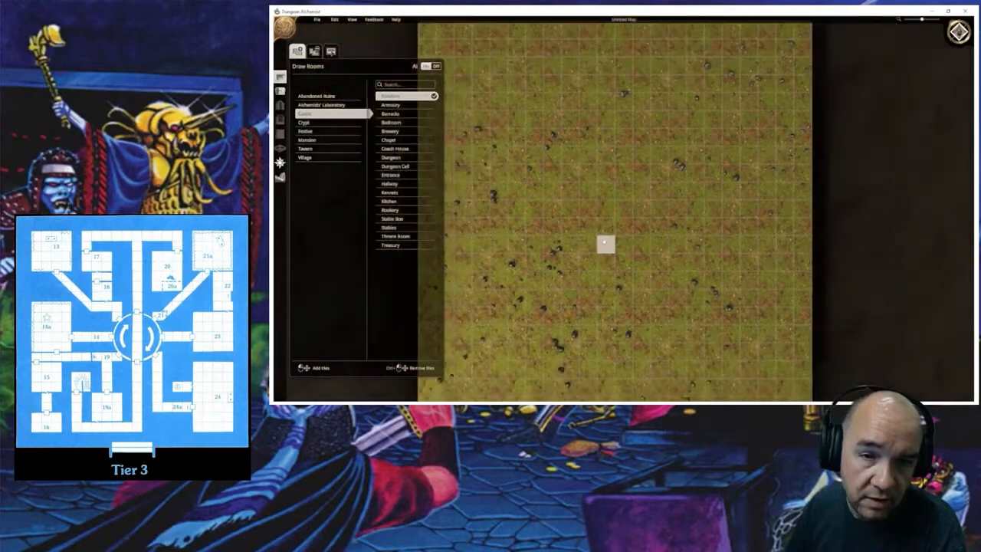
{"action": "mouse_move", "coordinate": [604, 243]}
{"action": "middle_mouse_down"}
{"action": "mouse_move", "coordinate": [606, 206]}
{"action": "mouse_move", "coordinate": [606, 227]}
{"action": "middle_mouse_up"}
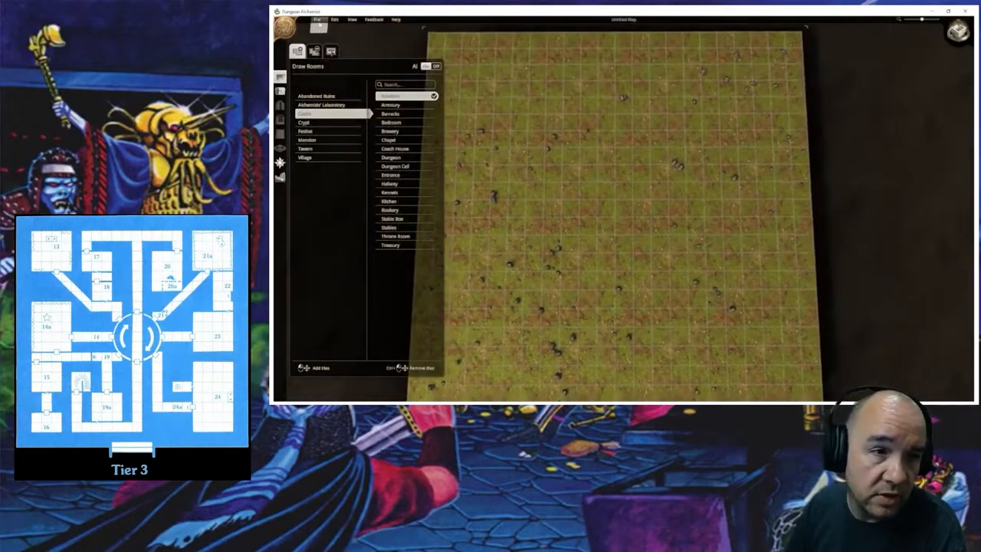
Step: Create another new digital map of 22 by 22 tiles, choosing Dark Parchment as its terrain
{"action": "left_click", "coordinate": [317, 21]}
{"action": "left_click", "coordinate": [326, 31]}
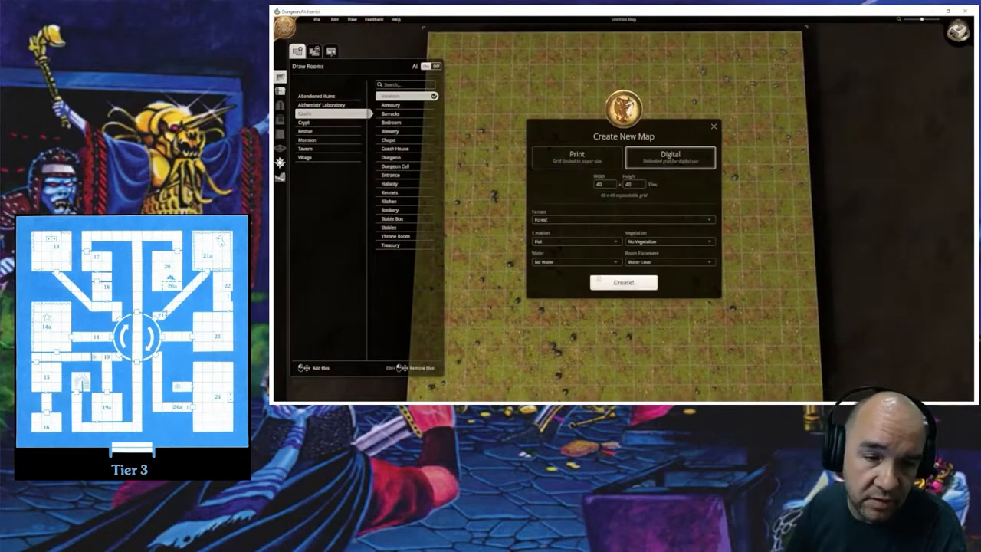
{"action": "left_click", "coordinate": [547, 221]}
{"action": "left_click", "coordinate": [549, 233]}
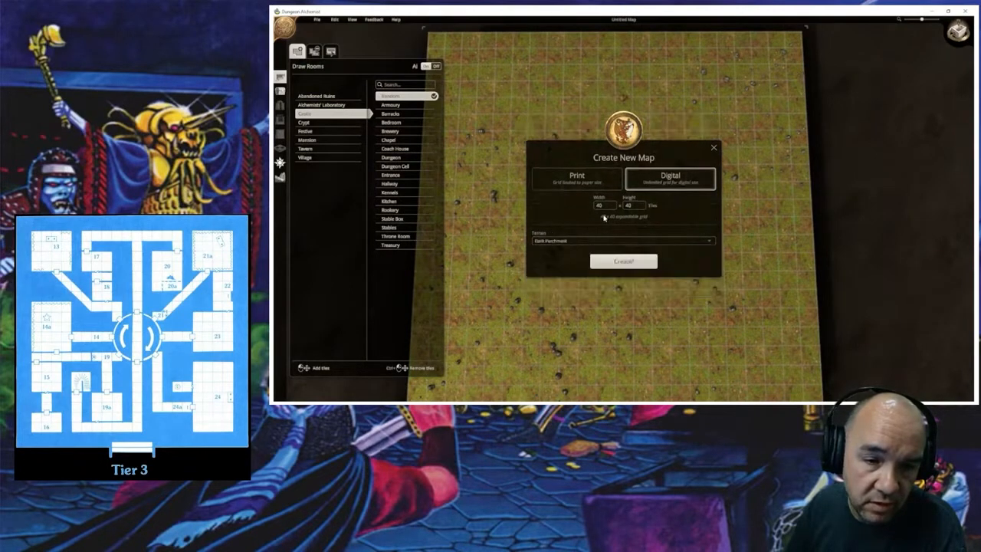
{"action": "double_click", "coordinate": [604, 206]}
{"action": "type", "text": "75"}
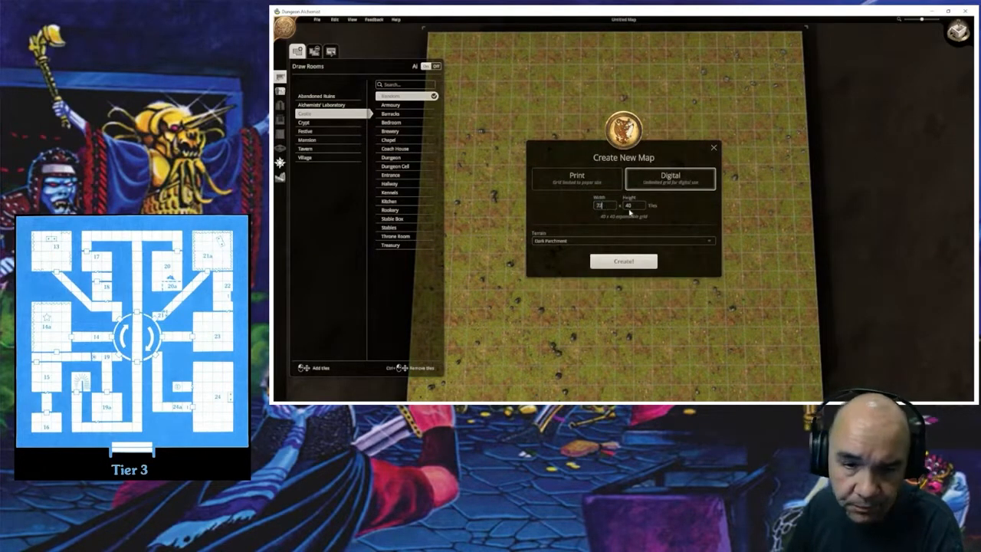
{"action": "double_click", "coordinate": [634, 206]}
{"action": "type", "text": "22"}
{"action": "left_click", "coordinate": [624, 262]}
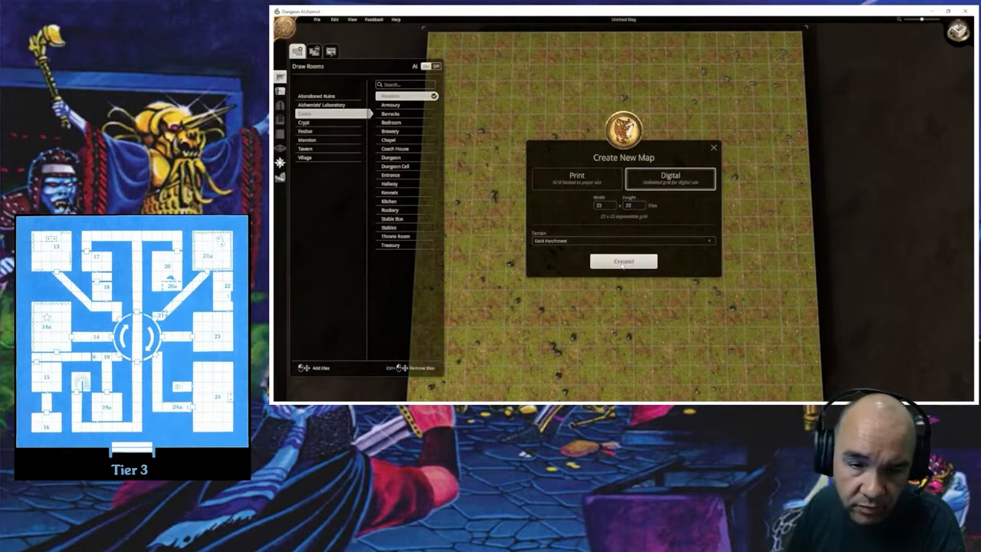
{"action": "scroll", "coordinate": [611, 259], "scroll_direction": "down", "scroll_amount": 5}
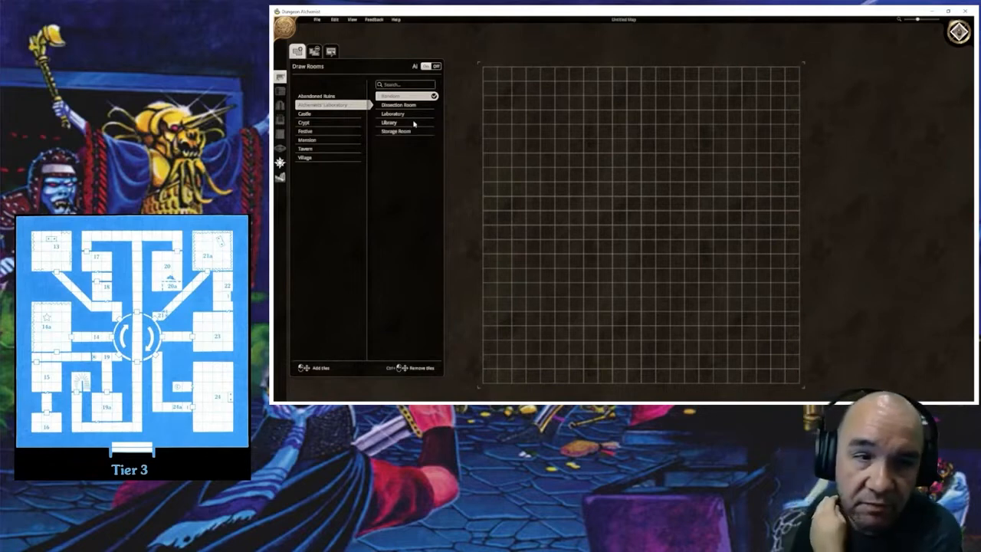
Step: Replace the map with a new digital one of 44 by 44 tiles on Dark Parchment terrain
{"action": "left_click", "coordinate": [317, 19]}
{"action": "left_click", "coordinate": [322, 29]}
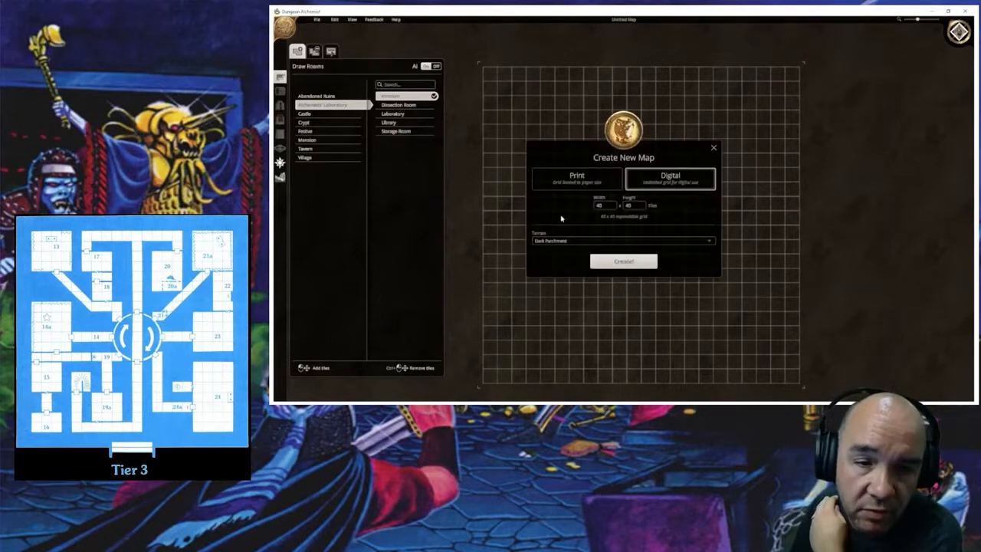
{"action": "left_click", "coordinate": [610, 207]}
{"action": "type", "text": "48"}
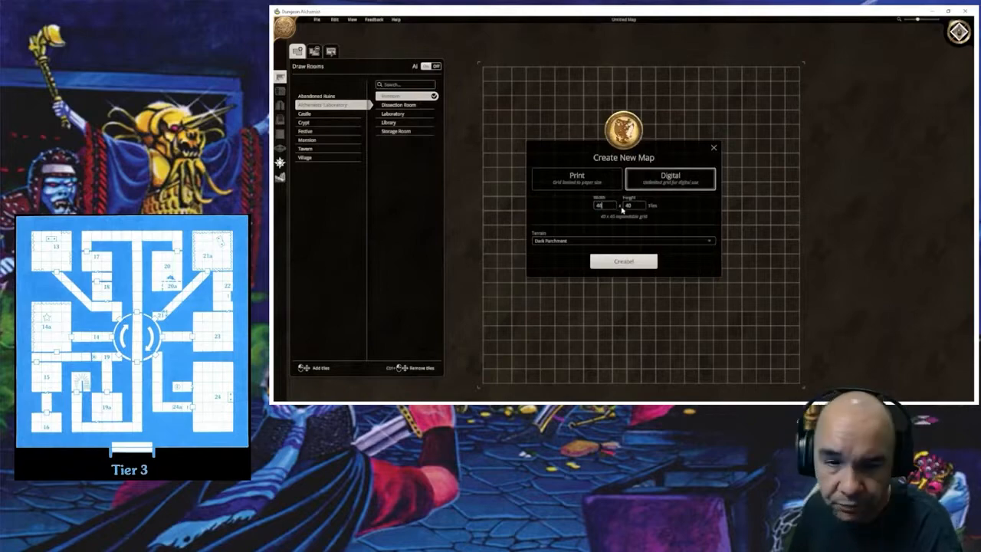
{"action": "left_click", "coordinate": [636, 207]}
{"action": "type", "text": "48"}
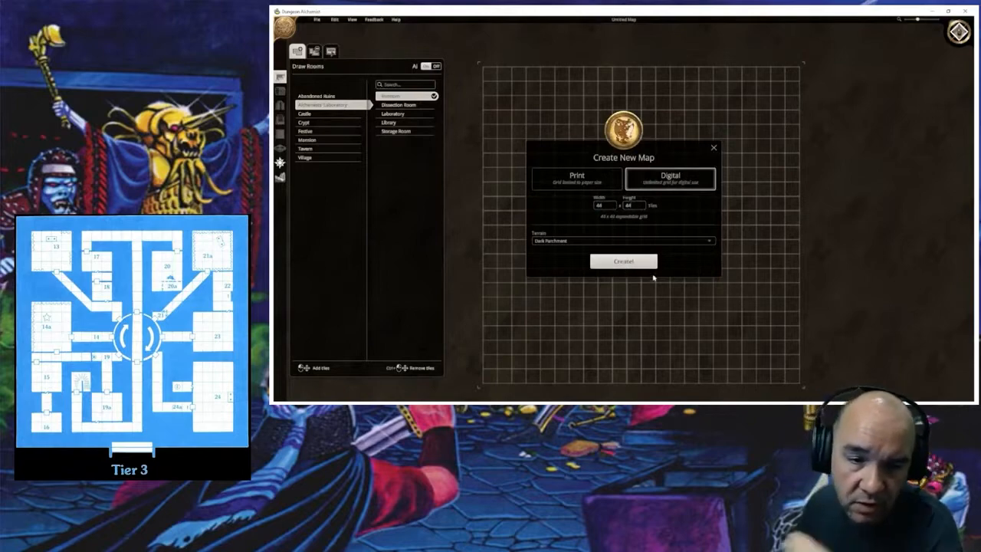
{"action": "left_click", "coordinate": [650, 265]}
{"action": "scroll", "coordinate": [571, 228], "scroll_direction": "down", "scroll_amount": 5}
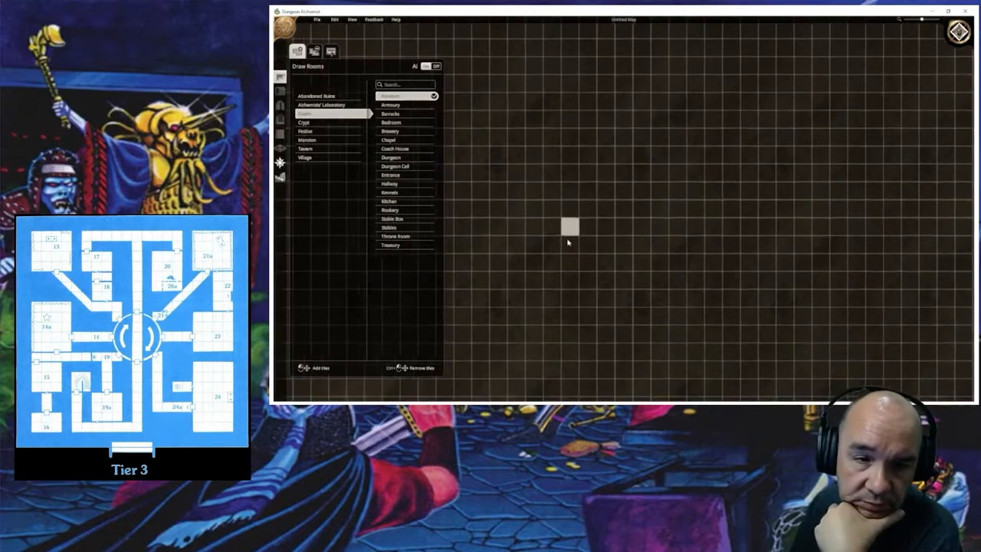
{"action": "scroll", "coordinate": [566, 247], "scroll_direction": "down", "scroll_amount": 3}
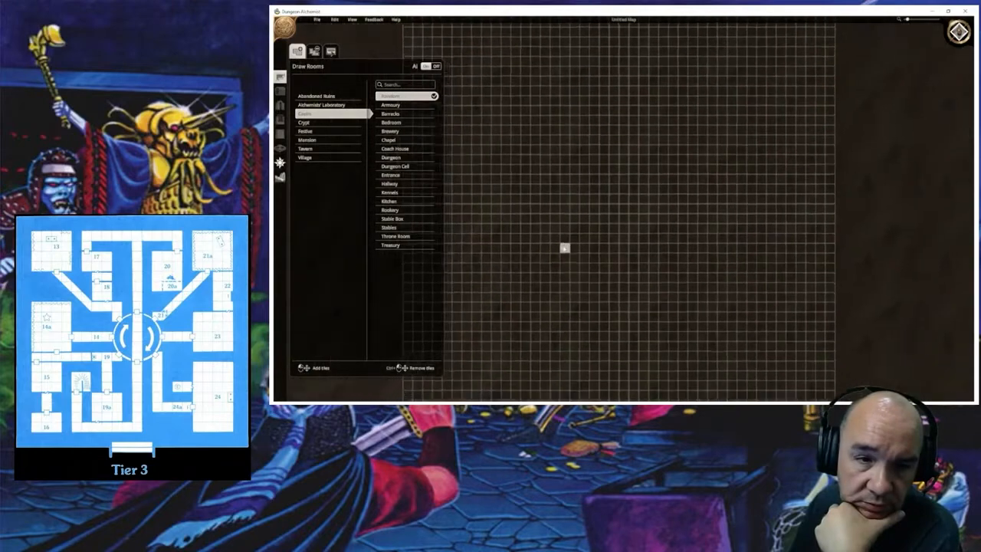
{"action": "right_click_drag", "start_coordinate": [526, 177], "coordinate": [592, 210]}
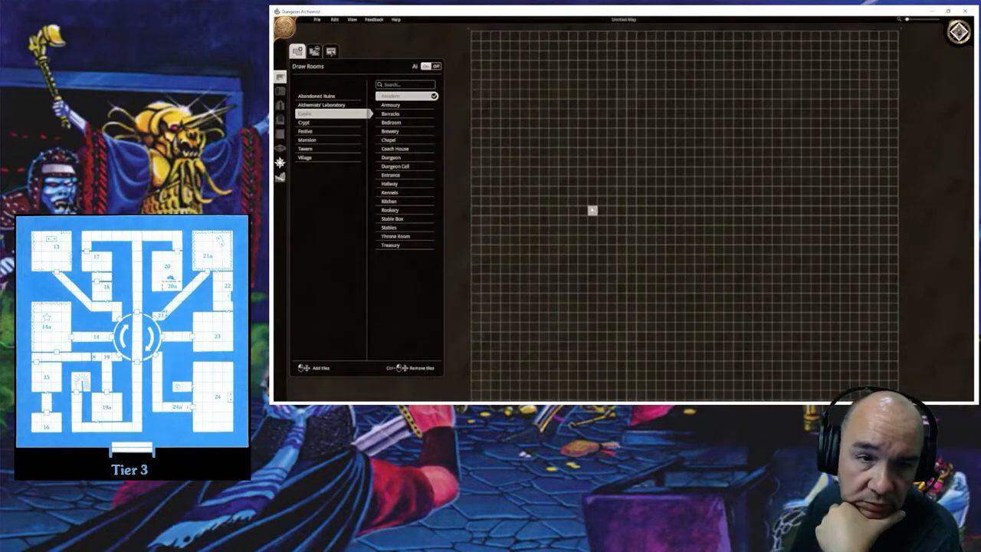
{"action": "left_click", "coordinate": [320, 20]}
{"action": "left_click", "coordinate": [323, 29]}
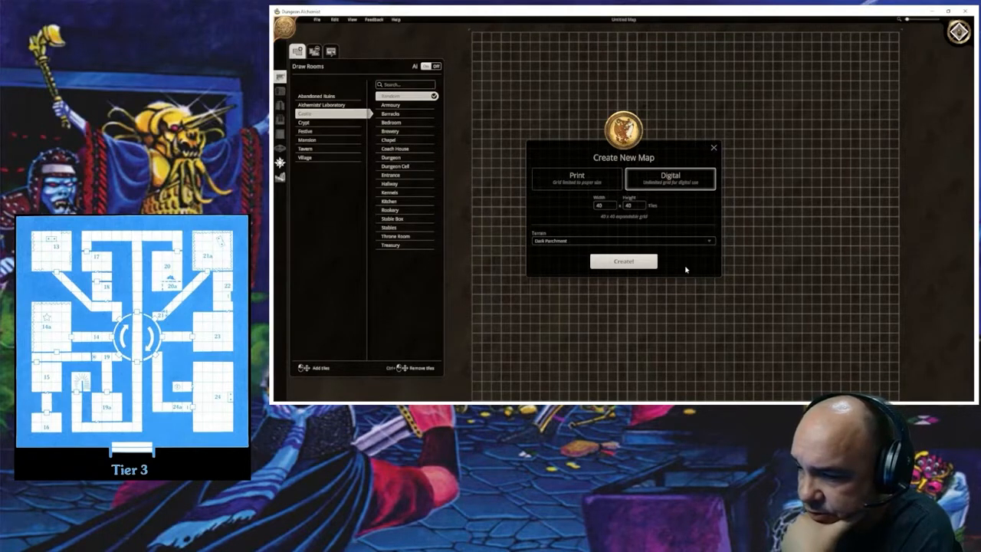
{"action": "left_click", "coordinate": [714, 146]}
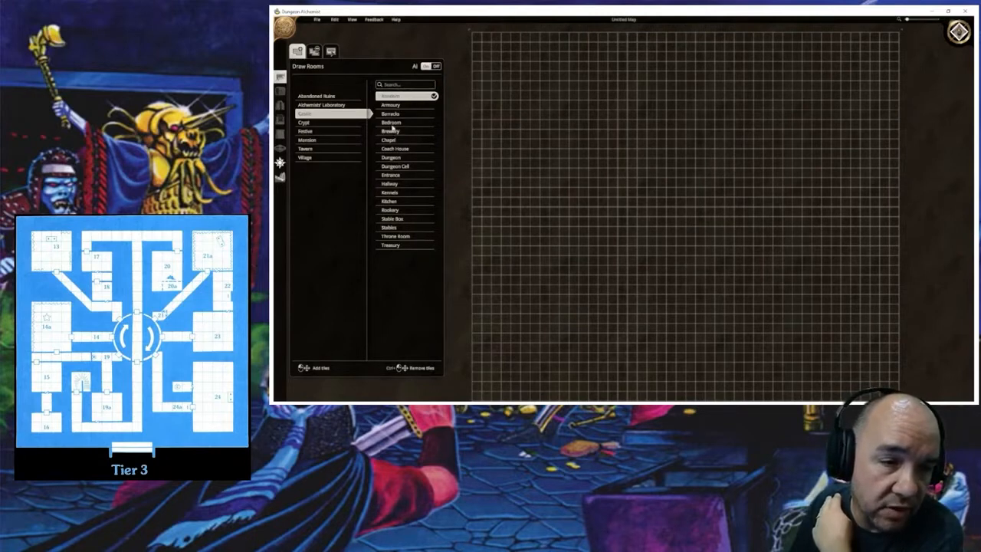
Step: Draw room 13 as a Castle Hallway room of about 8 by 8 tiles near the grid's upper-left corner, with AI off
{"action": "left_click", "coordinate": [395, 184]}
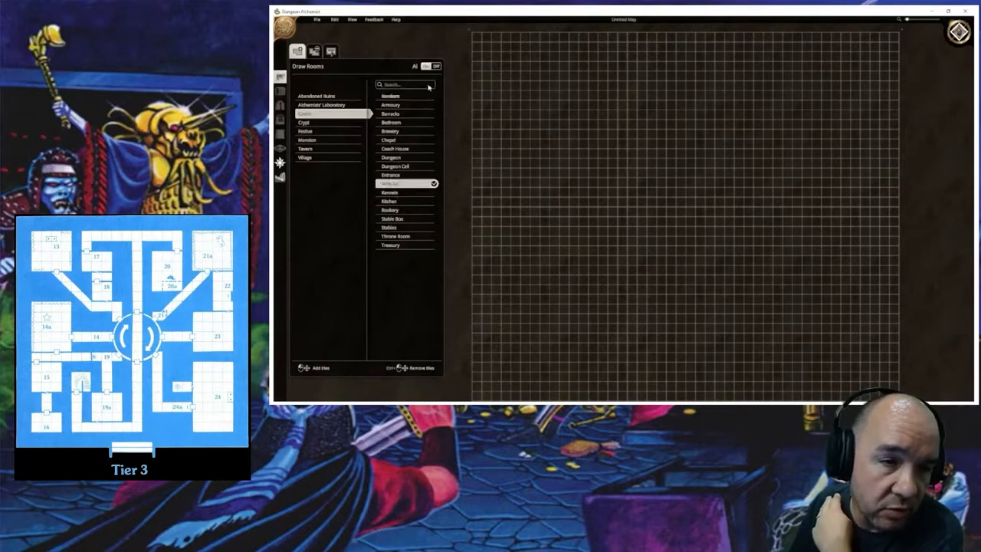
{"action": "left_click", "coordinate": [436, 67]}
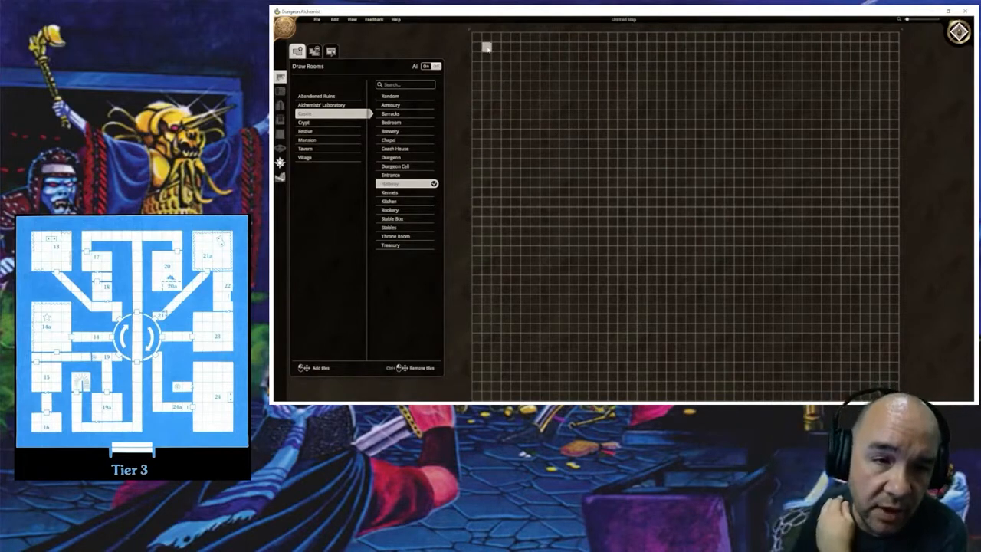
{"action": "left_click_drag", "start_coordinate": [486, 48], "coordinate": [559, 117]}
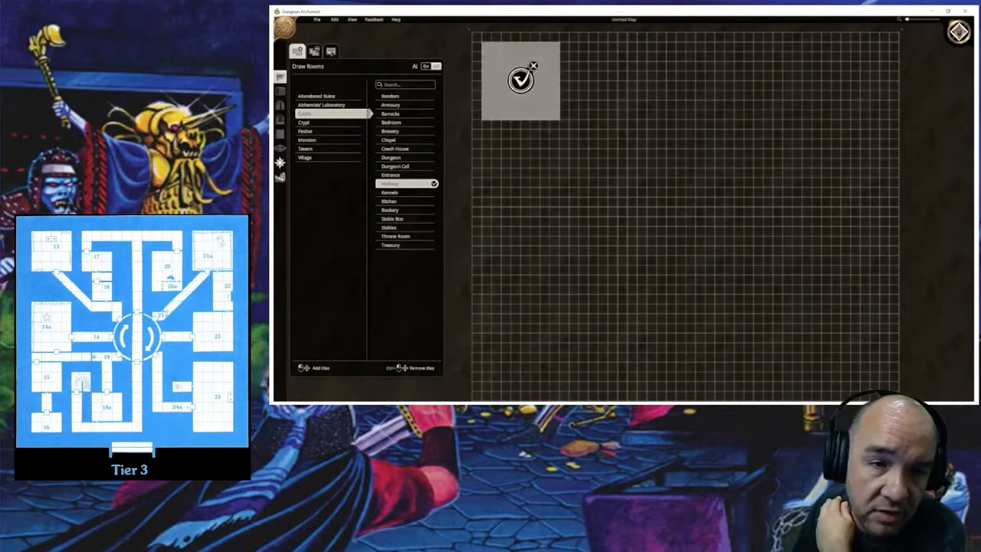
{"action": "left_click", "coordinate": [521, 79]}
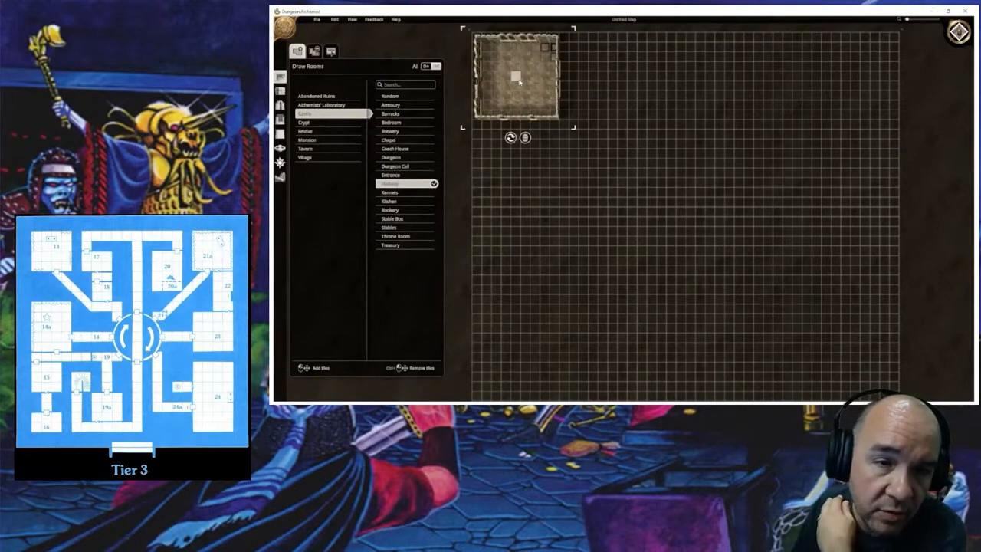
Step: Change all walls of room 13 to the pale stone half wall
{"action": "scroll", "coordinate": [514, 86], "scroll_direction": "up", "scroll_amount": 3}
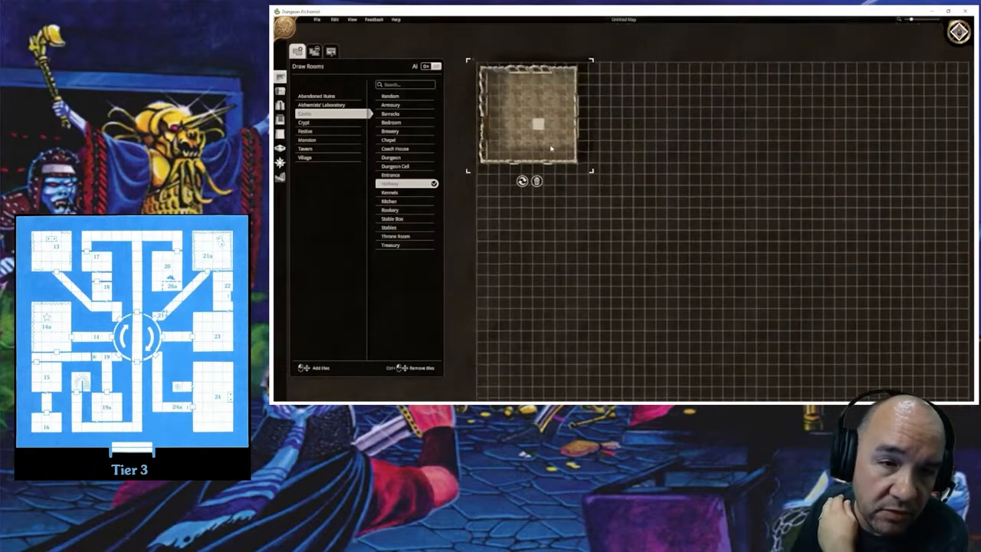
{"action": "right_click_drag", "start_coordinate": [551, 148], "coordinate": [609, 224]}
{"action": "scroll", "coordinate": [589, 227], "scroll_direction": "up", "scroll_amount": 4}
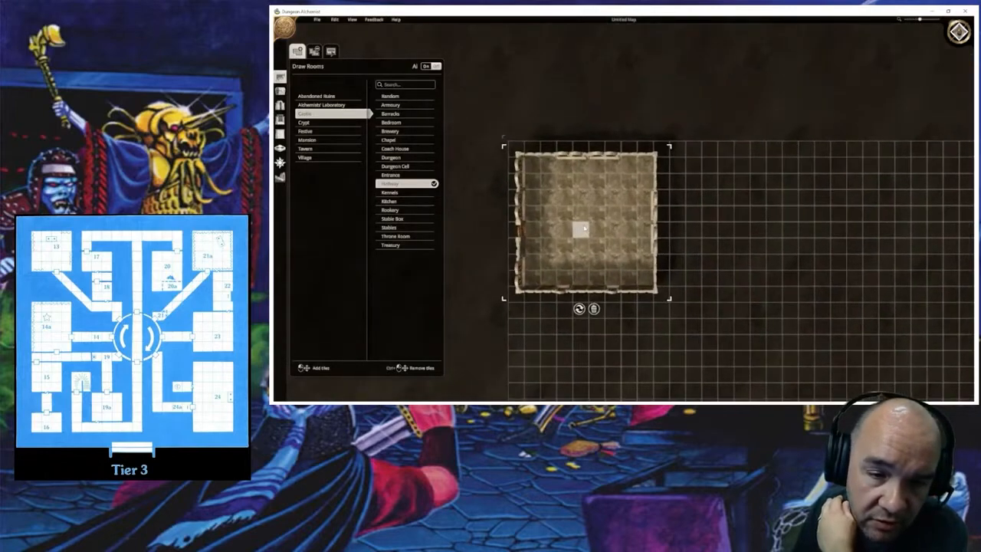
{"action": "scroll", "coordinate": [584, 228], "scroll_direction": "up", "scroll_amount": 1}
{"action": "middle_click_drag", "start_coordinate": [584, 229], "coordinate": [569, 154]}
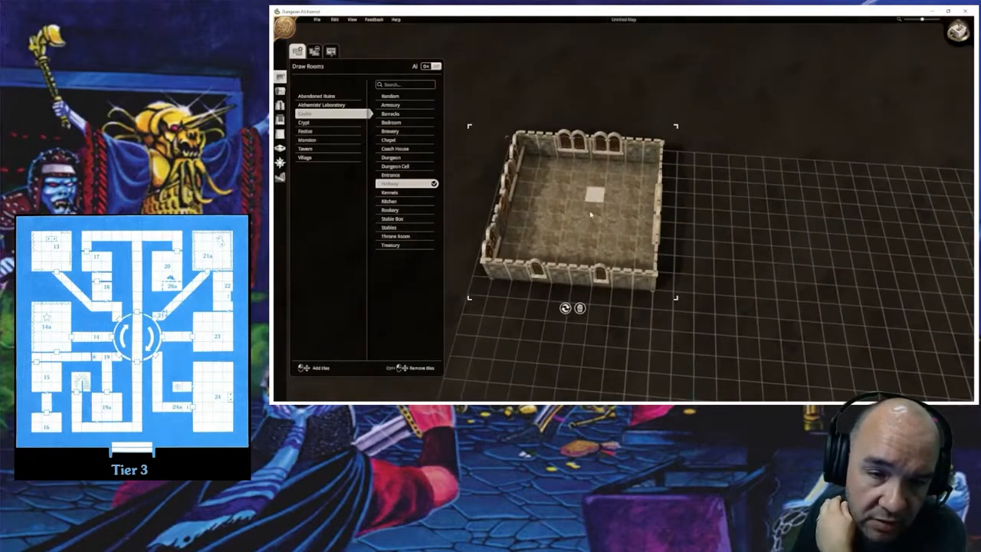
{"action": "scroll", "coordinate": [568, 228], "scroll_direction": "up", "scroll_amount": 1}
{"action": "right_click_drag", "start_coordinate": [569, 217], "coordinate": [604, 198]}
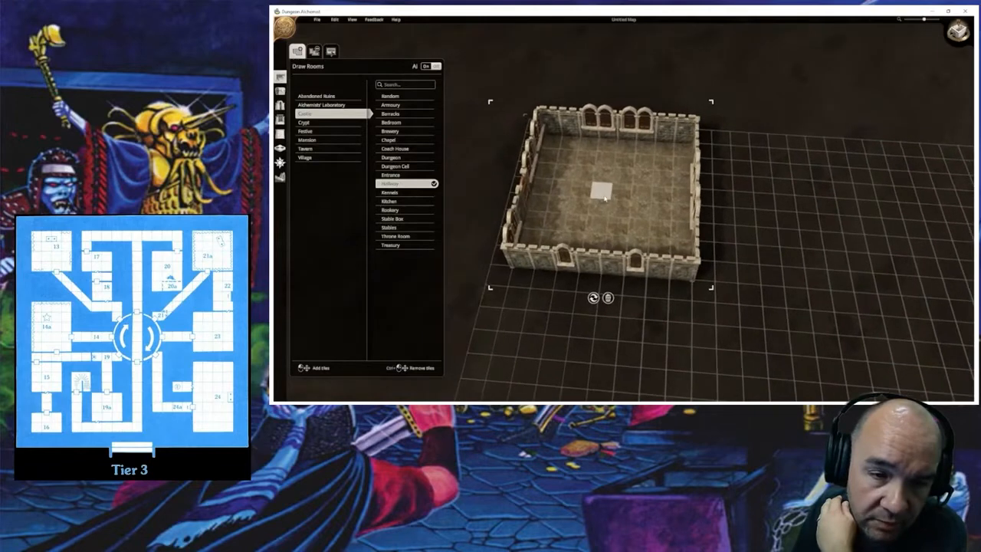
{"action": "middle_click_drag", "start_coordinate": [605, 199], "coordinate": [619, 200]}
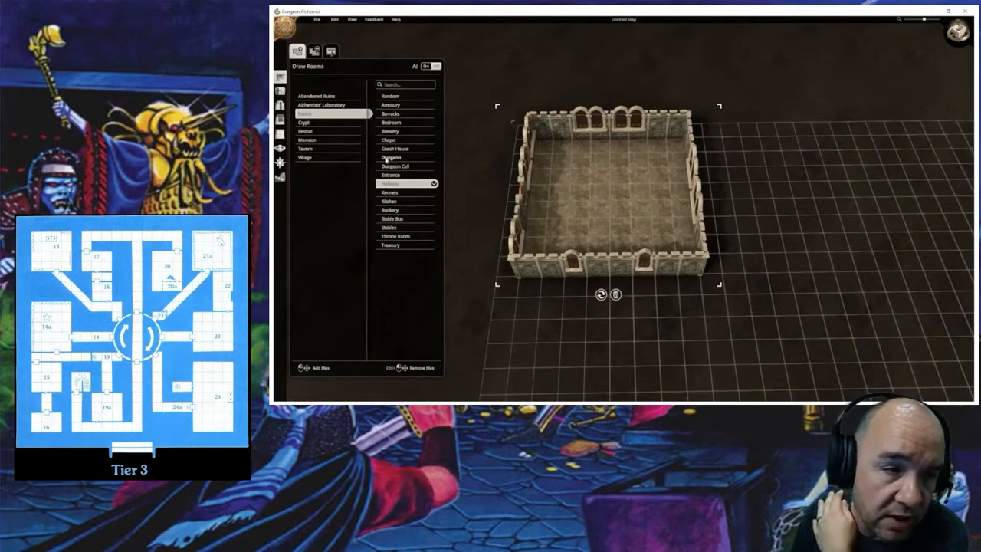
{"action": "left_click", "coordinate": [280, 134]}
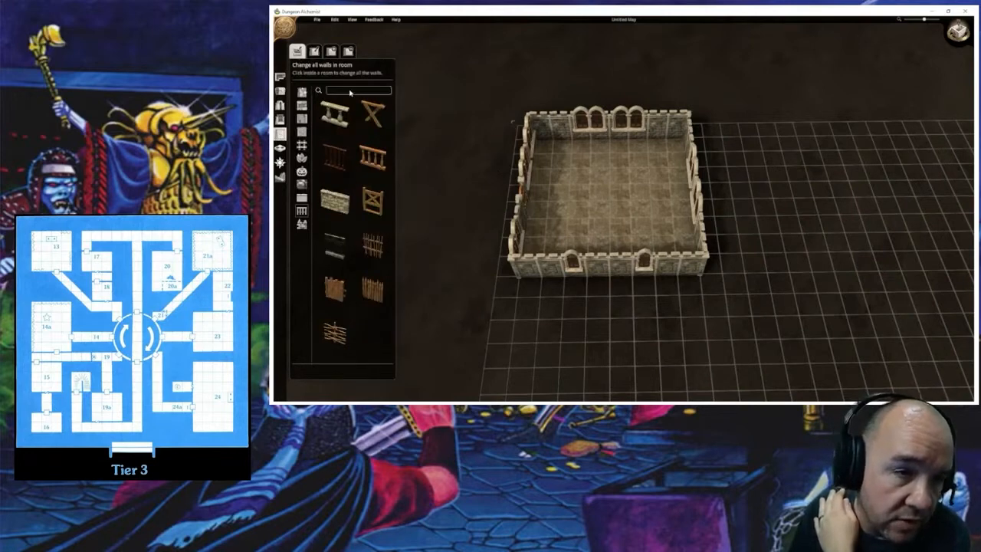
{"action": "left_click", "coordinate": [303, 107]}
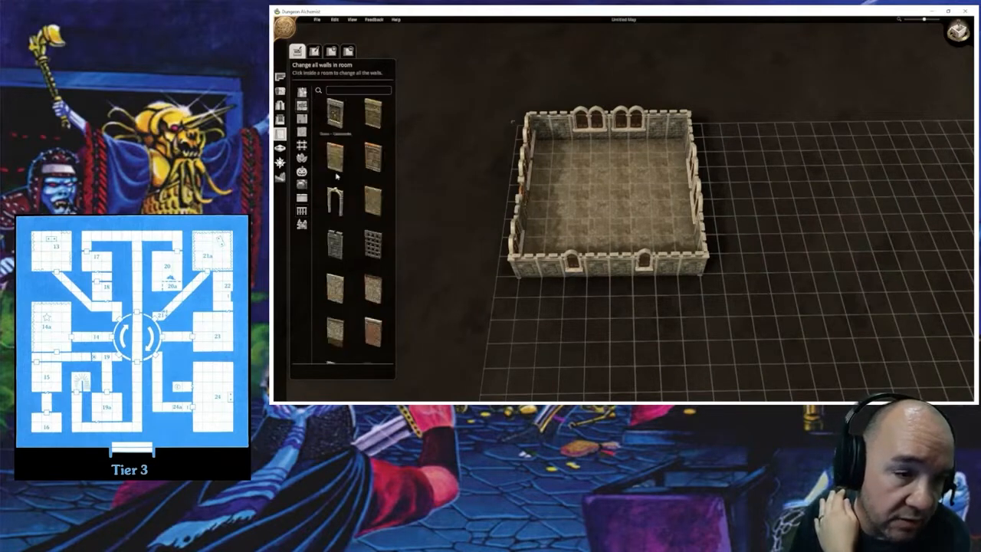
{"action": "left_click", "coordinate": [303, 201]}
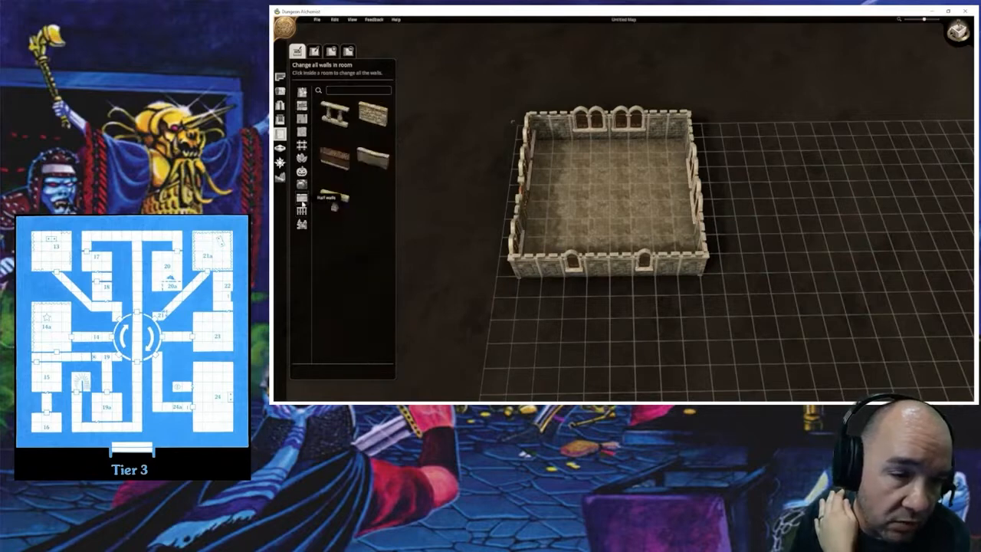
{"action": "left_click", "coordinate": [372, 114]}
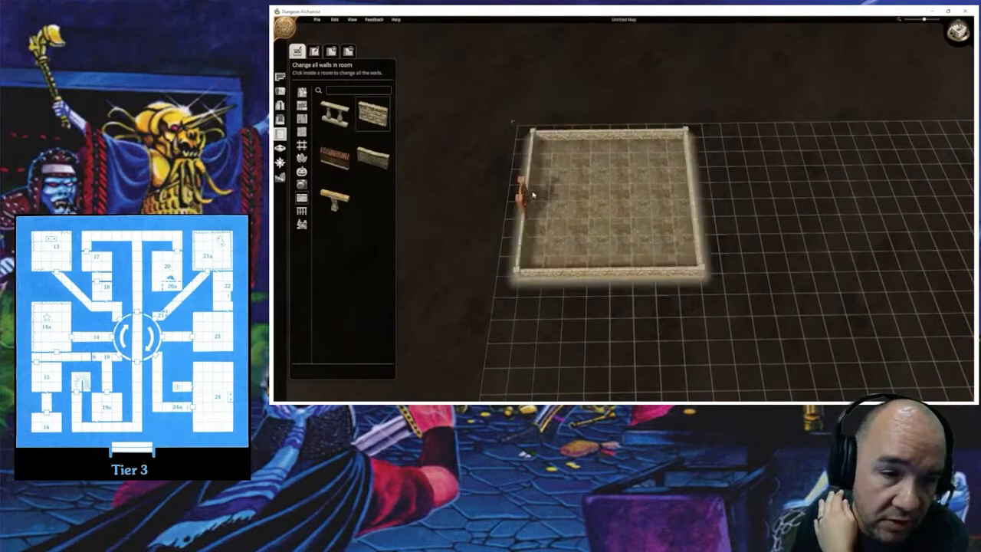
{"action": "left_click", "coordinate": [588, 222]}
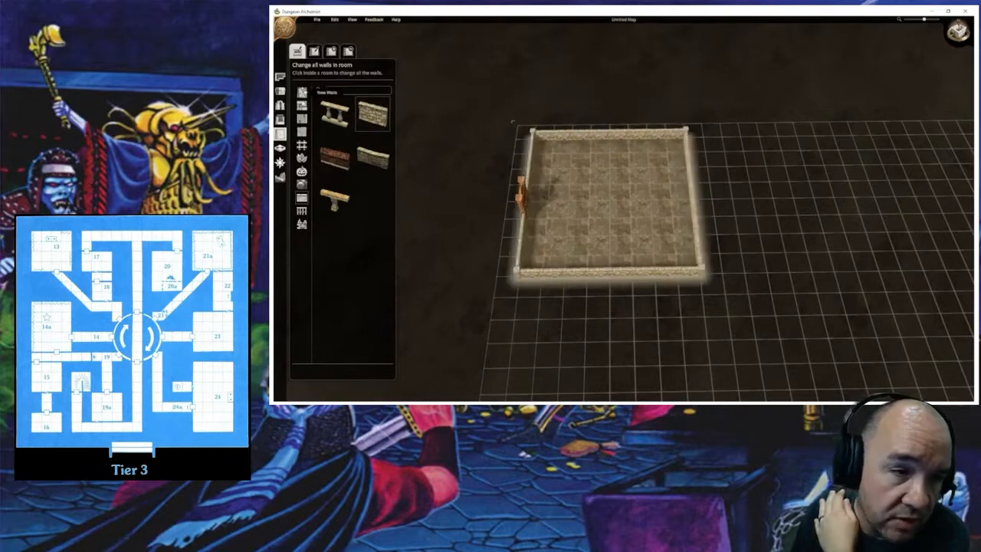
Step: Change all of room 13's walls to the full-height stone-block wall and remove the door from its west wall
{"action": "left_click", "coordinate": [302, 92]}
{"action": "left_click", "coordinate": [335, 157]}
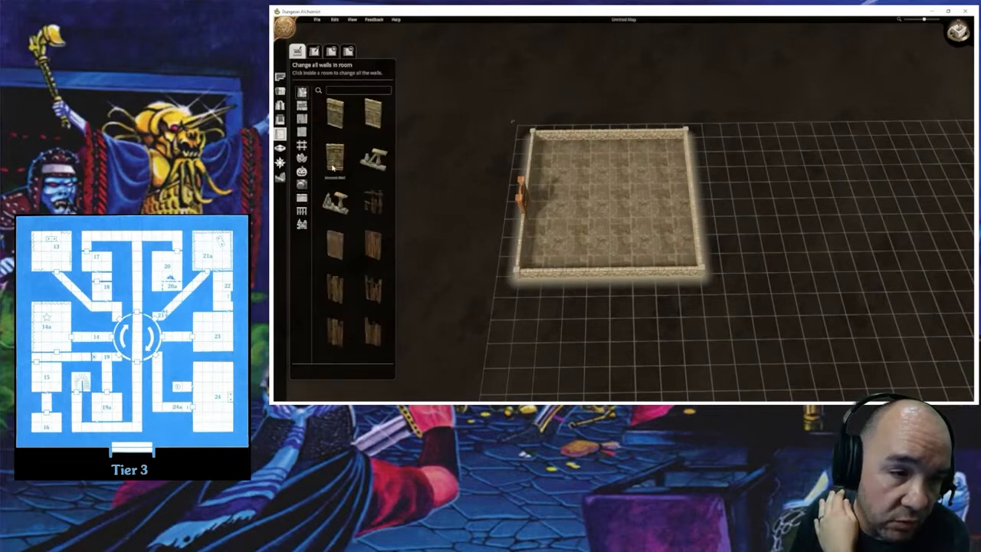
{"action": "left_click", "coordinate": [581, 199]}
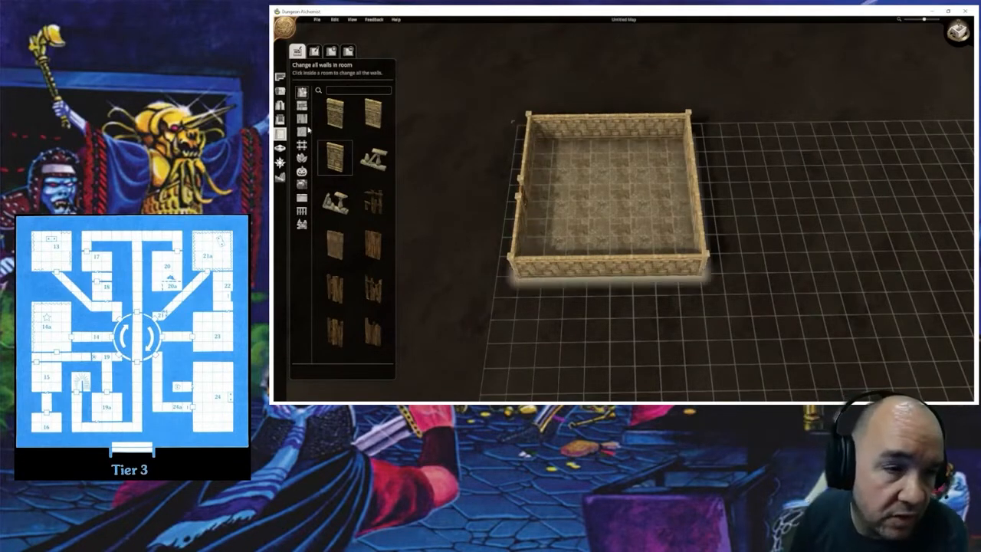
{"action": "left_click", "coordinate": [281, 106]}
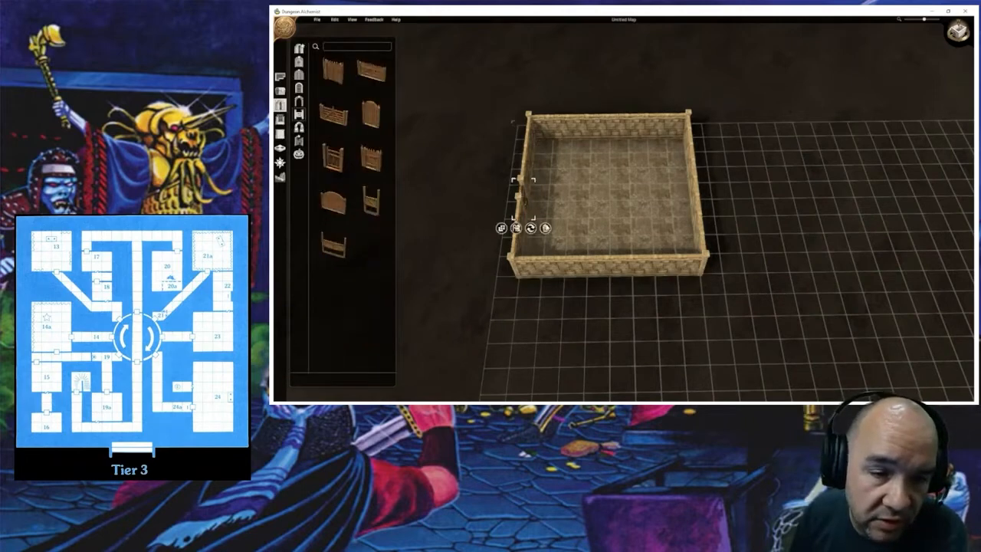
{"action": "key", "text": "ctrl+z"}
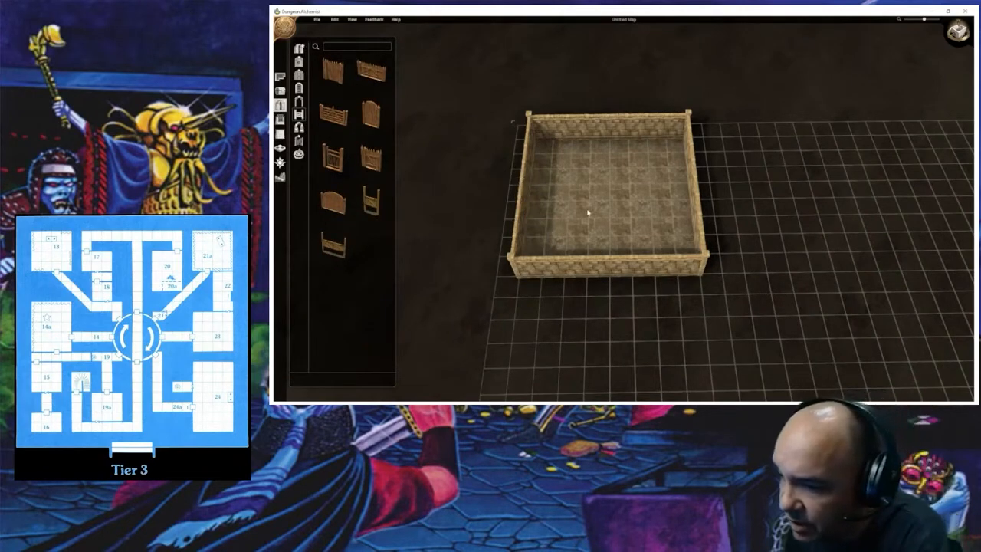
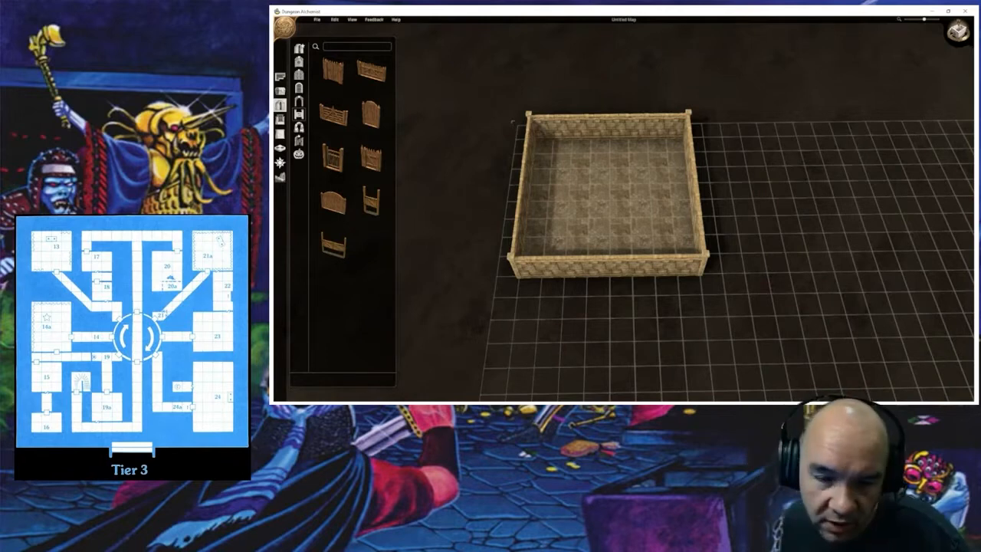
Step: Draw room 17 as a Castle Hallway room of 6 by 4 tiles, two tiles east of room 13
{"action": "right_click_drag", "start_coordinate": [856, 229], "coordinate": [806, 272]}
{"action": "middle_click_drag", "start_coordinate": [807, 272], "coordinate": [778, 332]}
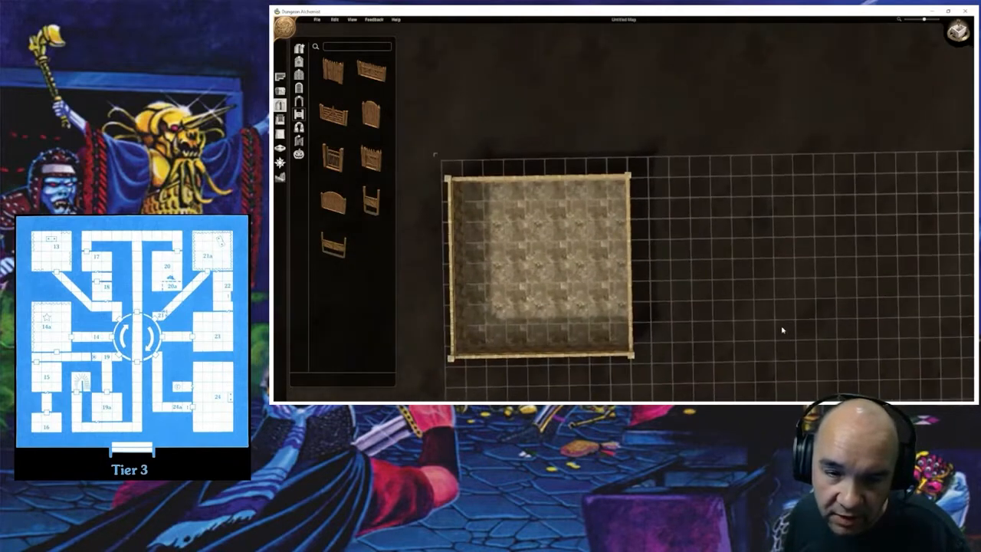
{"action": "right_click_drag", "start_coordinate": [780, 329], "coordinate": [763, 227]}
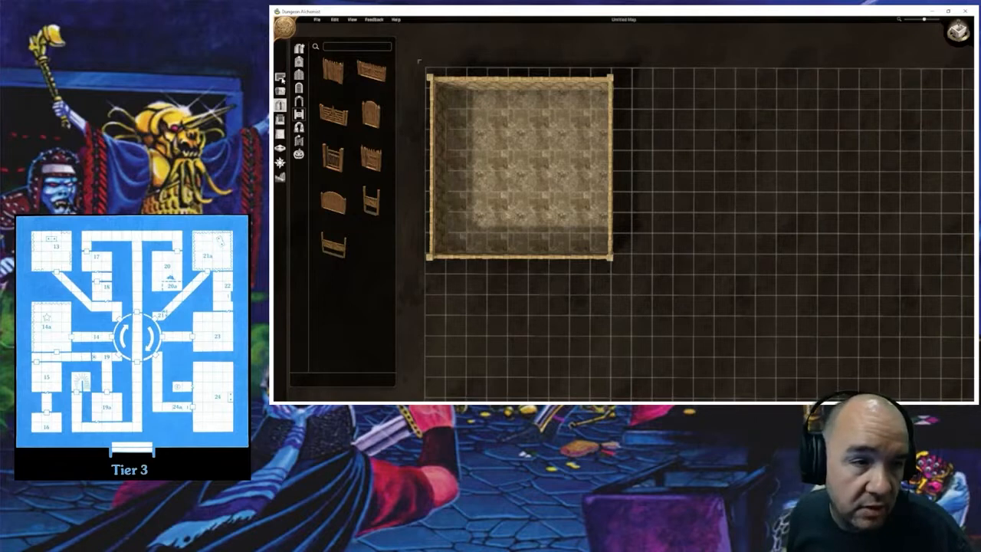
{"action": "left_click", "coordinate": [280, 77]}
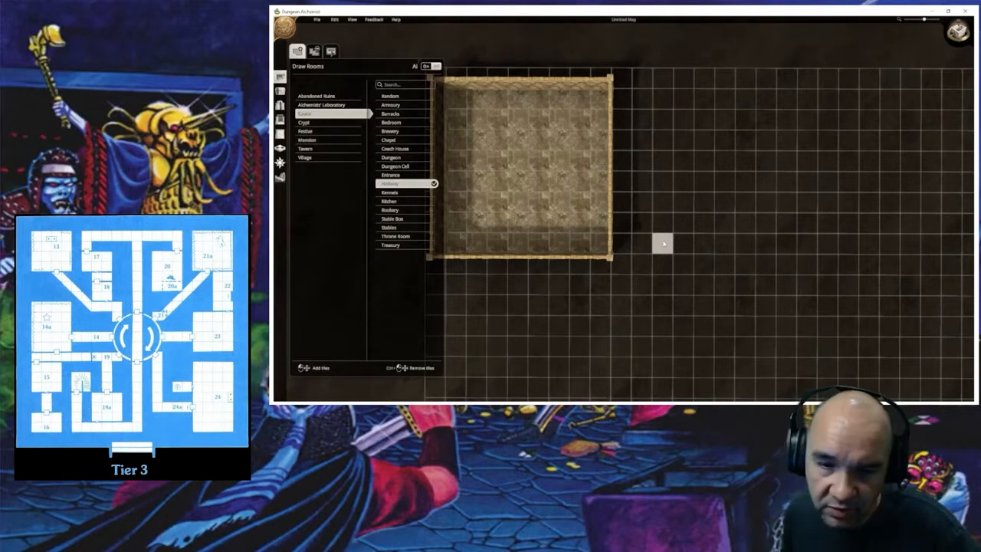
{"action": "mouse_move", "coordinate": [662, 244]}
{"action": "left_mouse_down"}
{"action": "mouse_move", "coordinate": [663, 187]}
{"action": "mouse_move", "coordinate": [765, 186]}
{"action": "left_mouse_up"}
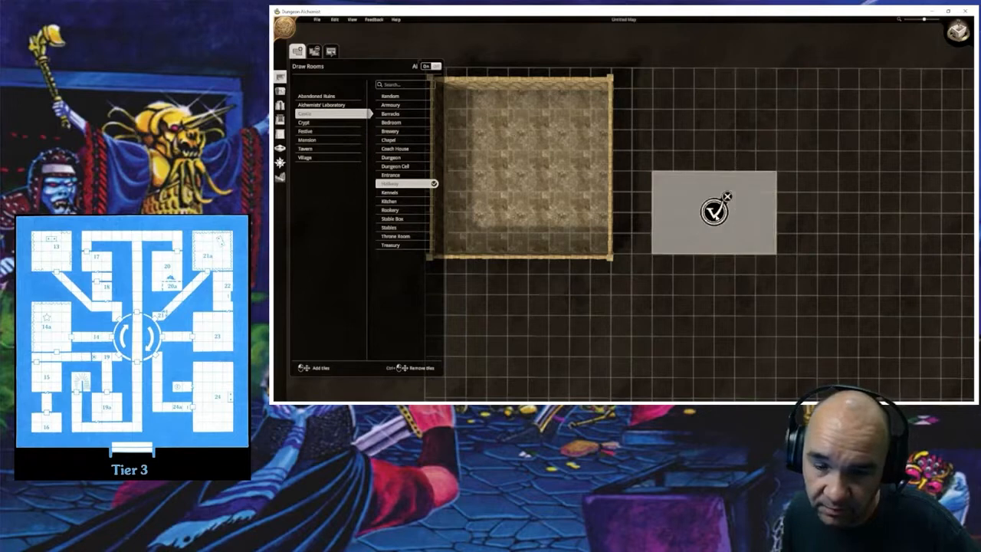
{"action": "left_click", "coordinate": [715, 213]}
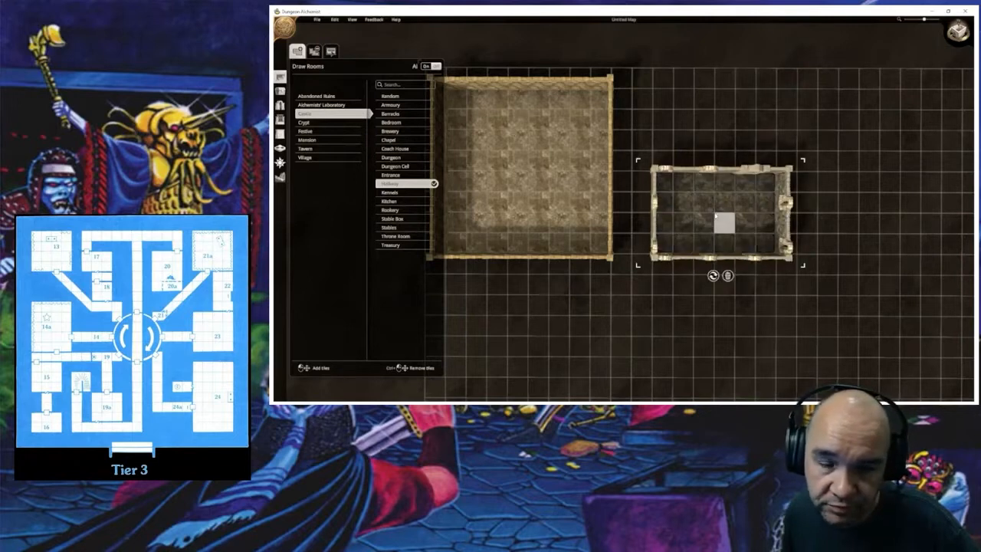
Step: Change all walls of room 17 to a low stone half wall to strip out its windows
{"action": "left_click", "coordinate": [280, 134]}
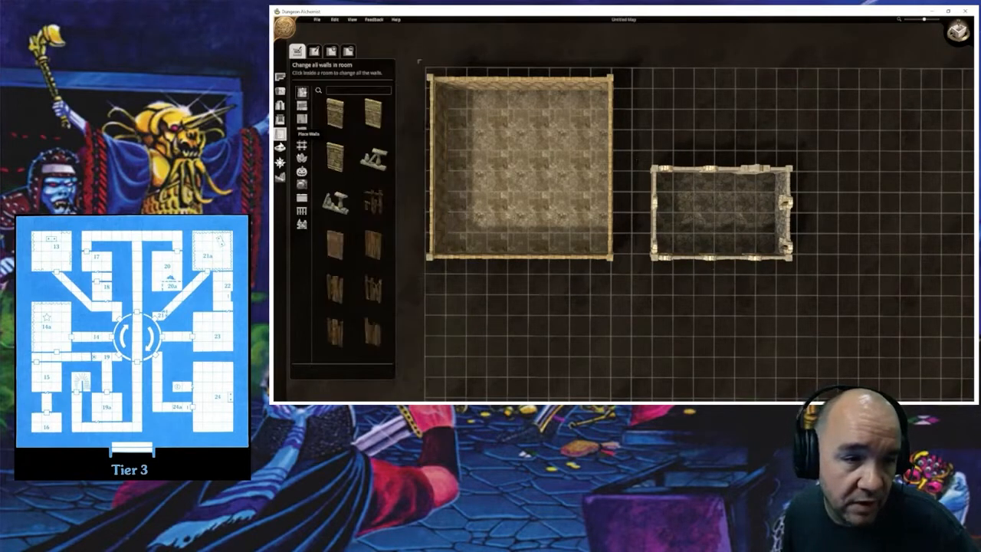
{"action": "left_click", "coordinate": [336, 158]}
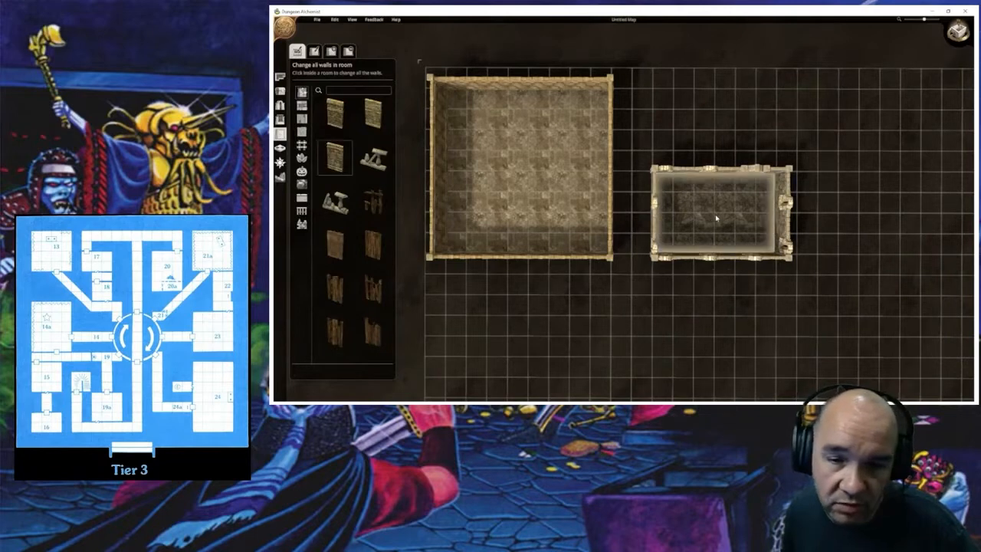
{"action": "left_click", "coordinate": [721, 266]}
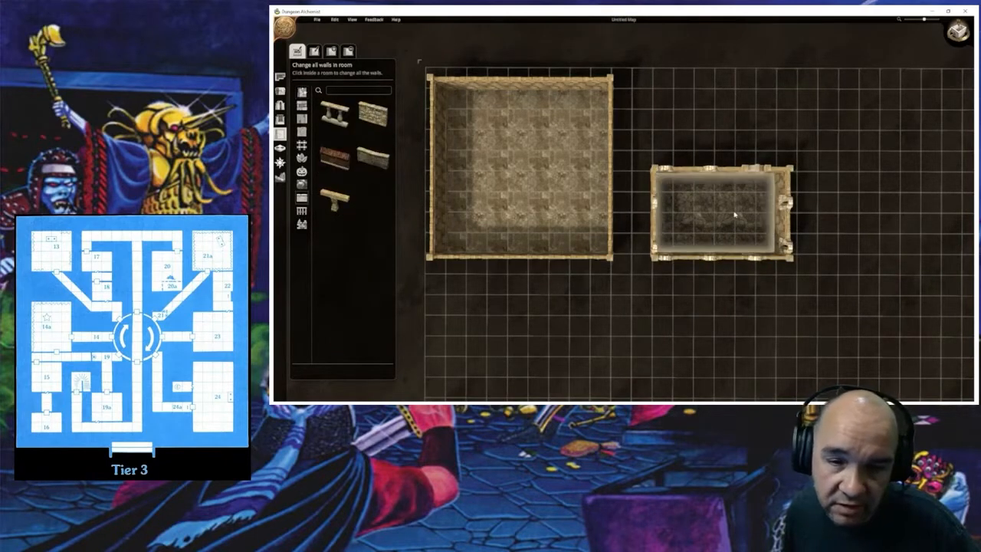
{"action": "left_click", "coordinate": [372, 158]}
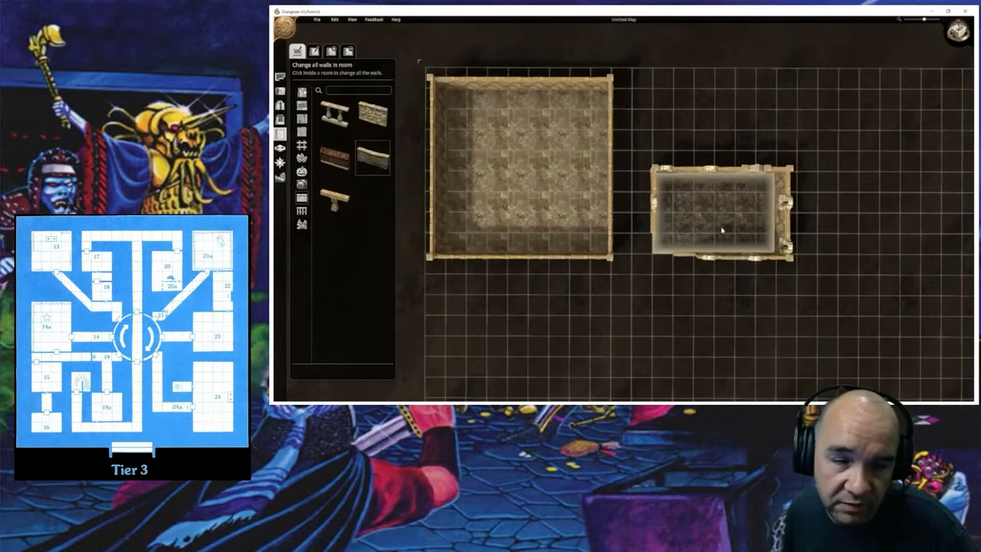
{"action": "left_click", "coordinate": [541, 206]}
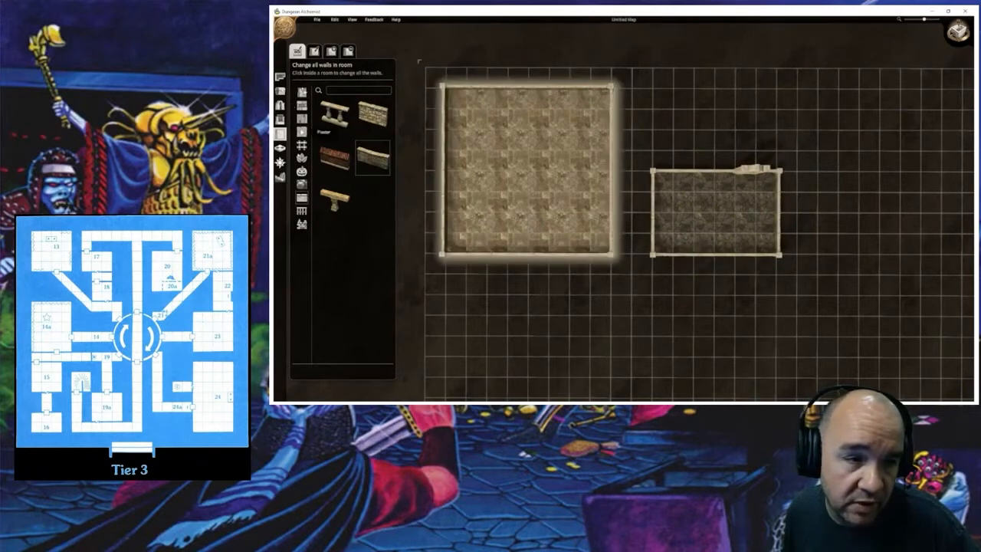
Step: Change all walls of room 17 to the full-height stone-block wall used in room 13
{"action": "left_click", "coordinate": [302, 94]}
{"action": "left_click", "coordinate": [342, 163]}
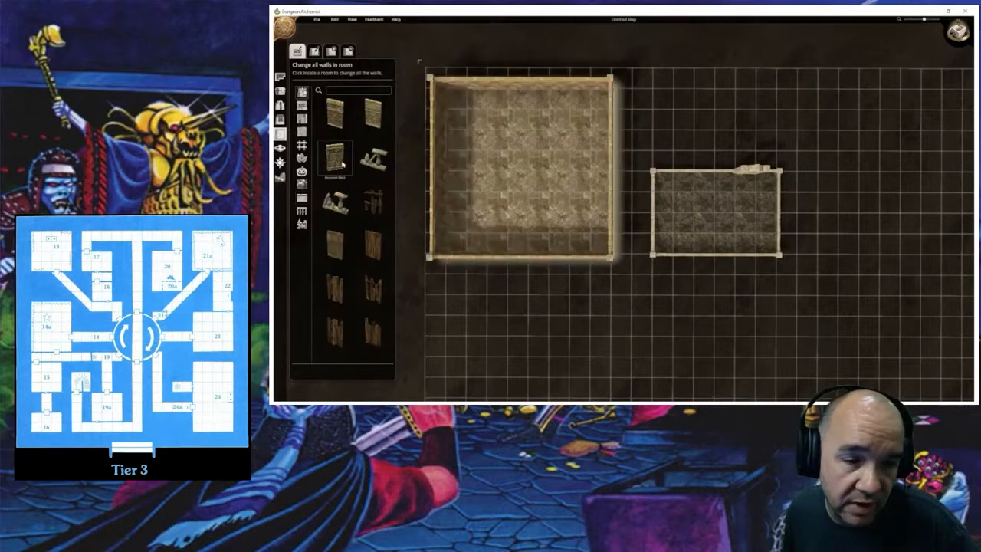
{"action": "left_click", "coordinate": [716, 218]}
{"action": "middle_click_drag", "start_coordinate": [717, 217], "coordinate": [718, 178]}
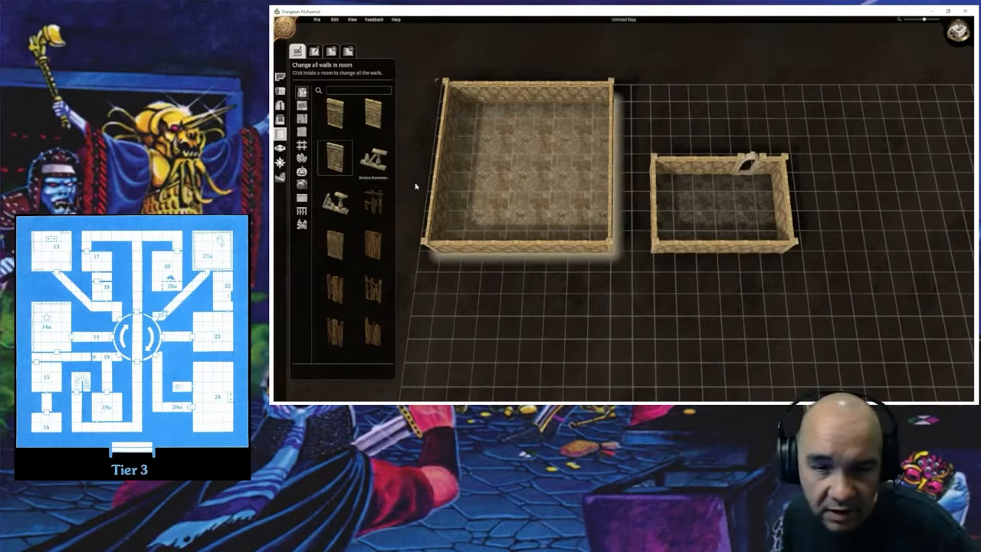
Step: Move the doorway in room 17's north wall about three tiles west, near the room's northwest corner
{"action": "left_click", "coordinate": [280, 105]}
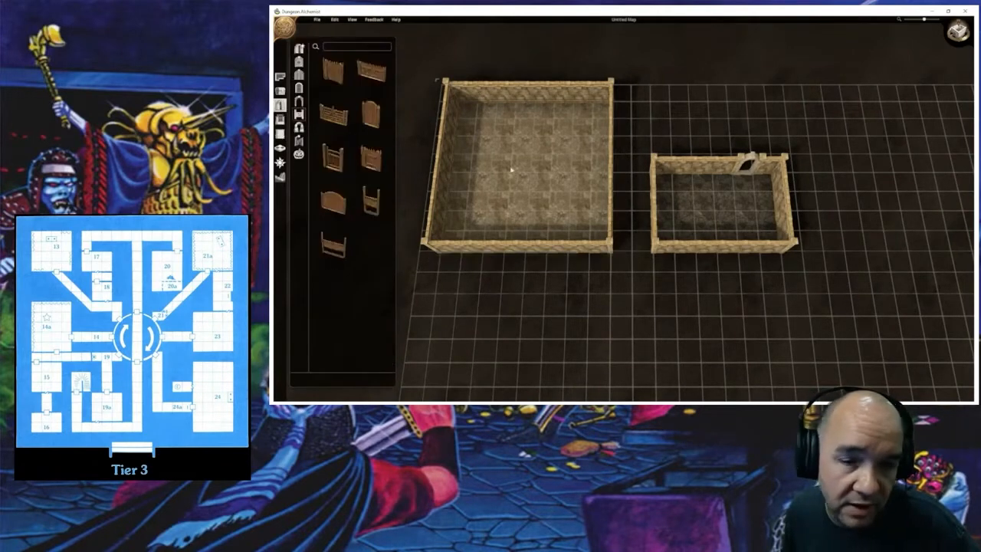
{"action": "left_click_drag", "start_coordinate": [750, 166], "coordinate": [689, 163]}
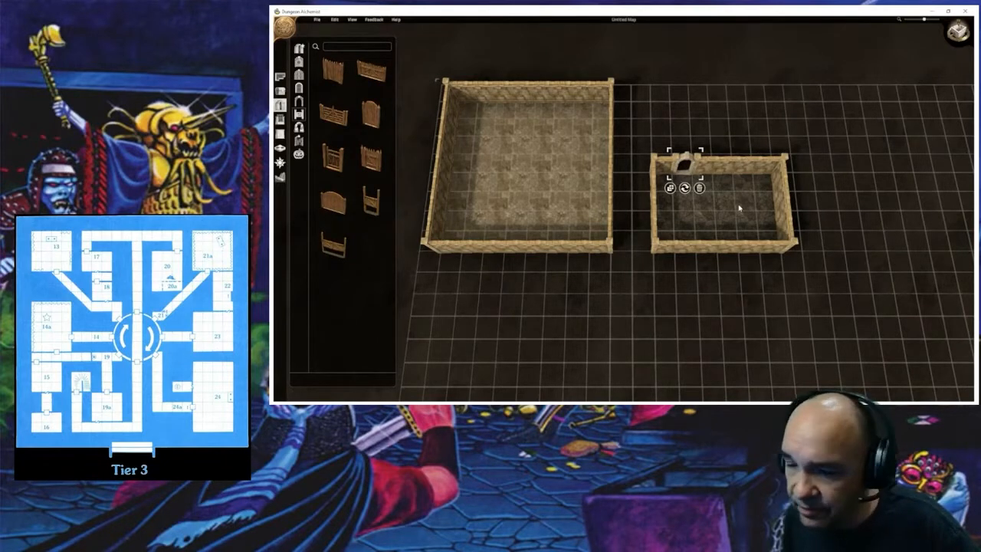
{"action": "middle_click_drag", "start_coordinate": [736, 202], "coordinate": [732, 256]}
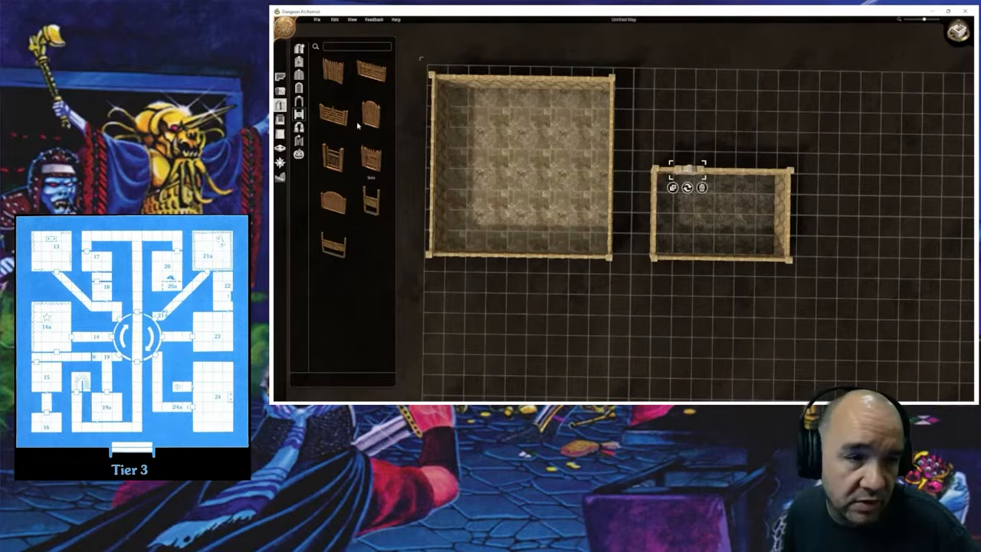
Step: Draw a Castle Hallway corridor 2 tiles wide and 4 tiles long, running north from room 17's doorway
{"action": "left_click", "coordinate": [280, 77]}
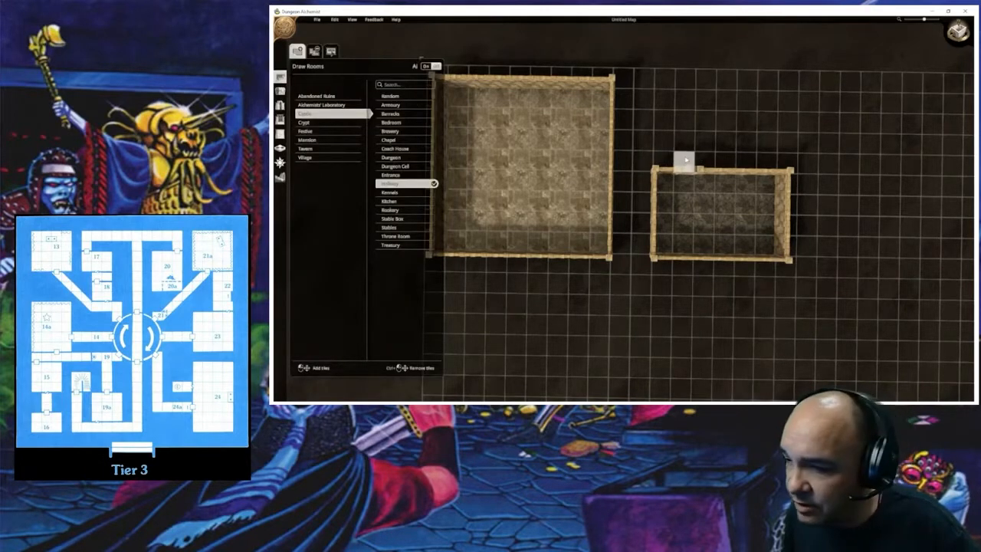
{"action": "left_click_drag", "start_coordinate": [664, 160], "coordinate": [686, 93]}
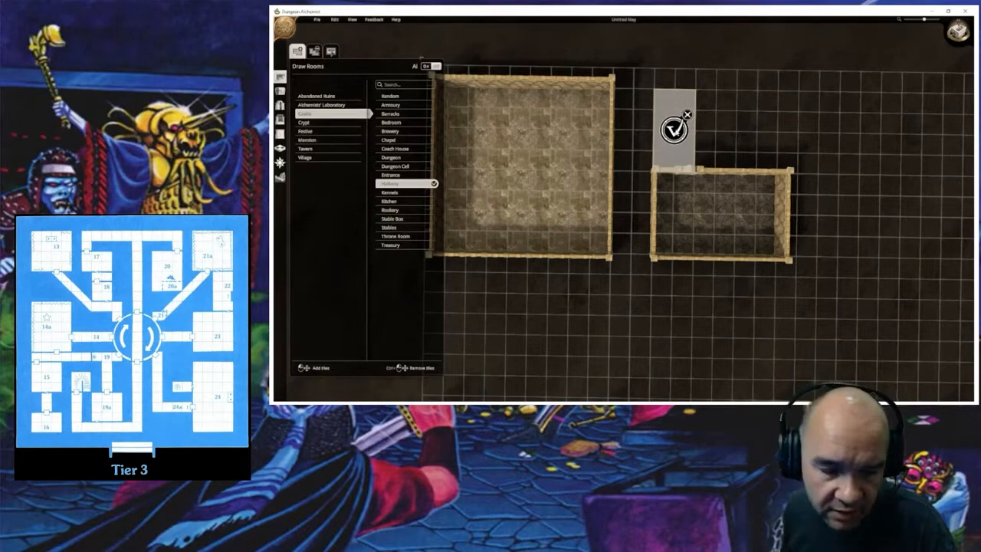
{"action": "left_click", "coordinate": [675, 131]}
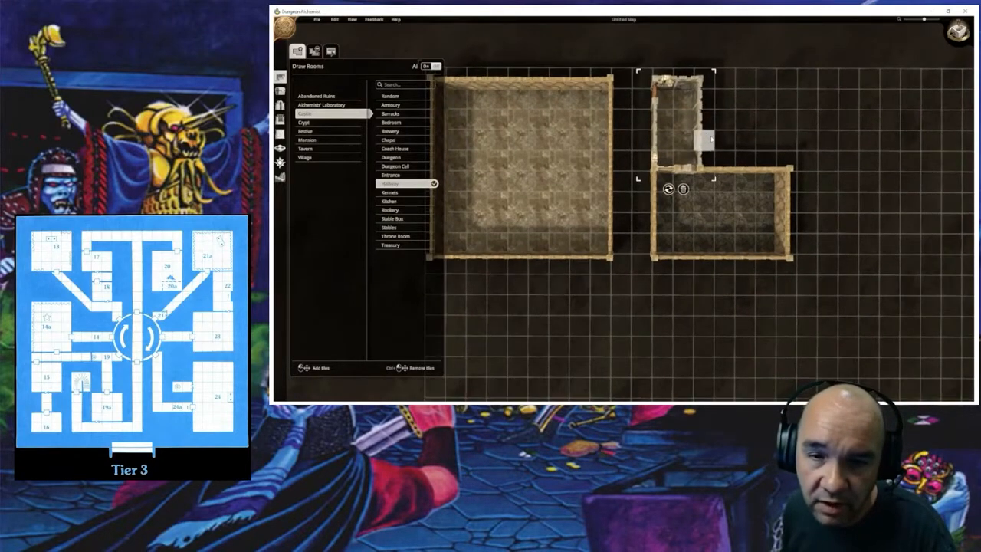
Step: Delete the door in the west wall near the north end of the corridor above room 17
{"action": "middle_click_drag", "start_coordinate": [735, 122], "coordinate": [646, 213]}
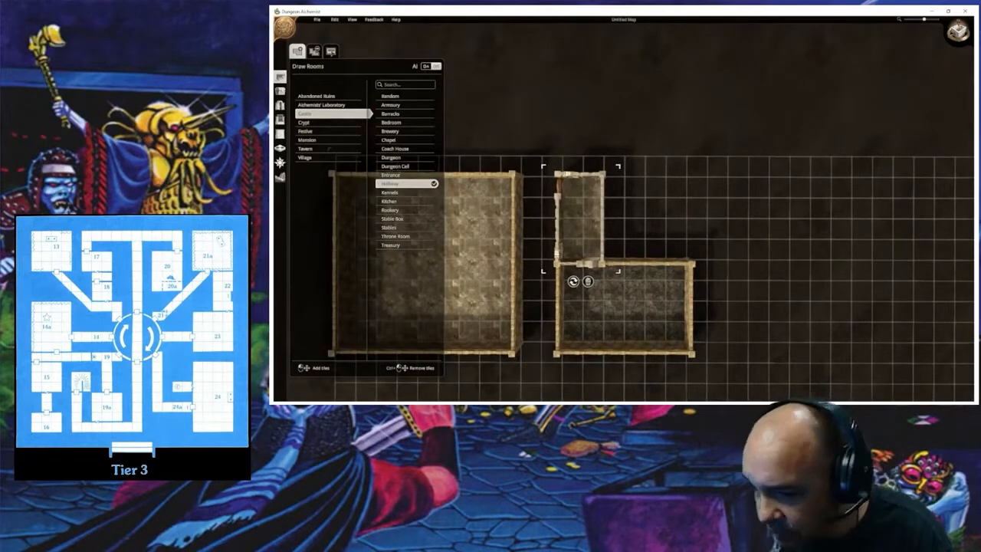
{"action": "left_click", "coordinate": [560, 188]}
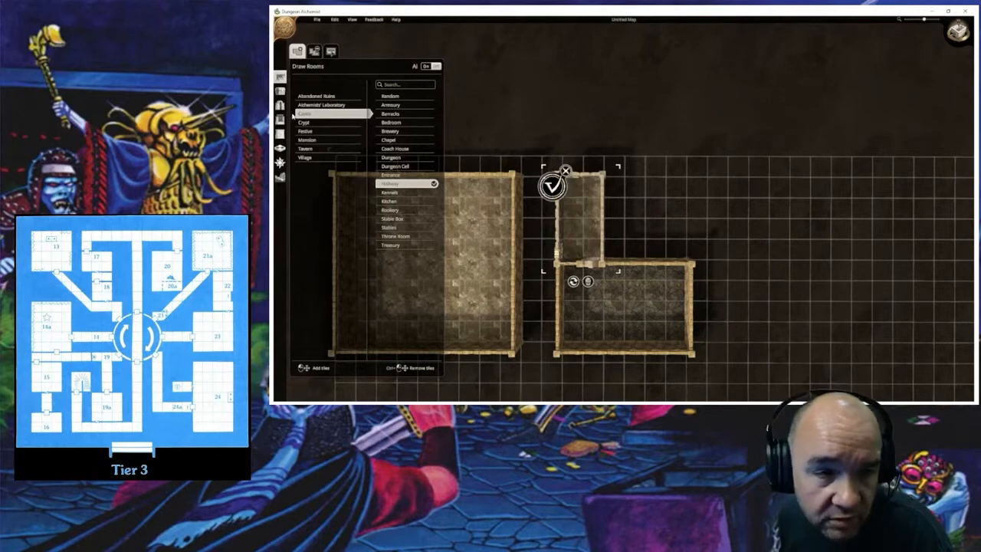
{"action": "left_click", "coordinate": [280, 106]}
{"action": "left_click", "coordinate": [558, 187]}
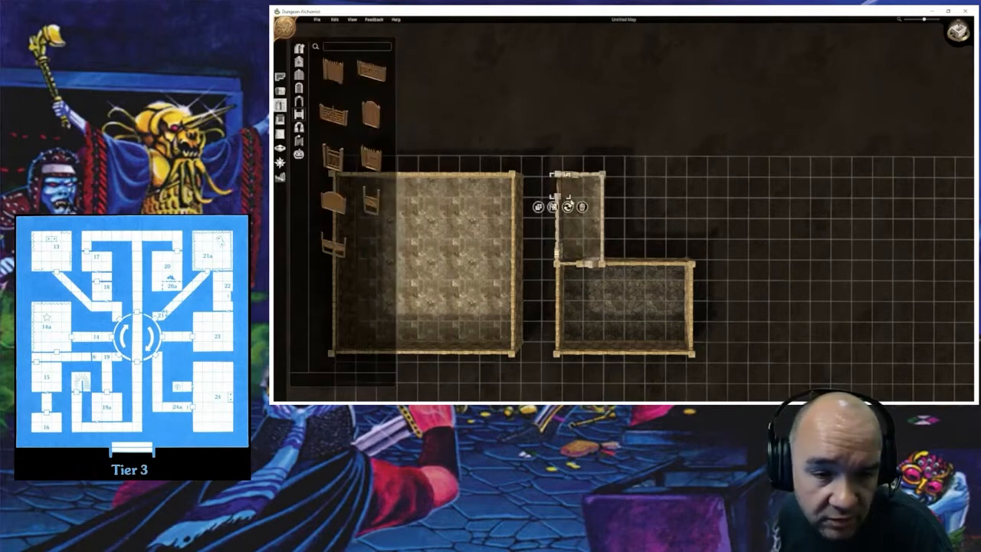
{"action": "left_click", "coordinate": [584, 208]}
{"action": "middle_click_drag", "start_coordinate": [581, 223], "coordinate": [635, 213]}
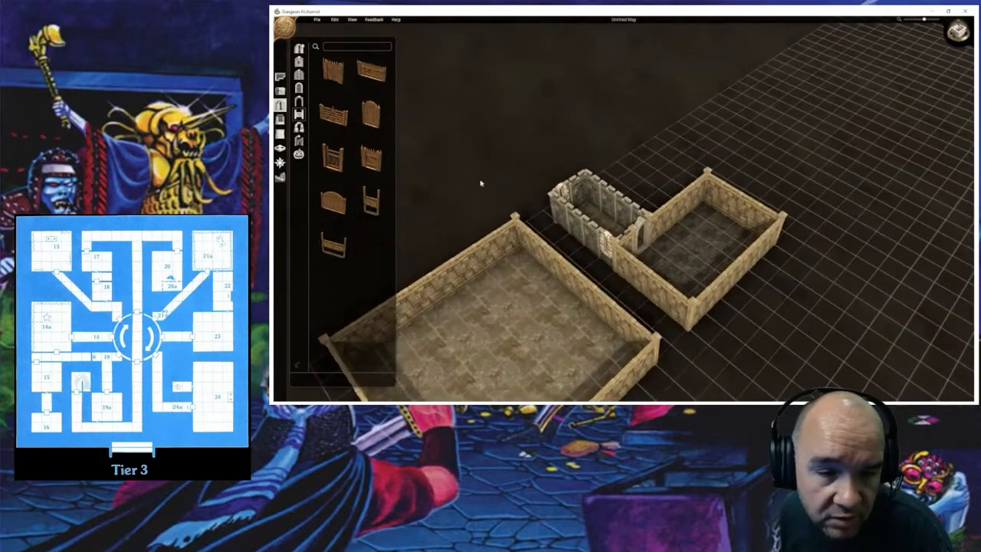
Step: Change all walls of the corridor north of room 17 to a low stone half wall to strip out its windows
{"action": "left_click", "coordinate": [280, 134]}
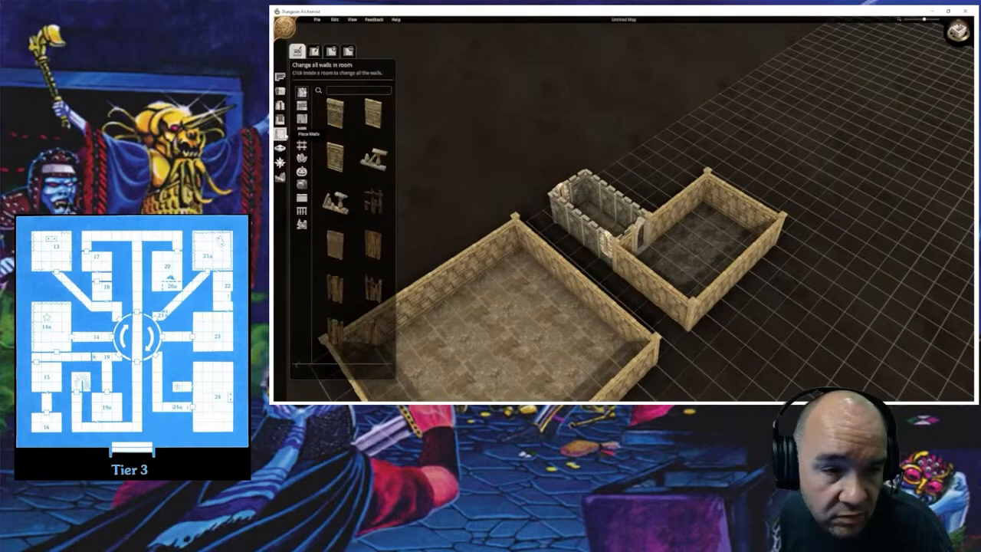
{"action": "left_click", "coordinate": [301, 197]}
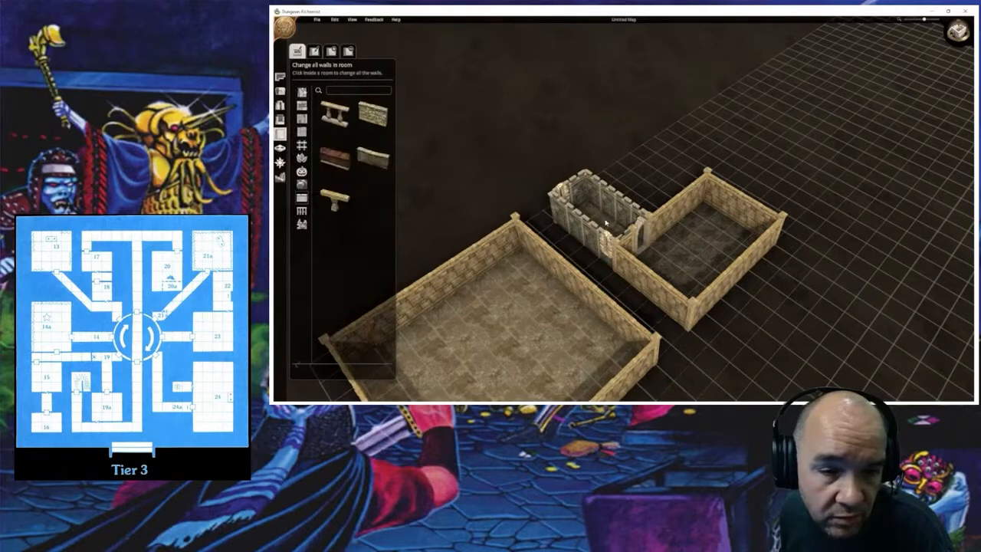
{"action": "left_click", "coordinate": [373, 159]}
{"action": "left_click", "coordinate": [598, 217]}
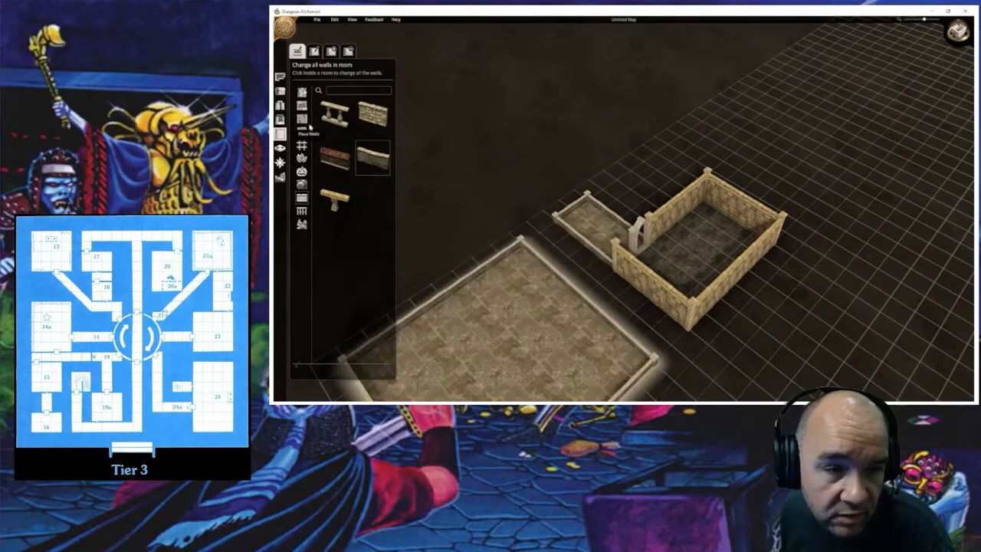
Step: Change the inner walls of the corridor, room 17 and room 13 to the first full-height stone wall style, which has a trimmed upper edge
{"action": "left_click", "coordinate": [302, 92]}
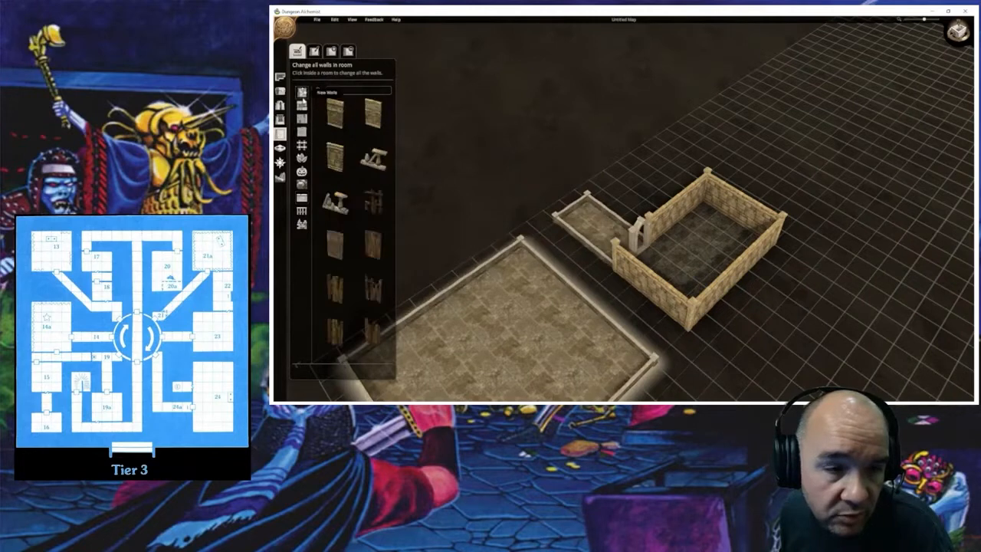
{"action": "left_click", "coordinate": [336, 161]}
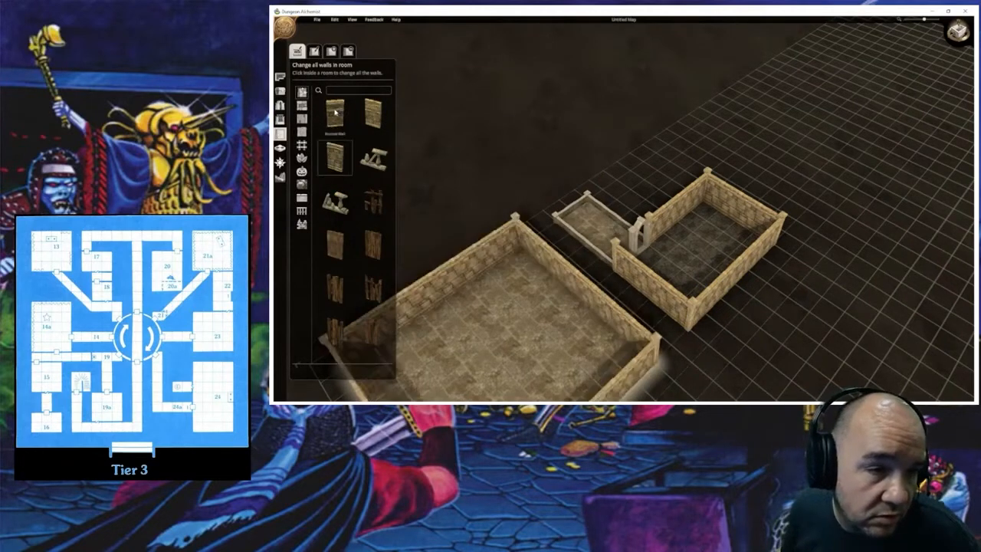
{"action": "left_click", "coordinate": [334, 112]}
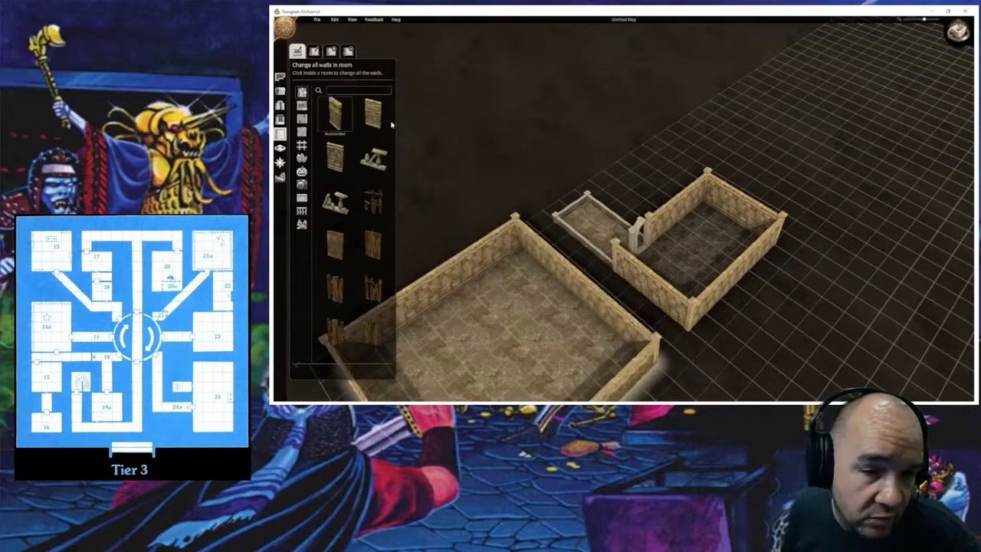
{"action": "left_click", "coordinate": [609, 239]}
{"action": "left_click", "coordinate": [711, 259]}
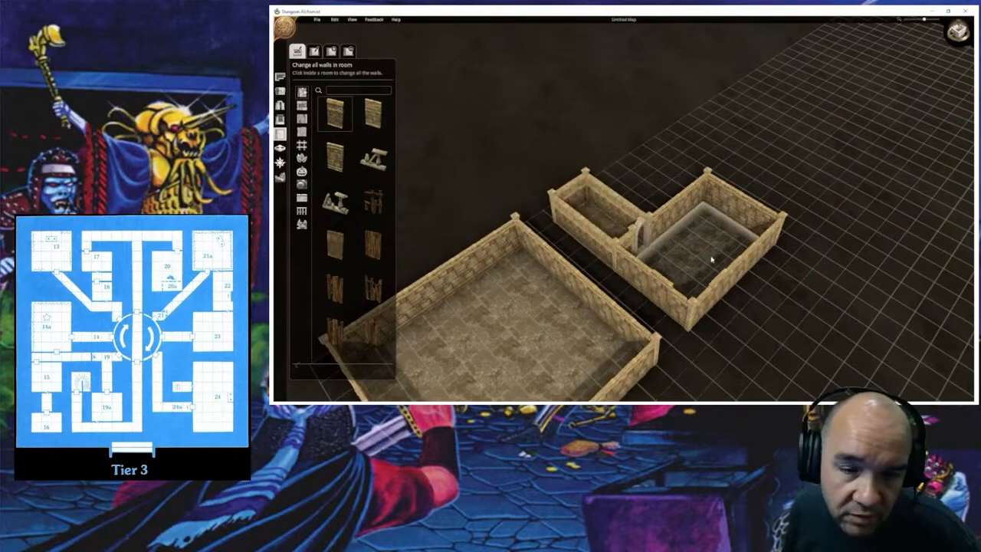
{"action": "left_click", "coordinate": [545, 331]}
Step: Apply the same full-height stone wall style to the outer walls of room 13, room 17 and its corridor
{"action": "middle_click_drag", "start_coordinate": [551, 333], "coordinate": [488, 236]}
{"action": "left_click", "coordinate": [503, 351]}
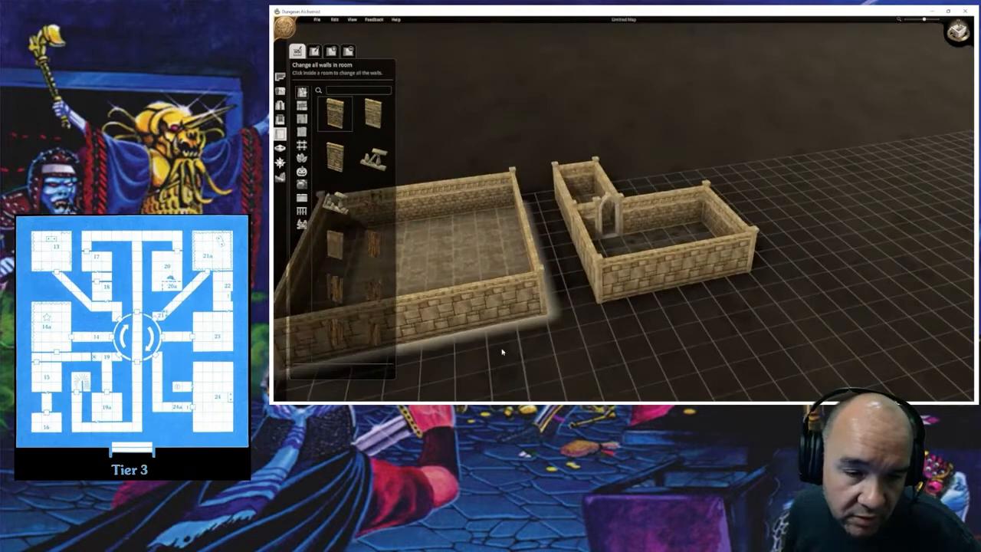
{"action": "left_click", "coordinate": [655, 322]}
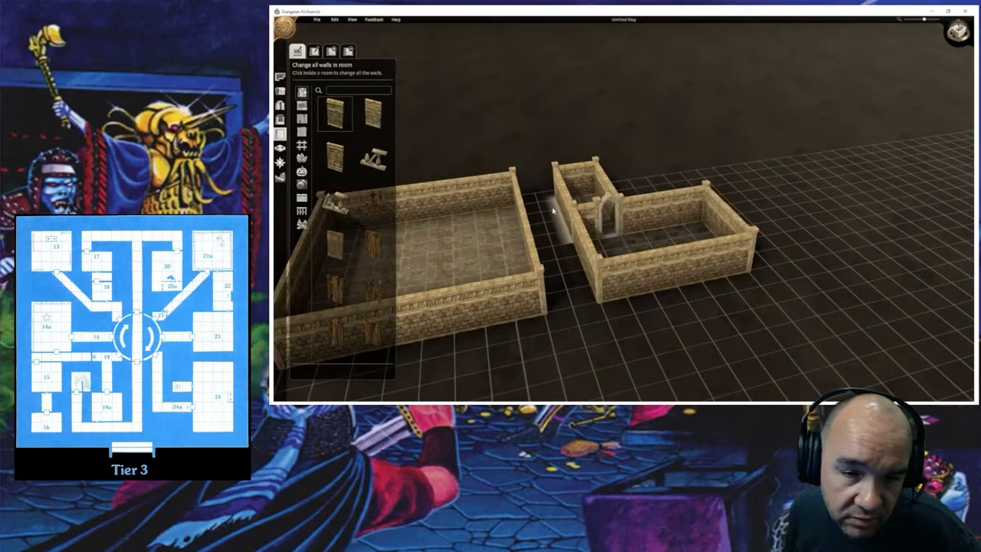
Step: Draw a Castle Hallway corridor 2 tiles wide and about 17 tiles long, running east from the north end of room 17's corridor
{"action": "right_click_drag", "start_coordinate": [589, 204], "coordinate": [623, 274]}
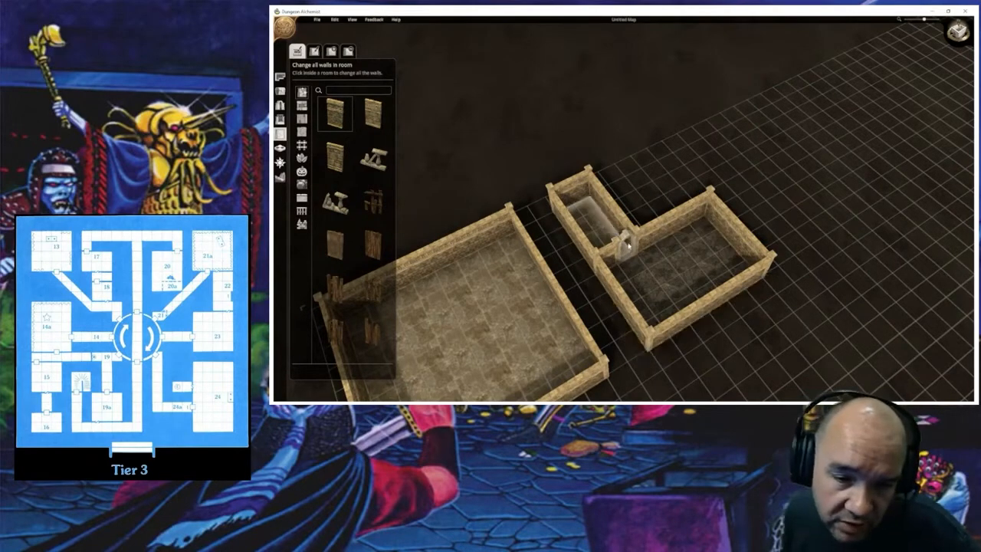
{"action": "middle_click_drag", "start_coordinate": [648, 281], "coordinate": [570, 274]}
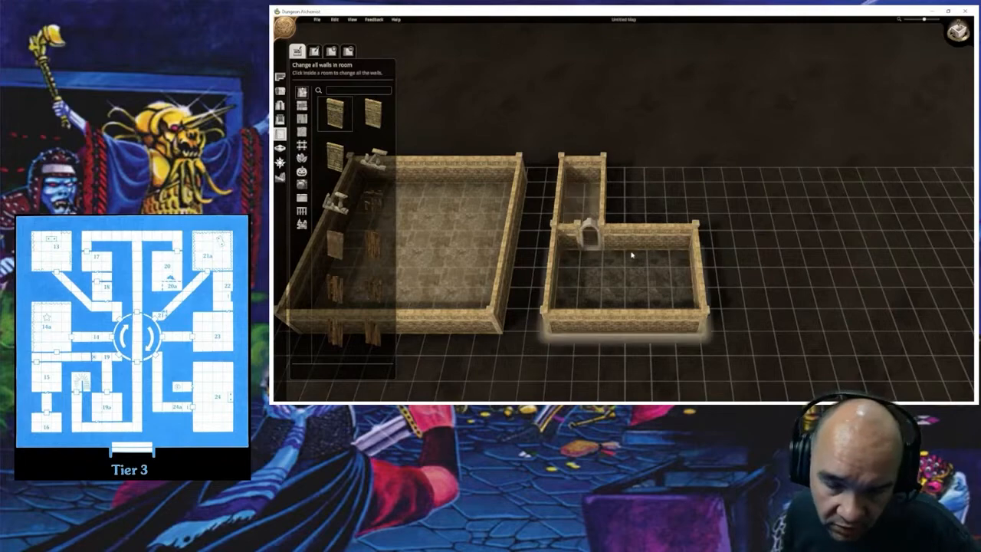
{"action": "middle_click_drag", "start_coordinate": [633, 259], "coordinate": [632, 353]}
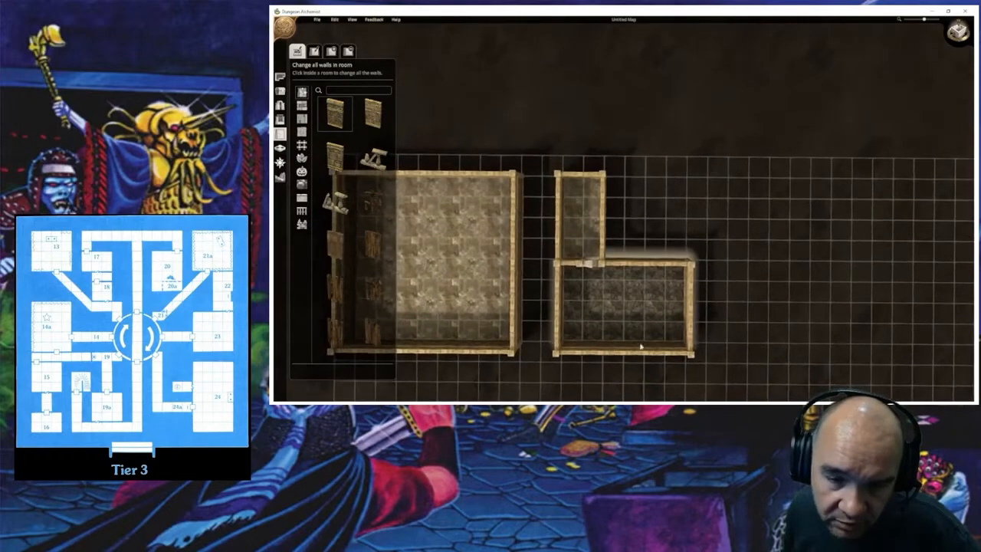
{"action": "middle_click_drag", "start_coordinate": [757, 302], "coordinate": [707, 300]}
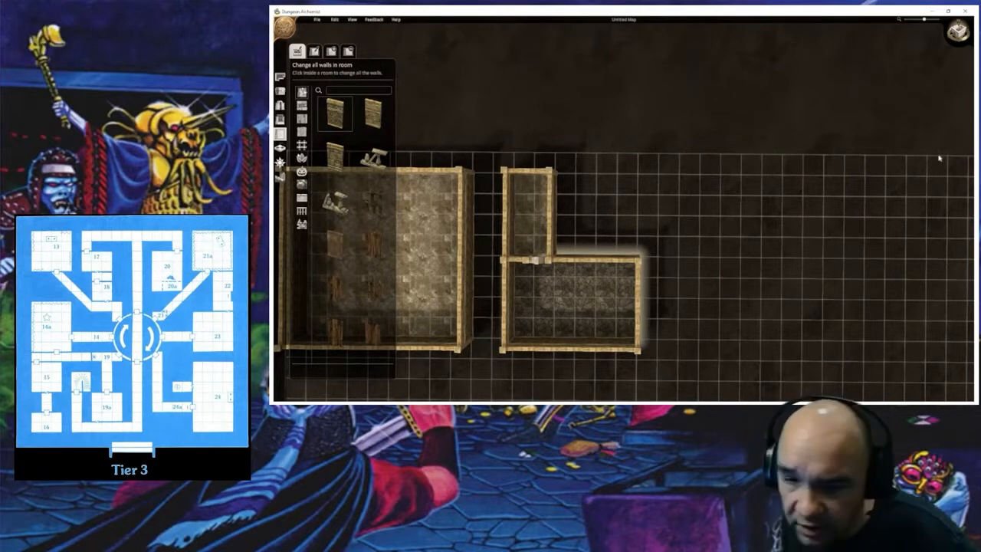
{"action": "scroll", "coordinate": [659, 210], "scroll_direction": "down", "scroll_amount": 1}
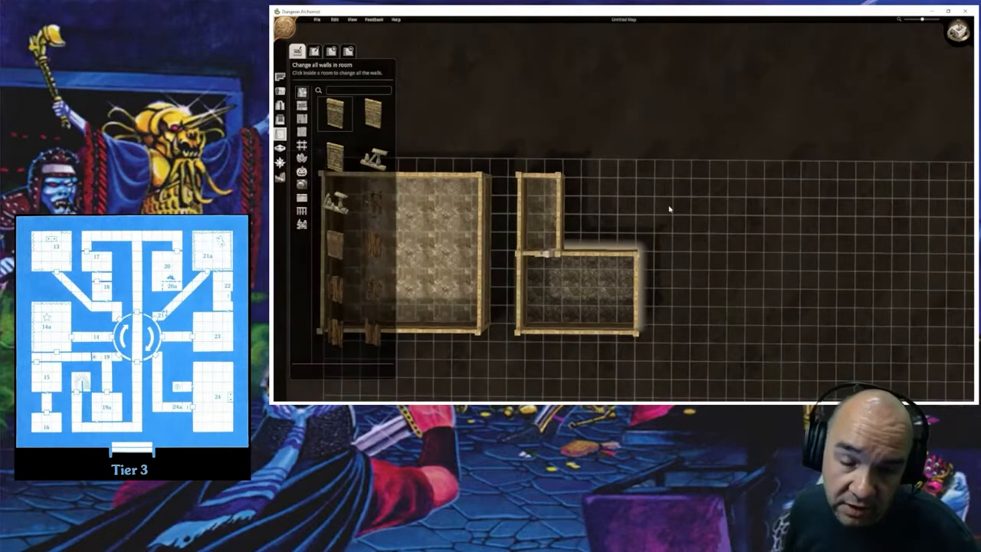
{"action": "middle_click_drag", "start_coordinate": [670, 208], "coordinate": [600, 193]}
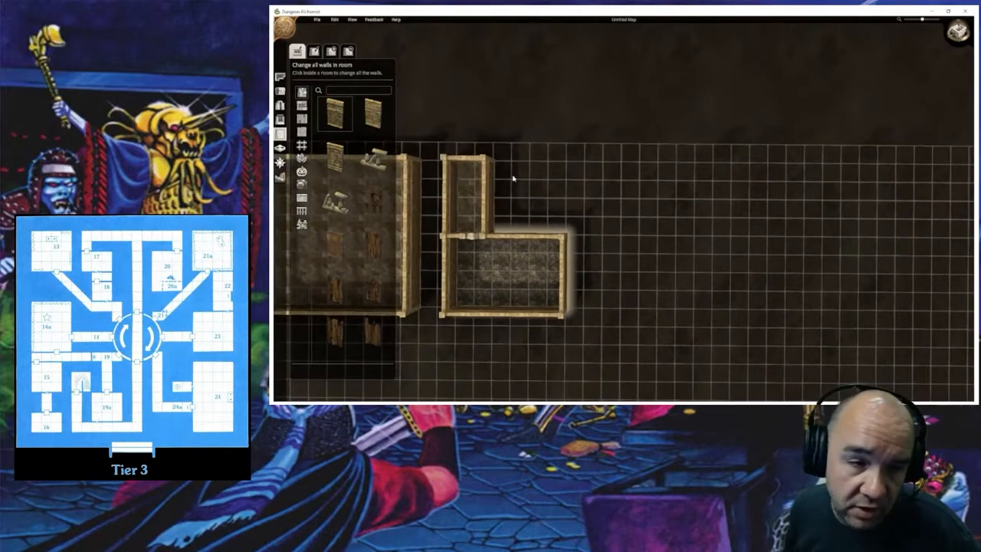
{"action": "left_click", "coordinate": [281, 77]}
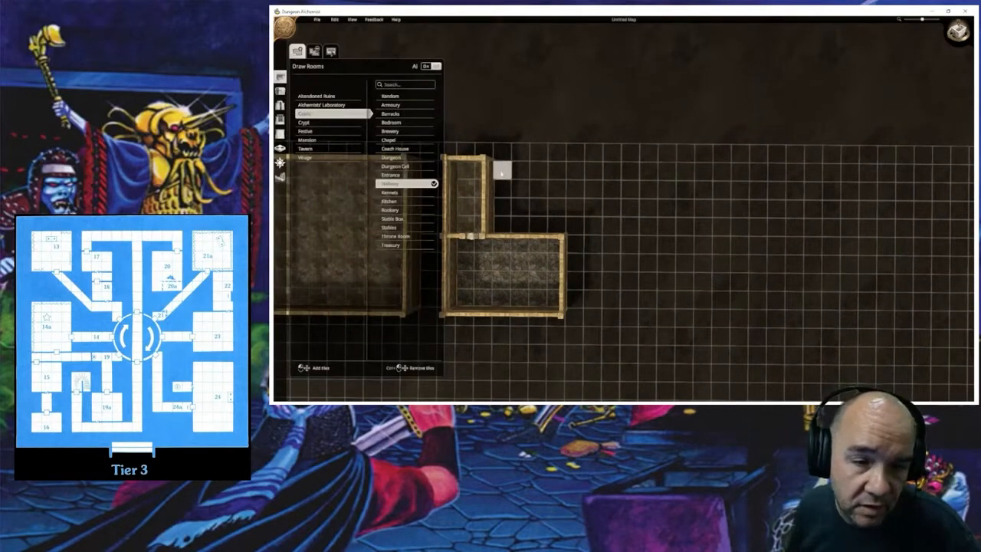
{"action": "left_click_drag", "start_coordinate": [497, 169], "coordinate": [812, 191]}
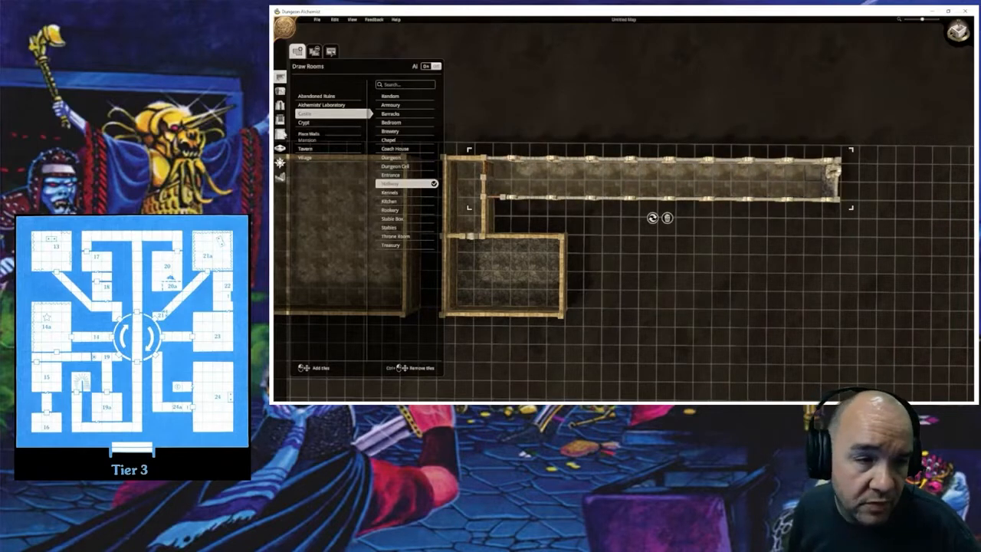
Step: Strip the windows from the long east-west corridor with a low stone half wall, and rebuild its walls in the matching full-height stone style
{"action": "left_click", "coordinate": [280, 134]}
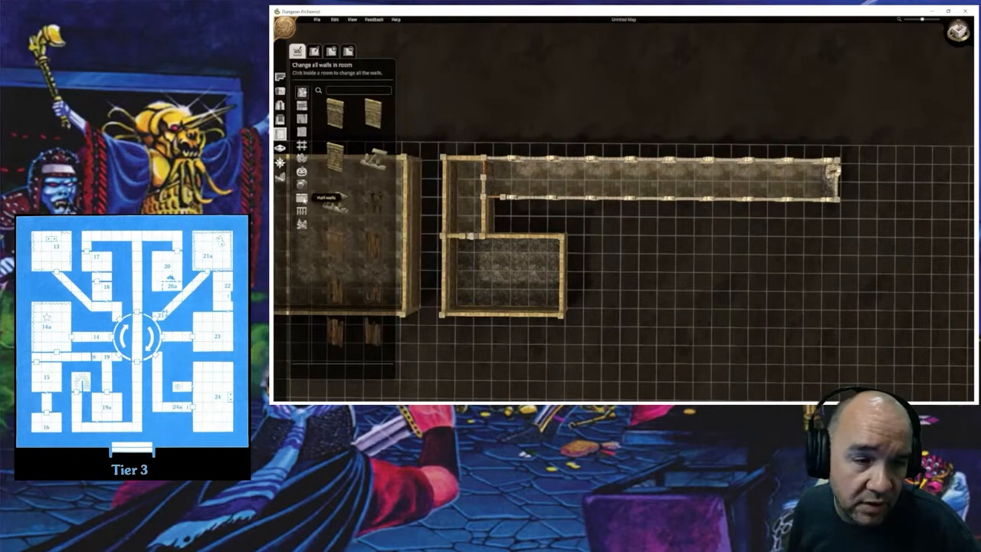
{"action": "left_click", "coordinate": [373, 157]}
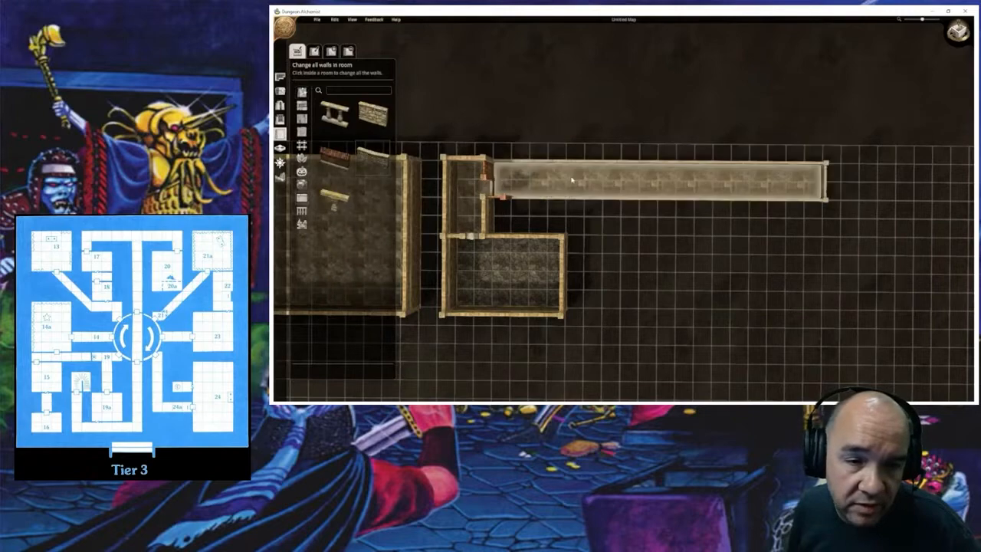
{"action": "left_click", "coordinate": [574, 179]}
{"action": "middle_click_drag", "start_coordinate": [573, 180], "coordinate": [591, 158]}
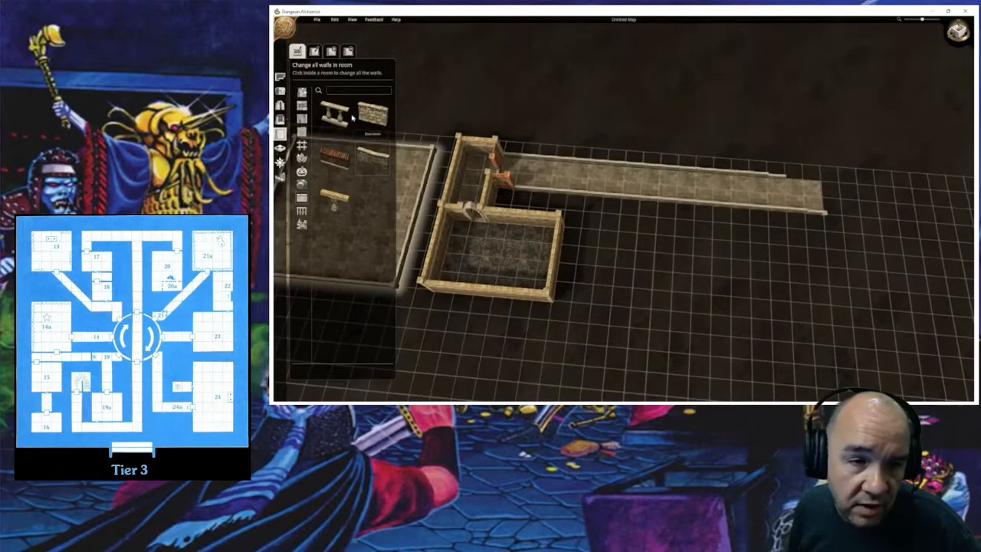
{"action": "left_click", "coordinate": [302, 91]}
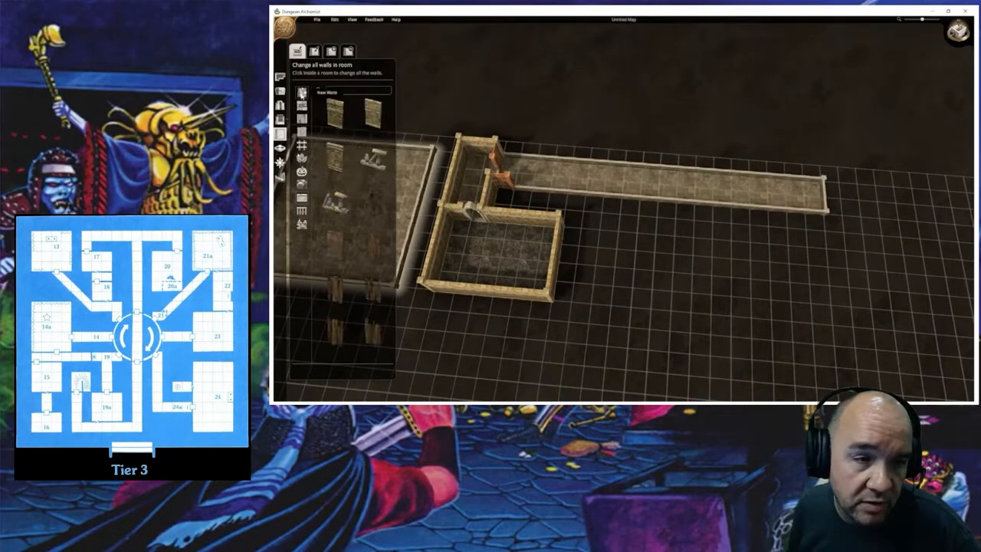
{"action": "left_click", "coordinate": [619, 204]}
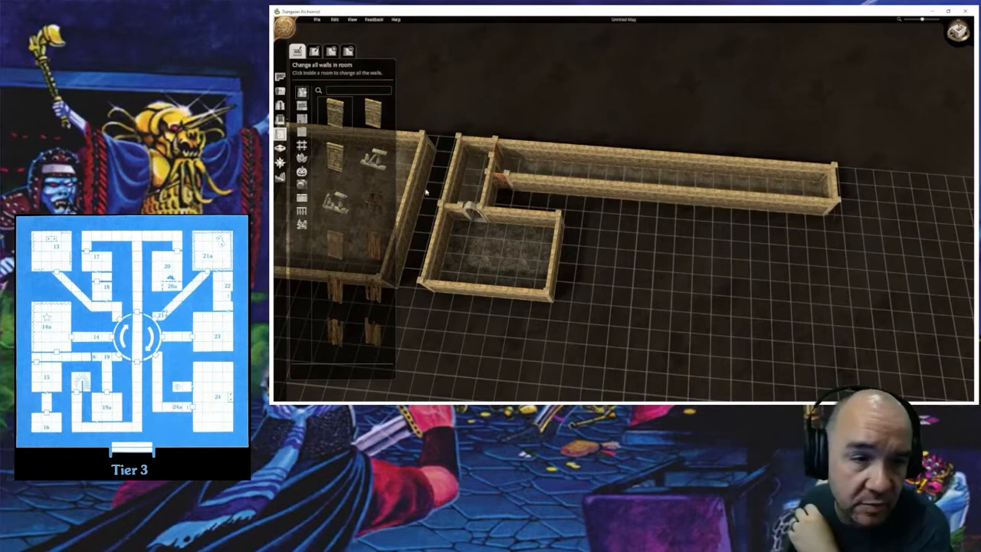
Step: Draw a 2 by 2 tile Castle Hallway section directly south of the long corridor's east end
{"action": "left_click", "coordinate": [280, 77]}
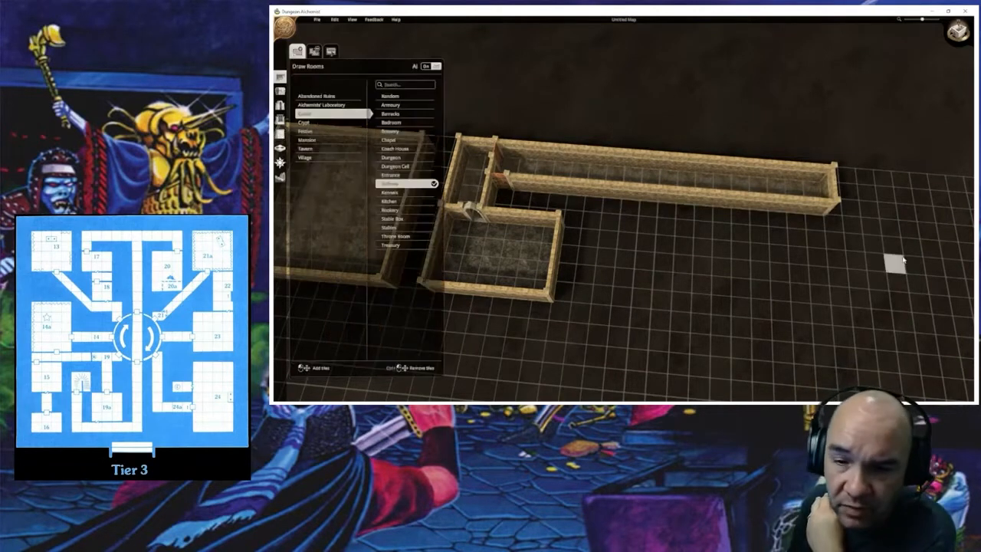
{"action": "left_click_drag", "start_coordinate": [798, 226], "coordinate": [814, 237]}
{"action": "left_click", "coordinate": [807, 231]}
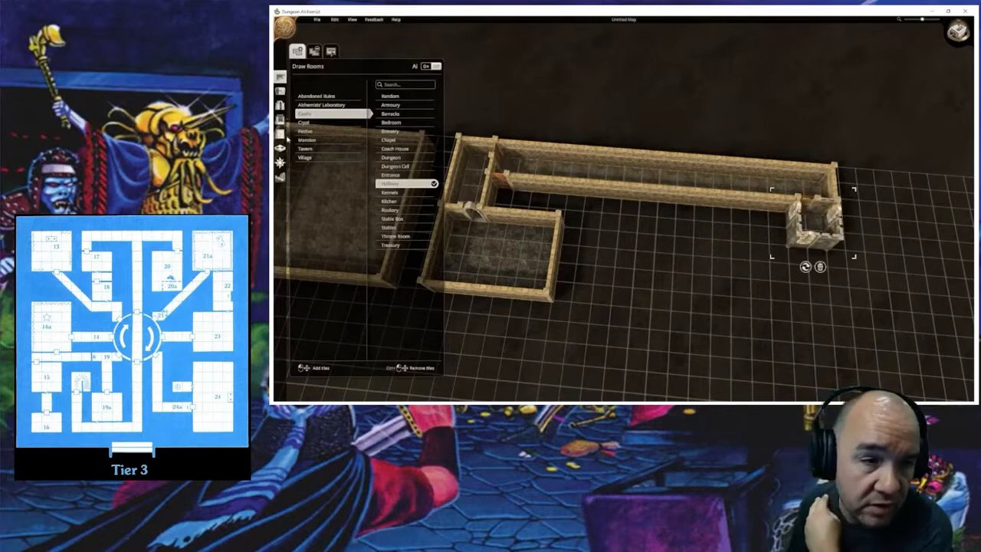
Step: Replace the 2 by 2 hallway section's walls with a low half wall, and rebuild them in the matching full-height stone style
{"action": "left_click", "coordinate": [280, 134]}
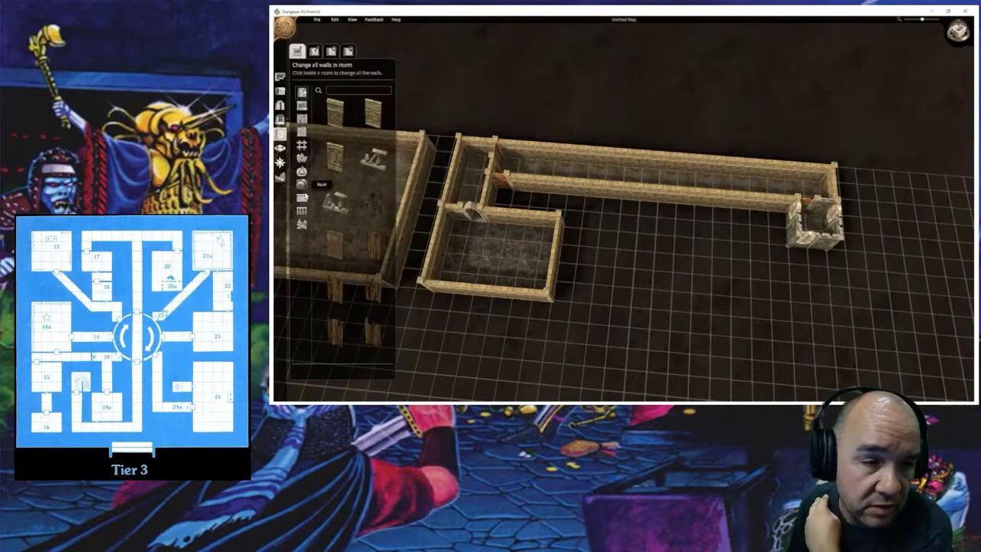
{"action": "left_click", "coordinate": [302, 197]}
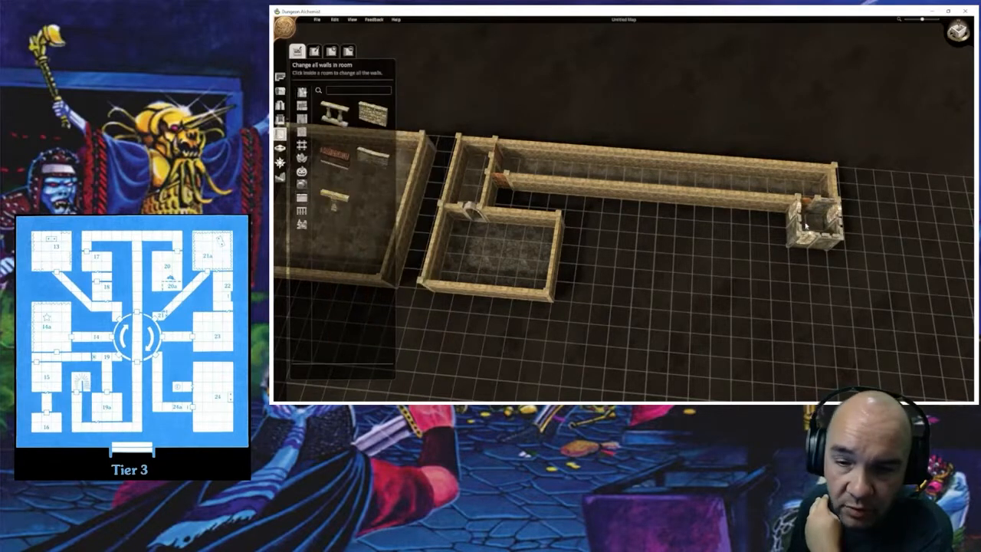
{"action": "left_click", "coordinate": [375, 164]}
{"action": "left_click", "coordinate": [814, 227]}
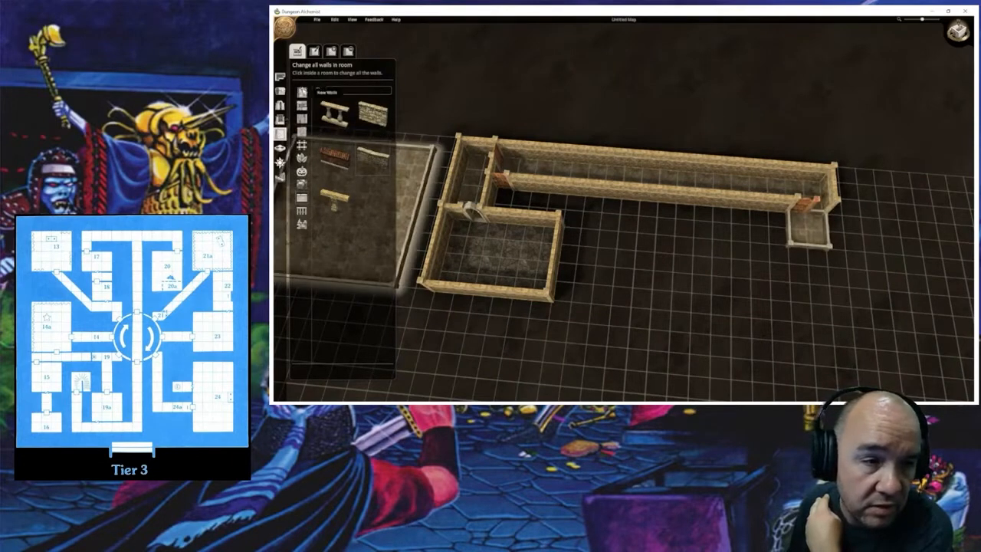
{"action": "left_click", "coordinate": [302, 92]}
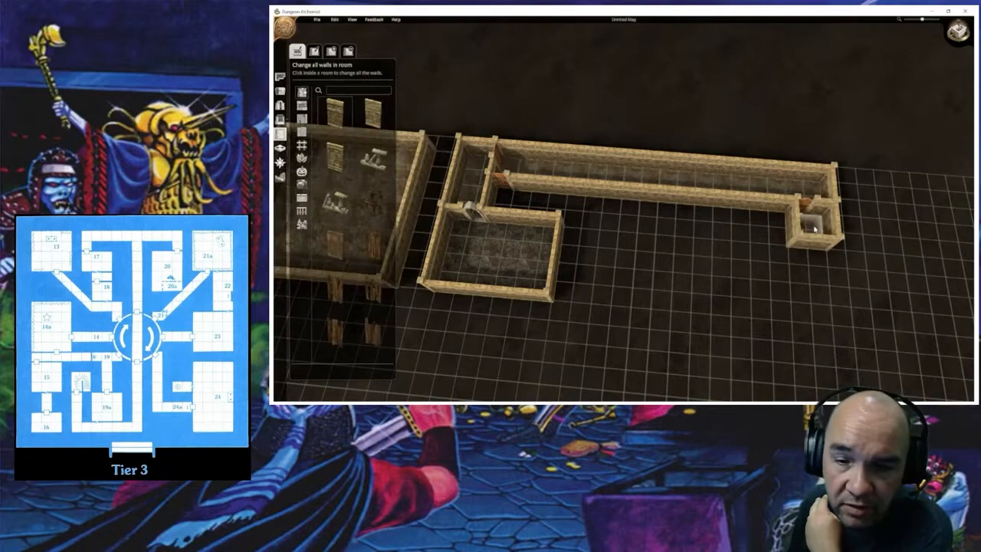
{"action": "left_click", "coordinate": [816, 230]}
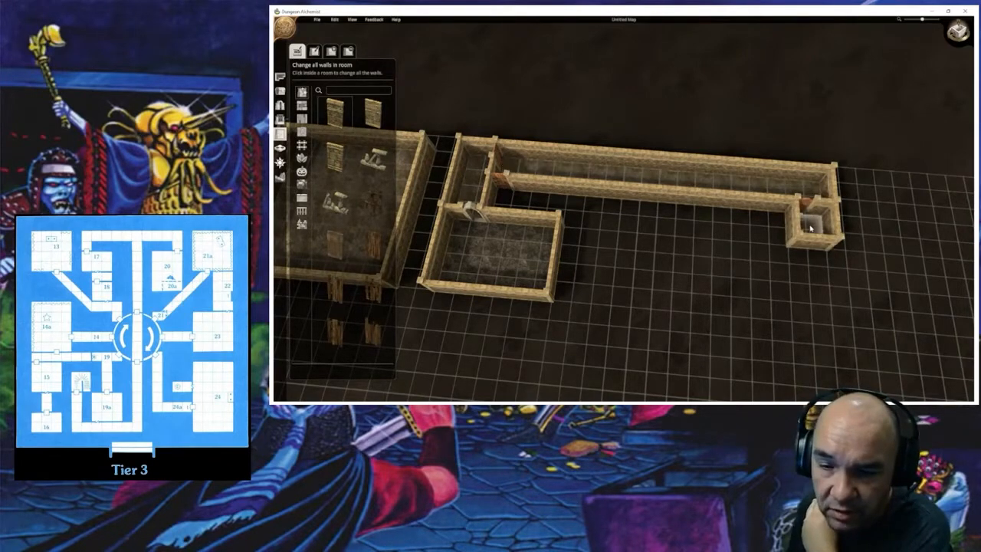
Step: Remove the dividing wall between the long corridor's east end and the 2 by 2 hallway section
{"action": "middle_click_drag", "start_coordinate": [814, 225], "coordinate": [817, 269]}
{"action": "right_click_drag", "start_coordinate": [824, 252], "coordinate": [623, 261]}
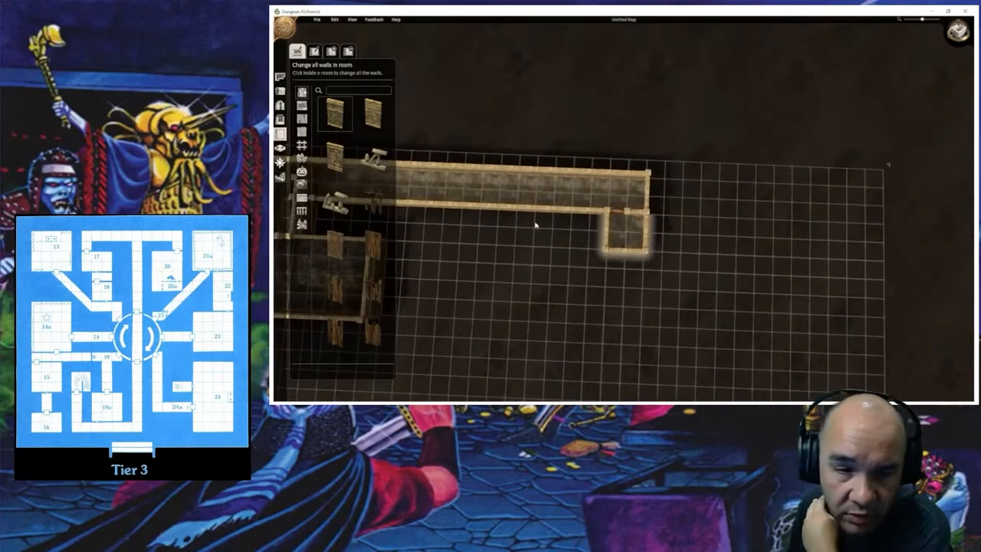
{"action": "left_click", "coordinate": [279, 107]}
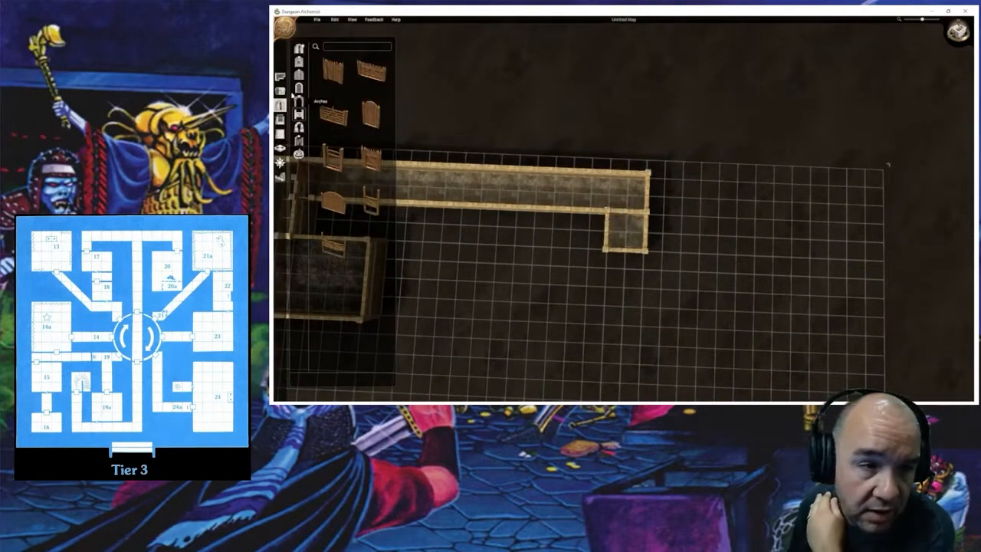
{"action": "left_click", "coordinate": [280, 134]}
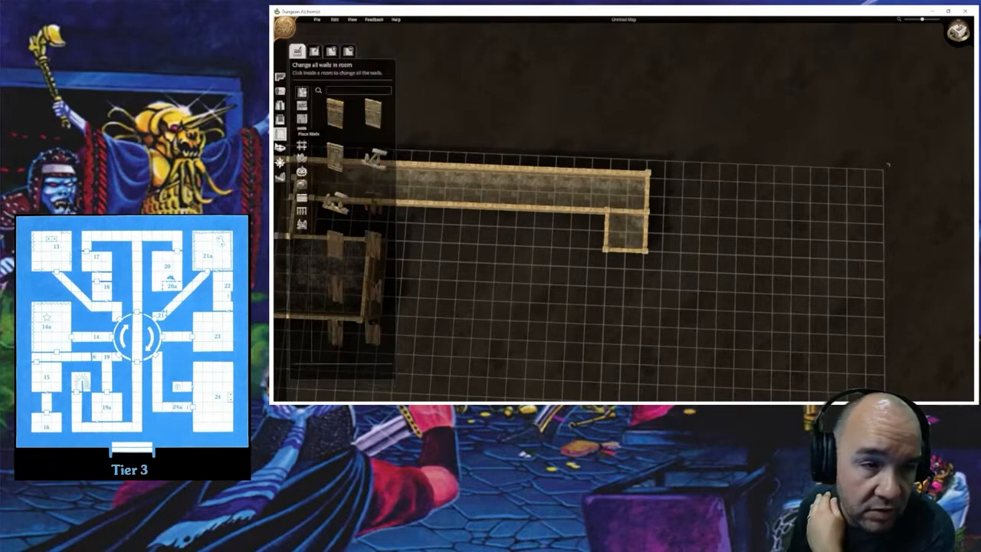
{"action": "left_click", "coordinate": [348, 51]}
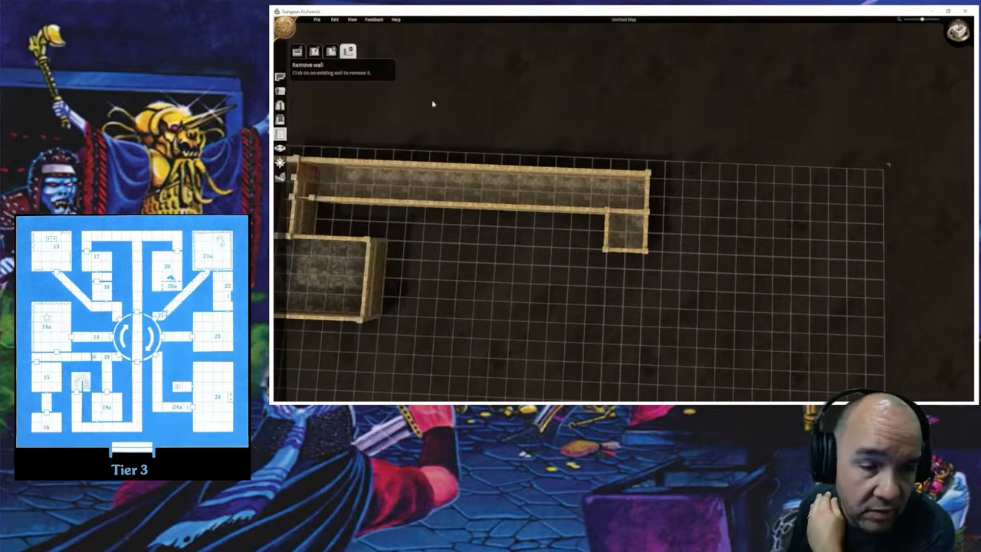
{"action": "left_click", "coordinate": [629, 212]}
{"action": "left_click", "coordinate": [622, 215]}
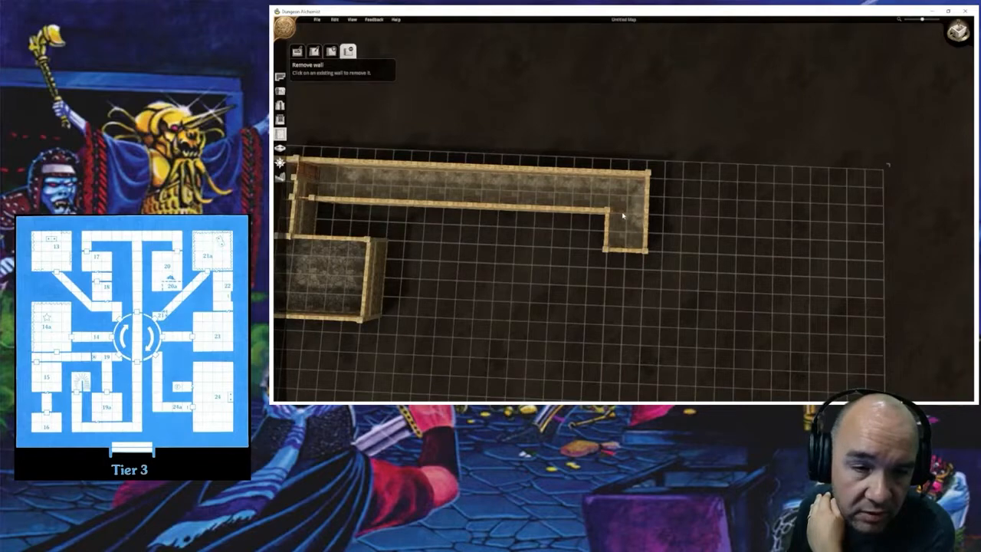
Step: Repave the whole floor of room 13, the large square room, with the tan stone block tile from the stone floor tiles
{"action": "middle_click_drag", "start_coordinate": [475, 289], "coordinate": [784, 276]}
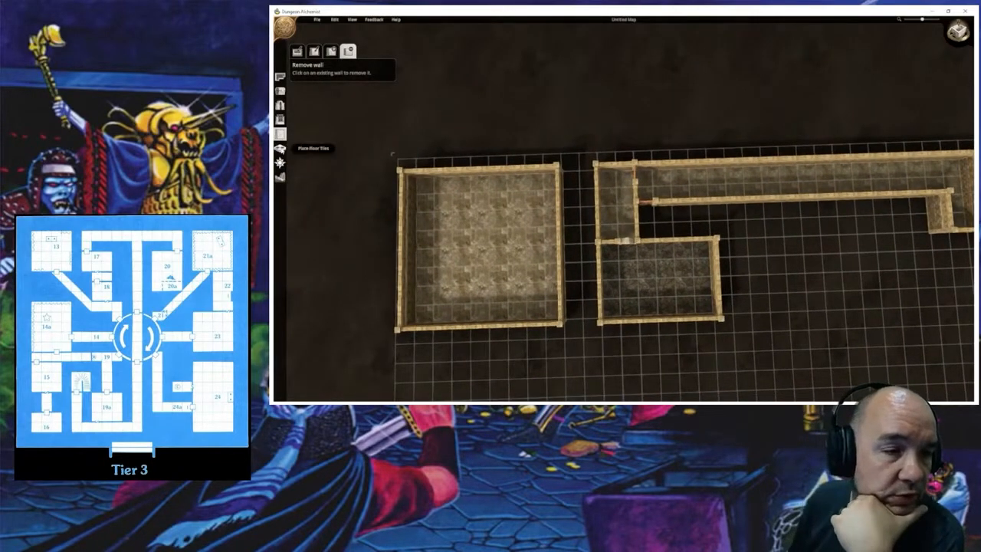
{"action": "left_click", "coordinate": [279, 148]}
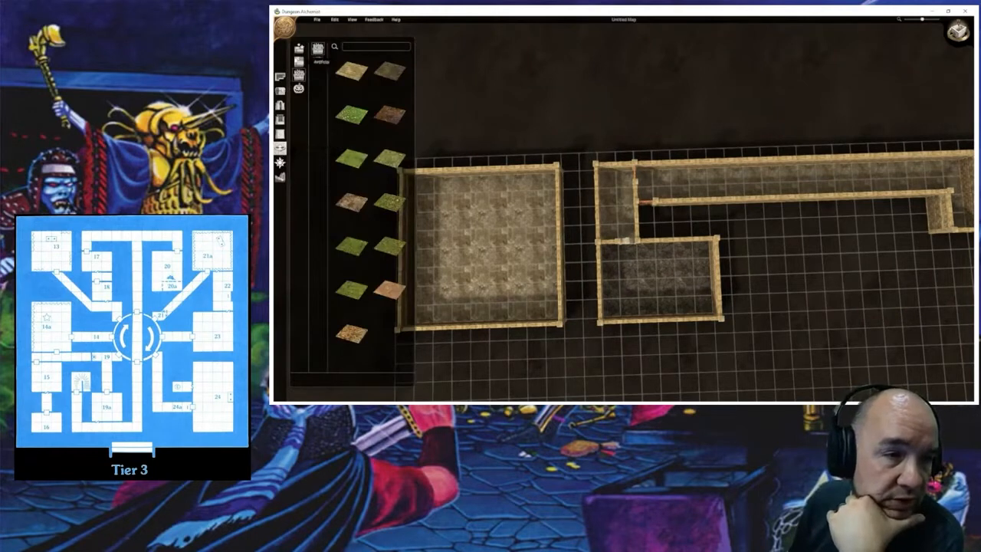
{"action": "left_click", "coordinate": [299, 62]}
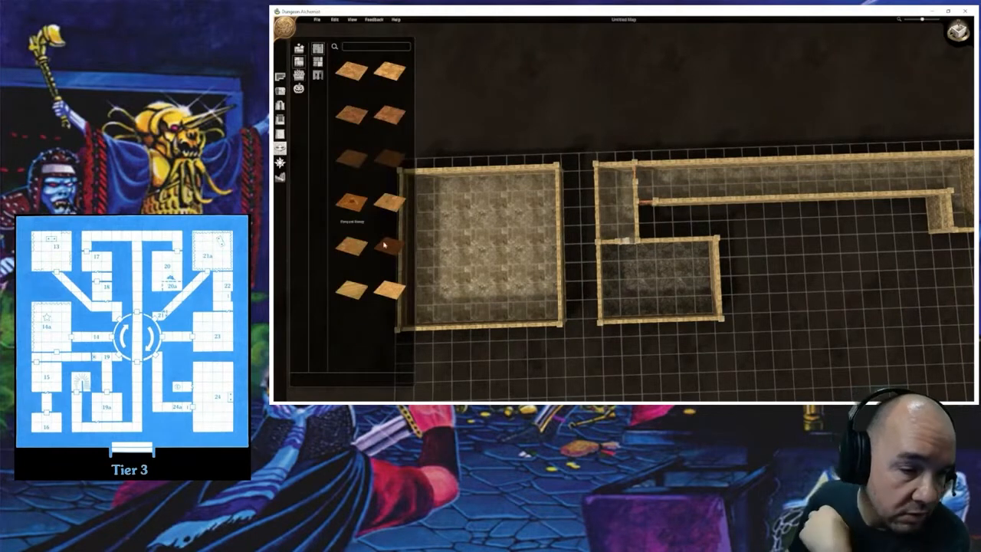
{"action": "left_click", "coordinate": [317, 61]}
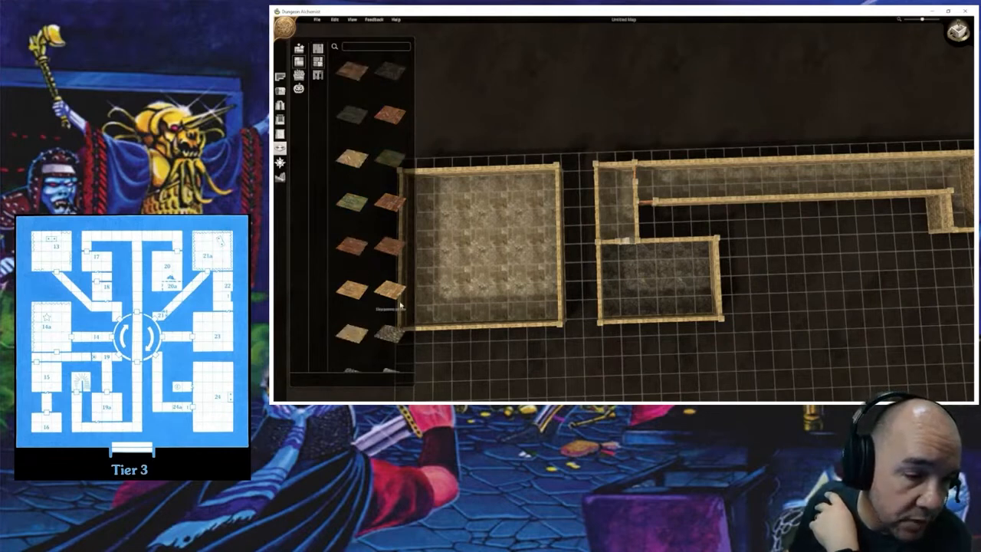
{"action": "scroll", "coordinate": [387, 296], "scroll_direction": "down", "scroll_amount": 3}
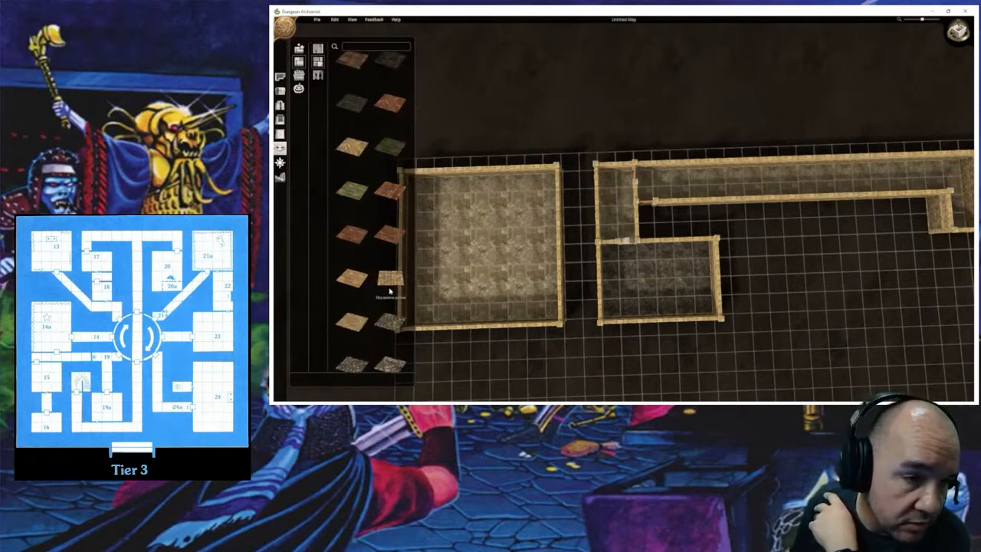
{"action": "scroll", "coordinate": [383, 296], "scroll_direction": "down", "scroll_amount": 5}
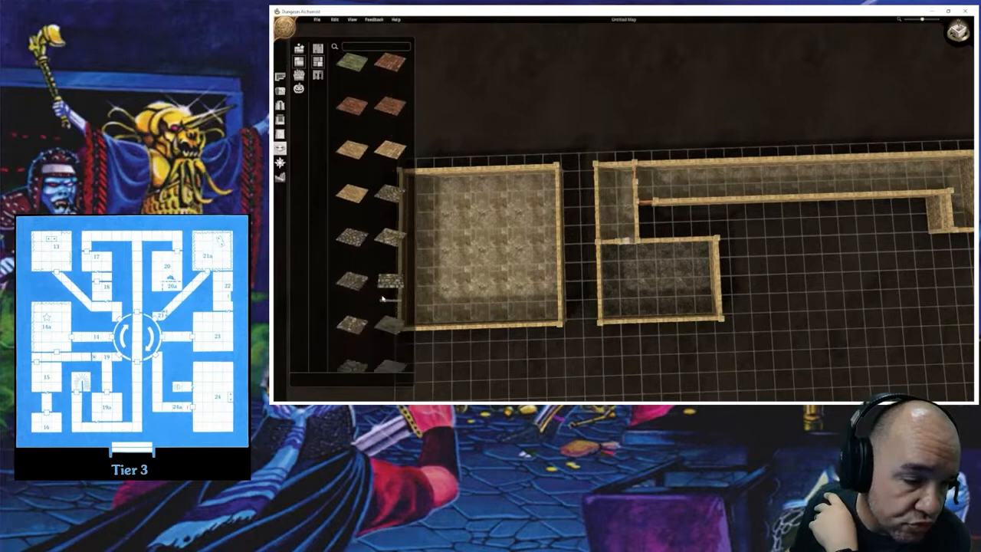
{"action": "scroll", "coordinate": [383, 303], "scroll_direction": "down", "scroll_amount": 5}
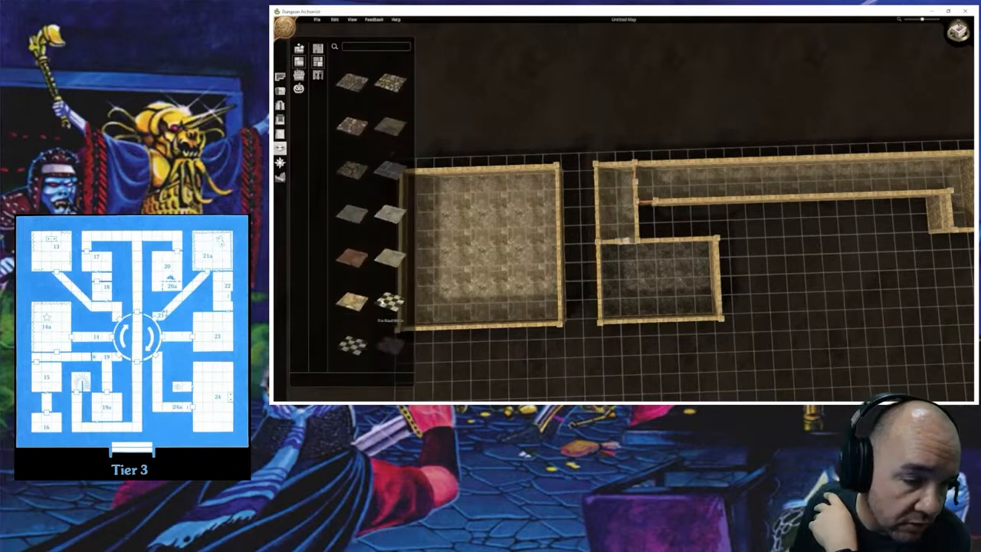
{"action": "left_click", "coordinate": [354, 279]}
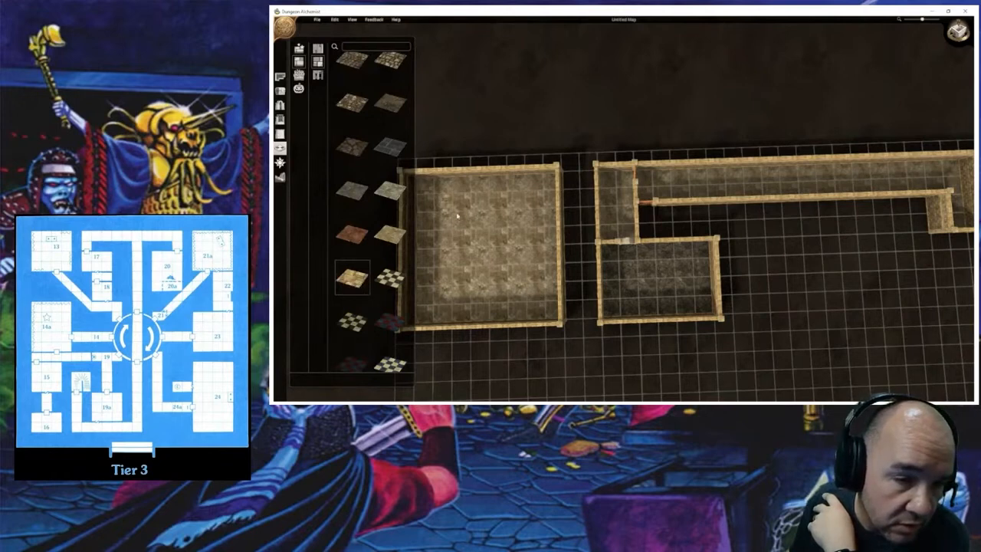
{"action": "left_click", "coordinate": [364, 285]}
{"action": "left_click", "coordinate": [389, 281]}
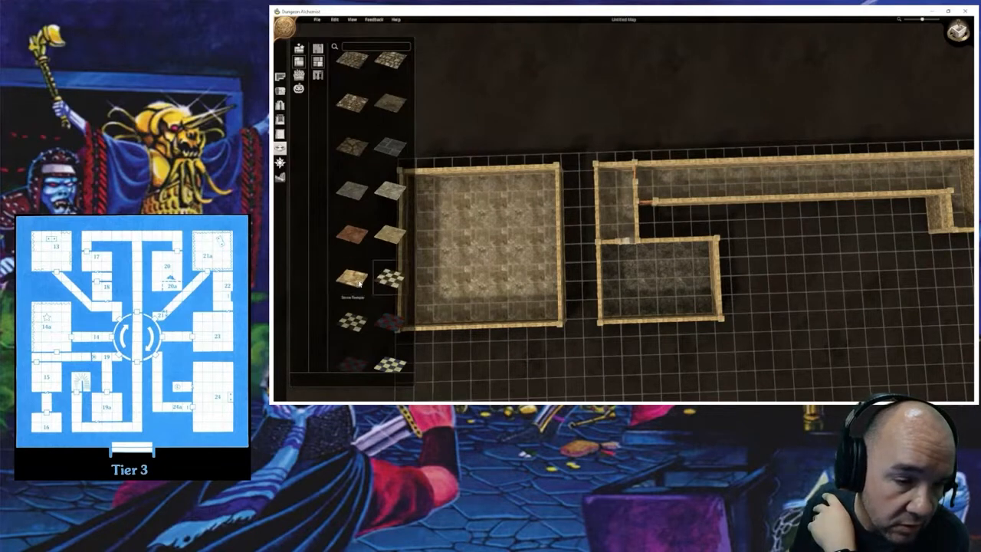
{"action": "left_click", "coordinate": [352, 280]}
{"action": "left_click", "coordinate": [541, 186]}
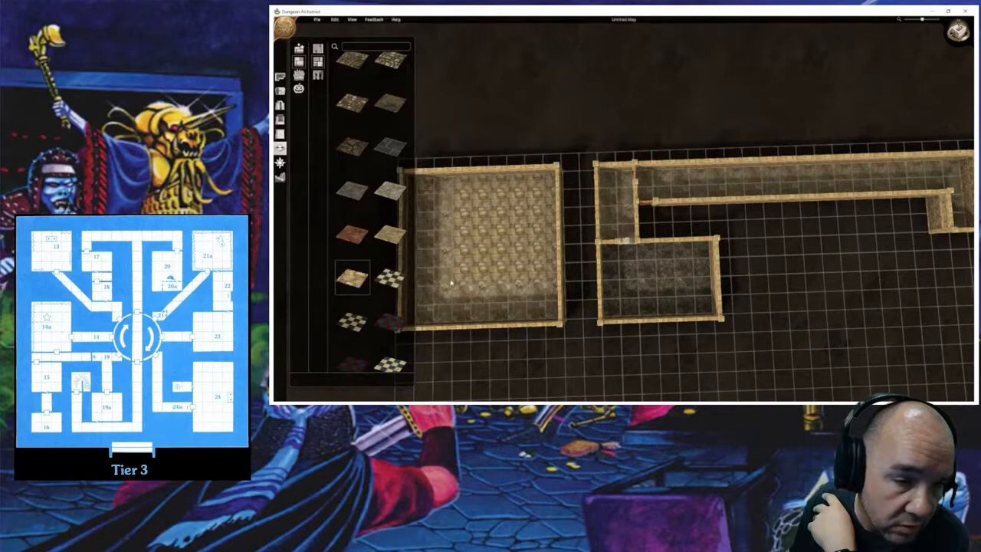
{"action": "left_click", "coordinate": [430, 311]}
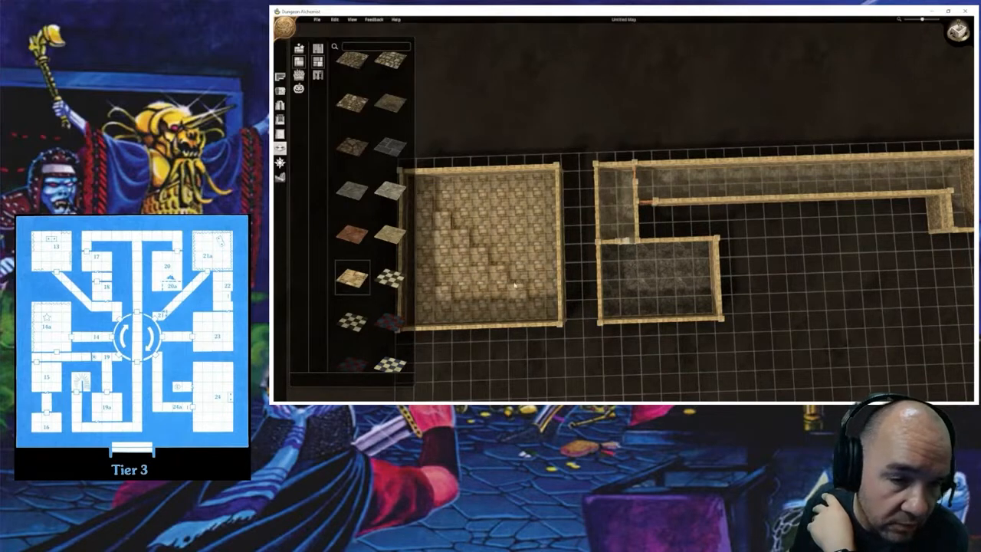
Step: Repave room 17, its short corridor and the long east-west corridor with the same tan stone block tile
{"action": "left_click", "coordinate": [622, 197]}
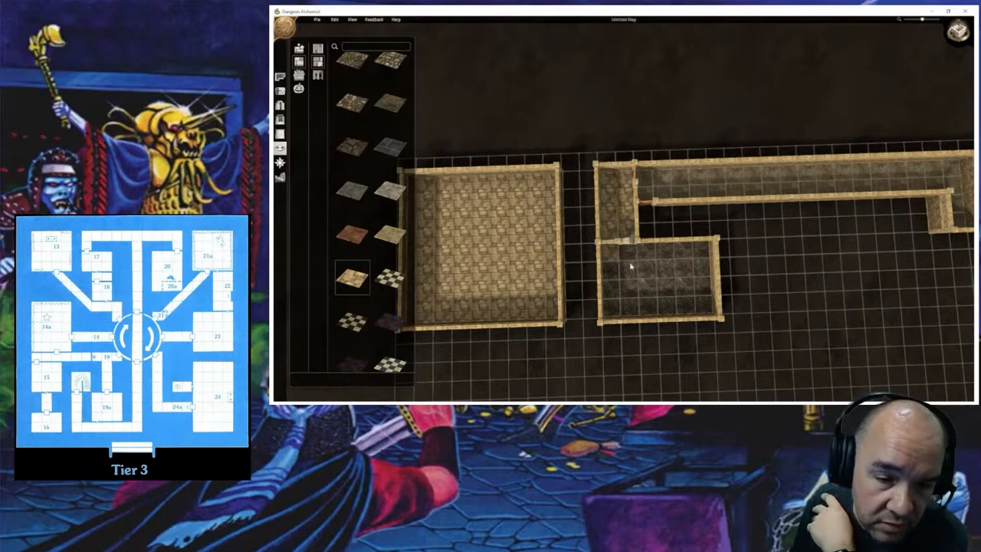
{"action": "left_click", "coordinate": [630, 266]}
{"action": "middle_click_drag", "start_coordinate": [814, 263], "coordinate": [808, 245]}
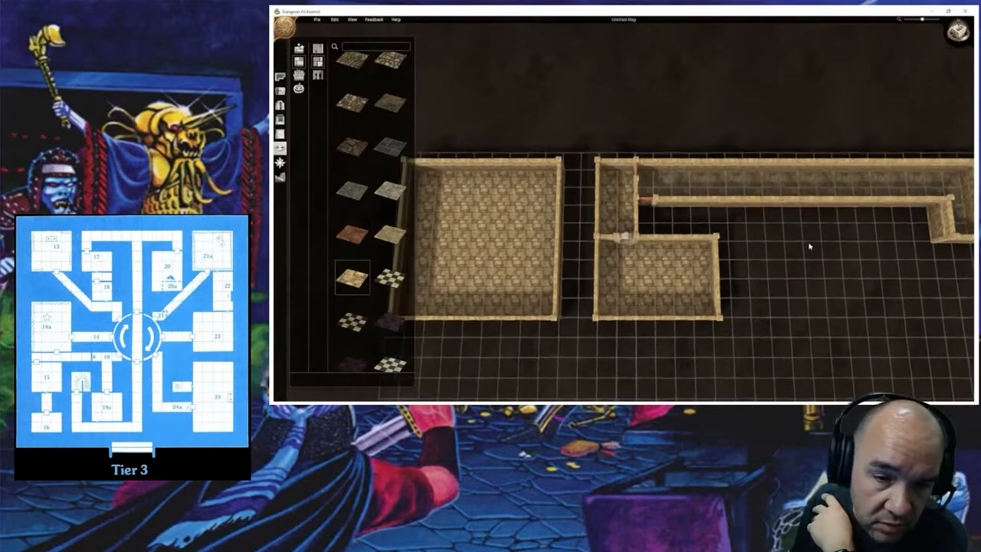
{"action": "right_click_drag", "start_coordinate": [819, 245], "coordinate": [707, 273]}
{"action": "left_click_drag", "start_coordinate": [537, 213], "coordinate": [839, 224]}
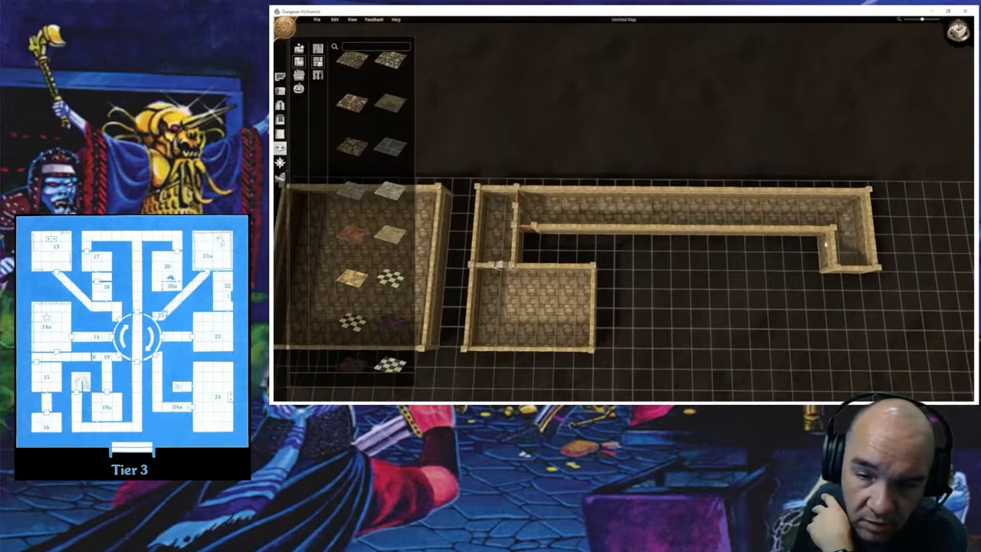
Step: Draw room 20 as a Castle Hallway 6 tiles wide and 8 tiles long, directly south of the corridor's east end section
{"action": "right_click_drag", "start_coordinate": [842, 225], "coordinate": [647, 259]}
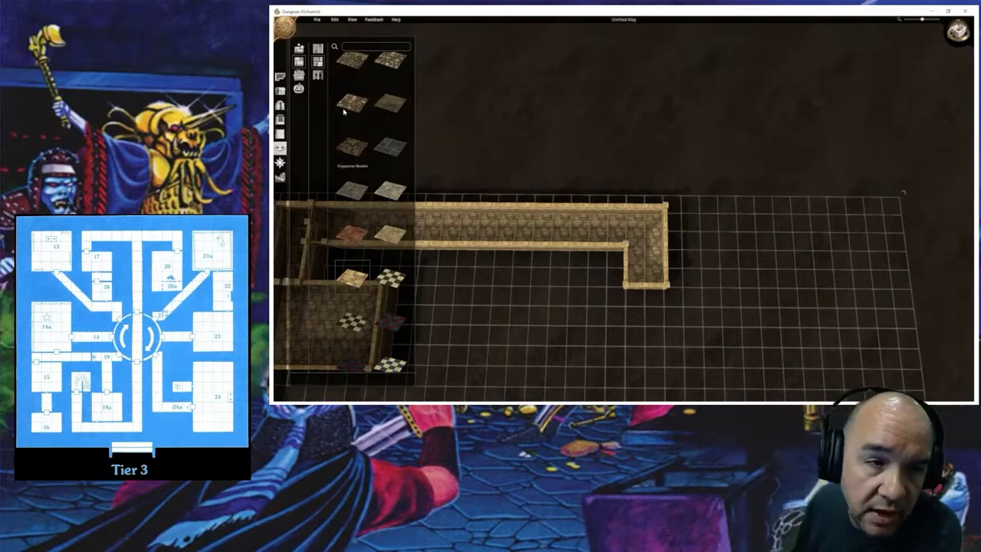
{"action": "left_click", "coordinate": [279, 78]}
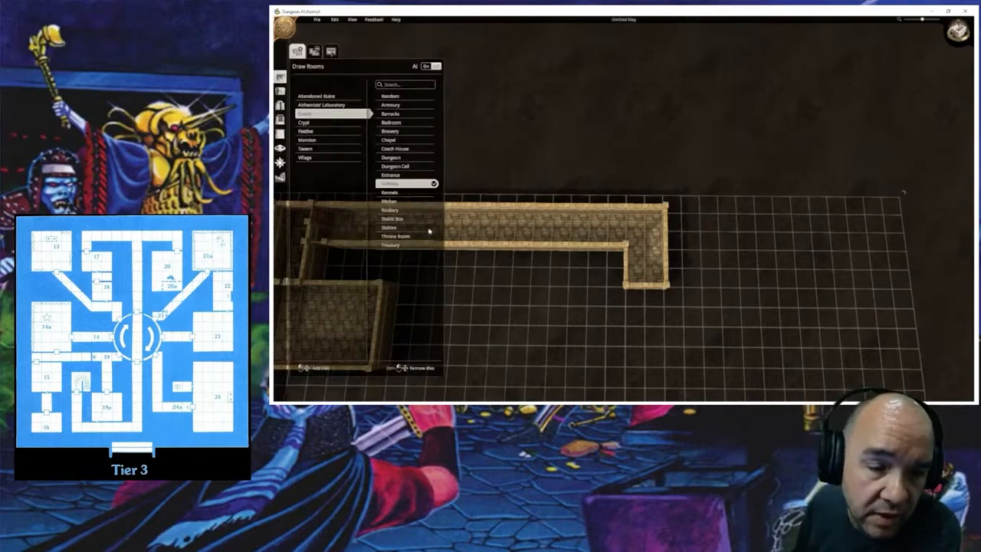
{"action": "right_click_drag", "start_coordinate": [616, 297], "coordinate": [632, 158]}
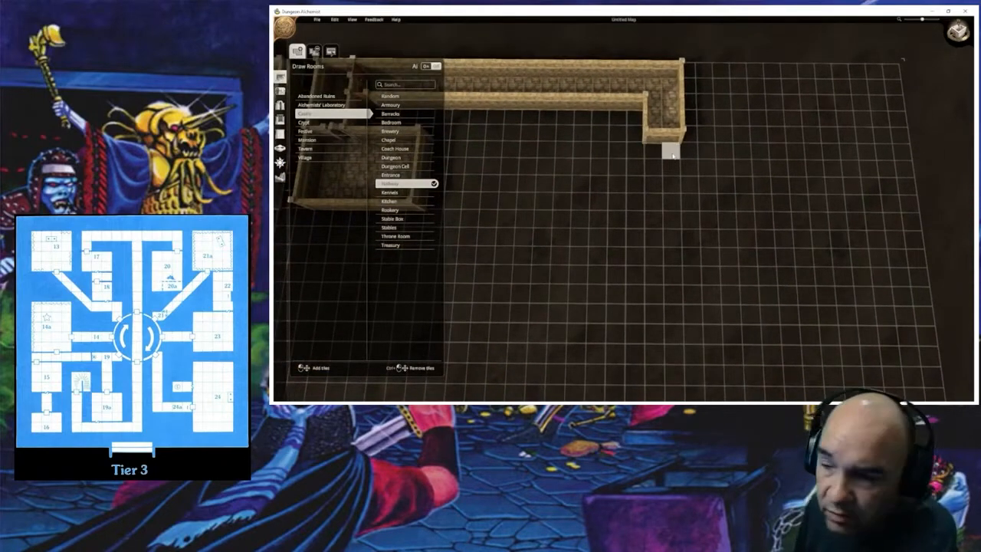
{"action": "left_click_drag", "start_coordinate": [673, 156], "coordinate": [577, 274]}
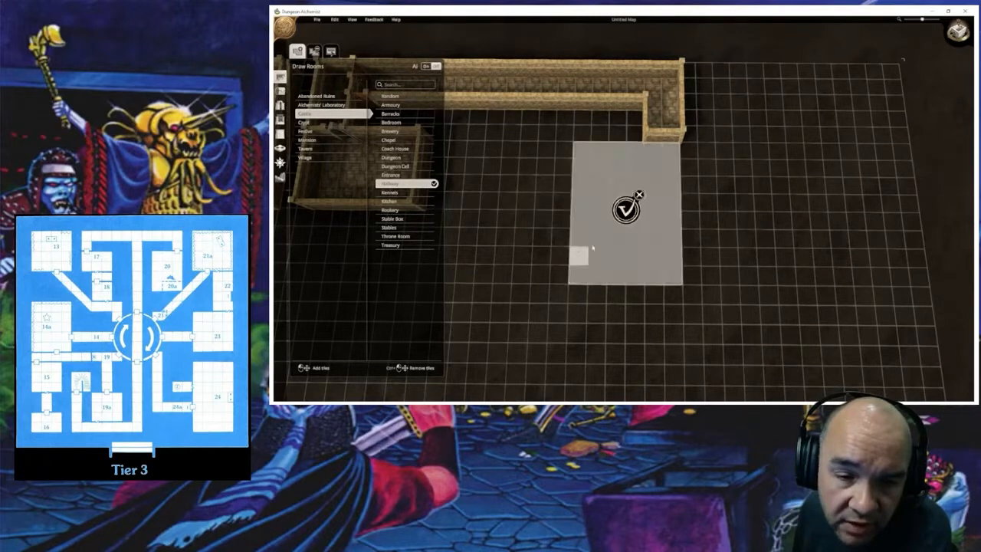
{"action": "left_click", "coordinate": [626, 209]}
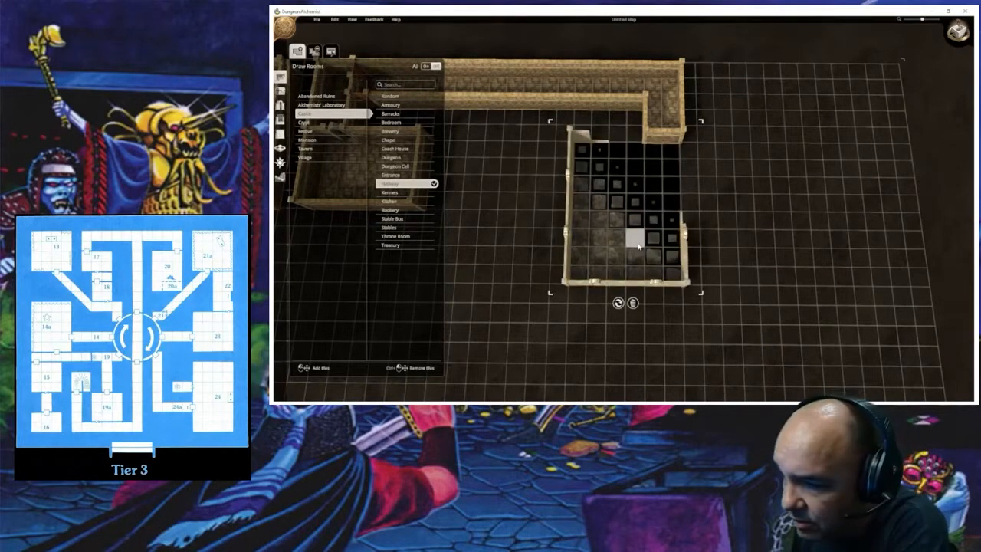
Step: Strip the windows from room 20 with a low half wall, and rebuild its walls in the matching full-height stone style
{"action": "middle_click_drag", "start_coordinate": [604, 223], "coordinate": [605, 162]}
{"action": "left_click", "coordinate": [280, 134]}
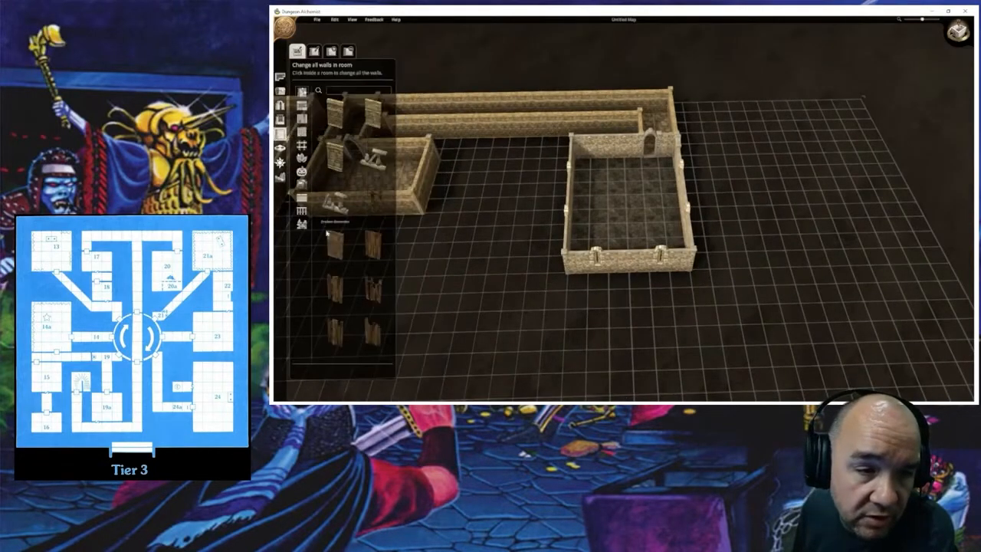
{"action": "left_click", "coordinate": [302, 198]}
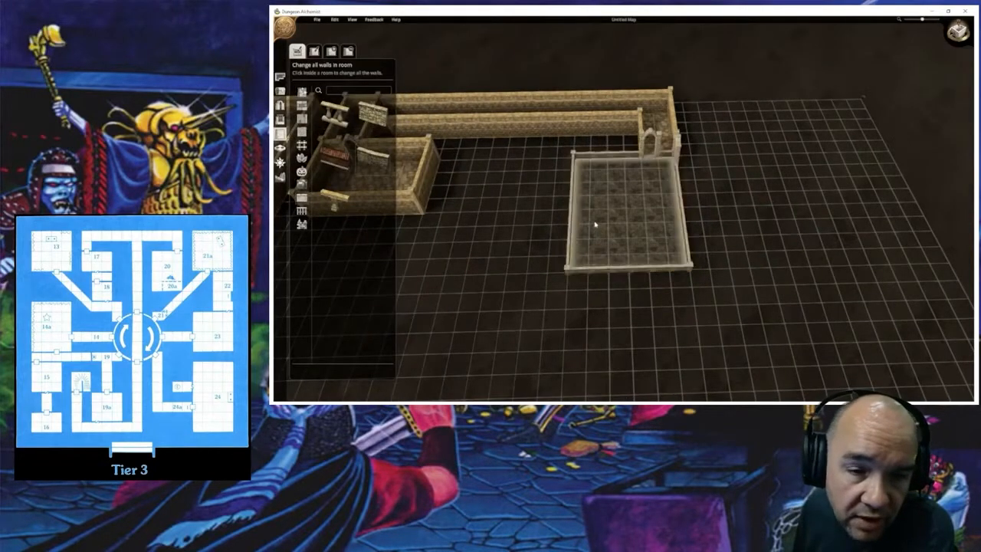
{"action": "left_click", "coordinate": [591, 226]}
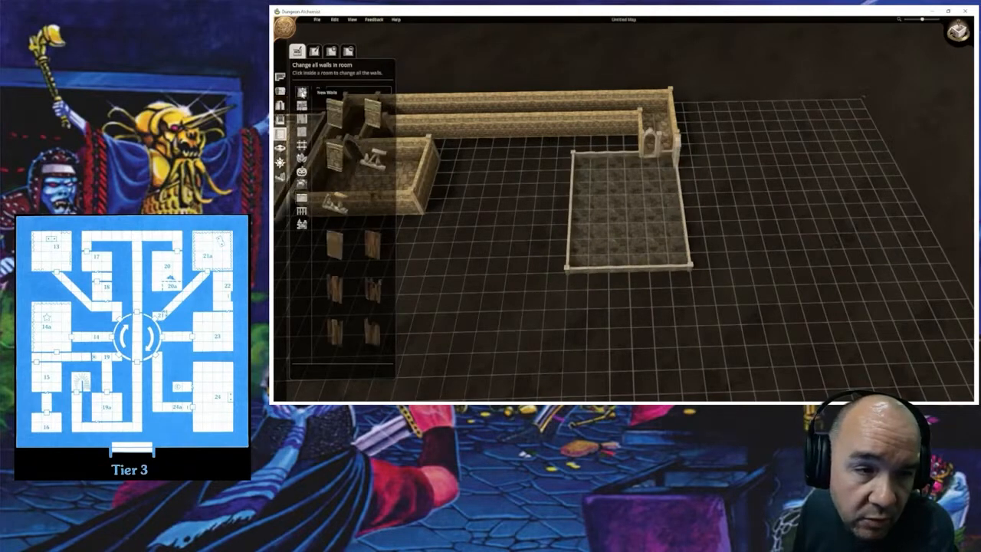
{"action": "left_click", "coordinate": [335, 110]}
{"action": "left_click", "coordinate": [606, 217]}
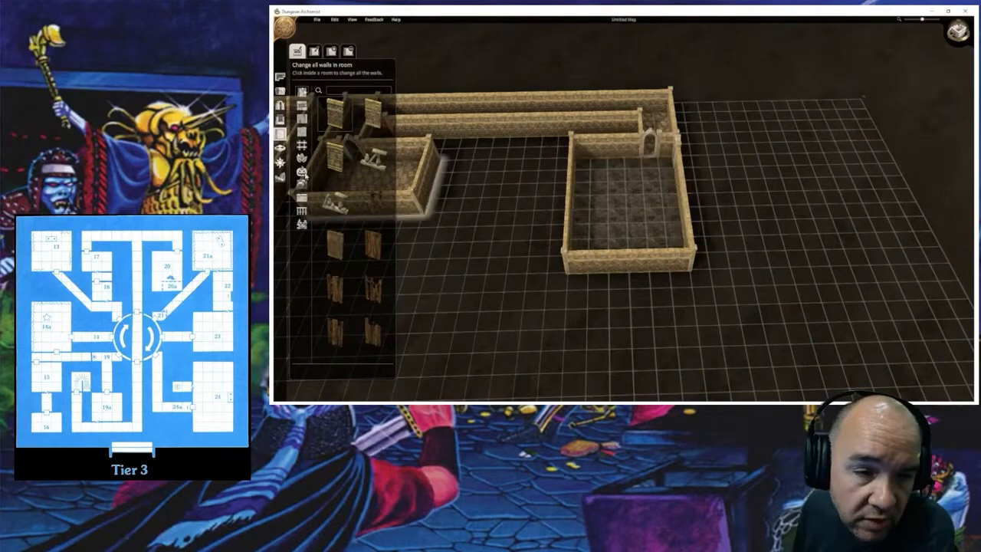
Step: Repave the entire floor of room 20 with the tan stone block tile used in the other rooms
{"action": "left_click", "coordinate": [280, 148]}
{"action": "left_click", "coordinate": [351, 278]}
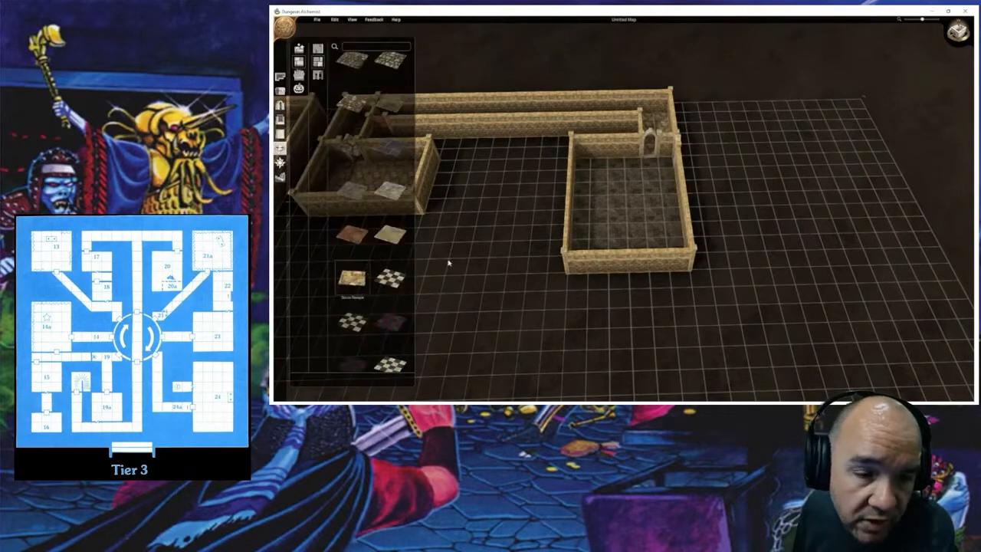
{"action": "middle_click_drag", "start_coordinate": [608, 201], "coordinate": [616, 302]}
{"action": "mouse_move", "coordinate": [580, 154]}
{"action": "left_mouse_down"}
{"action": "mouse_move", "coordinate": [619, 164]}
{"action": "mouse_move", "coordinate": [669, 231]}
{"action": "mouse_move", "coordinate": [682, 269]}
{"action": "left_mouse_up"}
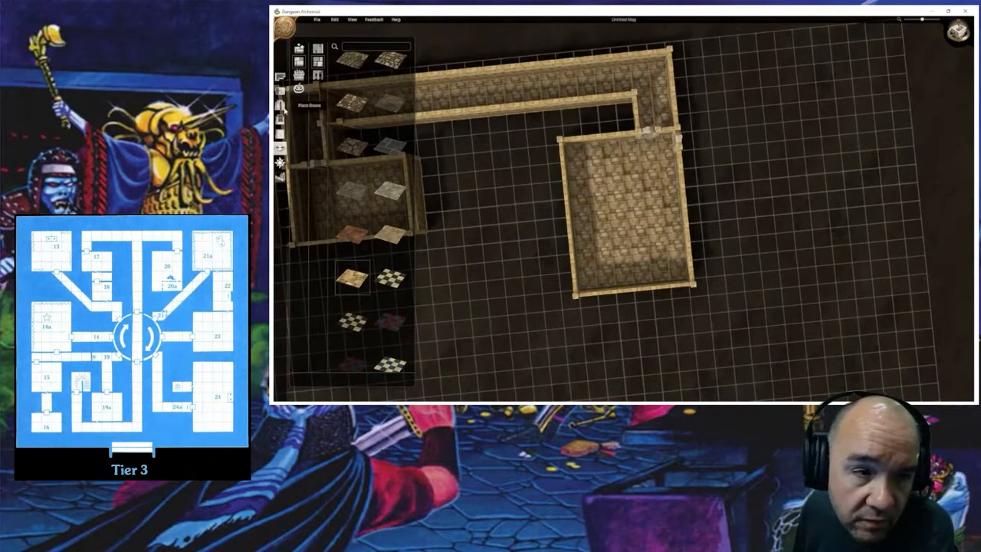
Step: Search the objects for "ruined" and place the broken stone altar in the south end of room 20, opposite the doorway
{"action": "left_click", "coordinate": [280, 105]}
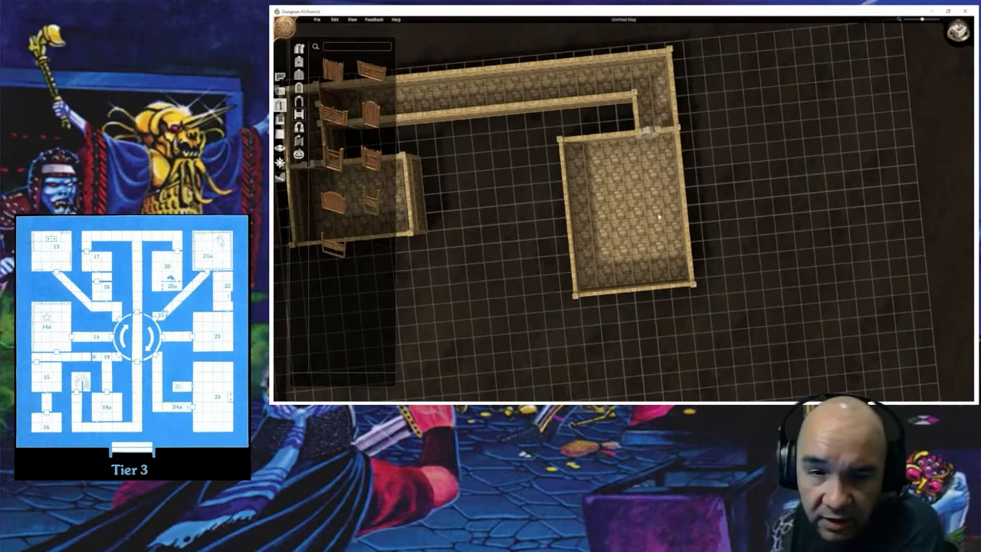
{"action": "scroll", "coordinate": [767, 226], "scroll_direction": "up", "scroll_amount": 3}
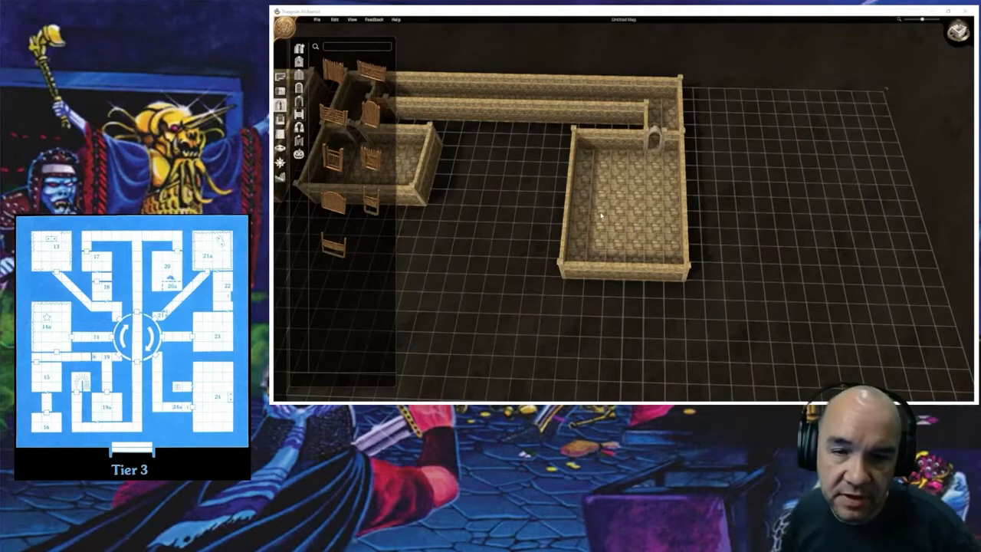
{"action": "middle_click_drag", "start_coordinate": [595, 194], "coordinate": [924, 206]}
{"action": "middle_click_drag", "start_coordinate": [649, 223], "coordinate": [758, 213]}
{"action": "scroll", "coordinate": [606, 198], "scroll_direction": "up", "scroll_amount": 4}
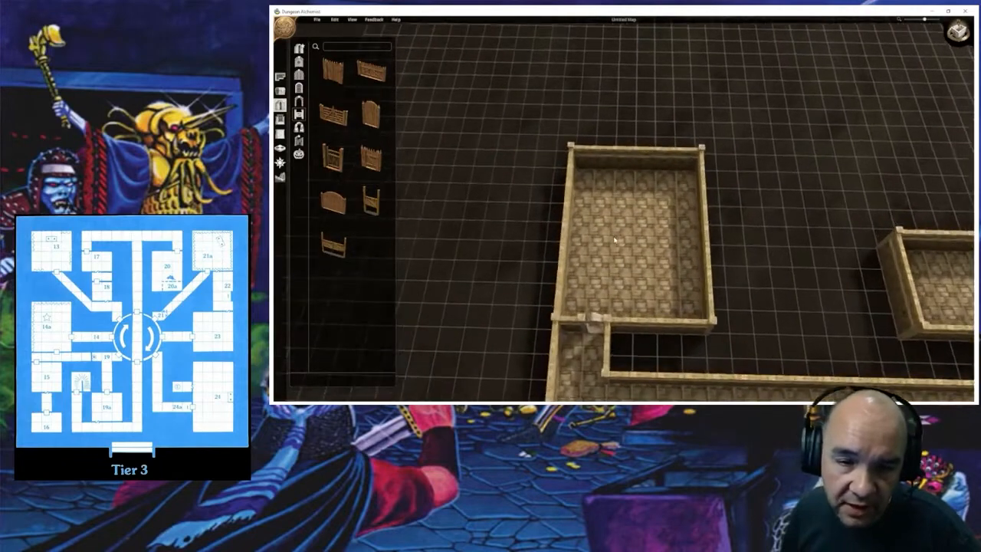
{"action": "scroll", "coordinate": [614, 227], "scroll_direction": "up", "scroll_amount": 2}
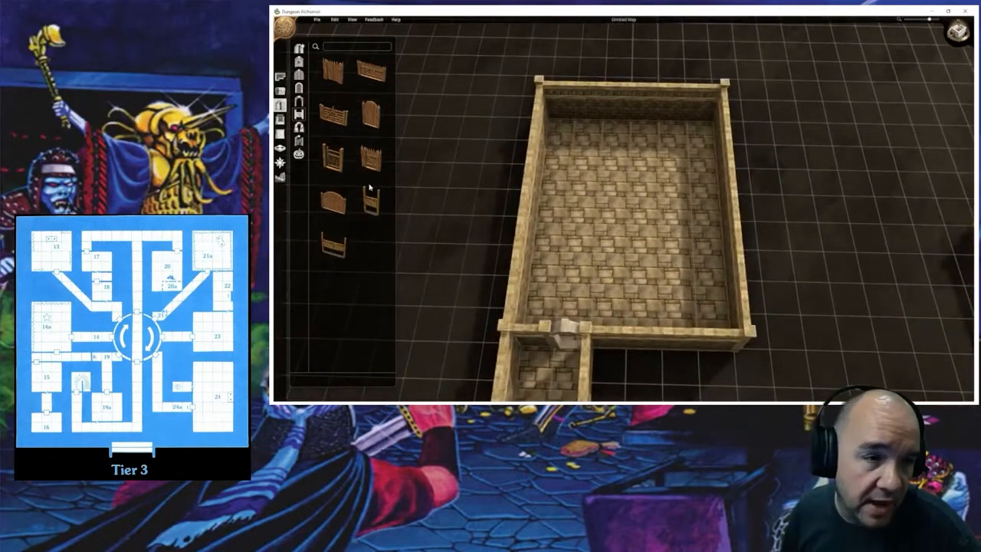
{"action": "left_click", "coordinate": [280, 91]}
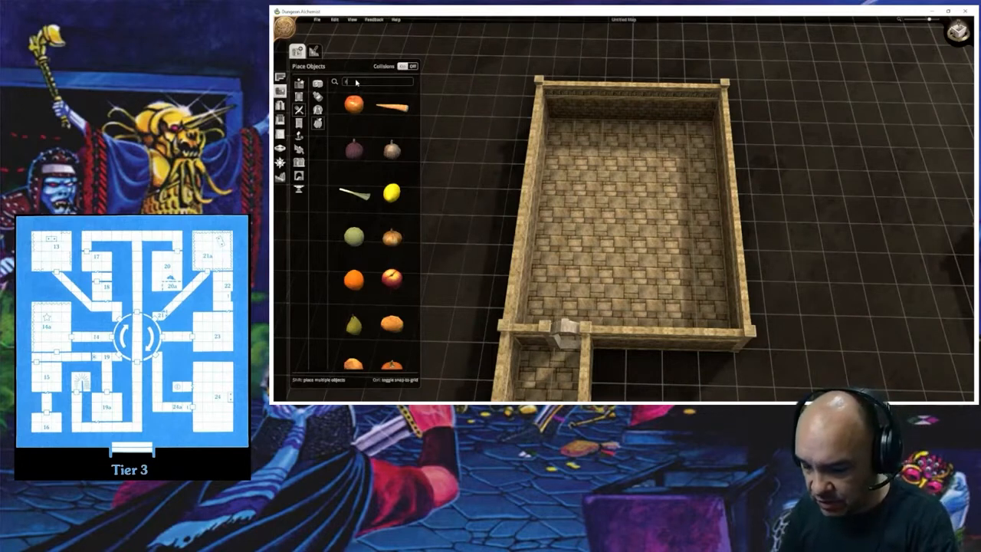
{"action": "type", "text": "ruined"}
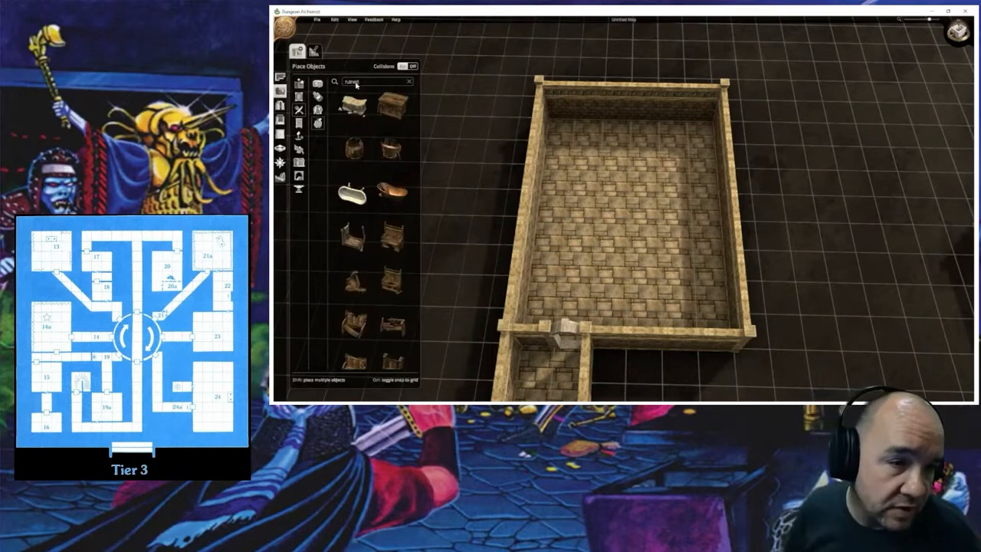
{"action": "left_click", "coordinate": [353, 105]}
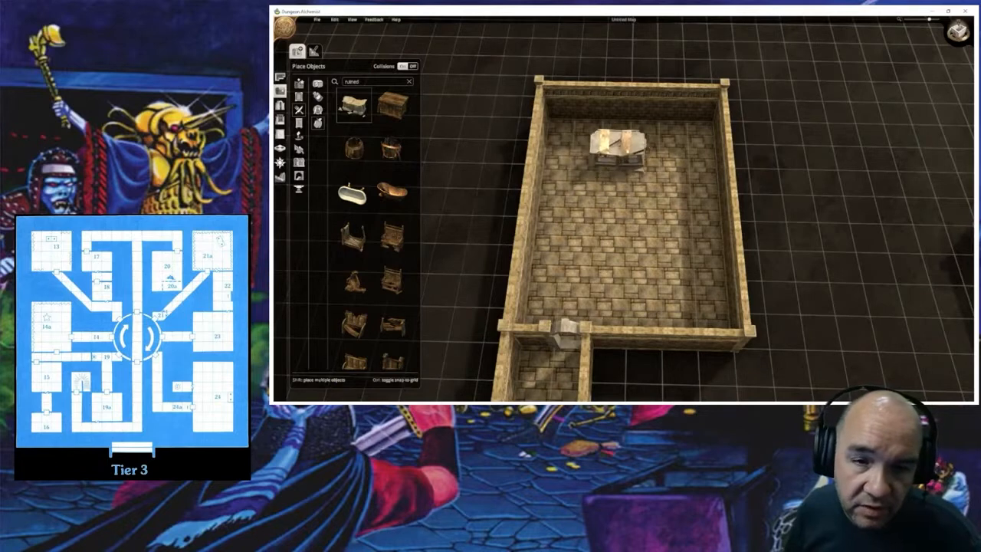
{"action": "left_click", "coordinate": [627, 156]}
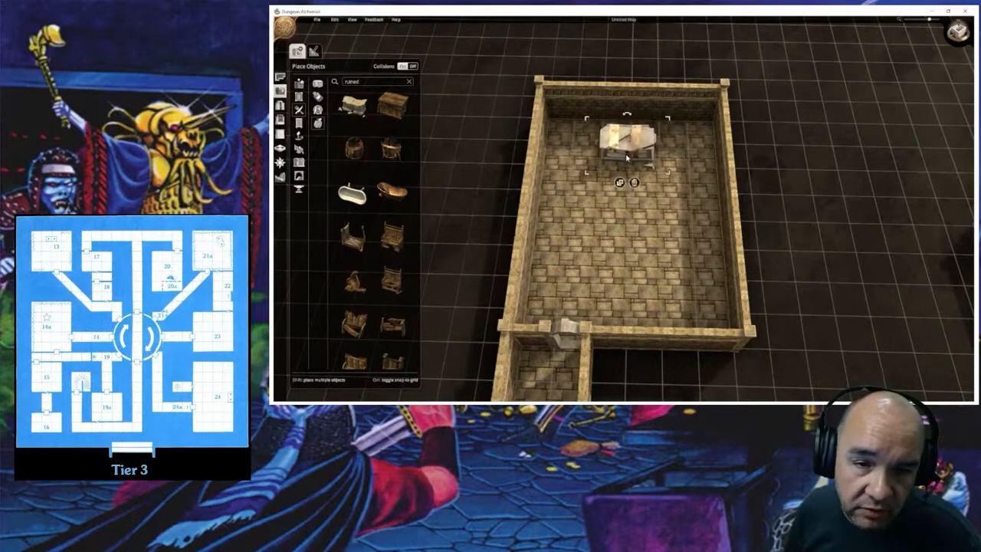
Step: Turn off object collisions, then centre the broken altar near room 20's south wall and scale it so floor stays free around it
{"action": "left_click", "coordinate": [413, 67]}
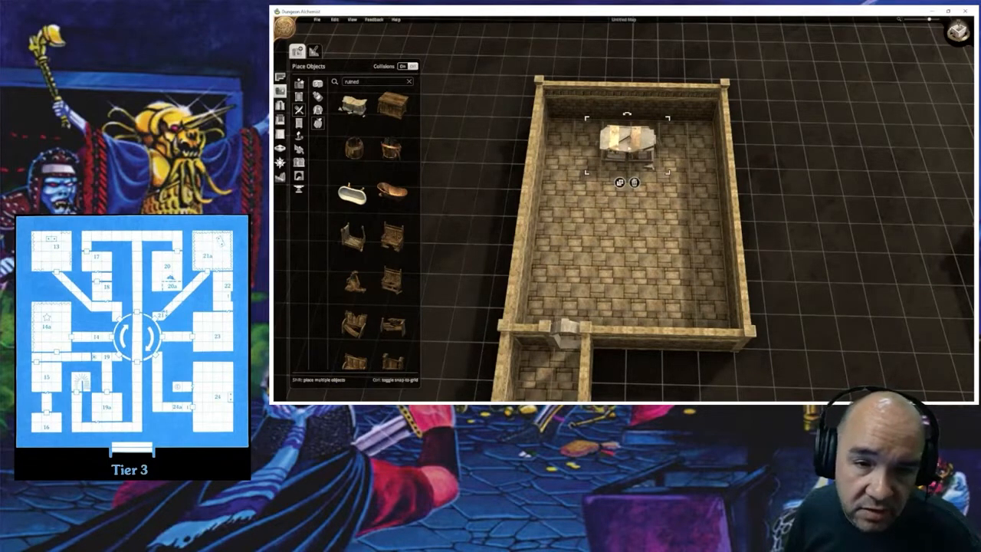
{"action": "left_click_drag", "start_coordinate": [629, 148], "coordinate": [630, 140]}
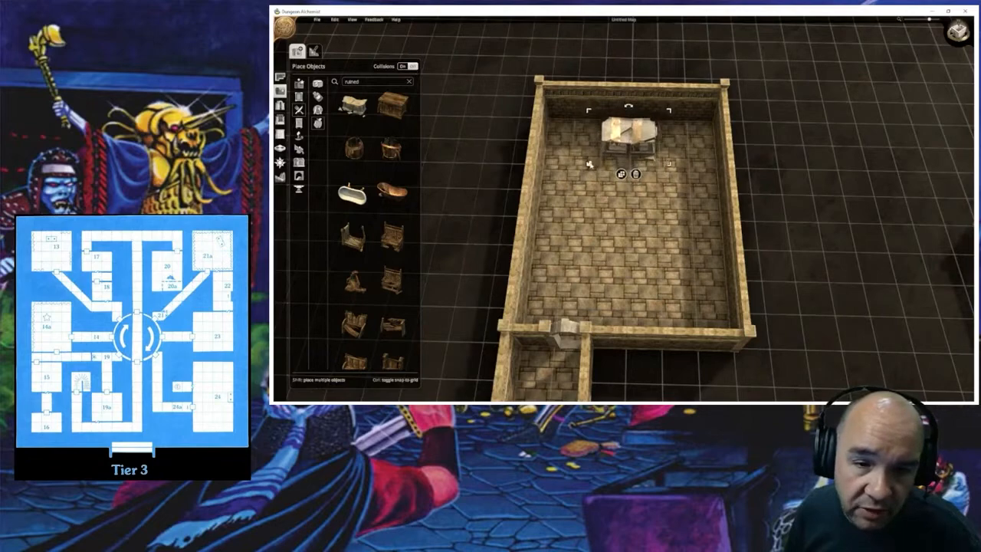
{"action": "left_click_drag", "start_coordinate": [588, 167], "coordinate": [576, 161]}
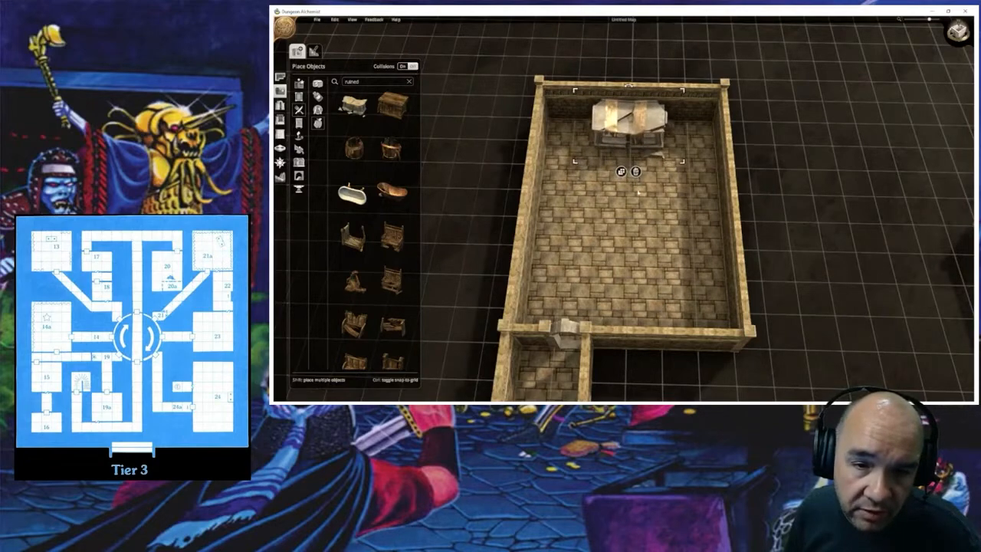
{"action": "middle_click_drag", "start_coordinate": [576, 161], "coordinate": [639, 192]}
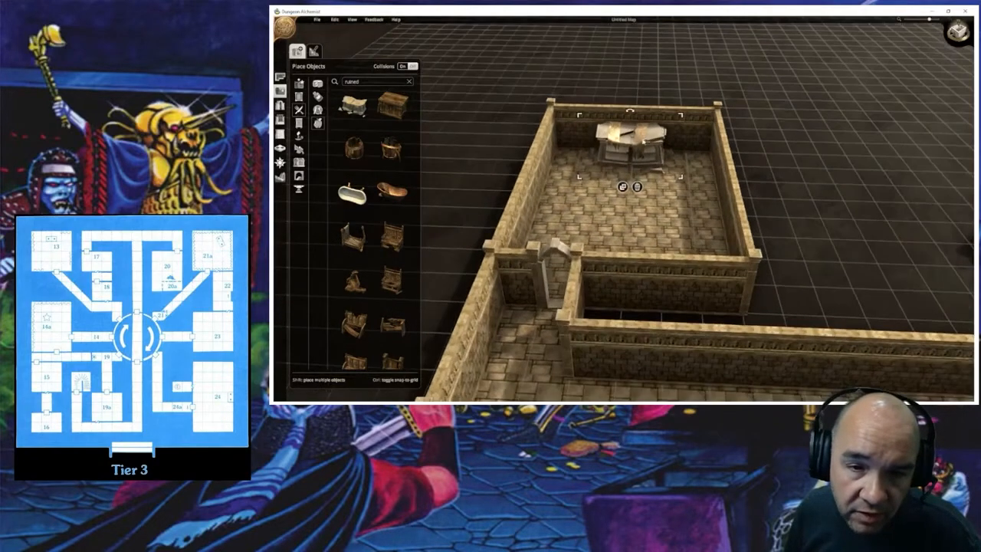
{"action": "key", "text": "r"}
{"action": "key", "text": "r"}
{"action": "left_click", "coordinate": [636, 223]}
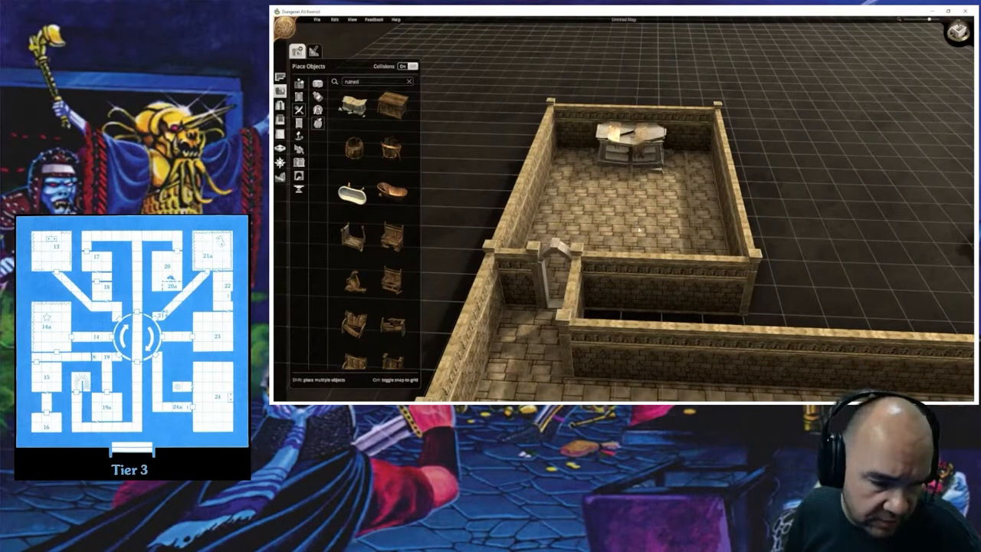
{"action": "scroll", "coordinate": [638, 229], "scroll_direction": "up", "scroll_amount": 4}
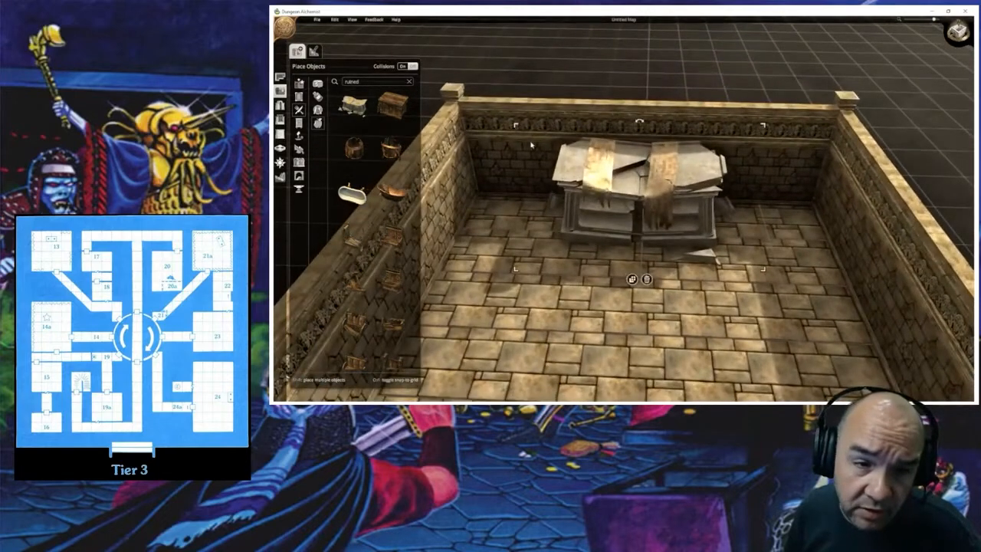
{"action": "left_click_drag", "start_coordinate": [516, 127], "coordinate": [554, 183]}
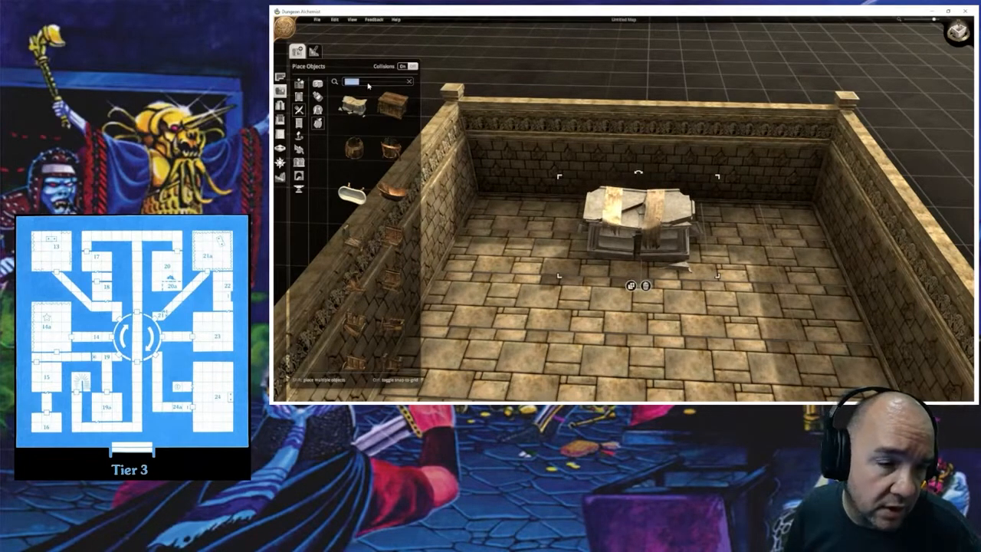
Step: Place two broken stone obelisks from the ruined objects along room 20's south wall, one on each side of the altar
{"action": "scroll", "coordinate": [380, 251], "scroll_direction": "down", "scroll_amount": 5}
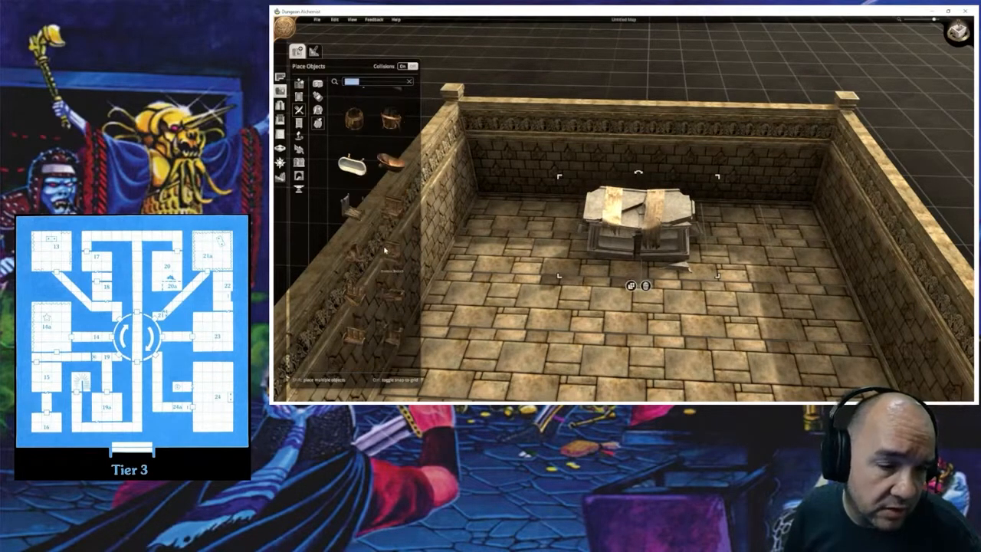
{"action": "scroll", "coordinate": [384, 255], "scroll_direction": "down", "scroll_amount": 5}
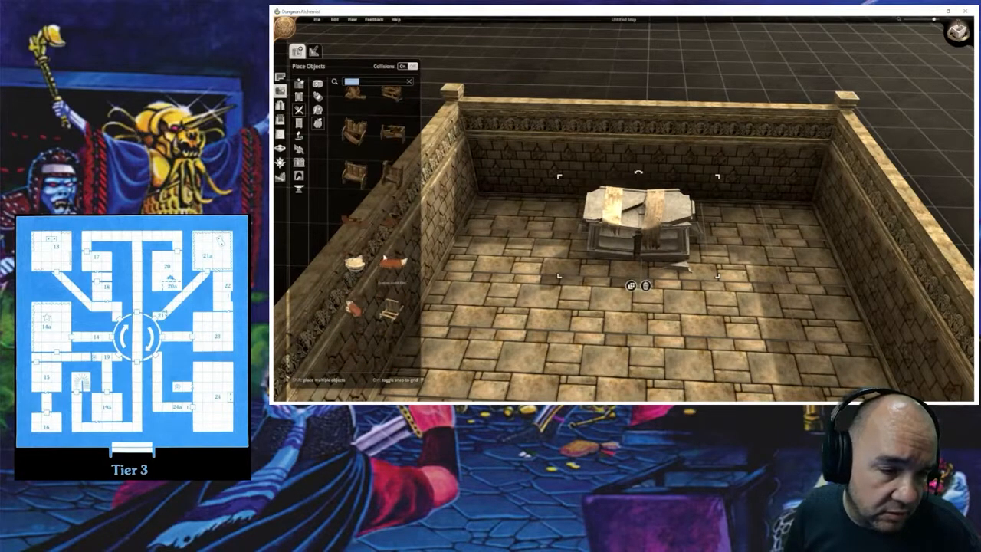
{"action": "scroll", "coordinate": [383, 257], "scroll_direction": "down", "scroll_amount": 5}
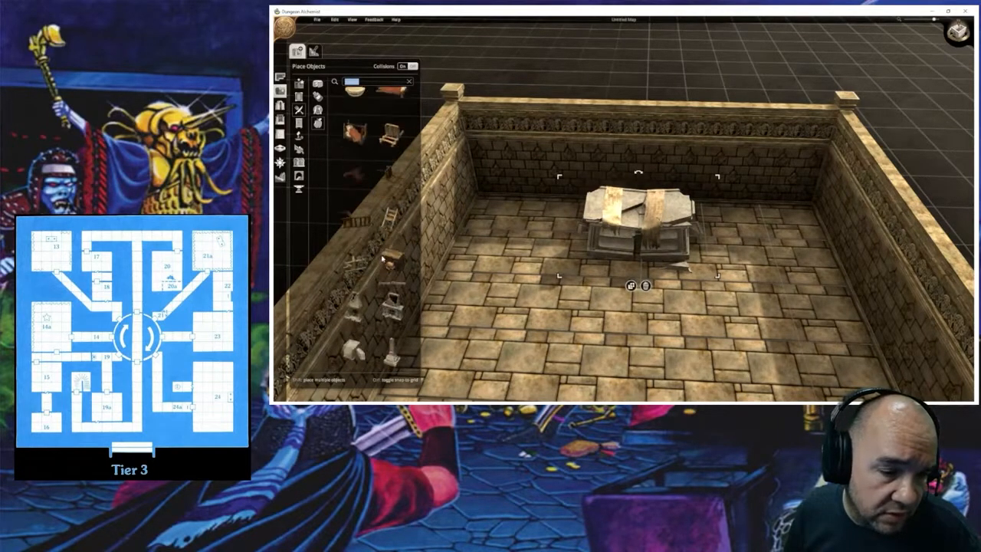
{"action": "scroll", "coordinate": [381, 257], "scroll_direction": "down", "scroll_amount": 2}
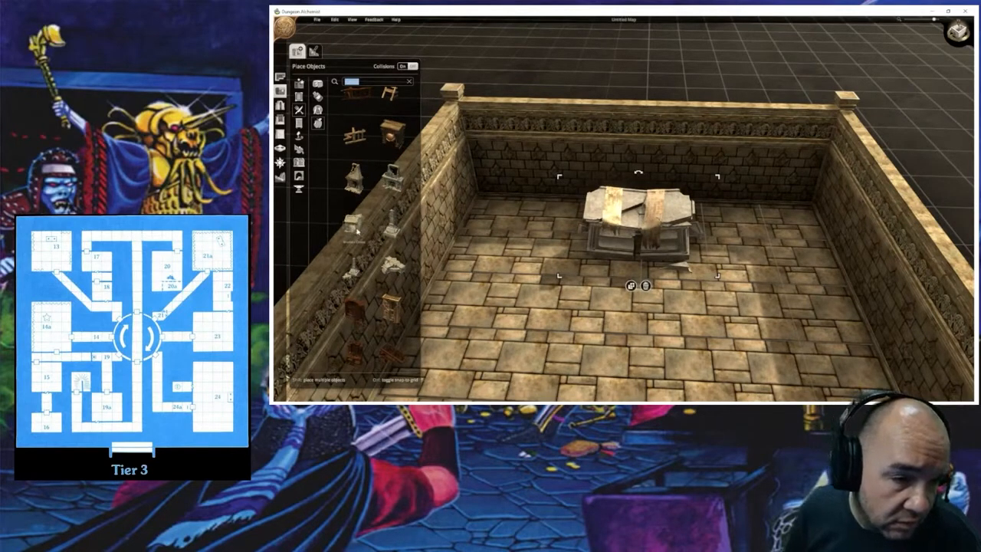
{"action": "scroll", "coordinate": [356, 230], "scroll_direction": "down", "scroll_amount": 1}
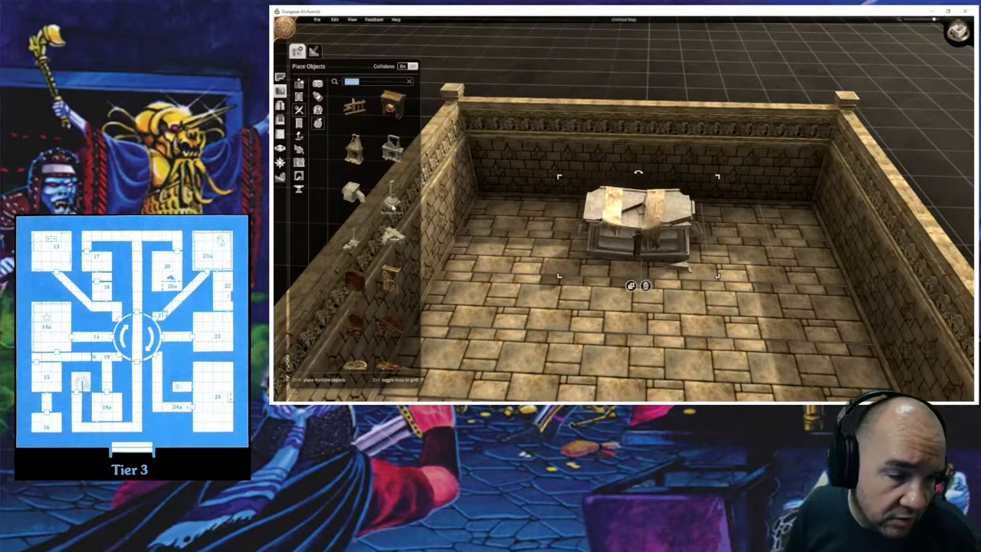
{"action": "left_click_drag", "start_coordinate": [393, 207], "coordinate": [526, 225]}
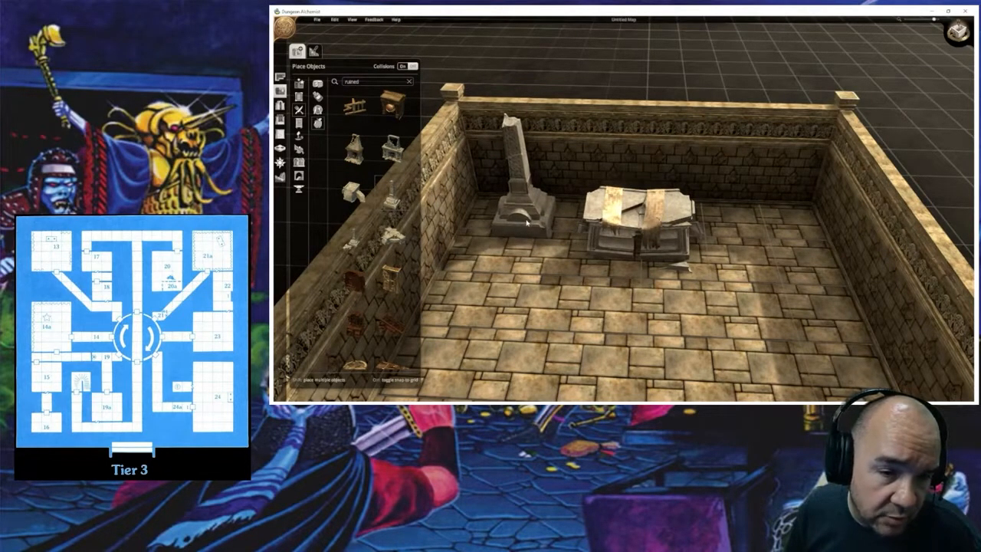
{"action": "left_click", "coordinate": [527, 223]}
{"action": "left_click", "coordinate": [508, 251]}
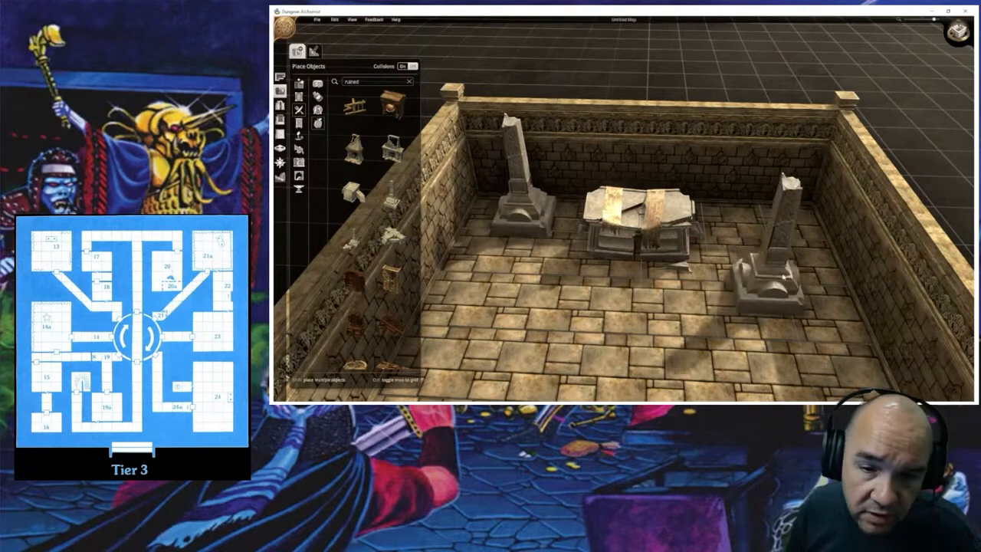
{"action": "left_click", "coordinate": [763, 226]}
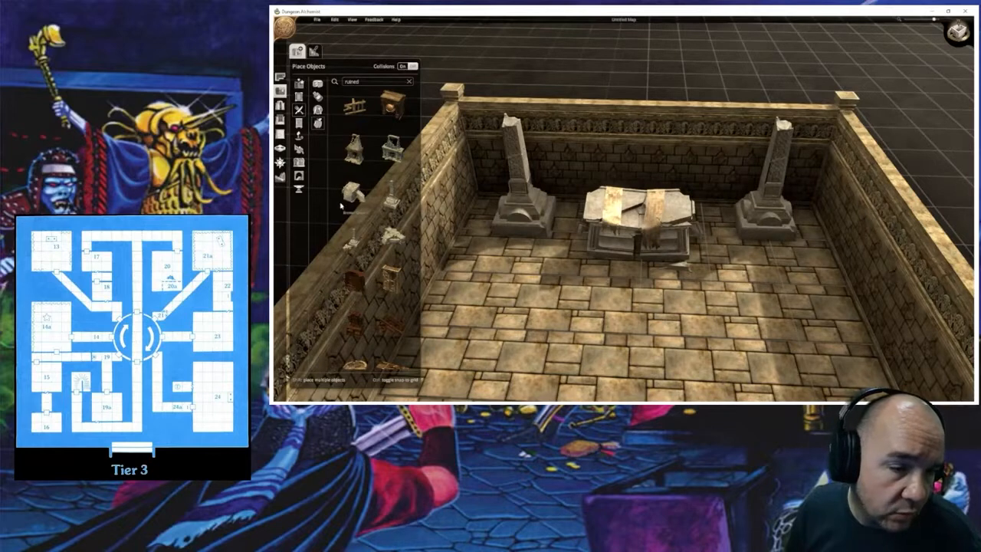
Step: Turn collisions back on and mount a ruined stone basin on both the east and west walls of room 20, just in front of the altar
{"action": "scroll", "coordinate": [345, 203], "scroll_direction": "down", "scroll_amount": 4}
{"action": "scroll", "coordinate": [353, 223], "scroll_direction": "down", "scroll_amount": 4}
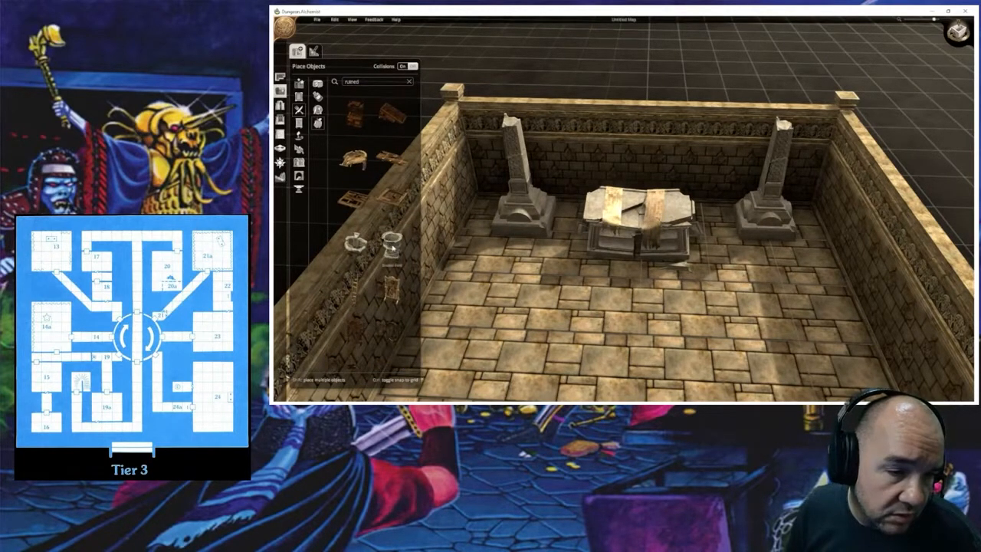
{"action": "left_click", "coordinate": [392, 247]}
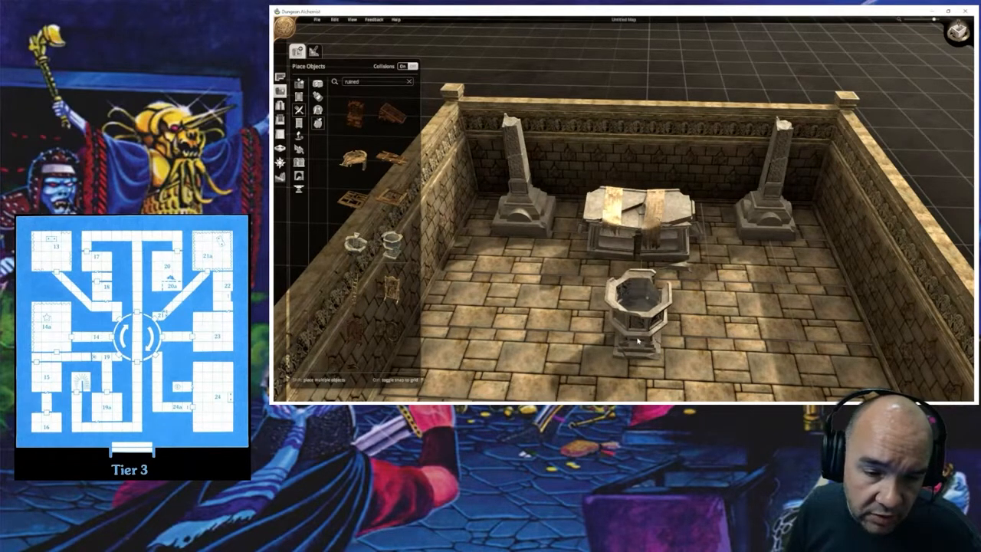
{"action": "right_click", "coordinate": [632, 333]}
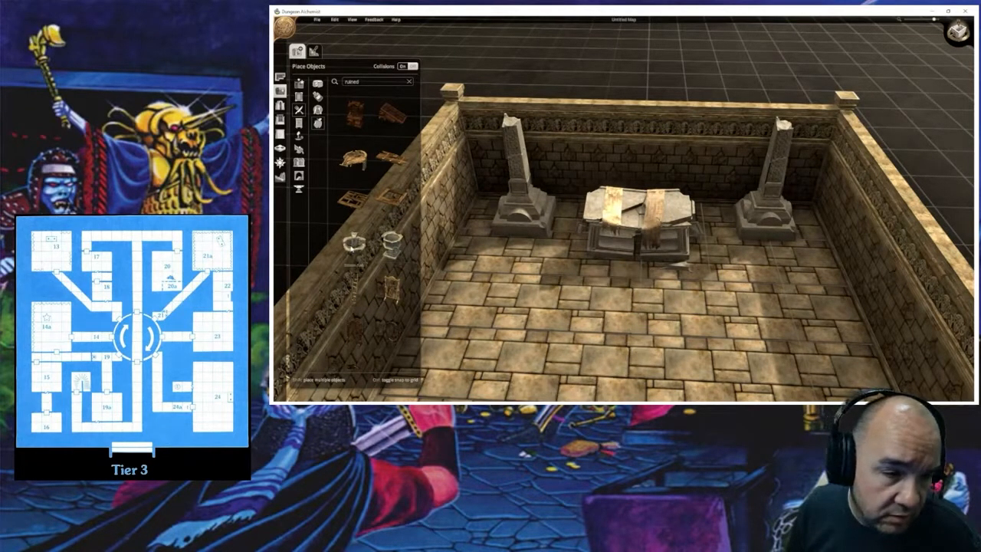
{"action": "left_click", "coordinate": [353, 244]}
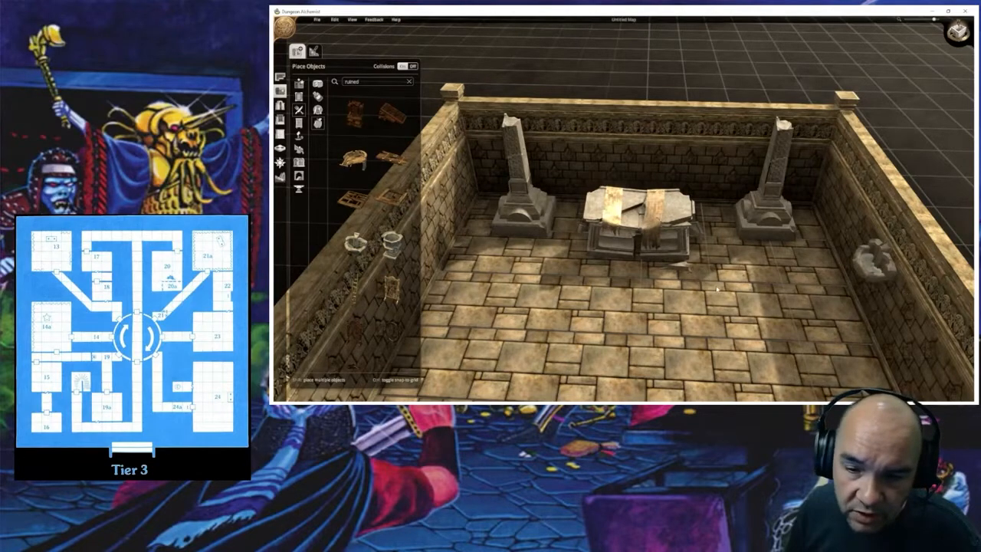
{"action": "scroll", "coordinate": [719, 322], "scroll_direction": "down", "scroll_amount": 2}
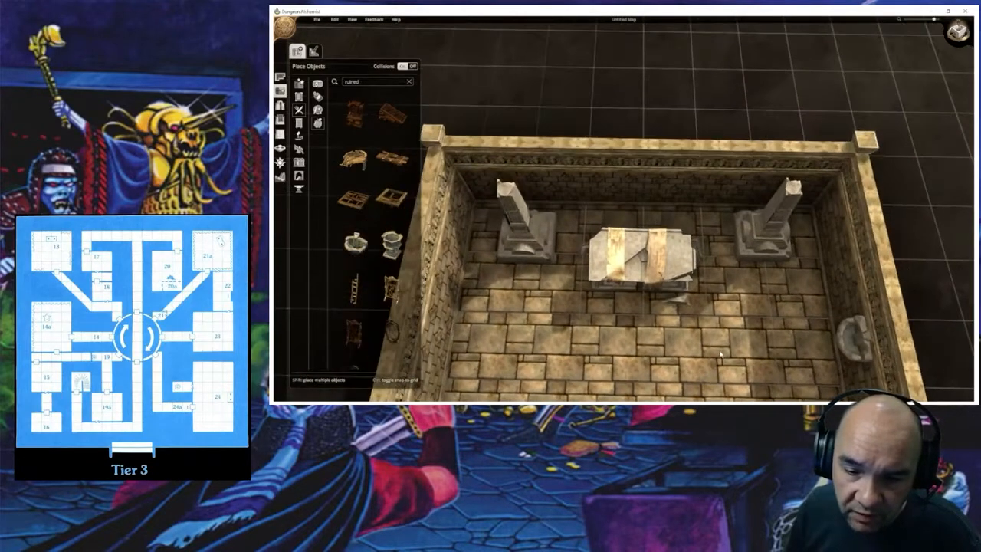
{"action": "right_click_drag", "start_coordinate": [721, 354], "coordinate": [709, 291]}
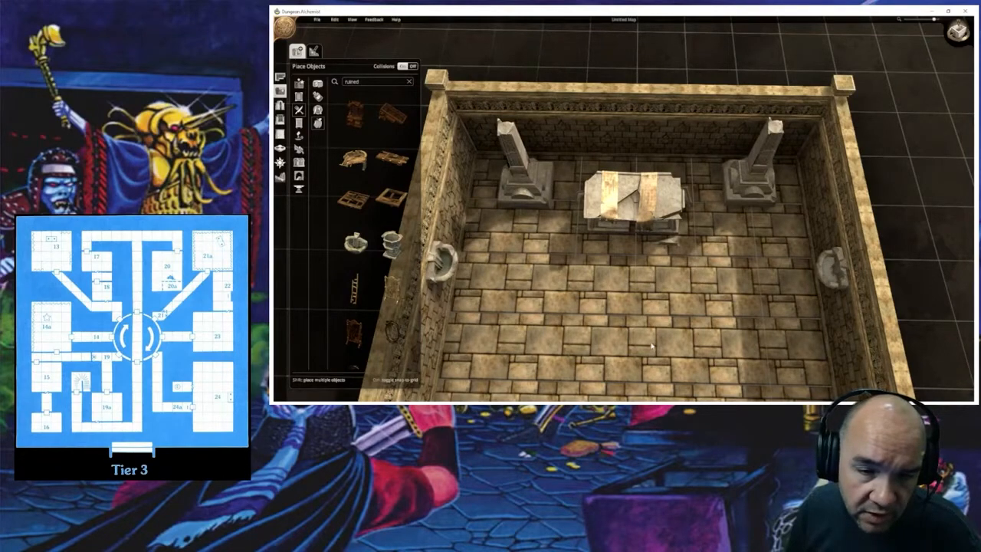
{"action": "right_click_drag", "start_coordinate": [653, 347], "coordinate": [647, 258]}
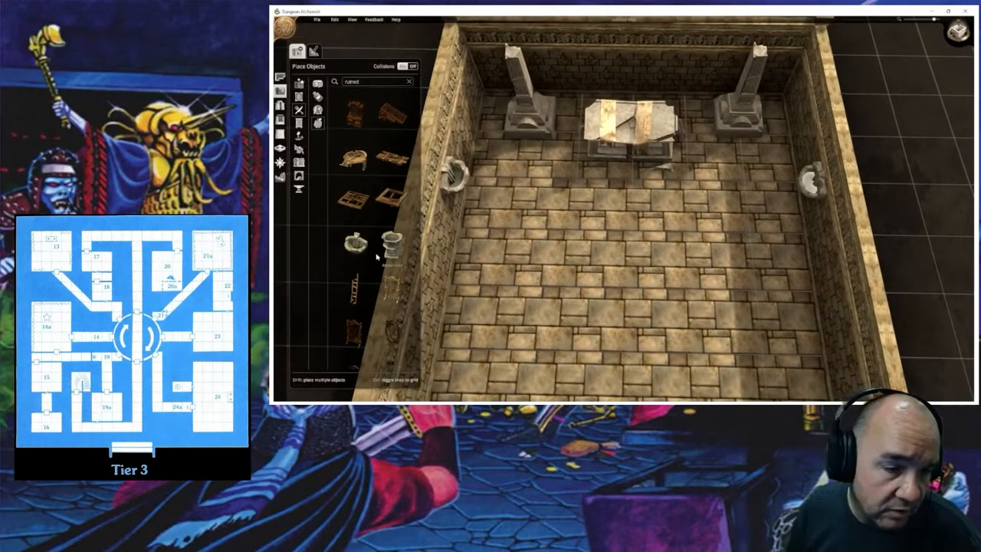
Step: Place the ruined freestanding stone font in front of the altar in room 20 and scale it down to about half size
{"action": "scroll", "coordinate": [376, 257], "scroll_direction": "down", "scroll_amount": 3}
{"action": "left_click", "coordinate": [391, 184]}
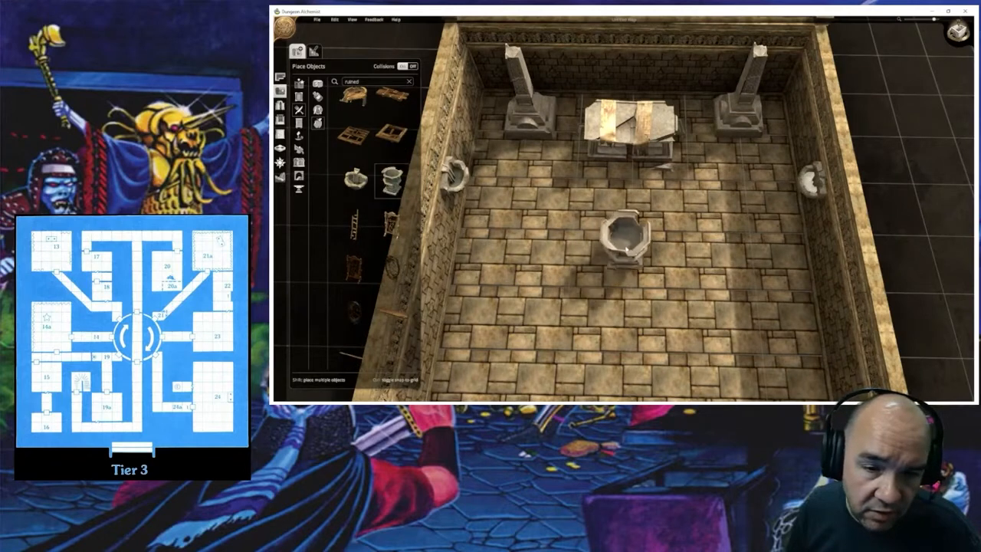
{"action": "left_click", "coordinate": [623, 215]}
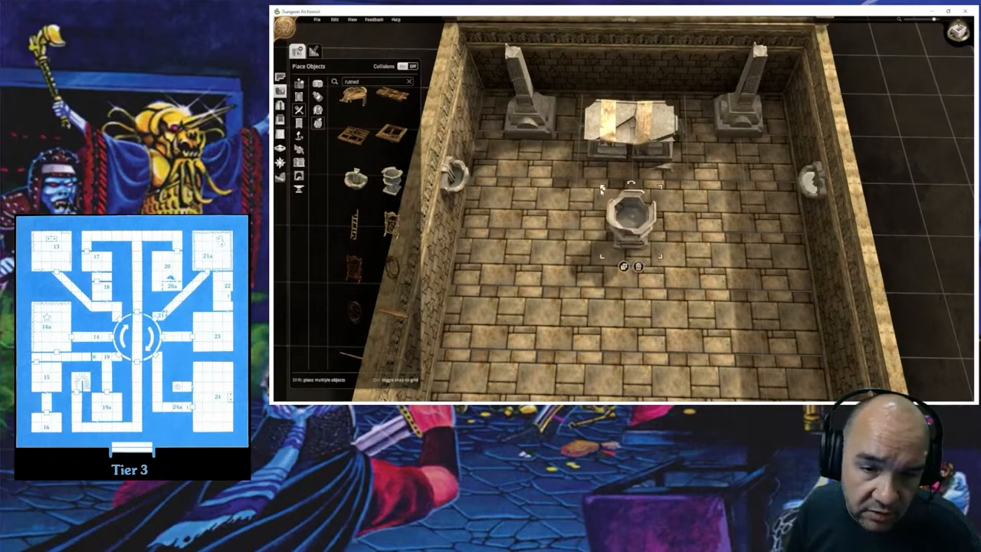
{"action": "left_click_drag", "start_coordinate": [602, 187], "coordinate": [616, 212]}
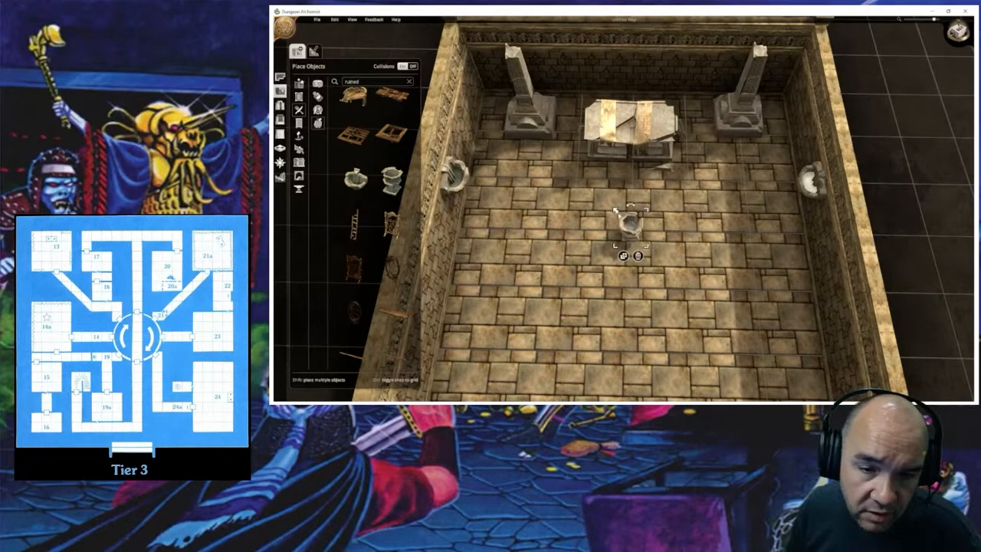
{"action": "middle_click_drag", "start_coordinate": [694, 297], "coordinate": [694, 258]}
{"action": "scroll", "coordinate": [384, 276], "scroll_direction": "down", "scroll_amount": 4}
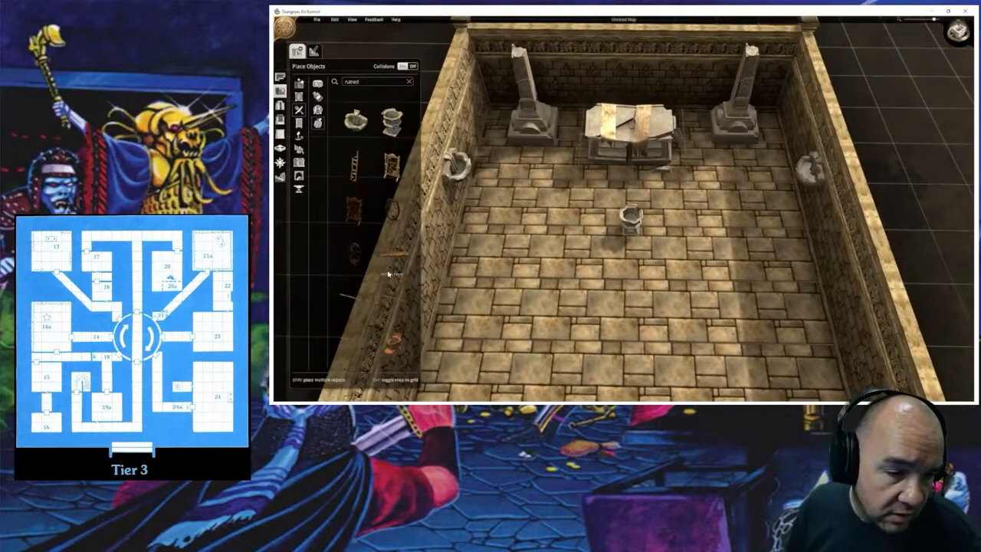
{"action": "scroll", "coordinate": [381, 274], "scroll_direction": "down", "scroll_amount": 6}
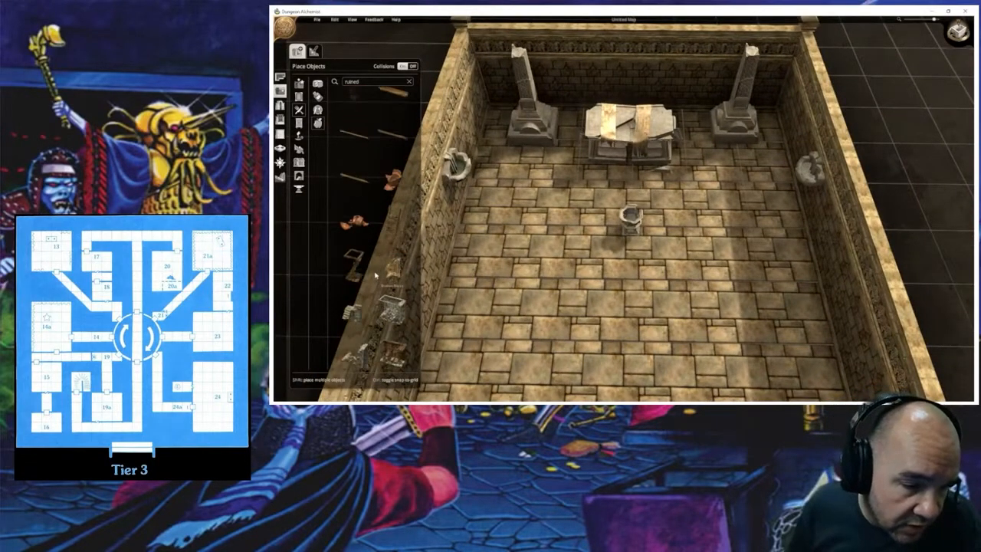
{"action": "scroll", "coordinate": [374, 279], "scroll_direction": "down", "scroll_amount": 3}
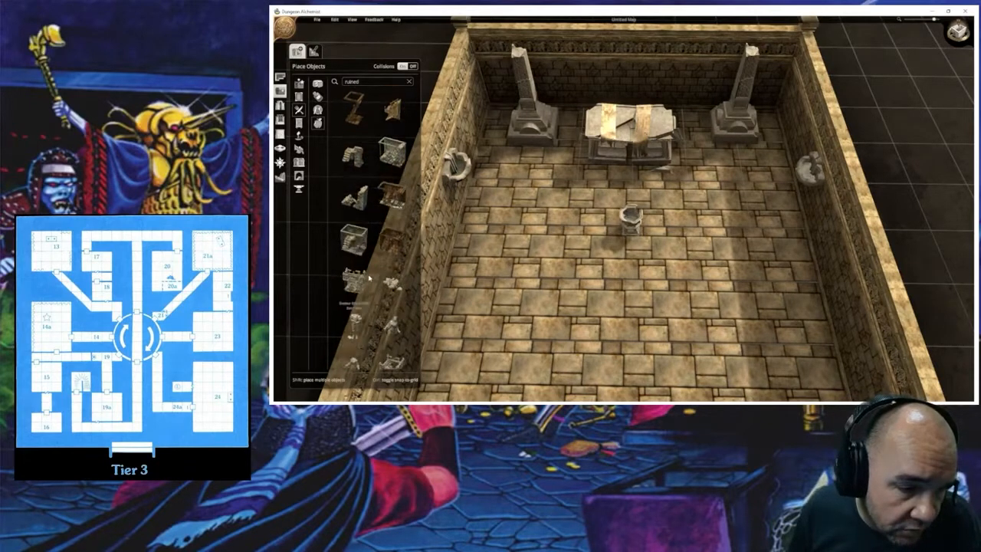
{"action": "scroll", "coordinate": [383, 285], "scroll_direction": "down", "scroll_amount": 3}
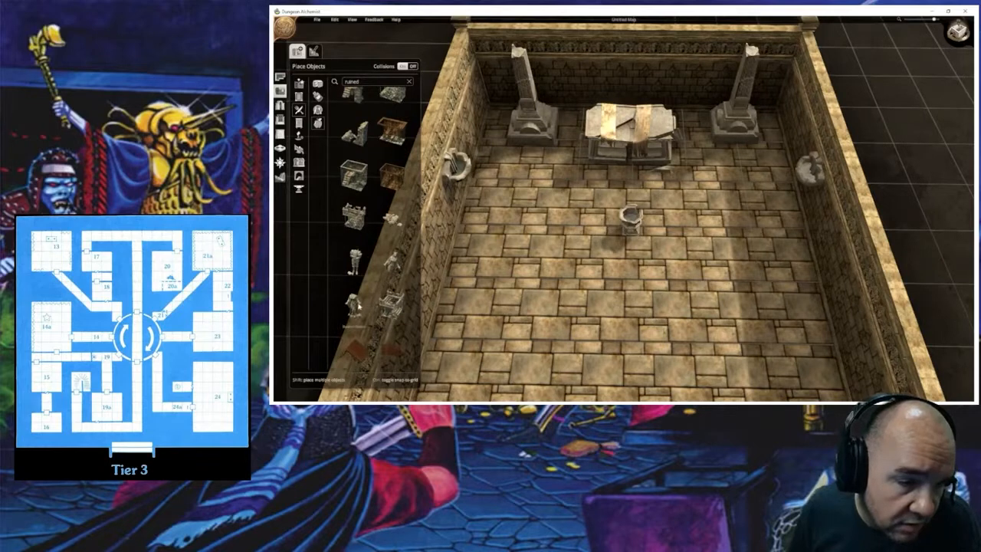
{"action": "left_click", "coordinate": [353, 303]}
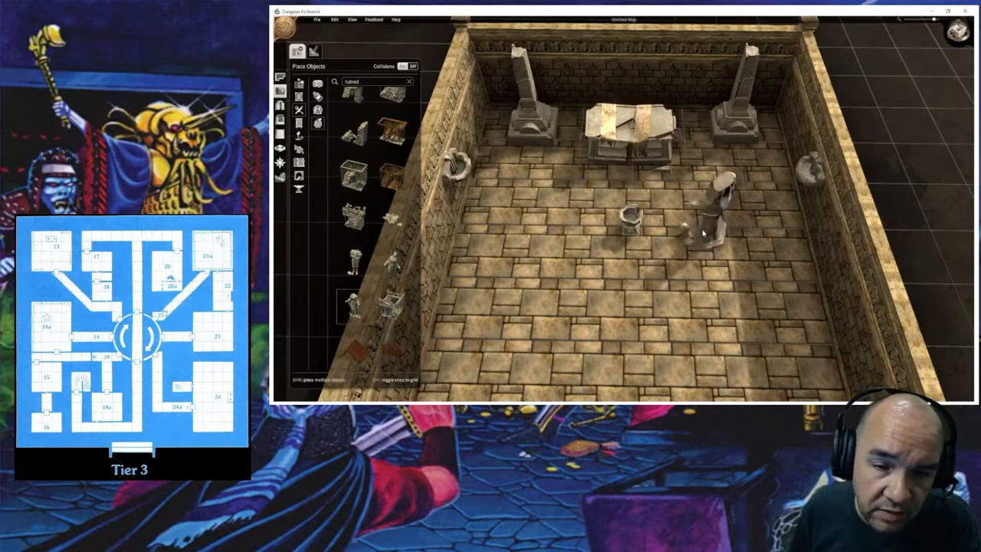
{"action": "right_click", "coordinate": [703, 232]}
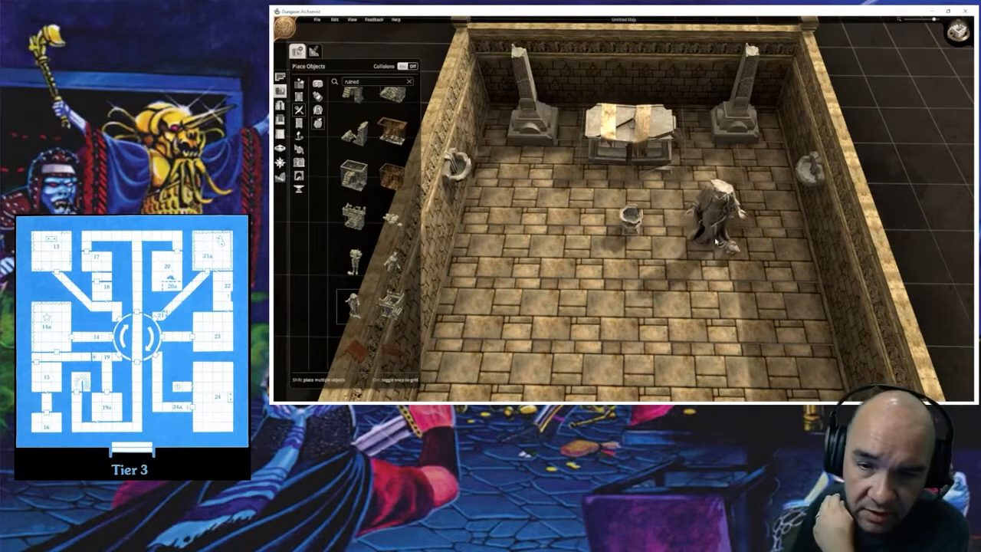
{"action": "key", "text": "Escape"}
Step: Place the ruined cracked stone slab diagonally on room 20's open floor in front of the font and scale it down to about one third
{"action": "scroll", "coordinate": [387, 310], "scroll_direction": "down", "scroll_amount": 2}
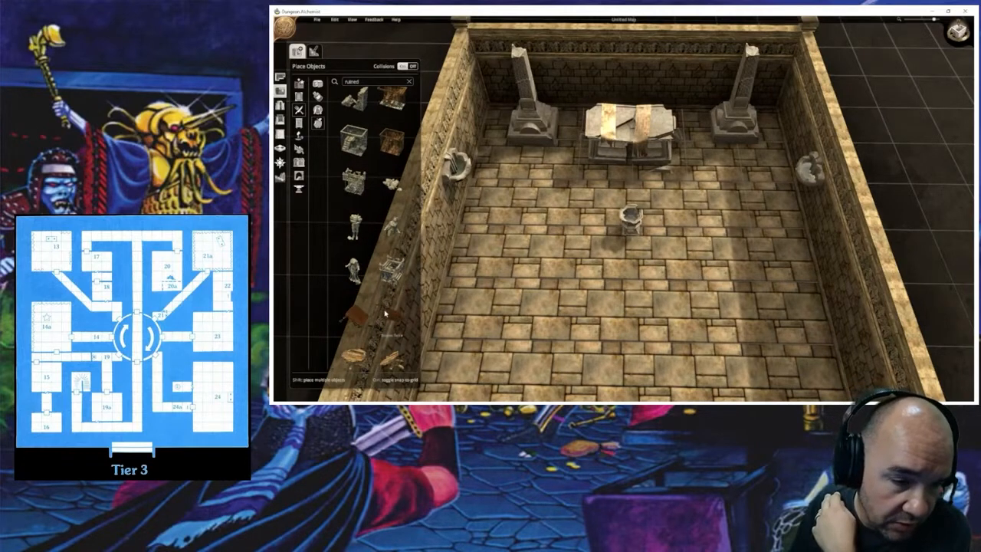
{"action": "scroll", "coordinate": [391, 280], "scroll_direction": "down", "scroll_amount": 3}
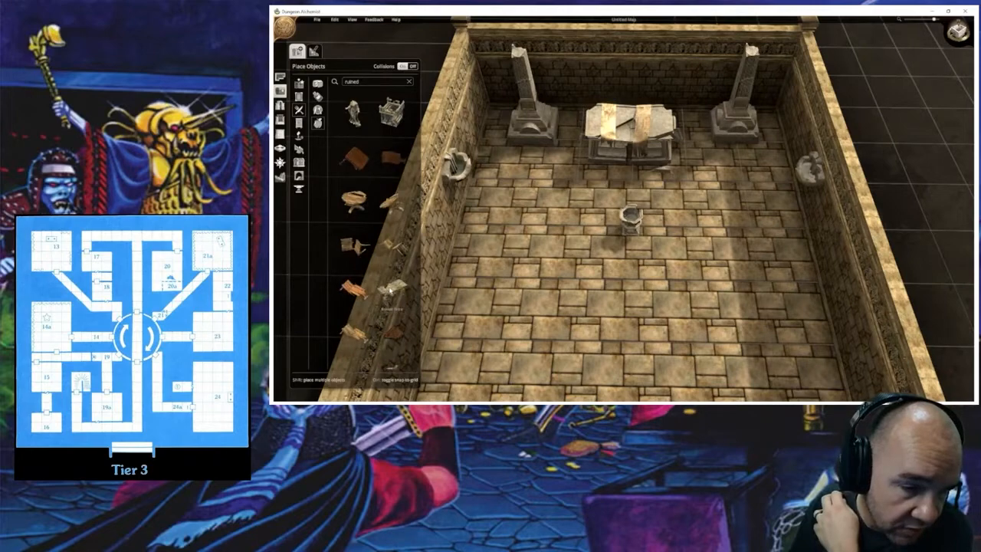
{"action": "left_click", "coordinate": [391, 286]}
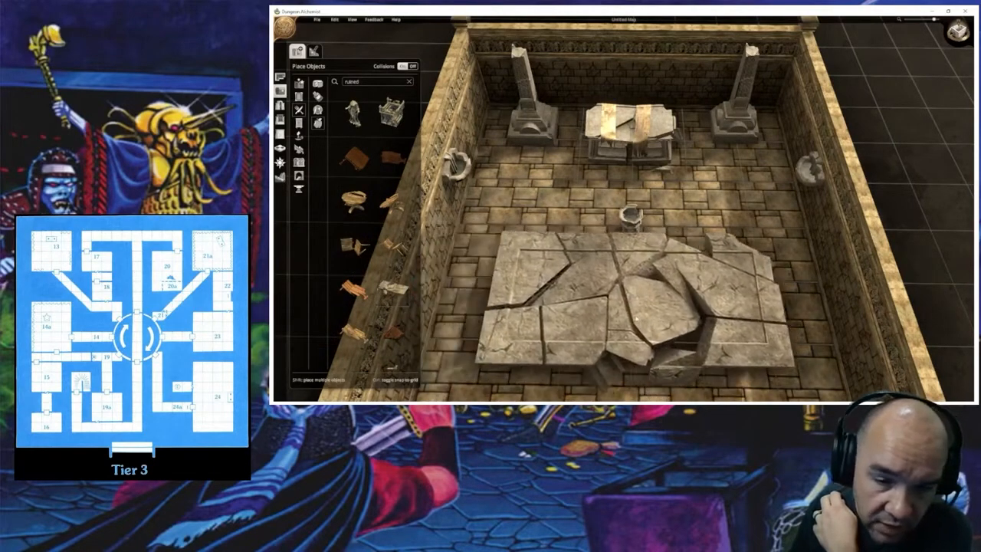
{"action": "right_click_drag", "start_coordinate": [634, 302], "coordinate": [635, 211]}
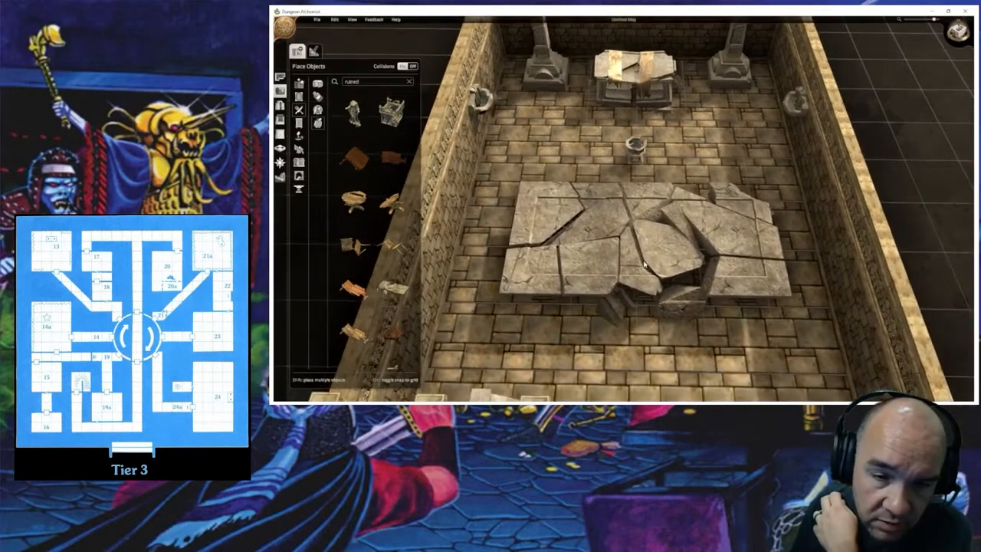
{"action": "key", "text": "r"}
{"action": "key", "text": "r"}
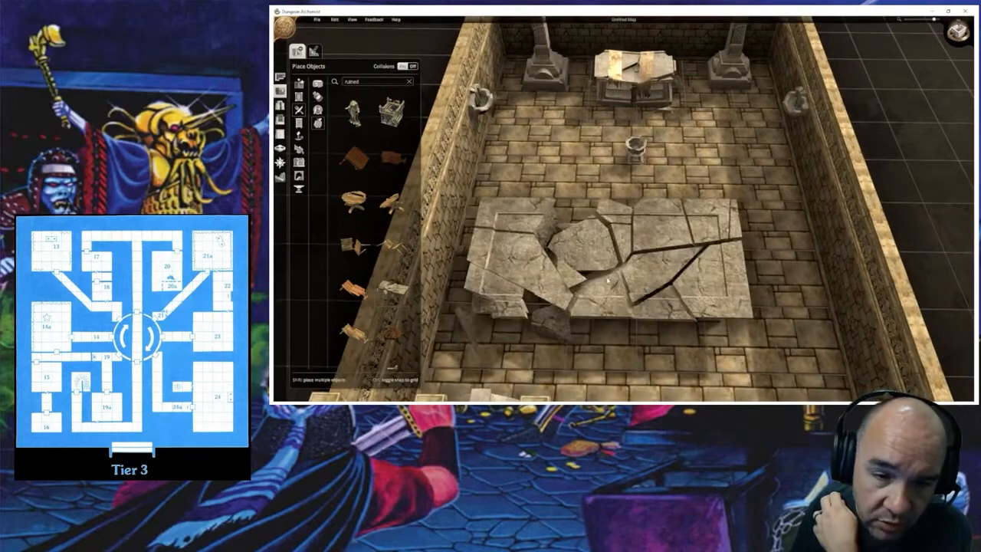
{"action": "key", "text": "r"}
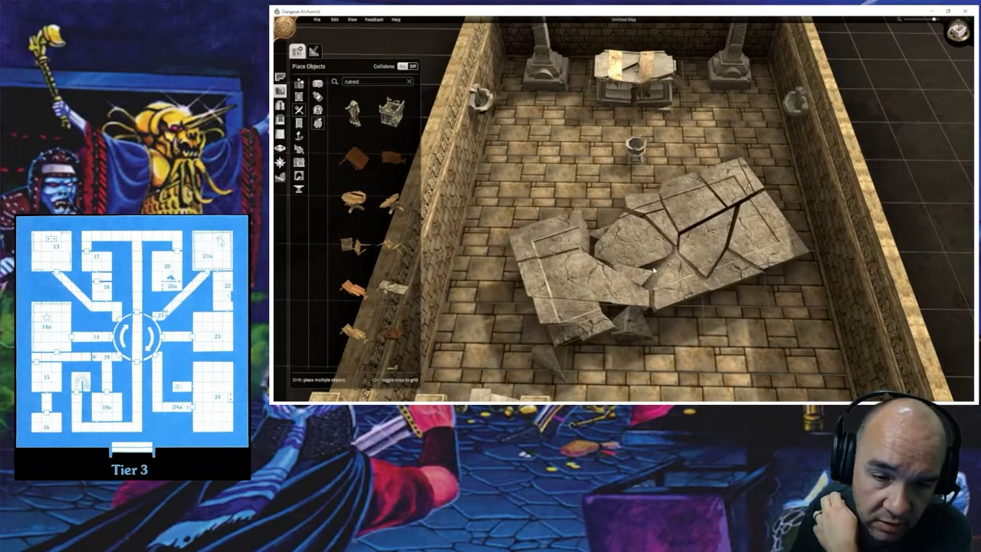
{"action": "left_click", "coordinate": [657, 220]}
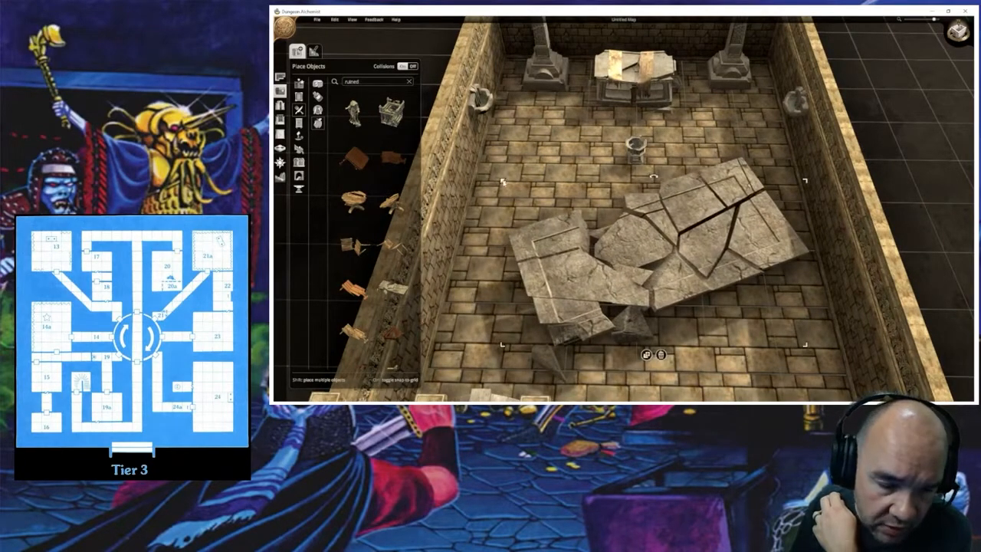
{"action": "left_click_drag", "start_coordinate": [502, 182], "coordinate": [601, 234]}
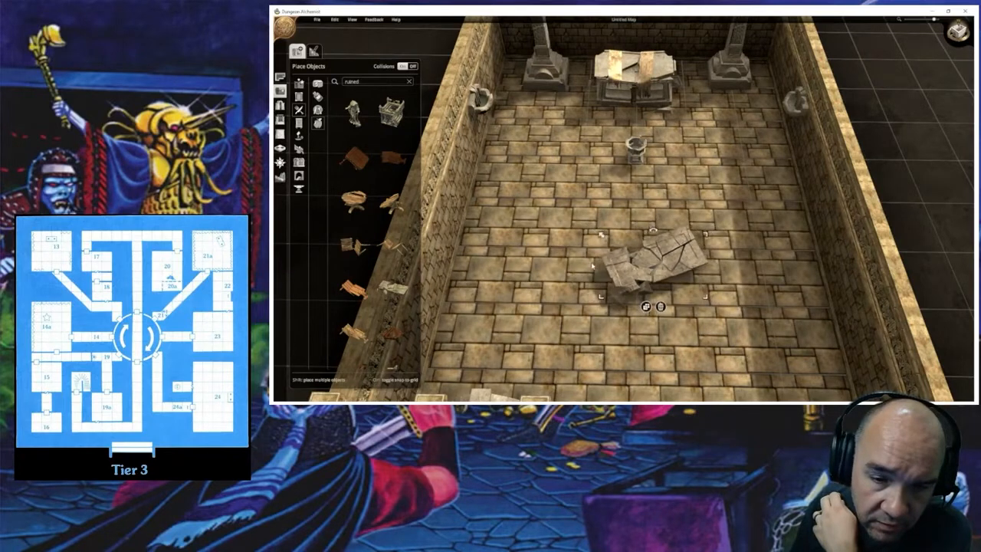
Step: Shift the broken stone slab closer to the altar and place a ruined urn on the floor at each side of the altar
{"action": "left_click_drag", "start_coordinate": [651, 272], "coordinate": [633, 231]}
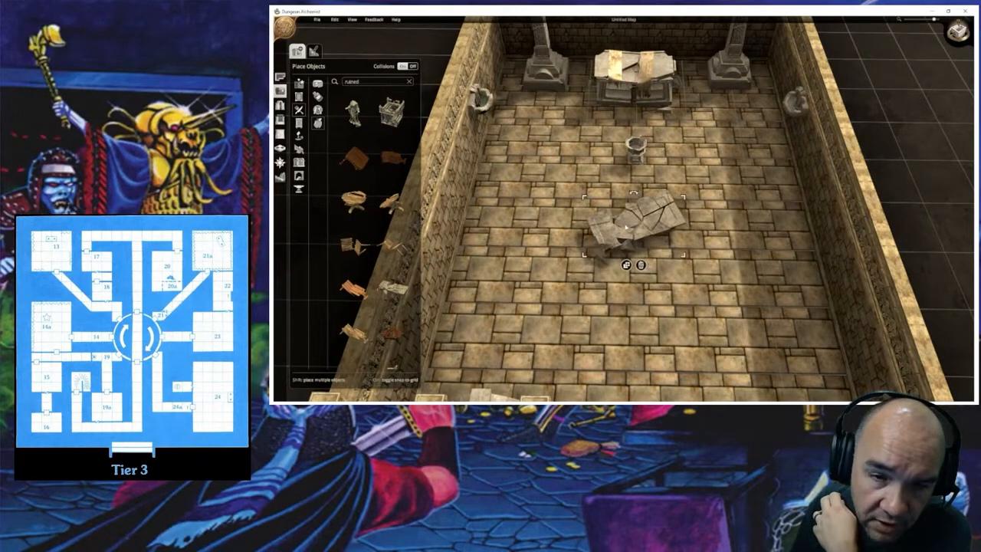
{"action": "scroll", "coordinate": [405, 297], "scroll_direction": "down", "scroll_amount": 3}
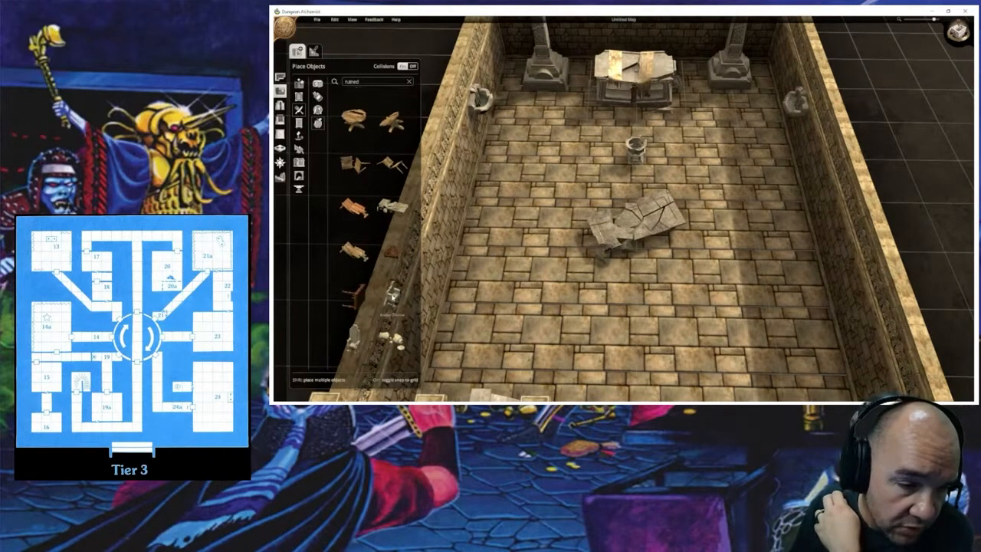
{"action": "scroll", "coordinate": [391, 295], "scroll_direction": "down", "scroll_amount": 3}
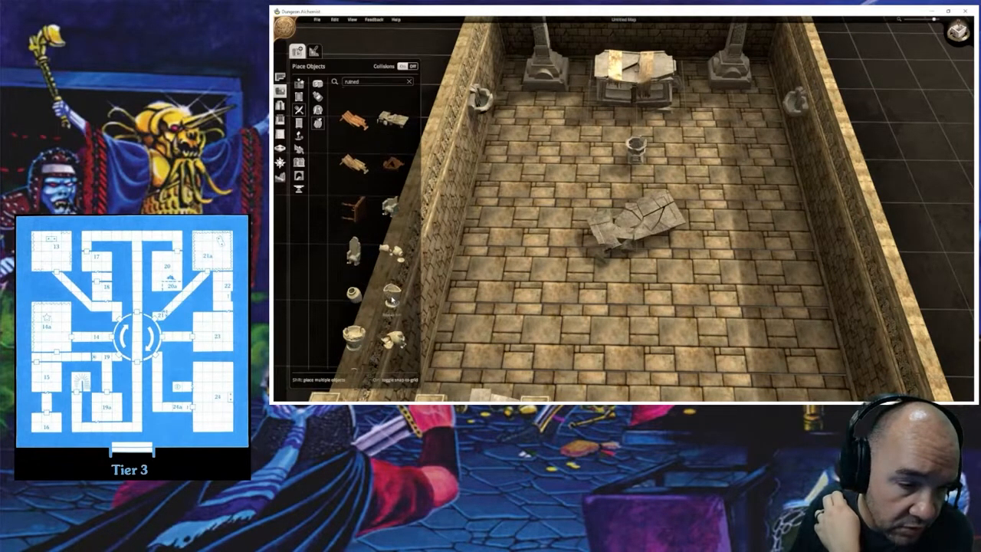
{"action": "left_click_drag", "start_coordinate": [392, 296], "coordinate": [541, 98]}
{"action": "left_click", "coordinate": [528, 134]}
{"action": "scroll", "coordinate": [541, 210], "scroll_direction": "down", "scroll_amount": 5}
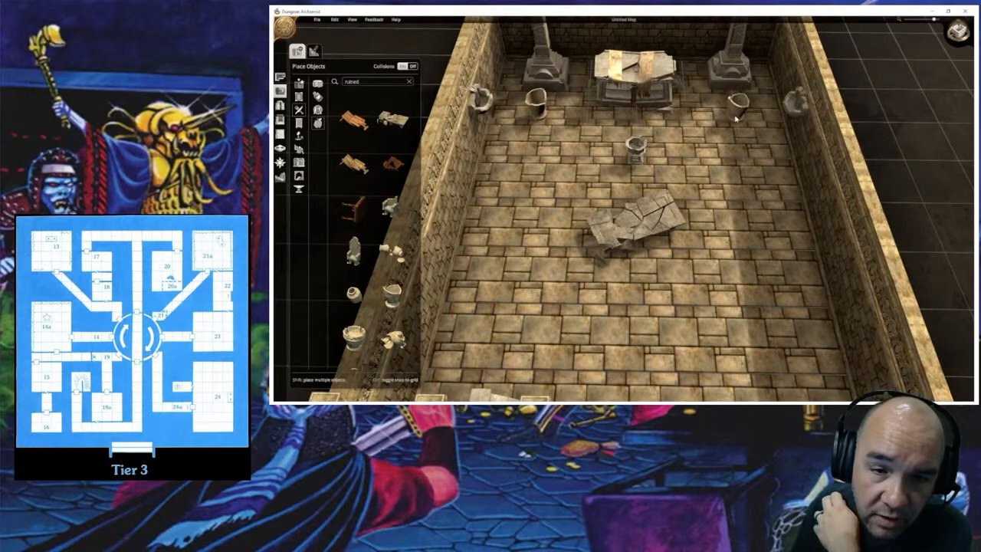
{"action": "left_click", "coordinate": [735, 118]}
Step: Duplicate the wall-mounted stone basins so that two more are spaced along each of the room's long side walls
{"action": "mouse_move", "coordinate": [669, 289]}
{"action": "right_mouse_down"}
{"action": "mouse_move", "coordinate": [677, 239]}
{"action": "mouse_move", "coordinate": [679, 284]}
{"action": "right_mouse_up"}
{"action": "mouse_move", "coordinate": [499, 104]}
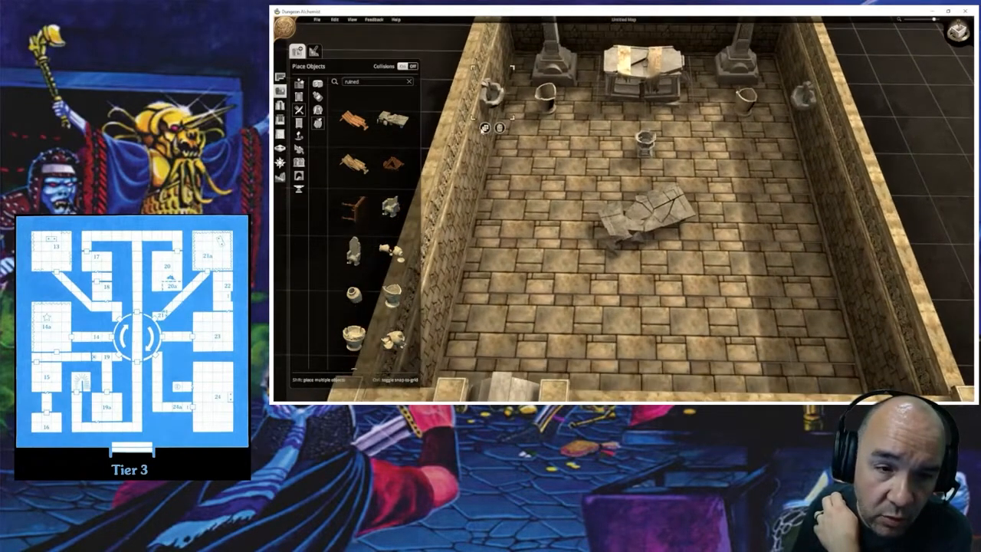
{"action": "left_click", "coordinate": [485, 128]}
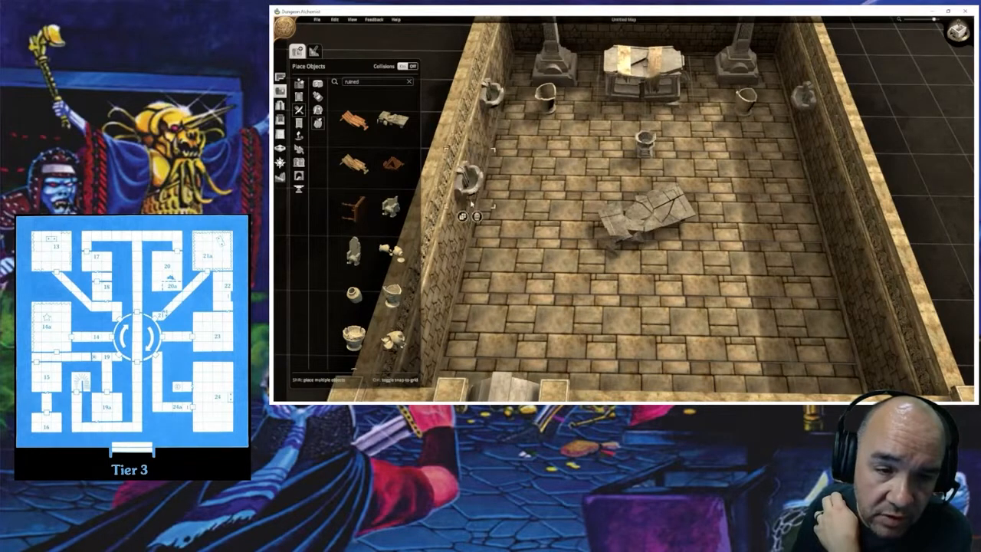
{"action": "left_click", "coordinate": [462, 217]}
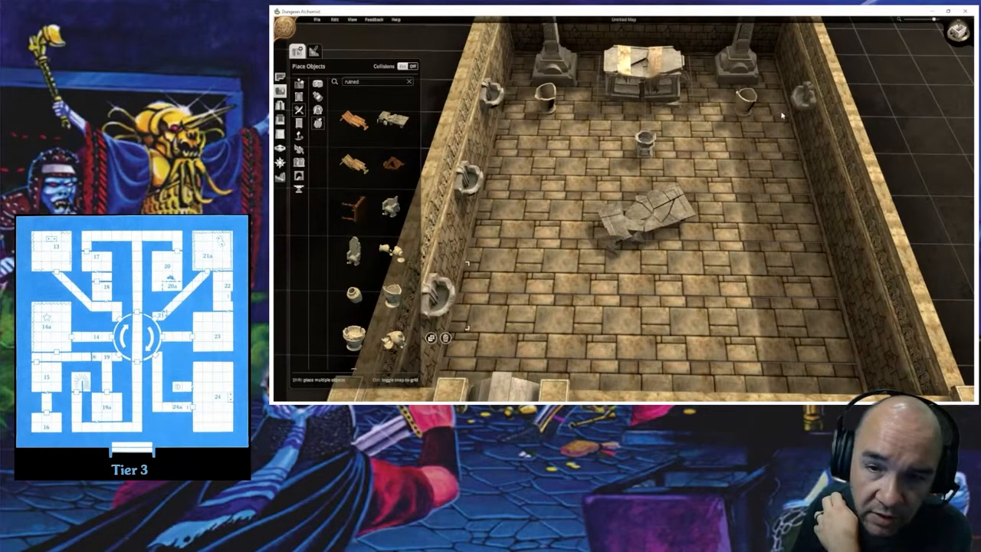
{"action": "left_click", "coordinate": [802, 95]}
{"action": "left_click", "coordinate": [794, 131]}
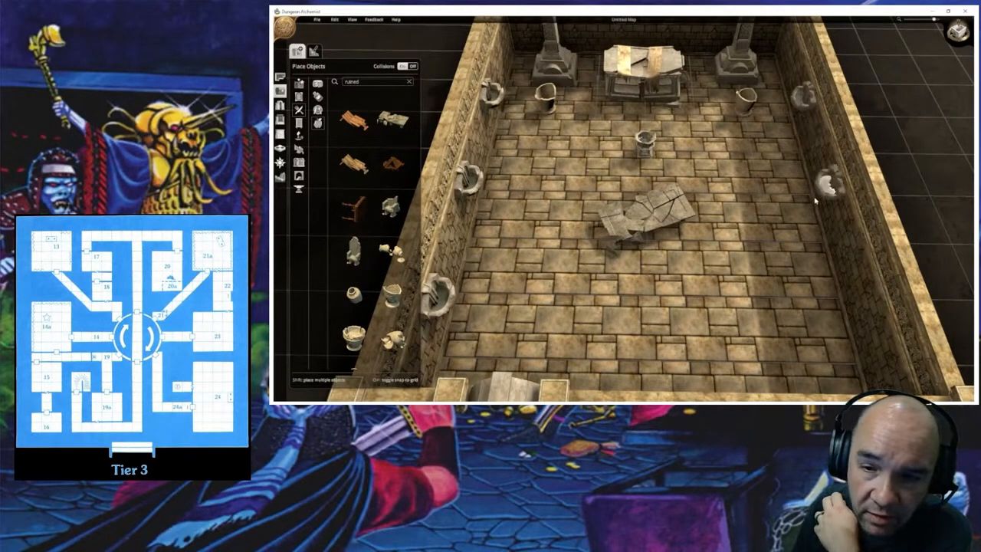
{"action": "left_click", "coordinate": [822, 222]}
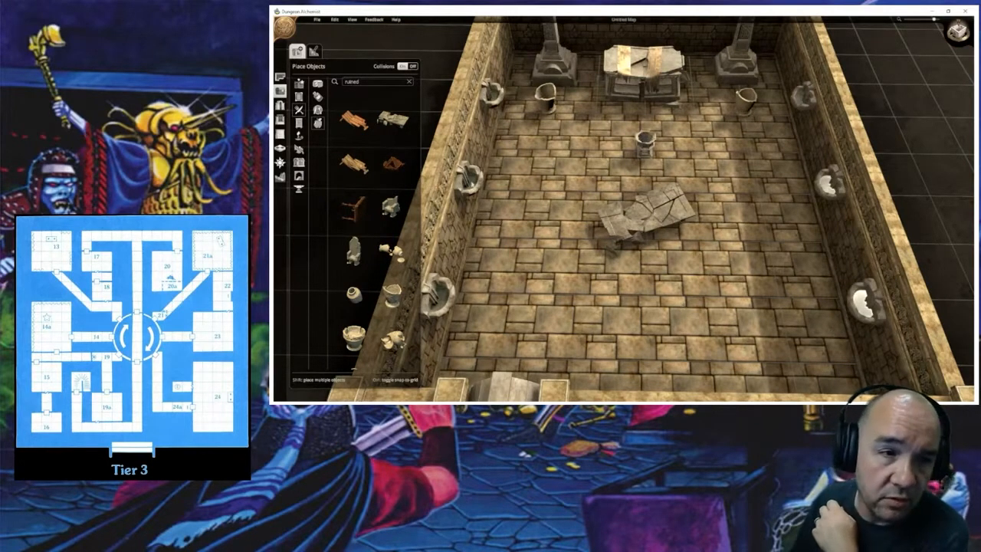
Step: Save the map as The Lost City_Tier 3.dam in the DMA Livestream Saved Maps folder on the Desktop
{"action": "left_click", "coordinate": [317, 19]}
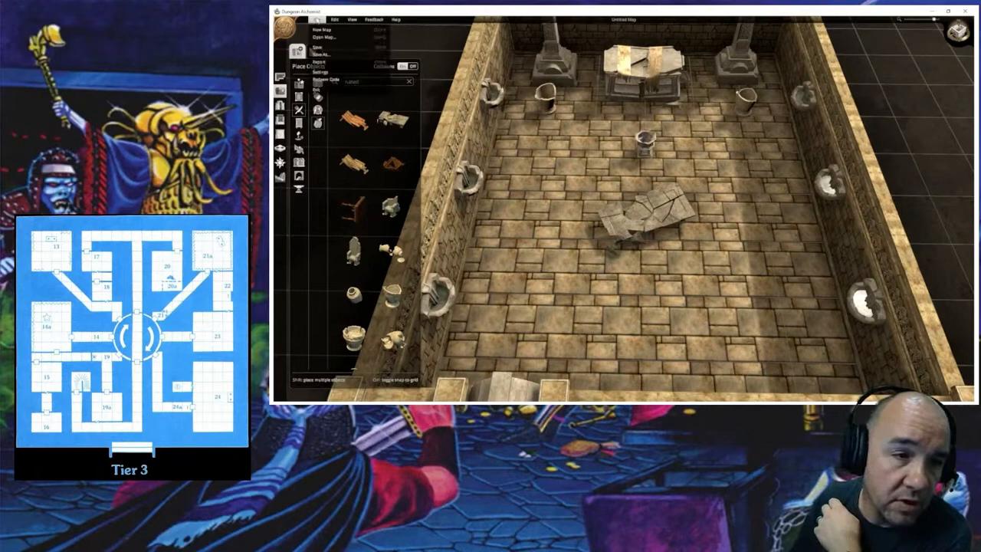
{"action": "left_click", "coordinate": [328, 55]}
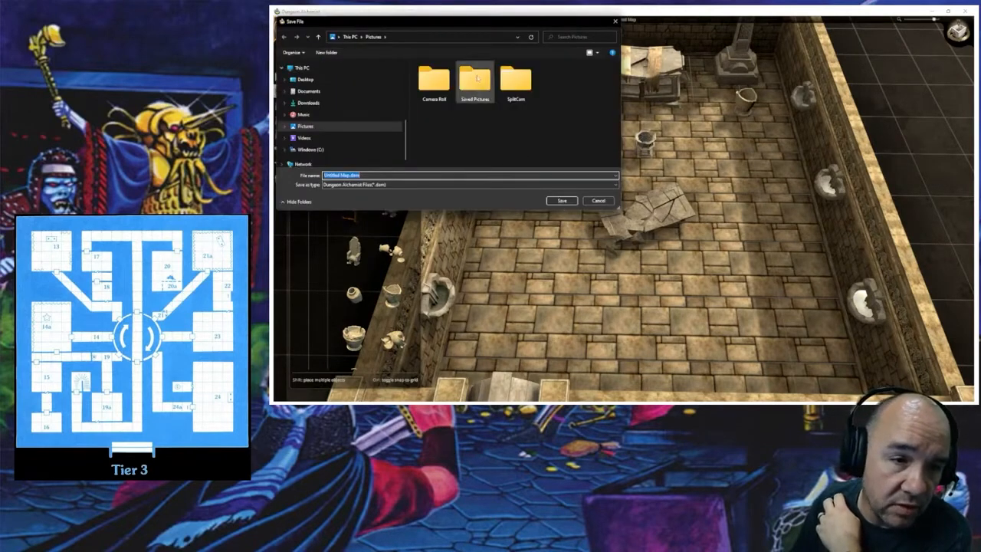
{"action": "left_click", "coordinate": [341, 81]}
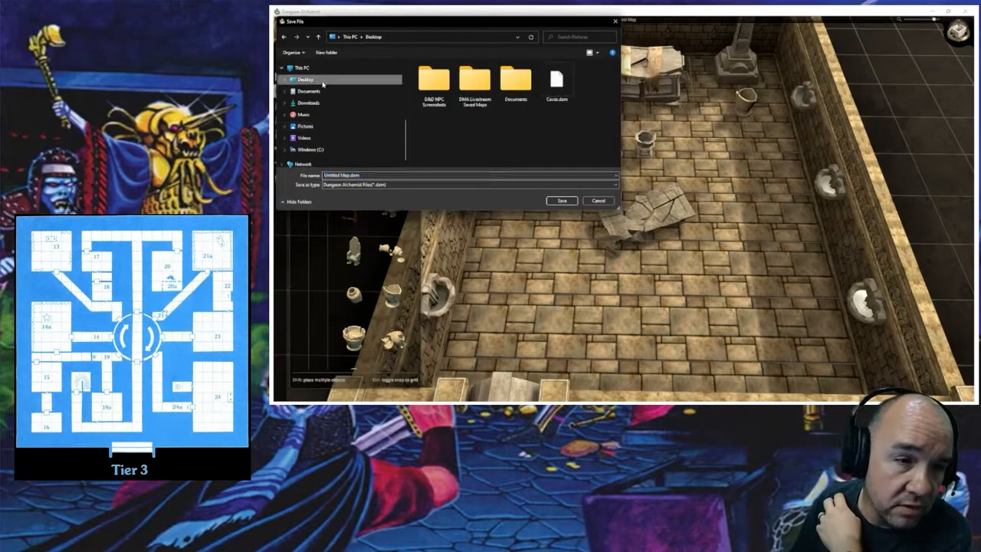
{"action": "double_click", "coordinate": [474, 80]}
{"action": "left_click", "coordinate": [450, 88]}
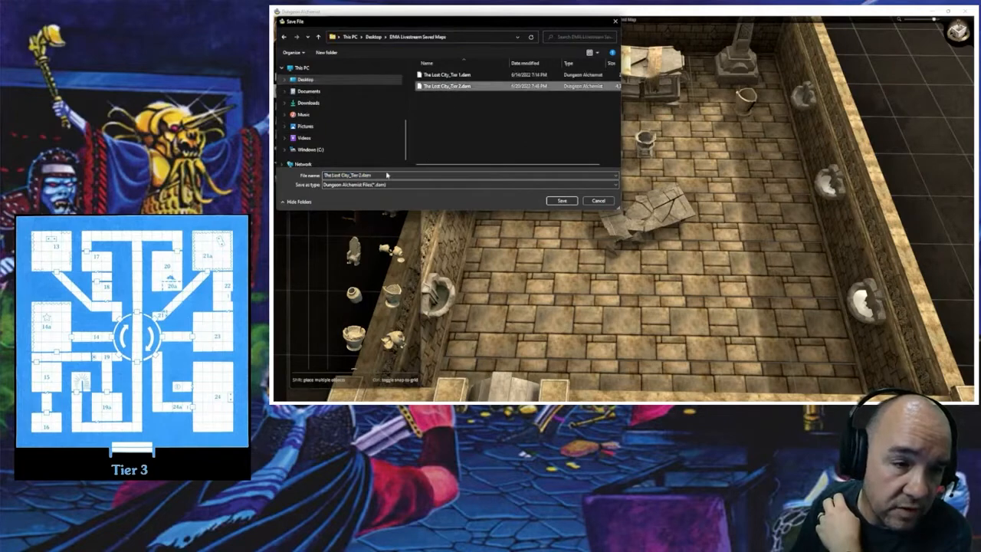
{"action": "left_click", "coordinate": [410, 175]}
{"action": "key", "text": "Right"}
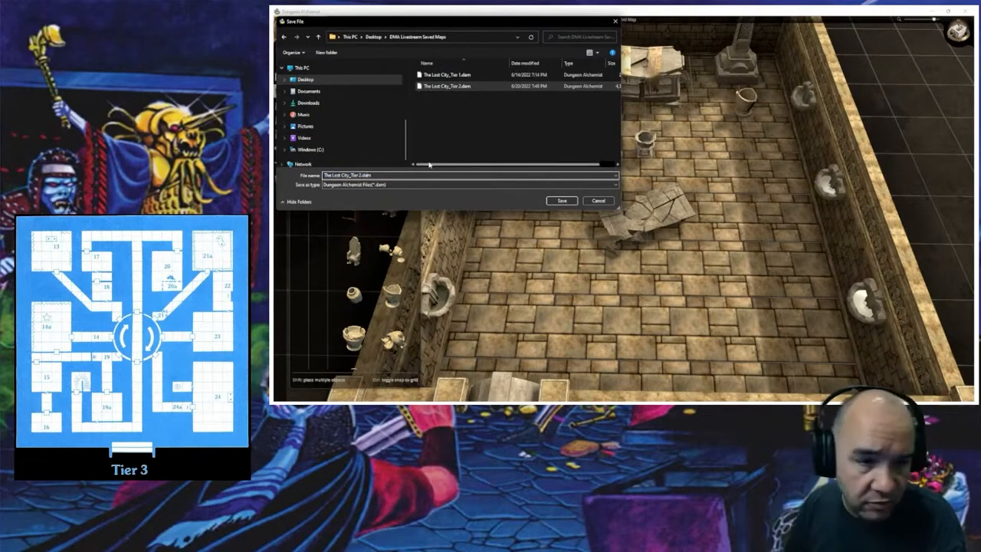
{"action": "key", "text": "BackSpace"}
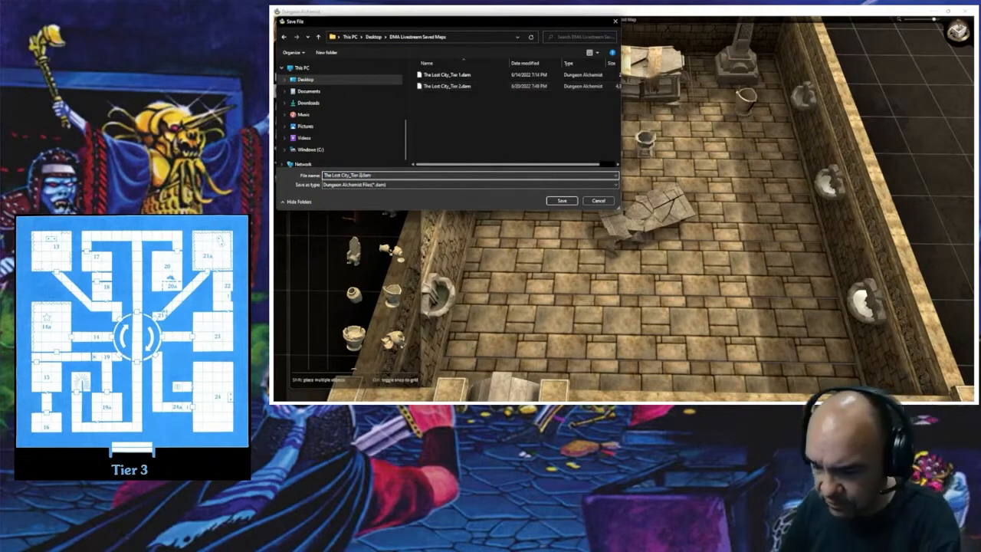
{"action": "type", "text": "3"}
{"action": "key", "text": "Return"}
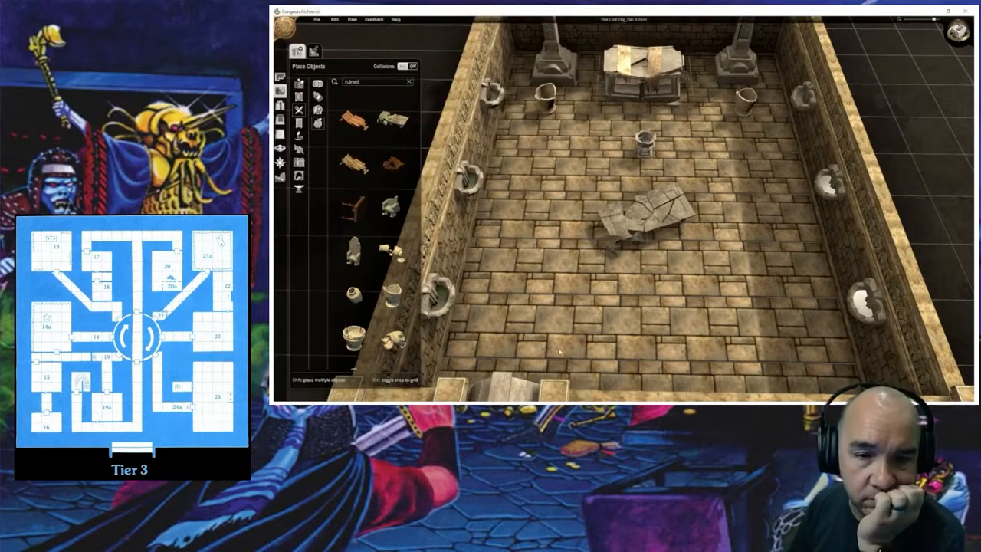
Step: Place the half-round ruined stone platform on the floor near the room's entrance end, with its flat side facing the entrance
{"action": "scroll", "coordinate": [402, 304], "scroll_direction": "down", "scroll_amount": 4}
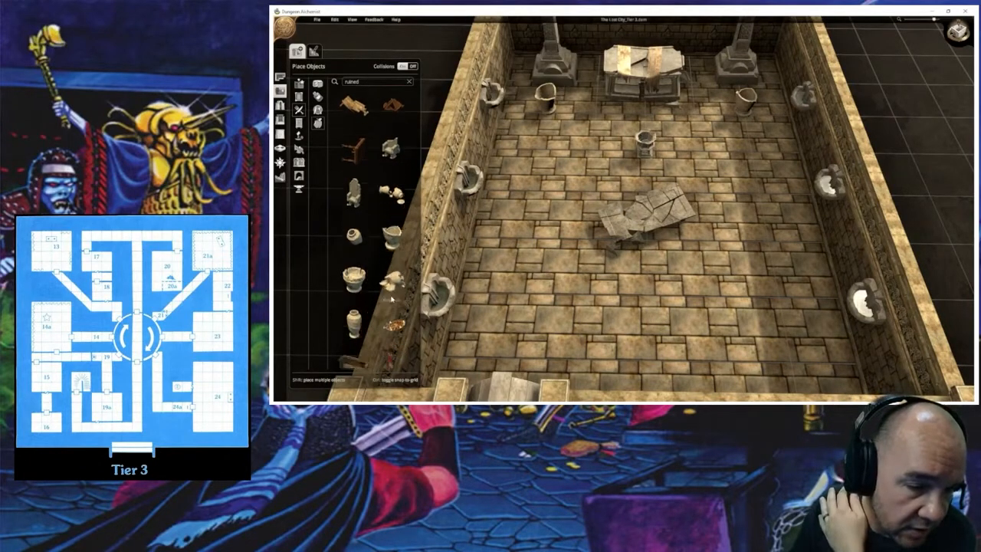
{"action": "scroll", "coordinate": [391, 300], "scroll_direction": "down", "scroll_amount": 4}
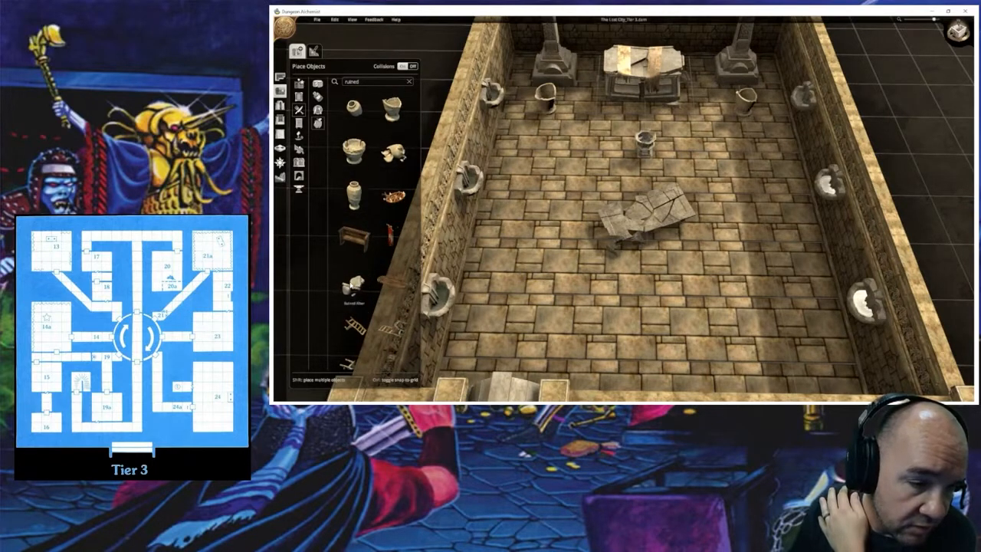
{"action": "scroll", "coordinate": [376, 307], "scroll_direction": "down", "scroll_amount": 5}
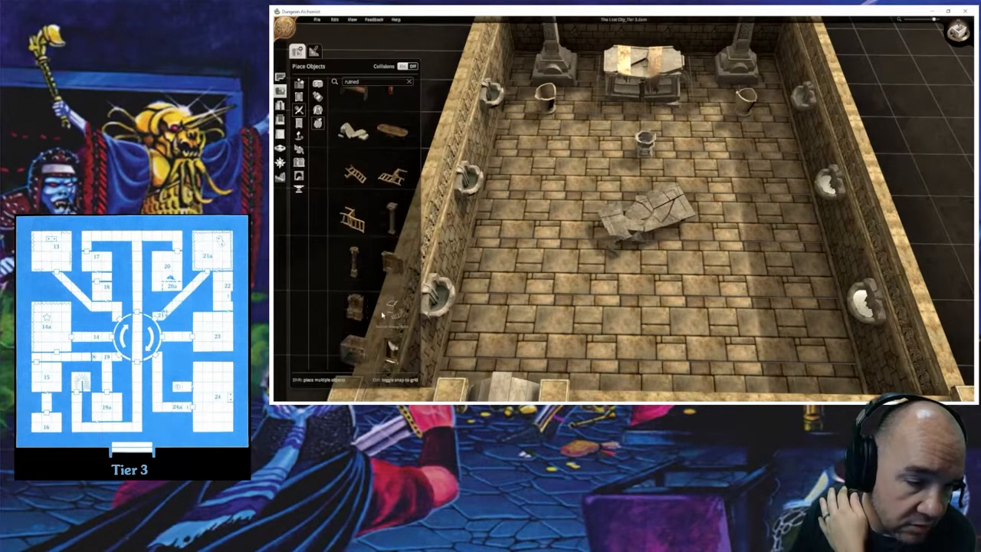
{"action": "scroll", "coordinate": [382, 315], "scroll_direction": "down", "scroll_amount": 8}
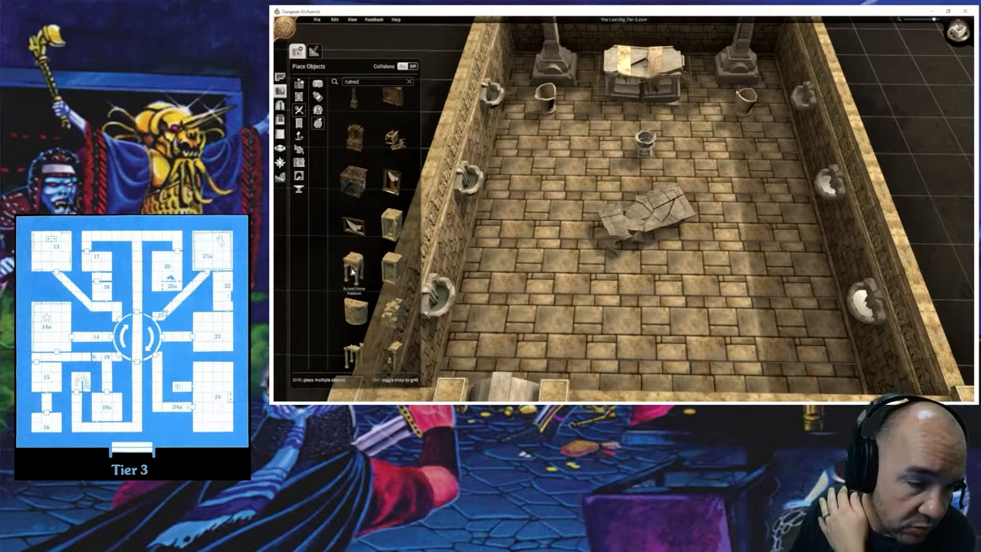
{"action": "left_click", "coordinate": [354, 310]}
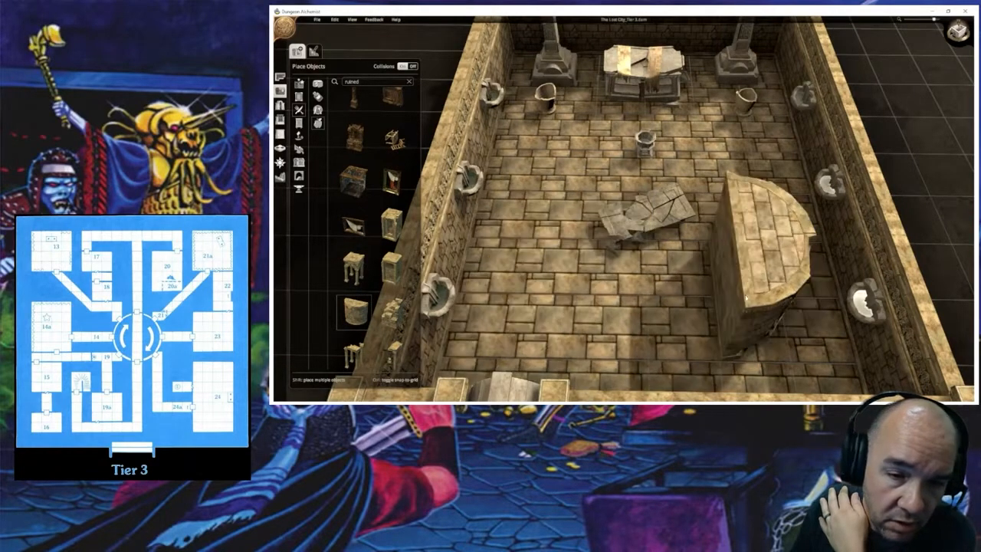
{"action": "right_click", "coordinate": [722, 295]}
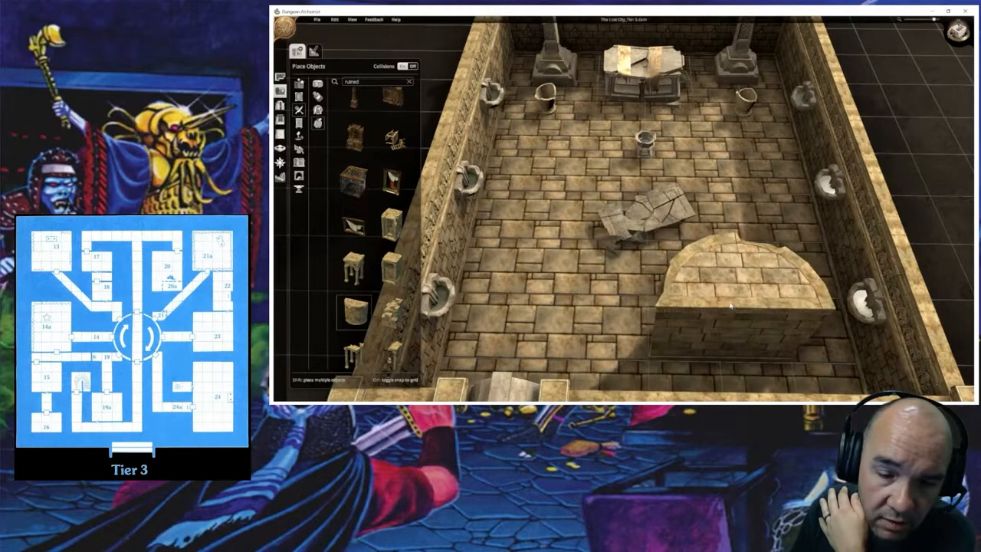
{"action": "left_click", "coordinate": [730, 305]}
Step: Scale the half-round platform down to a small pedestal, turn it about a quarter turn and shift it toward the side wall
{"action": "left_click_drag", "start_coordinate": [645, 230], "coordinate": [692, 290]}
{"action": "right_click", "coordinate": [726, 310]}
{"action": "right_click", "coordinate": [737, 310]}
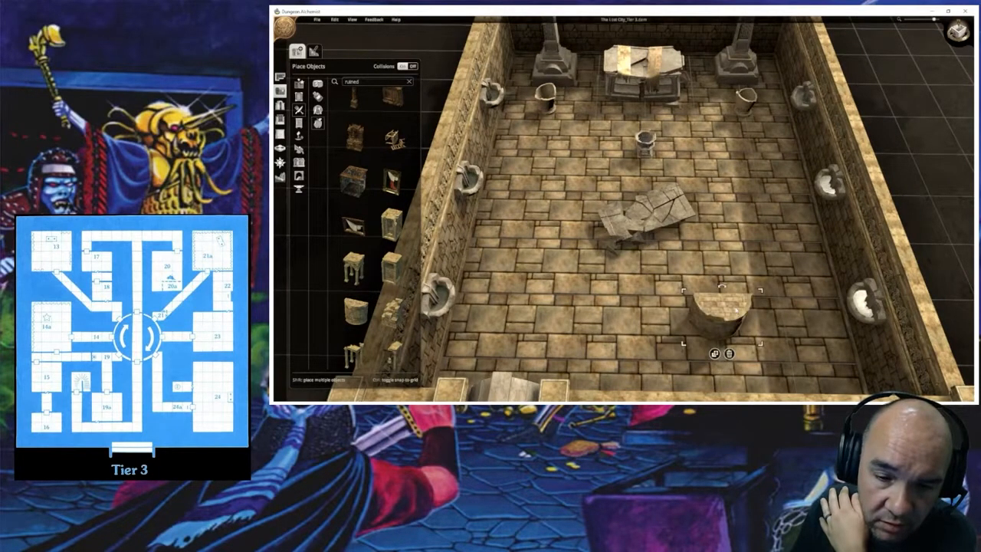
{"action": "right_click", "coordinate": [735, 311]}
{"action": "left_click_drag", "start_coordinate": [700, 285], "coordinate": [773, 301]}
{"action": "left_click", "coordinate": [619, 286]}
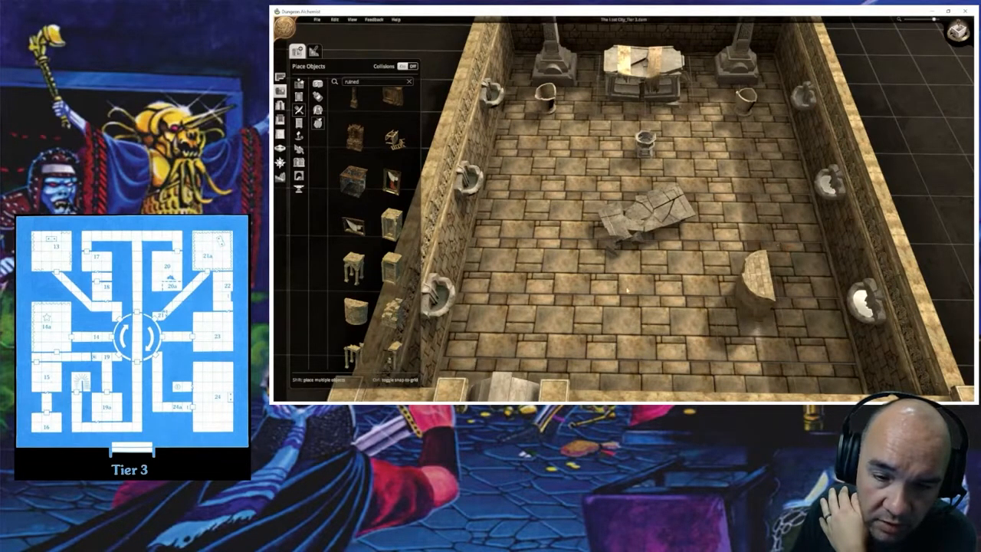
Step: Move the small half-round pedestal against the entrance wall near the corner and duplicate it beside the arched doorway
{"action": "middle_click_drag", "start_coordinate": [628, 291], "coordinate": [902, 265]}
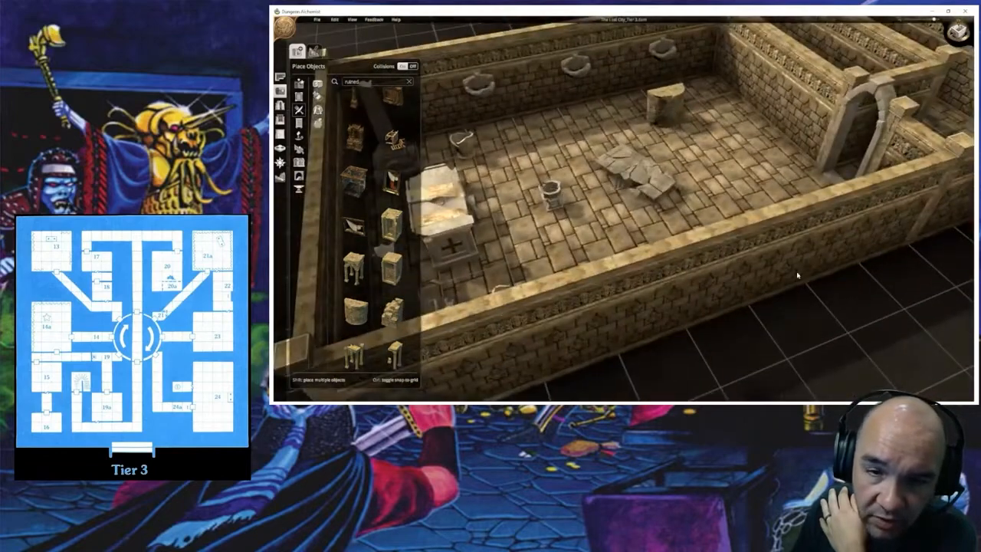
{"action": "middle_click_drag", "start_coordinate": [704, 149], "coordinate": [734, 276]}
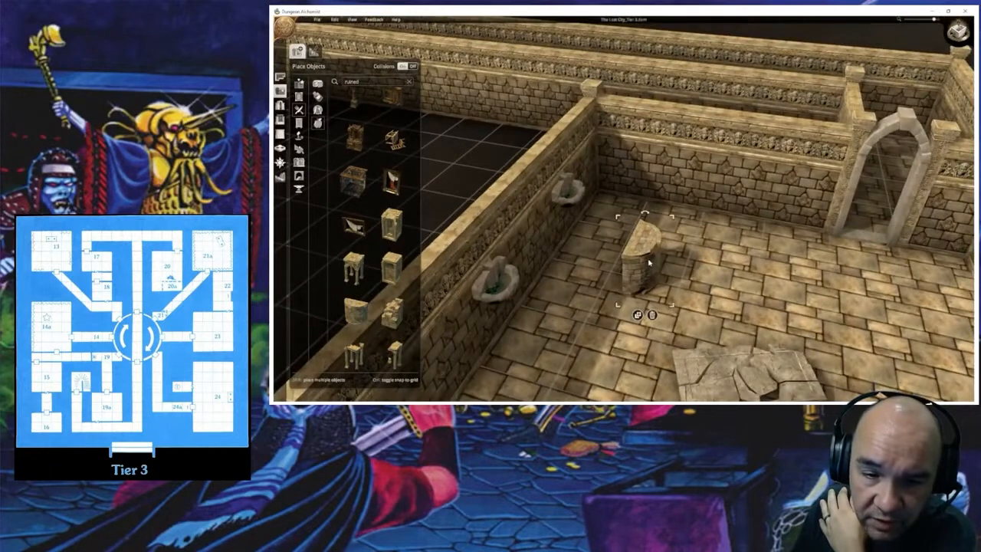
{"action": "scroll", "coordinate": [648, 262], "scroll_direction": "down", "scroll_amount": 4}
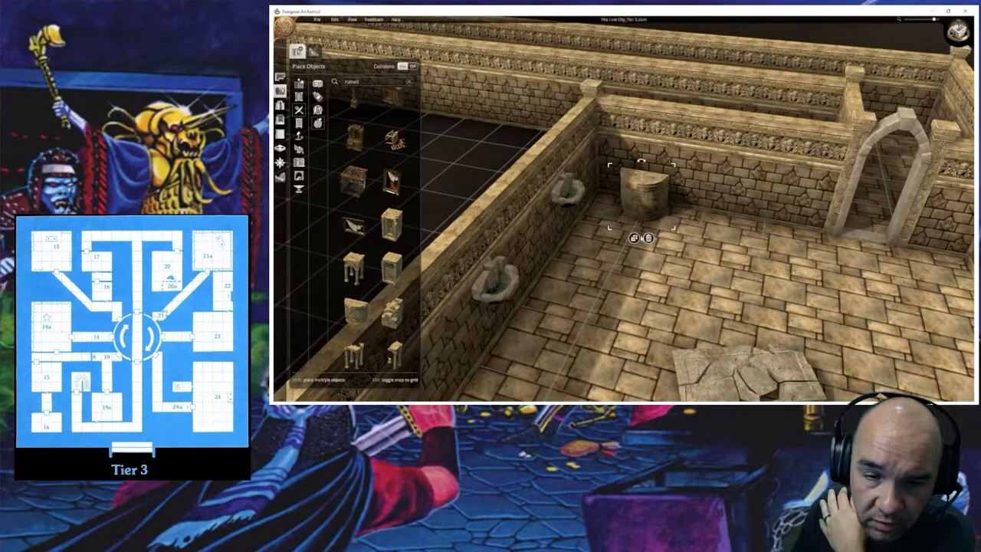
{"action": "left_click", "coordinate": [635, 238]}
{"action": "left_click", "coordinate": [770, 226]}
{"action": "right_click_drag", "start_coordinate": [828, 296], "coordinate": [748, 274]}
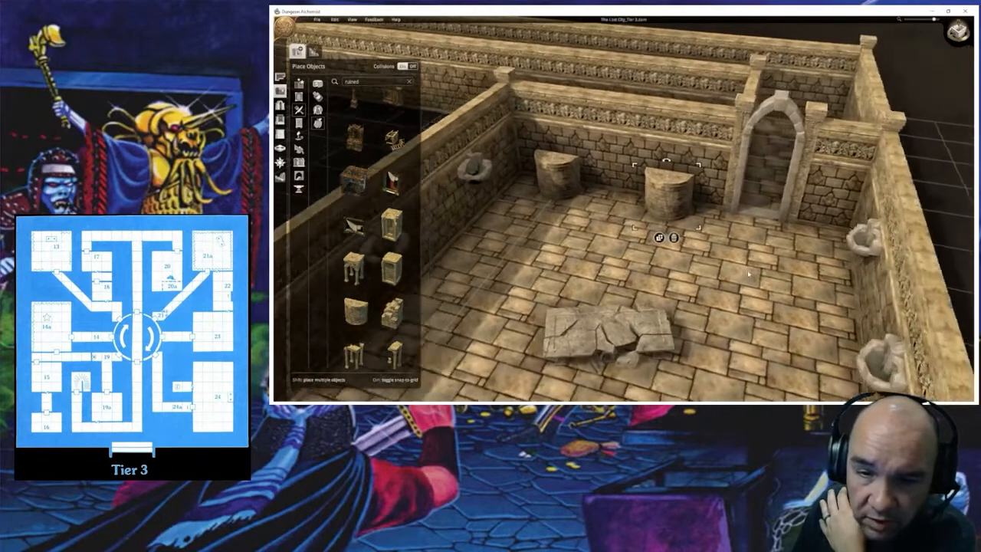
{"action": "left_click", "coordinate": [797, 281]}
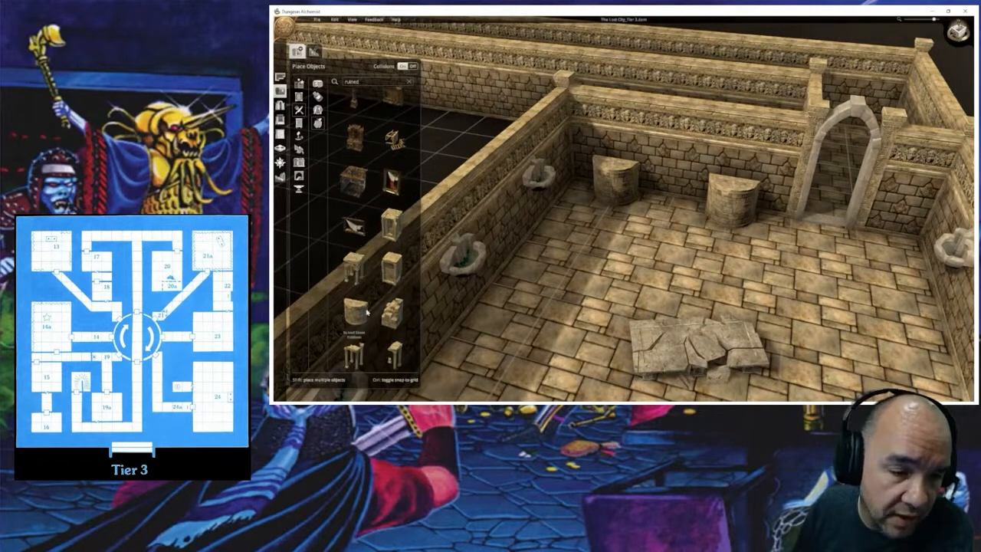
Step: Look through the ruined objects in the object library for another piece suited to the altar room
{"action": "scroll", "coordinate": [387, 324], "scroll_direction": "down", "scroll_amount": 3}
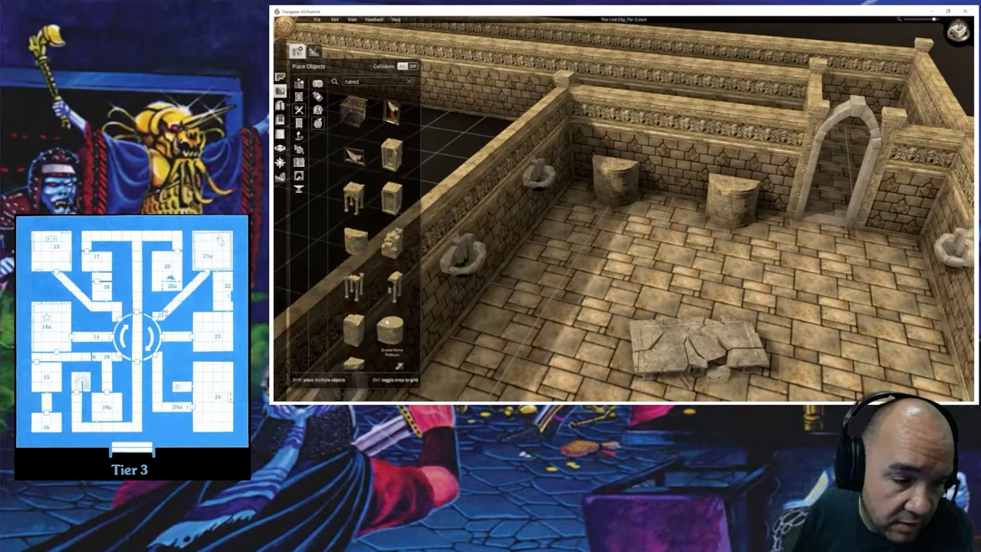
{"action": "scroll", "coordinate": [383, 324], "scroll_direction": "down", "scroll_amount": 4}
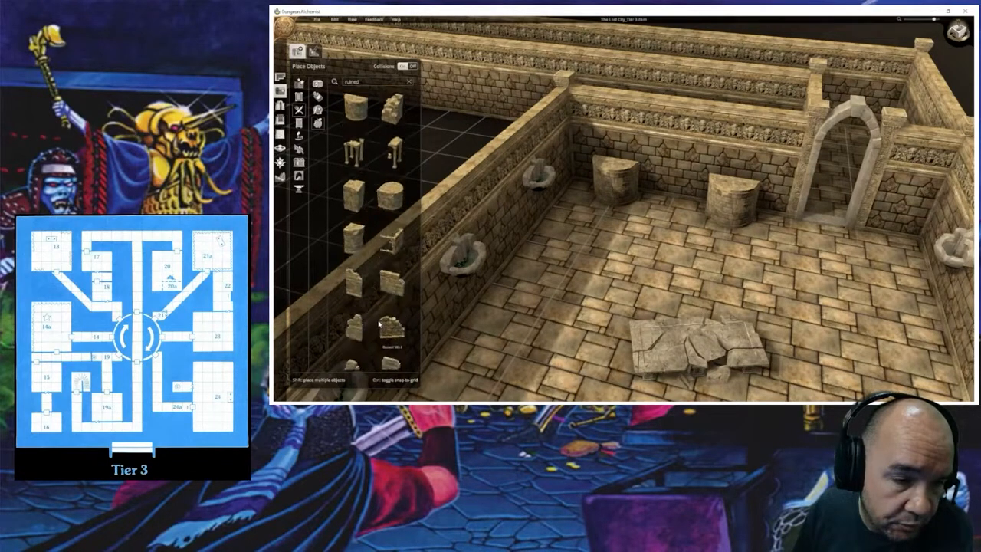
{"action": "scroll", "coordinate": [380, 327], "scroll_direction": "down", "scroll_amount": 1}
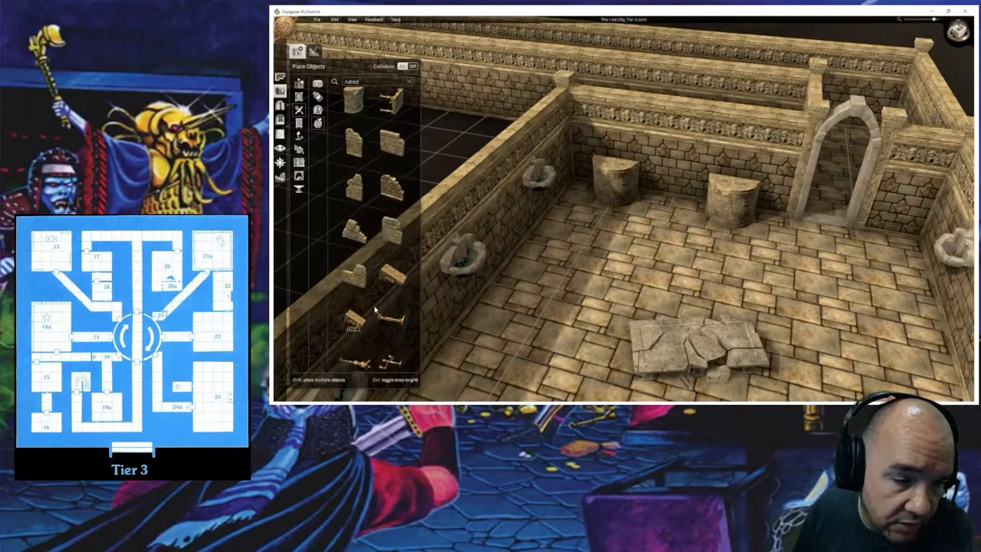
{"action": "scroll", "coordinate": [387, 253], "scroll_direction": "down", "scroll_amount": 1}
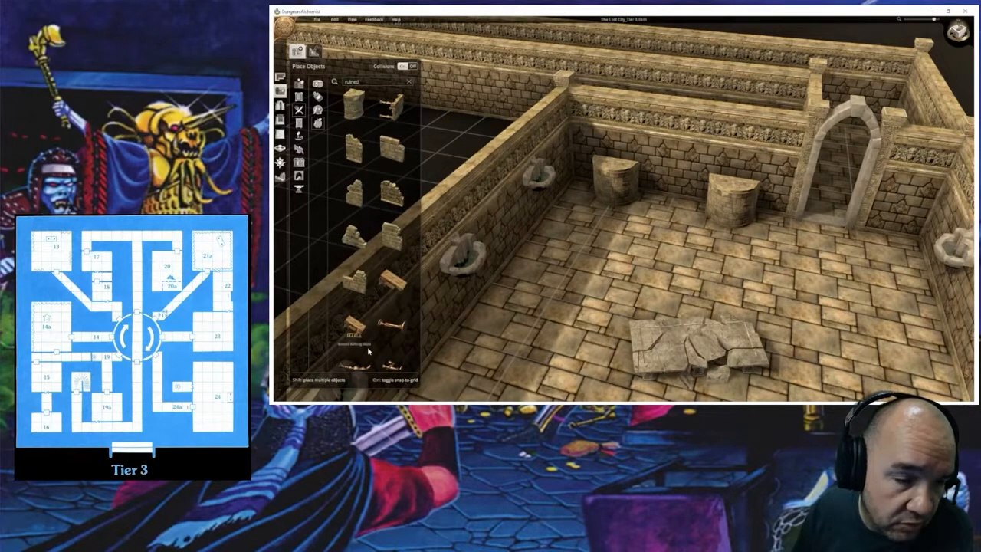
{"action": "scroll", "coordinate": [366, 333], "scroll_direction": "down", "scroll_amount": 2}
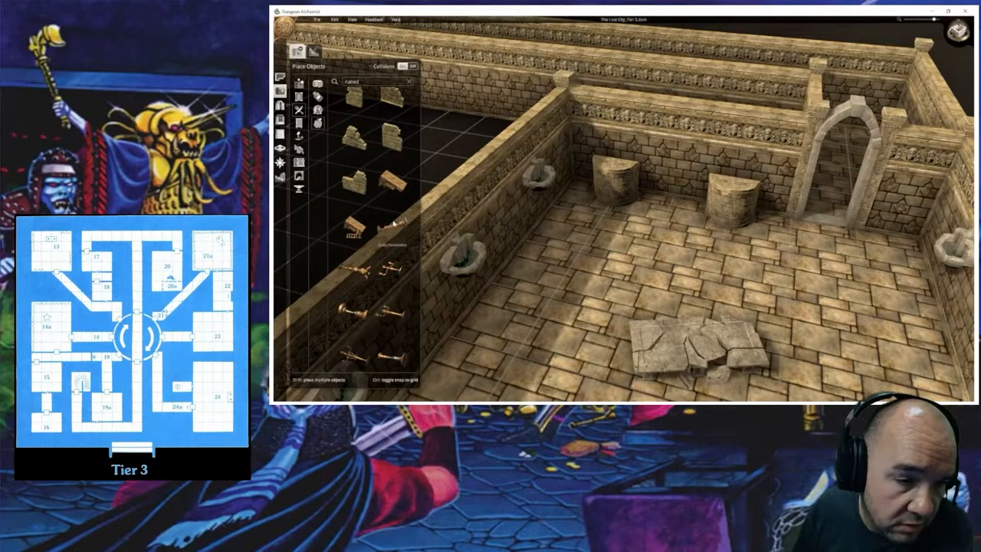
{"action": "scroll", "coordinate": [380, 276], "scroll_direction": "down", "scroll_amount": 1}
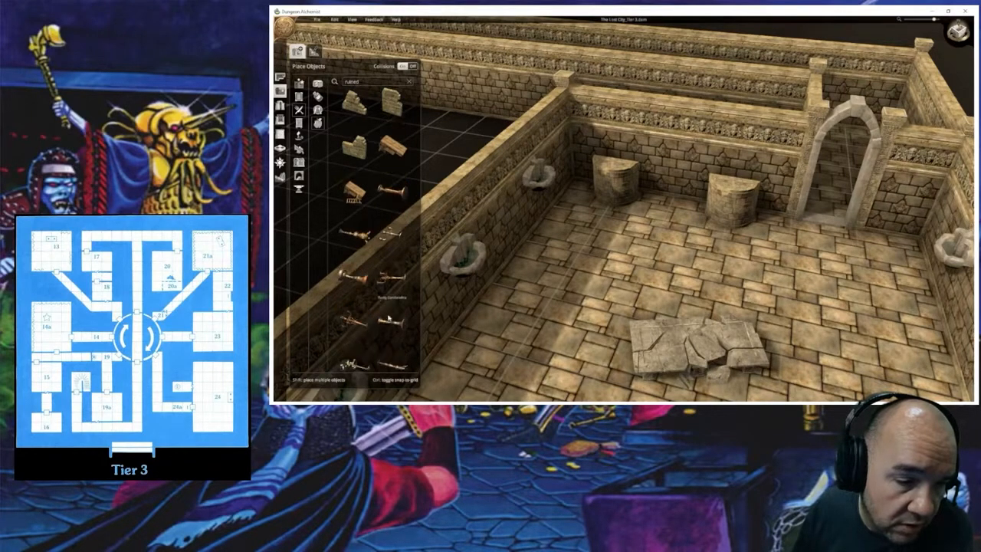
{"action": "scroll", "coordinate": [395, 327], "scroll_direction": "down", "scroll_amount": 2}
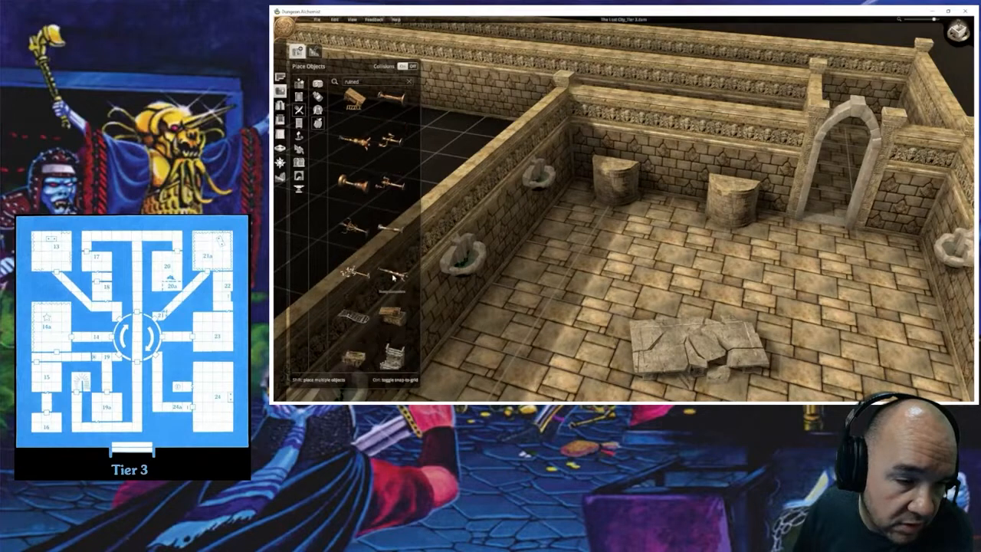
{"action": "scroll", "coordinate": [393, 276], "scroll_direction": "down", "scroll_amount": 2}
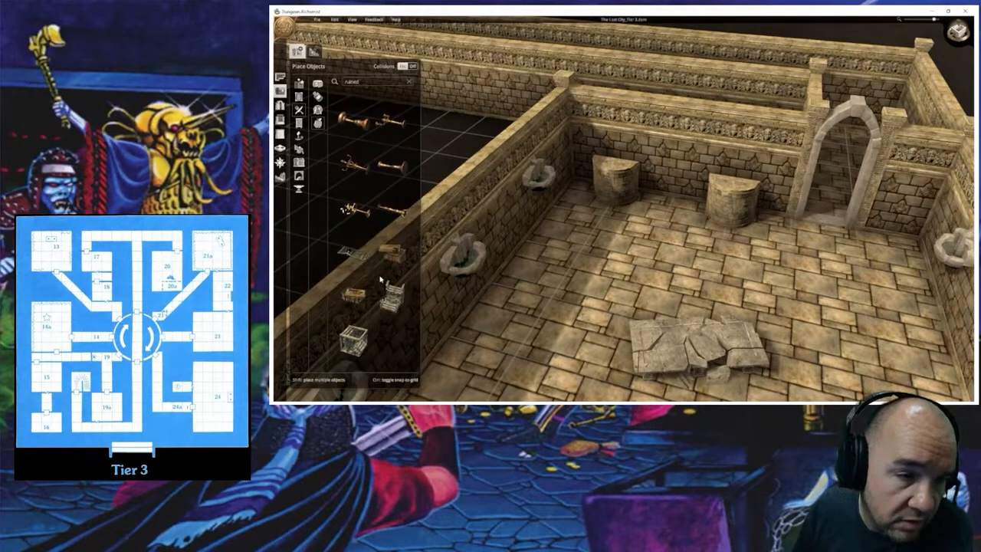
{"action": "scroll", "coordinate": [381, 281], "scroll_direction": "up", "scroll_amount": 2}
Step: Search the object library for "ruined statue" and look through the listed objects
{"action": "left_click", "coordinate": [385, 84]}
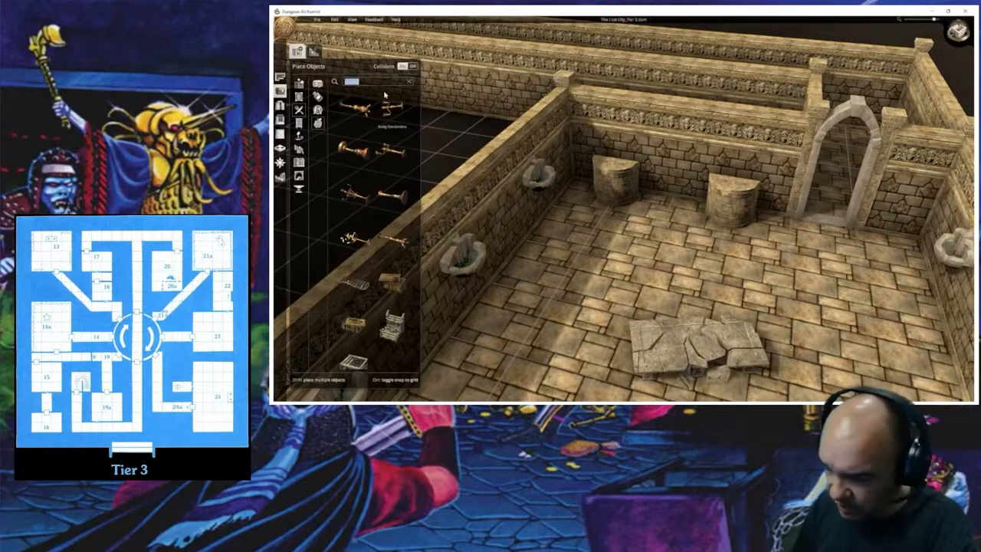
{"action": "key", "text": "End"}
{"action": "type", "text": "s"}
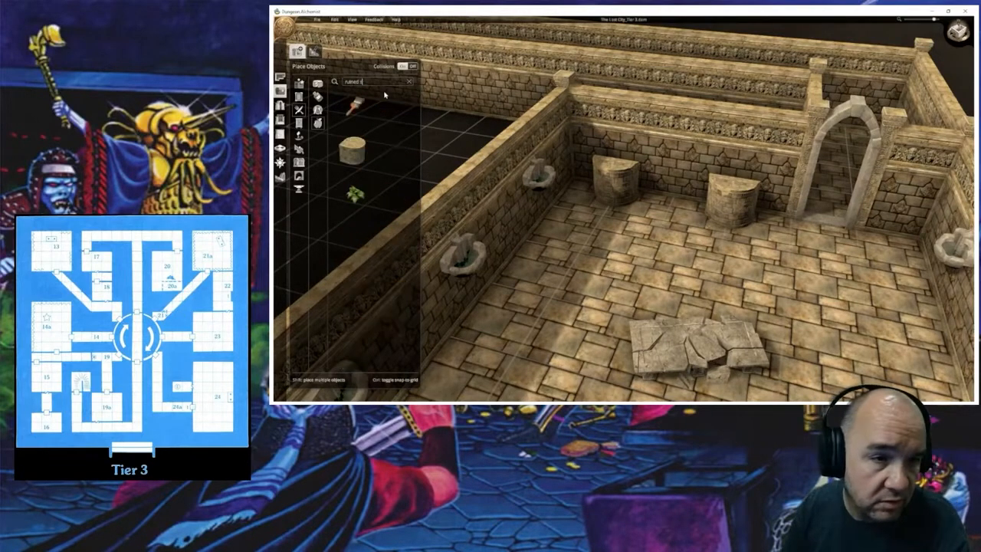
{"action": "type", "text": "tatue"}
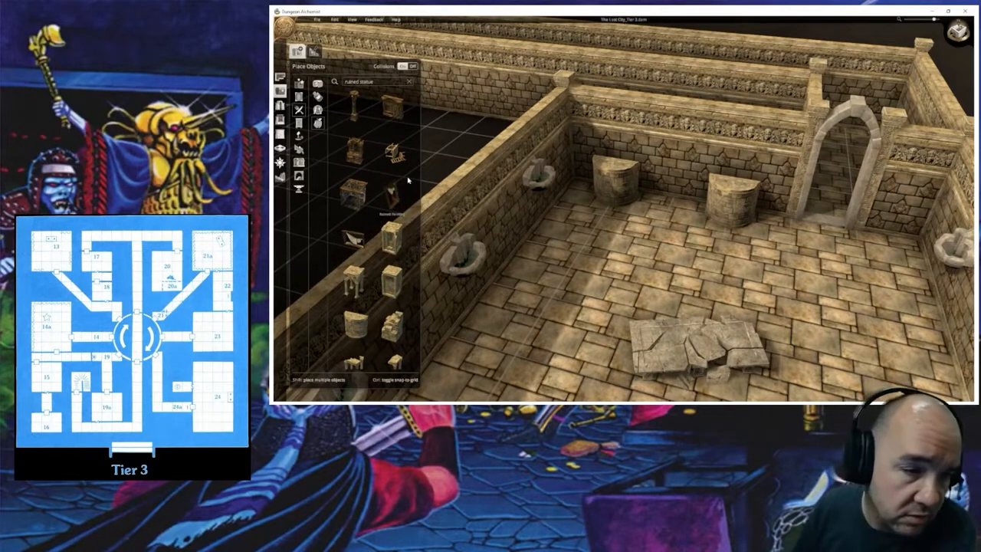
{"action": "scroll", "coordinate": [394, 200], "scroll_direction": "down", "scroll_amount": 5}
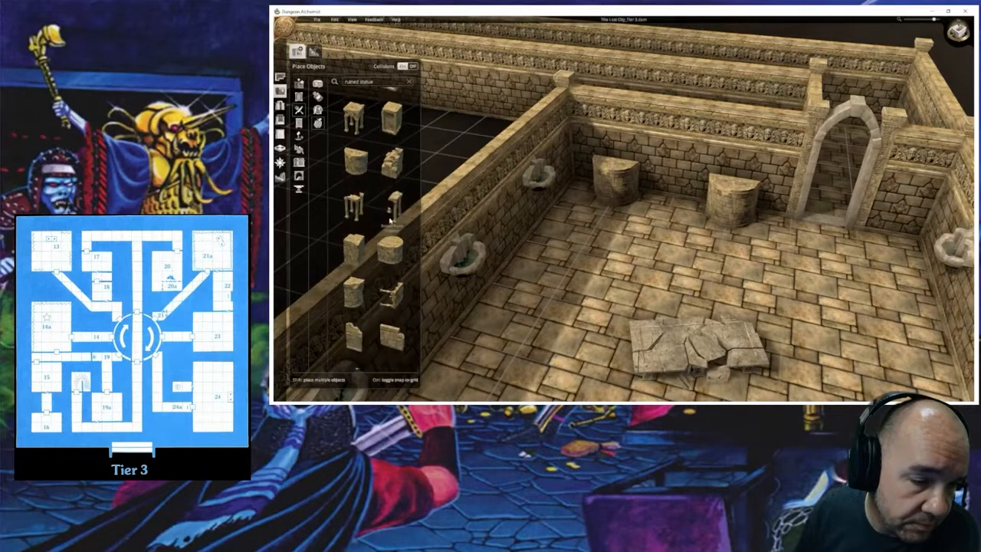
{"action": "scroll", "coordinate": [389, 218], "scroll_direction": "down", "scroll_amount": 1}
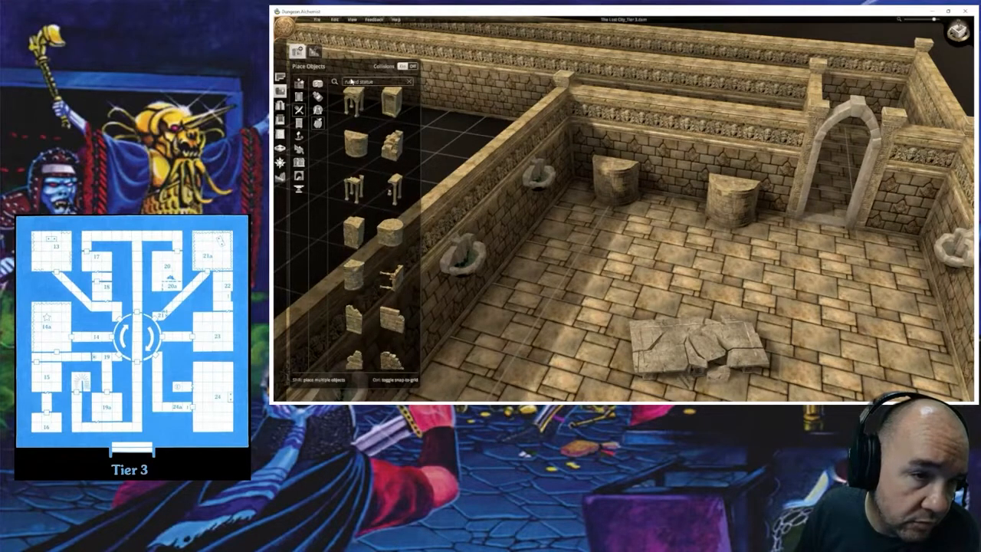
Step: Search the object library for "statue" and look through the models for a broken figure
{"action": "left_click", "coordinate": [352, 81]}
{"action": "type", "text": "stat"}
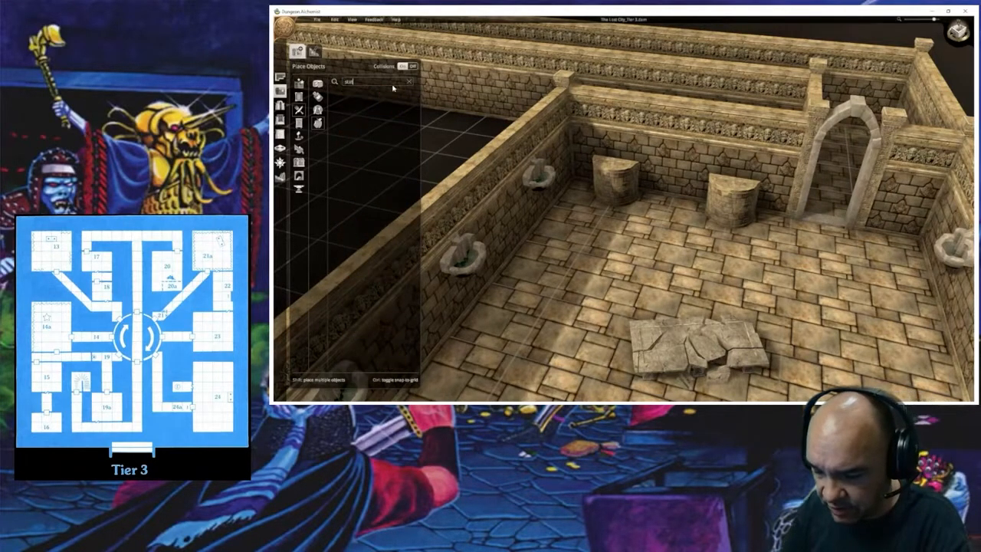
{"action": "type", "text": "ue"}
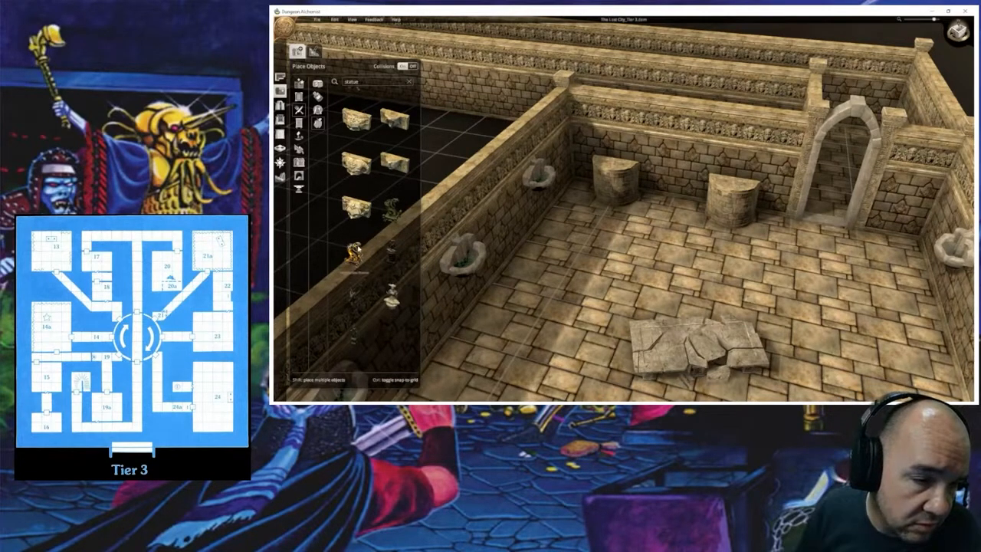
{"action": "scroll", "coordinate": [381, 292], "scroll_direction": "down", "scroll_amount": 5}
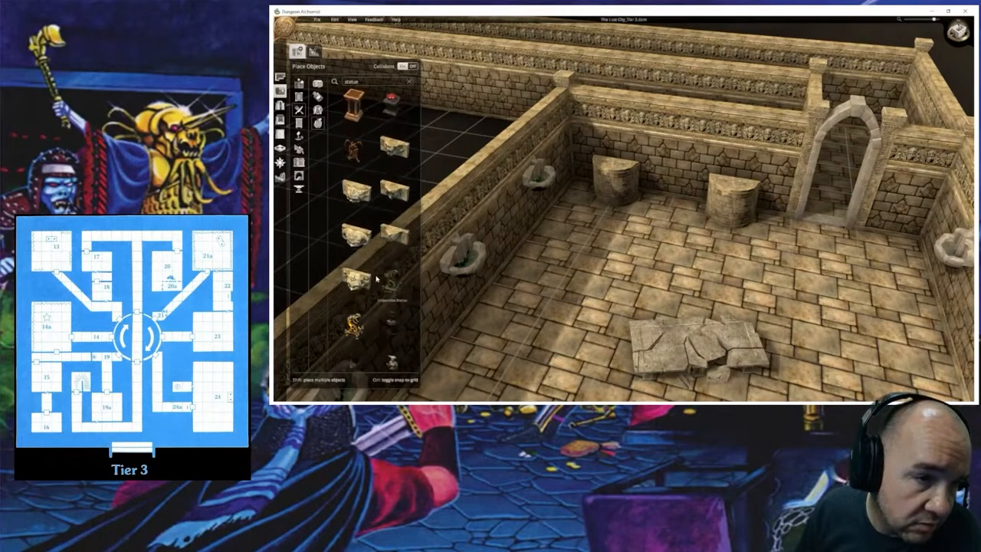
{"action": "scroll", "coordinate": [377, 276], "scroll_direction": "down", "scroll_amount": 6}
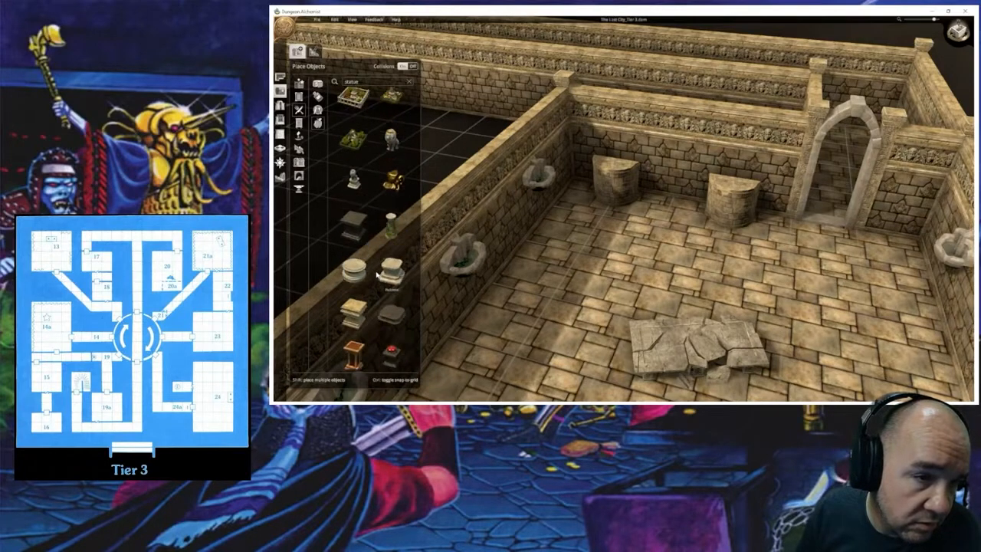
{"action": "scroll", "coordinate": [376, 276], "scroll_direction": "down", "scroll_amount": 6}
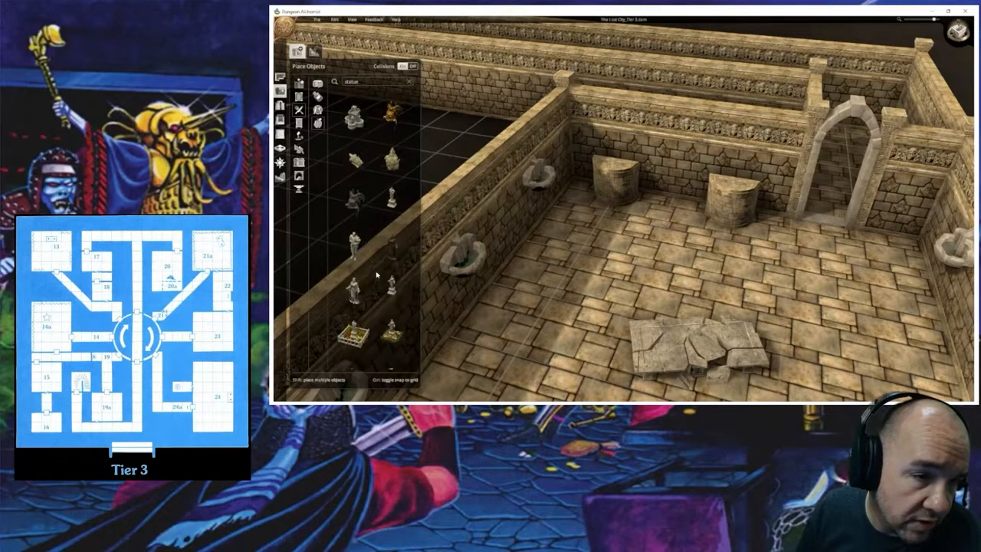
{"action": "scroll", "coordinate": [376, 276], "scroll_direction": "up", "scroll_amount": 2}
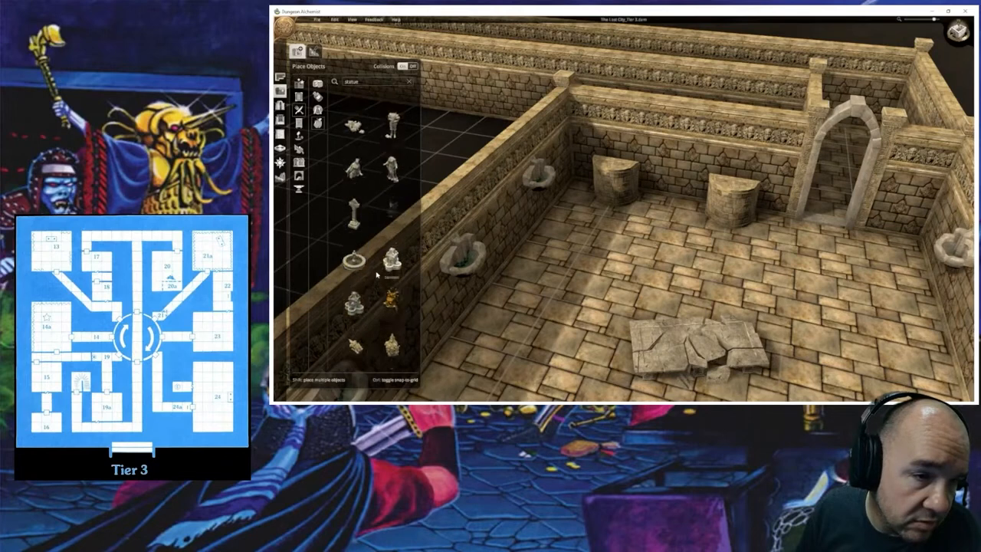
Step: Place the headless robed statue, scale it down, and stand it on the half-round pedestal near the corner with collisions on
{"action": "left_click", "coordinate": [391, 150]}
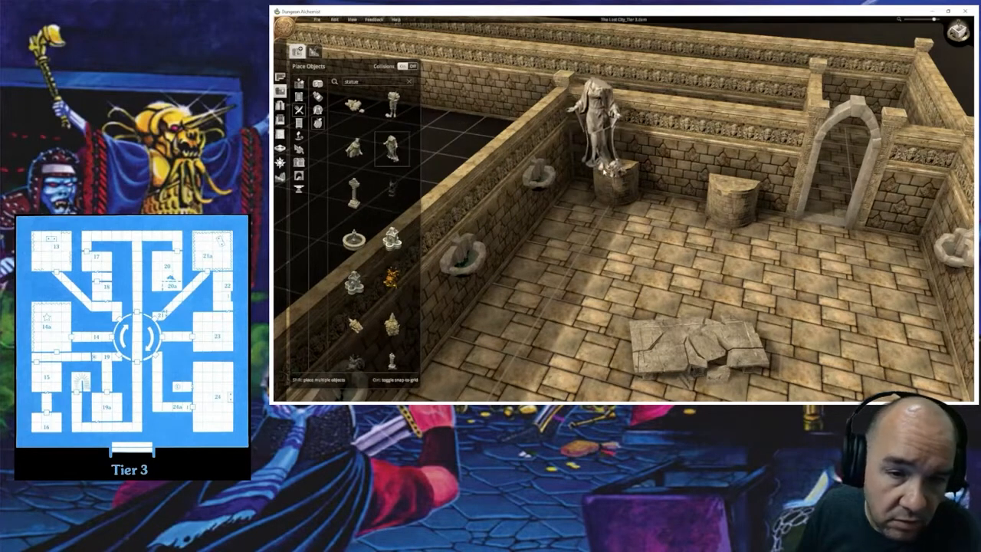
{"action": "left_click", "coordinate": [623, 234]}
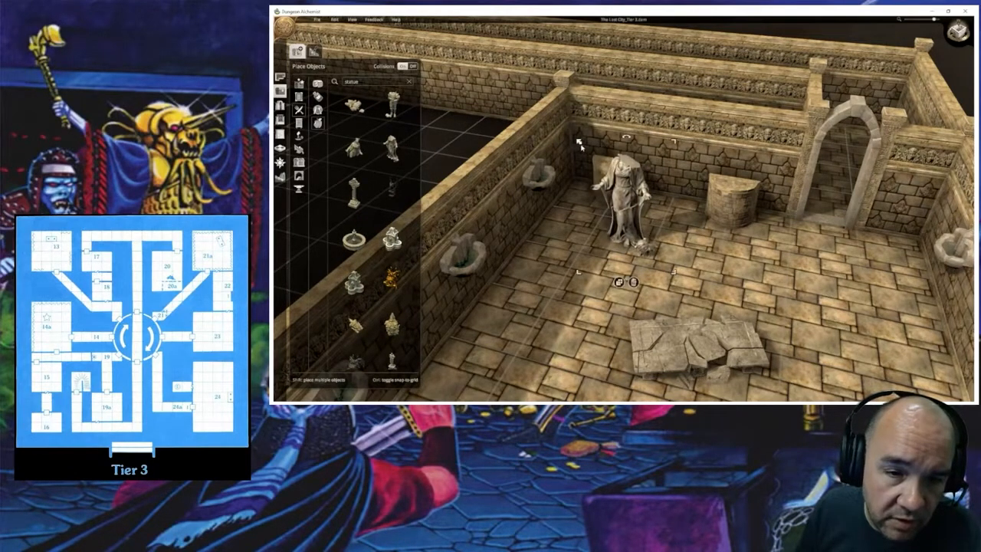
{"action": "left_click_drag", "start_coordinate": [579, 142], "coordinate": [613, 162]}
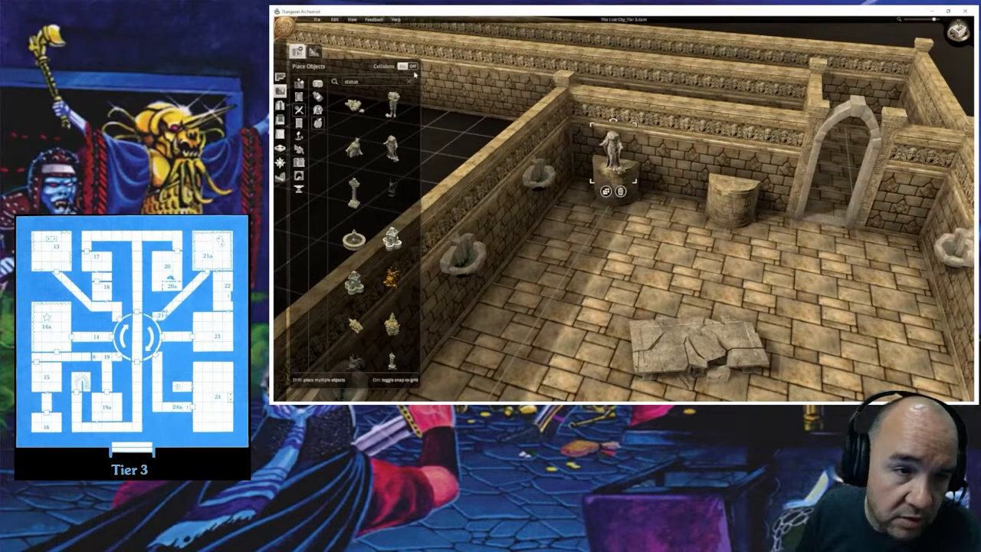
{"action": "left_click_drag", "start_coordinate": [611, 159], "coordinate": [608, 154]}
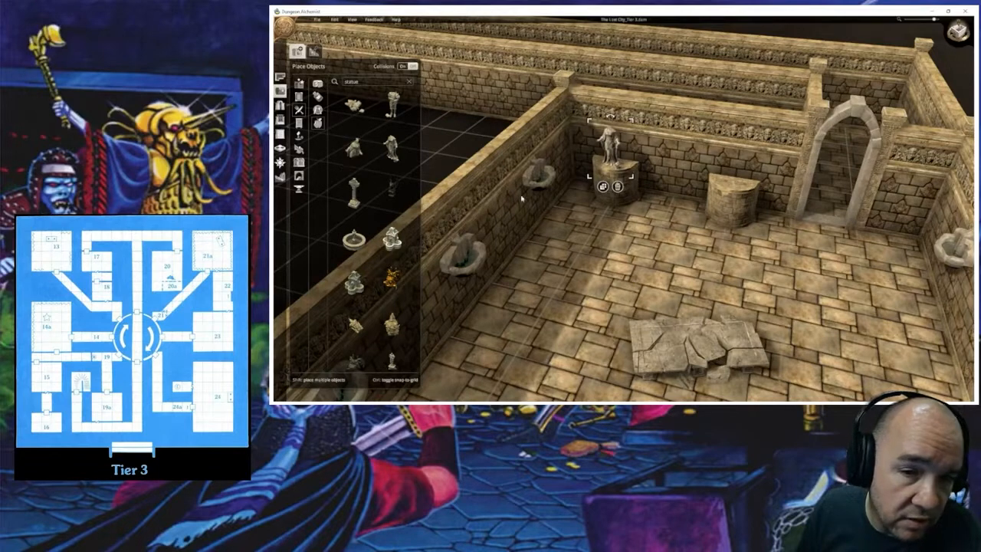
Step: Duplicate the headless statue onto the pedestal beside the arched doorway and turn object collisions off
{"action": "left_click", "coordinate": [602, 186]}
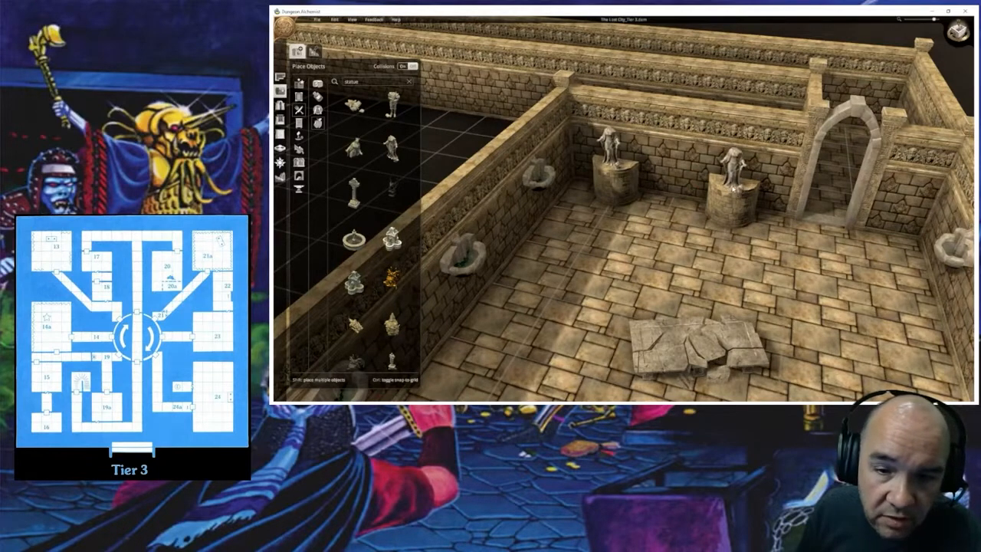
{"action": "left_click", "coordinate": [735, 186]}
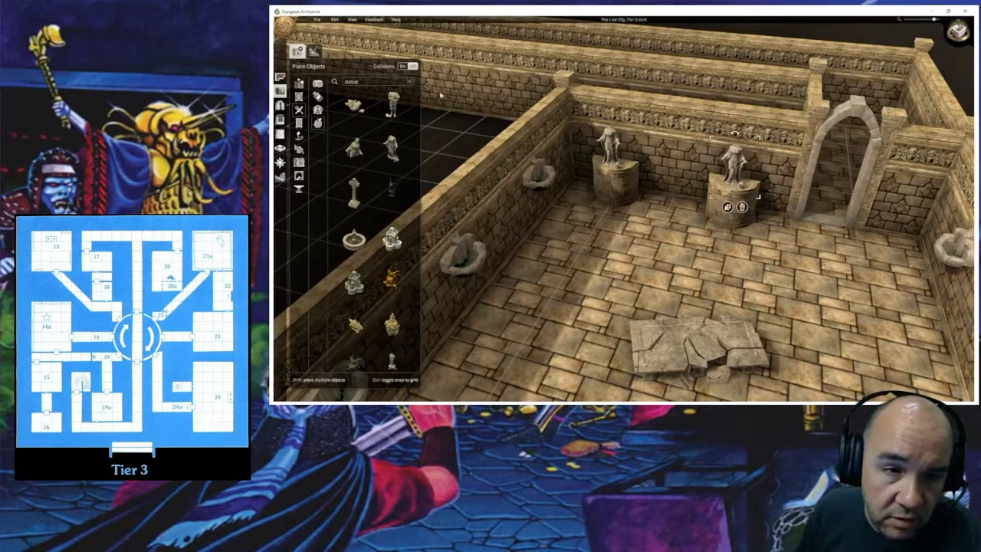
{"action": "left_click", "coordinate": [406, 70]}
{"action": "left_click", "coordinate": [633, 240]}
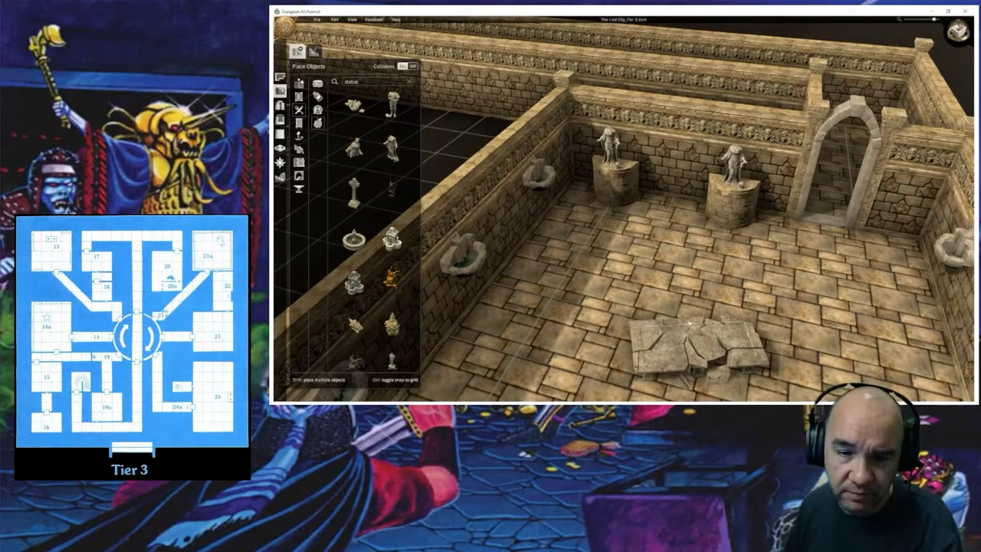
Step: Examine the furnished altar room and its connecting corridor and neighbouring rooms from directly above
{"action": "middle_click_drag", "start_coordinate": [692, 324], "coordinate": [781, 213]}
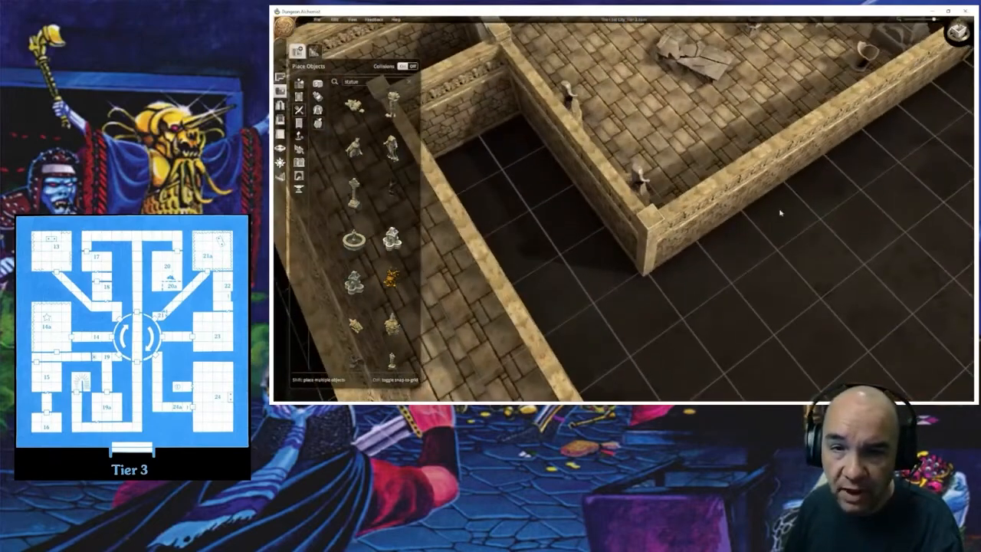
{"action": "right_click_drag", "start_coordinate": [780, 213], "coordinate": [875, 364]}
{"action": "middle_click_drag", "start_coordinate": [875, 363], "coordinate": [854, 316]}
{"action": "scroll", "coordinate": [854, 316], "scroll_direction": "down", "scroll_amount": 4}
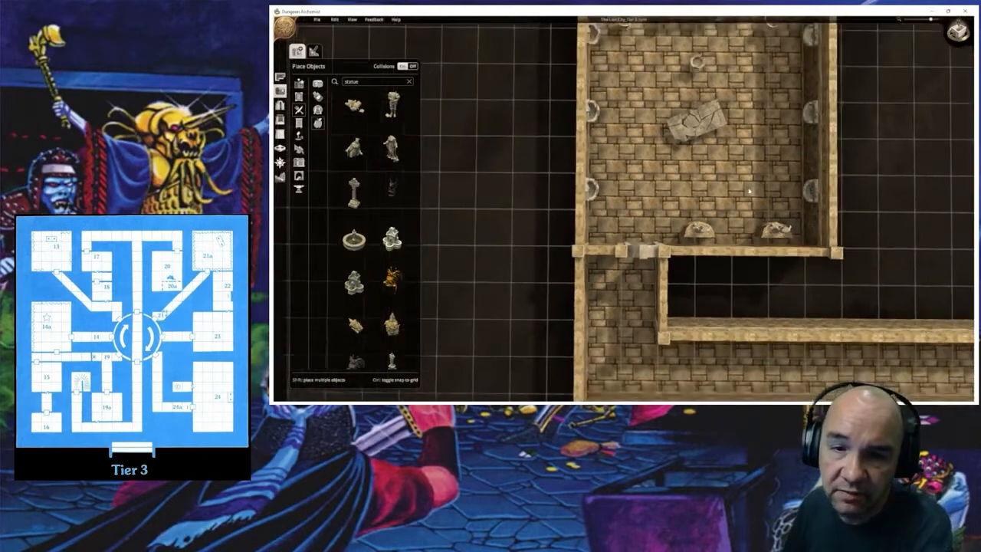
{"action": "scroll", "coordinate": [712, 203], "scroll_direction": "down", "scroll_amount": 3}
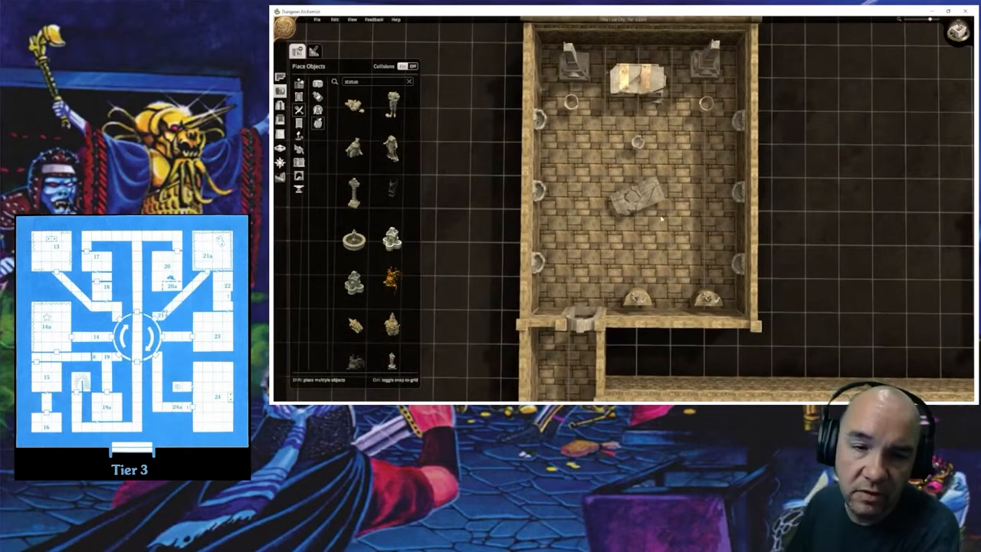
{"action": "key", "text": "q"}
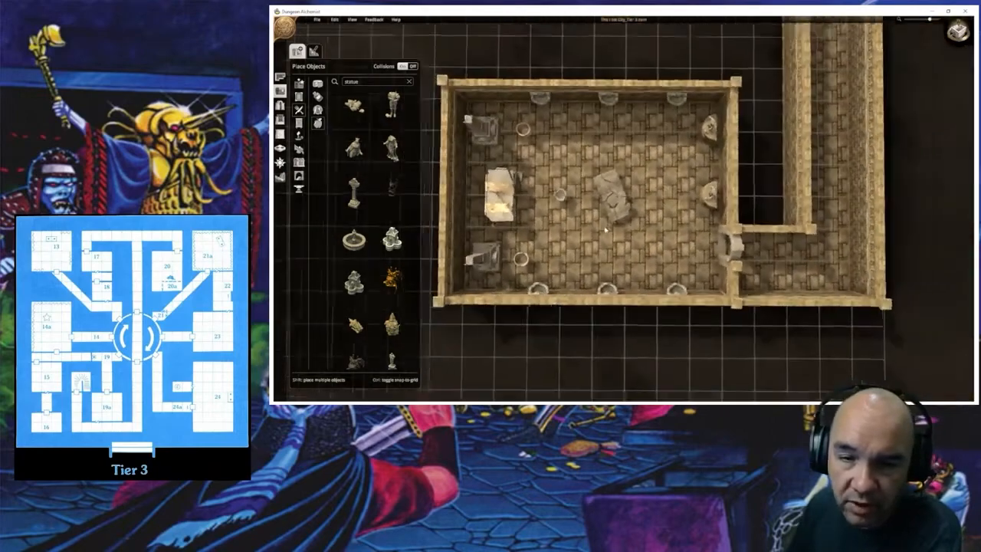
{"action": "scroll", "coordinate": [605, 228], "scroll_direction": "down", "scroll_amount": 2}
{"action": "key", "text": "q"}
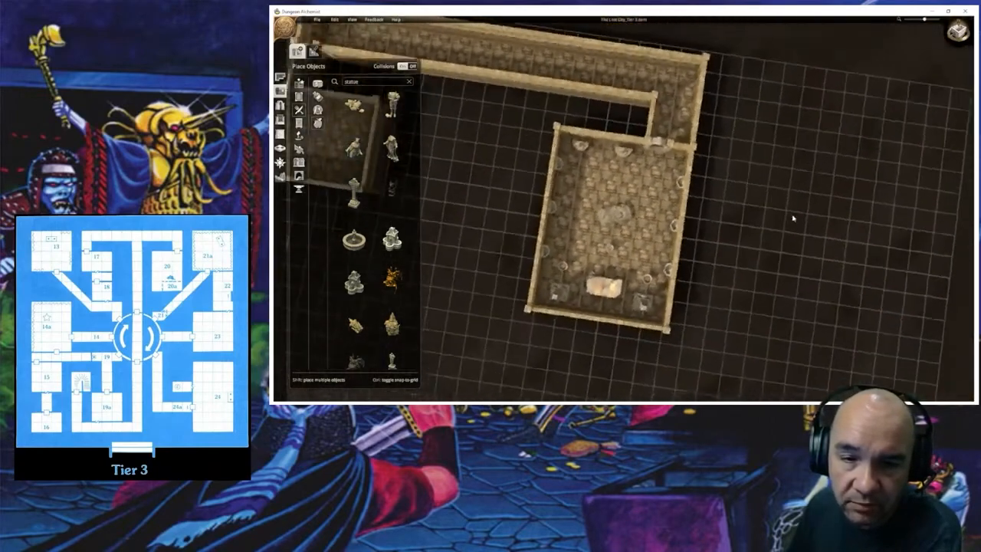
{"action": "right_click_drag", "start_coordinate": [577, 233], "coordinate": [687, 242]}
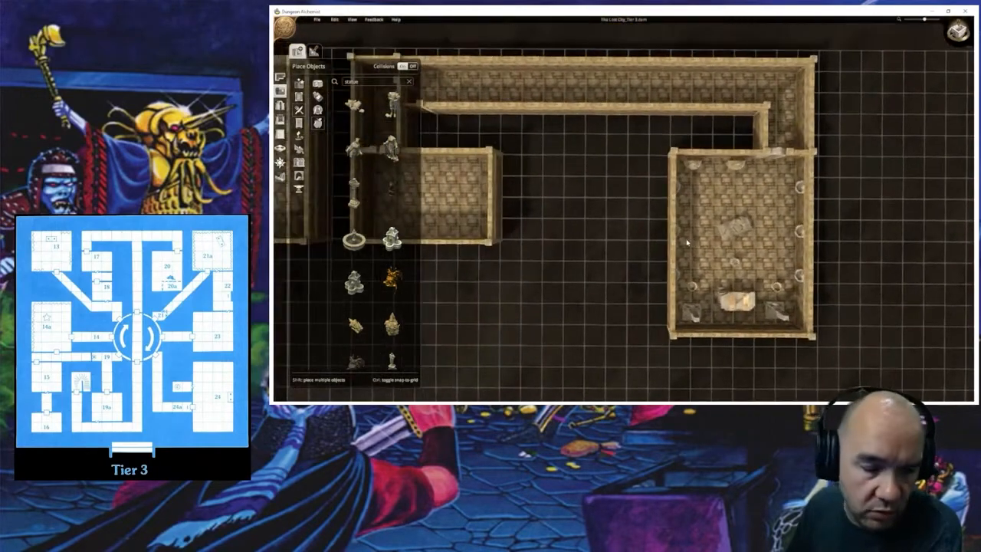
{"action": "scroll", "coordinate": [565, 245], "scroll_direction": "down", "scroll_amount": 2}
{"action": "right_click_drag", "start_coordinate": [572, 261], "coordinate": [679, 269]}
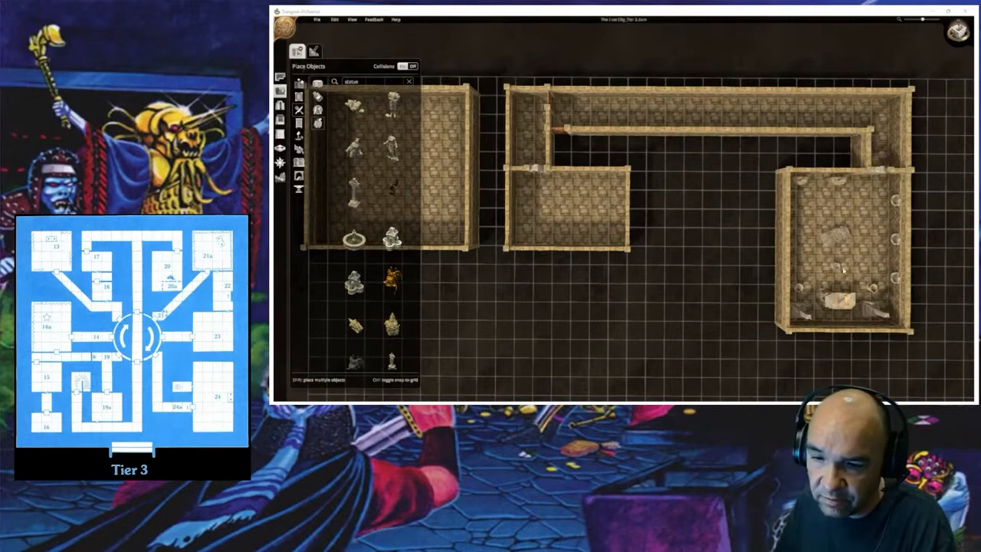
Step: Delete all the wall fountains along both side walls of the altar room
{"action": "middle_click_drag", "start_coordinate": [866, 281], "coordinate": [691, 247]}
{"action": "scroll", "coordinate": [692, 283], "scroll_direction": "up", "scroll_amount": 3}
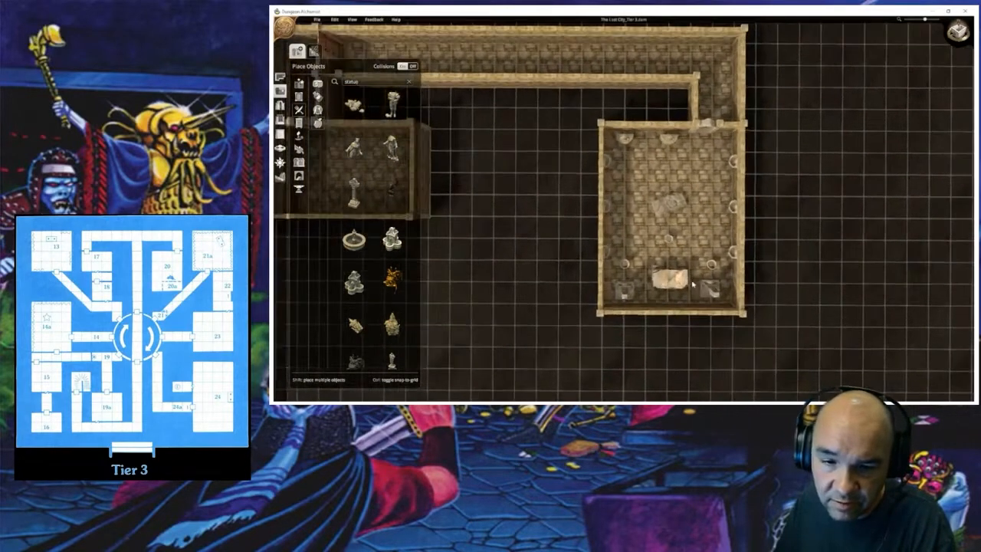
{"action": "left_click", "coordinate": [753, 263]}
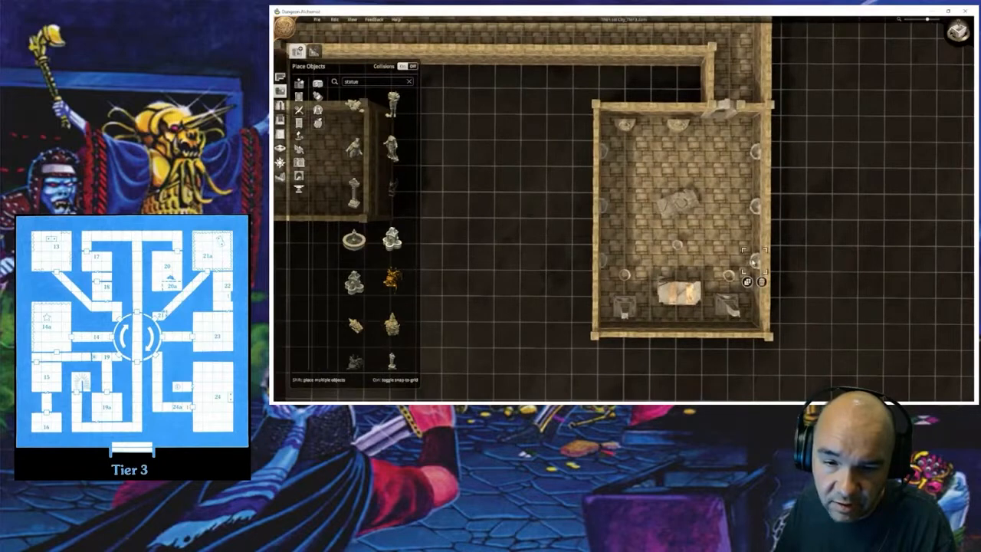
{"action": "left_click", "coordinate": [761, 282]}
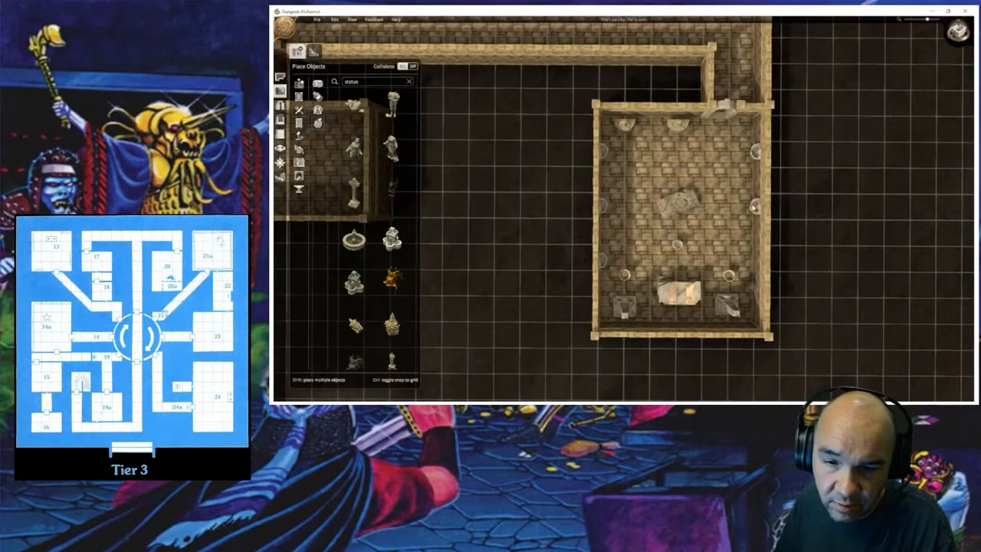
{"action": "left_click", "coordinate": [763, 225]}
{"action": "left_click", "coordinate": [756, 153]}
{"action": "left_click", "coordinate": [764, 171]}
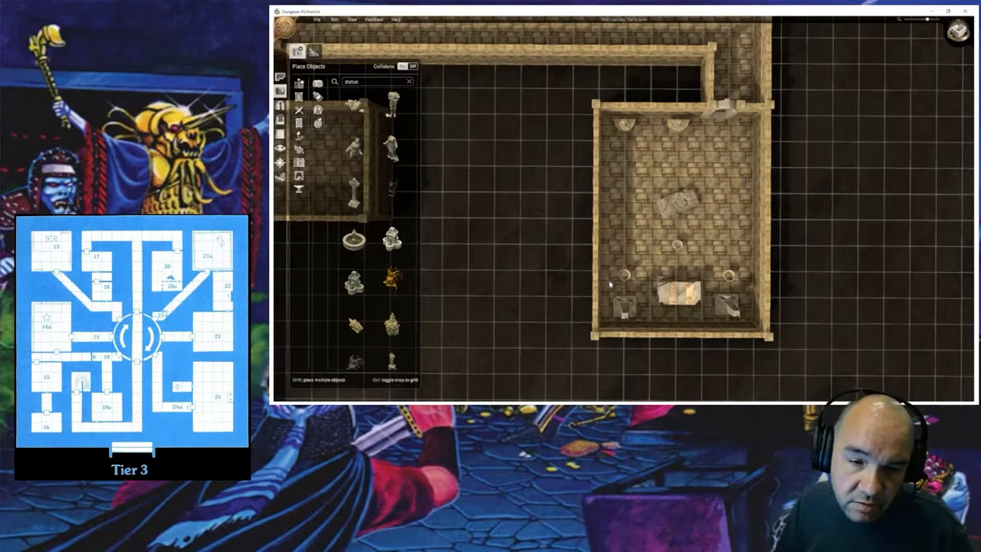
Step: Select the cracked stone slab in the middle of the room and enlarge it slightly
{"action": "scroll", "coordinate": [692, 227], "scroll_direction": "up", "scroll_amount": 5}
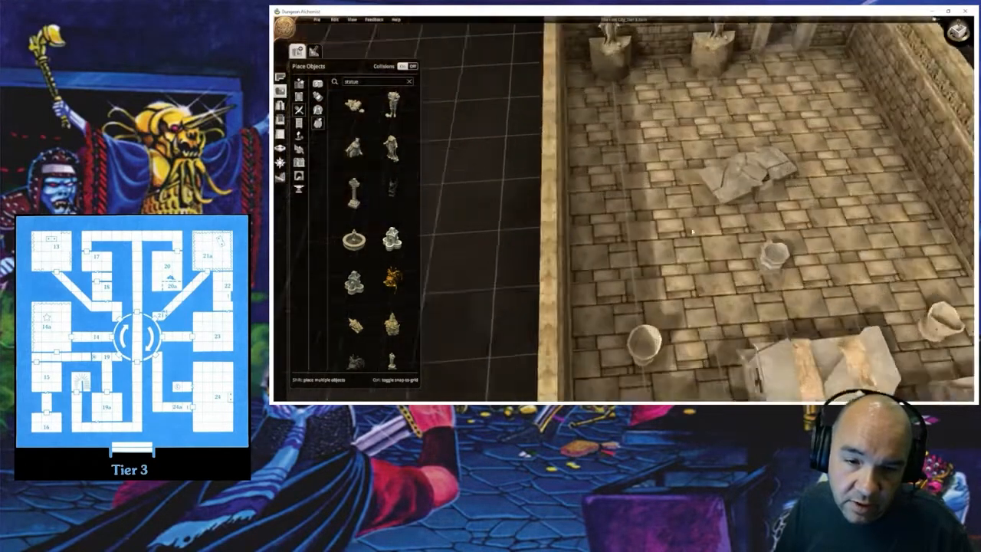
{"action": "left_click", "coordinate": [713, 150]}
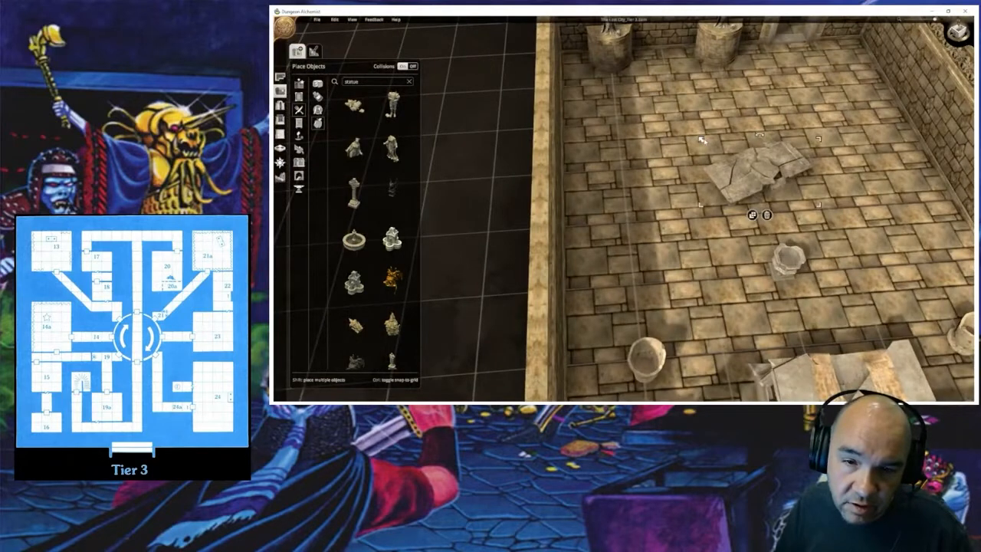
{"action": "left_click_drag", "start_coordinate": [702, 141], "coordinate": [687, 194]}
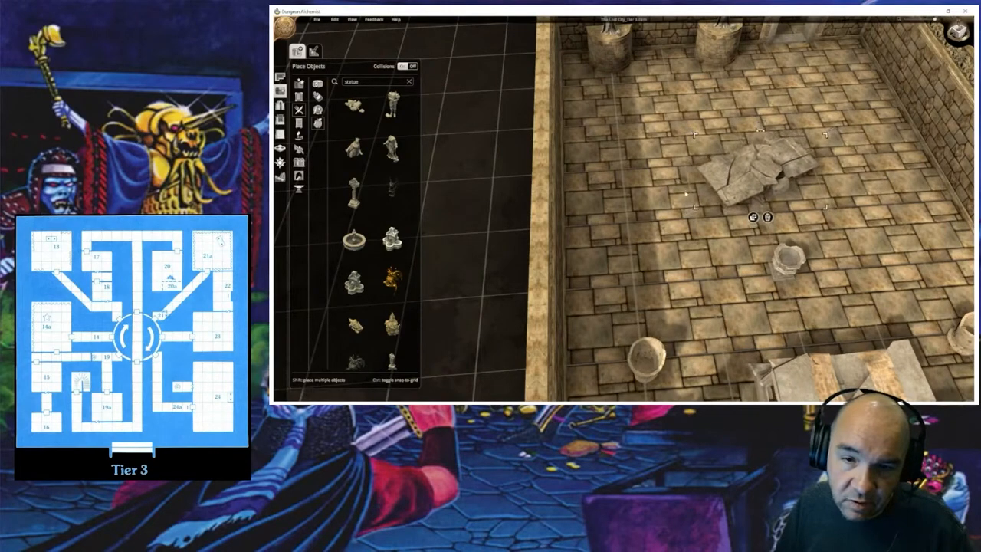
{"action": "left_click", "coordinate": [677, 233]}
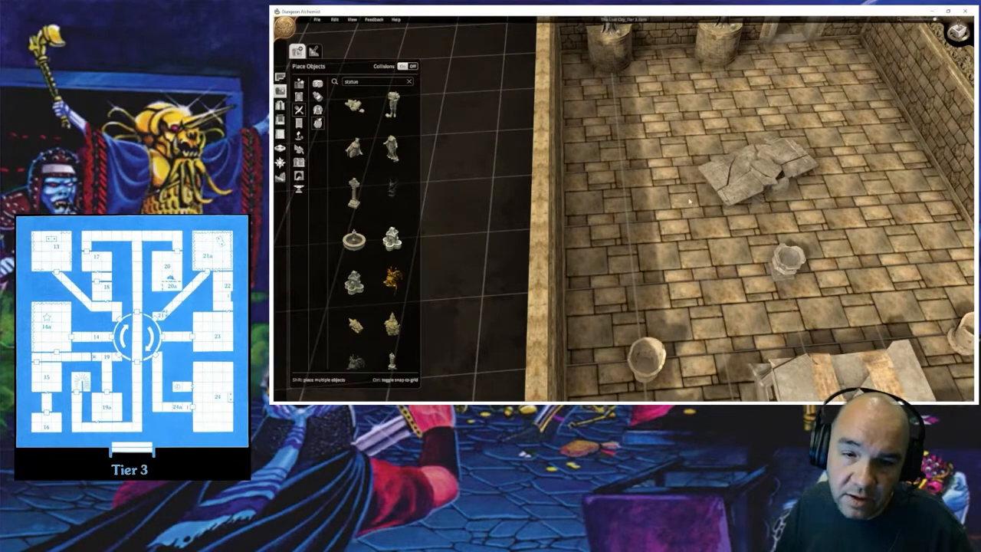
Step: Rotate the cracked slab square to the walls and shift it slightly toward the doorway wall
{"action": "middle_click_drag", "start_coordinate": [748, 177], "coordinate": [730, 275]}
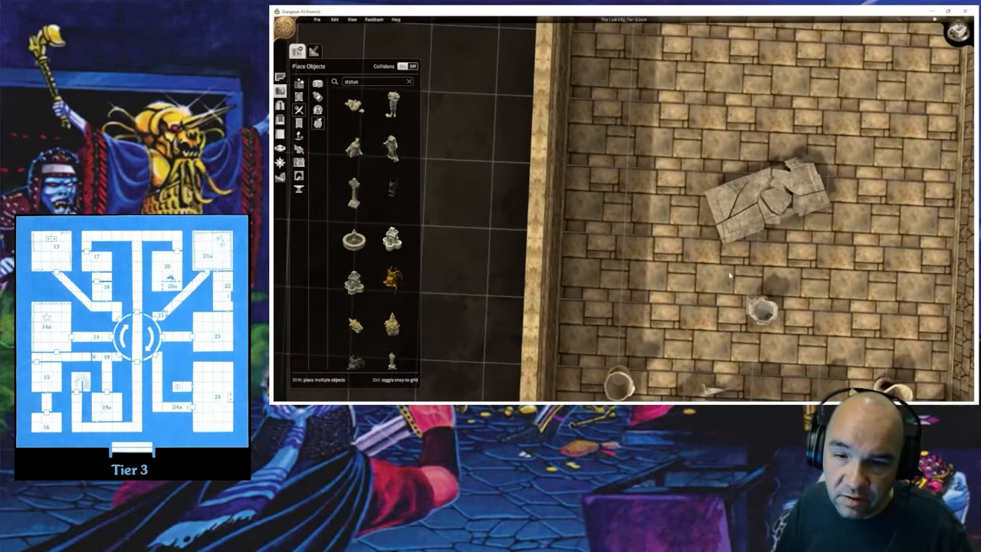
{"action": "left_click", "coordinate": [767, 214]}
{"action": "key", "text": "r"}
{"action": "key", "text": "r"}
{"action": "key", "text": "r"}
{"action": "key", "text": "r"}
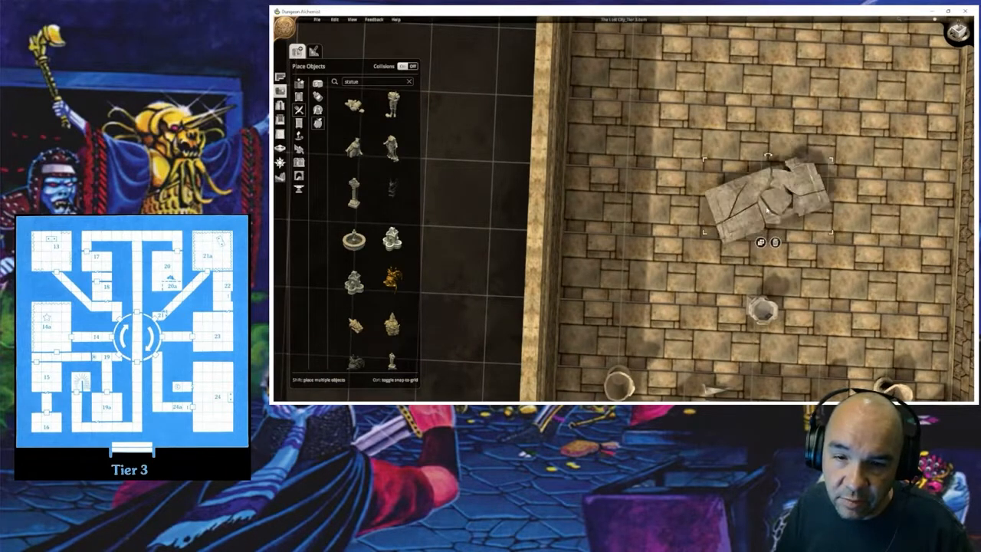
{"action": "left_click_drag", "start_coordinate": [776, 189], "coordinate": [795, 182]}
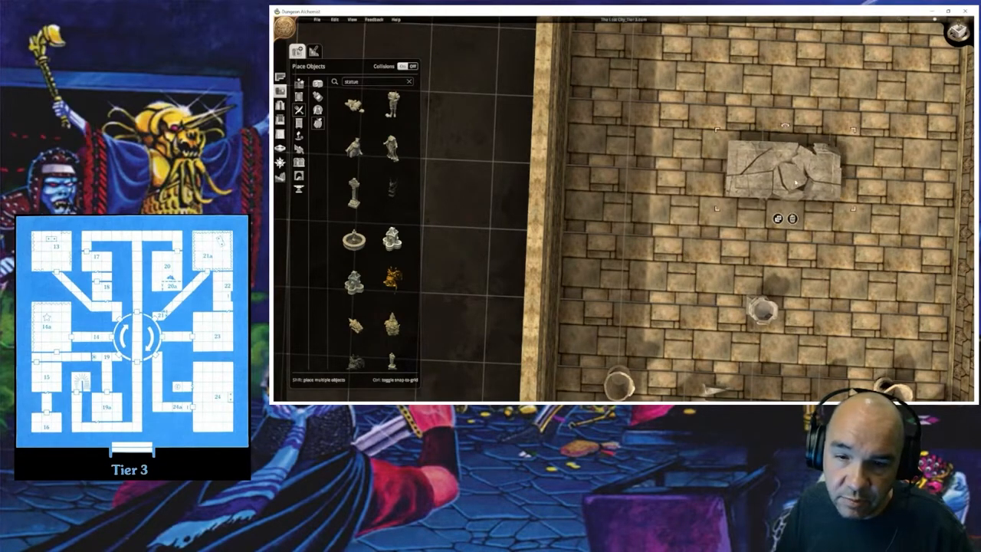
{"action": "left_click", "coordinate": [861, 273]}
Step: Move the two stone urns flanking the altar and the cracked slab over toward the side wall opposite the doorway side
{"action": "scroll", "coordinate": [848, 281], "scroll_direction": "down", "scroll_amount": 5}
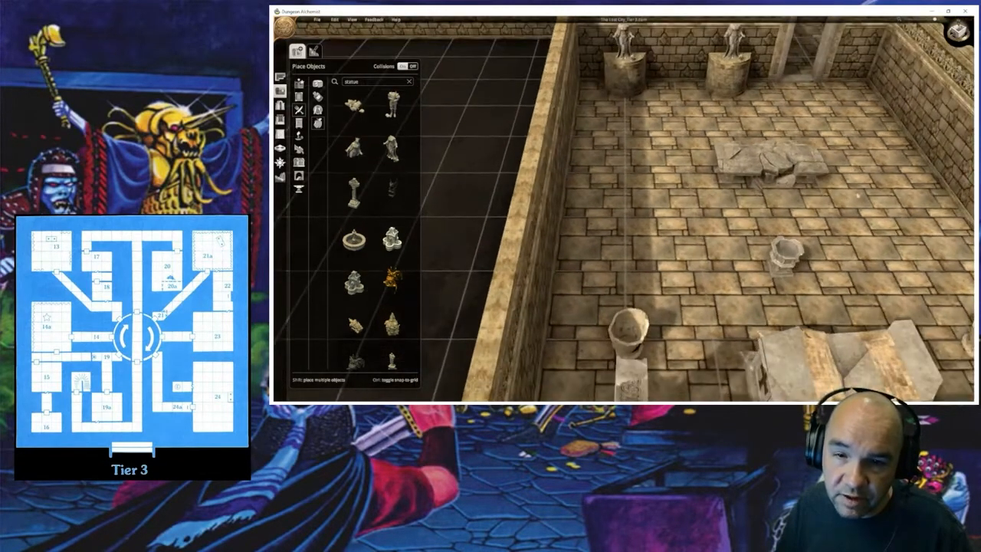
{"action": "scroll", "coordinate": [821, 218], "scroll_direction": "up", "scroll_amount": 5}
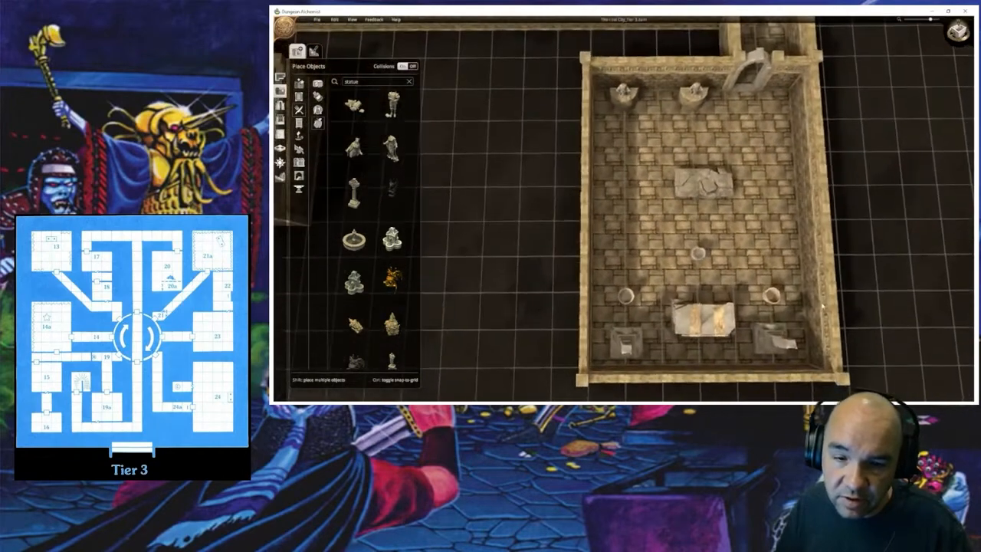
{"action": "left_click", "coordinate": [772, 299]}
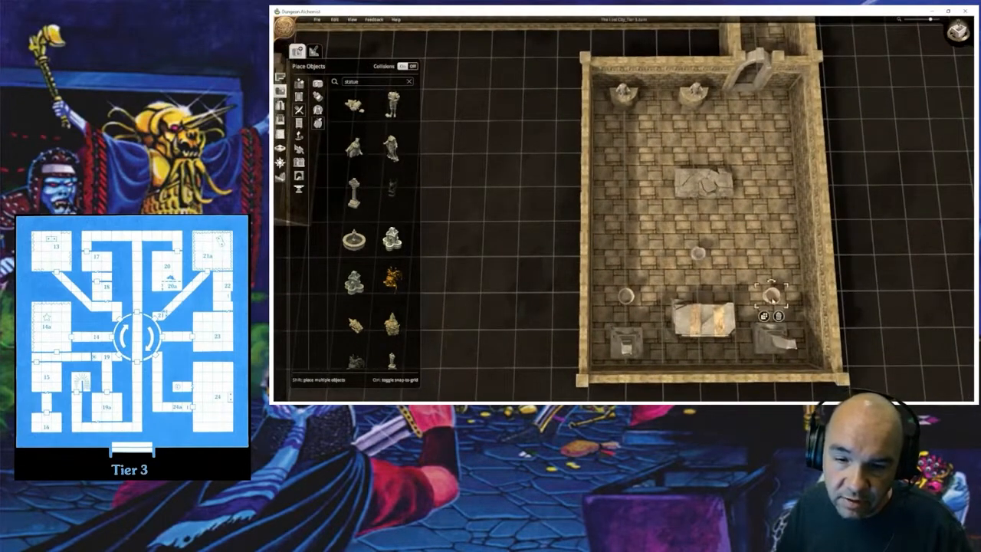
{"action": "left_click_drag", "start_coordinate": [771, 293], "coordinate": [647, 180]}
{"action": "left_click_drag", "start_coordinate": [627, 297], "coordinate": [629, 227]}
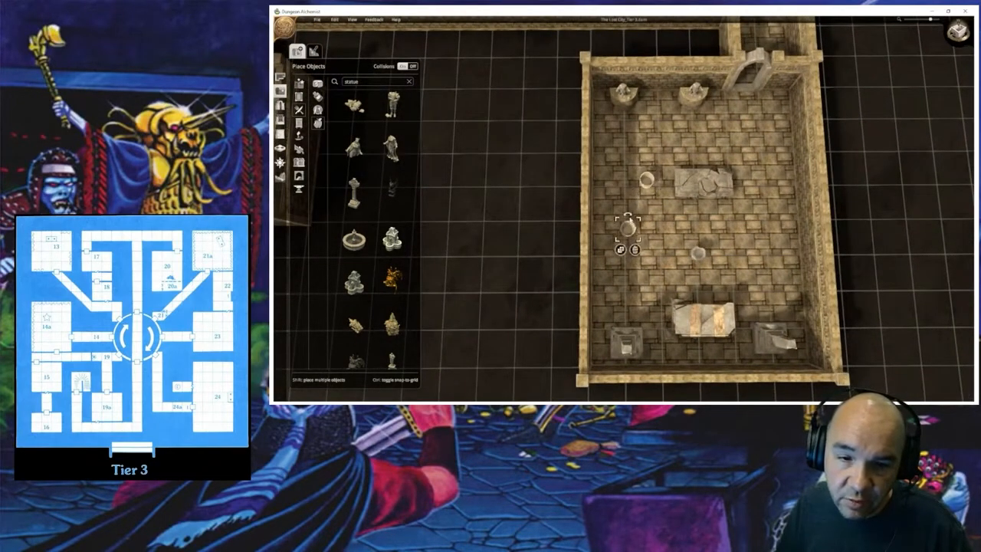
{"action": "left_click_drag", "start_coordinate": [706, 189], "coordinate": [648, 152]}
Step: Turn the altar against the side wall nearest the doorway and place the two broken corner pedestals on either side of it
{"action": "left_click_drag", "start_coordinate": [703, 318], "coordinate": [778, 202]}
{"action": "scroll", "coordinate": [756, 216], "scroll_direction": "down", "scroll_amount": 6}
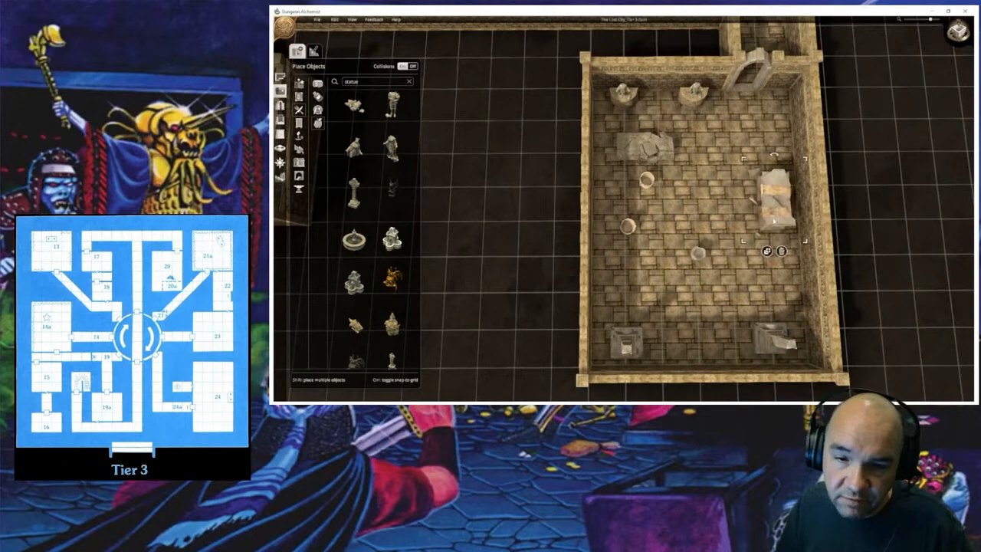
{"action": "left_click", "coordinate": [776, 344]}
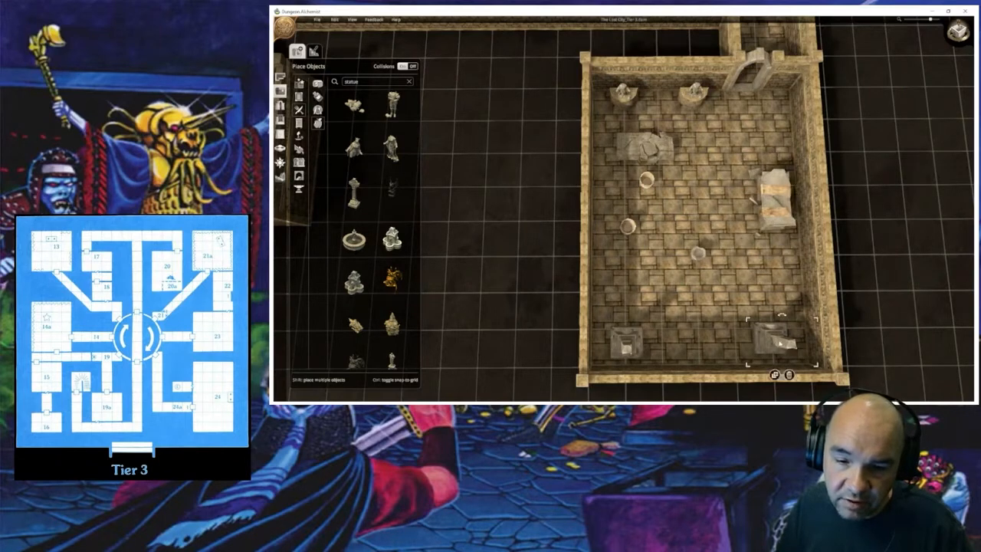
{"action": "left_click_drag", "start_coordinate": [775, 342], "coordinate": [789, 269]}
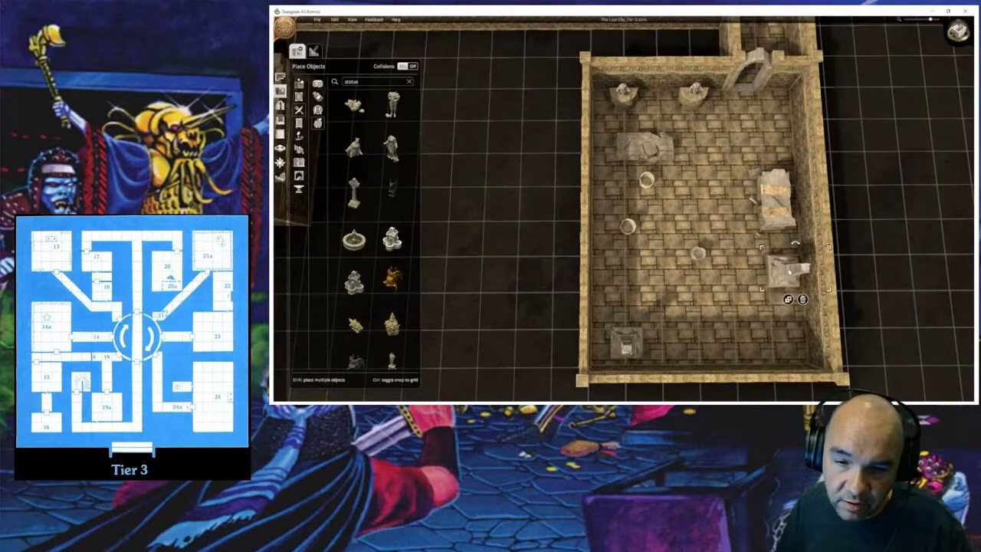
{"action": "left_click", "coordinate": [627, 345]}
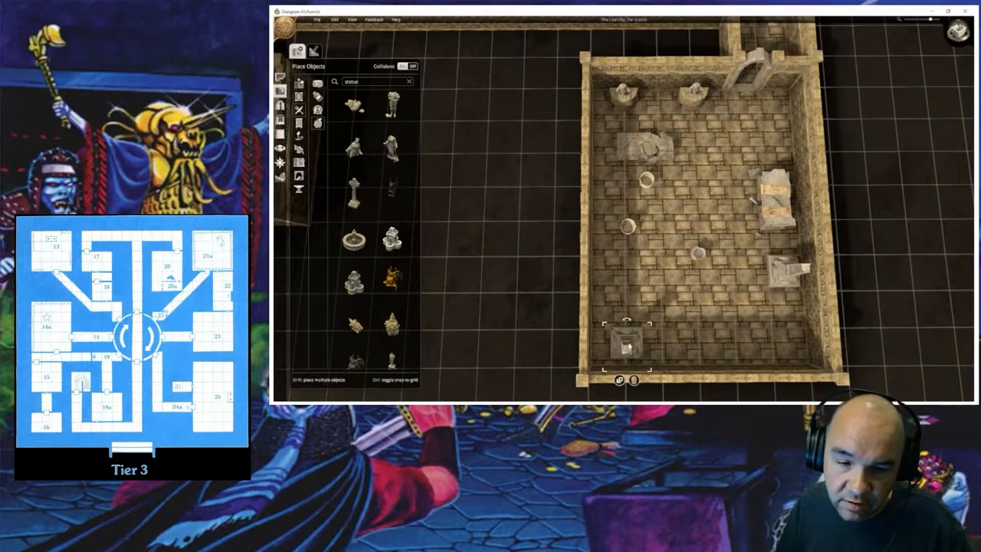
{"action": "left_click_drag", "start_coordinate": [627, 347], "coordinate": [788, 144]}
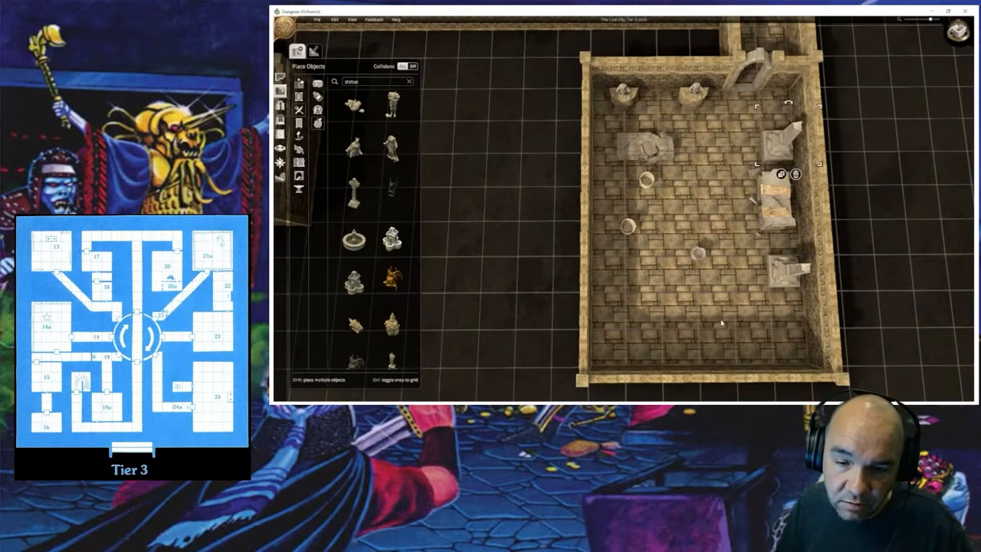
Step: Reposition the altar closer to the side wall between the two broken pedestals, turned parallel to that wall, and leave object collisions off
{"action": "left_click_drag", "start_coordinate": [773, 205], "coordinate": [696, 349]}
{"action": "left_click", "coordinate": [692, 353]}
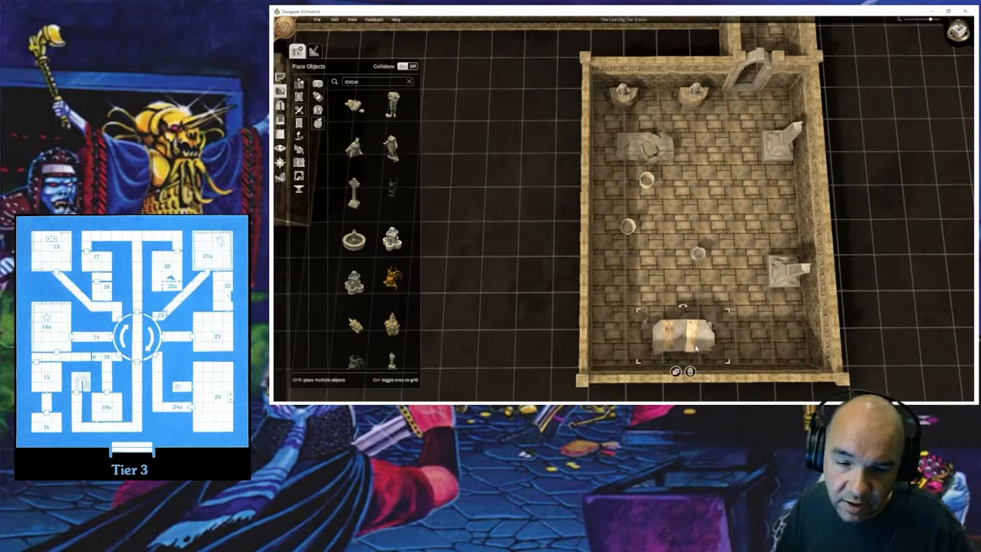
{"action": "left_click", "coordinate": [413, 68]}
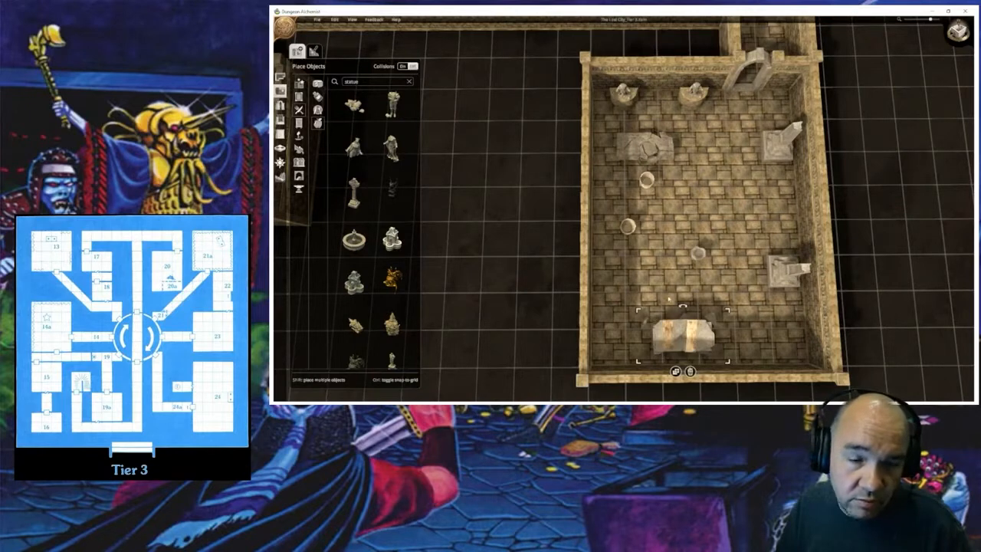
{"action": "left_click_drag", "start_coordinate": [676, 347], "coordinate": [699, 353]}
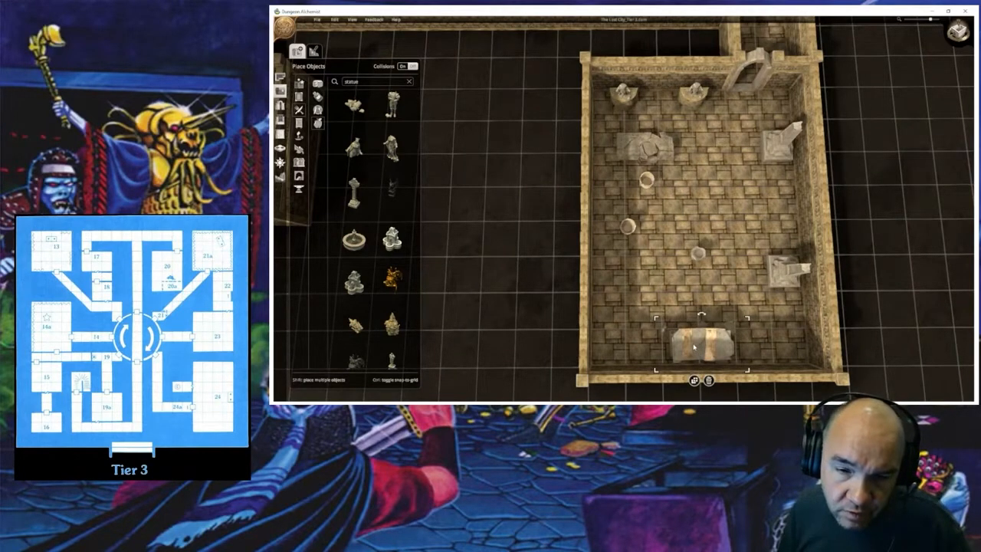
{"action": "left_click_drag", "start_coordinate": [694, 347], "coordinate": [784, 200]}
{"action": "scroll", "coordinate": [742, 217], "scroll_direction": "up", "scroll_amount": 5}
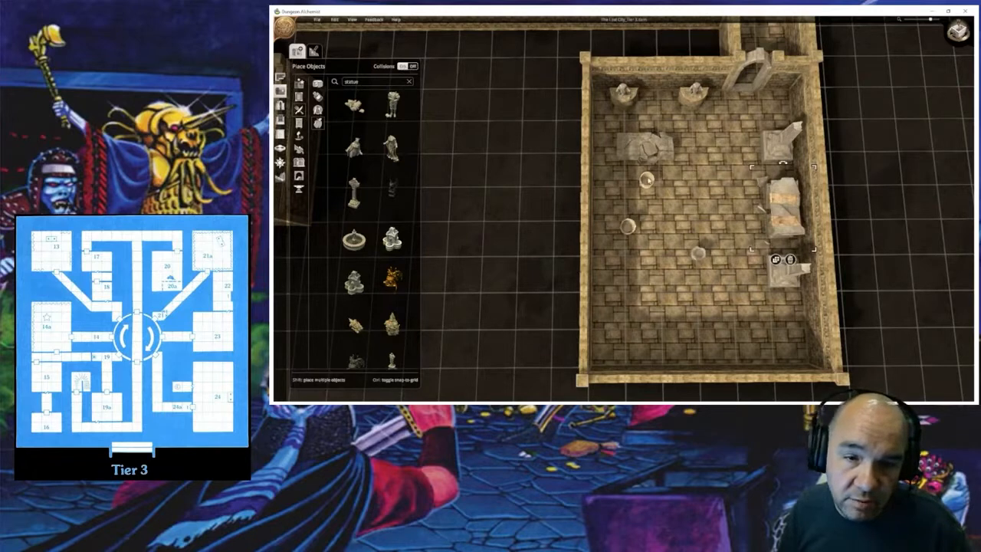
Step: Place two urns beside the broken pedestals, and set the third urn and the cracked slab, turned at an angle, in front of the altar
{"action": "left_click", "coordinate": [647, 180]}
{"action": "left_click_drag", "start_coordinate": [647, 180], "coordinate": [753, 153]}
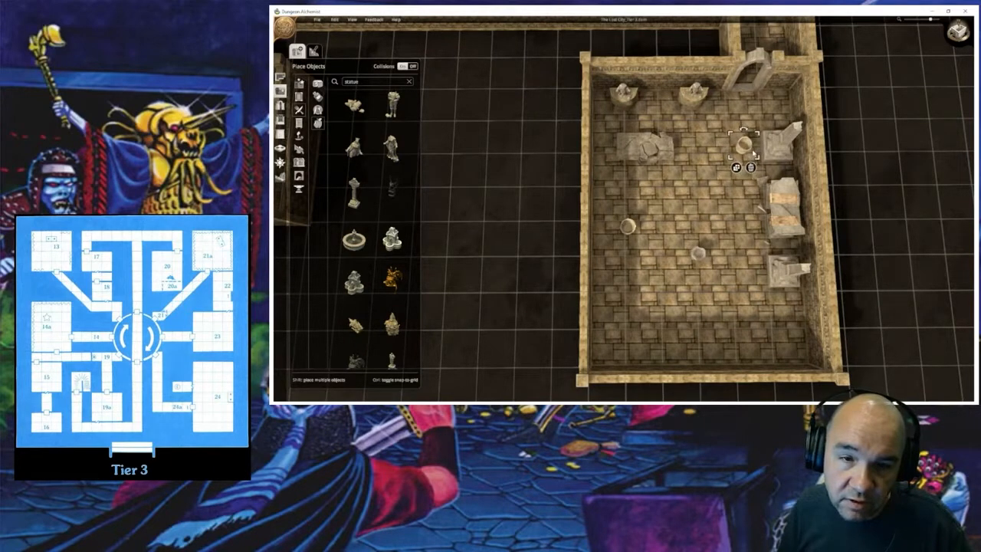
{"action": "left_click_drag", "start_coordinate": [627, 227], "coordinate": [749, 273]}
{"action": "left_click_drag", "start_coordinate": [695, 257], "coordinate": [728, 208]}
{"action": "left_click_drag", "start_coordinate": [652, 157], "coordinate": [682, 227]}
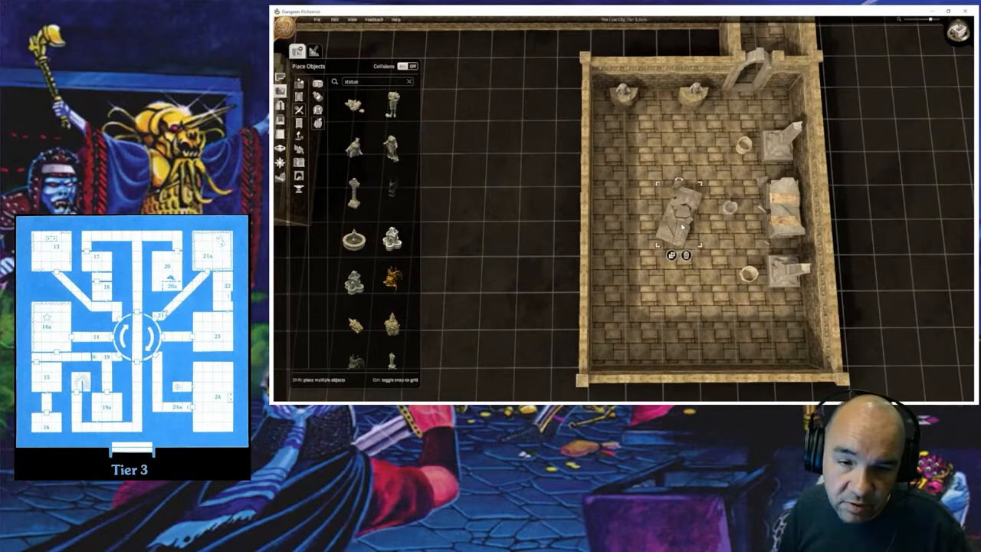
Step: Delete the two urns standing beside the broken pedestals
{"action": "left_click", "coordinate": [722, 281]}
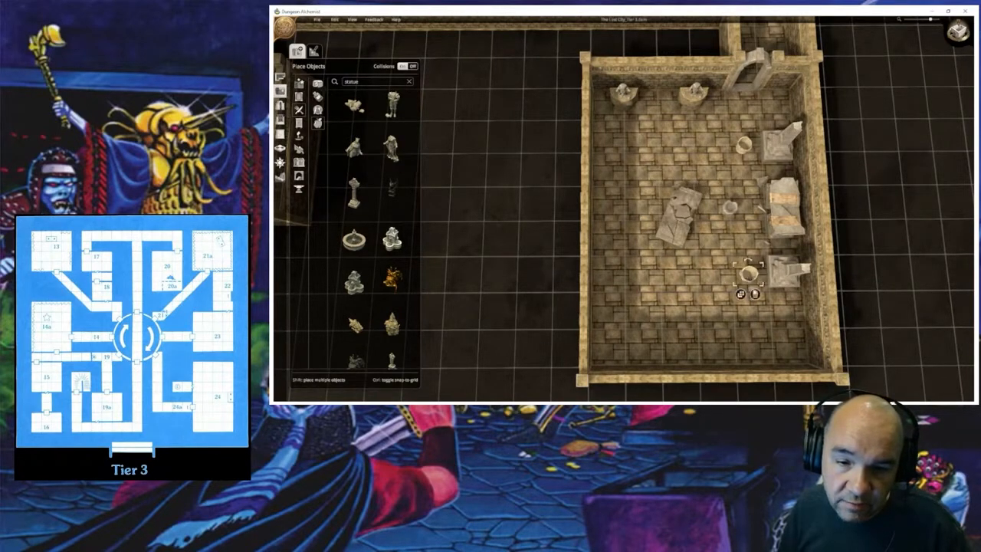
{"action": "left_click_drag", "start_coordinate": [748, 275], "coordinate": [744, 145]}
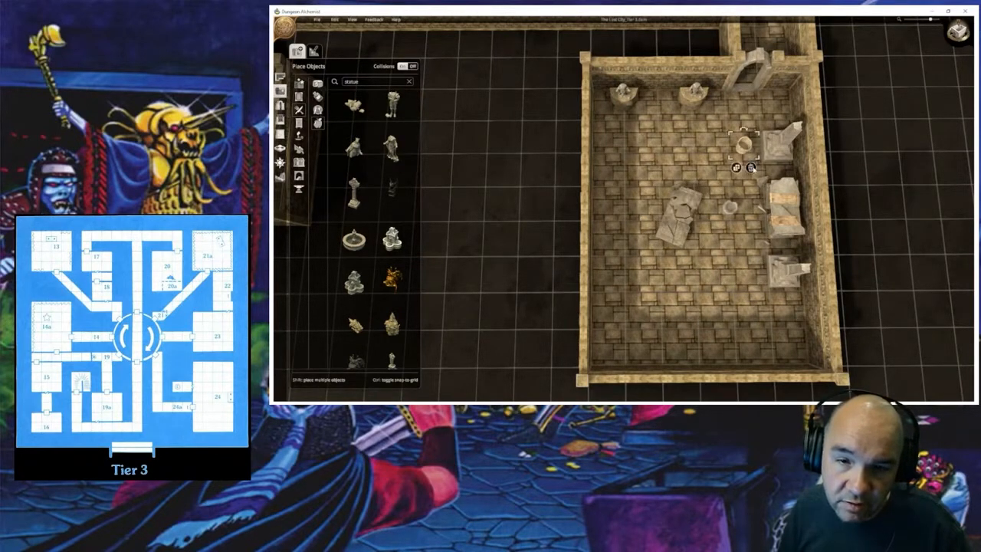
{"action": "left_click", "coordinate": [752, 167]}
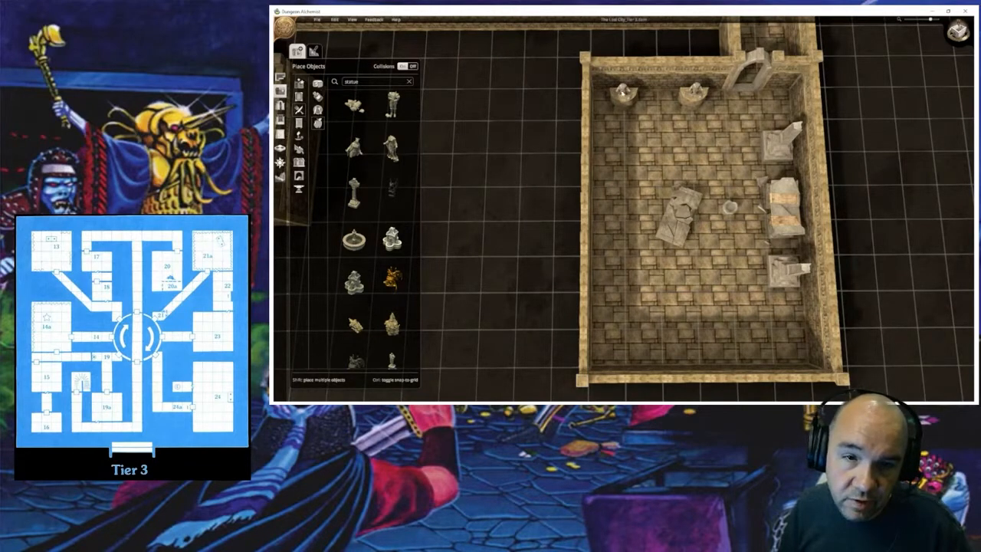
Step: Turn object collisions on and move the corner statue against the long wall opposite the altar, turned to face the altar
{"action": "left_click", "coordinate": [623, 92]}
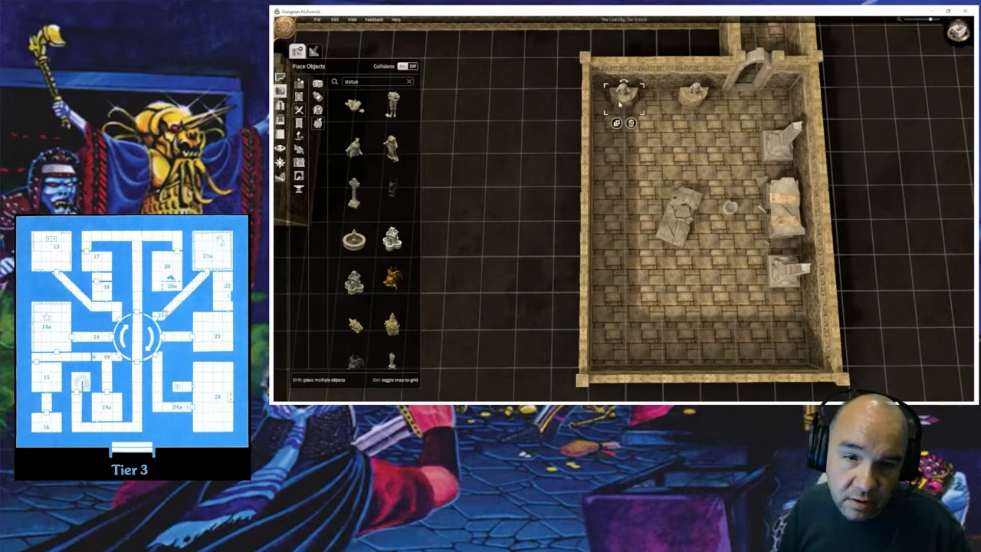
{"action": "left_click", "coordinate": [642, 145]}
{"action": "scroll", "coordinate": [637, 157], "scroll_direction": "up", "scroll_amount": 2}
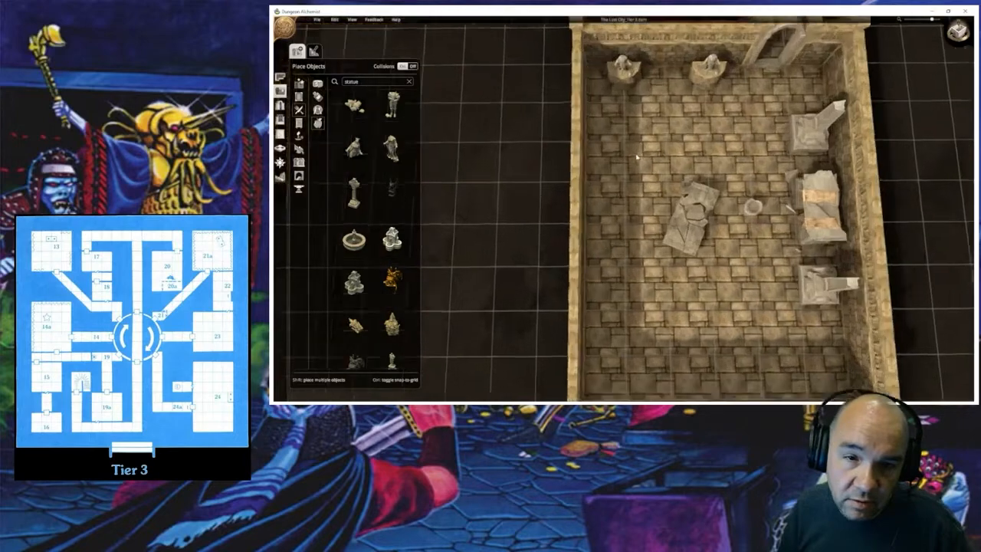
{"action": "scroll", "coordinate": [637, 156], "scroll_direction": "up", "scroll_amount": 3}
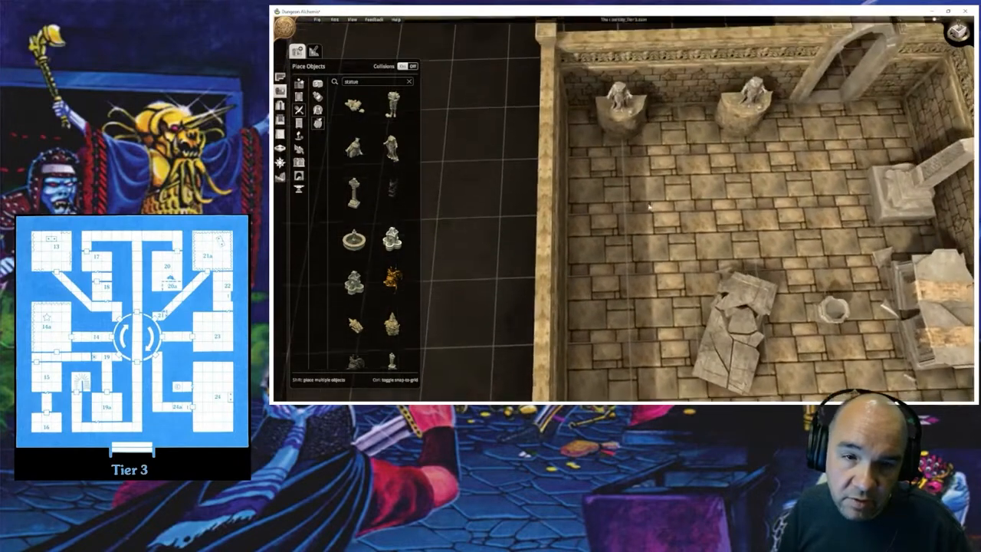
{"action": "left_click", "coordinate": [621, 128]}
{"action": "left_click_drag", "start_coordinate": [621, 128], "coordinate": [669, 227]}
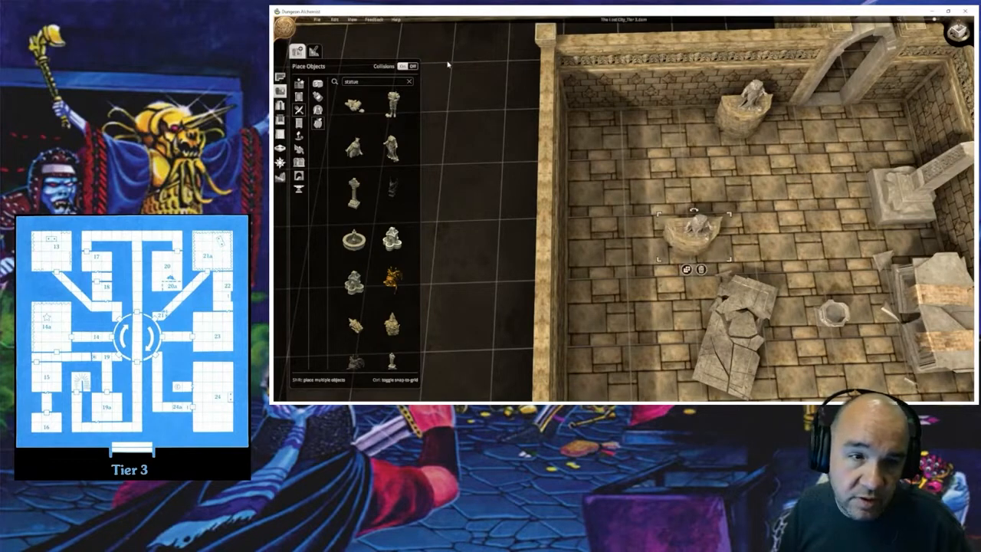
{"action": "left_click", "coordinate": [403, 65]}
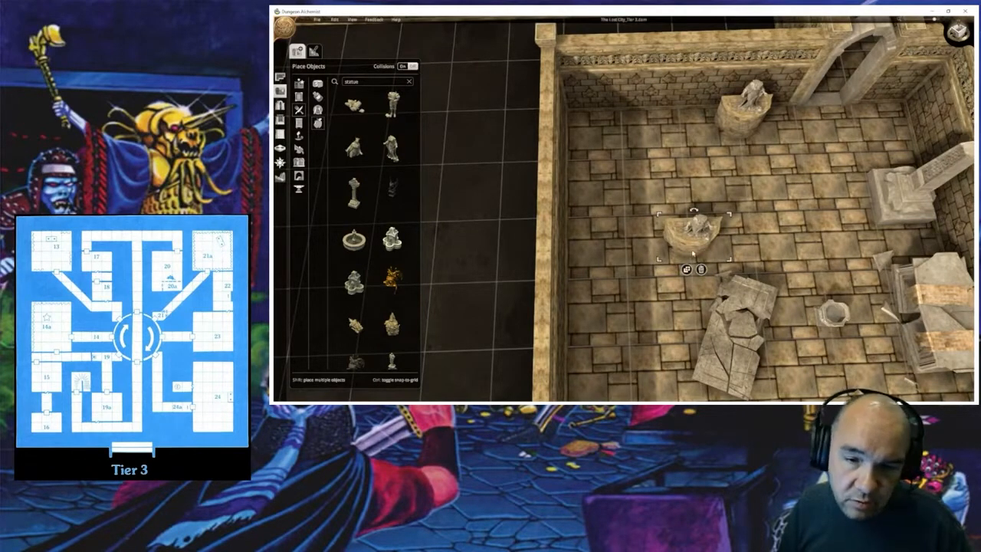
{"action": "left_click_drag", "start_coordinate": [682, 246], "coordinate": [682, 246]}
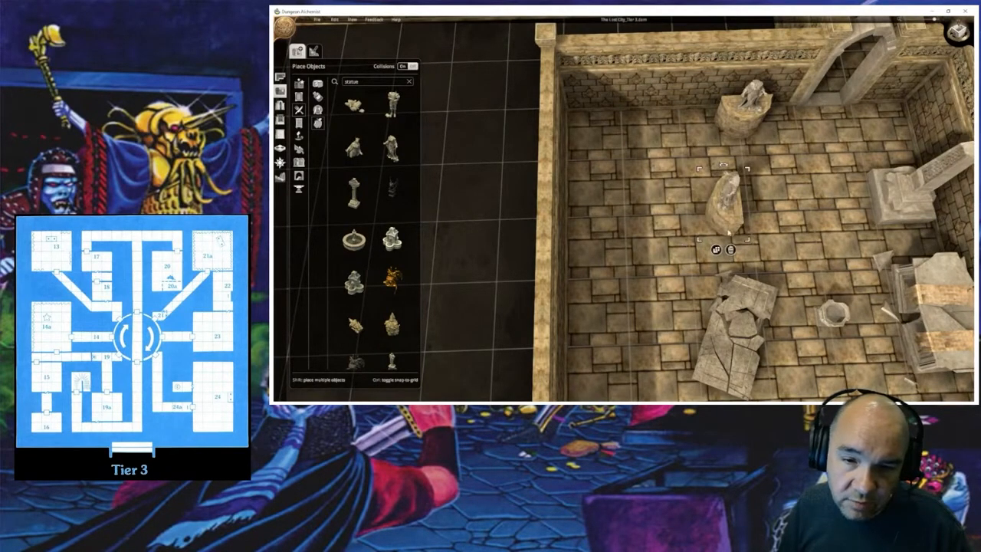
{"action": "key", "text": "r"}
{"action": "key", "text": "r"}
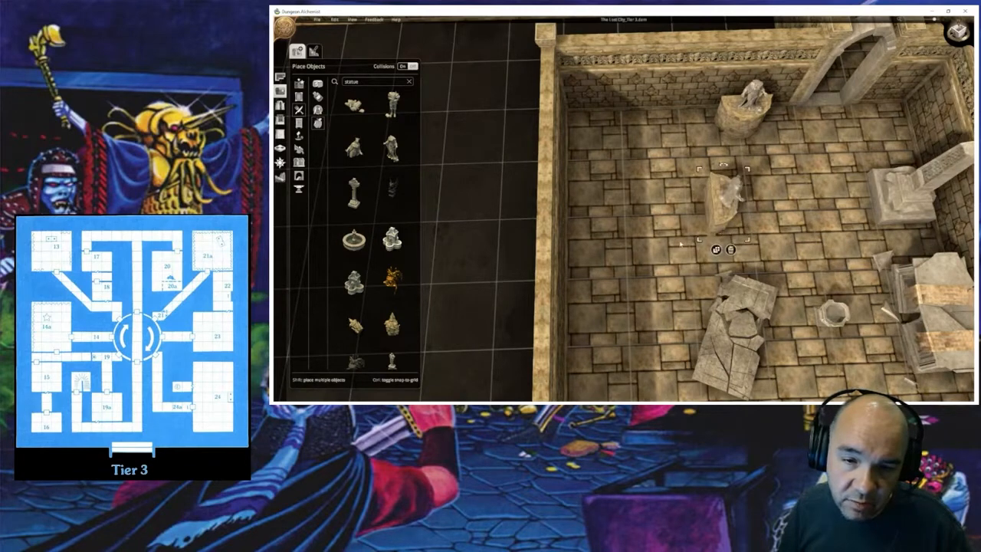
{"action": "left_click_drag", "start_coordinate": [681, 243], "coordinate": [603, 244]}
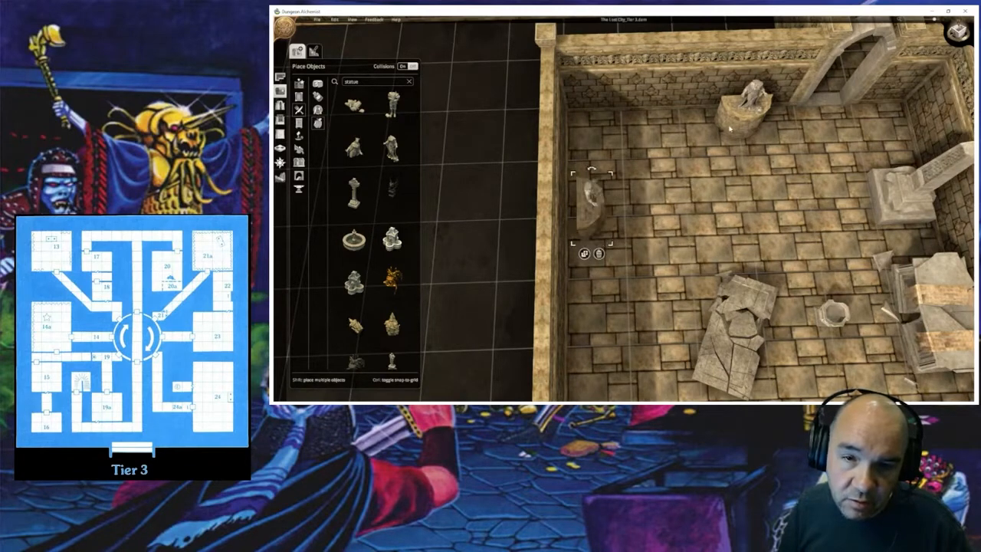
Step: Move the statue near the doorway to the far part of the wall opposite the altar, turned to face into the room
{"action": "left_click_drag", "start_coordinate": [730, 128], "coordinate": [671, 251]}
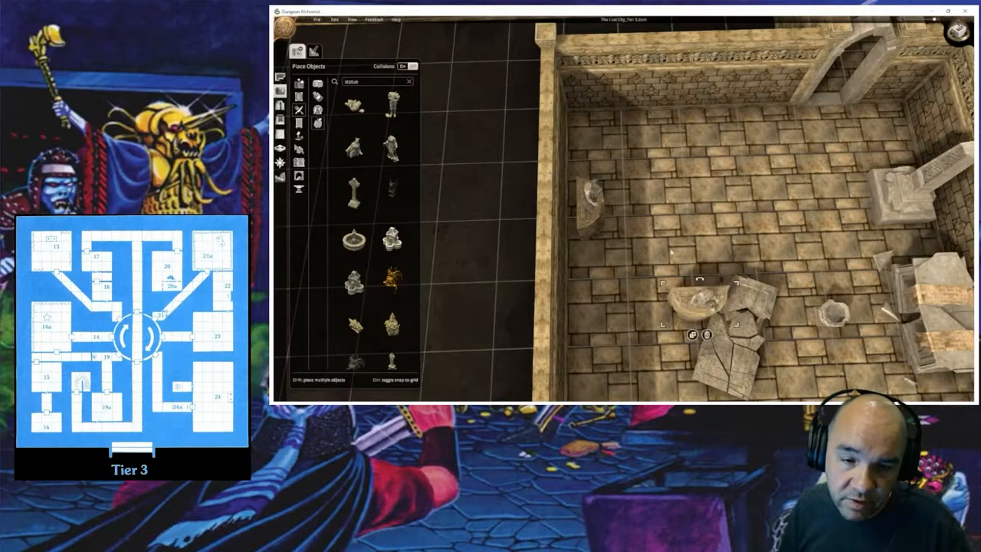
{"action": "middle_click_drag", "start_coordinate": [710, 232], "coordinate": [603, 153]}
{"action": "key", "text": "r"}
{"action": "left_click_drag", "start_coordinate": [590, 205], "coordinate": [469, 314]}
{"action": "scroll", "coordinate": [557, 211], "scroll_direction": "down", "scroll_amount": 3}
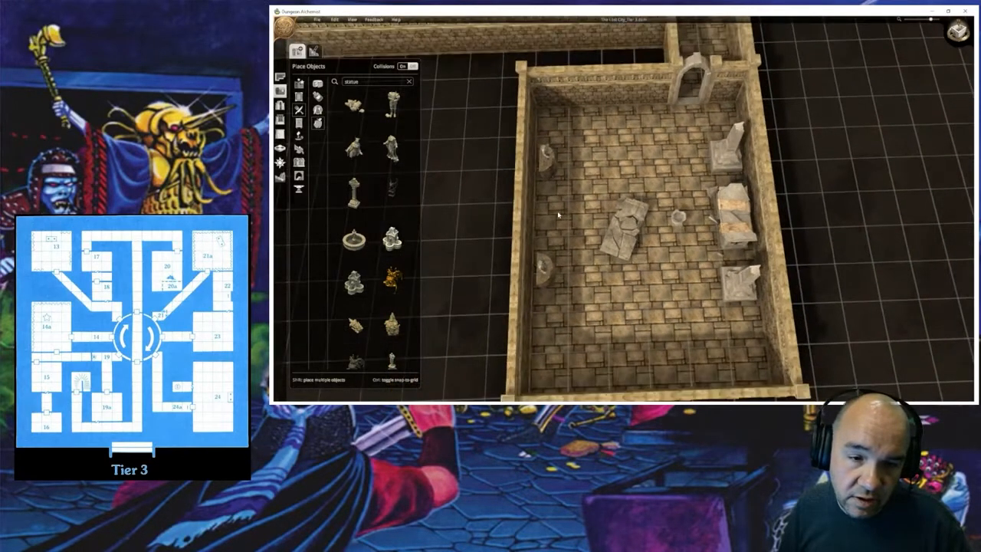
{"action": "left_click", "coordinate": [541, 280]}
{"action": "left_click_drag", "start_coordinate": [540, 291], "coordinate": [539, 313]}
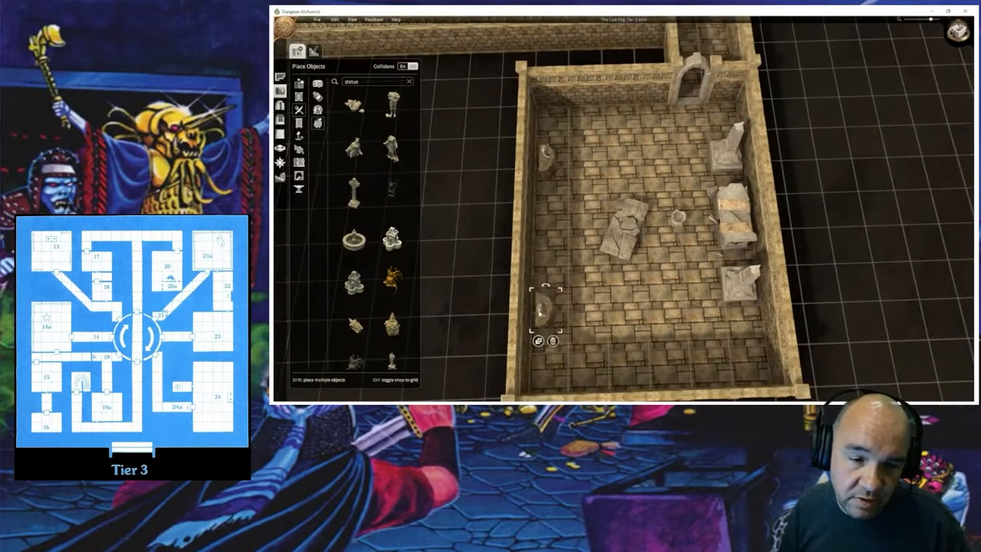
Step: Rotate the cracked slab in the middle of the room so it lies parallel to the altar
{"action": "middle_click_drag", "start_coordinate": [594, 226], "coordinate": [804, 272]}
{"action": "left_click", "coordinate": [644, 222]}
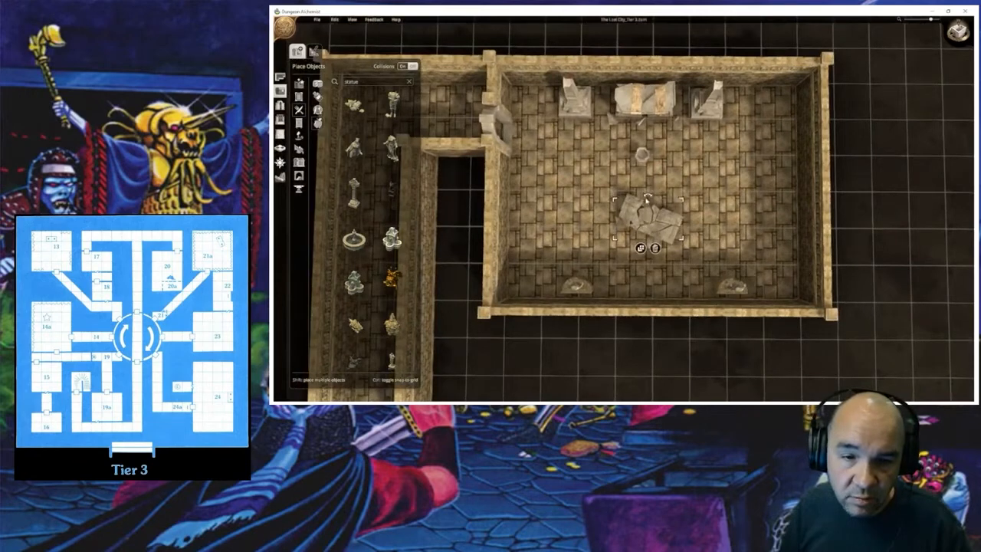
{"action": "left_click_drag", "start_coordinate": [646, 198], "coordinate": [642, 200]}
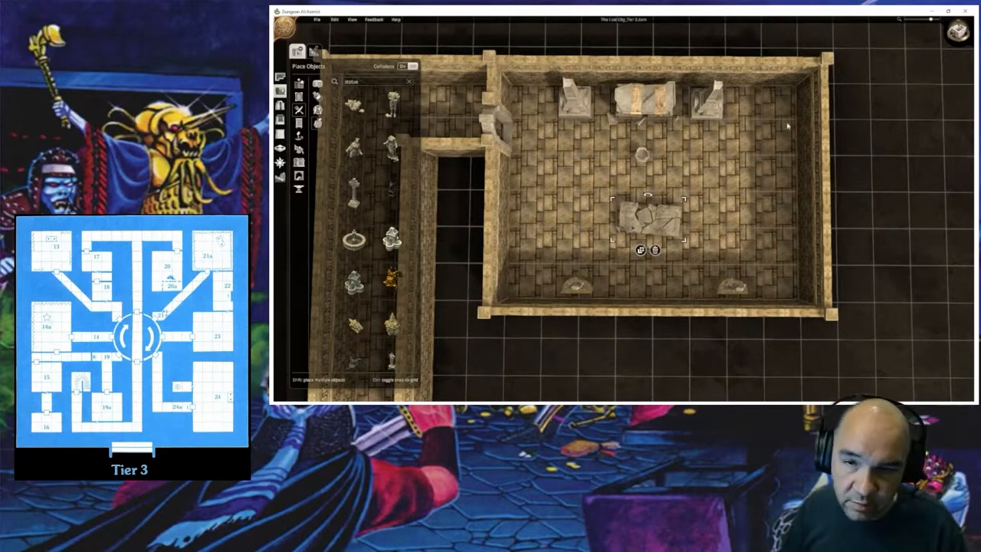
{"action": "left_click", "coordinate": [729, 193]}
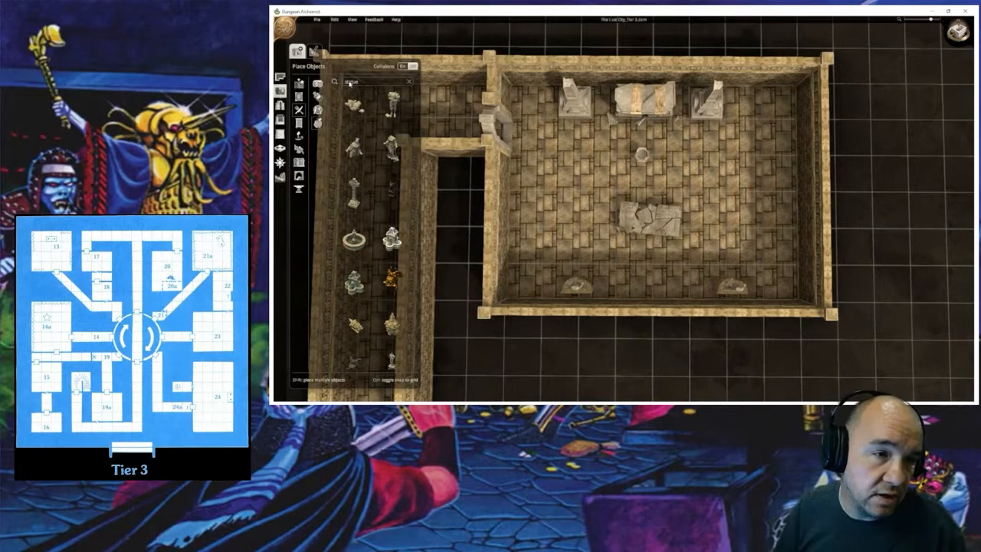
Step: Search the object library for torch and then for lantern
{"action": "double_click", "coordinate": [362, 83]}
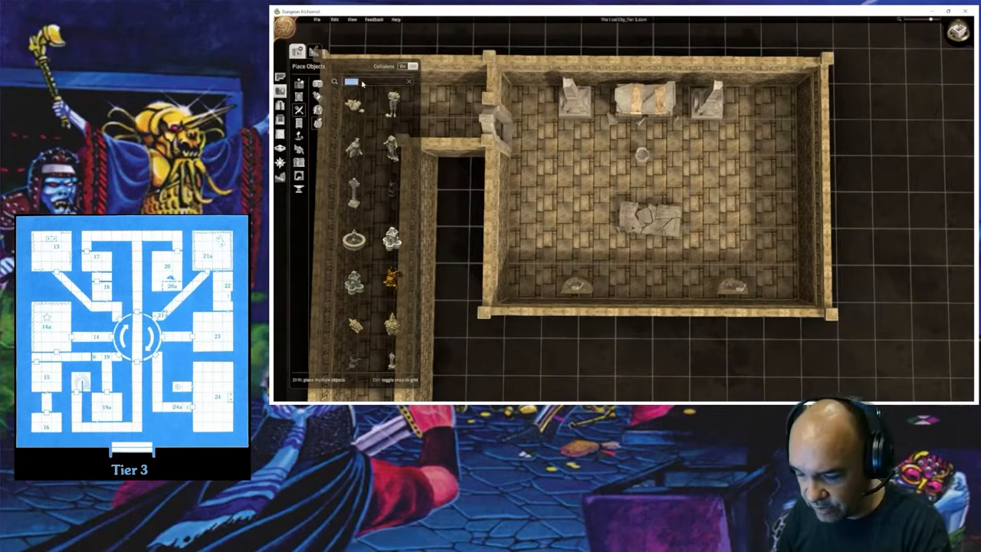
{"action": "type", "text": "torch"}
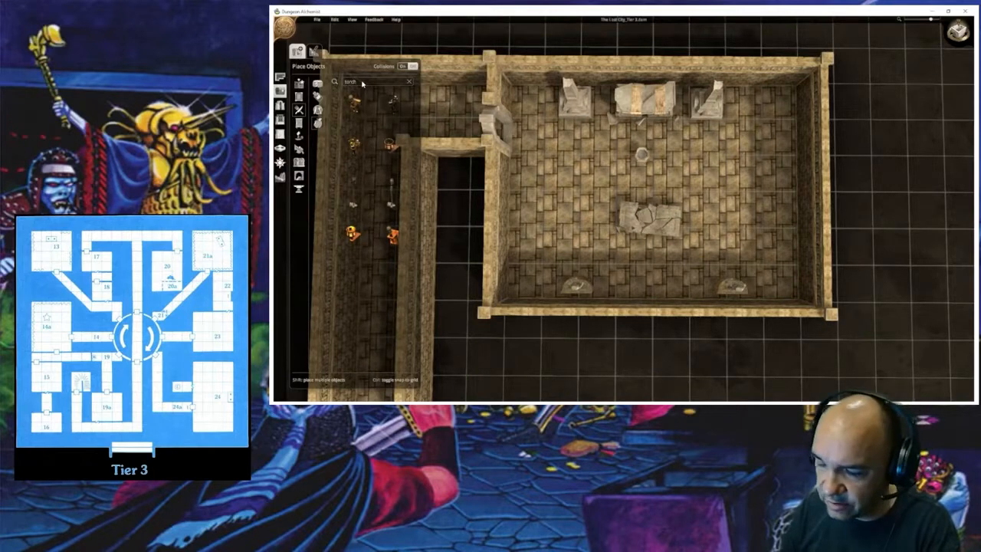
{"action": "key", "text": "BackSpace"}
{"action": "key", "text": "BackSpace"}
{"action": "key", "text": "BackSpace"}
{"action": "key", "text": "BackSpace"}
{"action": "key", "text": "BackSpace"}
{"action": "type", "text": "lan"}
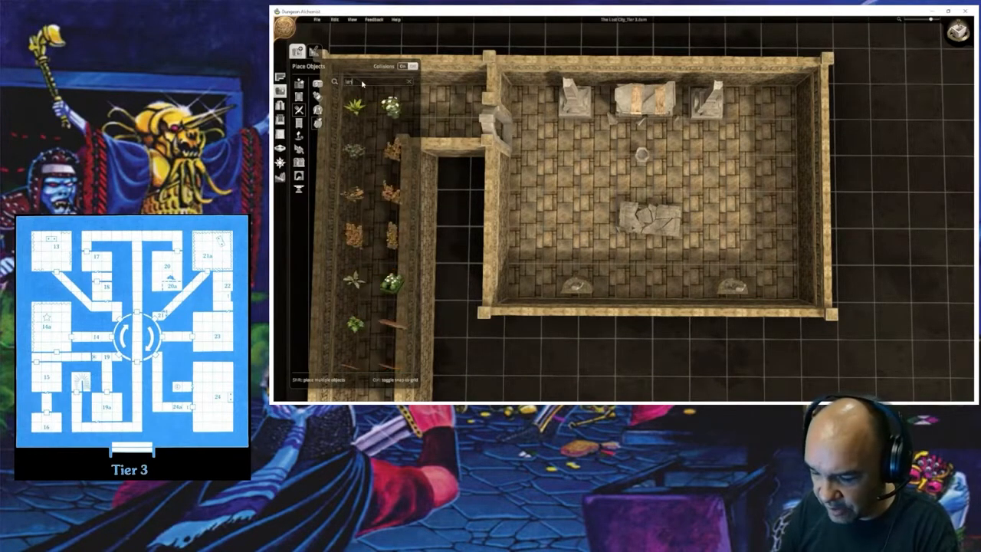
{"action": "type", "text": "ter"}
{"action": "key", "text": "BackSpace"}
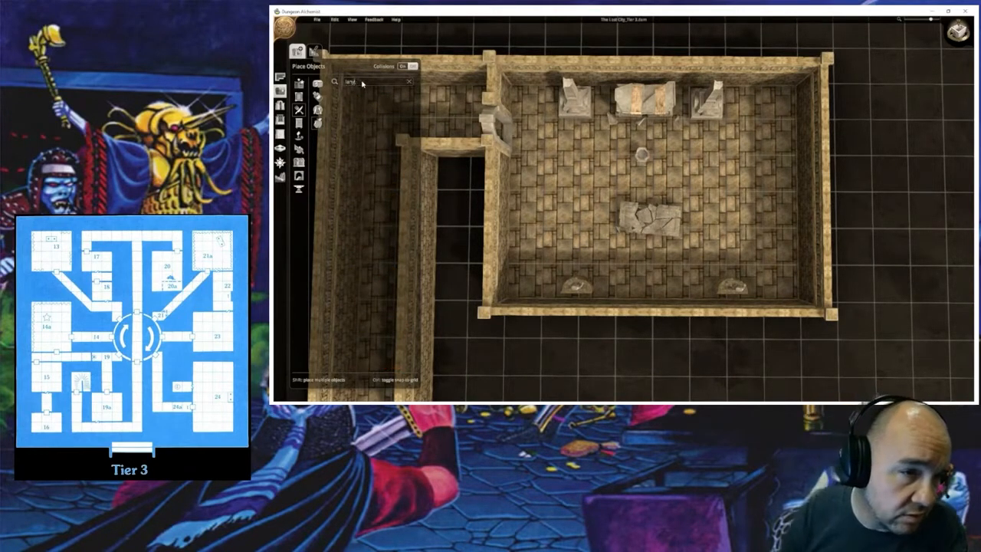
{"action": "key", "text": "BackSpace"}
{"action": "type", "text": "tern"}
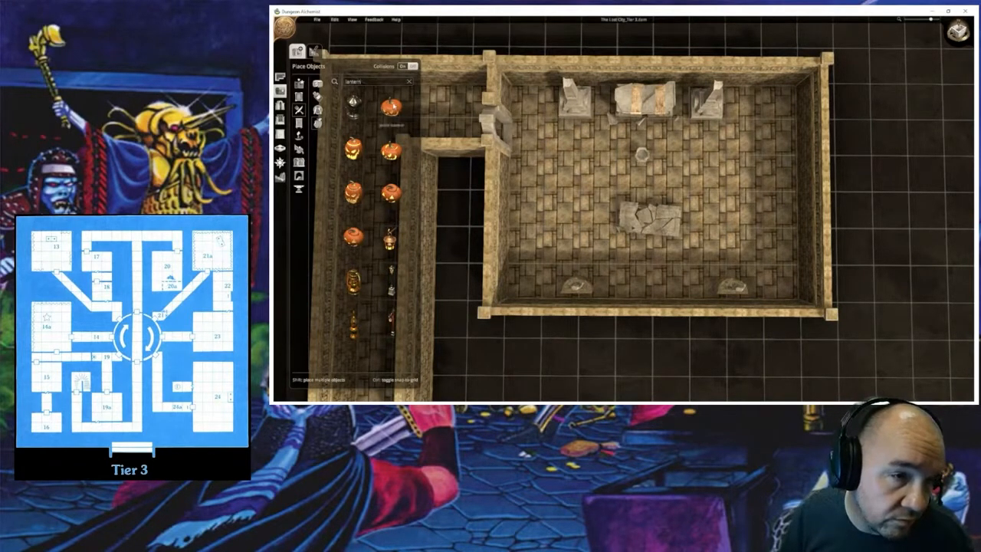
Step: Try a pumpkin lantern on the floor in front of the altar and delete it
{"action": "left_click", "coordinate": [391, 107]}
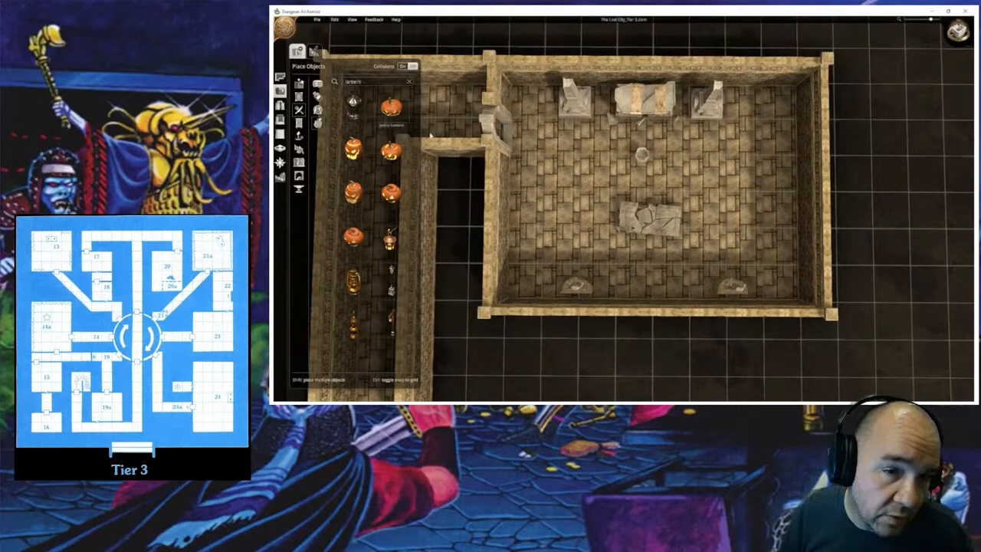
{"action": "left_click", "coordinate": [671, 136]}
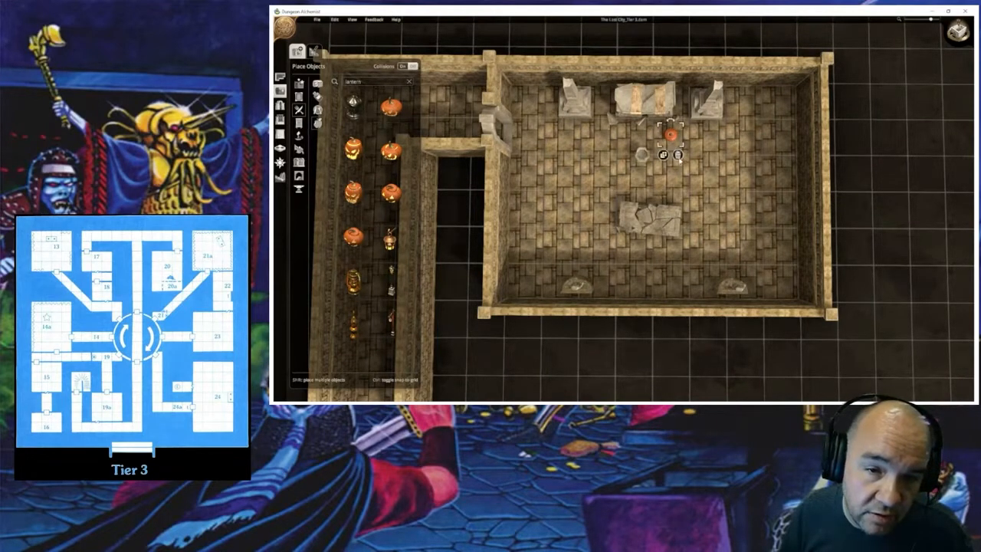
{"action": "left_click", "coordinate": [678, 155]}
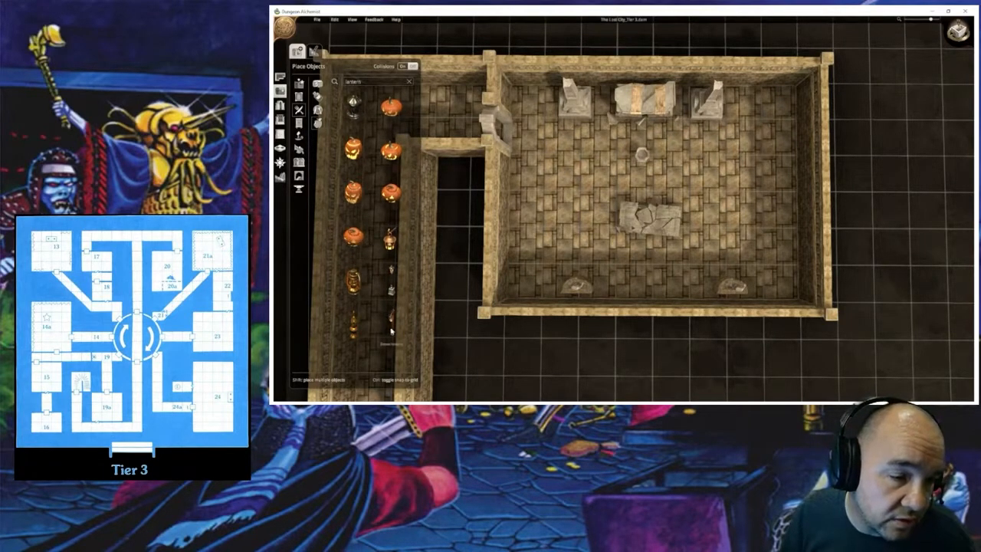
Step: Try a tall brass lantern on the floor beside the altar, adjust its position and delete it
{"action": "left_click", "coordinate": [353, 328]}
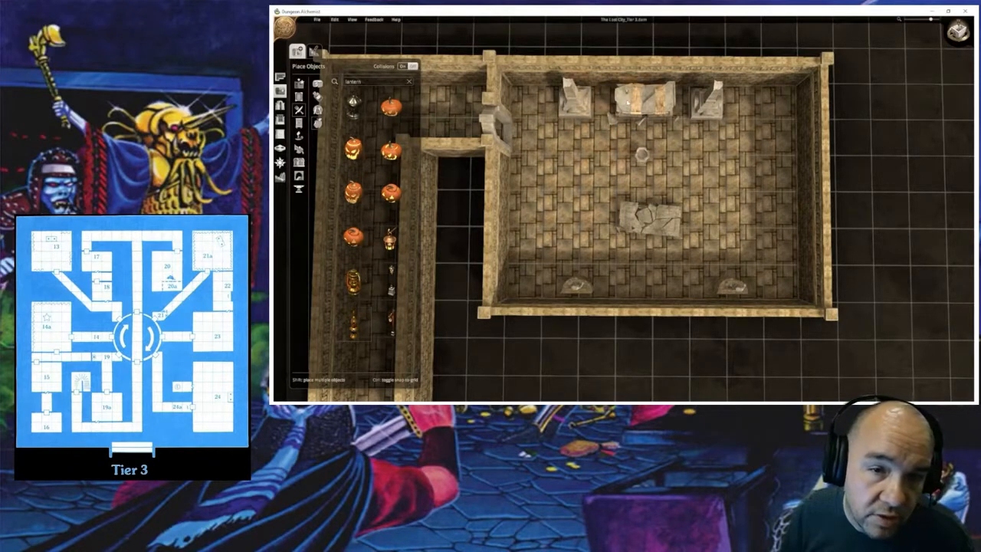
{"action": "left_click", "coordinate": [586, 164]}
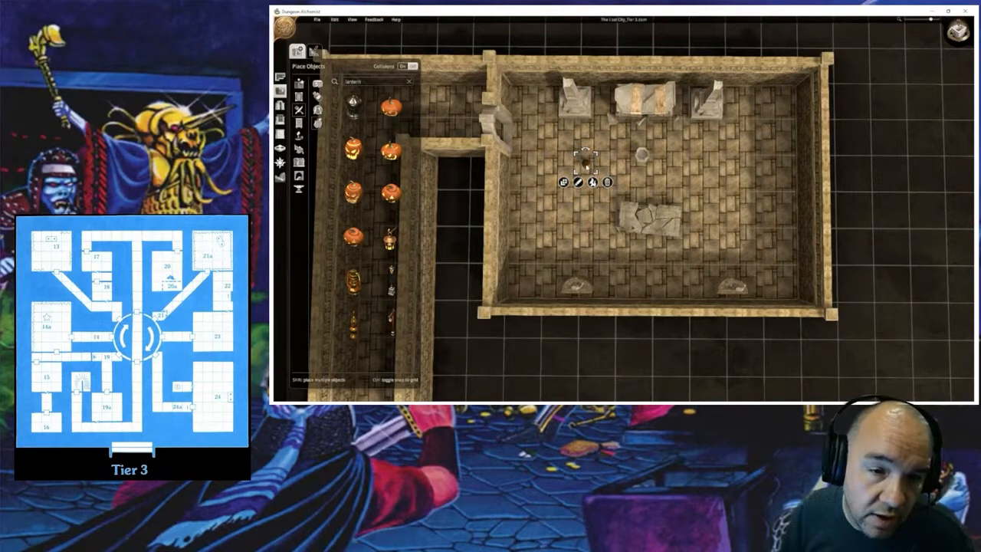
{"action": "left_click_drag", "start_coordinate": [585, 163], "coordinate": [611, 143]}
{"action": "middle_click_drag", "start_coordinate": [600, 194], "coordinate": [598, 197]}
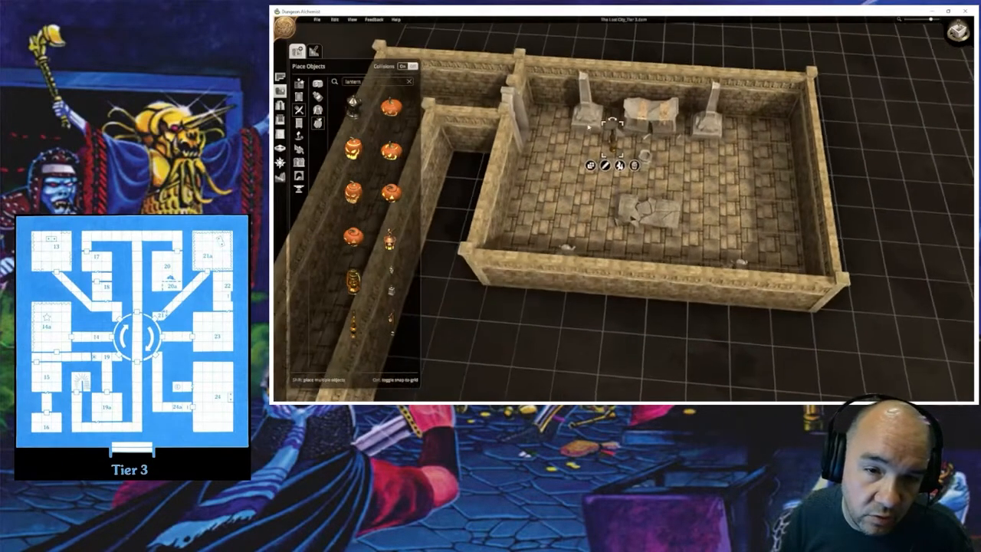
{"action": "left_click", "coordinate": [598, 197]}
{"action": "scroll", "coordinate": [599, 198], "scroll_direction": "up", "scroll_amount": 5}
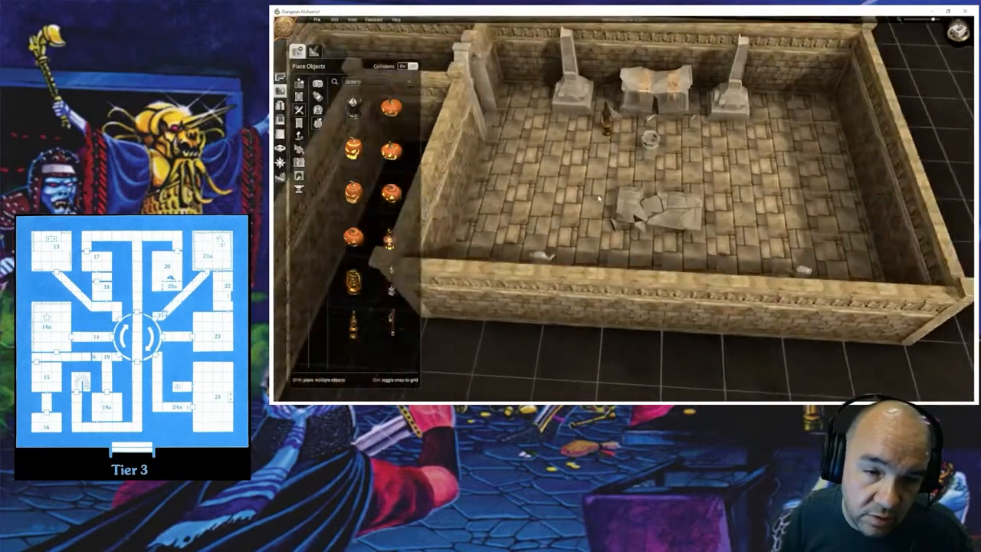
{"action": "middle_click_drag", "start_coordinate": [599, 142], "coordinate": [589, 261]}
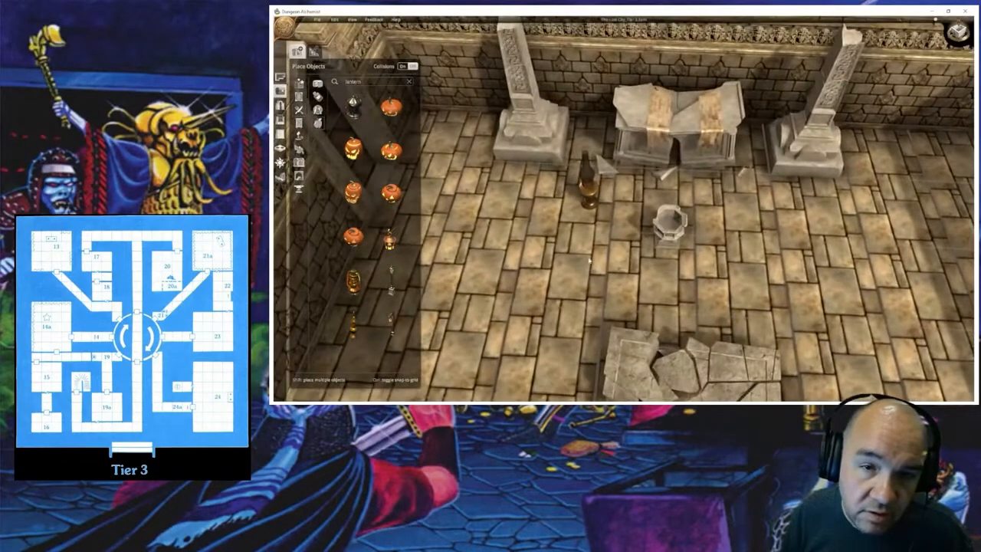
{"action": "mouse_move", "coordinate": [590, 188]}
{"action": "left_mouse_down"}
{"action": "mouse_move", "coordinate": [591, 140]}
{"action": "mouse_move", "coordinate": [604, 175]}
{"action": "left_mouse_up"}
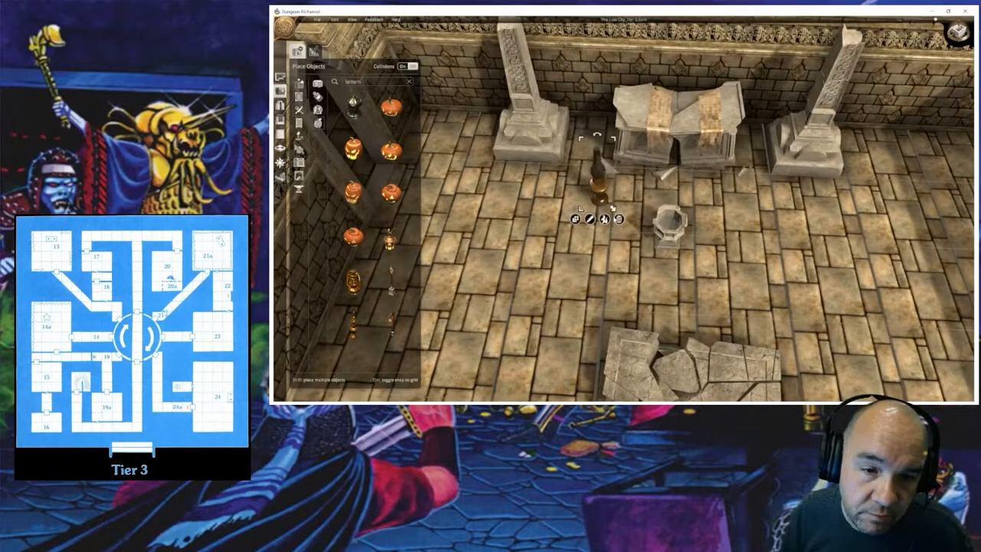
{"action": "left_click", "coordinate": [617, 219]}
Step: Find the torch objects, turn collisions off, and mount two torches on the wall behind the altar, one on each side of it
{"action": "left_click", "coordinate": [369, 83]}
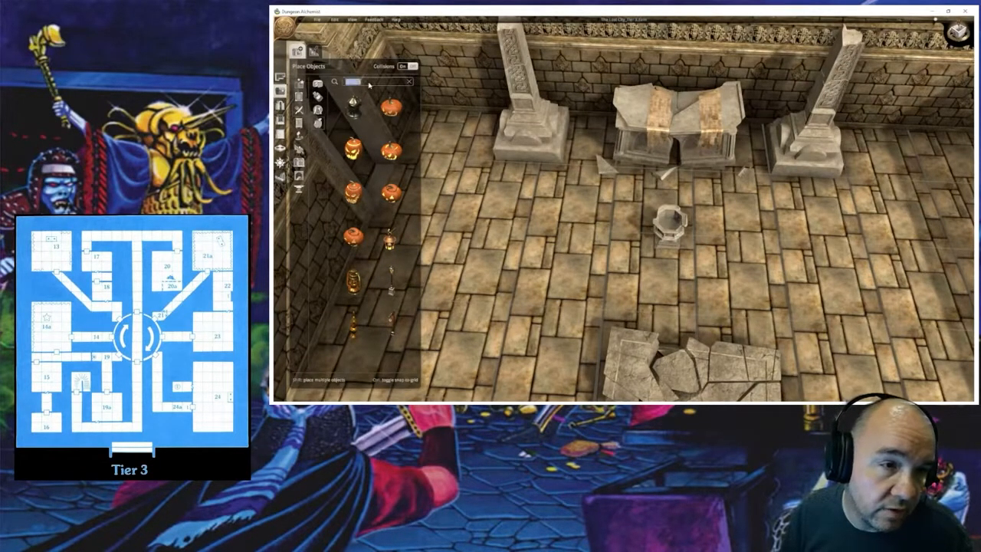
{"action": "type", "text": "to"}
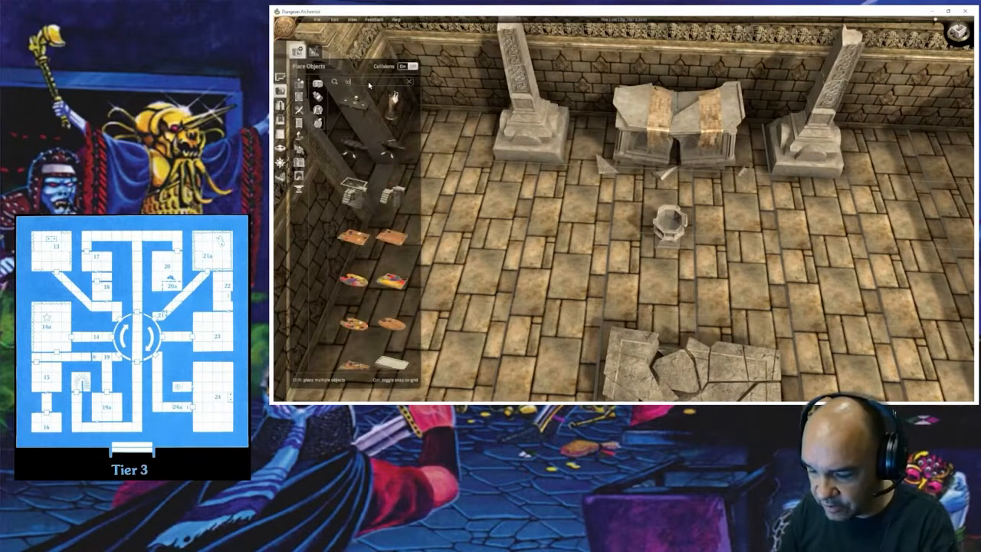
{"action": "type", "text": "rch"}
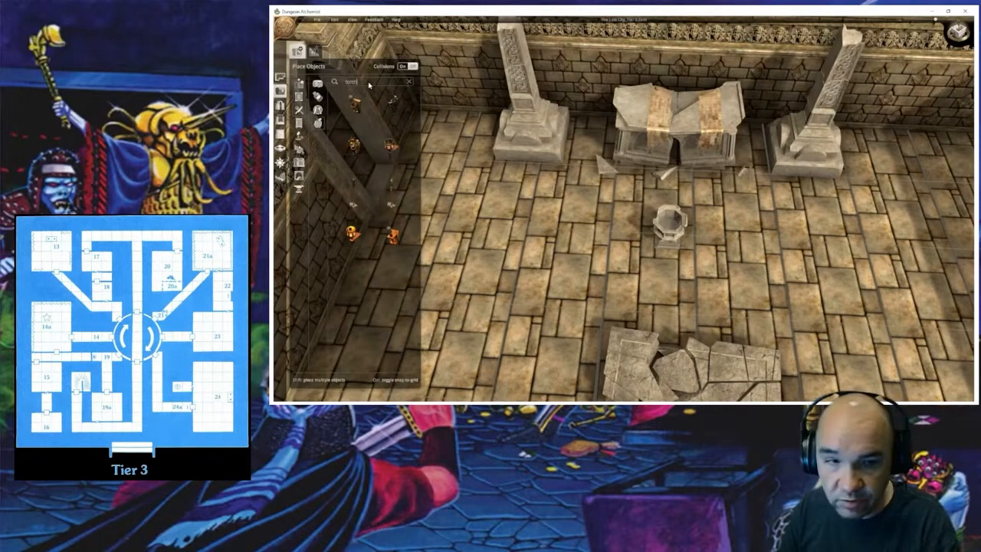
{"action": "left_click", "coordinate": [412, 66]}
{"action": "left_click", "coordinate": [592, 120]}
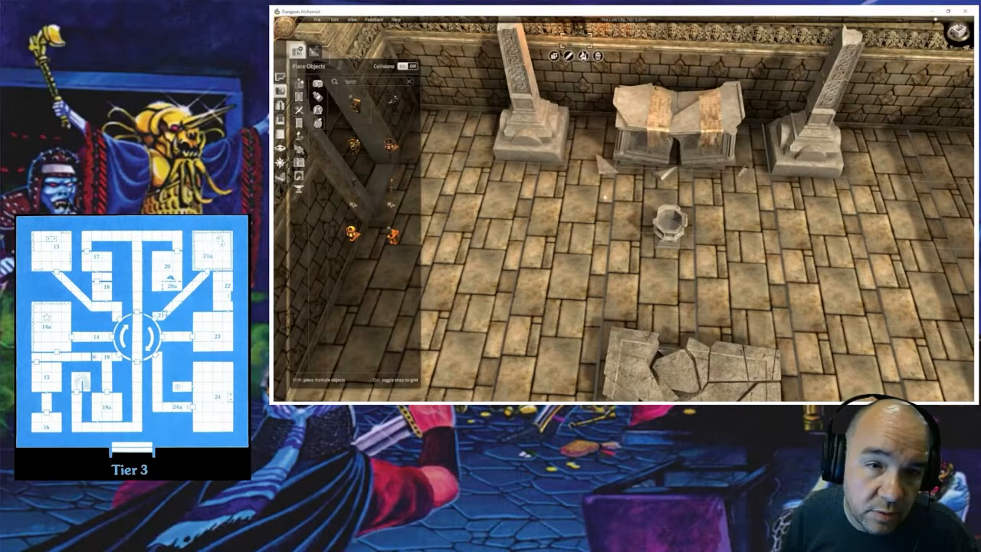
{"action": "left_click", "coordinate": [357, 109]}
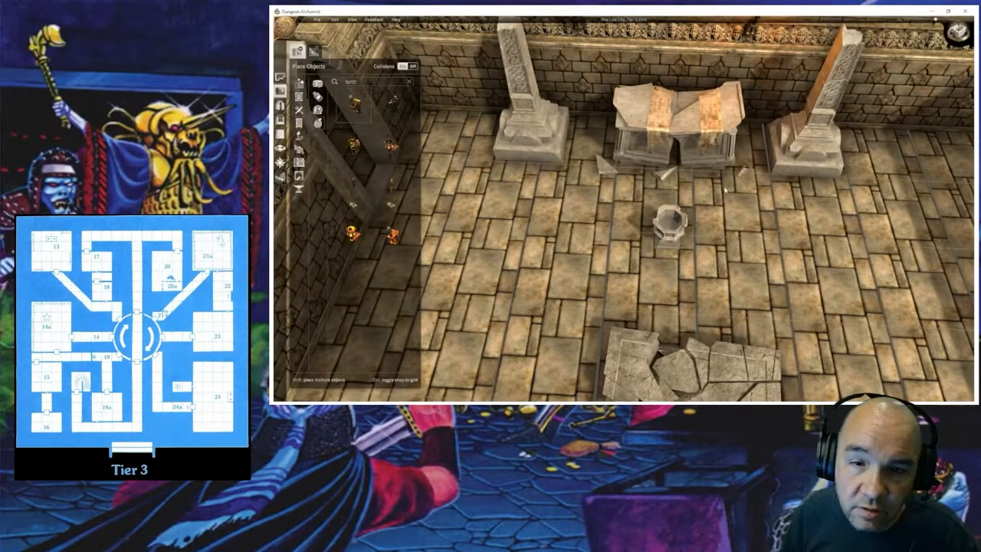
{"action": "scroll", "coordinate": [739, 42], "scroll_direction": "down", "scroll_amount": 3}
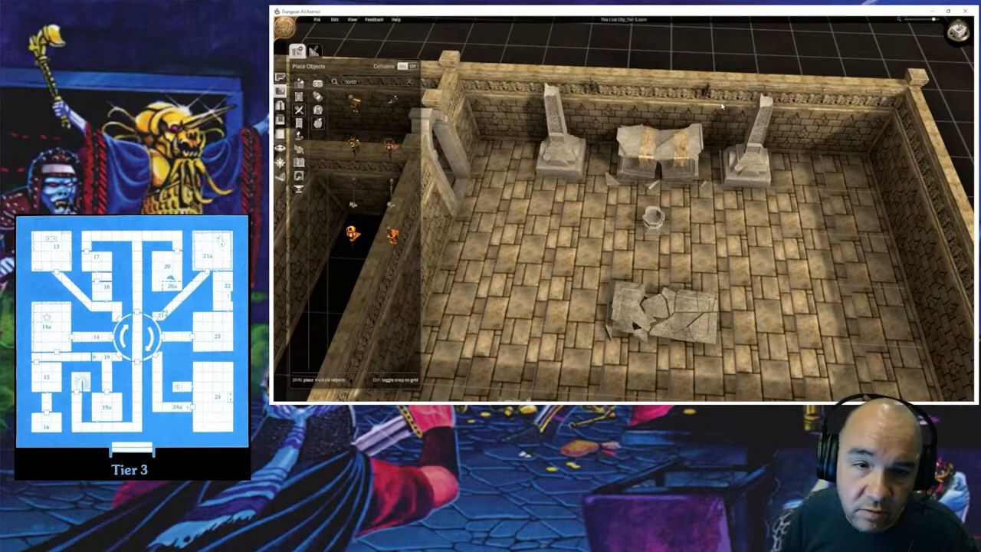
{"action": "left_click", "coordinate": [661, 162]}
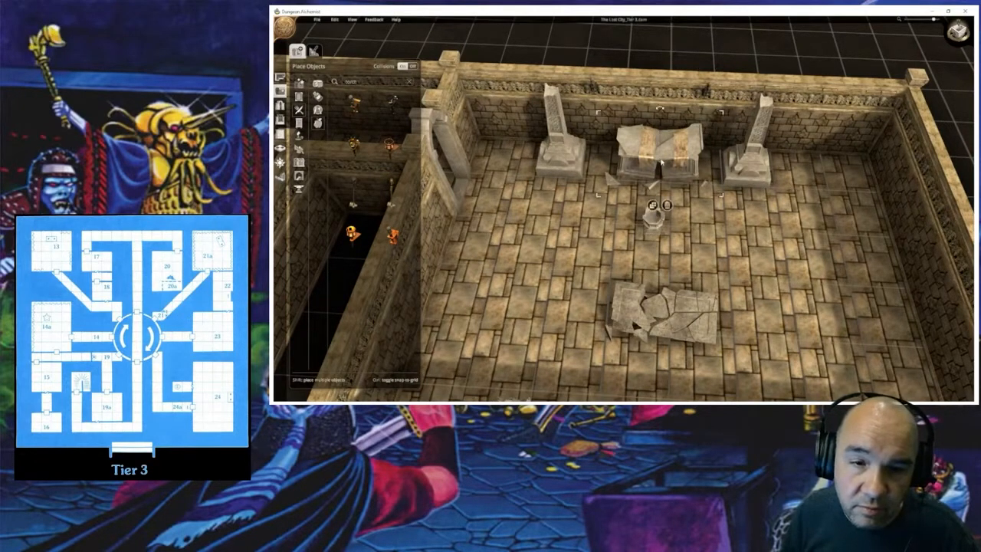
Step: Reposition the altar between the two broken obelisks, closer to the wall behind it
{"action": "left_click_drag", "start_coordinate": [662, 162], "coordinate": [658, 162]}
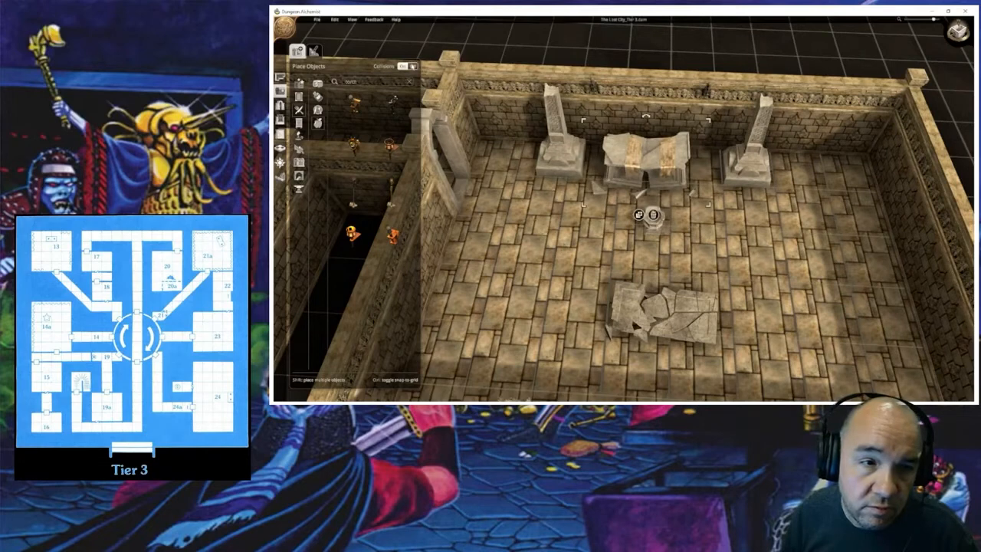
{"action": "left_click_drag", "start_coordinate": [634, 158], "coordinate": [635, 149]}
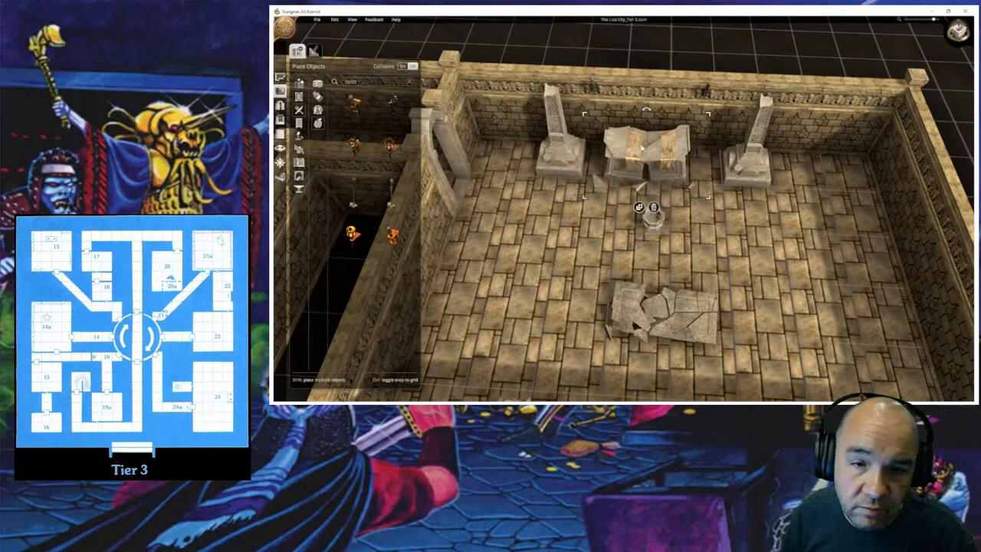
{"action": "left_click", "coordinate": [554, 229]}
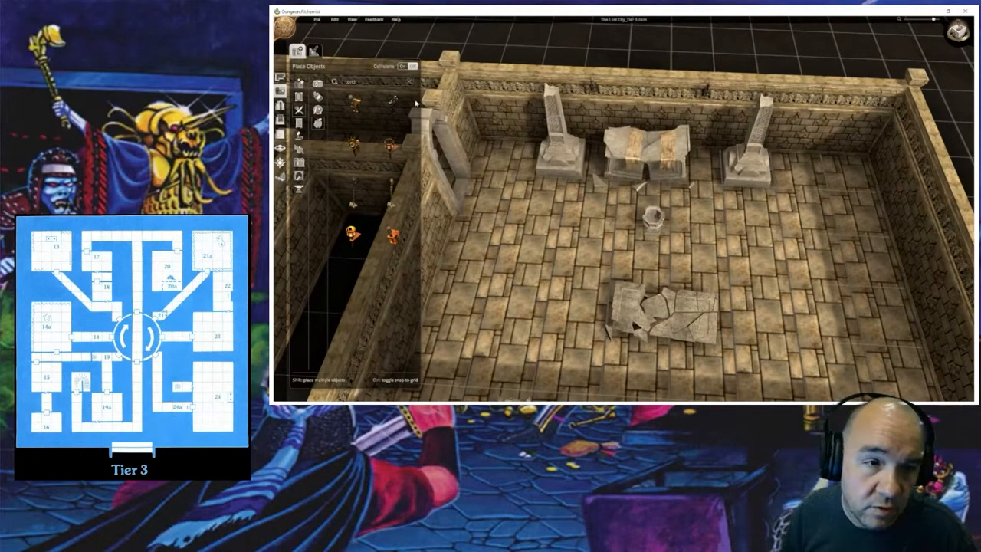
Step: Duplicate a wall torch from behind the altar and mount two copies on the short wall opposite the archway
{"action": "left_click", "coordinate": [593, 89]}
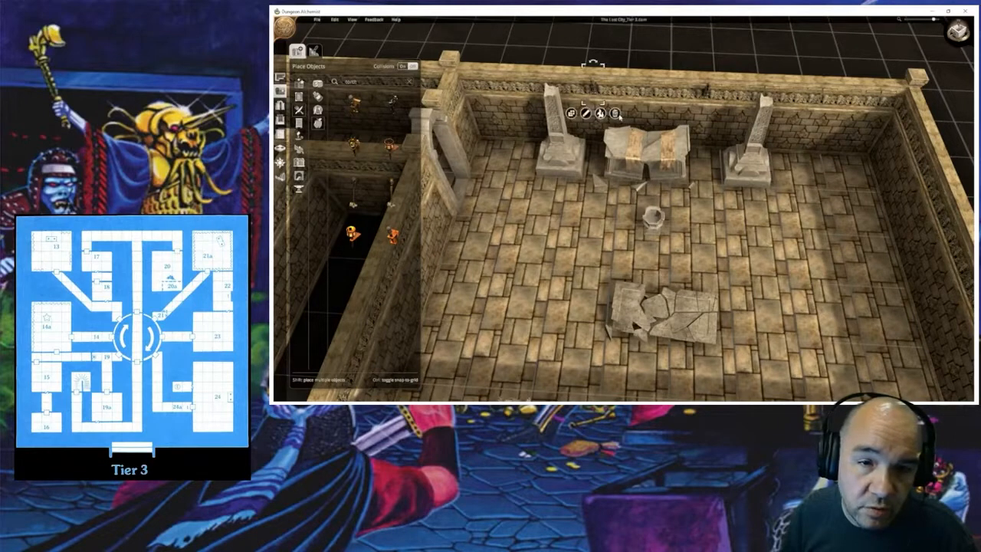
{"action": "left_click", "coordinate": [572, 114]}
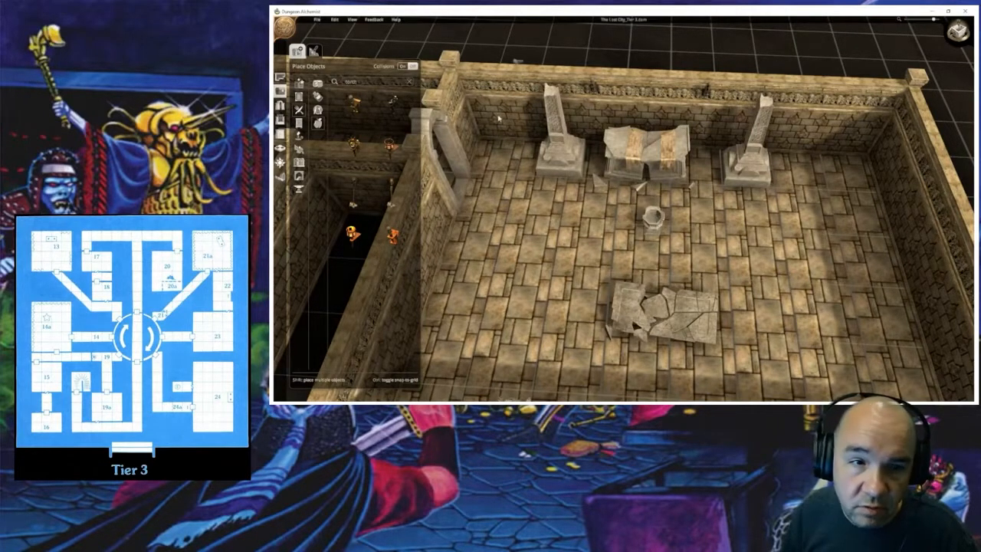
{"action": "left_click", "coordinate": [877, 238]}
{"action": "middle_click_drag", "start_coordinate": [844, 263], "coordinate": [690, 100]}
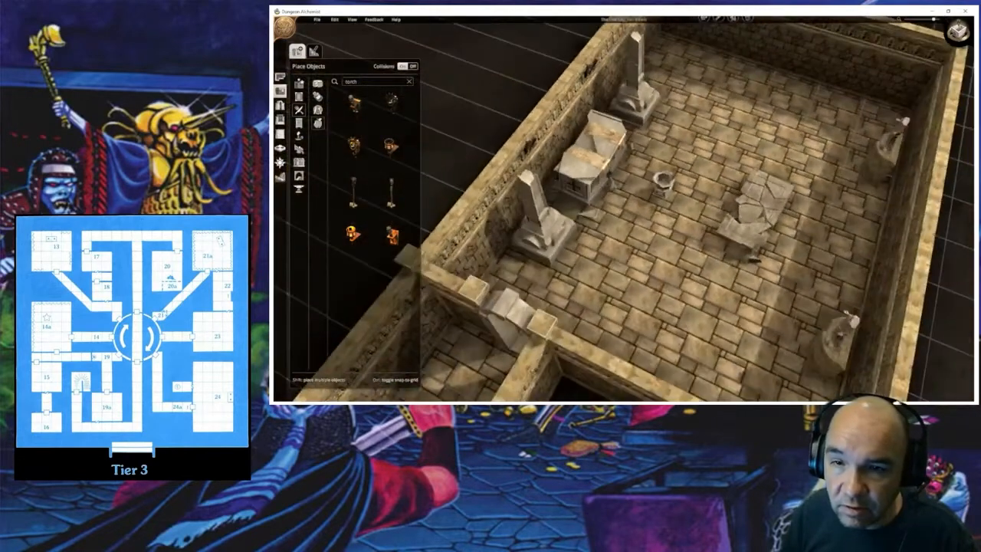
{"action": "right_click_drag", "start_coordinate": [690, 77], "coordinate": [617, 204]}
{"action": "left_click", "coordinate": [625, 144]}
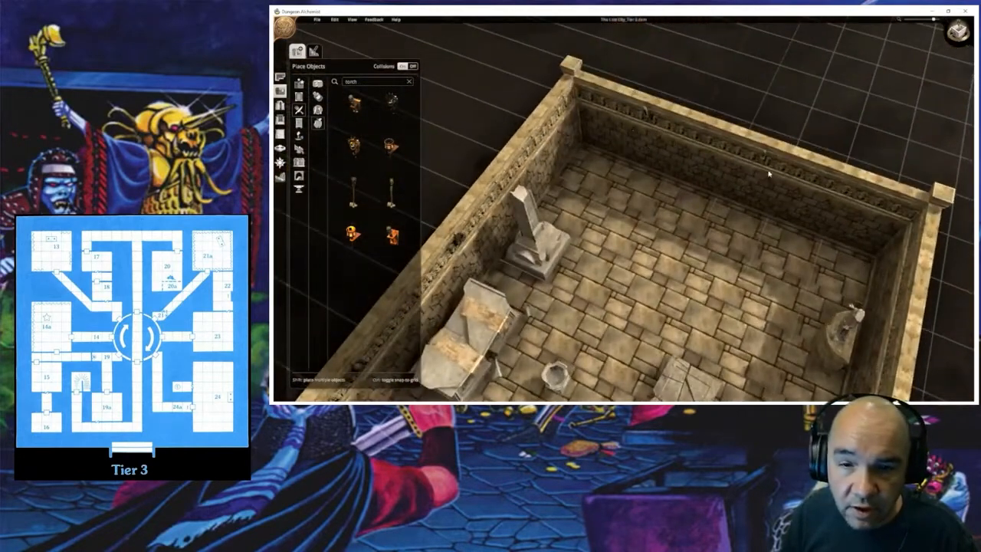
{"action": "left_click", "coordinate": [806, 184]}
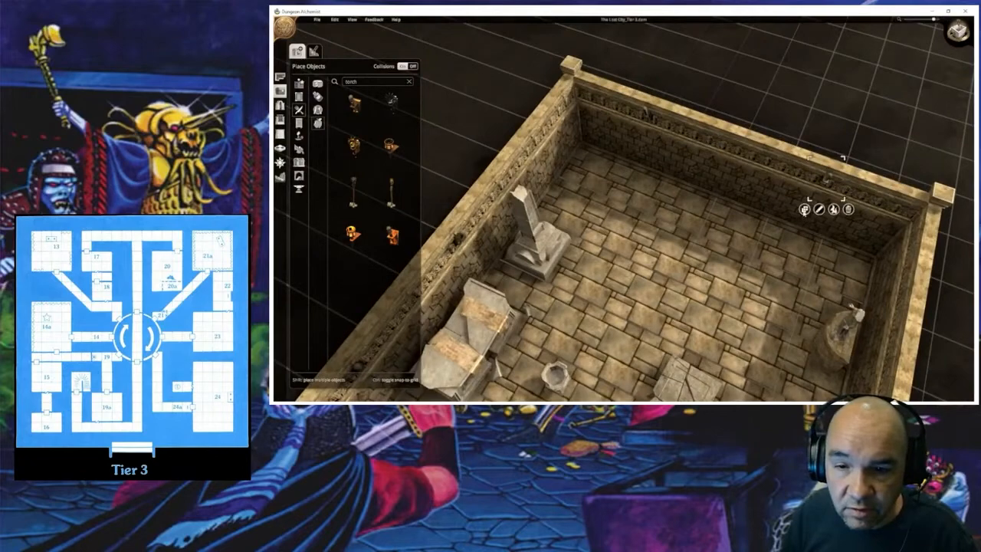
Step: Copy the wall torch again and mount torches along the archway wall, on both sides of the arch and toward the statue corner
{"action": "left_click", "coordinate": [805, 210]}
{"action": "middle_click_drag", "start_coordinate": [625, 283], "coordinate": [797, 276]}
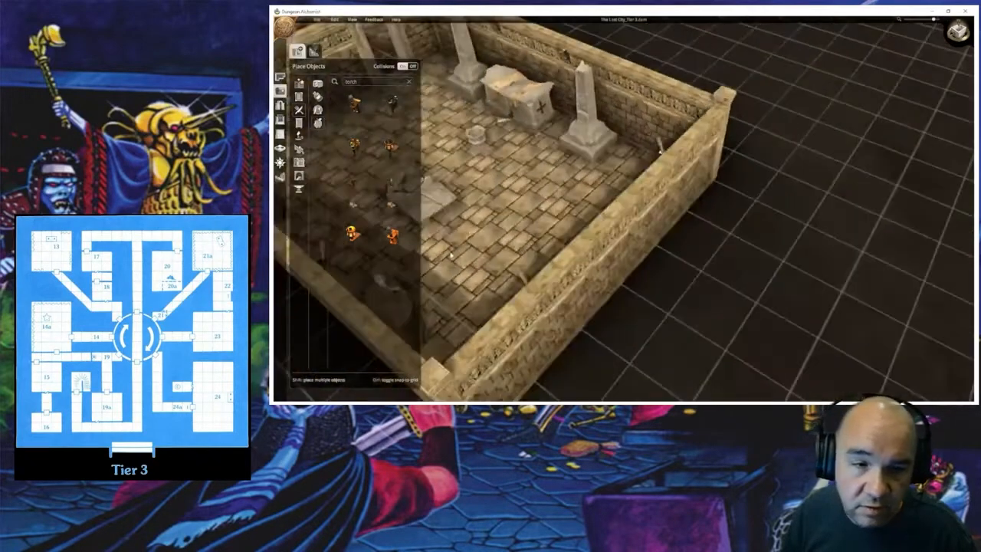
{"action": "right_click_drag", "start_coordinate": [488, 193], "coordinate": [669, 306]}
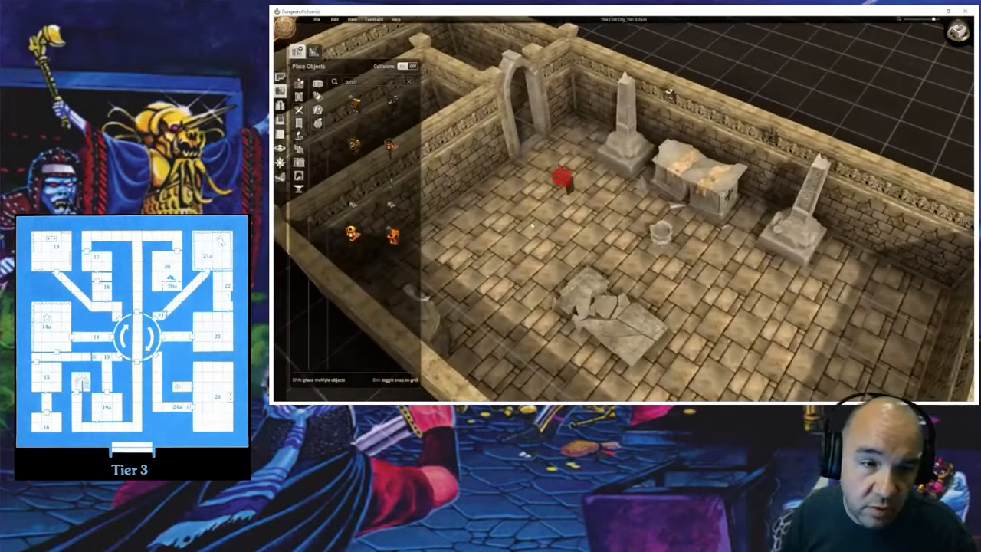
{"action": "left_click", "coordinate": [509, 182]}
{"action": "left_click", "coordinate": [468, 136]}
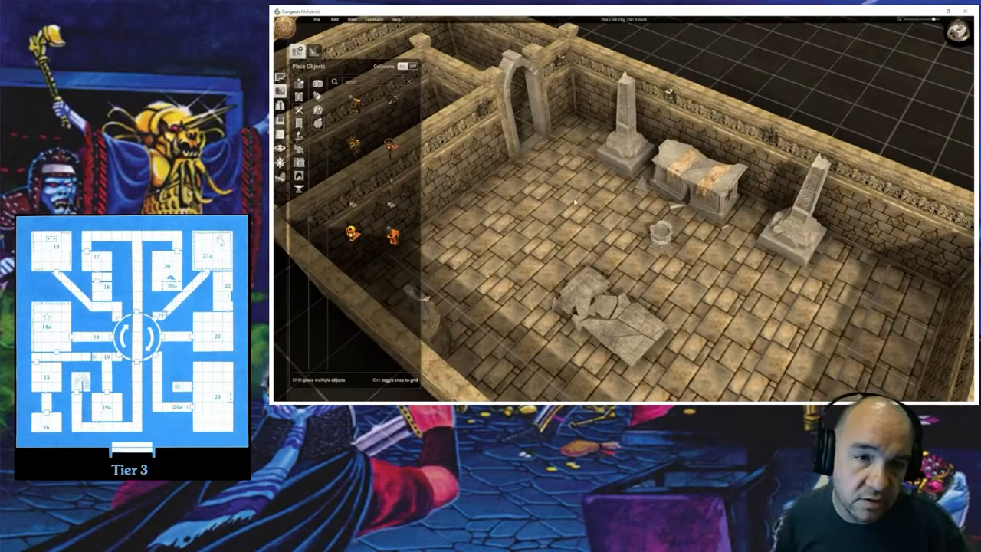
{"action": "middle_click_drag", "start_coordinate": [535, 213], "coordinate": [430, 211]}
{"action": "middle_click_drag", "start_coordinate": [521, 170], "coordinate": [624, 185]}
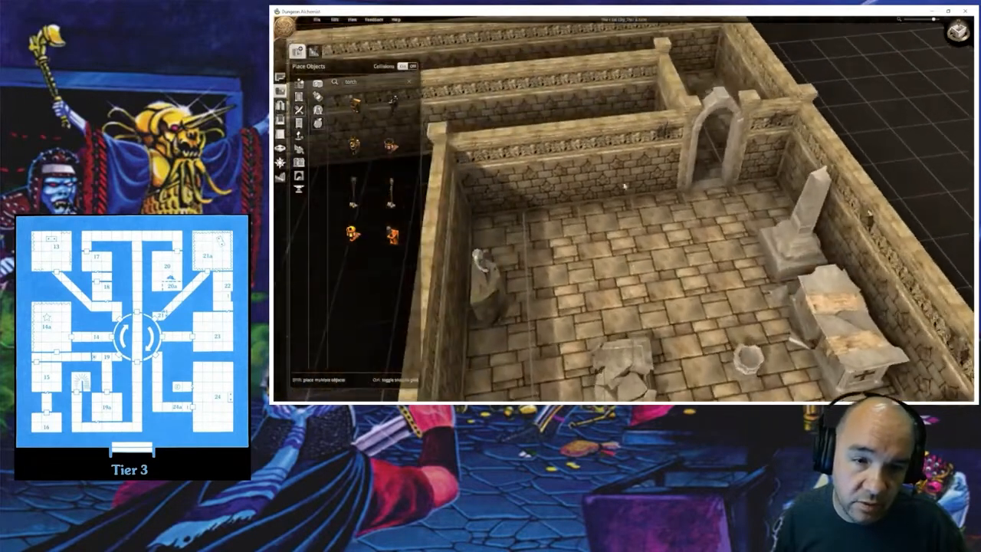
{"action": "left_click", "coordinate": [664, 134]}
{"action": "left_click_drag", "start_coordinate": [652, 148], "coordinate": [555, 146]}
{"action": "left_click", "coordinate": [518, 174]}
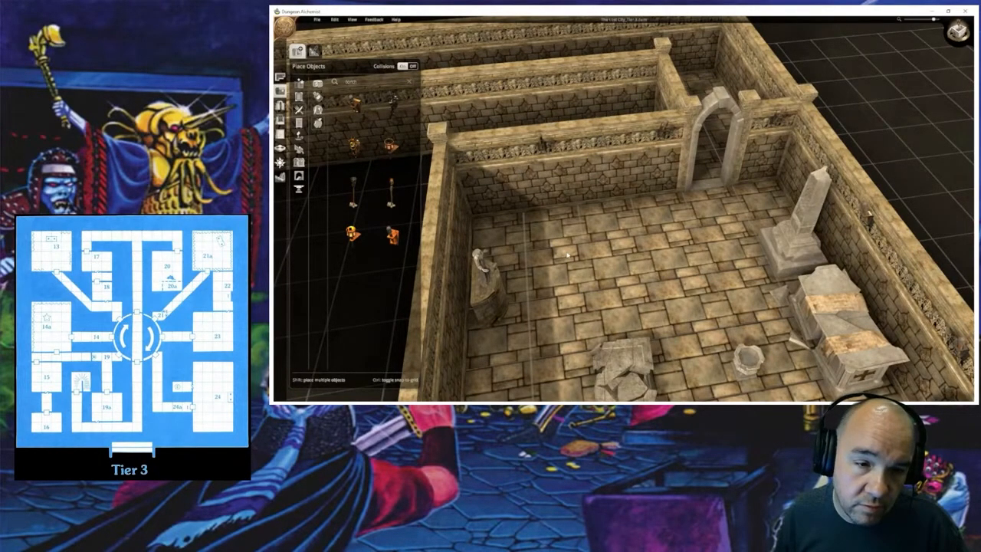
Step: Mount two more torches on the long wall facing the altar, between the two statues
{"action": "right_click_drag", "start_coordinate": [567, 255], "coordinate": [426, 198]}
{"action": "middle_click_drag", "start_coordinate": [426, 198], "coordinate": [567, 171]}
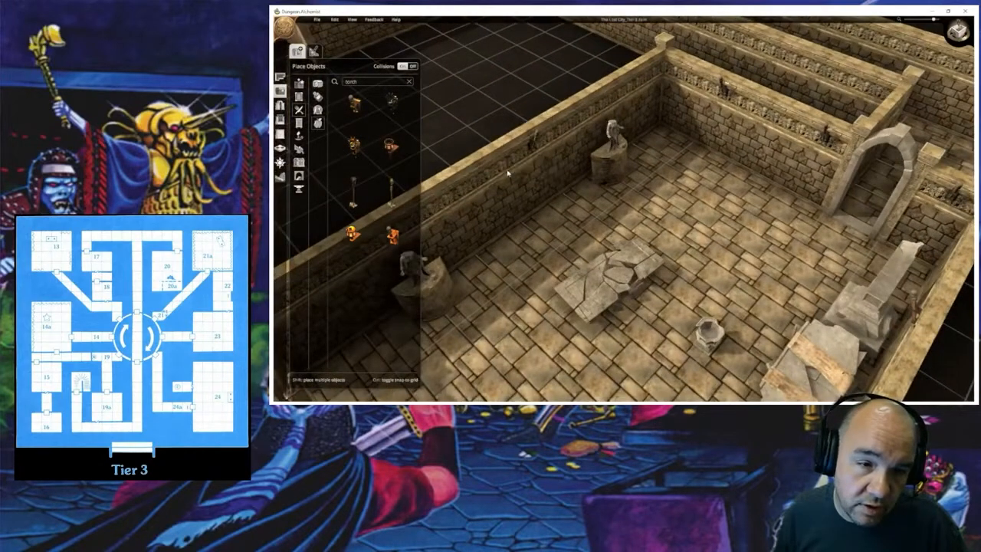
{"action": "left_click", "coordinate": [472, 188]}
{"action": "left_click", "coordinate": [676, 222]}
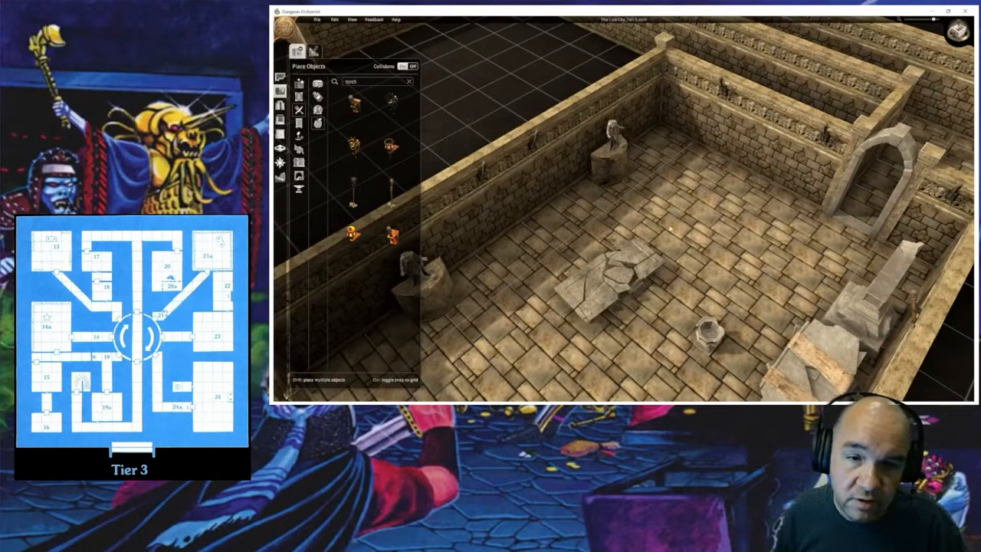
Step: Draw a two-tile-wide Castle Hallway running south from the horizontal corridor, between the empty room and the altar chamber
{"action": "right_click_drag", "start_coordinate": [676, 222], "coordinate": [581, 237]}
{"action": "scroll", "coordinate": [814, 165], "scroll_direction": "down", "scroll_amount": 3}
{"action": "scroll", "coordinate": [627, 241], "scroll_direction": "down", "scroll_amount": 5}
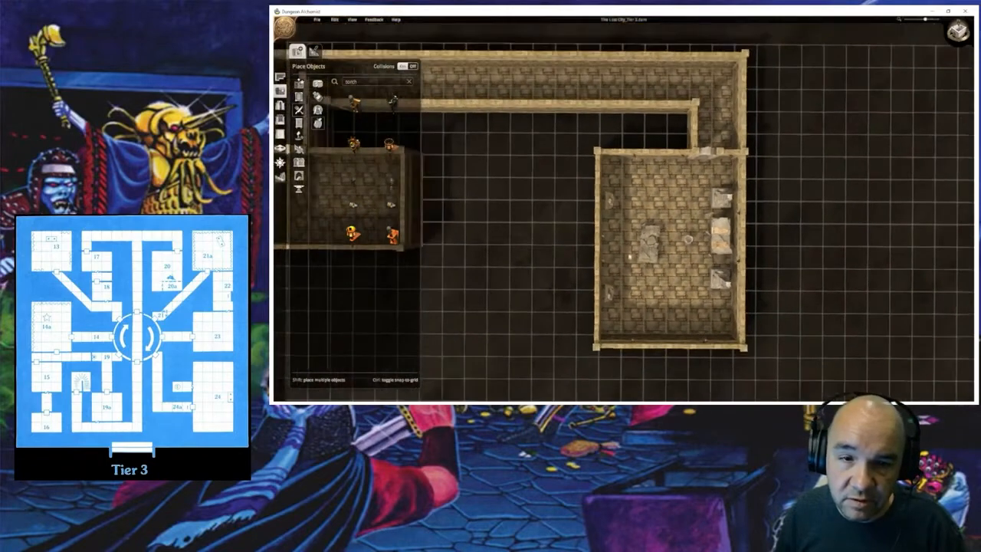
{"action": "middle_click_drag", "start_coordinate": [663, 303], "coordinate": [678, 274]}
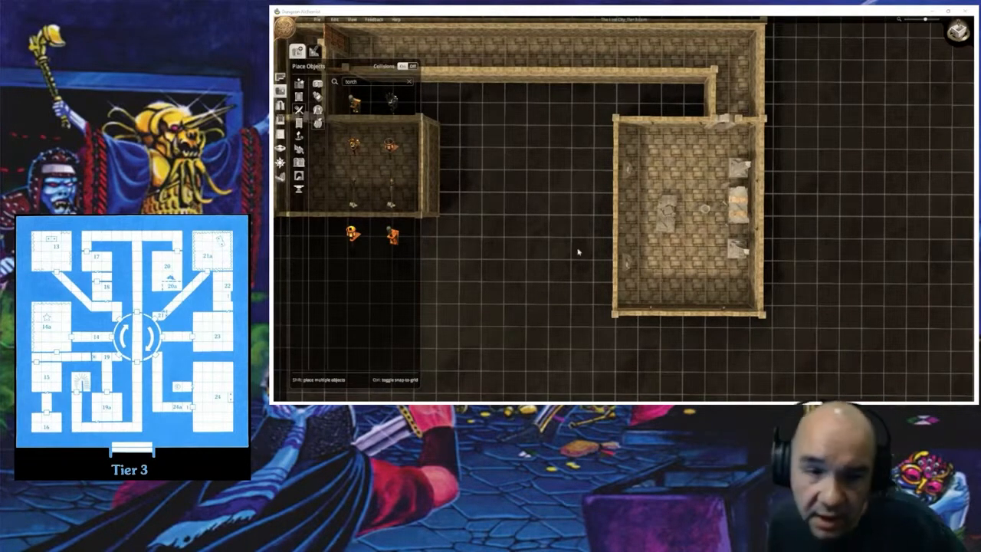
{"action": "right_click_drag", "start_coordinate": [537, 210], "coordinate": [655, 218]}
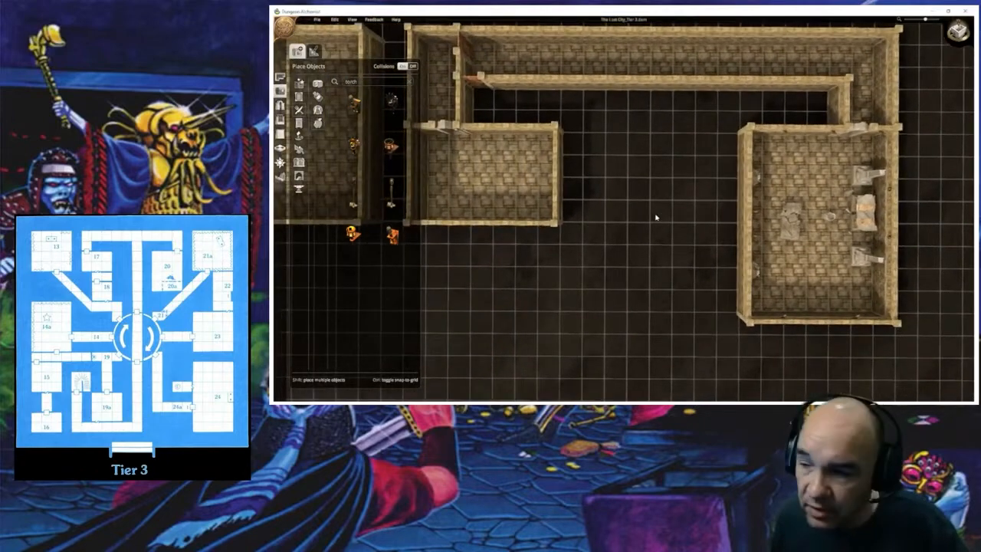
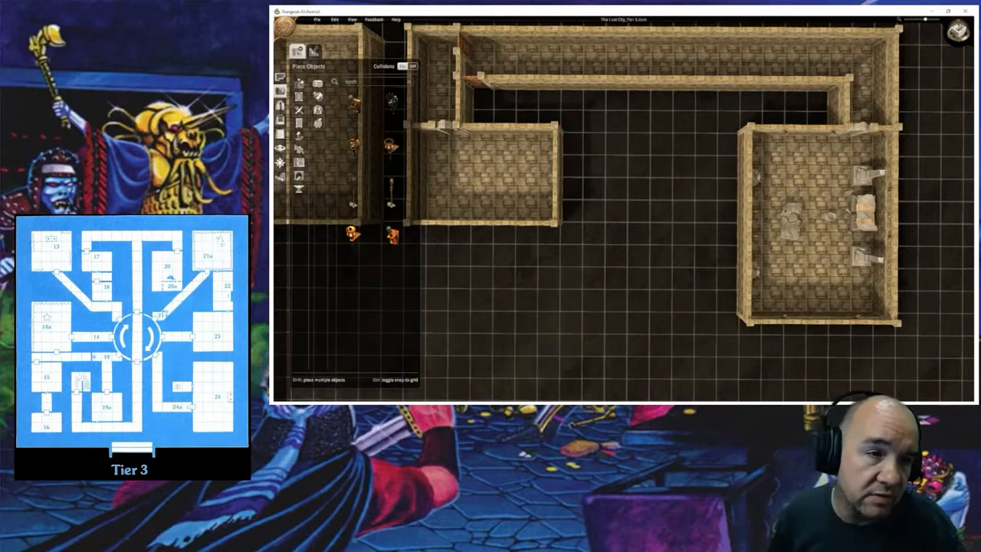
{"action": "left_click", "coordinate": [279, 77]}
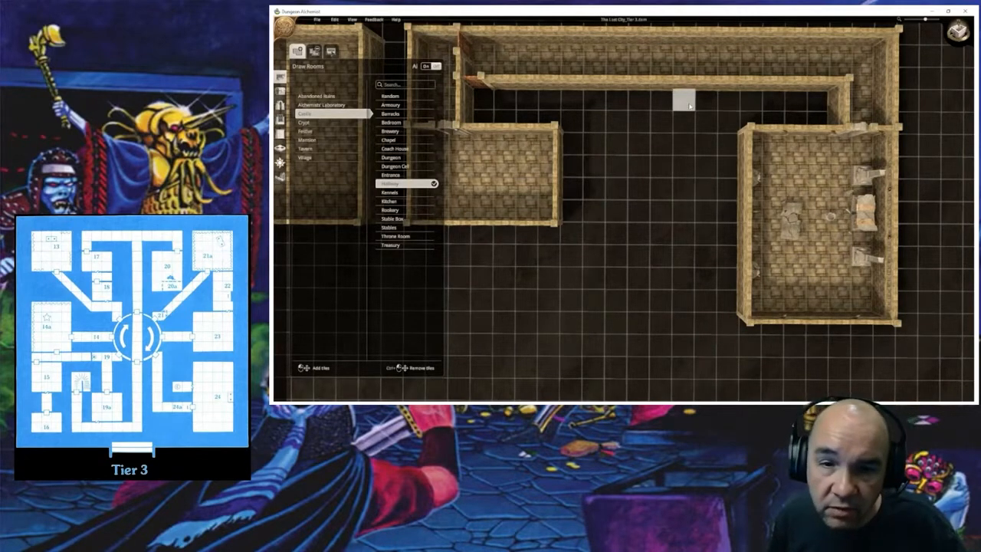
{"action": "mouse_move", "coordinate": [690, 106]}
{"action": "left_mouse_down"}
{"action": "mouse_move", "coordinate": [679, 397]}
{"action": "mouse_move", "coordinate": [658, 378]}
{"action": "left_mouse_up"}
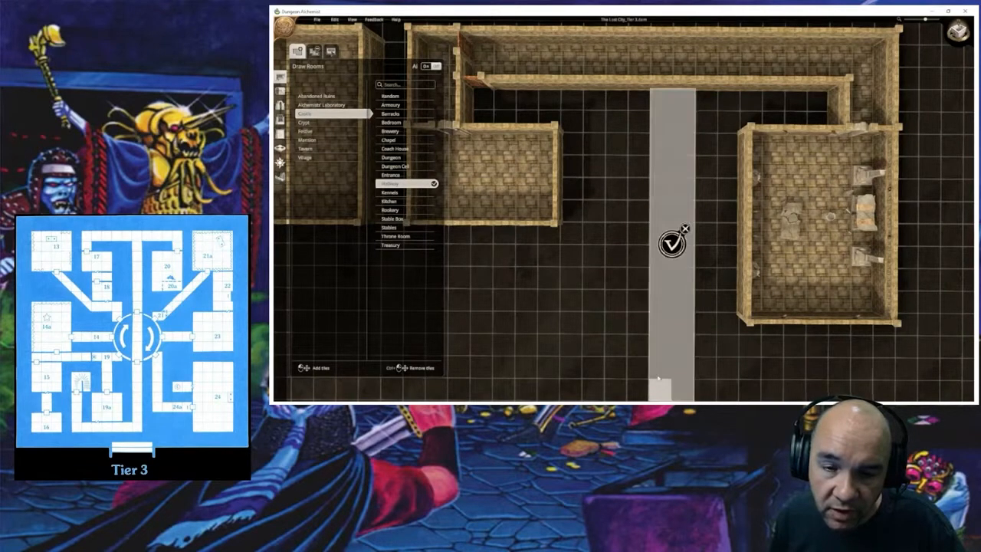
{"action": "left_click", "coordinate": [672, 244]}
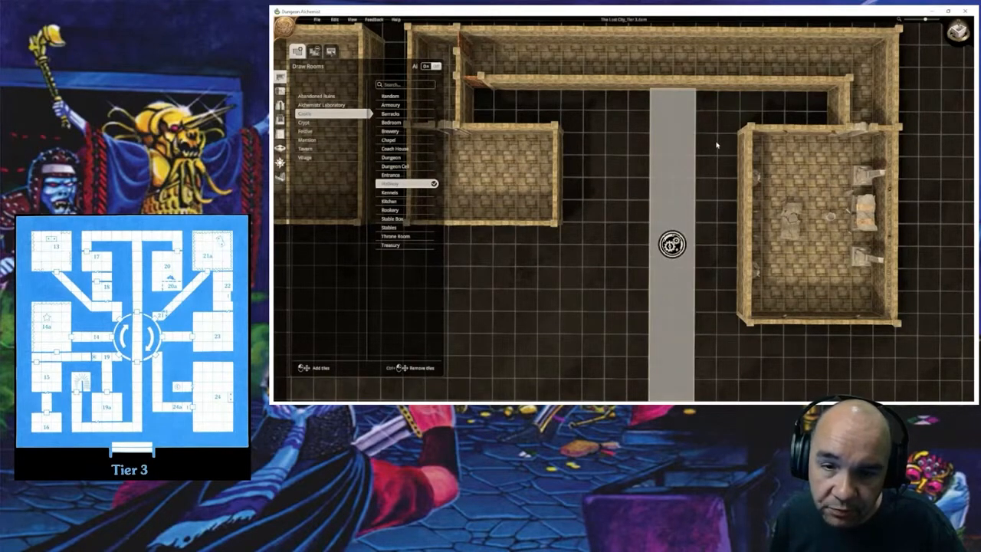
Step: Try a half wall around the new hallway and replace it with the full-height stone wall used in the adjoining corridor
{"action": "middle_click_drag", "start_coordinate": [717, 144], "coordinate": [617, 220]}
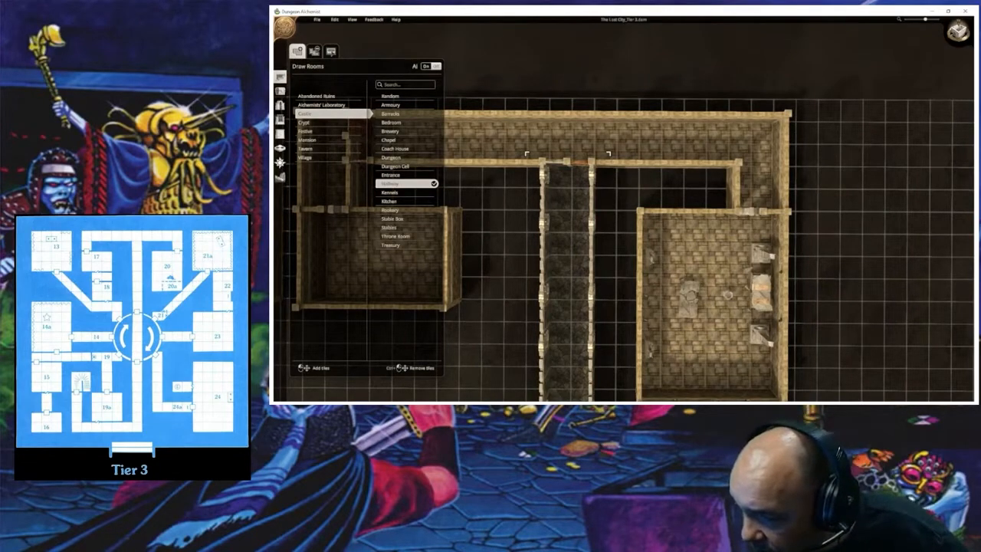
{"action": "scroll", "coordinate": [568, 262], "scroll_direction": "down", "scroll_amount": 1}
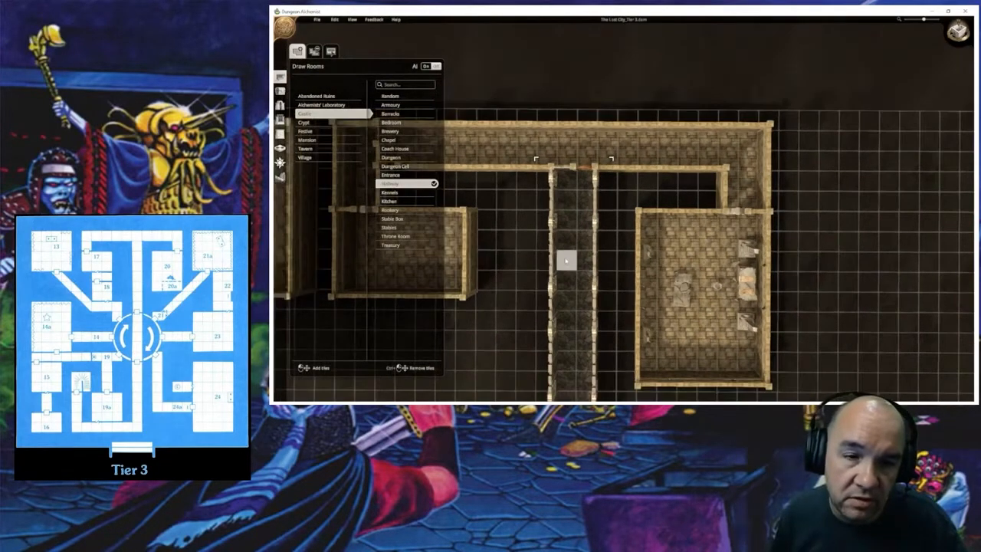
{"action": "right_click_drag", "start_coordinate": [568, 262], "coordinate": [609, 190]}
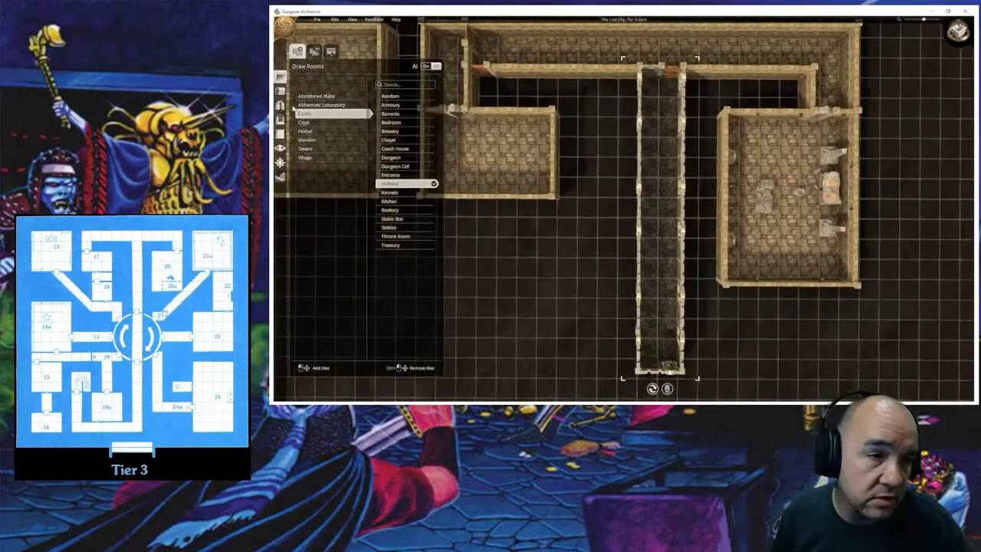
{"action": "left_click", "coordinate": [279, 134]}
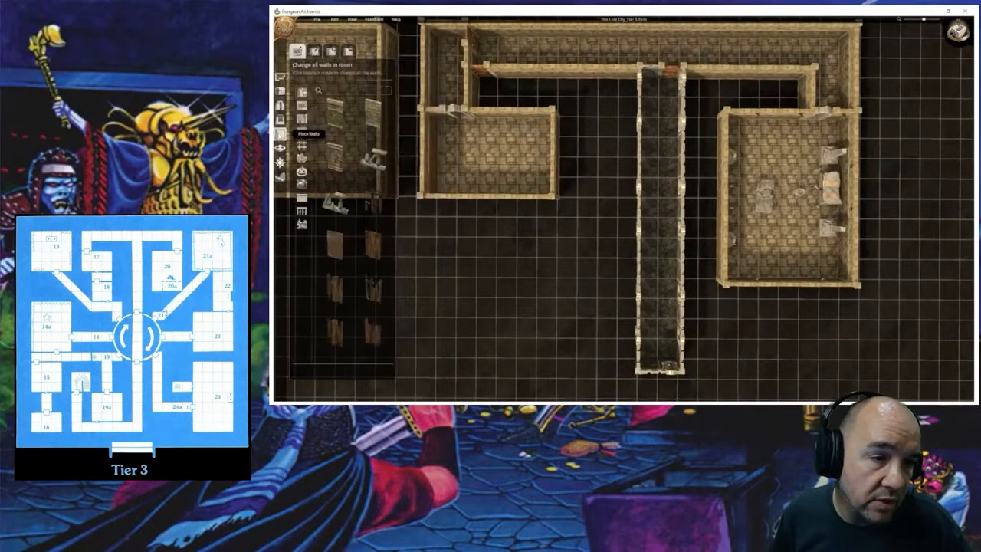
{"action": "left_click", "coordinate": [302, 199]}
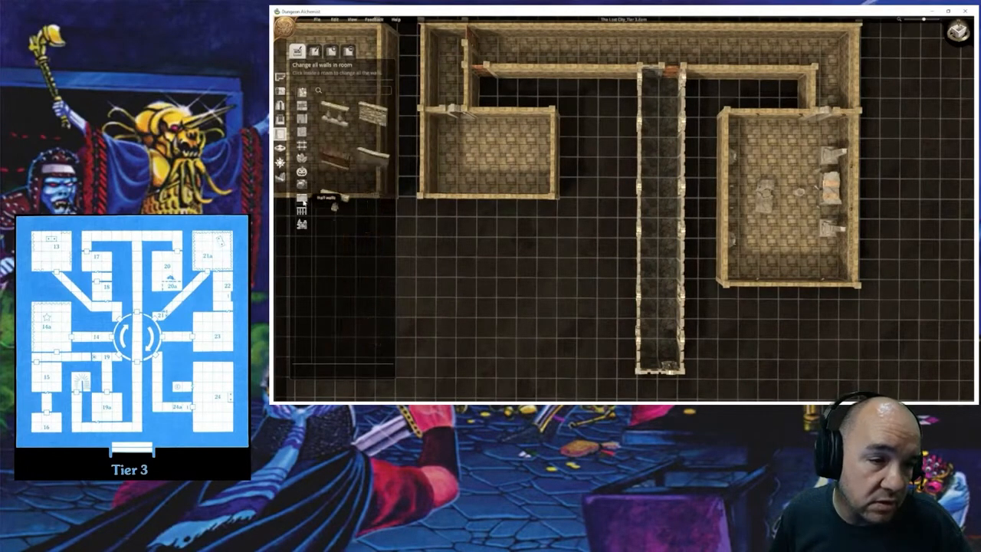
{"action": "left_click", "coordinate": [373, 158]}
{"action": "left_click", "coordinate": [651, 259]}
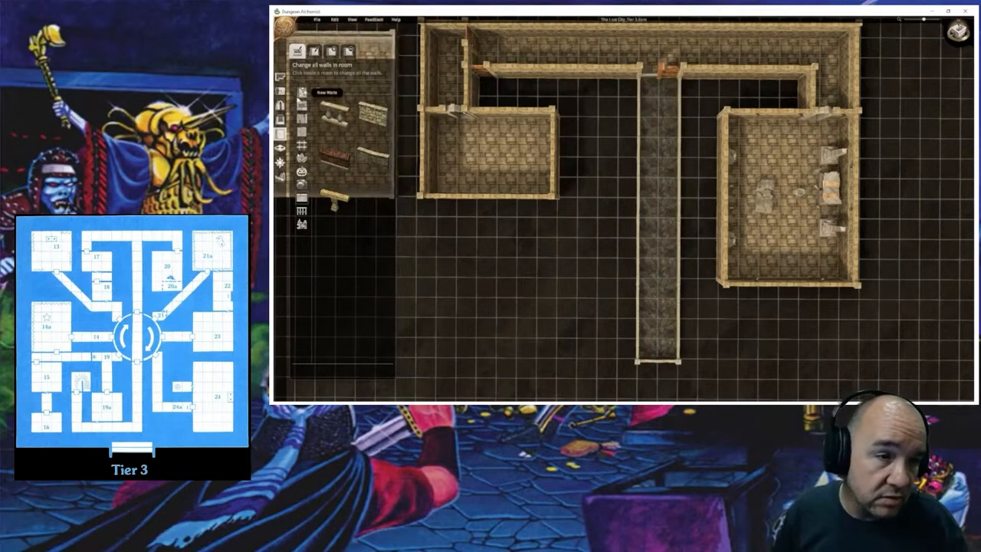
{"action": "left_click", "coordinate": [302, 92]}
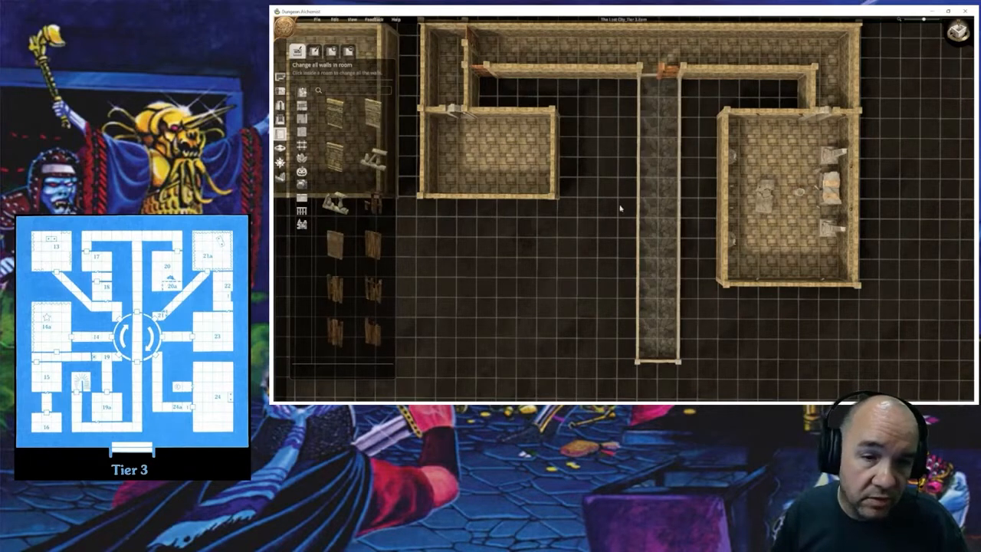
{"action": "left_click", "coordinate": [661, 227]}
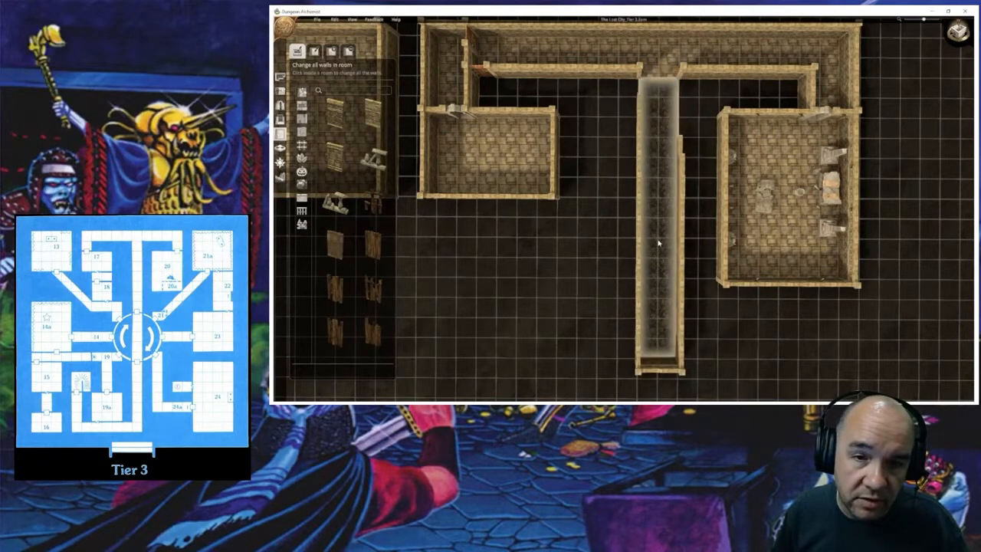
Step: Delete the door between the new hallway and the horizontal corridor
{"action": "left_click", "coordinate": [280, 105]}
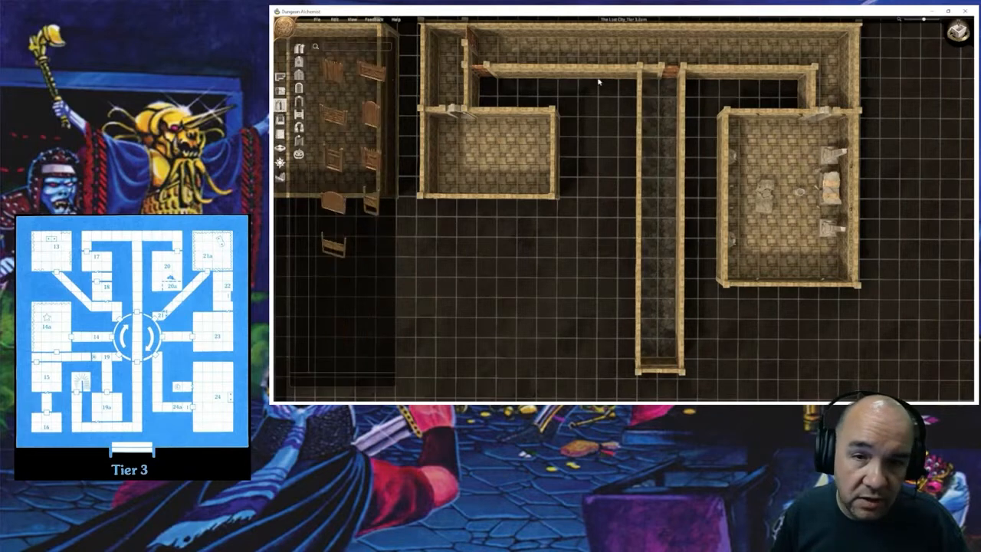
{"action": "left_click", "coordinate": [671, 73]}
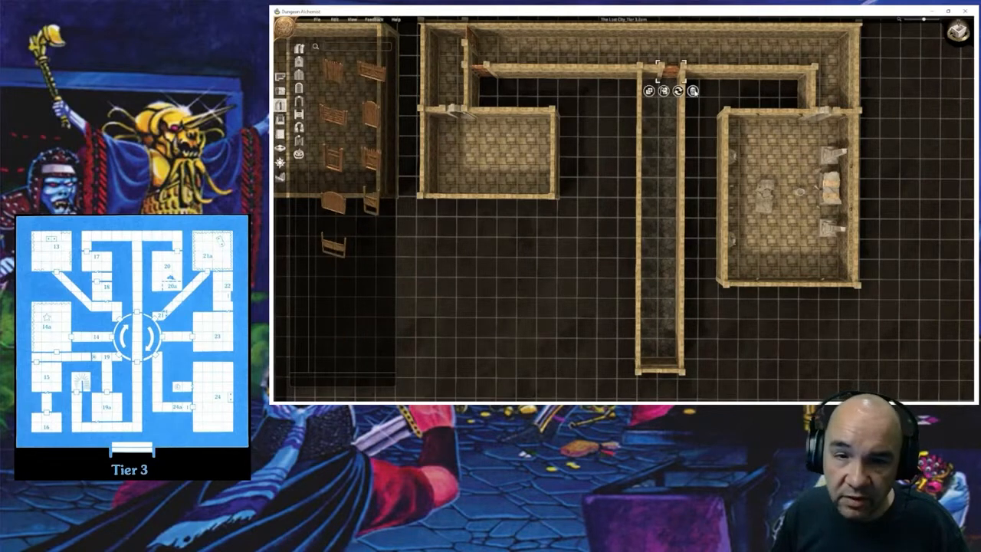
{"action": "left_click", "coordinate": [693, 91]}
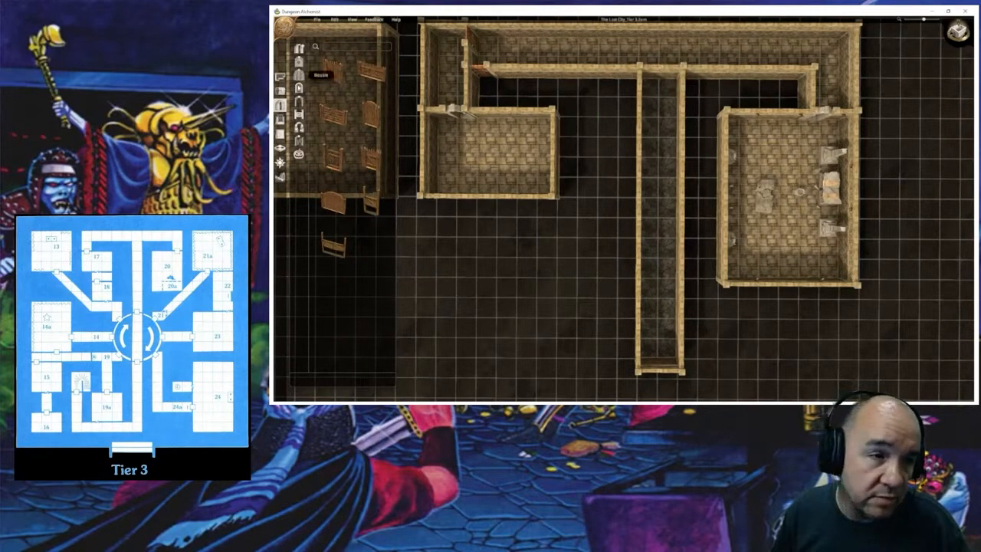
Step: Remove the wall section separating the new hallway from the horizontal corridor
{"action": "left_click", "coordinate": [280, 133]}
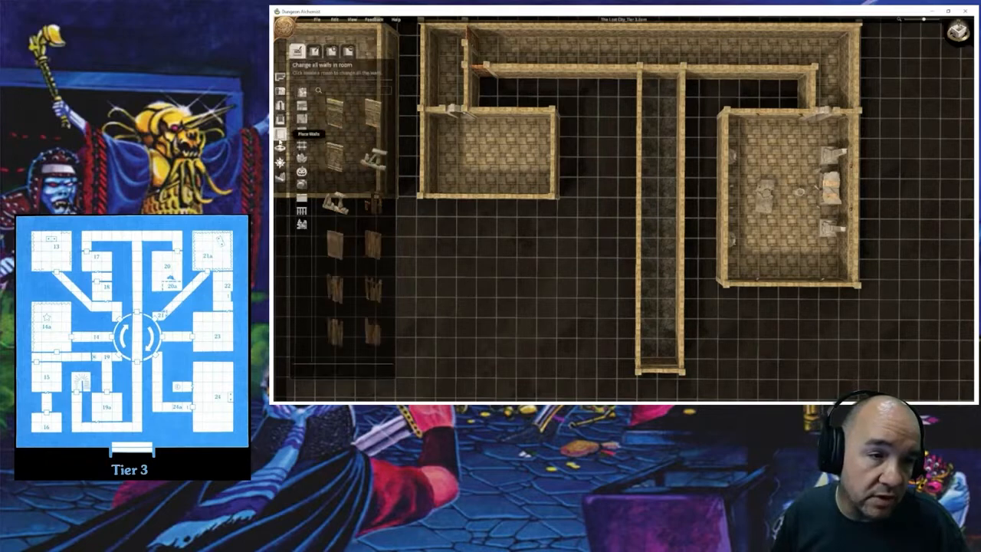
{"action": "left_click", "coordinate": [349, 52]}
{"action": "left_click", "coordinate": [649, 77]}
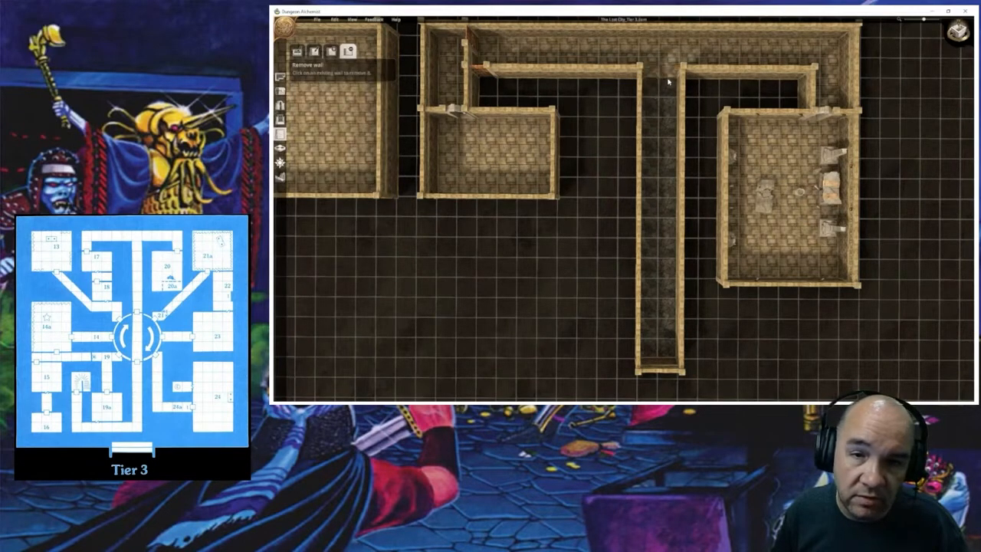
Step: Try removing the wall that closes the south end of the central north-south hallway
{"action": "key", "text": "s"}
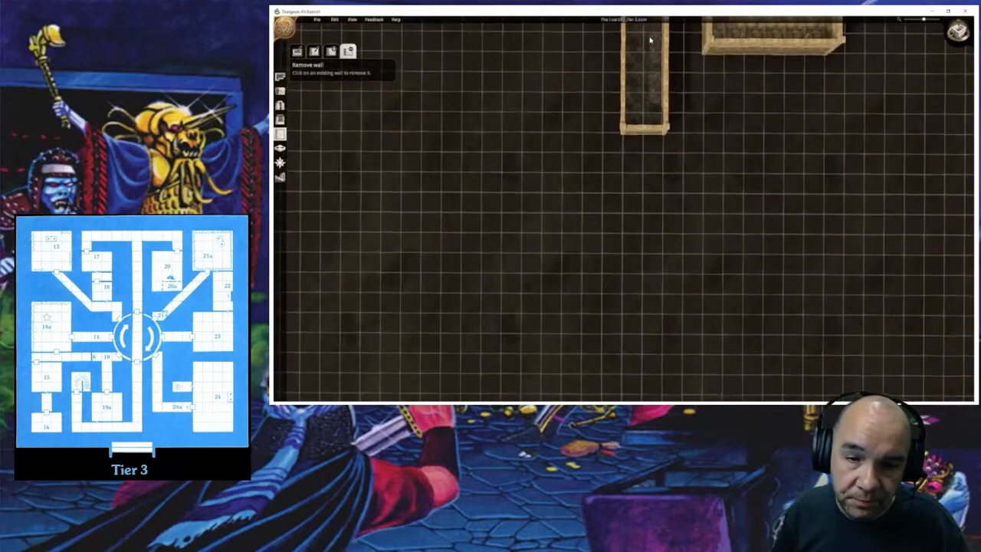
{"action": "key", "text": "s"}
{"action": "key", "text": "w"}
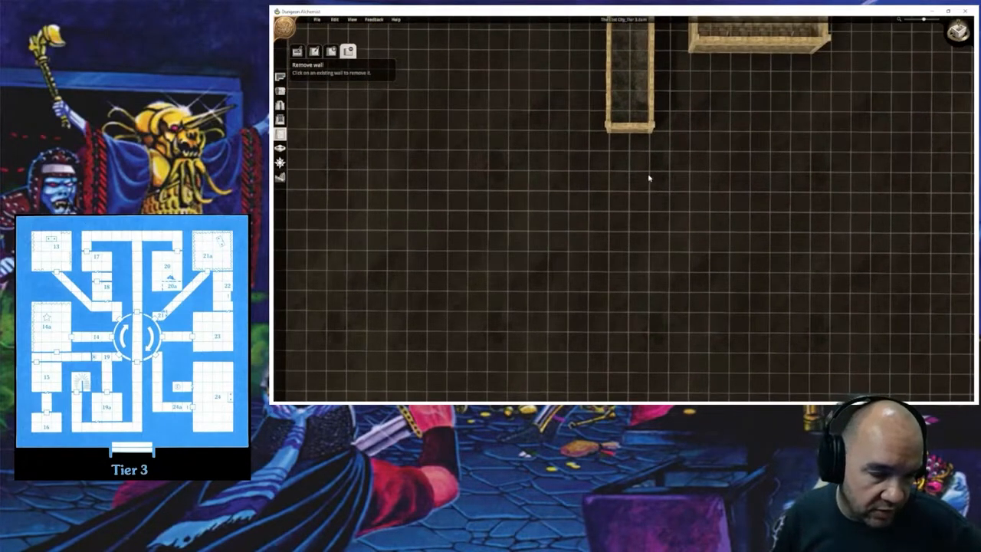
{"action": "left_click", "coordinate": [636, 130]}
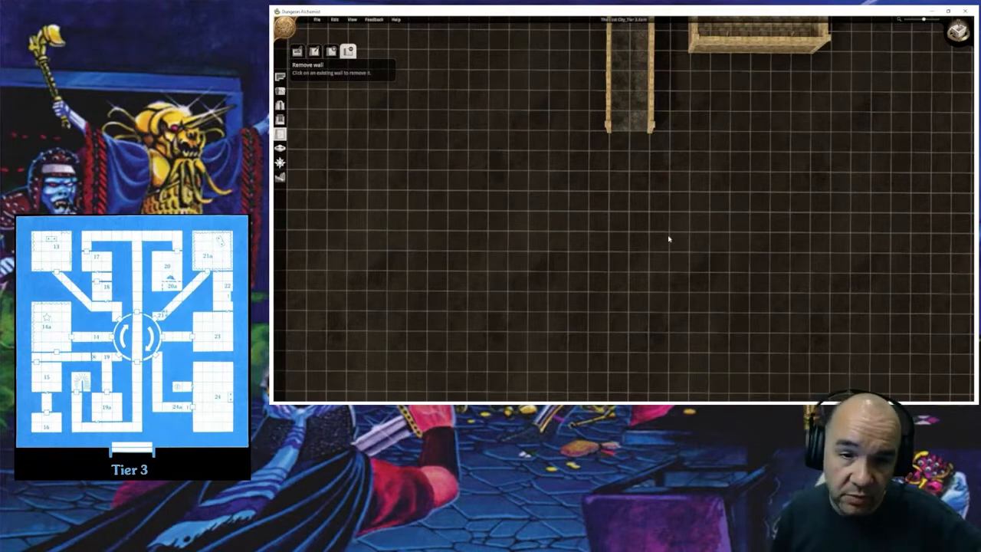
{"action": "scroll", "coordinate": [667, 237], "scroll_direction": "down", "scroll_amount": 2}
{"action": "middle_click_drag", "start_coordinate": [657, 189], "coordinate": [660, 195]}
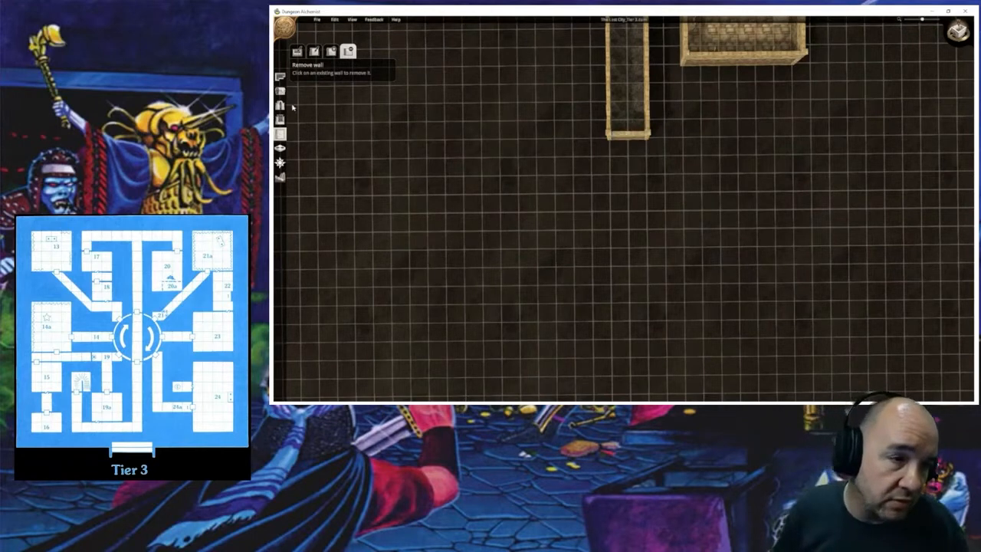
Step: Draw a Castle Hallway section two tiles wide and ten tiles long, continuing south from the end of the central hallway
{"action": "left_click", "coordinate": [280, 76]}
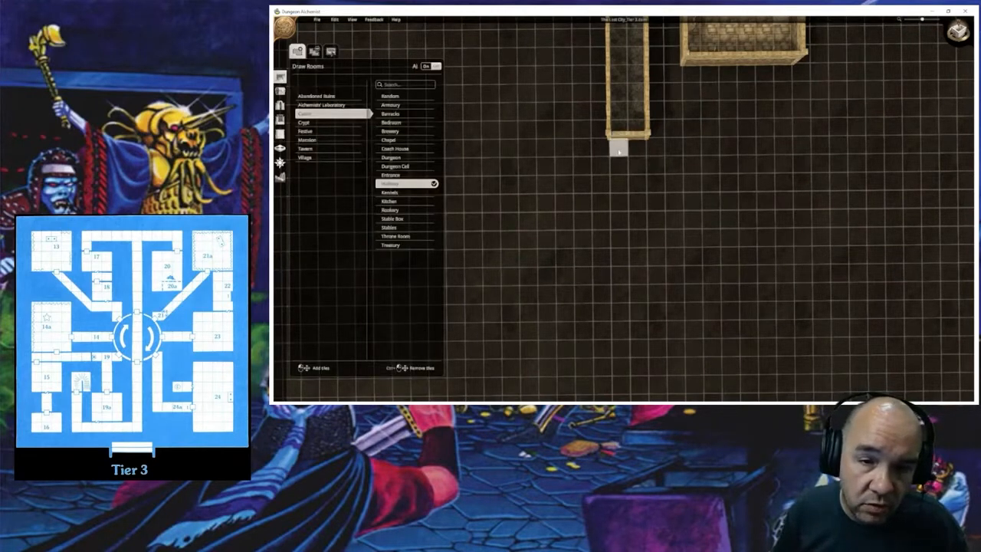
{"action": "left_click_drag", "start_coordinate": [618, 151], "coordinate": [618, 202]}
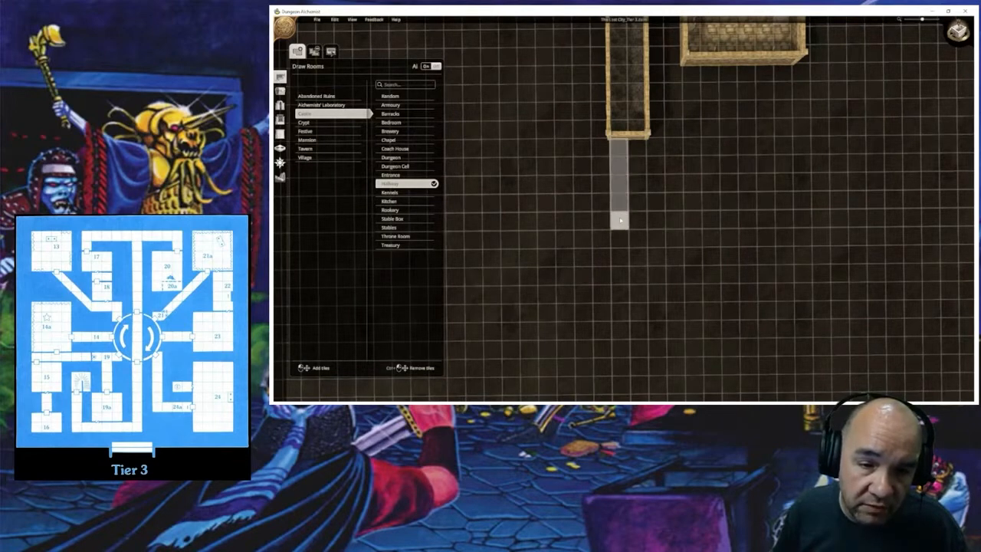
{"action": "left_click_drag", "start_coordinate": [621, 280], "coordinate": [637, 313]}
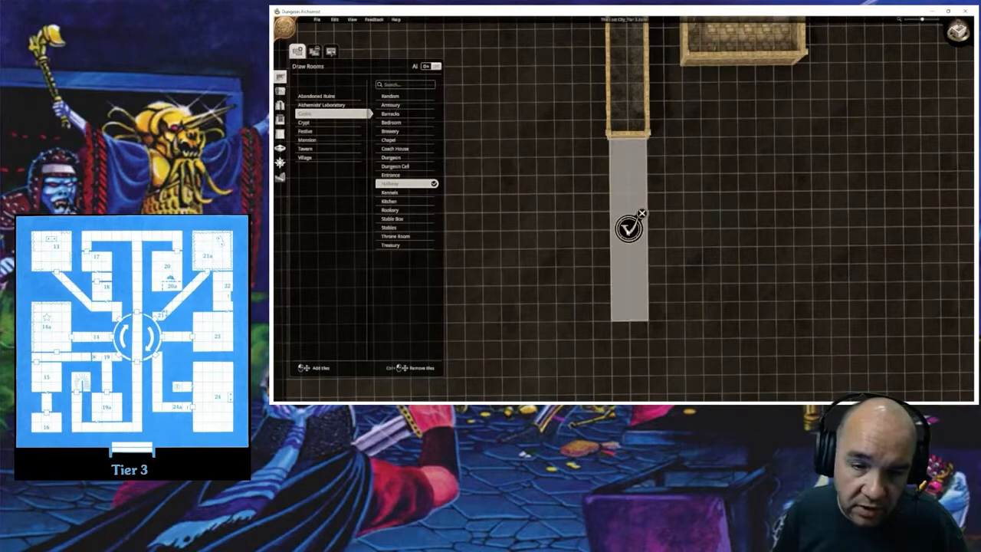
{"action": "left_click", "coordinate": [629, 228]}
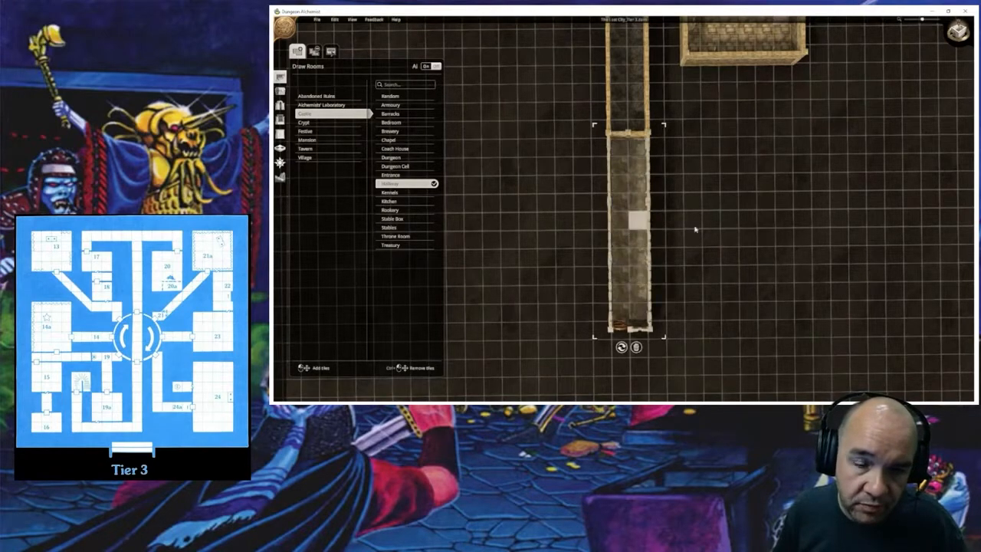
Step: Try the Stone half wall around the new southern hallway section and replace it with the full-height stone wall used in the adjoining hallway
{"action": "scroll", "coordinate": [747, 230], "scroll_direction": "up", "scroll_amount": 3}
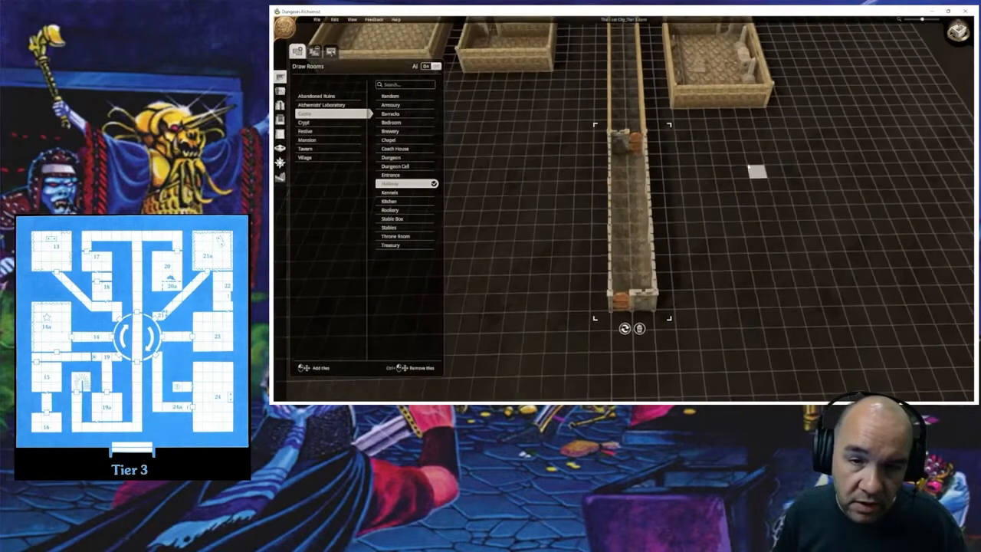
{"action": "middle_click_drag", "start_coordinate": [749, 167], "coordinate": [745, 168]}
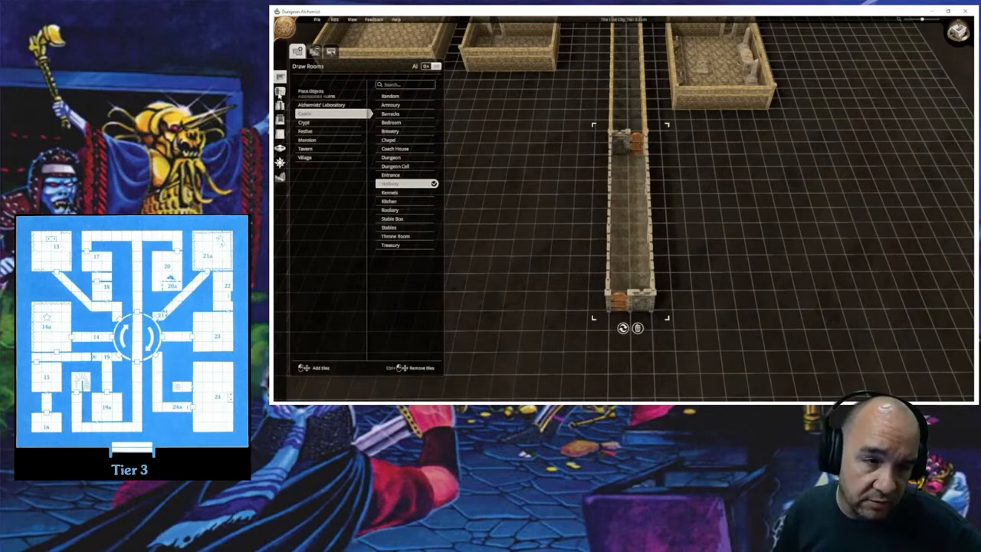
{"action": "left_click", "coordinate": [281, 135]}
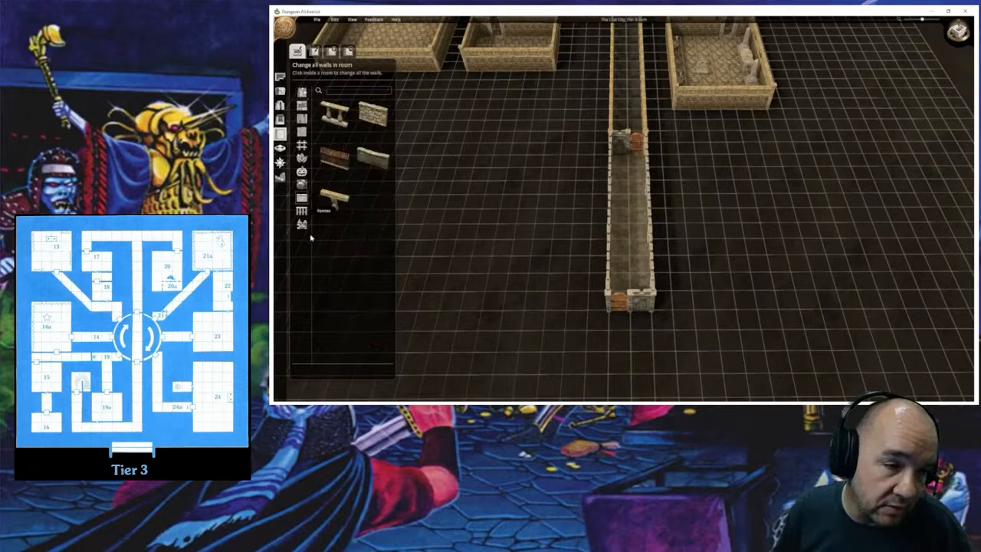
{"action": "left_click", "coordinate": [373, 158]}
{"action": "left_click", "coordinate": [623, 175]}
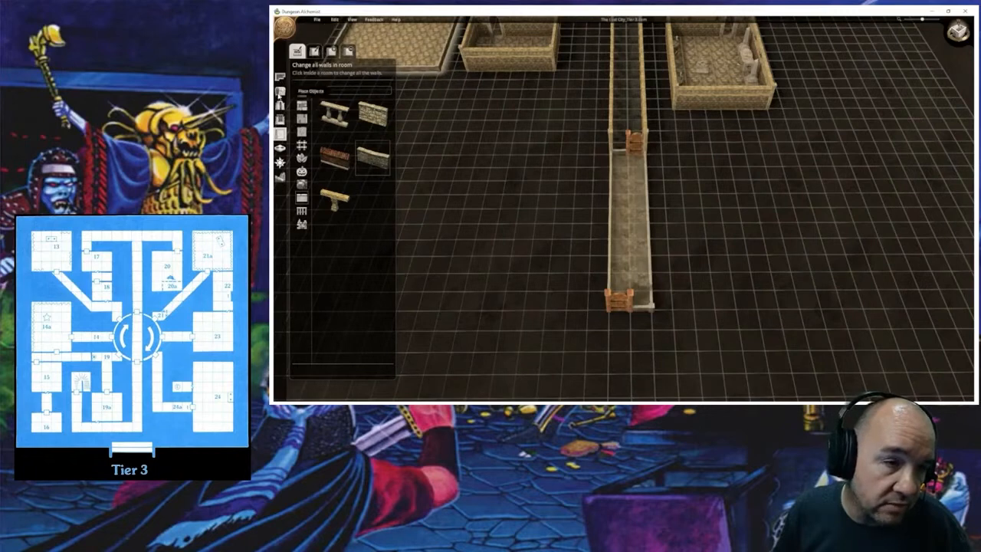
{"action": "left_click", "coordinate": [280, 78]}
{"action": "left_click", "coordinate": [280, 133]}
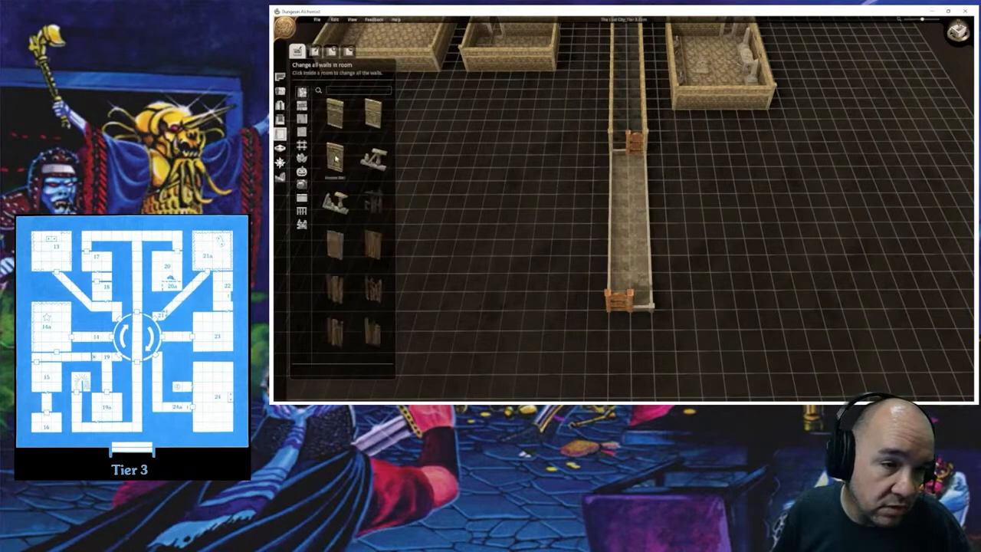
{"action": "left_click", "coordinate": [338, 116]}
{"action": "left_click", "coordinate": [625, 241]}
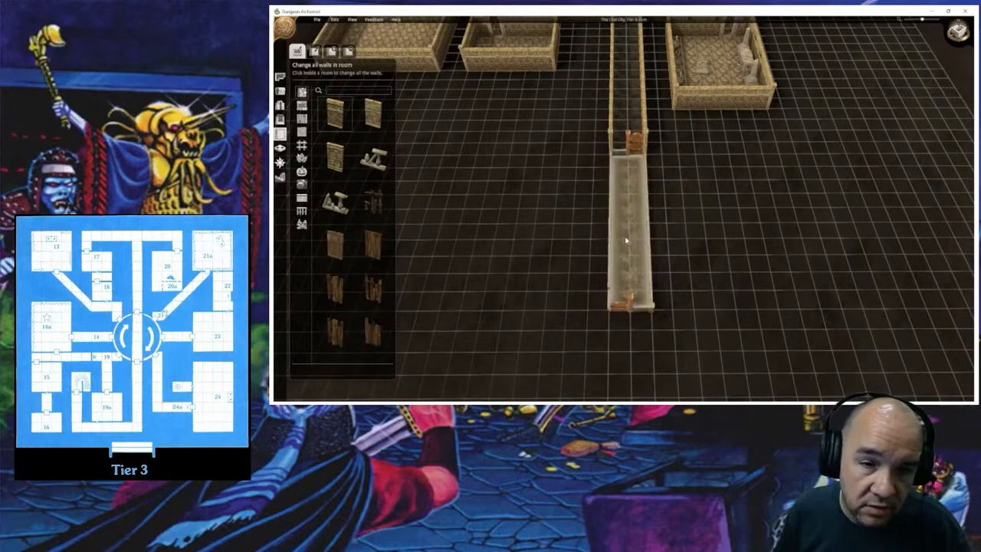
Step: Delete the doors at the north and south ends of the new southern hallway section
{"action": "left_click", "coordinate": [280, 112]}
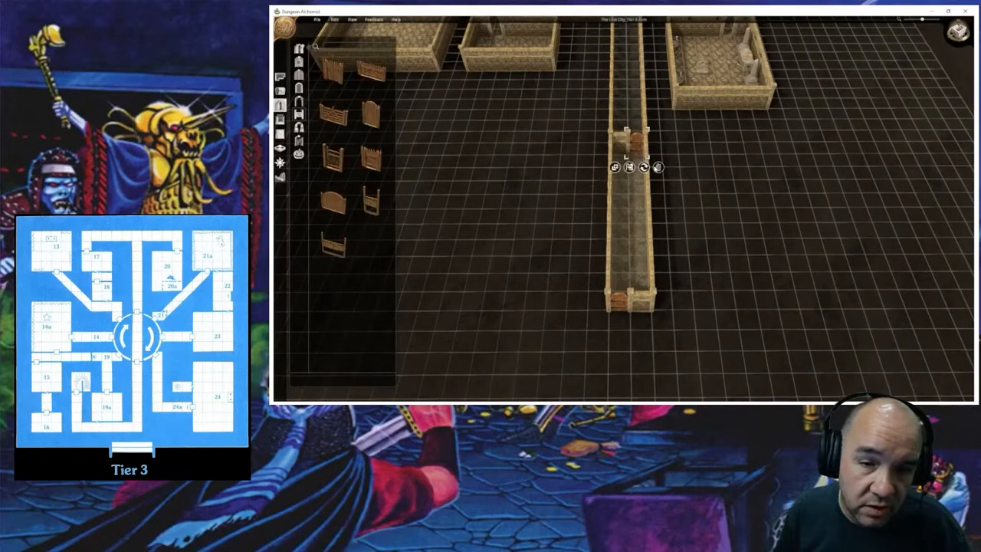
{"action": "left_click", "coordinate": [621, 304]}
{"action": "left_click", "coordinate": [641, 323]}
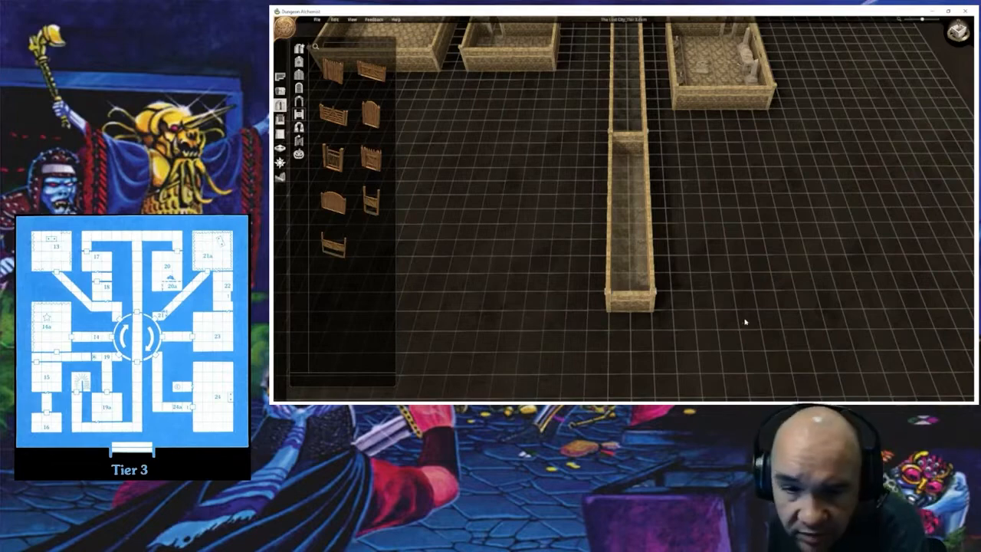
Step: Draw a Castle Hallway two tiles wide and six tiles long, branching east from the middle of the southern hallway section
{"action": "middle_click_drag", "start_coordinate": [699, 259], "coordinate": [699, 343]}
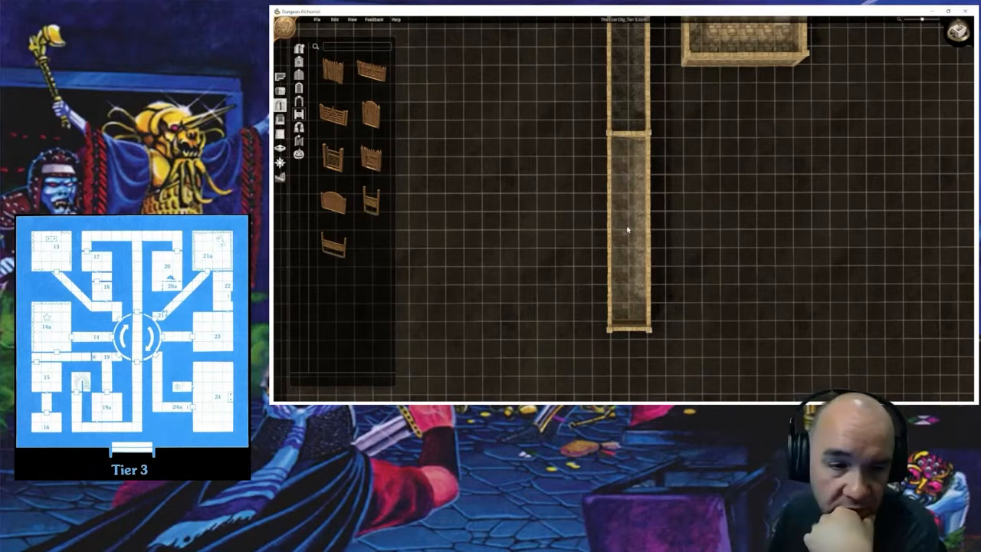
{"action": "left_click", "coordinate": [279, 77]}
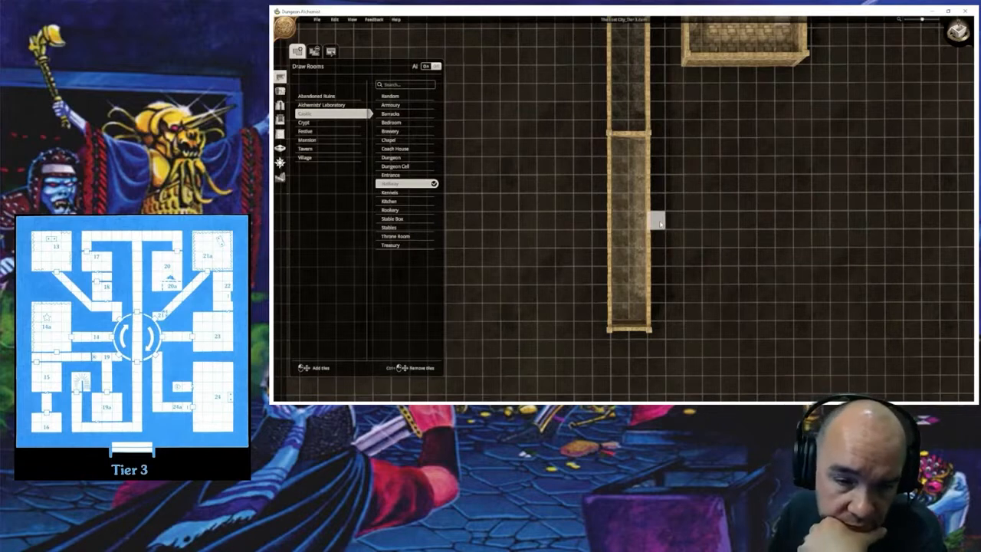
{"action": "left_click_drag", "start_coordinate": [660, 223], "coordinate": [660, 240]}
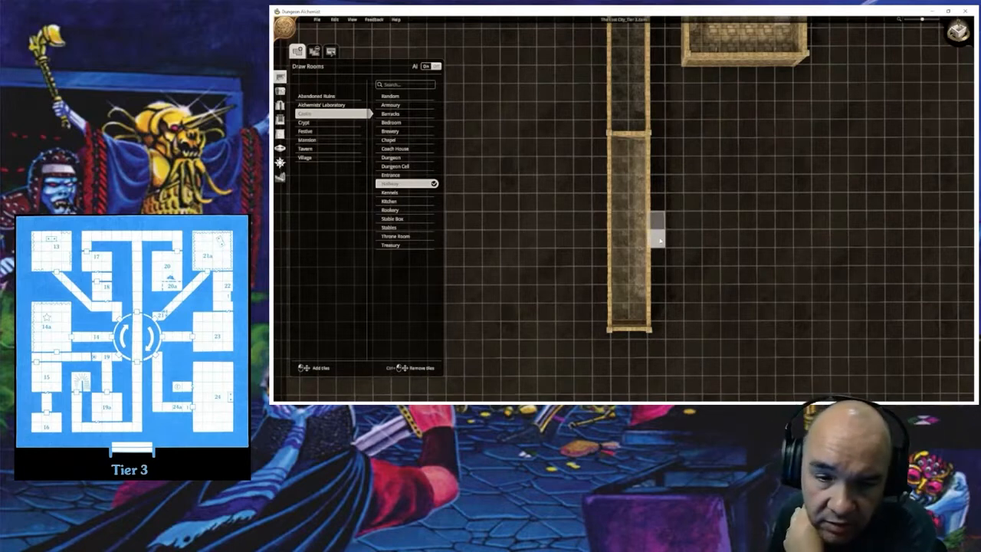
{"action": "left_click_drag", "start_coordinate": [660, 241], "coordinate": [748, 240]}
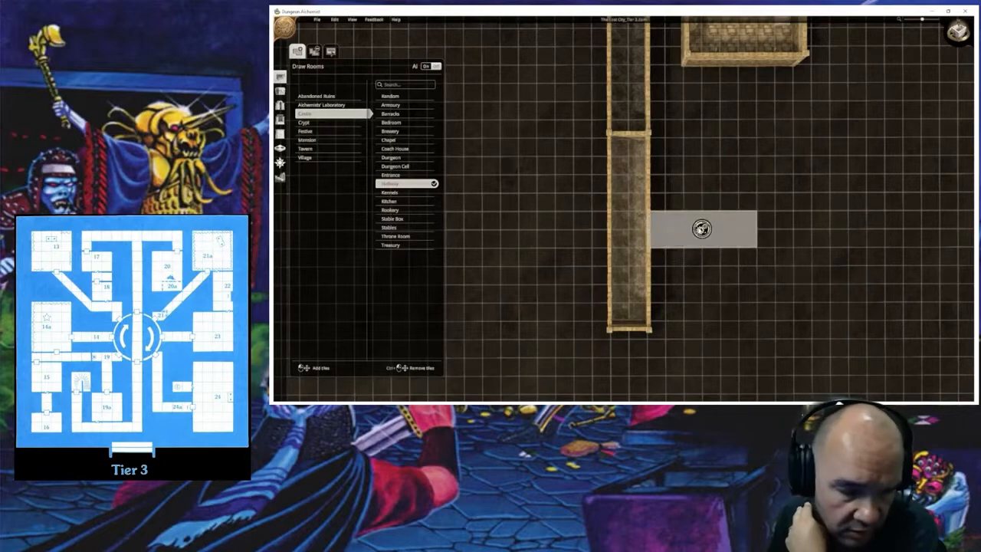
Step: Replace the eastern branch hallway's walls with the full-height stone wall, after trying the Stone half wall, and delete its doors
{"action": "middle_click_drag", "start_coordinate": [751, 310], "coordinate": [755, 240]}
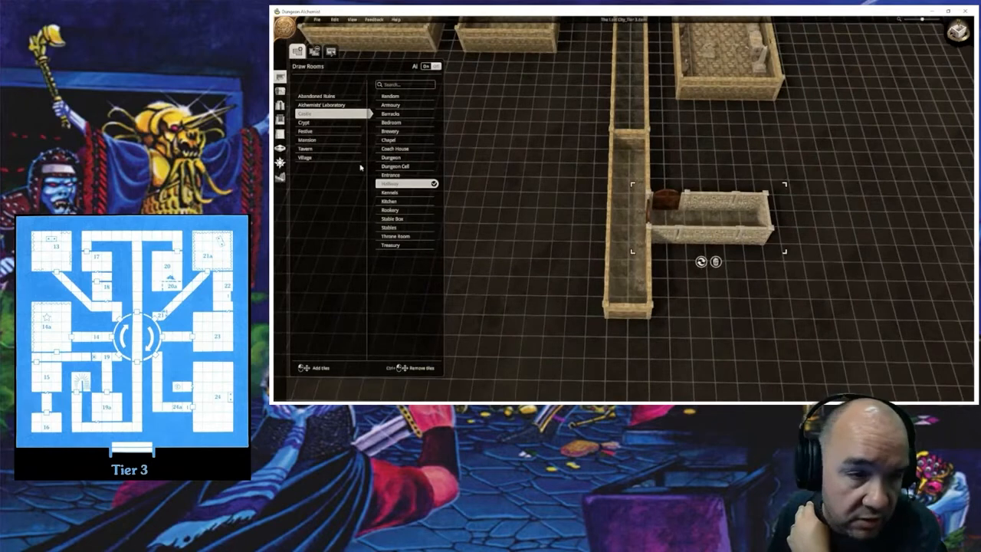
{"action": "left_click", "coordinate": [279, 134]}
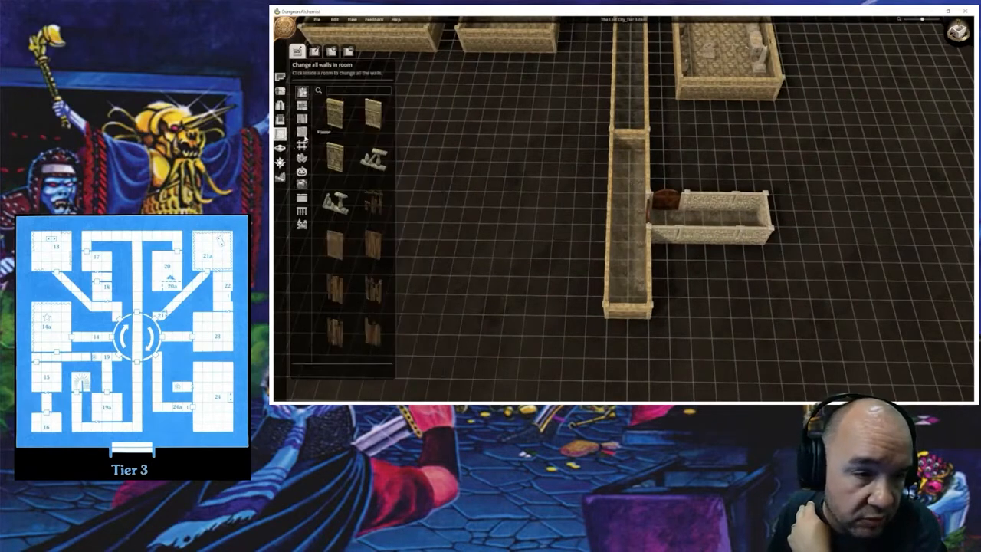
{"action": "left_click", "coordinate": [330, 202]}
{"action": "left_click", "coordinate": [373, 158]}
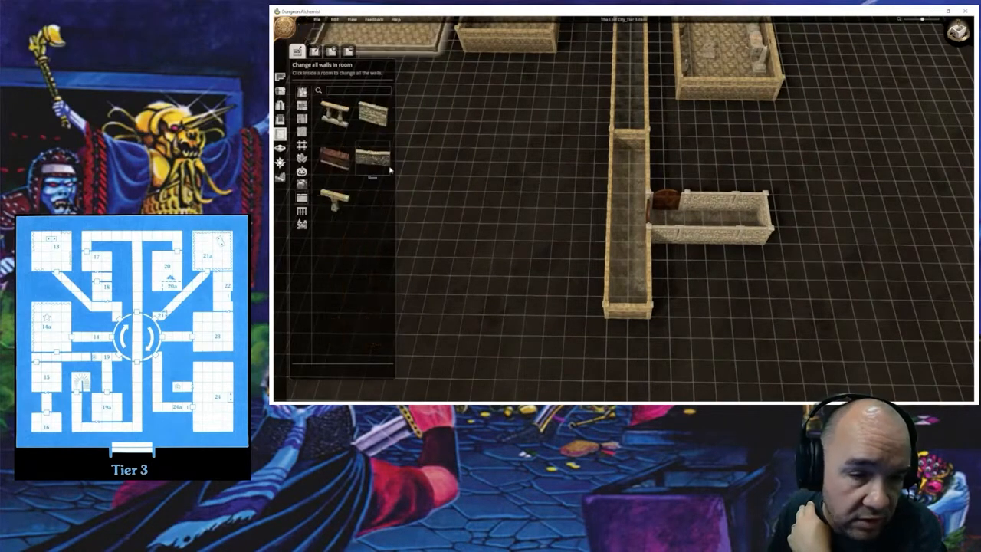
{"action": "left_click", "coordinate": [717, 225]}
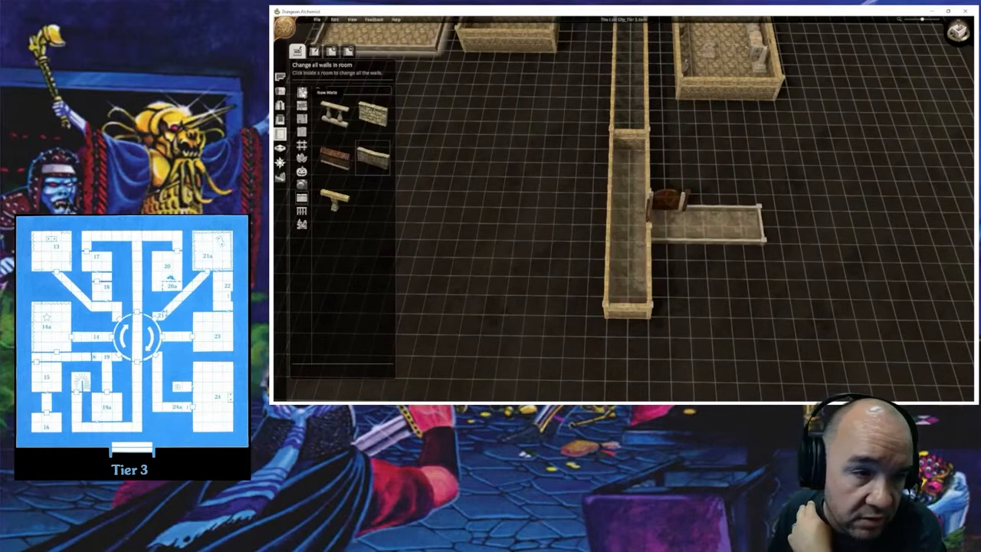
{"action": "left_click", "coordinate": [302, 93]}
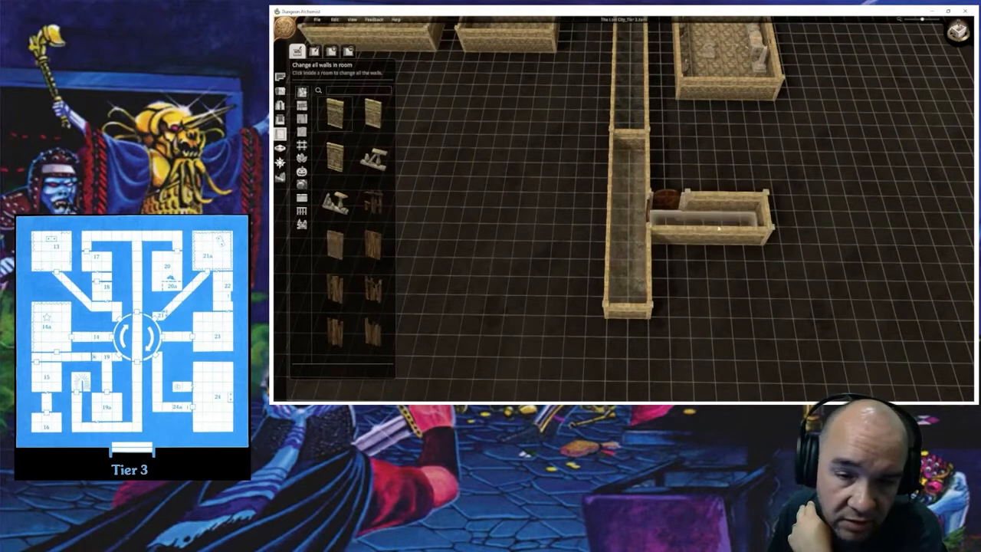
{"action": "left_click", "coordinate": [718, 228]}
{"action": "left_click", "coordinate": [280, 105]}
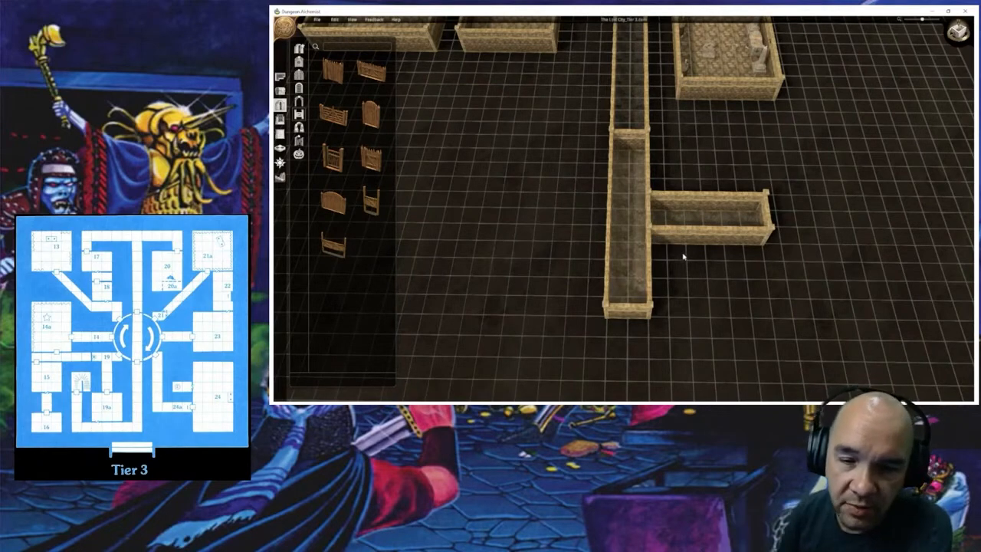
{"action": "middle_click_drag", "start_coordinate": [698, 281], "coordinate": [702, 356]}
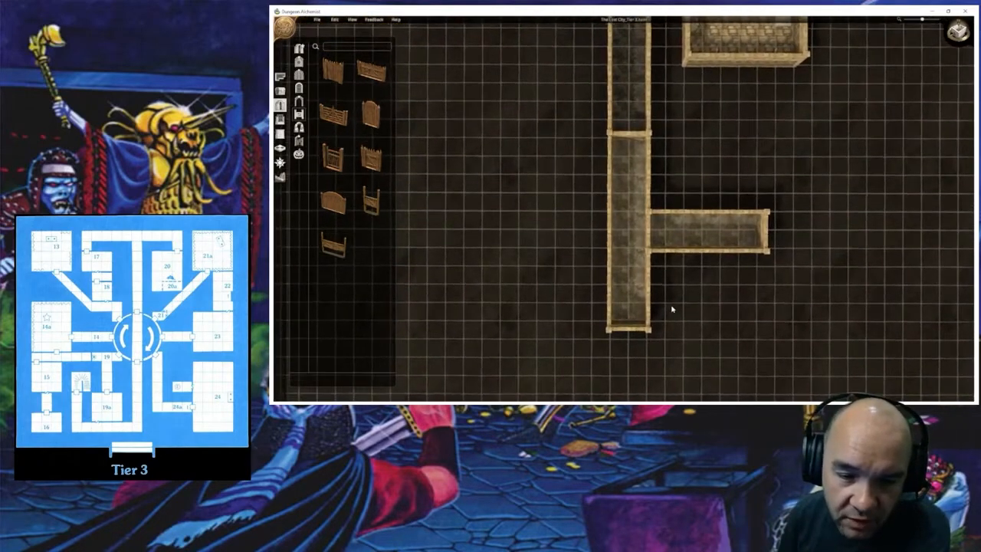
{"action": "right_click_drag", "start_coordinate": [673, 308], "coordinate": [591, 299]}
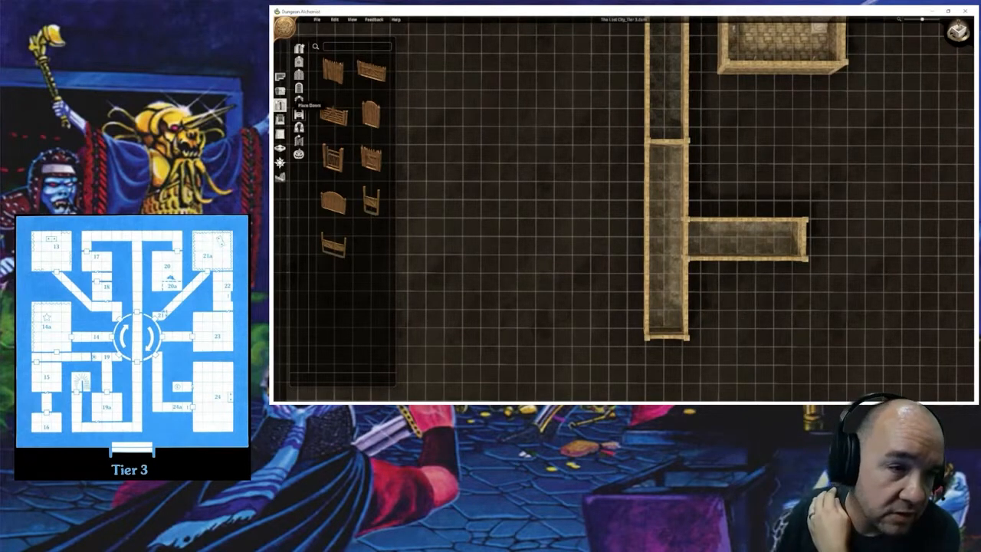
{"action": "left_click", "coordinate": [278, 78]}
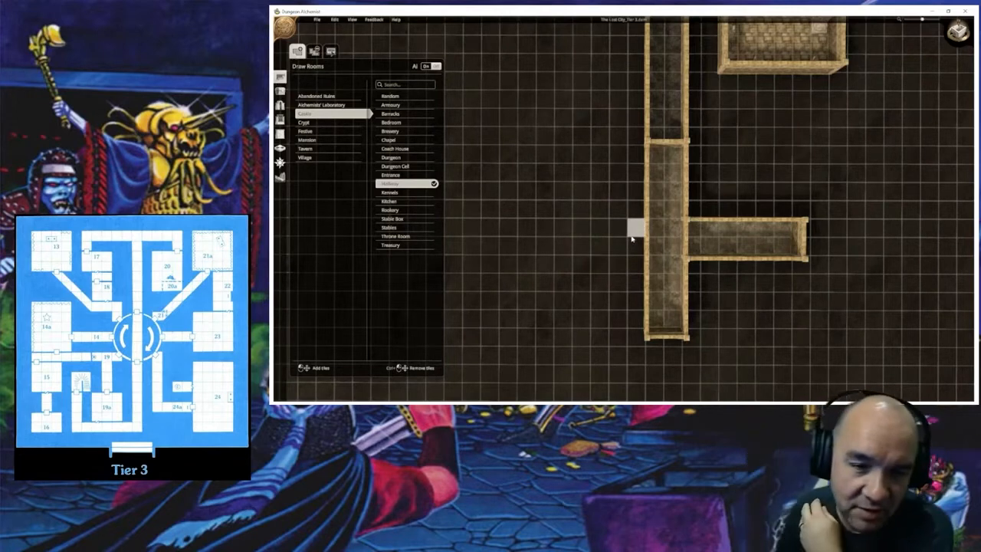
{"action": "mouse_move", "coordinate": [632, 237]}
{"action": "left_mouse_down"}
{"action": "mouse_move", "coordinate": [637, 251]}
{"action": "mouse_move", "coordinate": [512, 248]}
{"action": "left_mouse_up"}
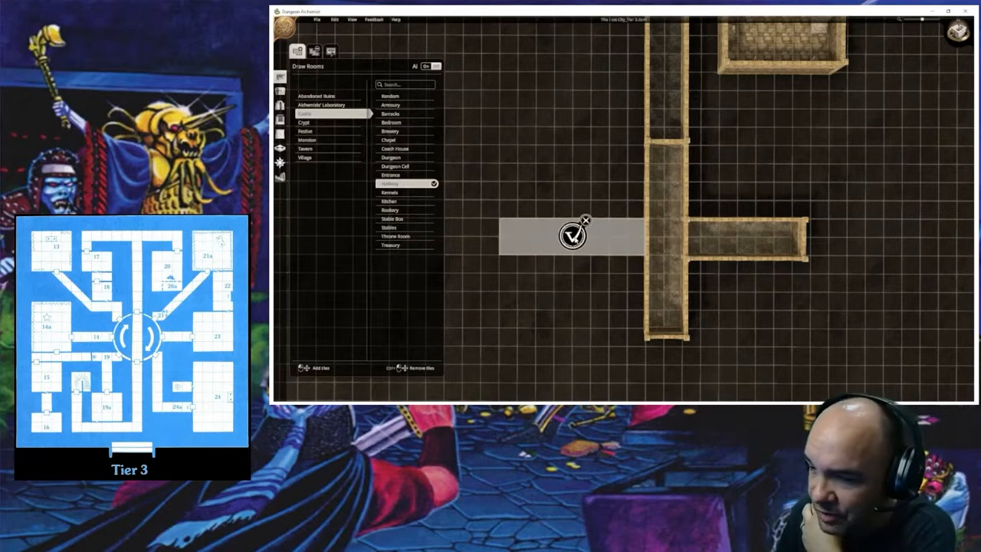
{"action": "left_click", "coordinate": [585, 221]}
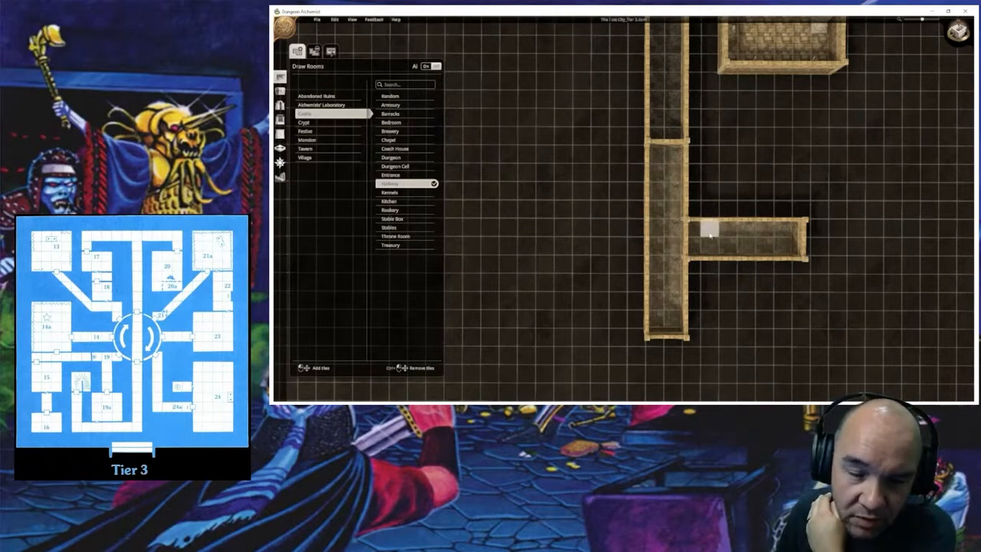
Step: Remove the entire eastern branch hallway beside the southern hallway section
{"action": "left_click", "coordinate": [313, 51]}
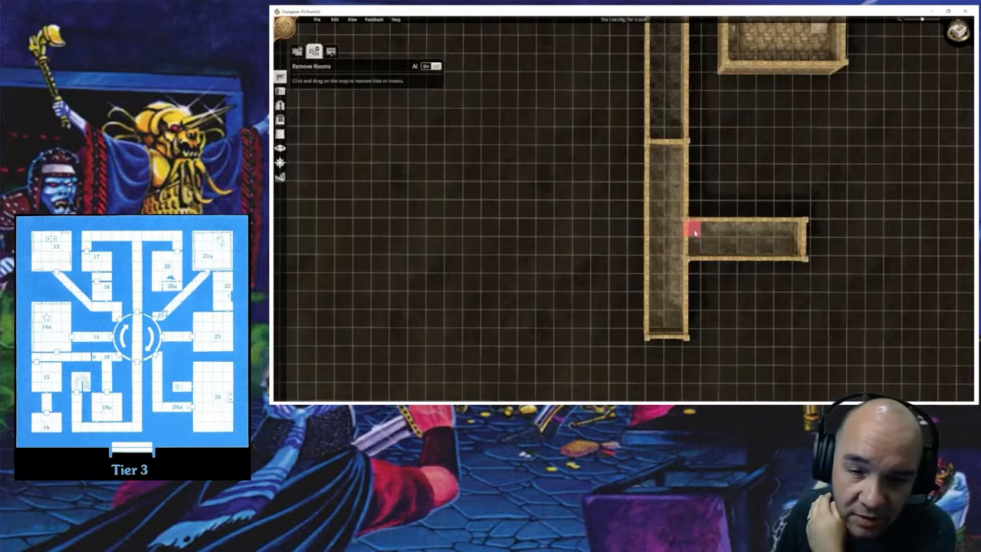
{"action": "left_click_drag", "start_coordinate": [694, 232], "coordinate": [782, 246]}
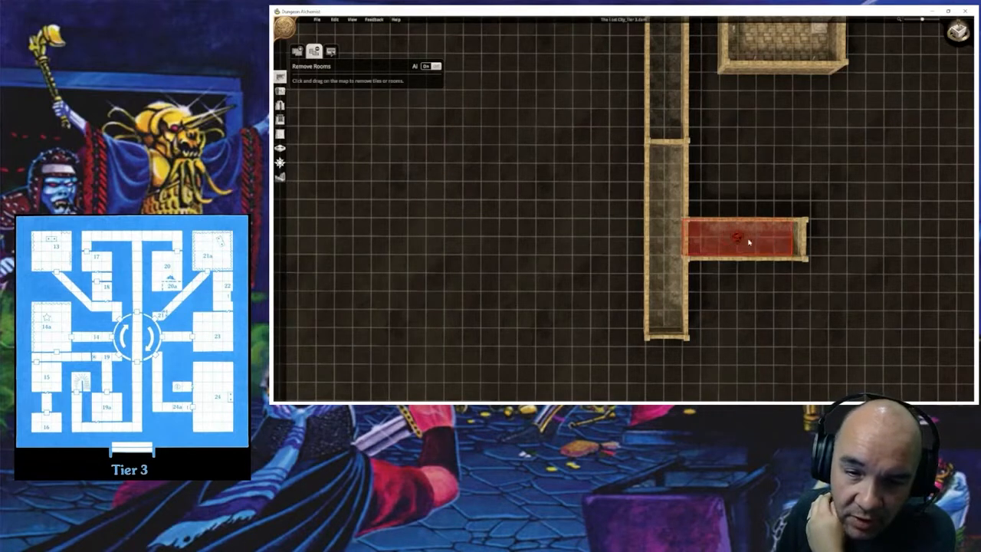
{"action": "left_click", "coordinate": [748, 242]}
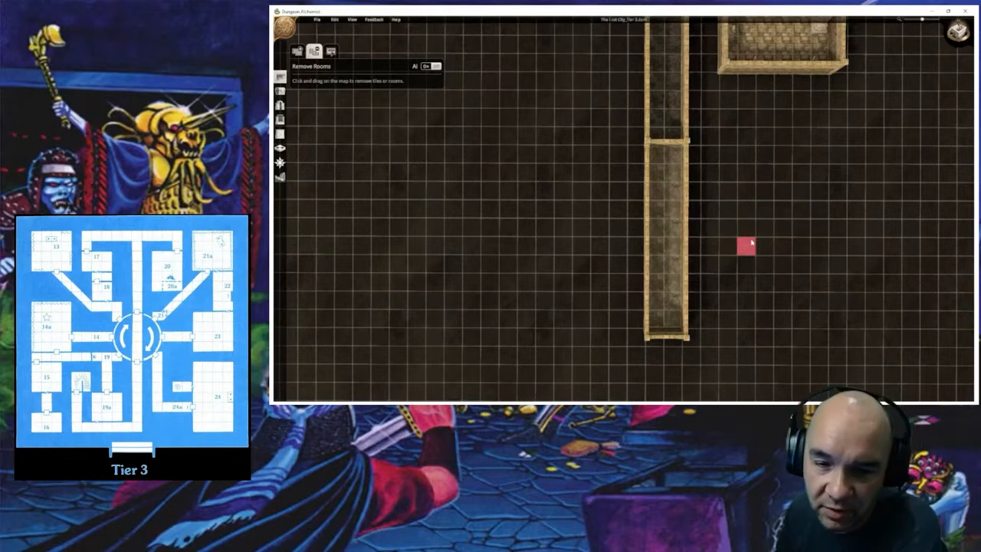
{"action": "middle_click_drag", "start_coordinate": [800, 246], "coordinate": [677, 246]}
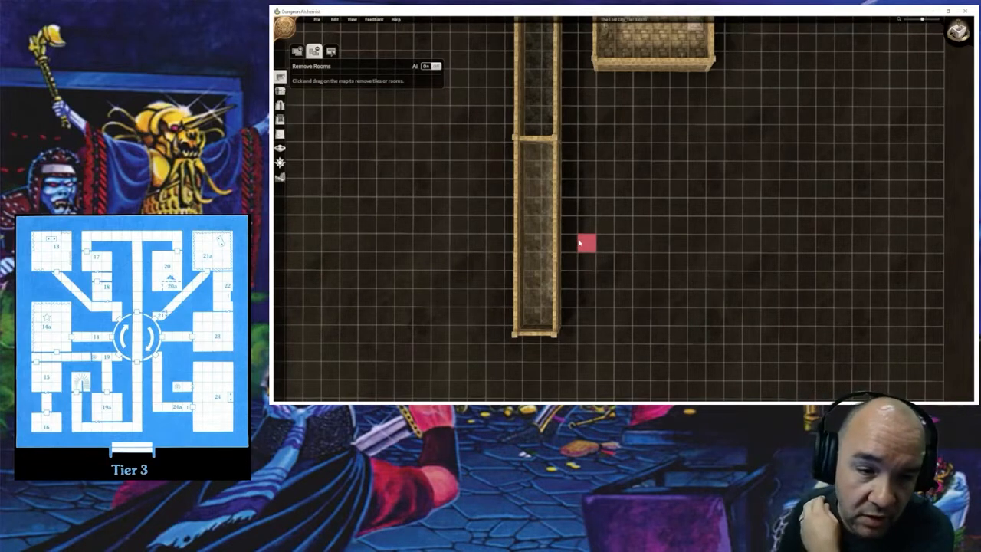
Step: Draw a detached Castle Hallway two tiles high and six tiles wide, a few tiles east of the southern hallway section
{"action": "left_click", "coordinate": [298, 51]}
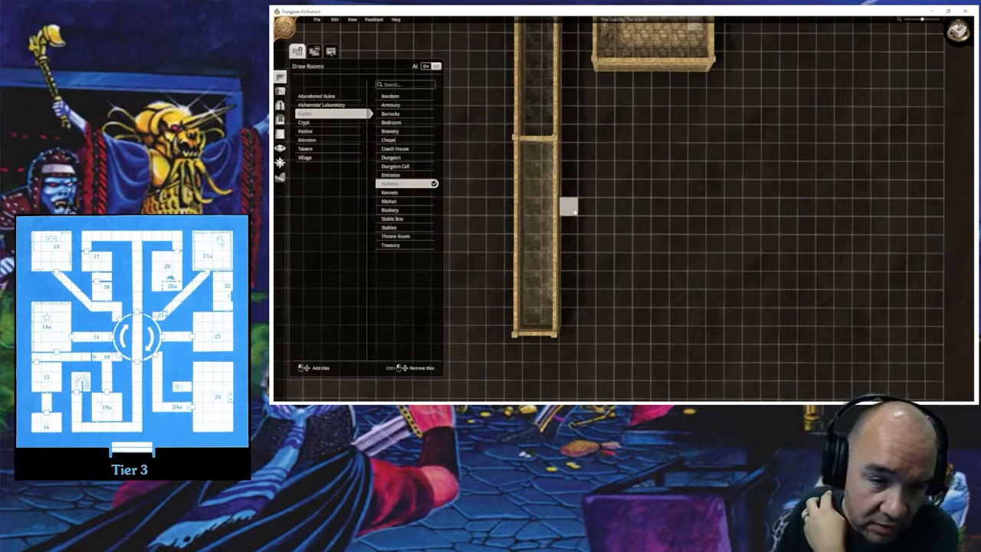
{"action": "right_click_drag", "start_coordinate": [573, 228], "coordinate": [631, 221]}
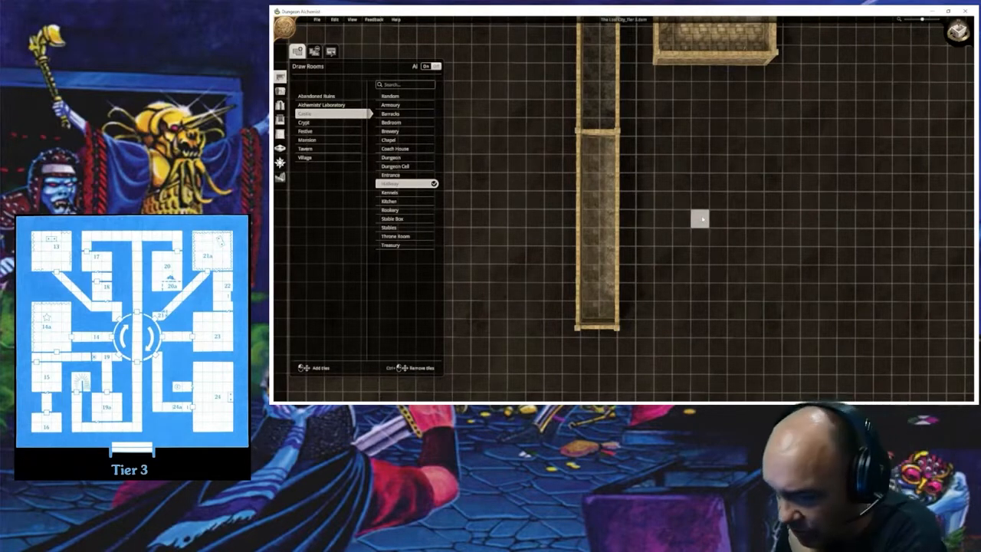
{"action": "mouse_move", "coordinate": [703, 220]}
{"action": "left_mouse_down"}
{"action": "mouse_move", "coordinate": [704, 237]}
{"action": "mouse_move", "coordinate": [787, 240]}
{"action": "left_mouse_up"}
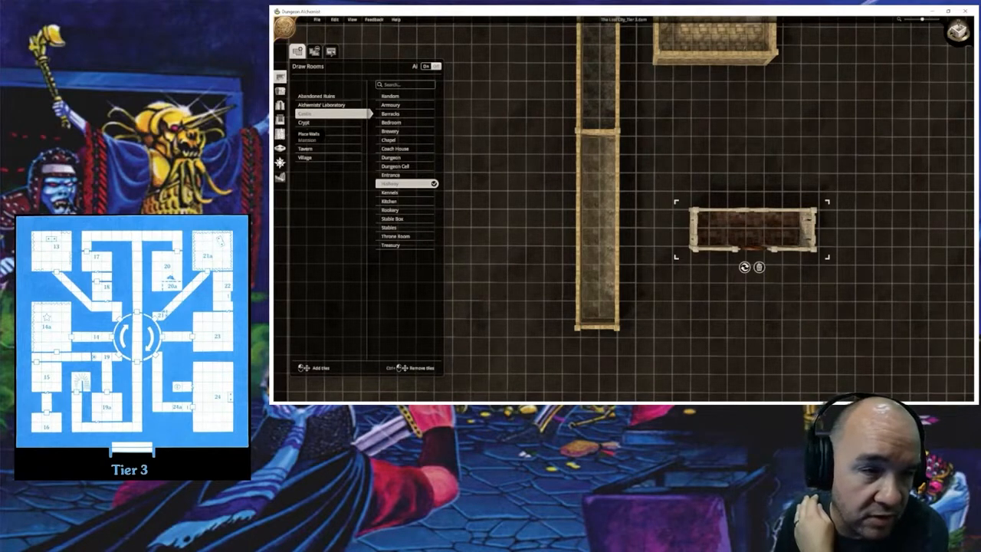
Step: Change all walls of the detached eastern hallway to the Stone half wall
{"action": "left_click", "coordinate": [280, 133]}
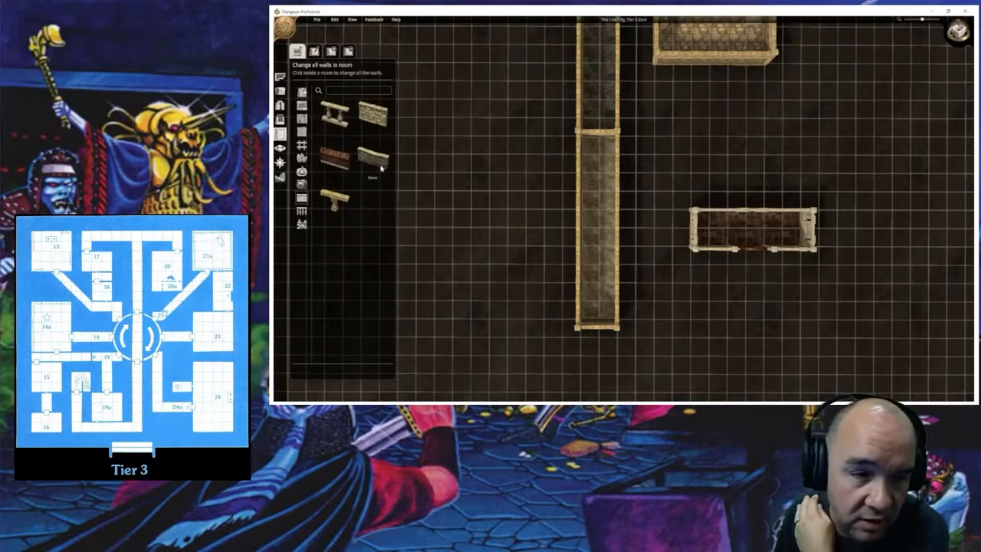
{"action": "left_click", "coordinate": [381, 168]}
{"action": "left_click", "coordinate": [722, 230]}
{"action": "middle_click_drag", "start_coordinate": [723, 230], "coordinate": [732, 182]}
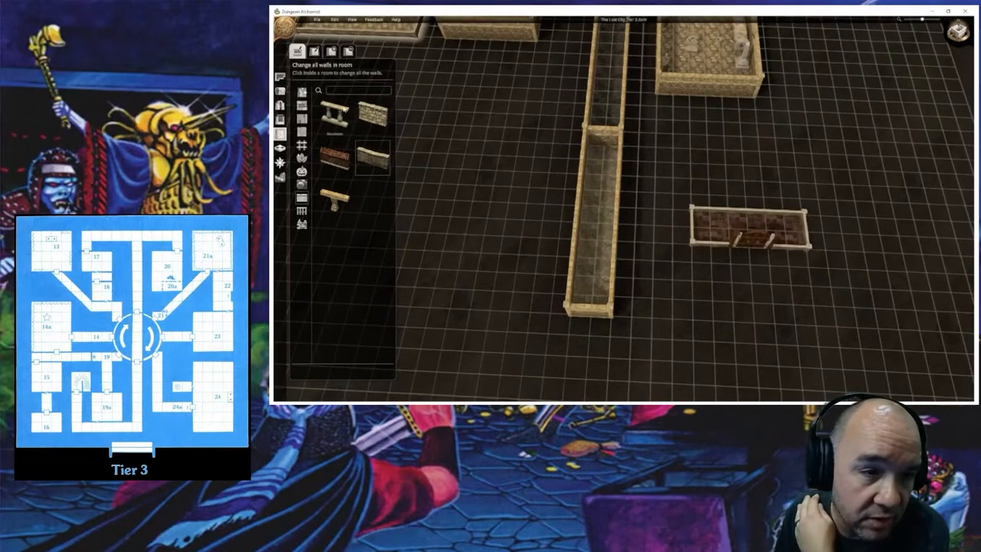
Step: Change all walls of the detached eastern hallway to the full-height stone wall and delete its door
{"action": "left_click", "coordinate": [301, 105]}
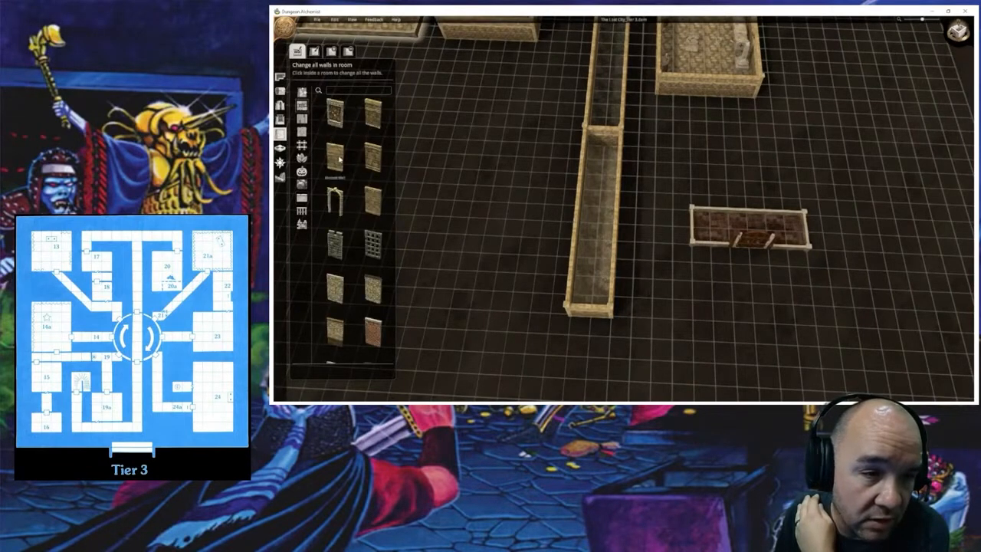
{"action": "left_click", "coordinate": [373, 113]}
{"action": "left_click", "coordinate": [707, 242]}
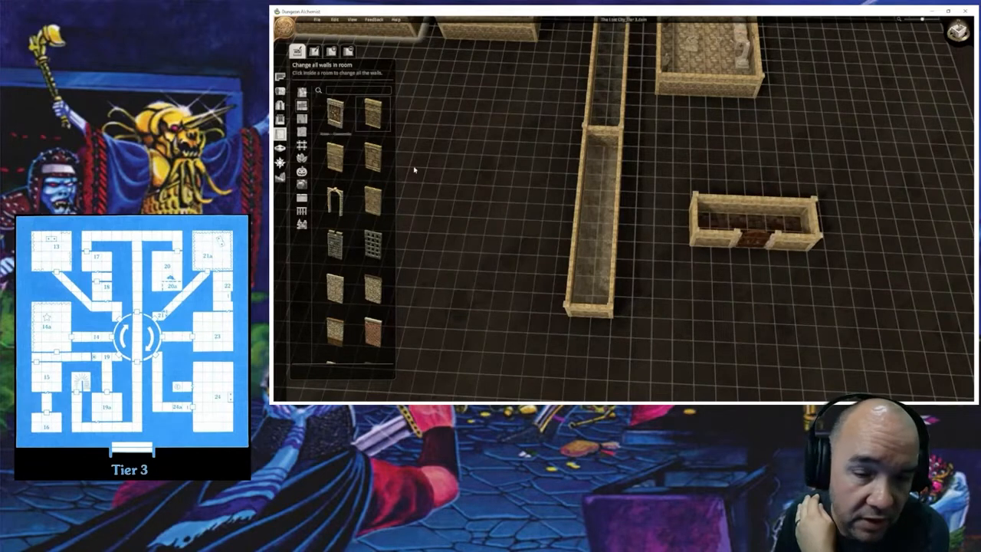
{"action": "left_click", "coordinate": [280, 105]}
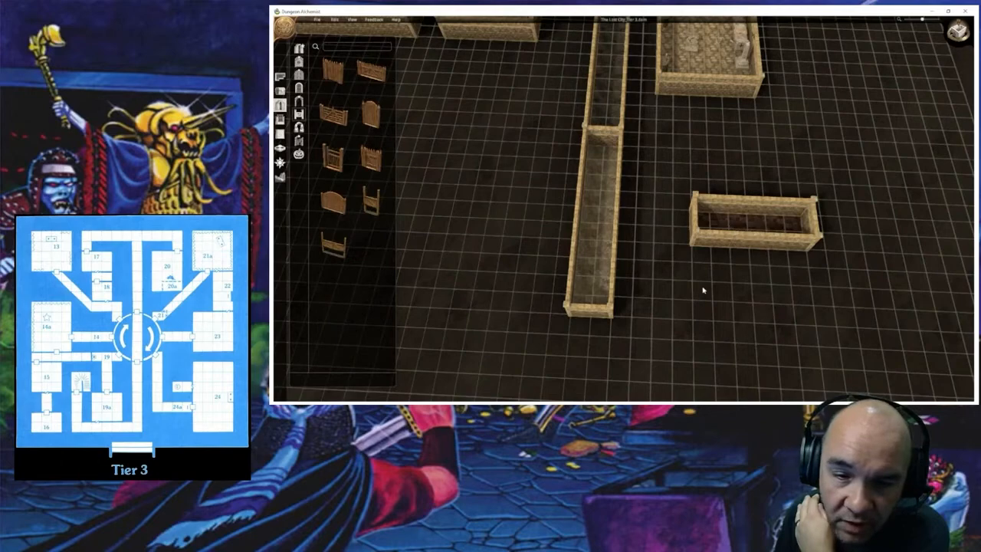
{"action": "middle_click_drag", "start_coordinate": [703, 291], "coordinate": [710, 350]}
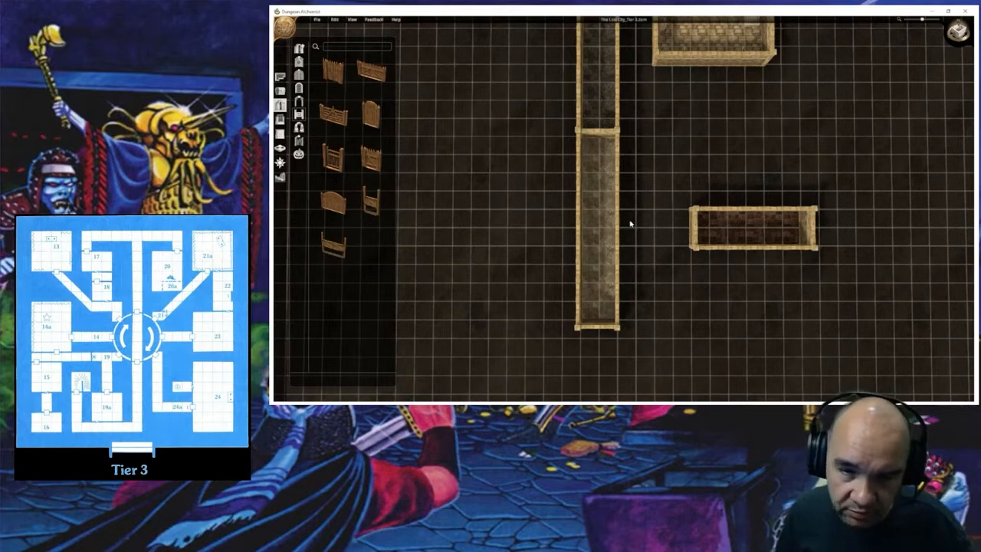
Step: Draw a detached Castle Hallway two tiles high and eight tiles wide, a few tiles west of the southern hallway section
{"action": "middle_click_drag", "start_coordinate": [686, 273], "coordinate": [740, 269]}
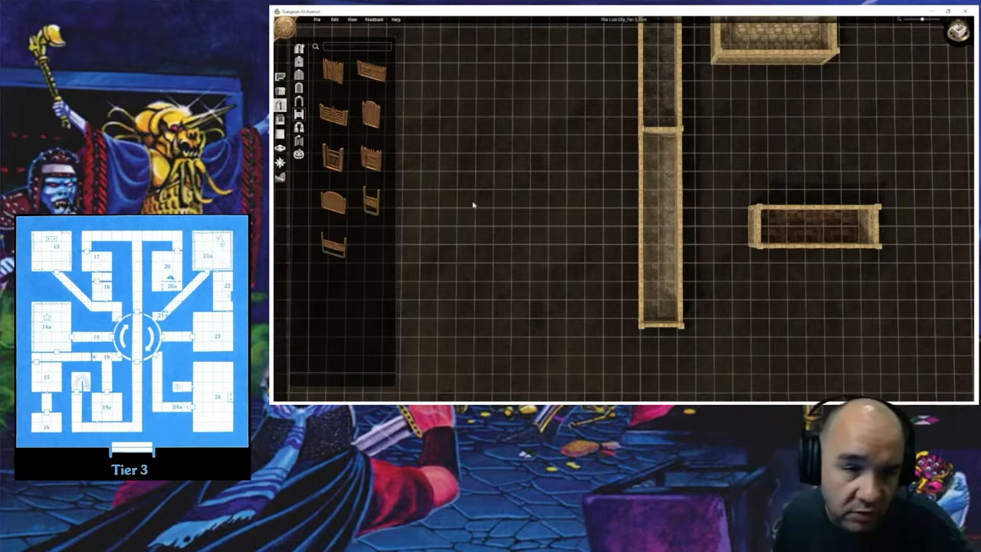
{"action": "left_click", "coordinate": [280, 77]}
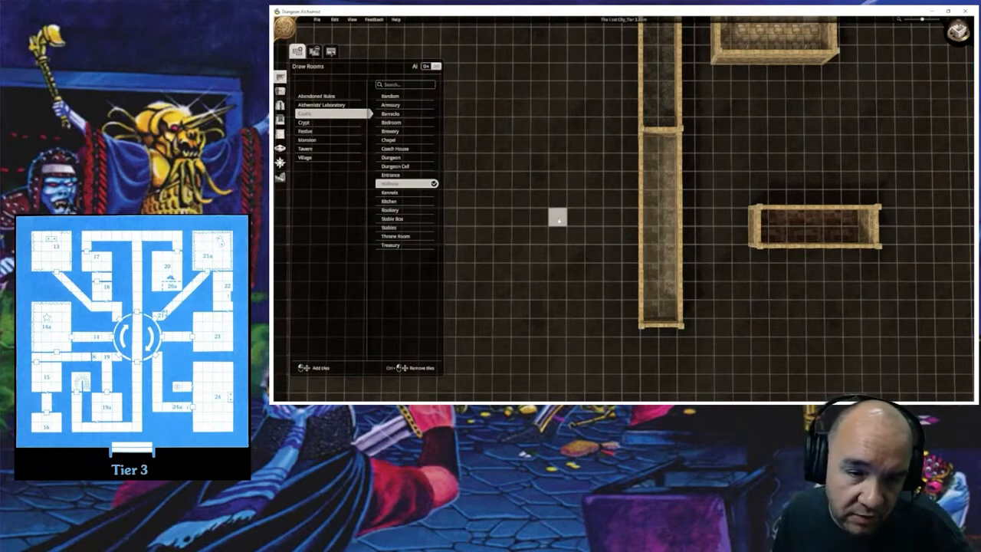
{"action": "left_click_drag", "start_coordinate": [558, 219], "coordinate": [542, 218]}
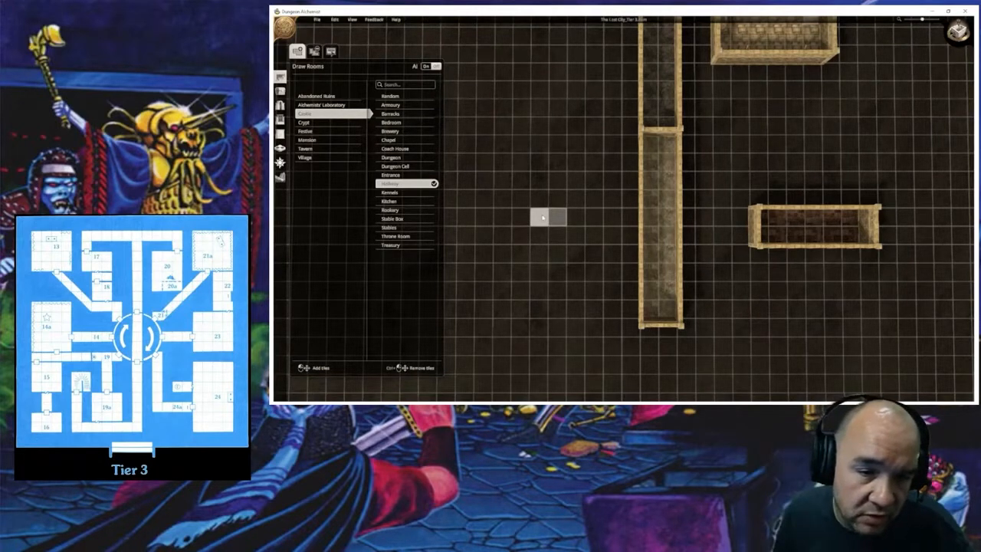
{"action": "left_click_drag", "start_coordinate": [542, 218], "coordinate": [388, 227]}
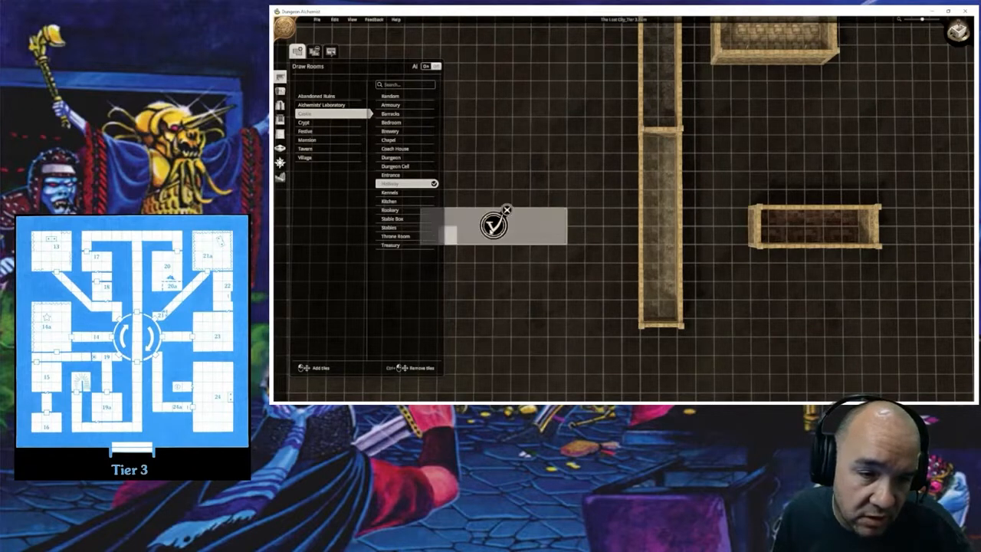
{"action": "left_click", "coordinate": [493, 225]}
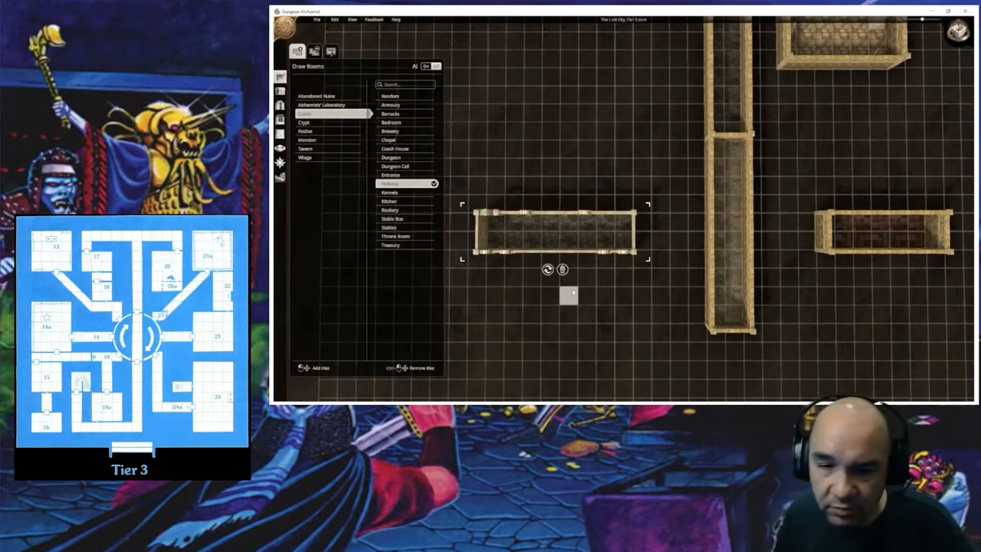
{"action": "left_click", "coordinate": [663, 297]}
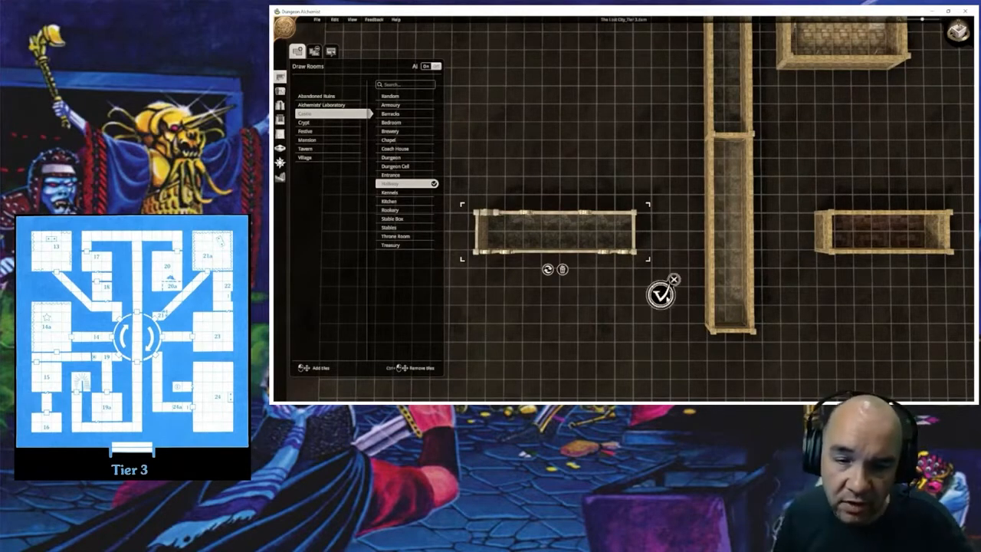
{"action": "left_click", "coordinate": [674, 280]}
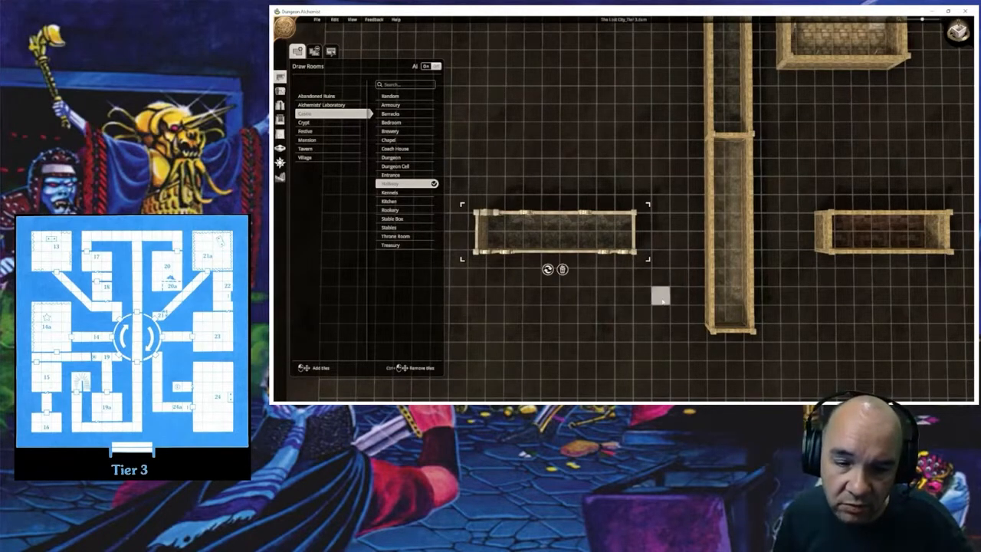
Step: Change all walls of the detached western hallway to the Stone half wall
{"action": "left_click", "coordinate": [280, 133]}
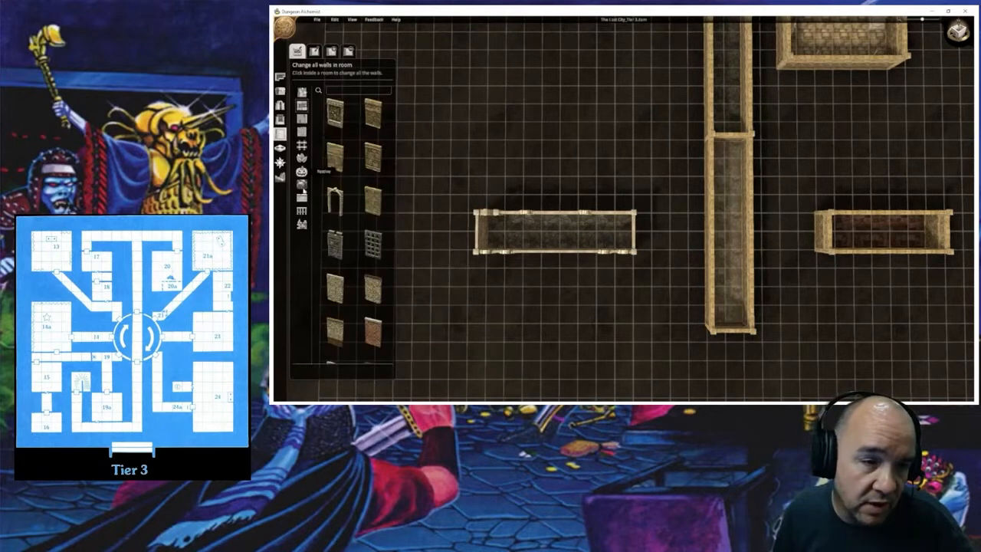
{"action": "left_click", "coordinate": [301, 197]}
{"action": "left_click", "coordinate": [368, 160]}
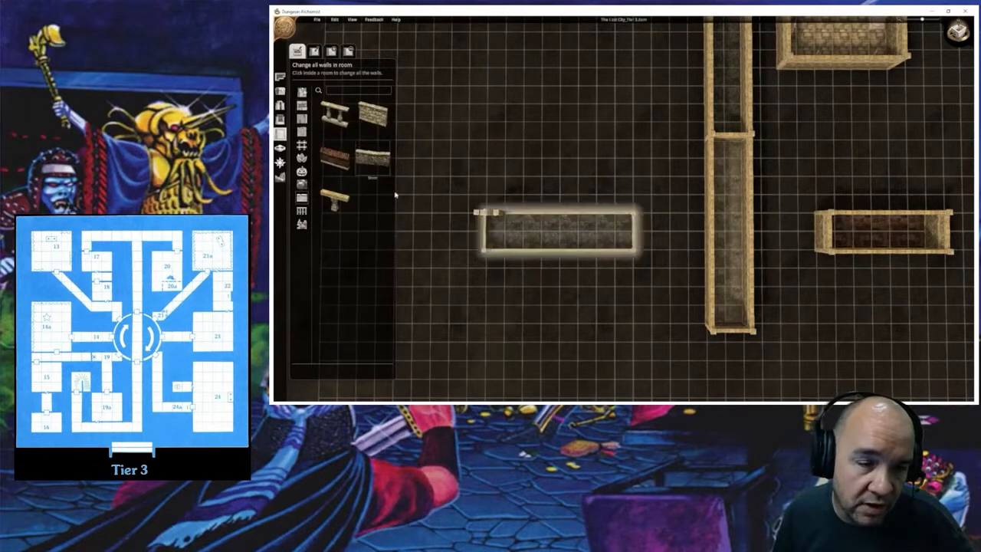
{"action": "left_click", "coordinate": [561, 241]}
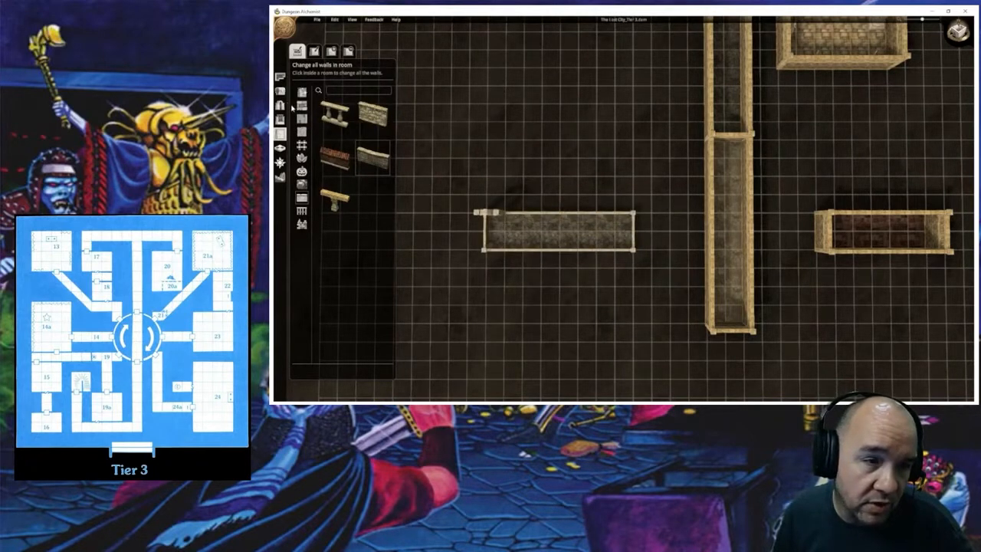
Step: Change all walls of the detached western hallway to the full-height stone wall and delete its remaining doors and arches
{"action": "left_click", "coordinate": [299, 107]}
{"action": "left_click", "coordinate": [339, 158]}
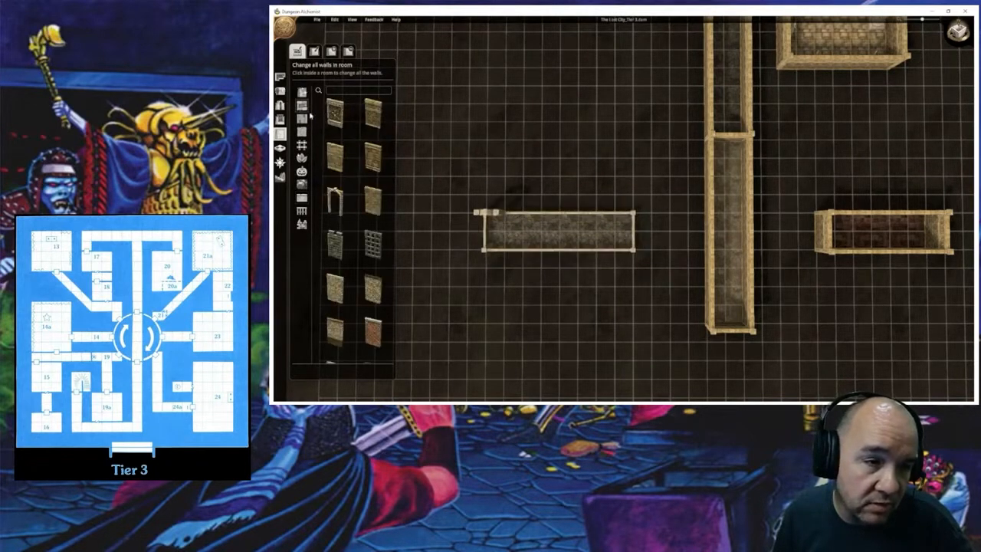
{"action": "left_click", "coordinate": [302, 92]}
{"action": "left_click", "coordinate": [368, 116]}
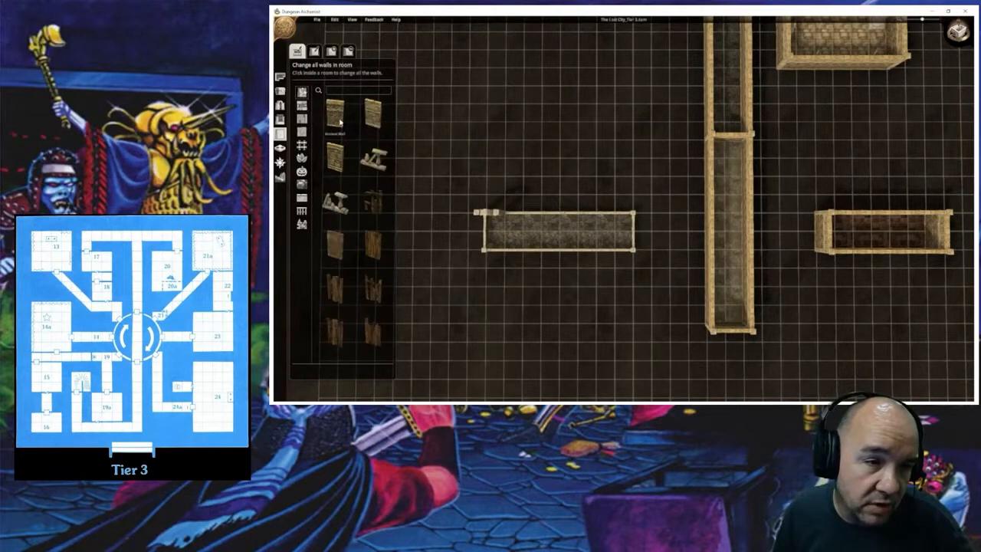
{"action": "left_click", "coordinate": [553, 230]}
{"action": "right_click_drag", "start_coordinate": [557, 304], "coordinate": [552, 233]}
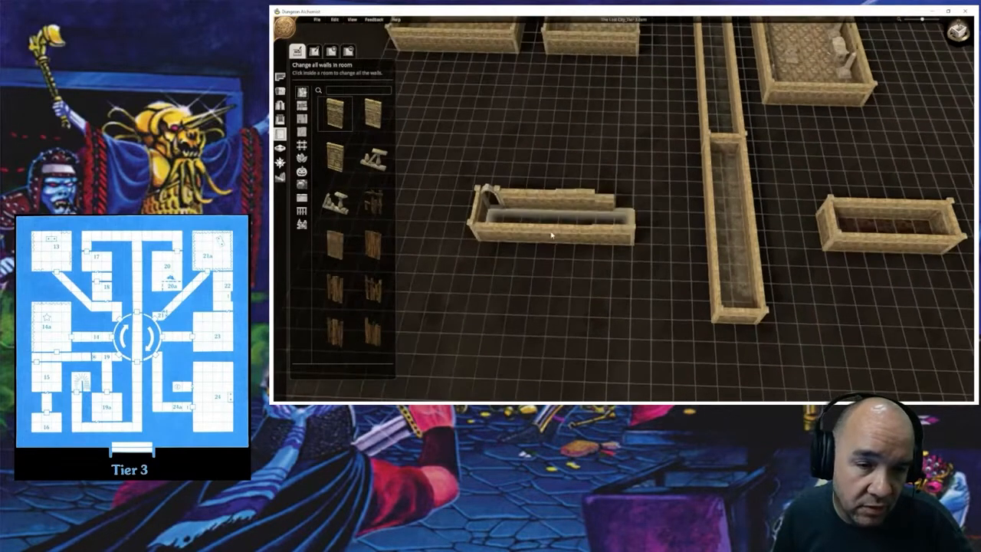
{"action": "left_click", "coordinate": [281, 105]}
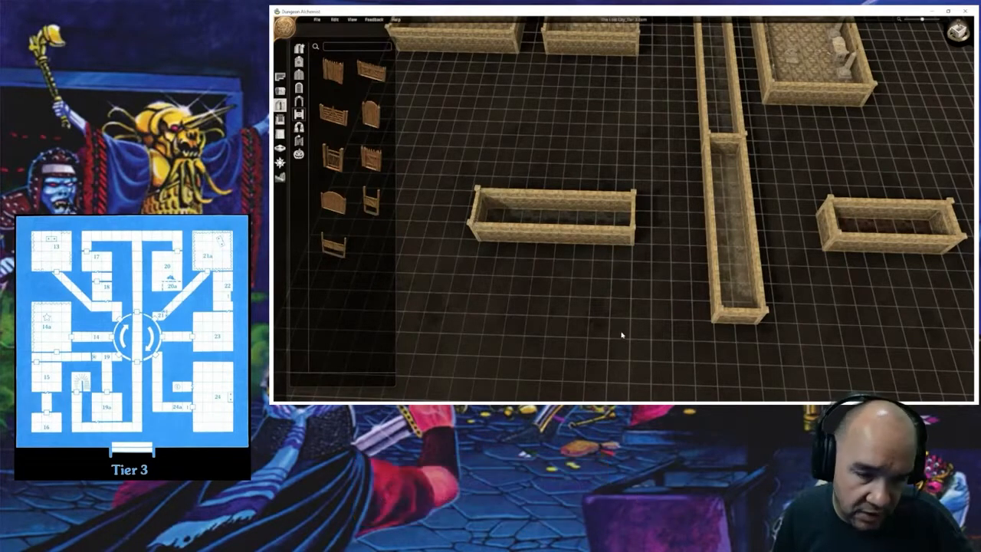
{"action": "right_click_drag", "start_coordinate": [669, 283], "coordinate": [646, 401]}
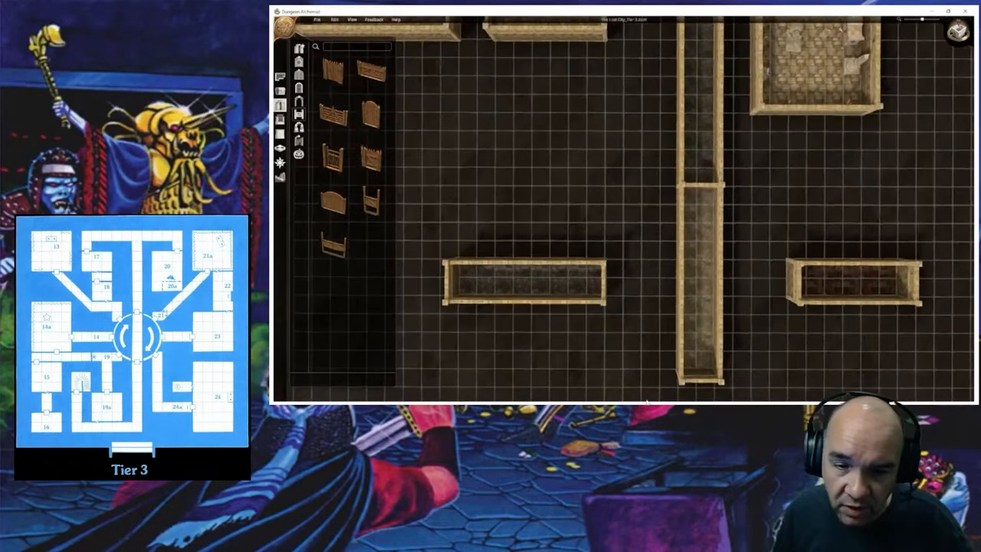
{"action": "middle_click_drag", "start_coordinate": [649, 390], "coordinate": [567, 308]}
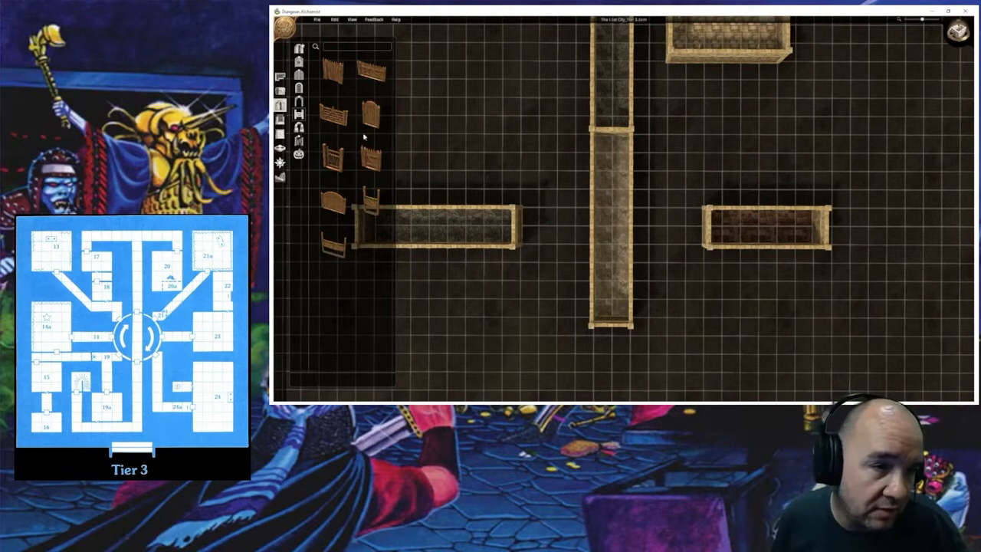
Step: Search the placeable objects for "wall" and look through the results for curved wall pieces
{"action": "left_click", "coordinate": [280, 134]}
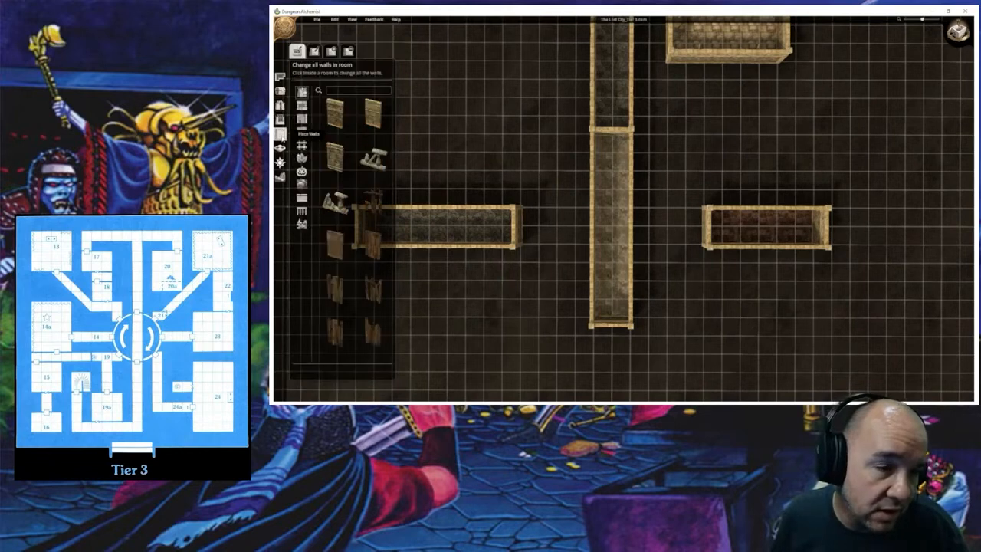
{"action": "left_click", "coordinate": [281, 90]}
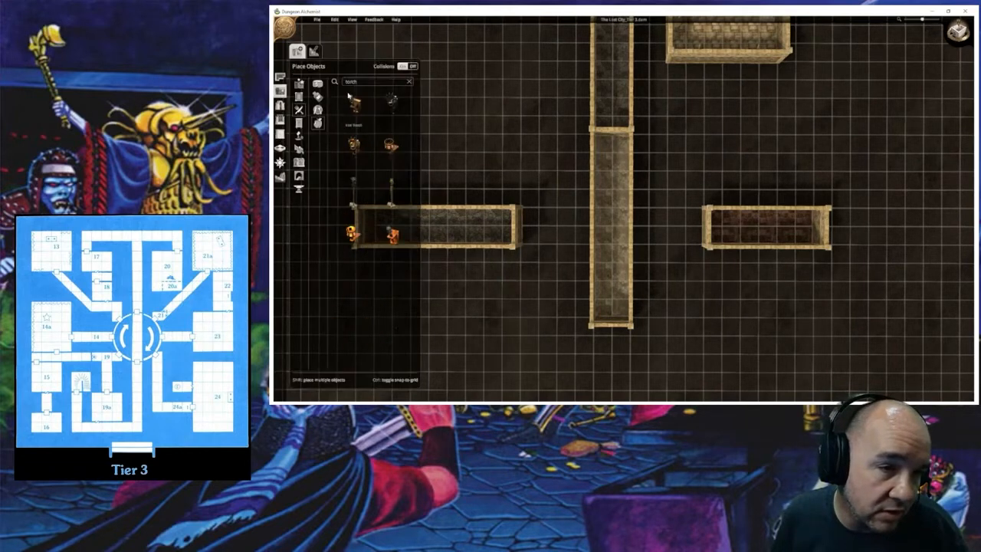
{"action": "left_click", "coordinate": [361, 81]}
{"action": "type", "text": "wall"}
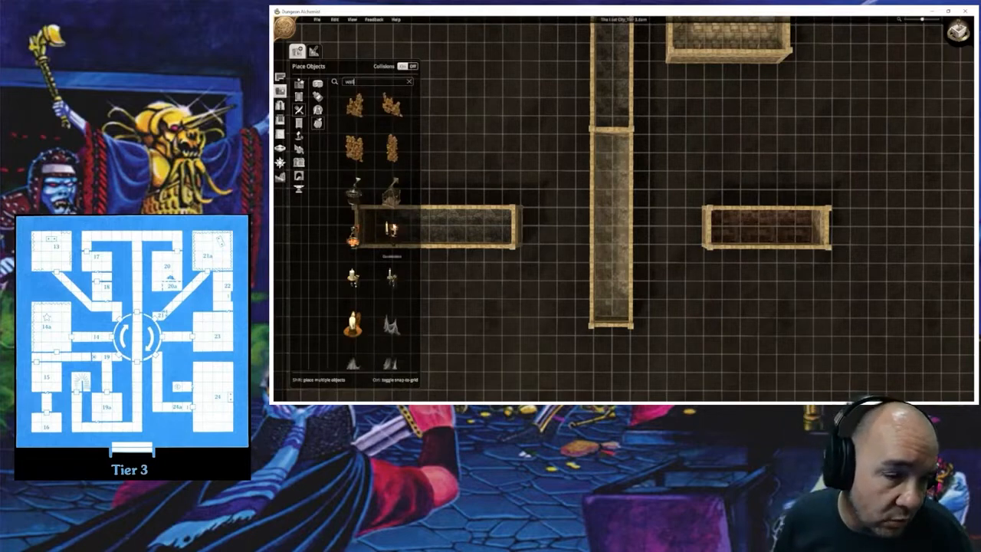
{"action": "scroll", "coordinate": [392, 229], "scroll_direction": "down", "scroll_amount": 5}
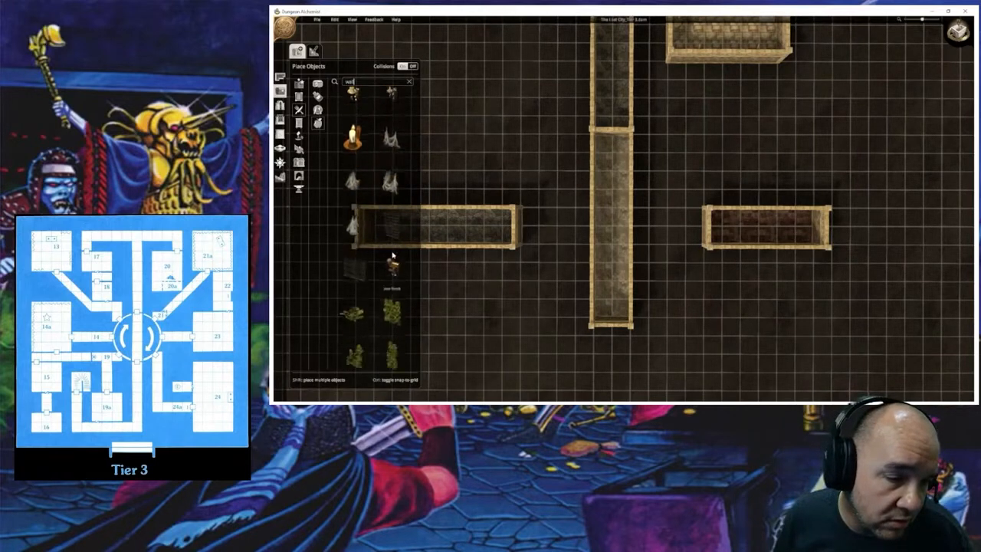
{"action": "scroll", "coordinate": [392, 255], "scroll_direction": "down", "scroll_amount": 6}
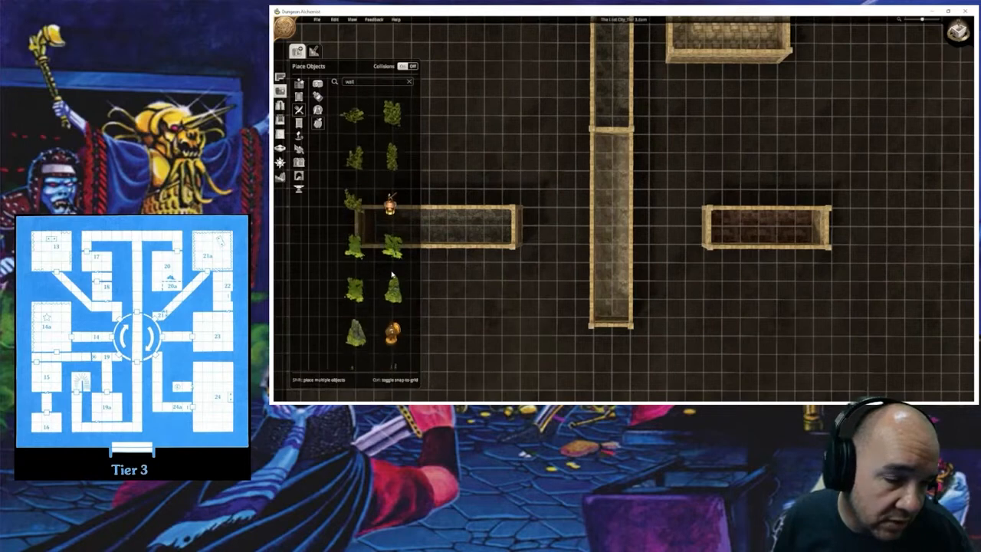
{"action": "scroll", "coordinate": [392, 283], "scroll_direction": "down", "scroll_amount": 6}
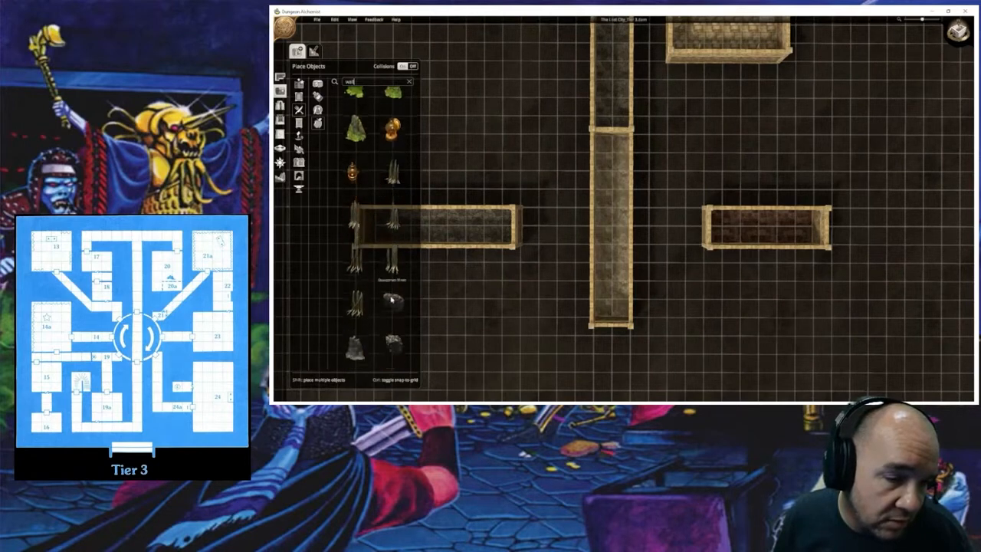
{"action": "scroll", "coordinate": [392, 300], "scroll_direction": "down", "scroll_amount": 6}
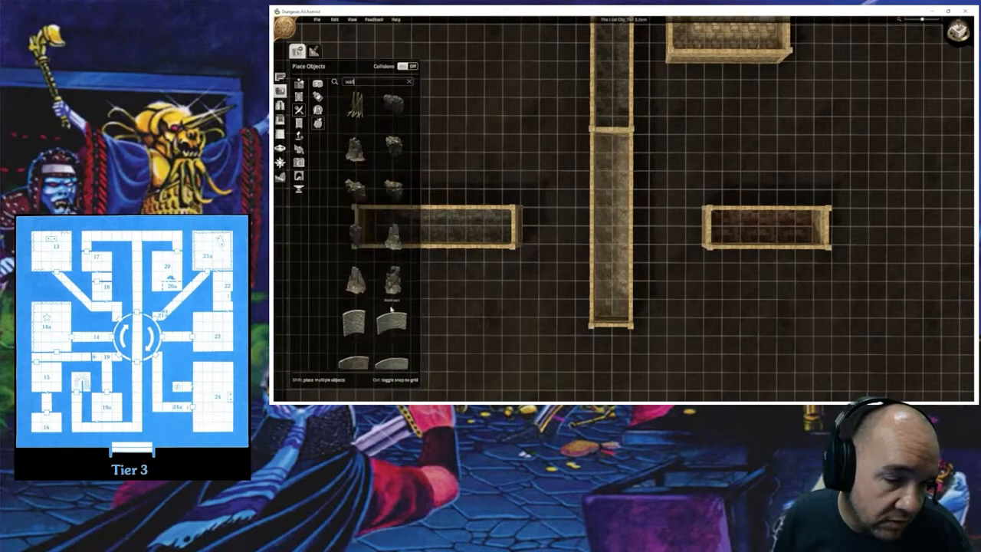
{"action": "scroll", "coordinate": [391, 306], "scroll_direction": "down", "scroll_amount": 3}
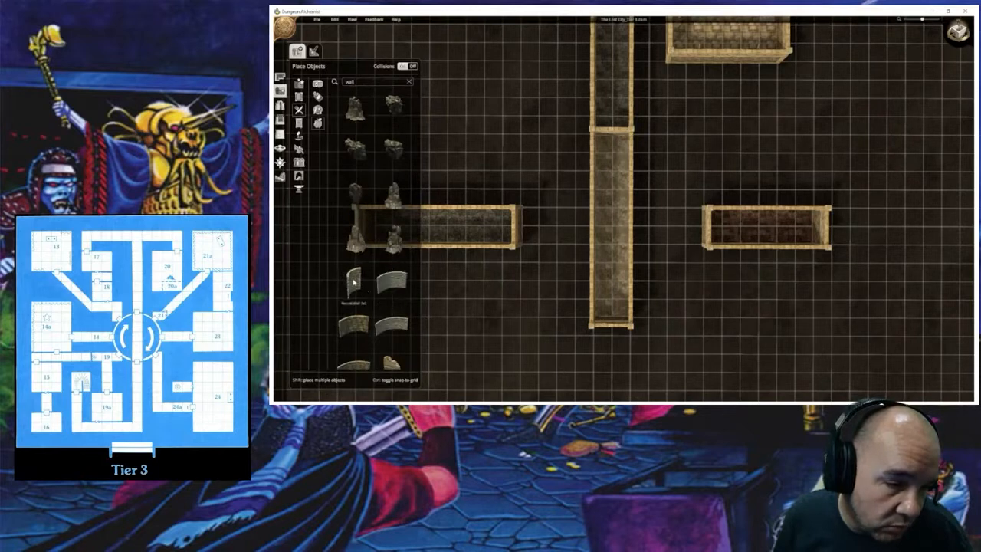
{"action": "scroll", "coordinate": [354, 282], "scroll_direction": "down", "scroll_amount": 2}
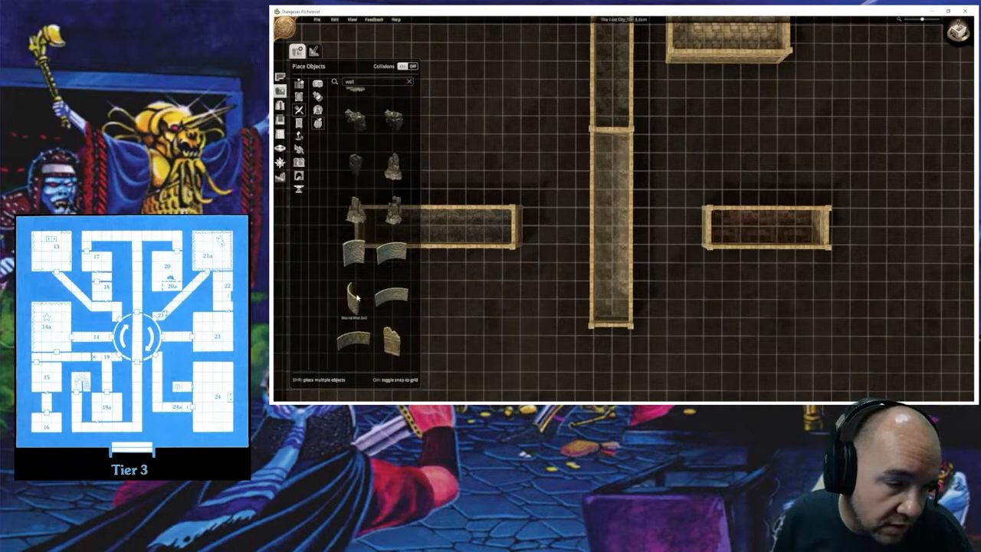
{"action": "scroll", "coordinate": [356, 299], "scroll_direction": "down", "scroll_amount": 2}
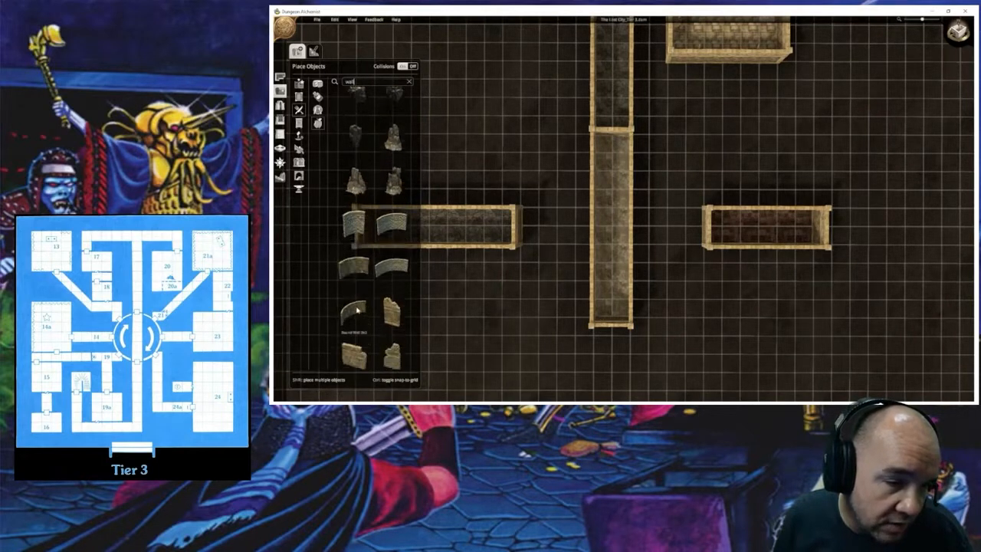
{"action": "scroll", "coordinate": [356, 309], "scroll_direction": "down", "scroll_amount": 2}
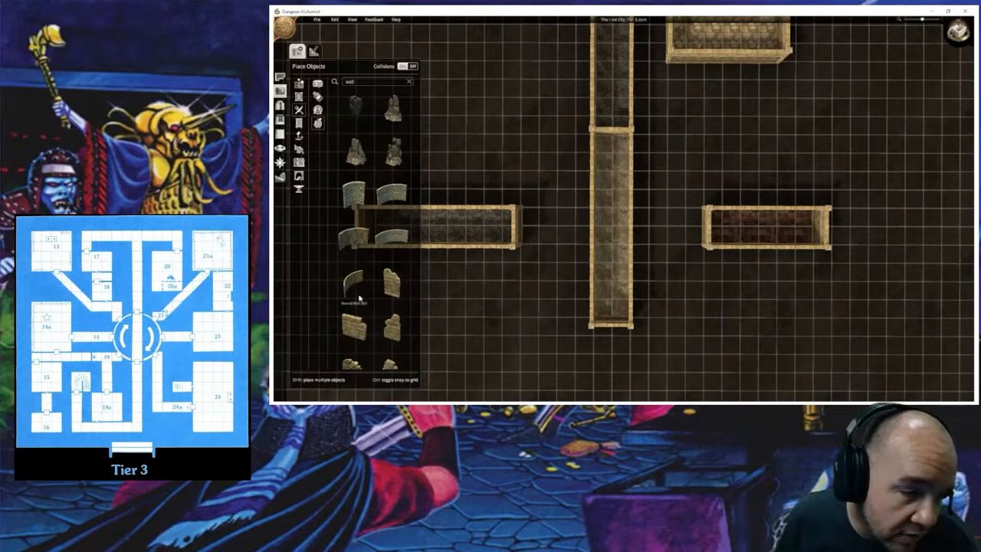
{"action": "scroll", "coordinate": [358, 298], "scroll_direction": "down", "scroll_amount": 4}
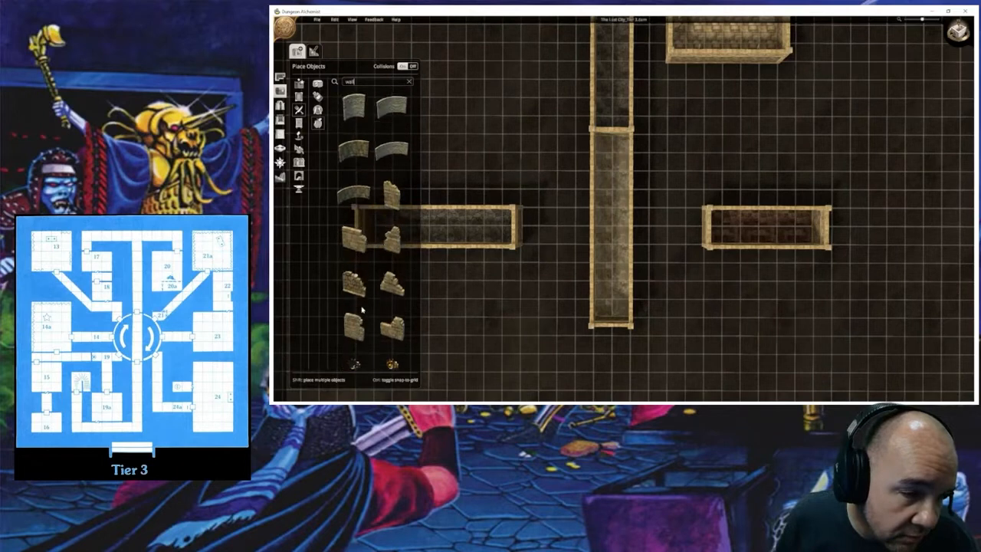
Step: Try to place a tall round stone wall on the empty ground west of the southern hallway
{"action": "scroll", "coordinate": [362, 309], "scroll_direction": "up", "scroll_amount": 2}
{"action": "left_click", "coordinate": [353, 209]}
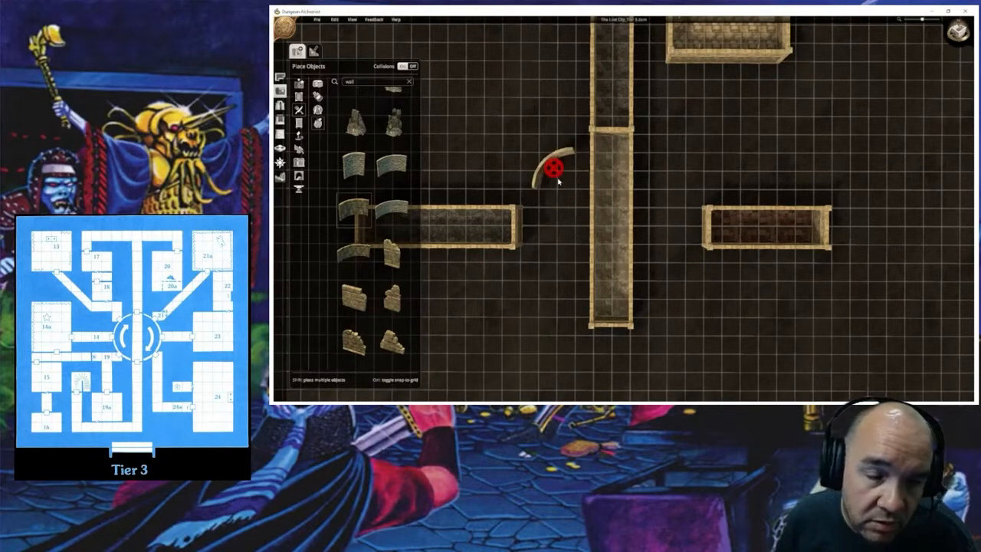
{"action": "key", "text": "Escape"}
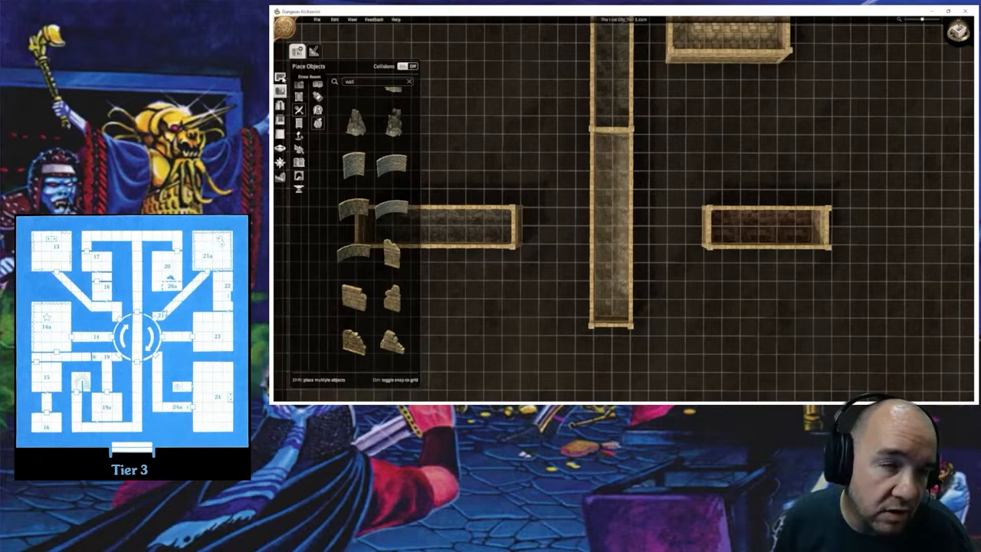
Step: Draw a Castle Hallway room four tiles wide and ten tiles high between the western hallway and the southern hallway section
{"action": "left_click", "coordinate": [281, 77]}
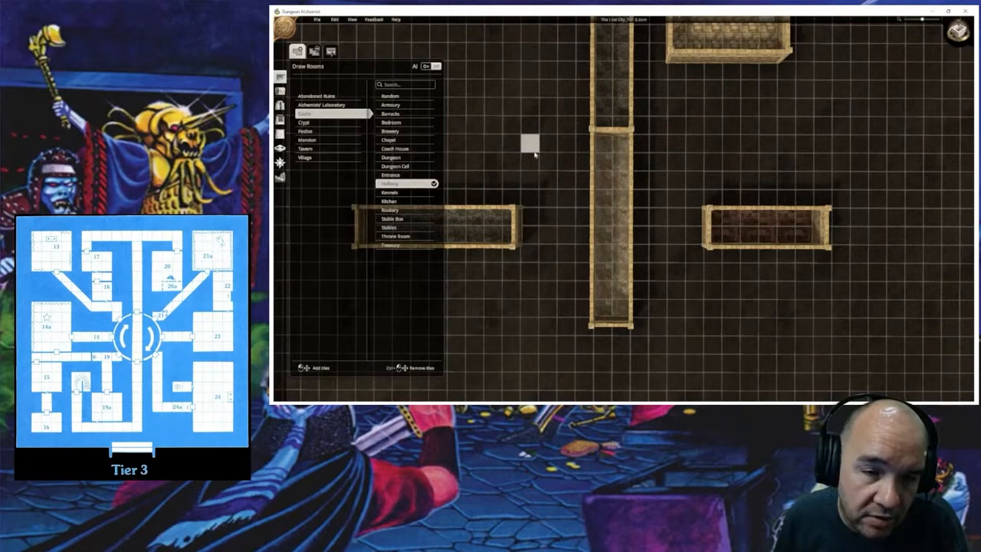
{"action": "mouse_move", "coordinate": [528, 139]}
{"action": "left_mouse_down"}
{"action": "mouse_move", "coordinate": [578, 309]}
{"action": "mouse_move", "coordinate": [579, 299]}
{"action": "left_mouse_up"}
{"action": "right_click_drag", "start_coordinate": [579, 314], "coordinate": [579, 299]}
{"action": "left_click_drag", "start_coordinate": [579, 299], "coordinate": [594, 240]}
{"action": "right_click_drag", "start_coordinate": [579, 299], "coordinate": [594, 239]}
{"action": "left_click_drag", "start_coordinate": [595, 239], "coordinate": [594, 239]}
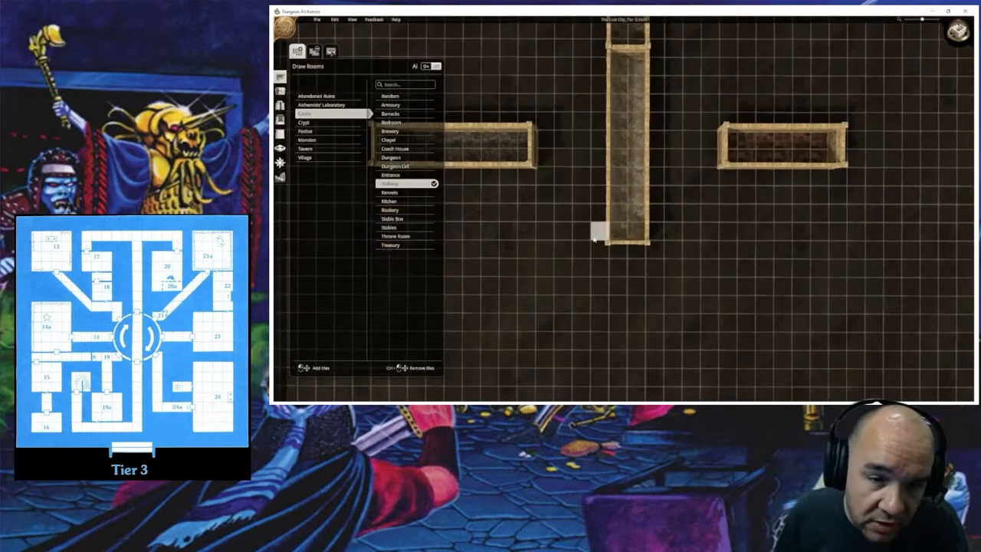
{"action": "right_click_drag", "start_coordinate": [597, 232], "coordinate": [597, 247]}
{"action": "left_click_drag", "start_coordinate": [597, 249], "coordinate": [540, 86]}
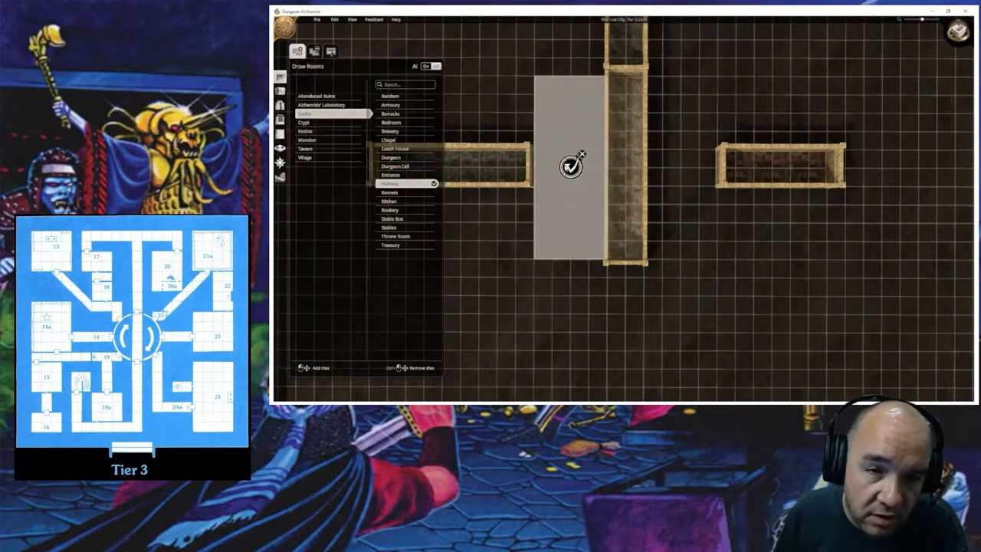
{"action": "right_click_drag", "start_coordinate": [568, 146], "coordinate": [569, 238]}
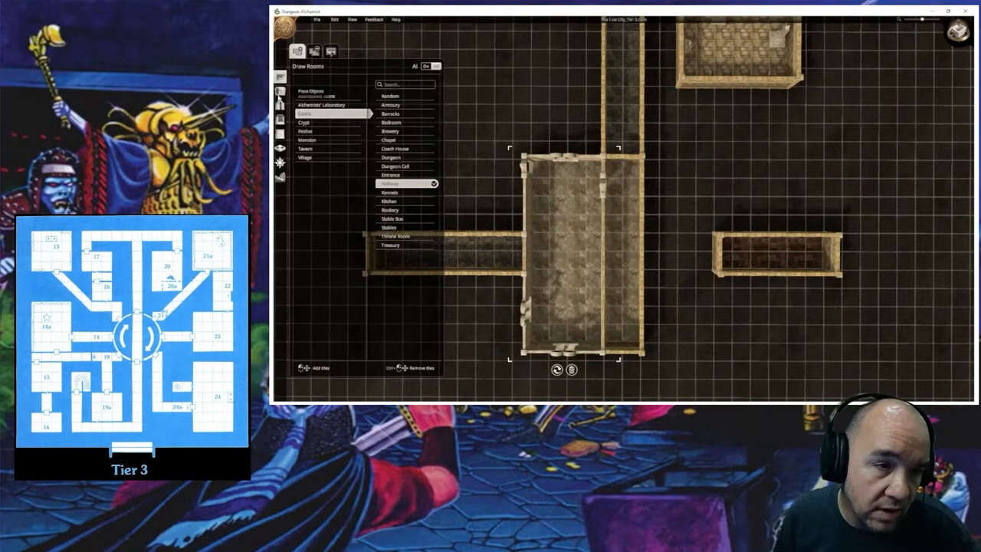
Step: Remove the new room's north wall and the part of its west wall north of the western hallway
{"action": "left_click", "coordinate": [280, 134]}
{"action": "left_click", "coordinate": [348, 51]}
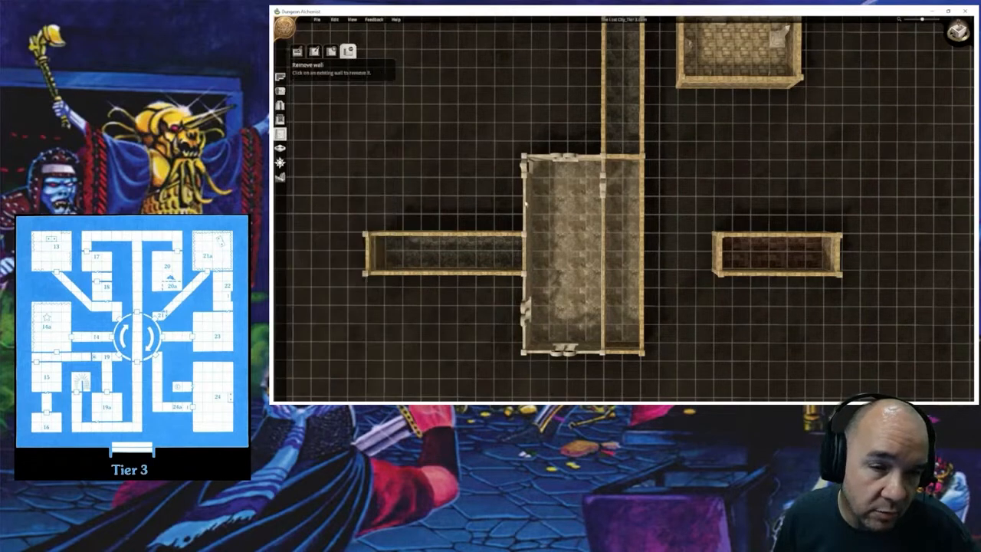
{"action": "left_click", "coordinate": [564, 159]}
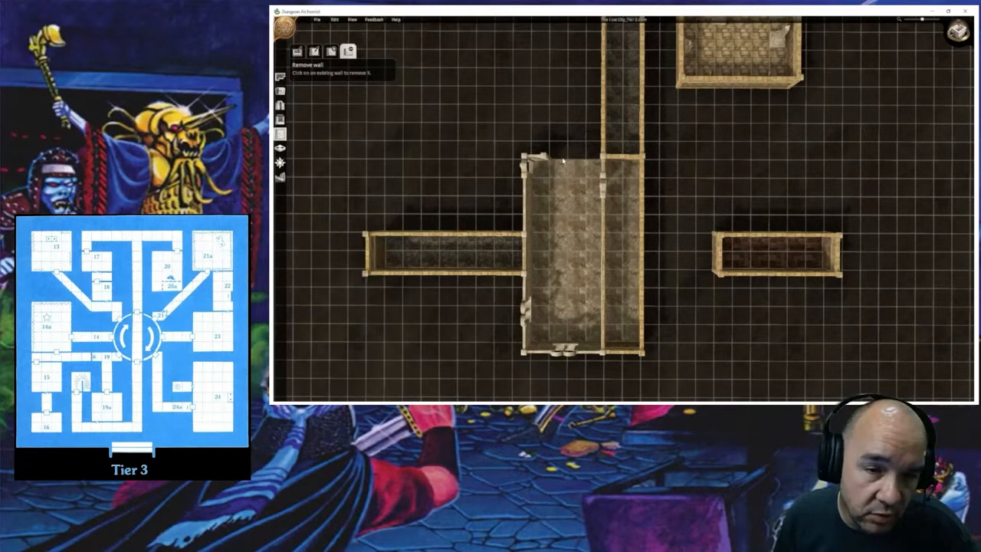
{"action": "left_click", "coordinate": [526, 162]}
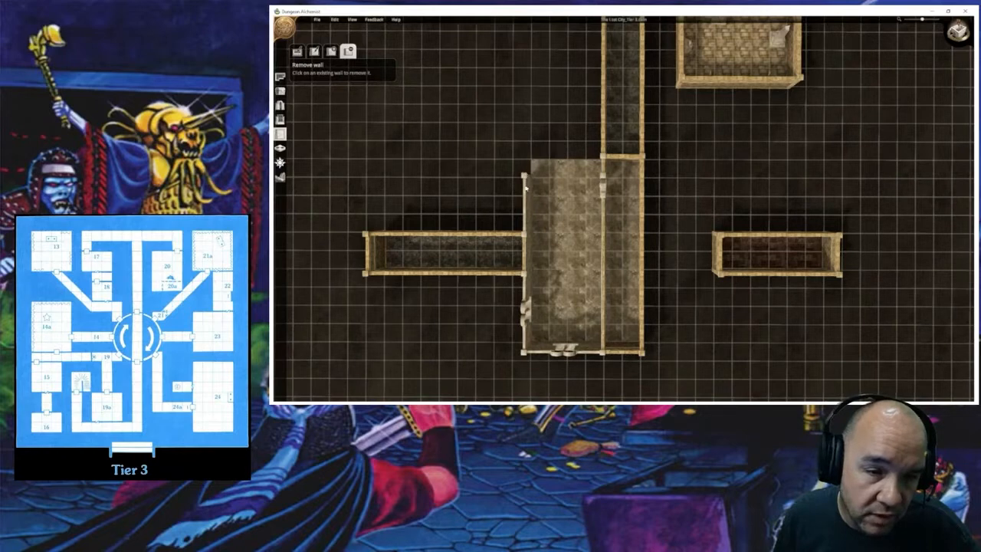
{"action": "left_click", "coordinate": [526, 189]}
{"action": "left_click", "coordinate": [526, 206]}
{"action": "left_click", "coordinate": [526, 224]}
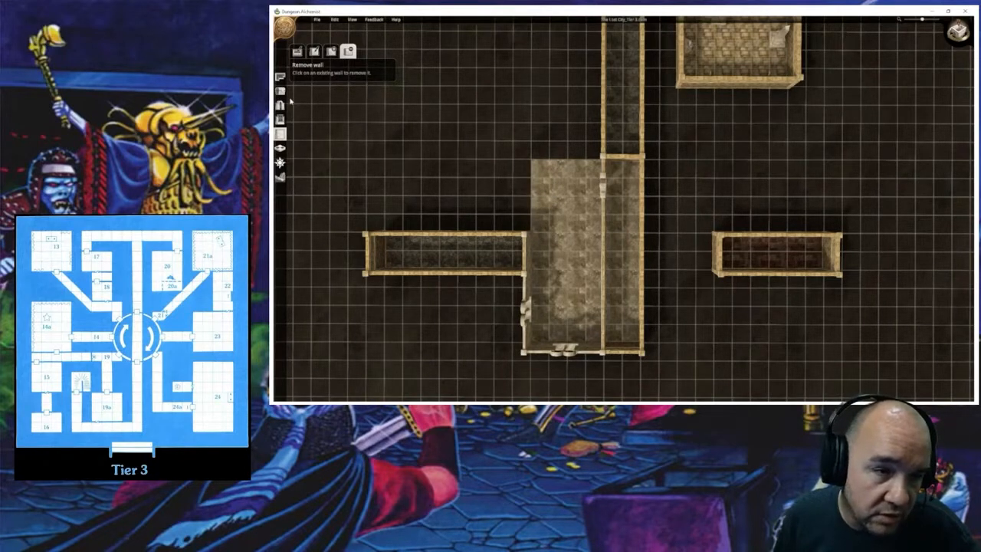
Step: Try a tall round stone wall in the new room's northwest corner, enlarged to span the room's width, and delete it
{"action": "left_click", "coordinate": [280, 90]}
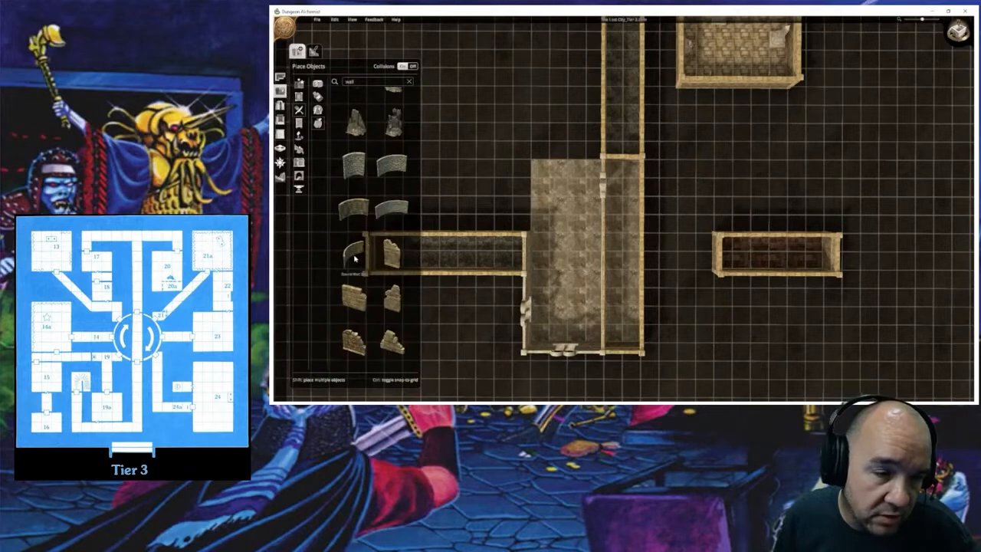
{"action": "left_click", "coordinate": [353, 207]}
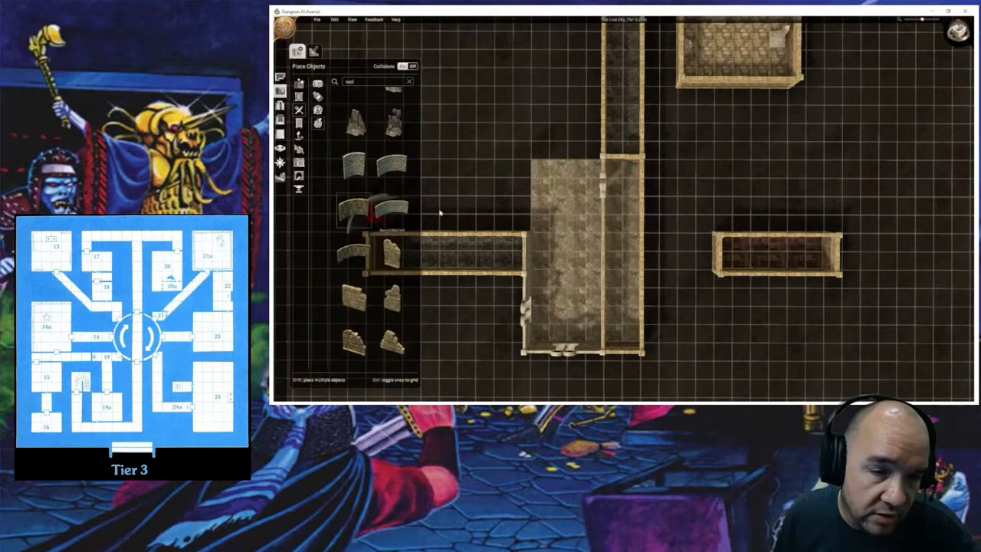
{"action": "left_click", "coordinate": [584, 179]}
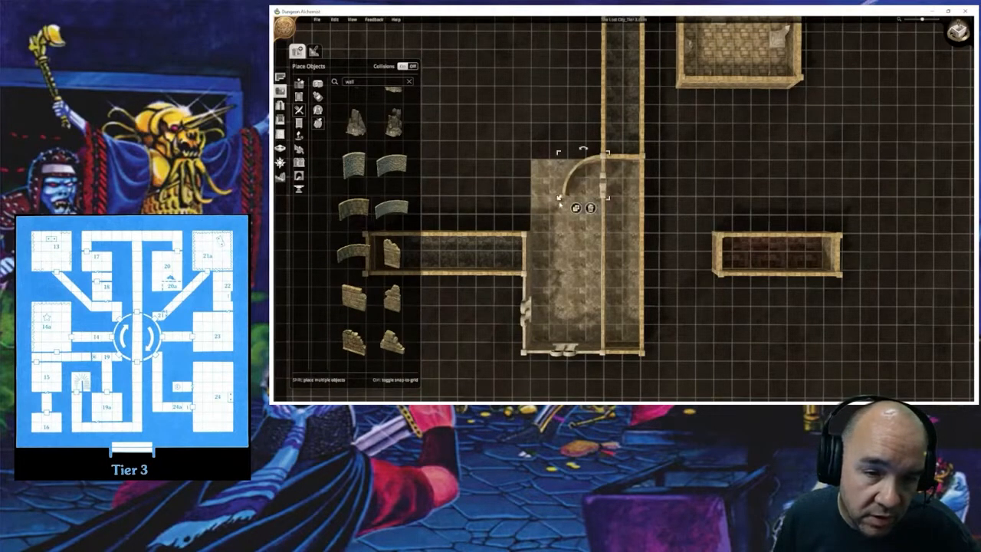
{"action": "left_click_drag", "start_coordinate": [559, 199], "coordinate": [527, 208]}
{"action": "middle_click_drag", "start_coordinate": [553, 207], "coordinate": [558, 146]}
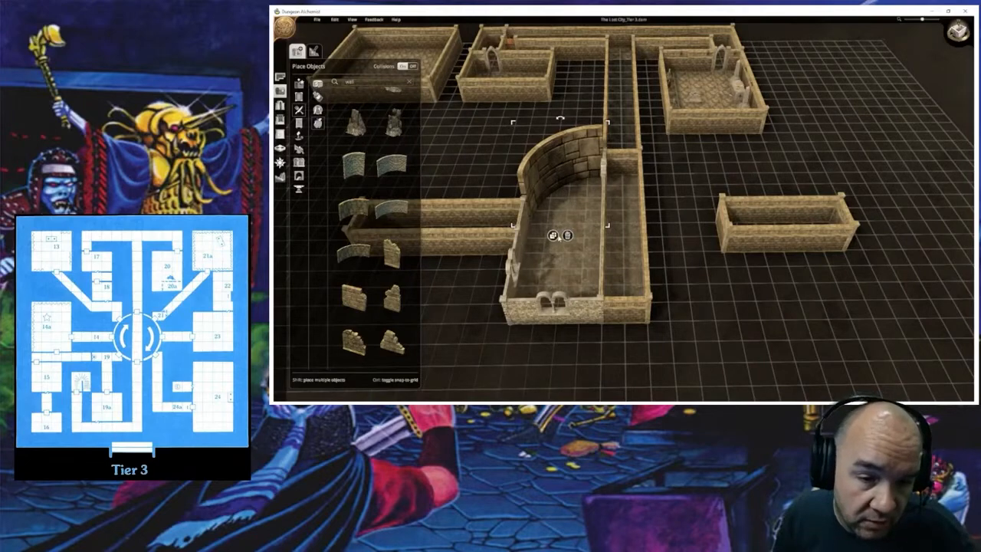
{"action": "left_click", "coordinate": [567, 235]}
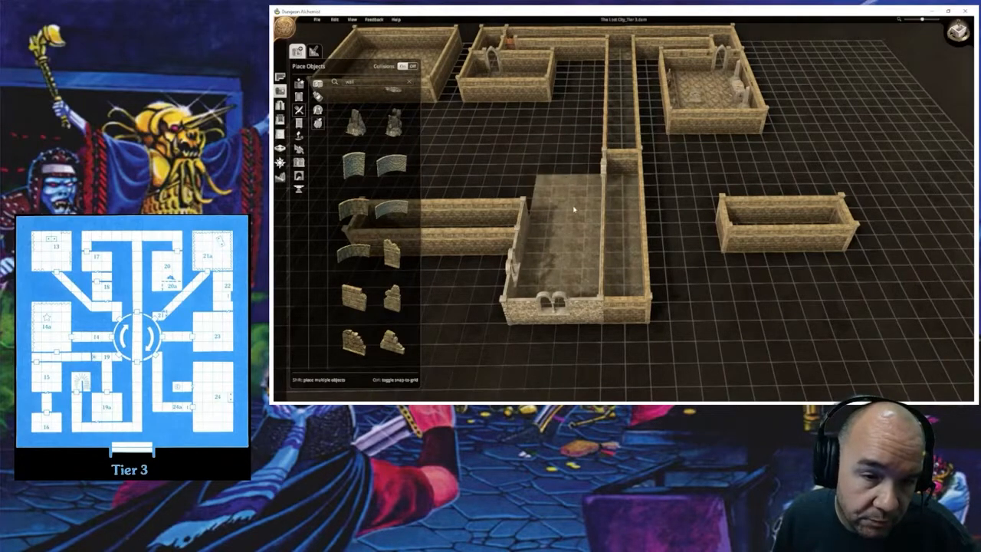
Step: Place two narrow grey stone wall pieces end to end in the new room's northwest corner, angled to follow a curve
{"action": "scroll", "coordinate": [568, 209], "scroll_direction": "up", "scroll_amount": 3}
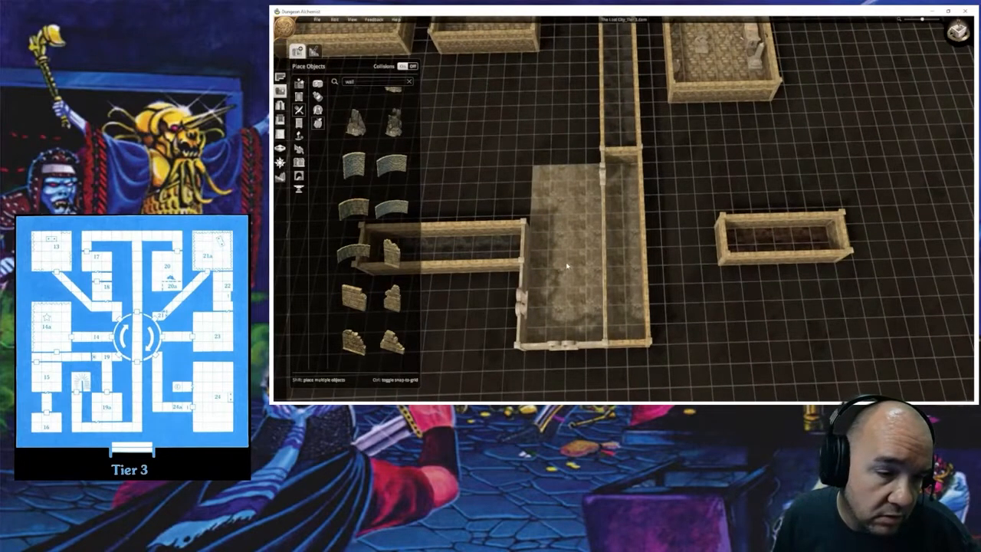
{"action": "scroll", "coordinate": [385, 261], "scroll_direction": "down", "scroll_amount": 5}
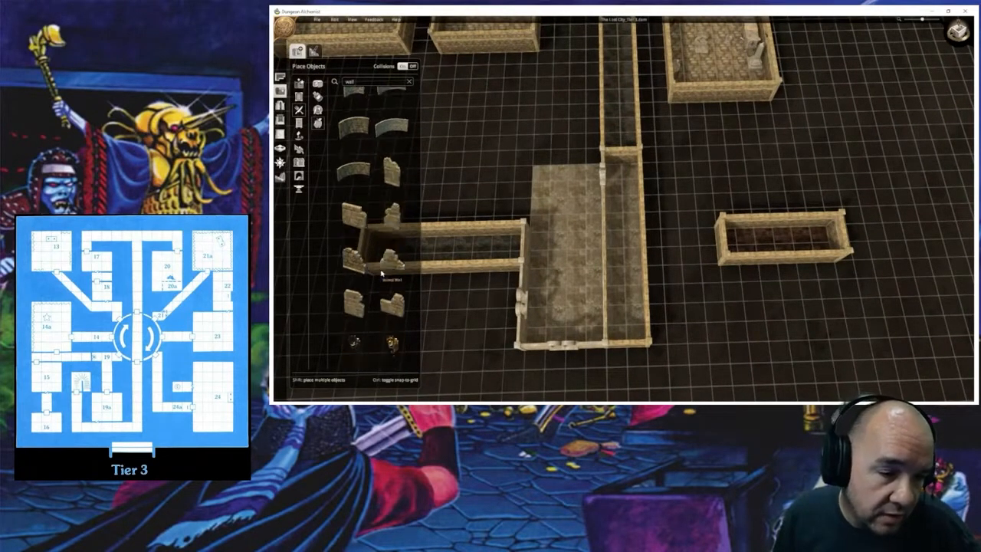
{"action": "scroll", "coordinate": [384, 276], "scroll_direction": "down", "scroll_amount": 5}
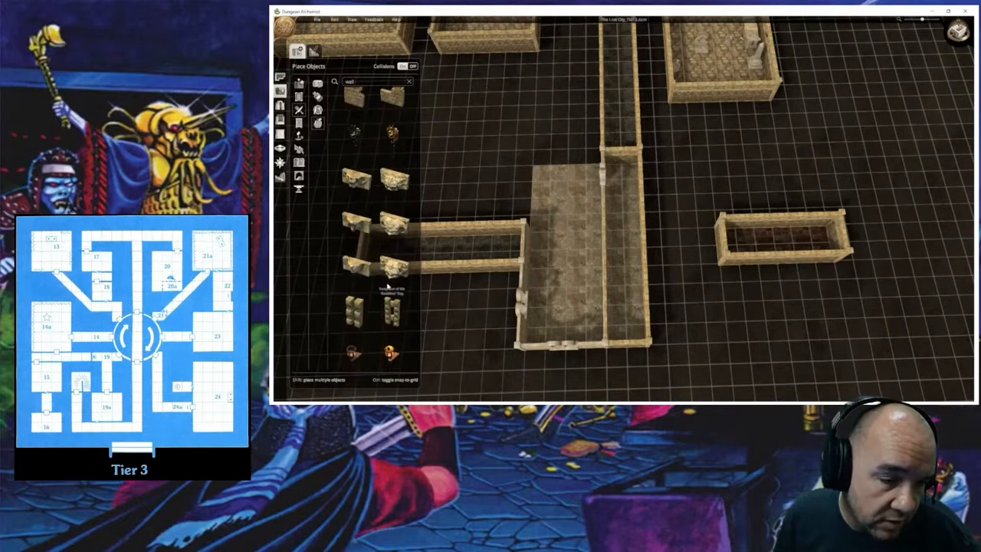
{"action": "scroll", "coordinate": [368, 299], "scroll_direction": "down", "scroll_amount": 2}
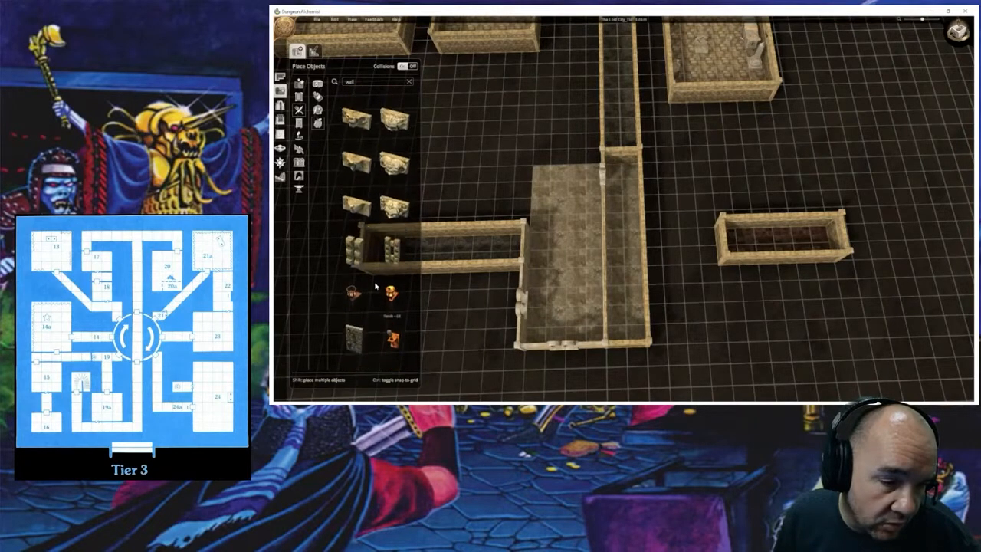
{"action": "left_click", "coordinate": [353, 337]}
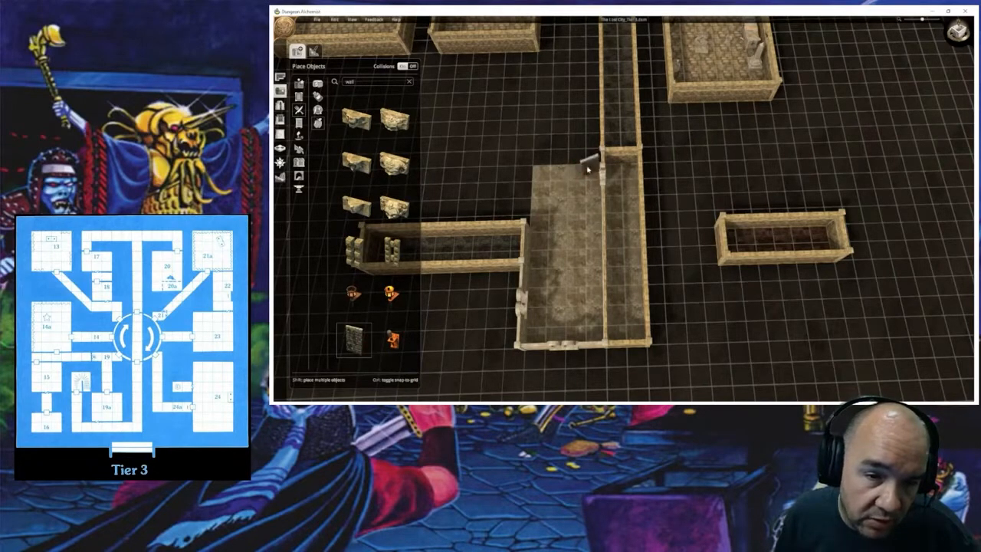
{"action": "middle_click_drag", "start_coordinate": [584, 173], "coordinate": [581, 221]}
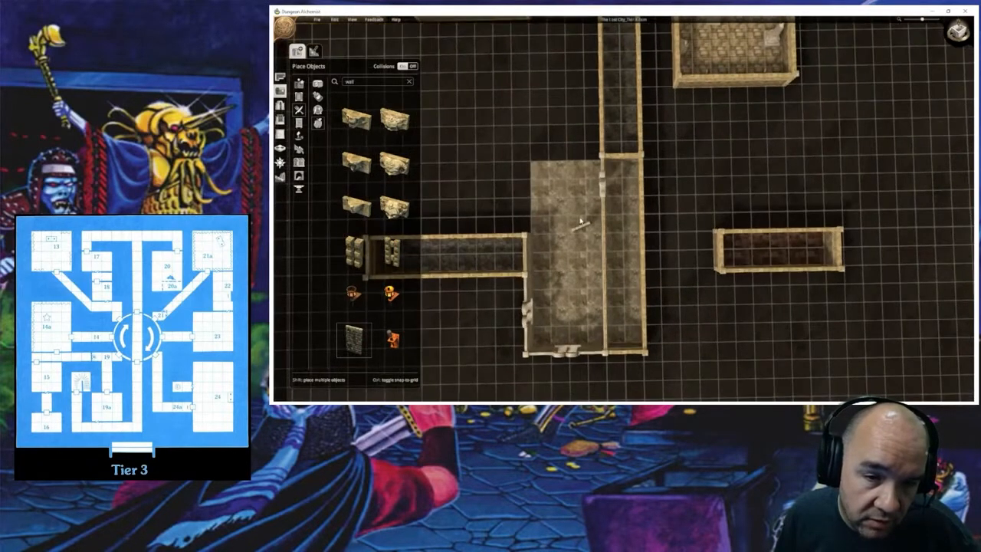
{"action": "left_click", "coordinate": [575, 181]}
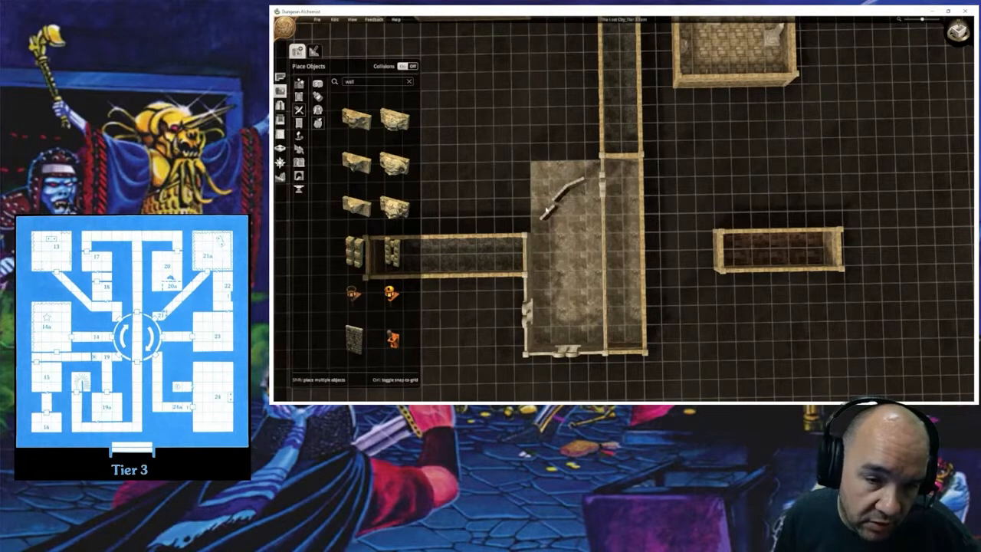
{"action": "left_click", "coordinate": [547, 212]}
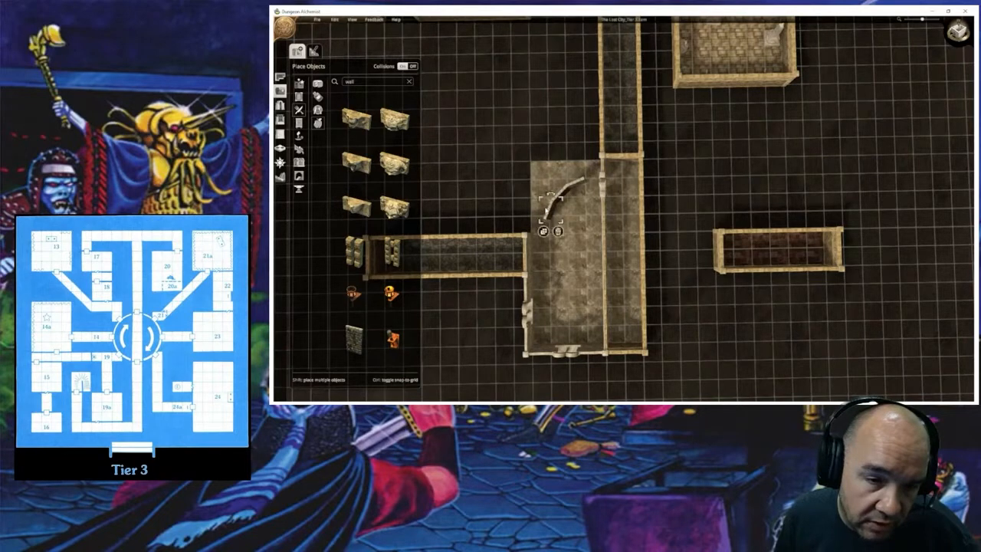
Step: Delete the angled grey stone wall pieces from the new room's northwest corner
{"action": "left_click", "coordinate": [558, 232]}
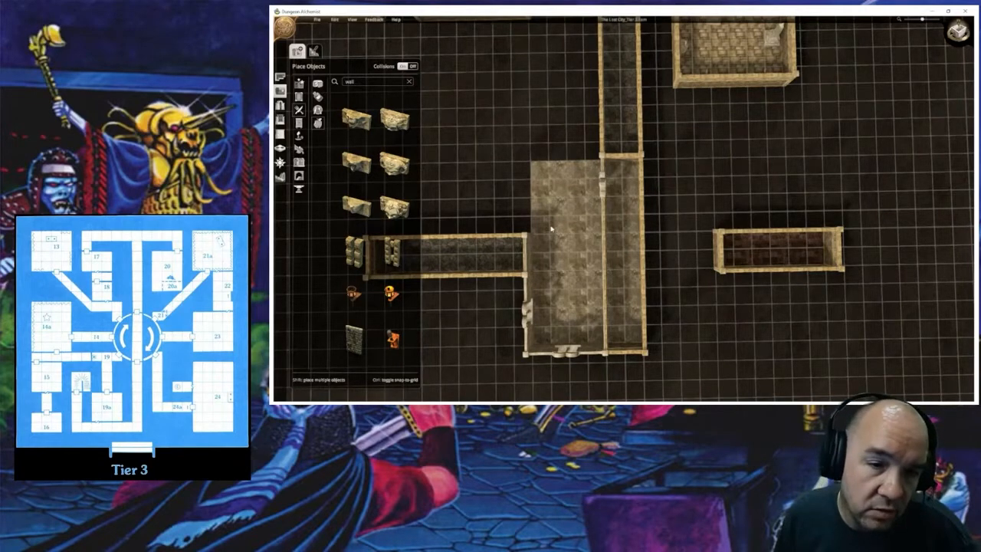
{"action": "middle_click_drag", "start_coordinate": [551, 229], "coordinate": [548, 189]}
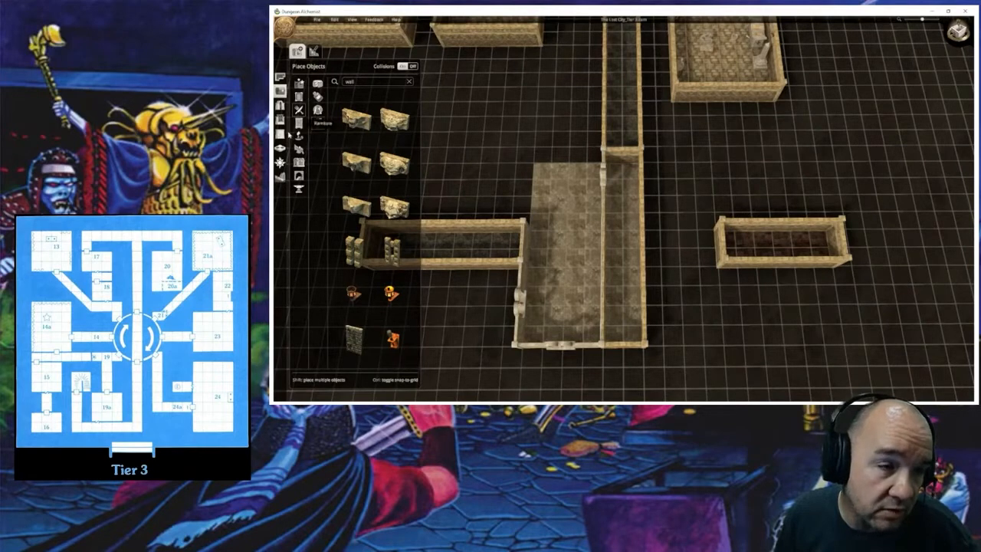
Step: Look through the low wall styles and search the wall library for "half"
{"action": "left_click", "coordinate": [281, 135]}
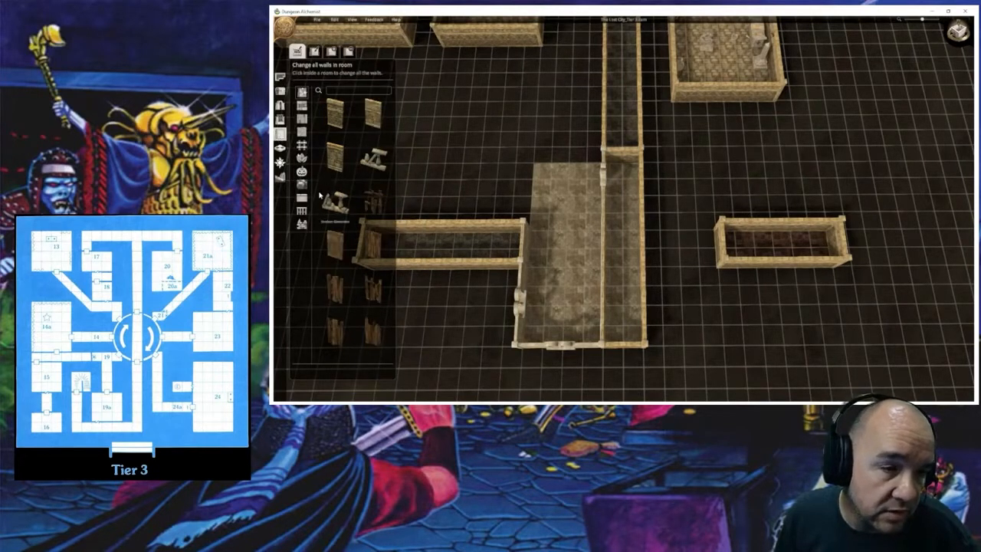
{"action": "left_click", "coordinate": [302, 198]}
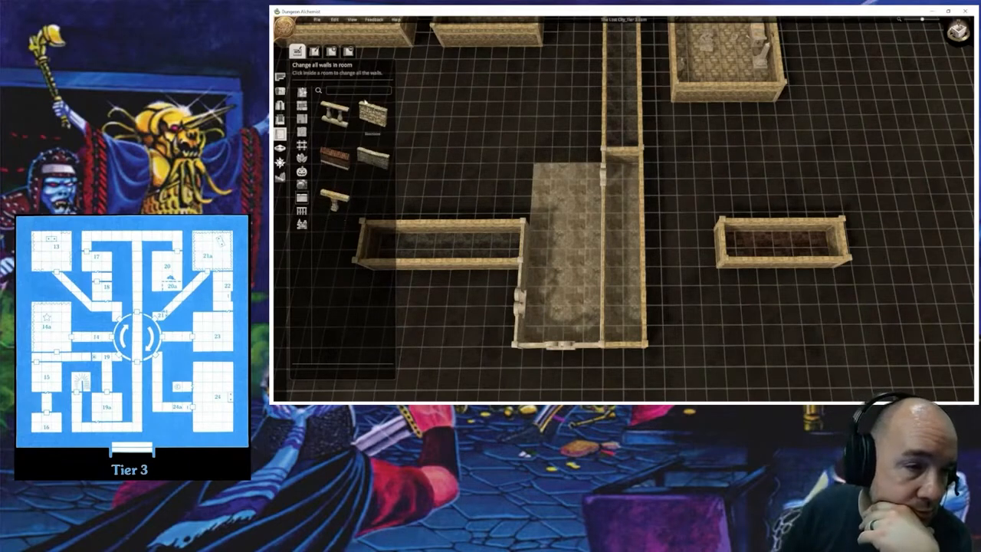
{"action": "left_click", "coordinate": [348, 90]}
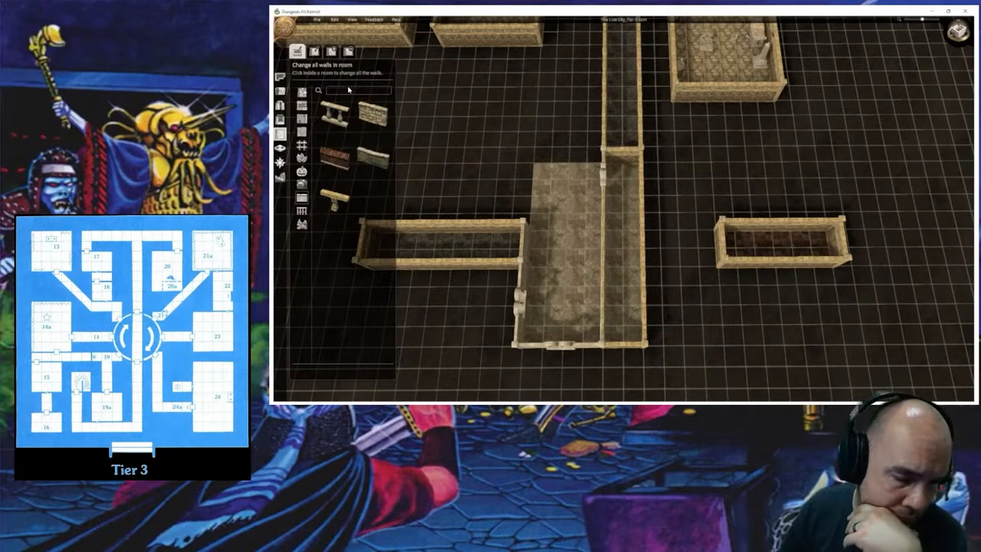
{"action": "type", "text": "half"}
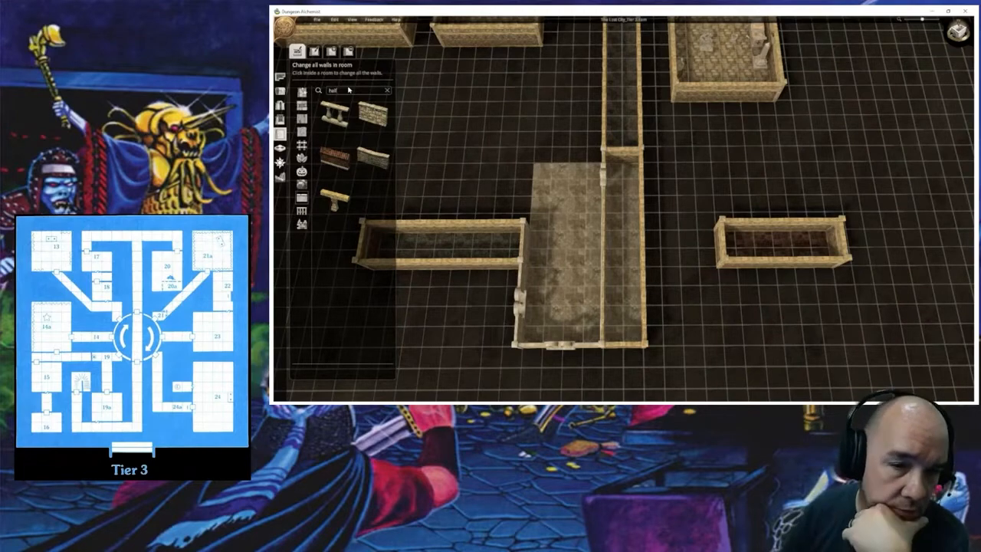
Step: Cycle through the camera modes and settle on the flat, straight-down view of the map
{"action": "middle_click_drag", "start_coordinate": [581, 229], "coordinate": [571, 296]}
{"action": "left_click", "coordinate": [959, 31]}
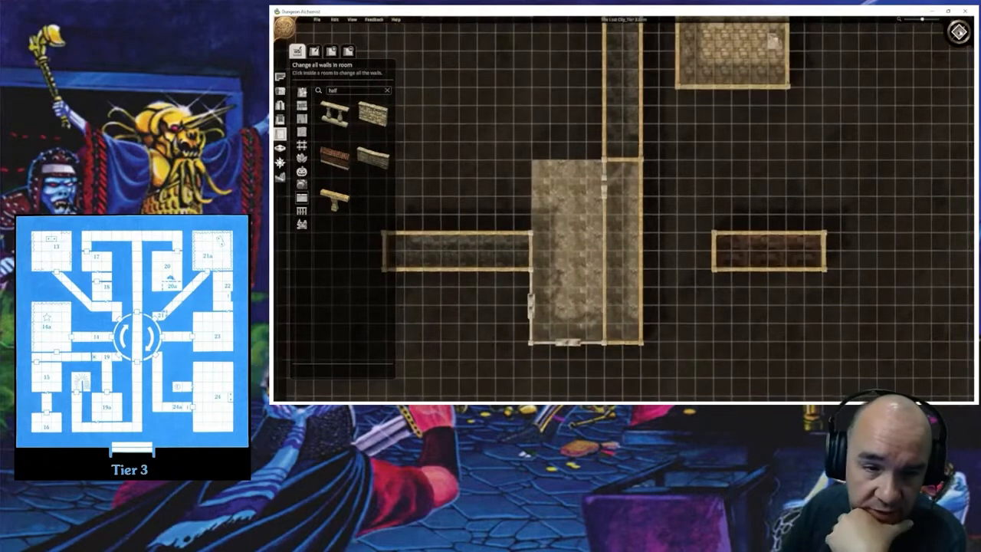
{"action": "left_click", "coordinate": [960, 32]}
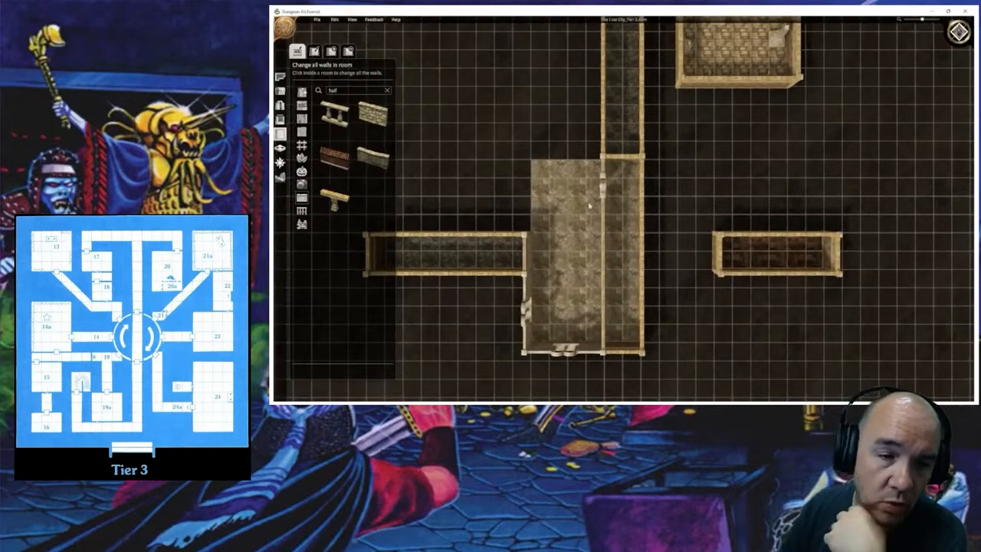
{"action": "left_click", "coordinate": [959, 31]}
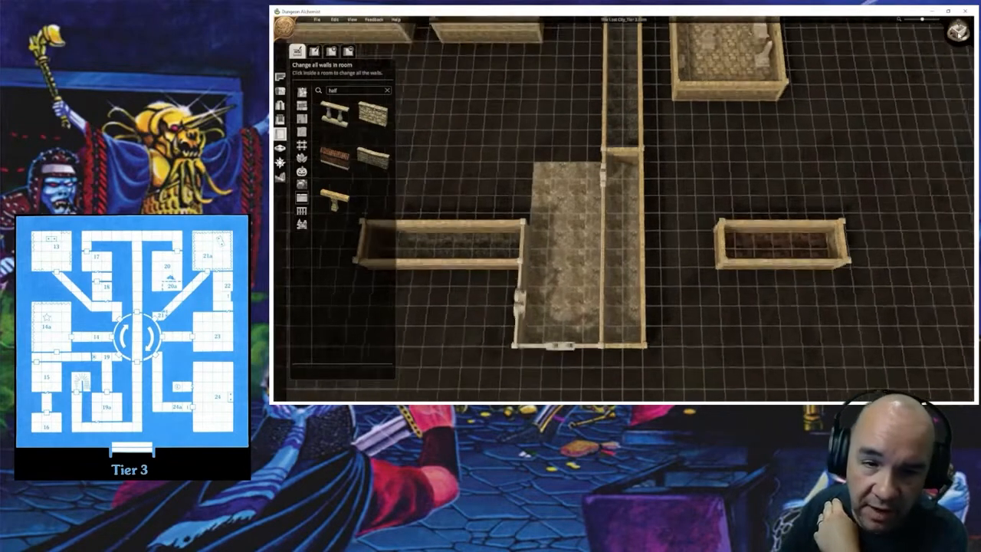
{"action": "left_click", "coordinate": [959, 31]}
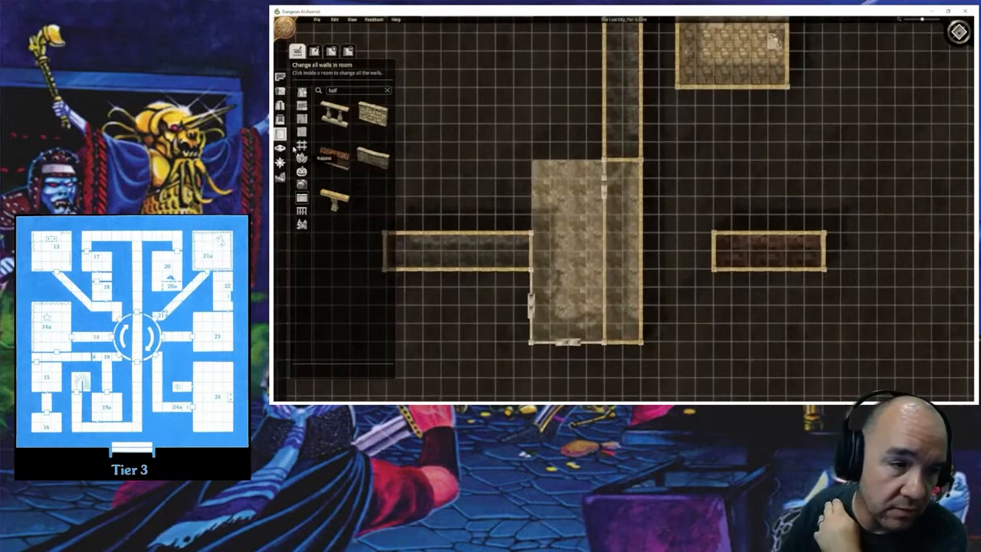
Step: Search the wall styles for "curve wall" and "wall", and examine the results for a curved wall
{"action": "left_click", "coordinate": [354, 91]}
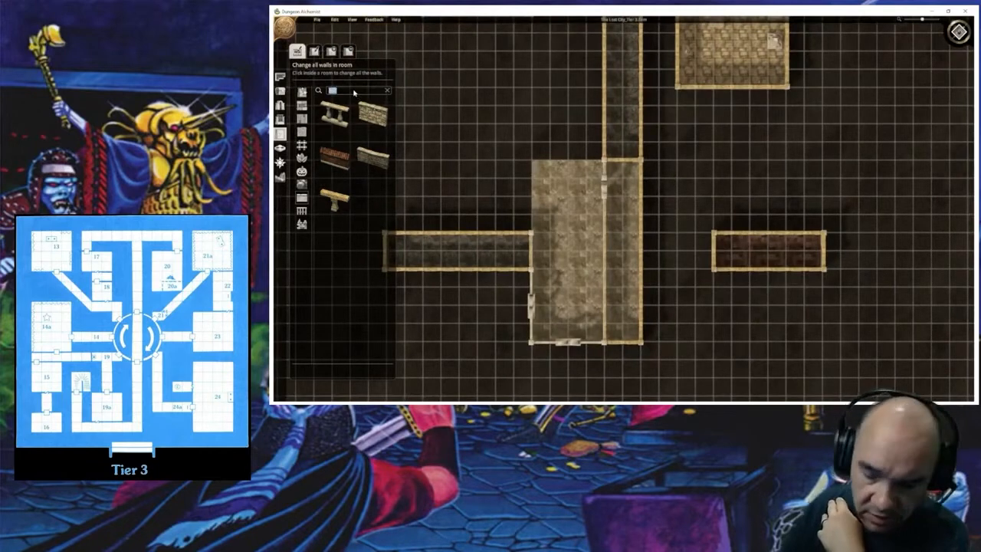
{"action": "key", "text": "BackSpace"}
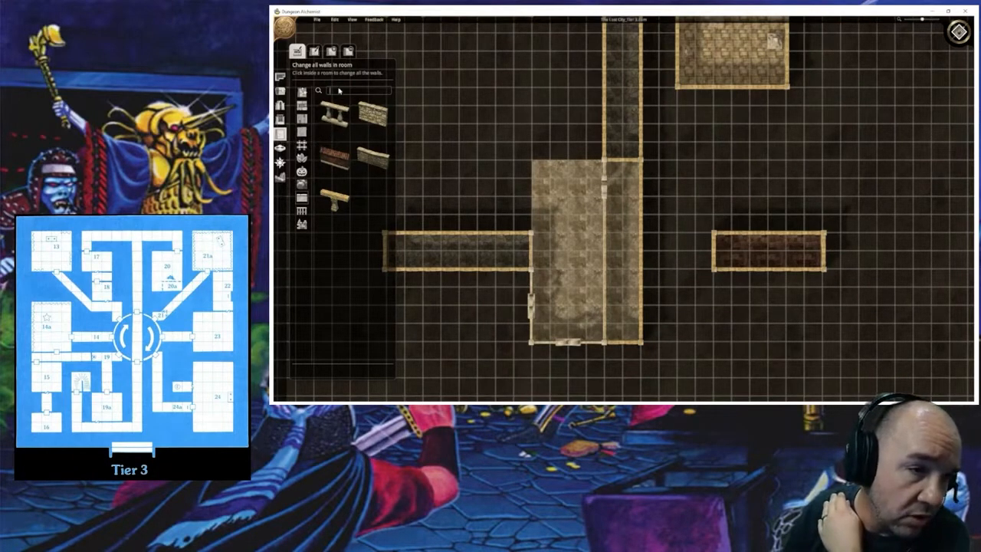
{"action": "type", "text": "cur"}
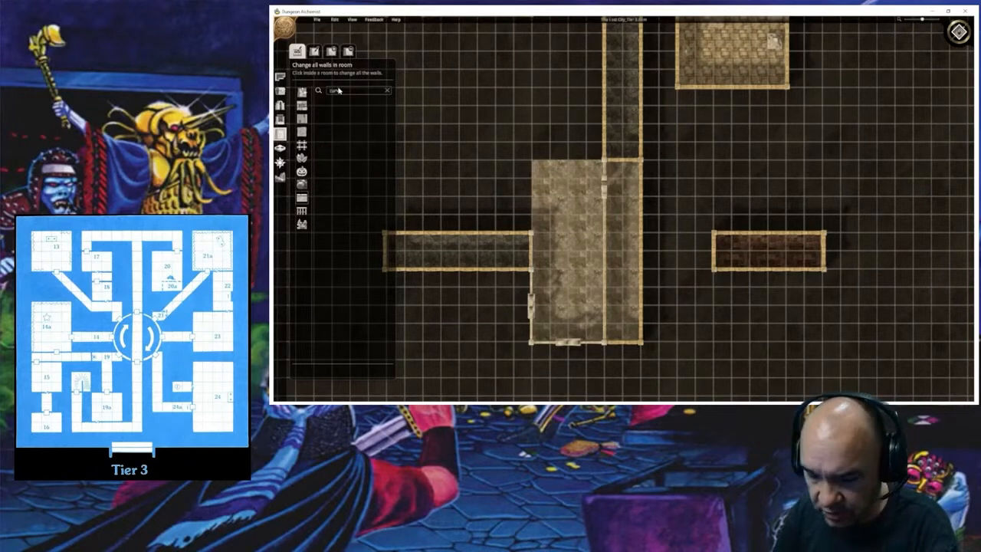
{"action": "type", "text": "ve wal"}
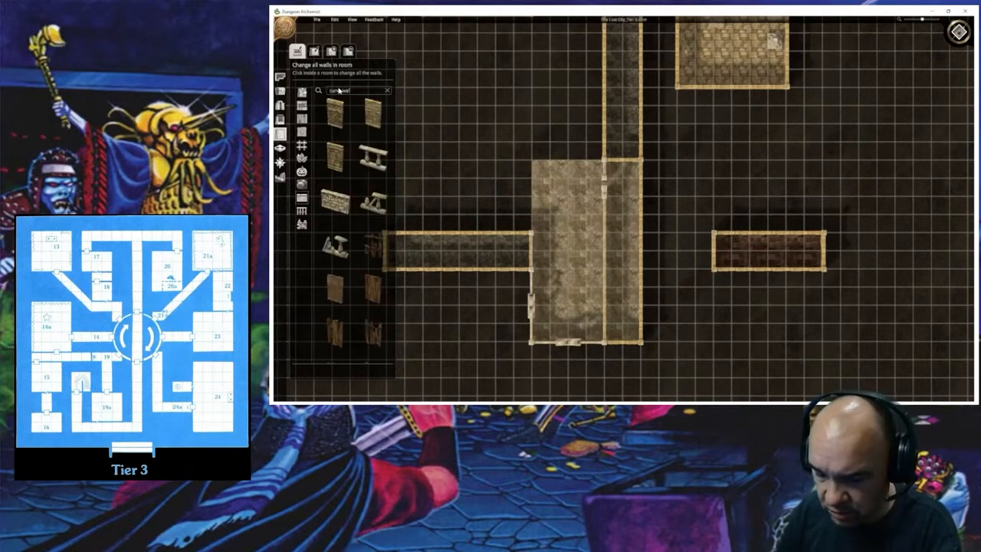
{"action": "scroll", "coordinate": [358, 267], "scroll_direction": "down", "scroll_amount": 3}
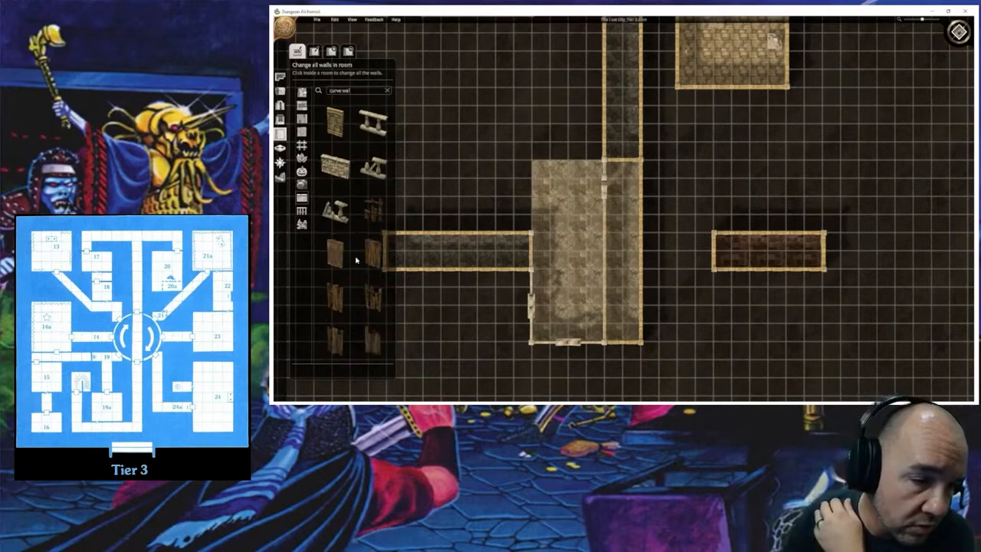
{"action": "scroll", "coordinate": [358, 268], "scroll_direction": "down", "scroll_amount": 5}
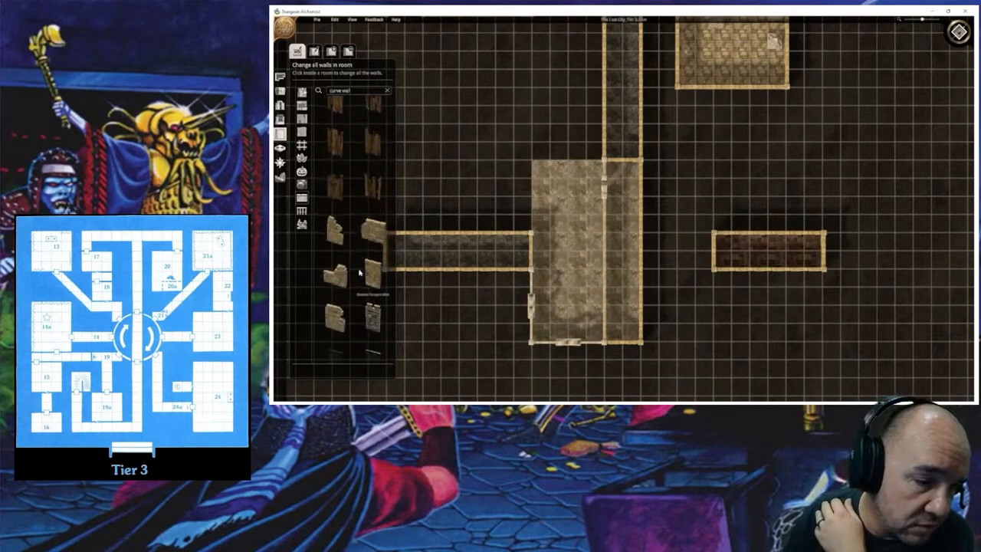
{"action": "scroll", "coordinate": [360, 274], "scroll_direction": "down", "scroll_amount": 5}
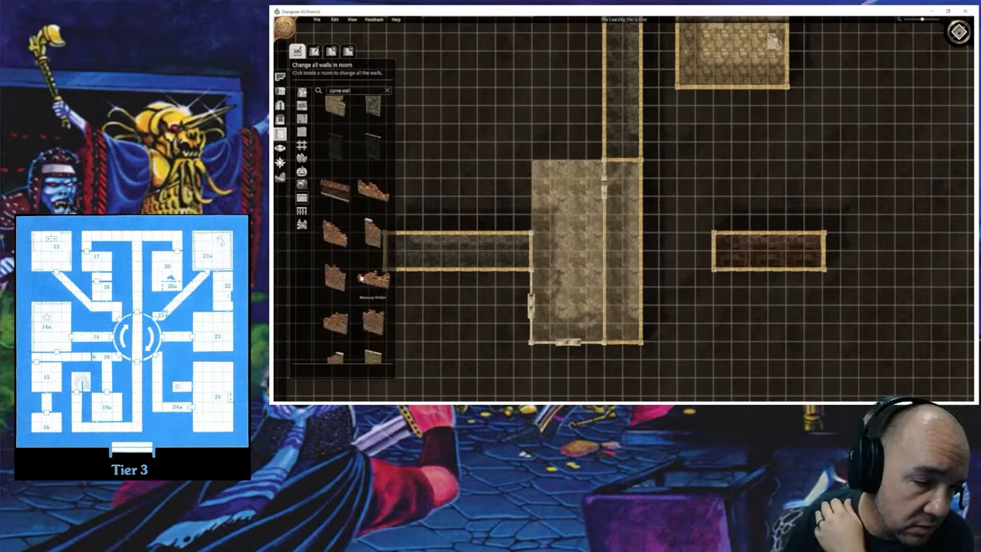
{"action": "scroll", "coordinate": [358, 280], "scroll_direction": "down", "scroll_amount": 3}
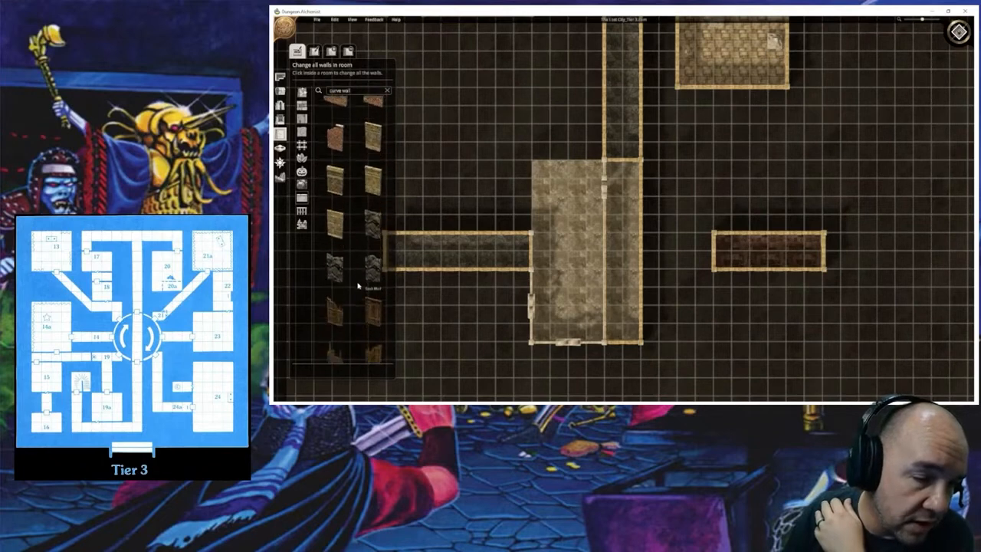
{"action": "scroll", "coordinate": [358, 287], "scroll_direction": "down", "scroll_amount": 3}
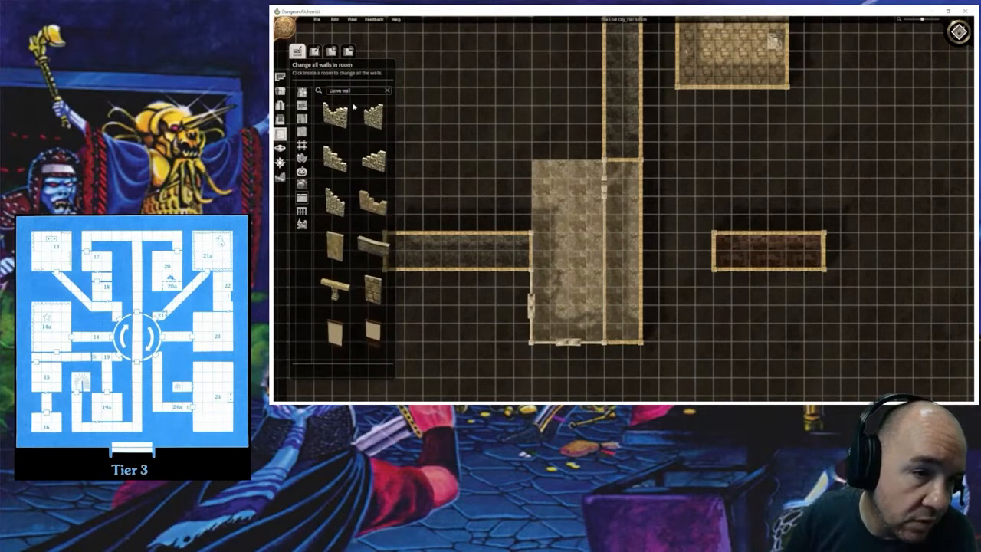
{"action": "type", "text": "wall"}
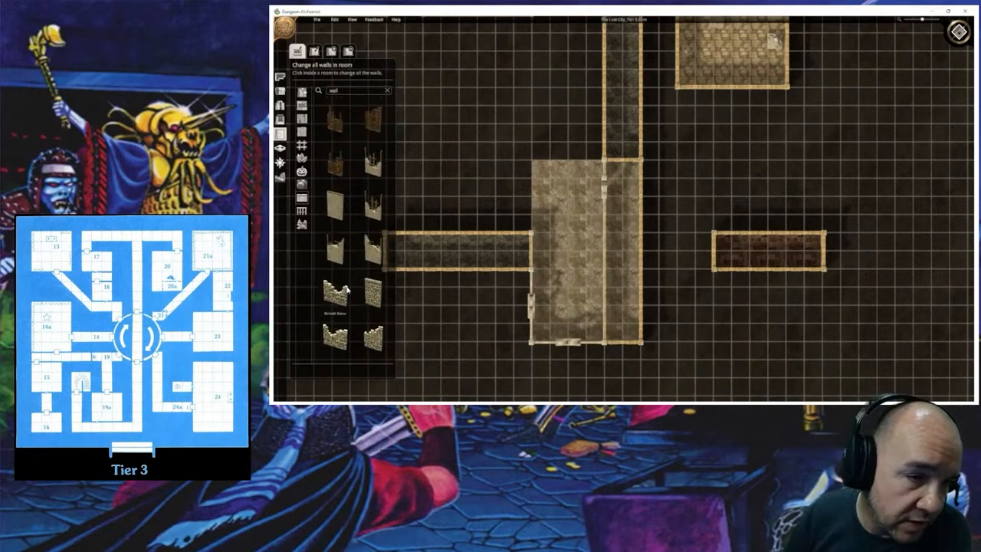
{"action": "scroll", "coordinate": [347, 290], "scroll_direction": "up", "scroll_amount": 1}
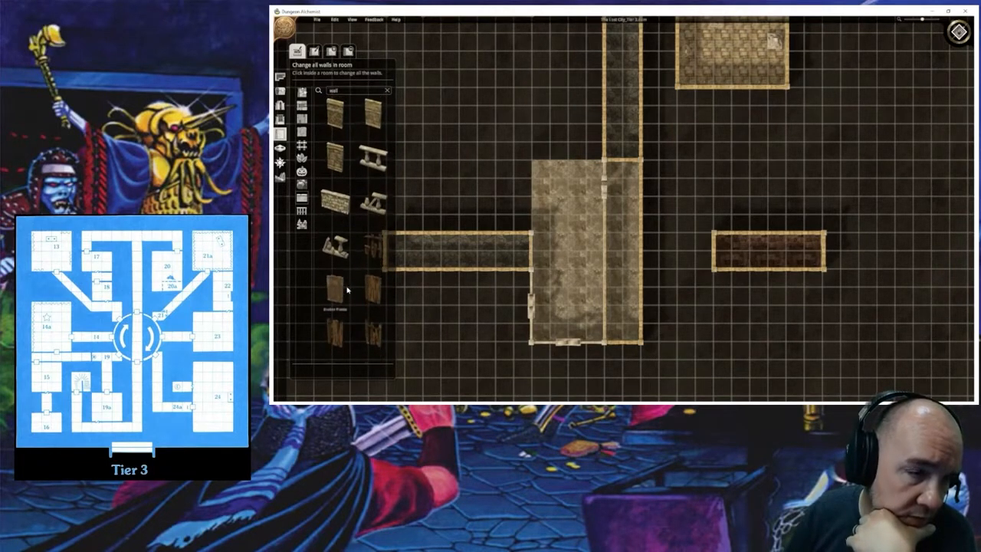
Step: Clear the wall search and examine the first category of wall styles for a suitable curved wall
{"action": "left_click", "coordinate": [387, 91]}
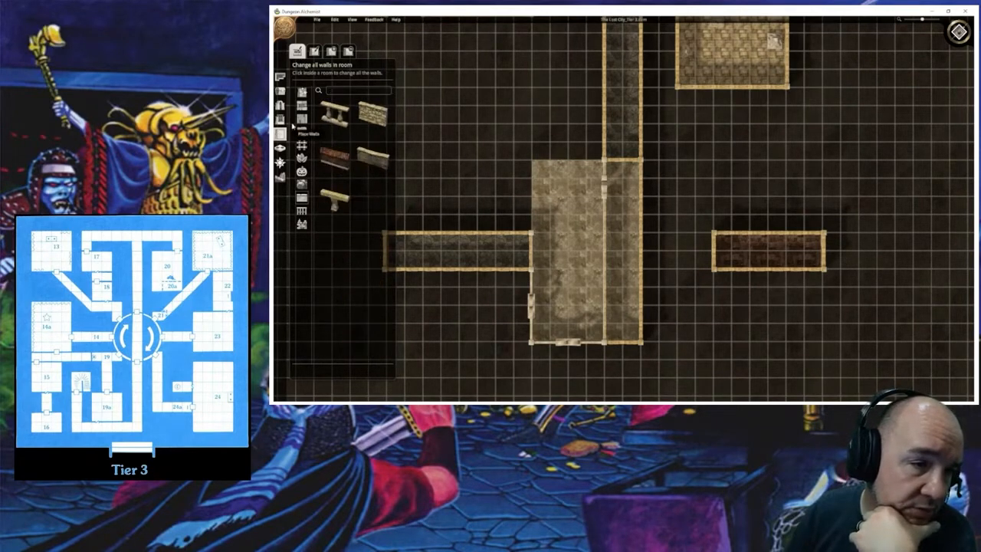
{"action": "left_click", "coordinate": [302, 93]}
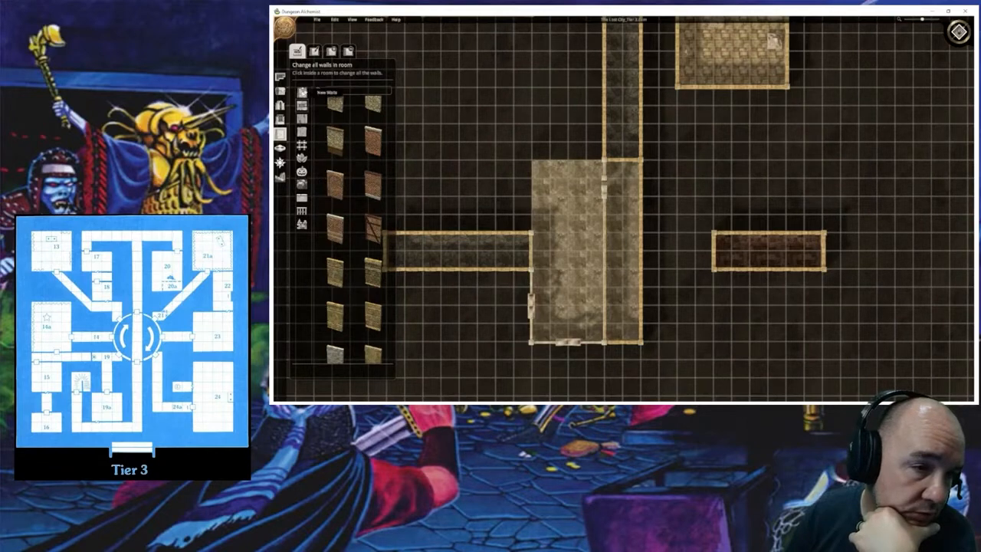
{"action": "scroll", "coordinate": [358, 299], "scroll_direction": "down", "scroll_amount": 2}
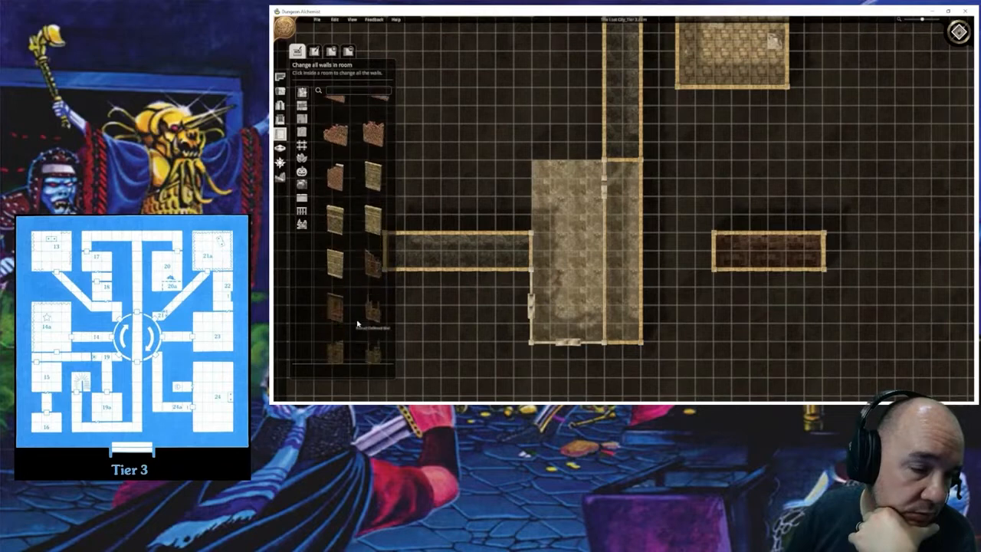
{"action": "scroll", "coordinate": [357, 326], "scroll_direction": "down", "scroll_amount": 5}
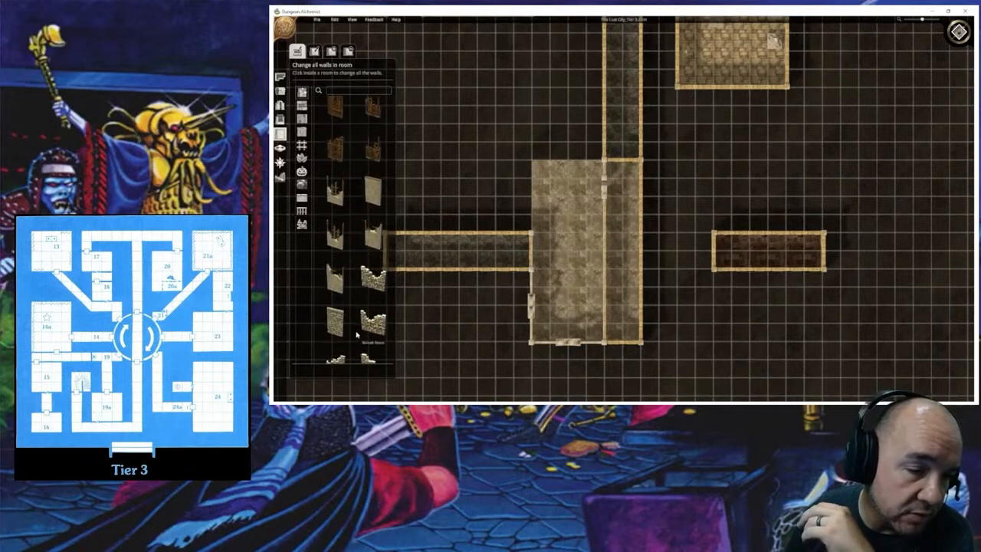
{"action": "scroll", "coordinate": [357, 335], "scroll_direction": "down", "scroll_amount": 5}
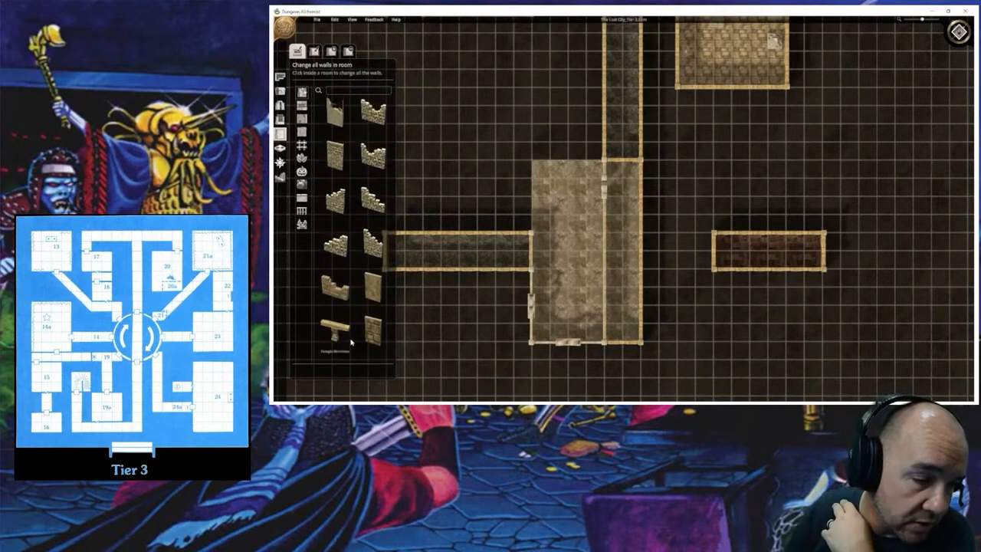
{"action": "scroll", "coordinate": [354, 322], "scroll_direction": "down", "scroll_amount": 5}
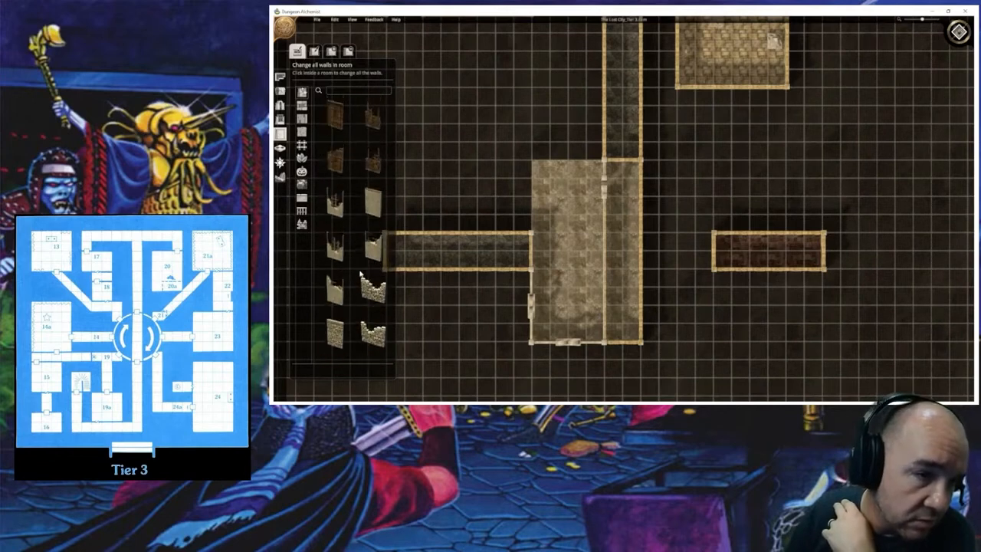
{"action": "scroll", "coordinate": [360, 274], "scroll_direction": "down", "scroll_amount": 5}
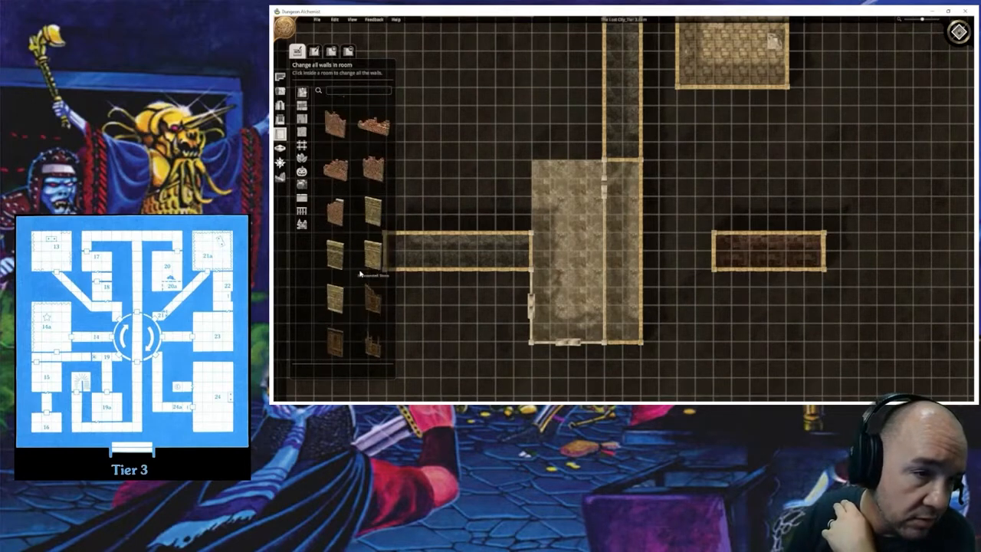
{"action": "scroll", "coordinate": [360, 275], "scroll_direction": "down", "scroll_amount": 5}
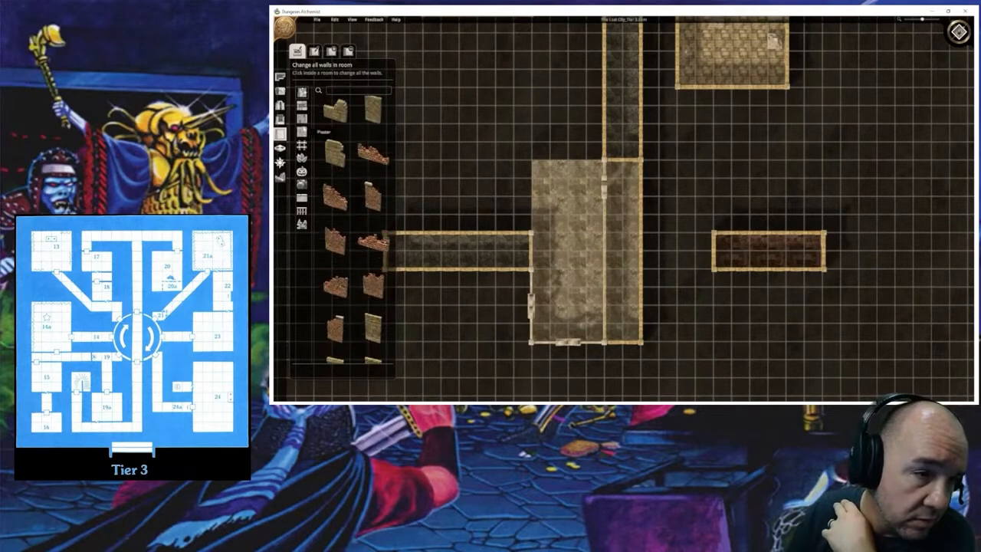
Step: Place the brown curved stone wall object in the new room's northern end, curving from the north end of its east wall toward the west
{"action": "left_click", "coordinate": [281, 91]}
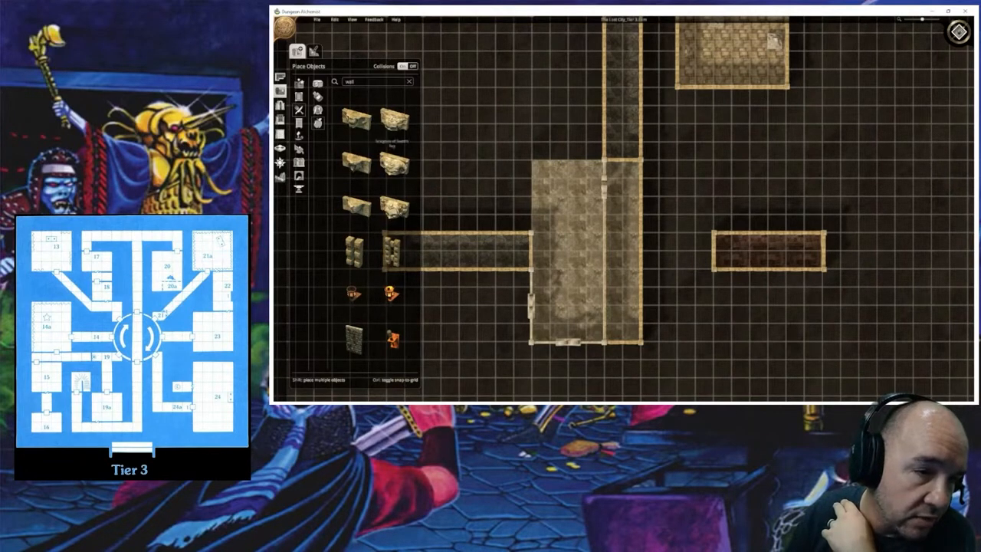
{"action": "scroll", "coordinate": [376, 245], "scroll_direction": "up", "scroll_amount": 5}
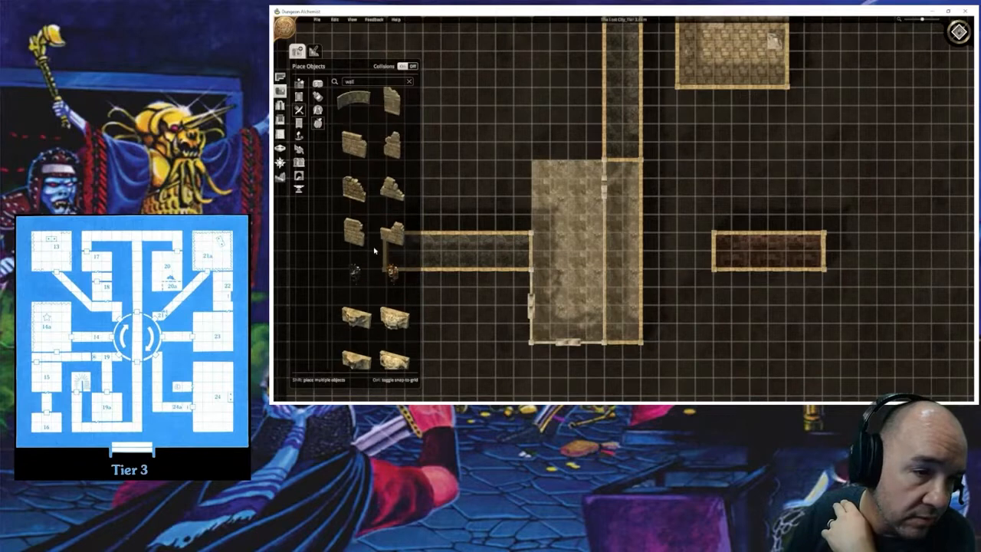
{"action": "scroll", "coordinate": [376, 245], "scroll_direction": "up", "scroll_amount": 4}
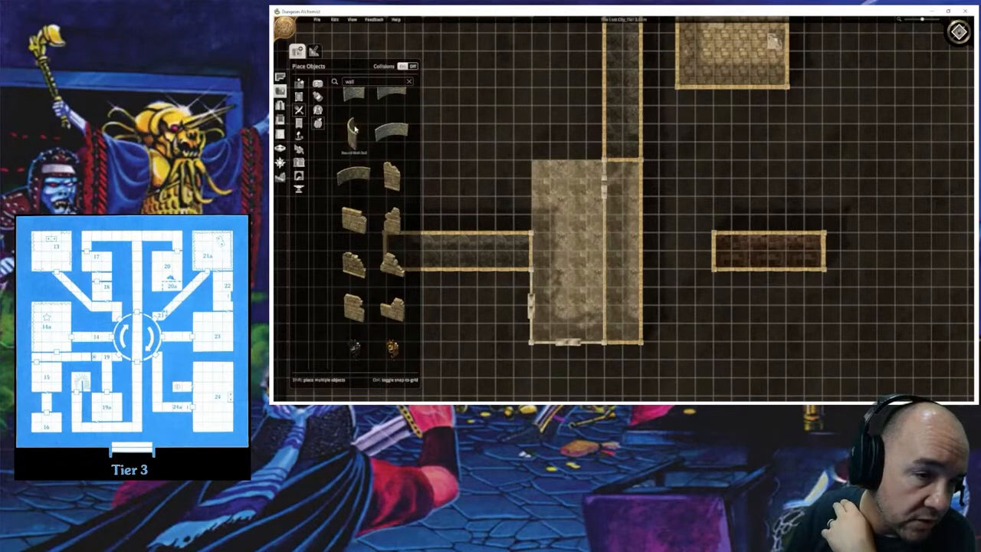
{"action": "scroll", "coordinate": [367, 200], "scroll_direction": "up", "scroll_amount": 1}
{"action": "scroll", "coordinate": [363, 219], "scroll_direction": "up", "scroll_amount": 2}
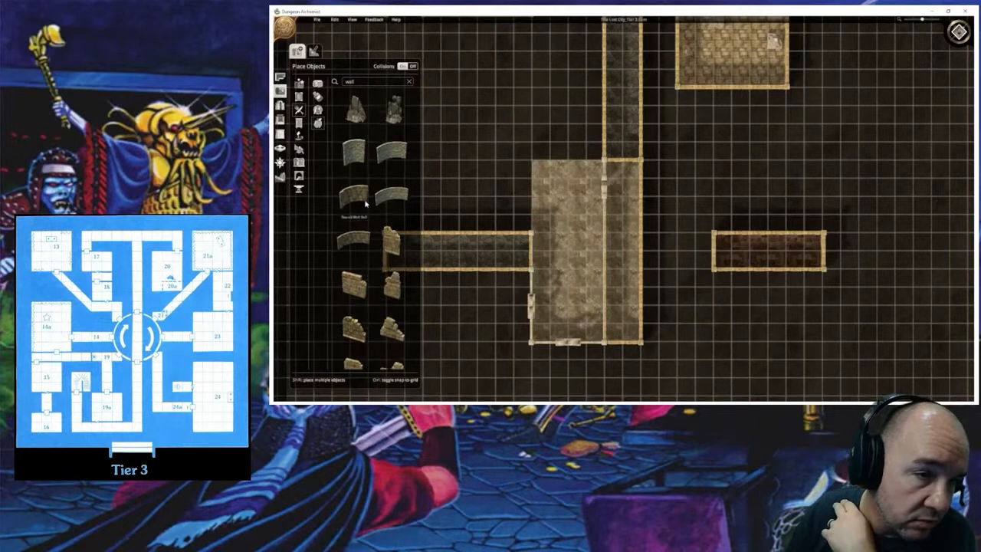
{"action": "left_click", "coordinate": [355, 249]}
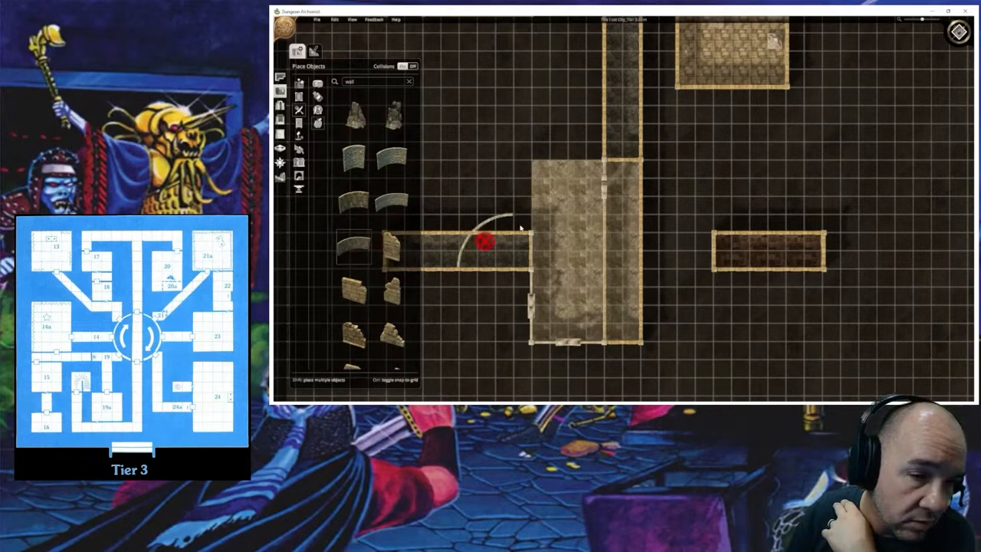
{"action": "left_click", "coordinate": [572, 191]}
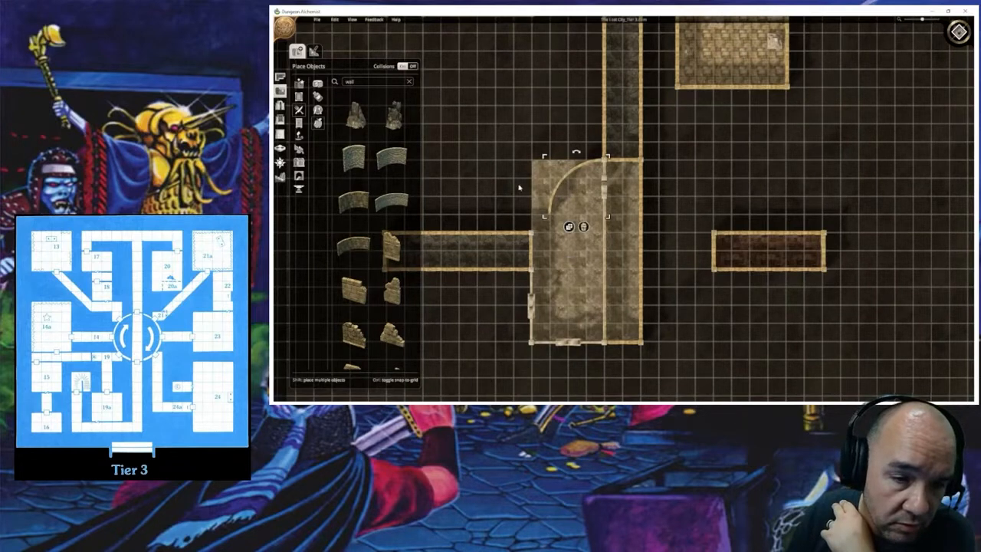
Step: Remove the door from the wall between the new room and the central hallway
{"action": "left_click", "coordinate": [496, 199]}
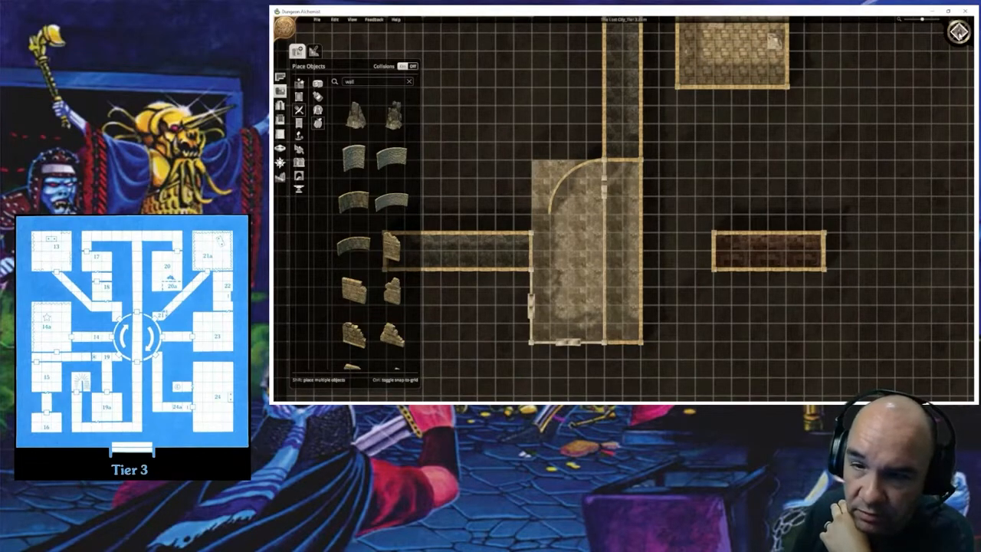
{"action": "left_click", "coordinate": [959, 32]}
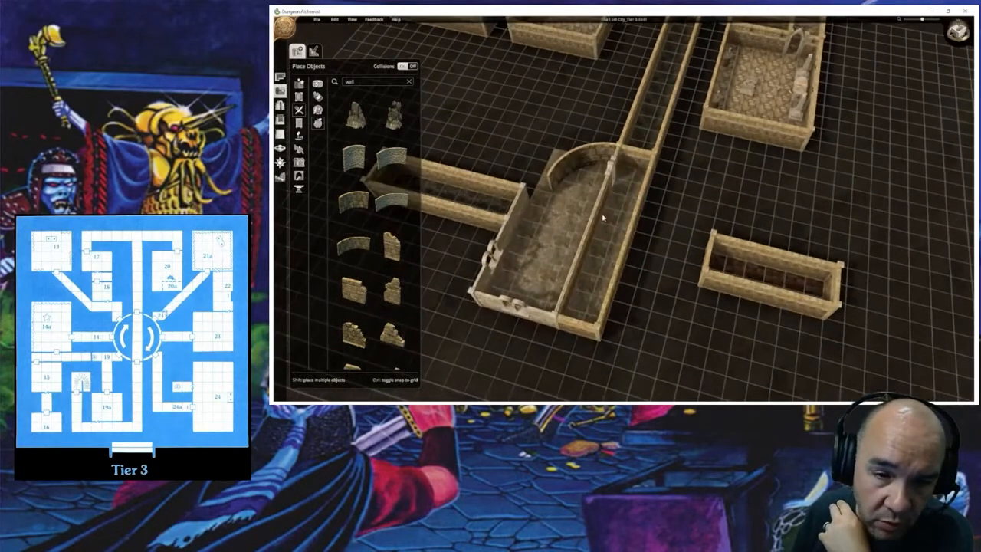
{"action": "left_click", "coordinate": [280, 105]}
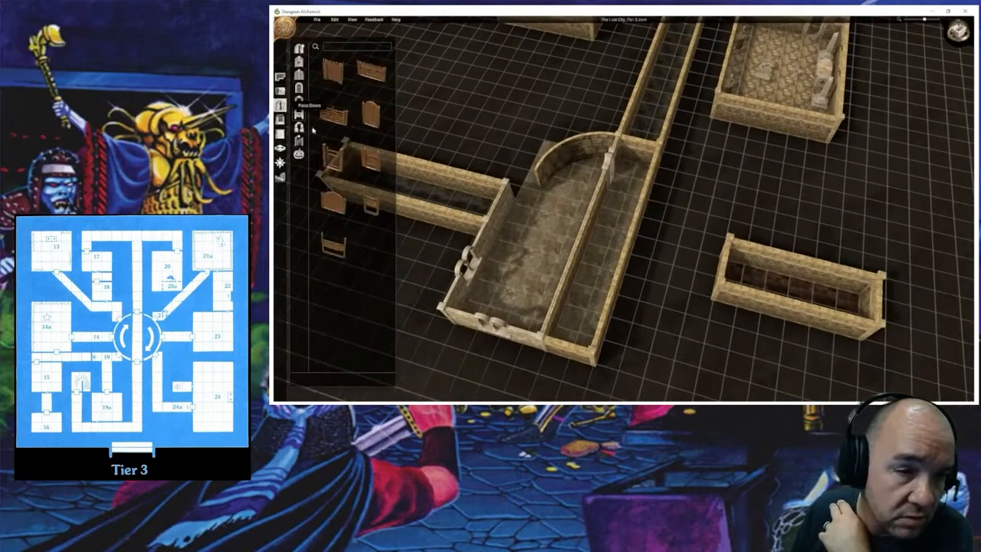
{"action": "left_click", "coordinate": [609, 173]}
{"action": "left_click", "coordinate": [624, 202]}
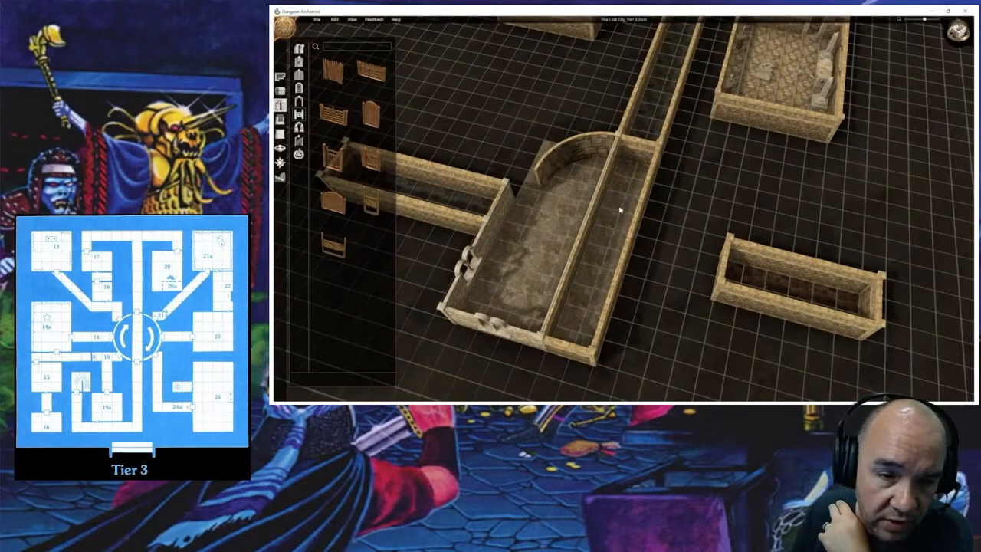
Step: Try rotating the curved stone wall object at the room's northern end
{"action": "middle_click_drag", "start_coordinate": [610, 210], "coordinate": [651, 206]}
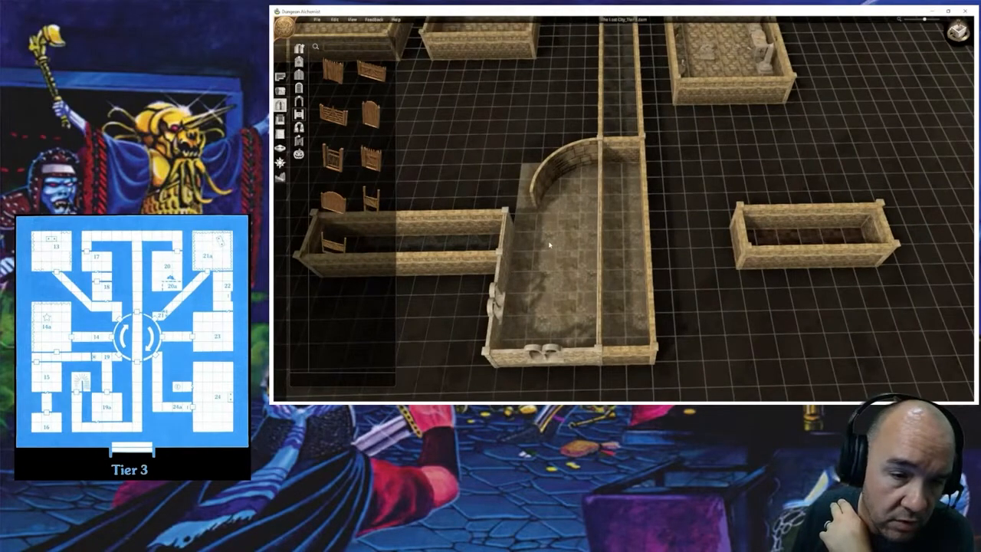
{"action": "mouse_move", "coordinate": [544, 220]}
{"action": "middle_mouse_down"}
{"action": "mouse_move", "coordinate": [543, 284]}
{"action": "mouse_move", "coordinate": [545, 207]}
{"action": "middle_mouse_up"}
{"action": "left_click", "coordinate": [541, 211]}
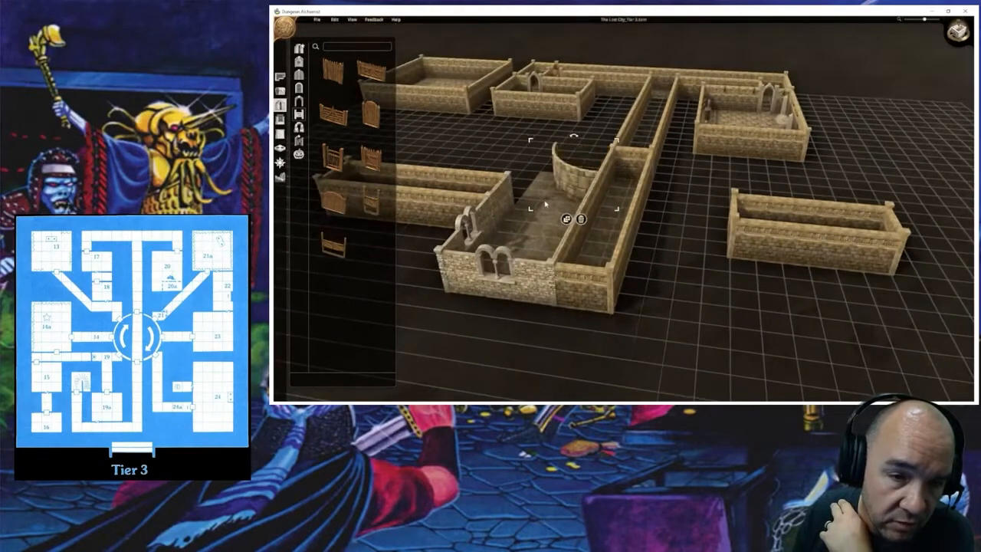
{"action": "key", "text": "r"}
{"action": "left_click", "coordinate": [545, 208]}
{"action": "scroll", "coordinate": [541, 232], "scroll_direction": "up", "scroll_amount": 5}
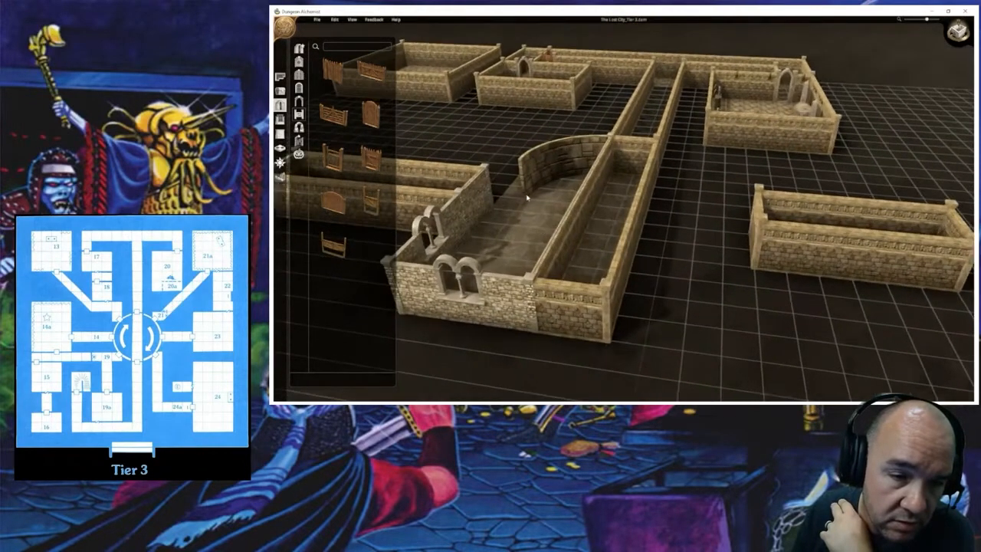
Step: Try enlarging and repositioning the curved stone wall object, then undo the change
{"action": "left_click", "coordinate": [557, 221]}
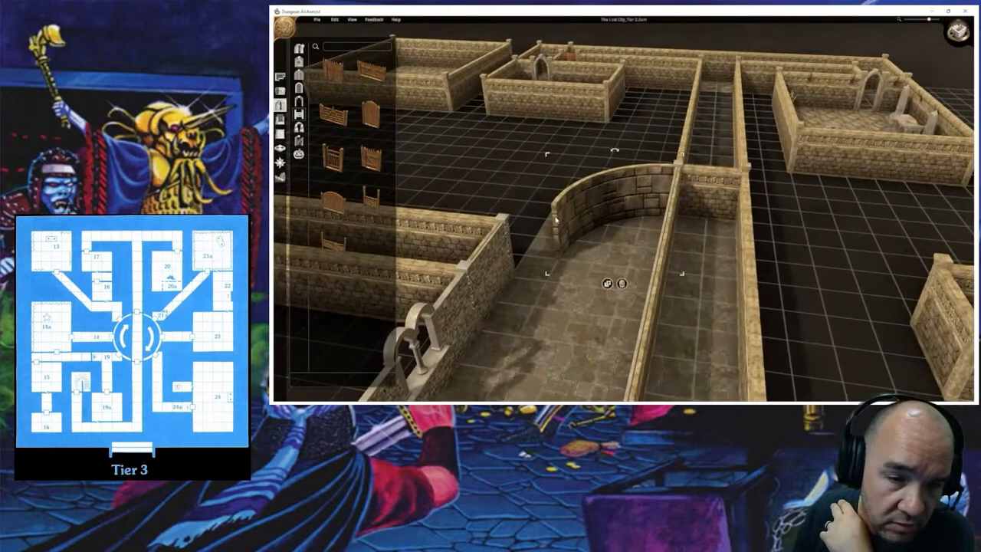
{"action": "left_click_drag", "start_coordinate": [547, 274], "coordinate": [535, 281]}
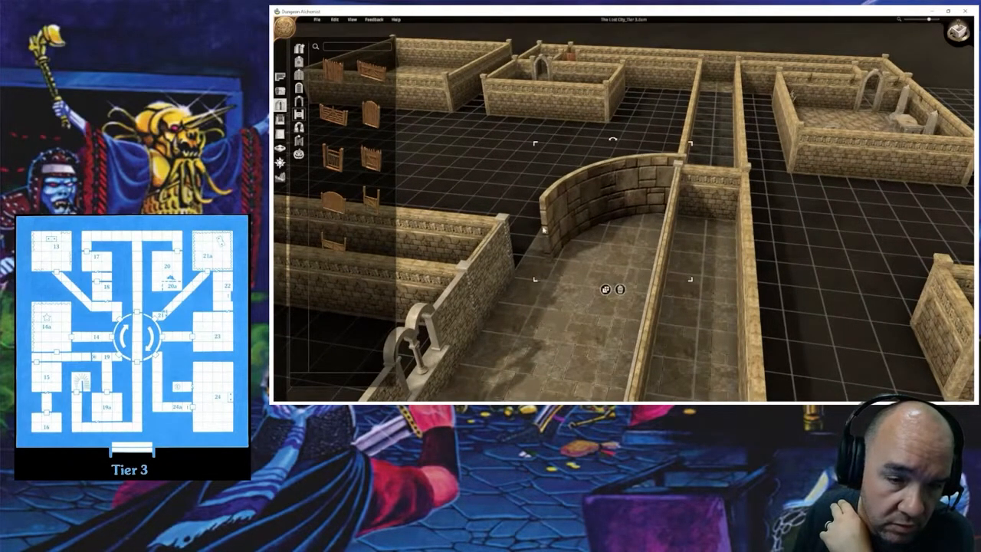
{"action": "middle_click_drag", "start_coordinate": [575, 236], "coordinate": [597, 330]}
{"action": "left_click_drag", "start_coordinate": [609, 226], "coordinate": [590, 240]}
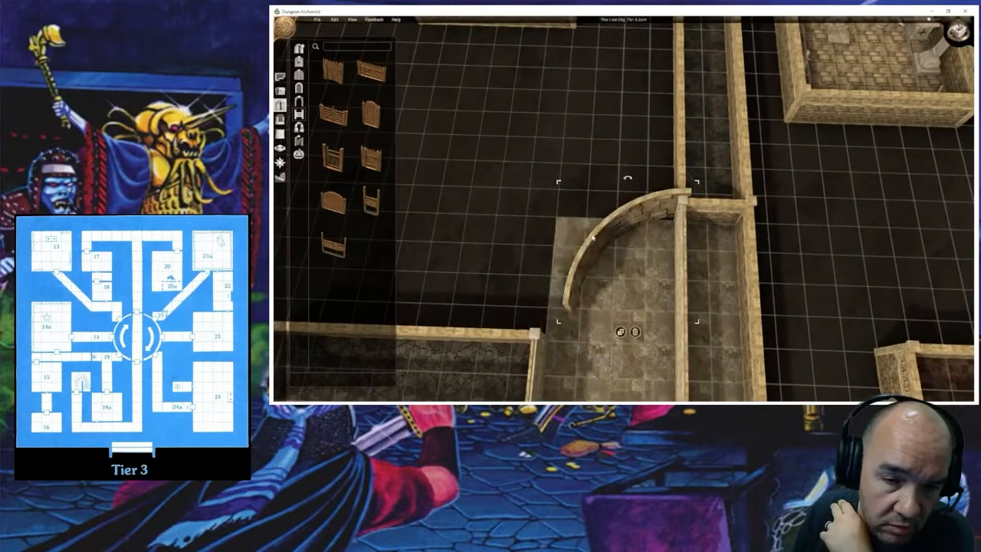
{"action": "key", "text": "Escape"}
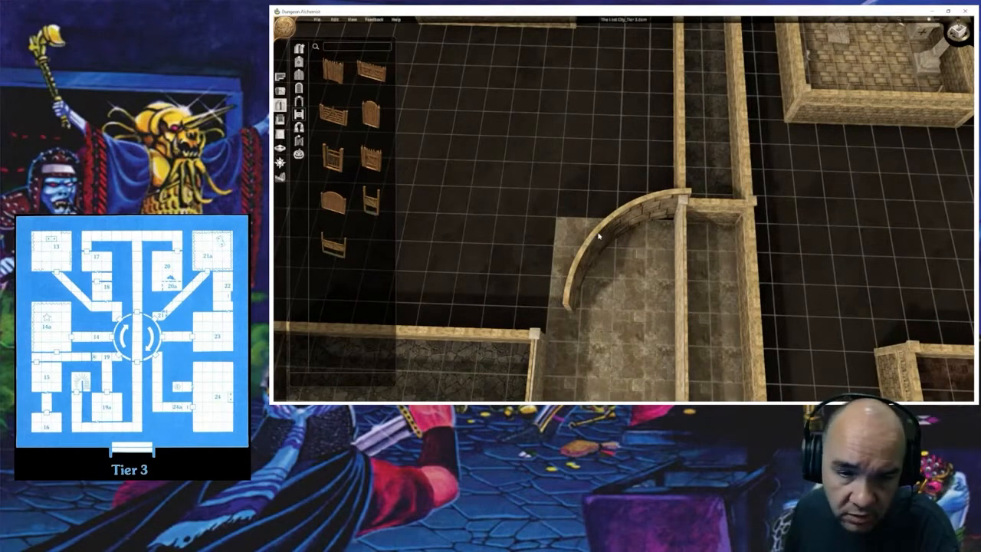
{"action": "scroll", "coordinate": [598, 236], "scroll_direction": "down", "scroll_amount": 1, "text": "ctrl"}
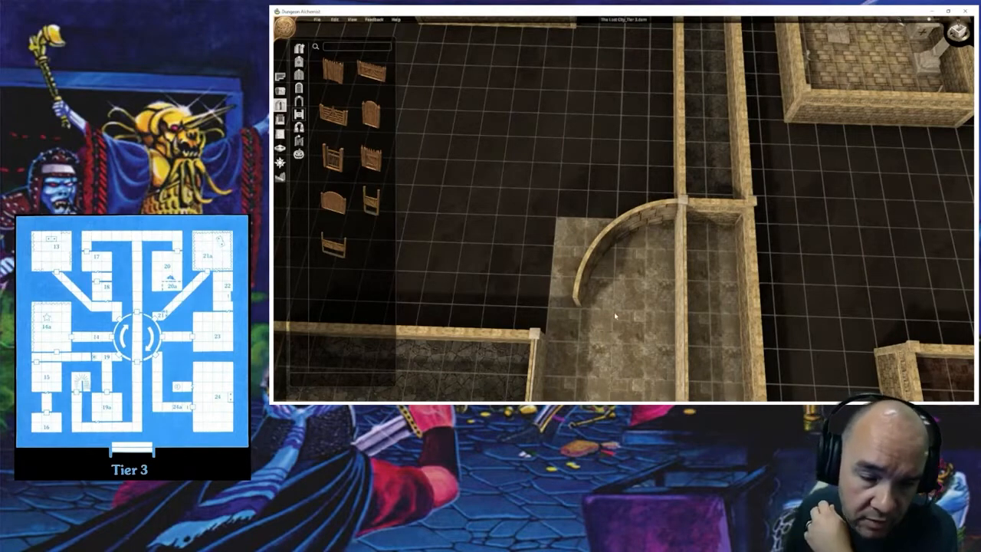
Step: Remove the new room's entire west wall, including the arched window section and the part closing off the western hallway
{"action": "middle_click_drag", "start_coordinate": [615, 315], "coordinate": [657, 241]}
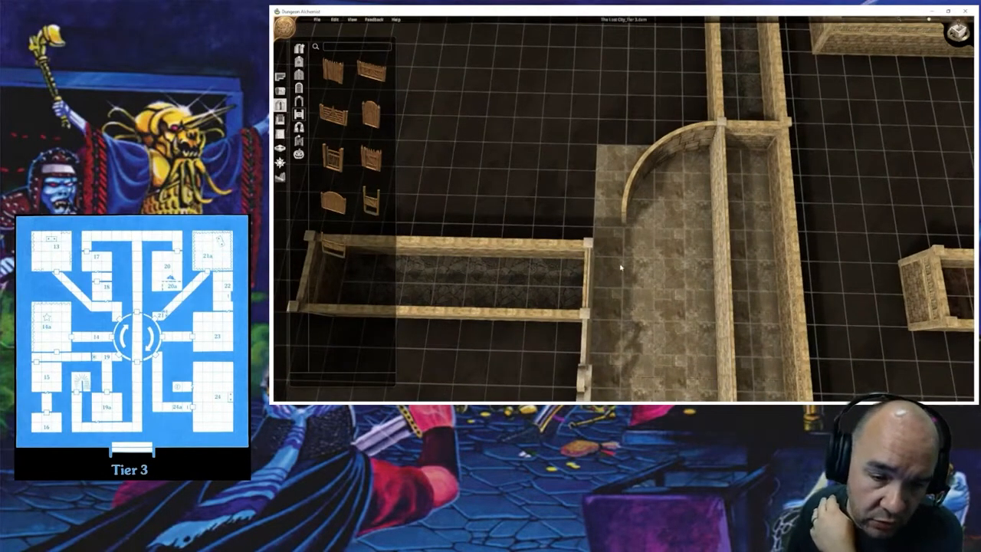
{"action": "middle_click_drag", "start_coordinate": [632, 303], "coordinate": [592, 248]}
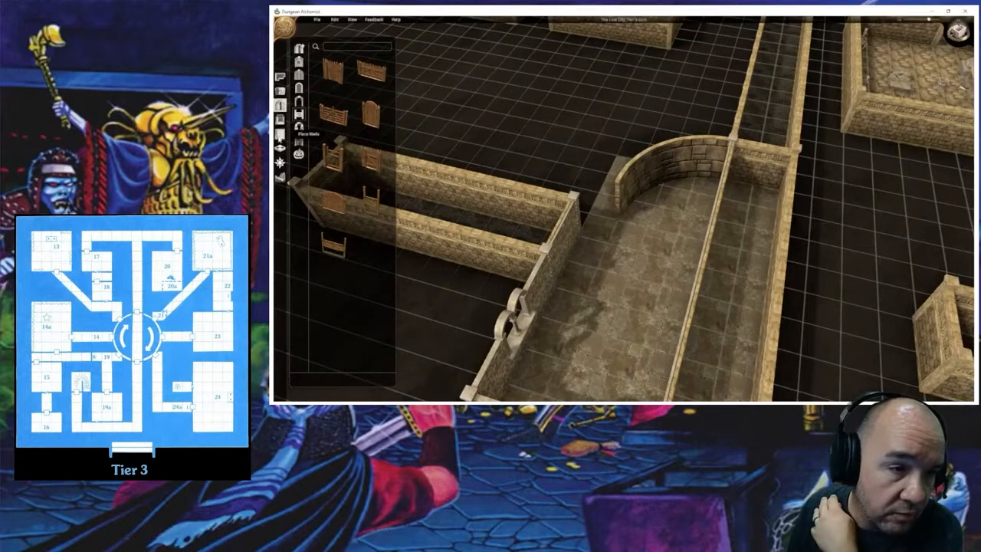
{"action": "left_click", "coordinate": [279, 135]}
{"action": "left_click", "coordinate": [348, 51]}
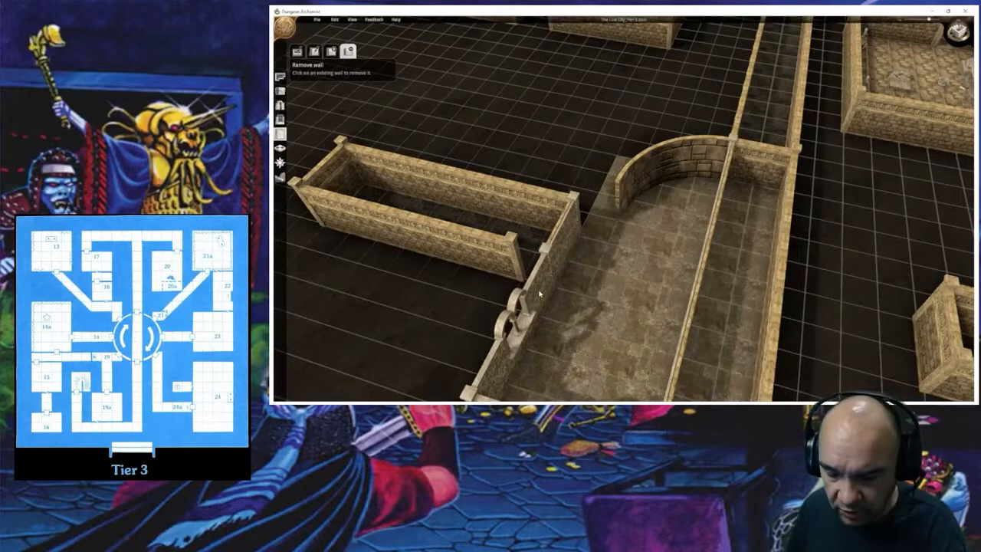
{"action": "middle_click_drag", "start_coordinate": [571, 289], "coordinate": [493, 282]}
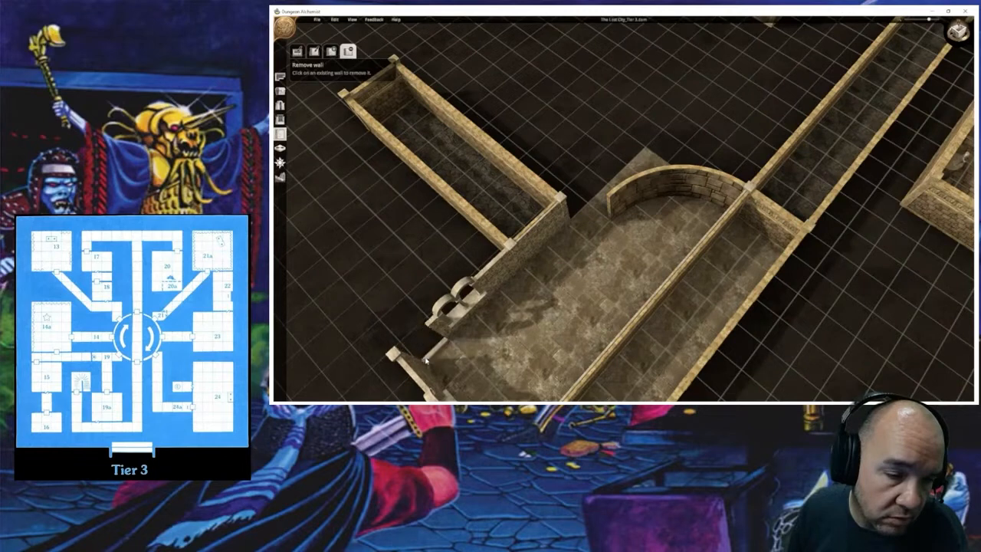
{"action": "left_click", "coordinate": [457, 338]}
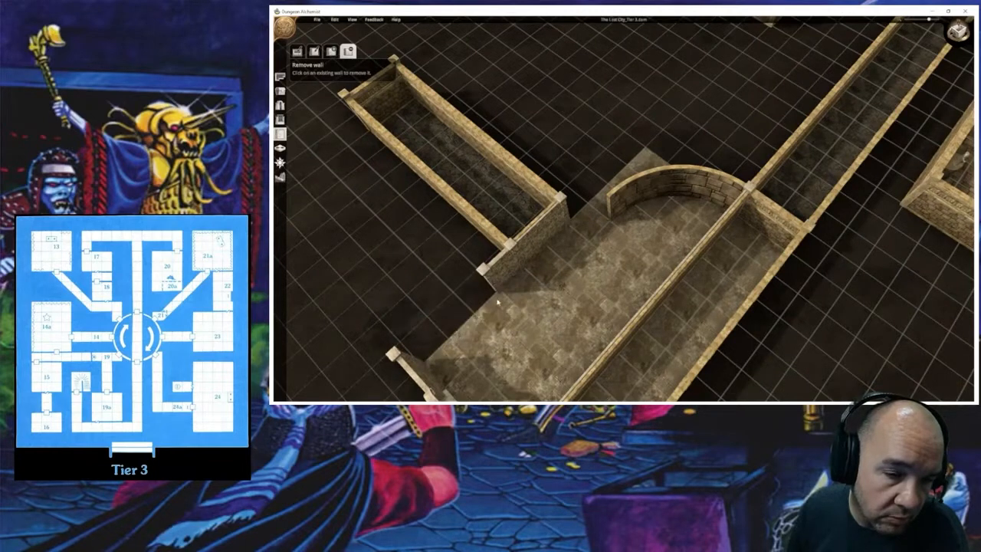
{"action": "left_click", "coordinate": [534, 267]}
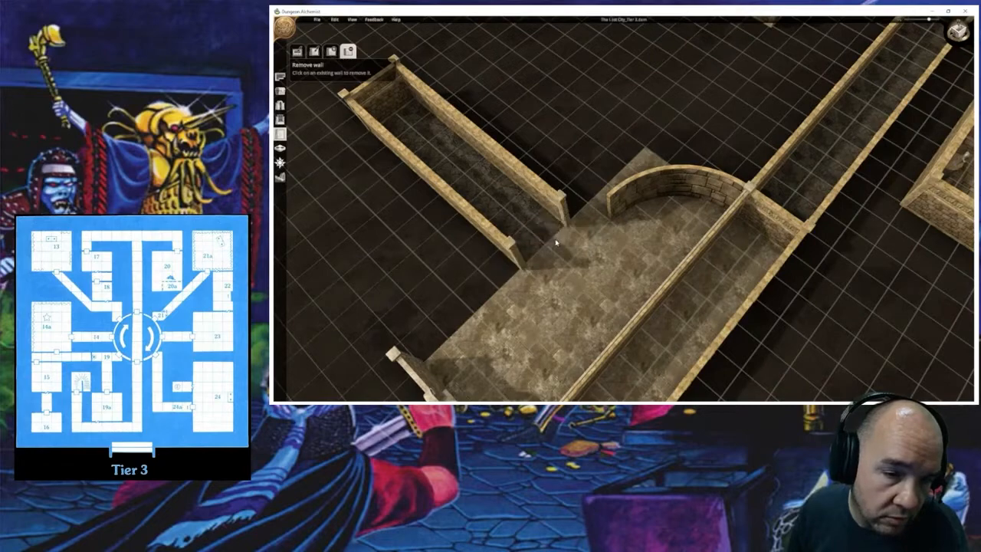
{"action": "left_click", "coordinate": [557, 230]}
Step: Remove the new room's south wall together with its arched window
{"action": "middle_click_drag", "start_coordinate": [531, 347], "coordinate": [636, 320]}
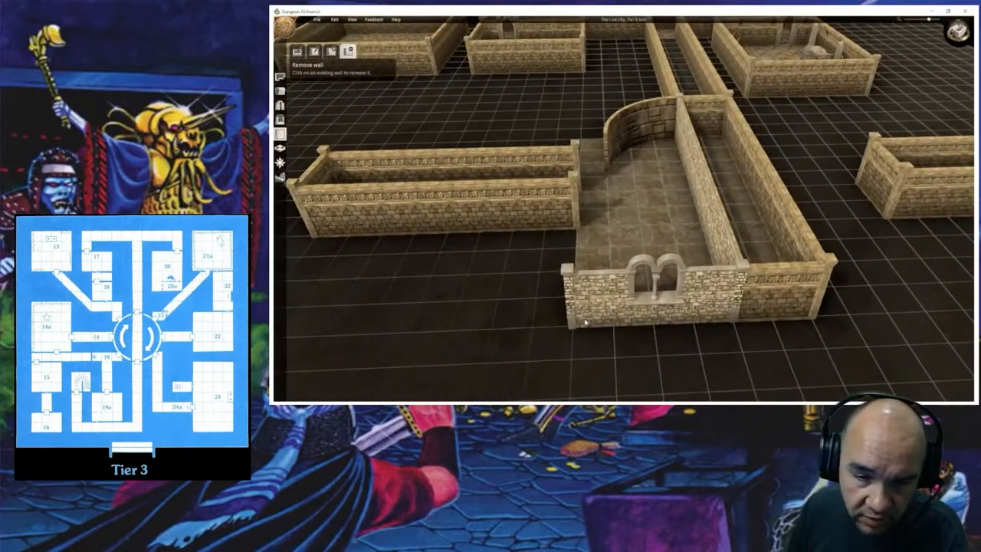
{"action": "left_click", "coordinate": [634, 322]}
{"action": "left_click", "coordinate": [712, 308]}
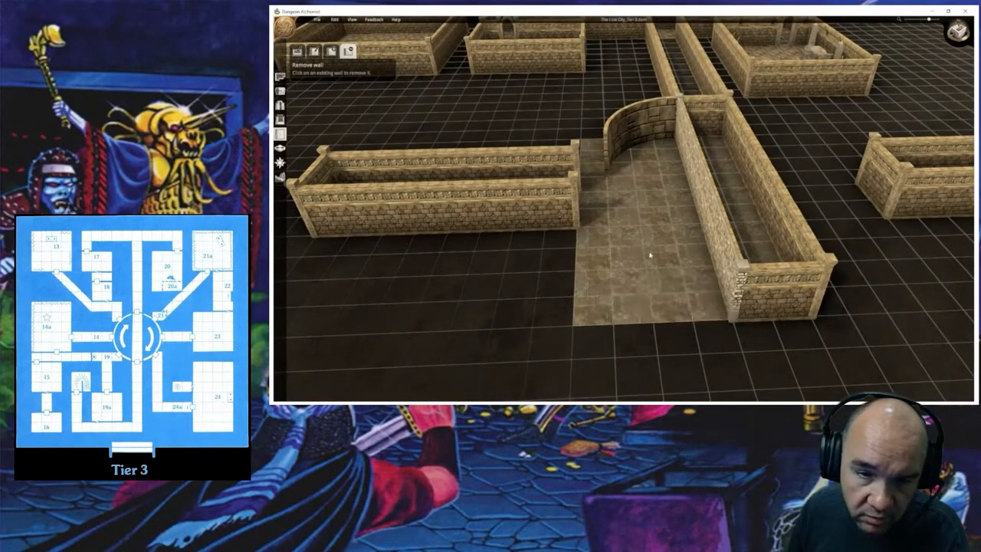
Step: Draw a Castle hallway section one tile wide and two tiles long at the western hallway's east end
{"action": "middle_click_drag", "start_coordinate": [650, 256], "coordinate": [642, 315]}
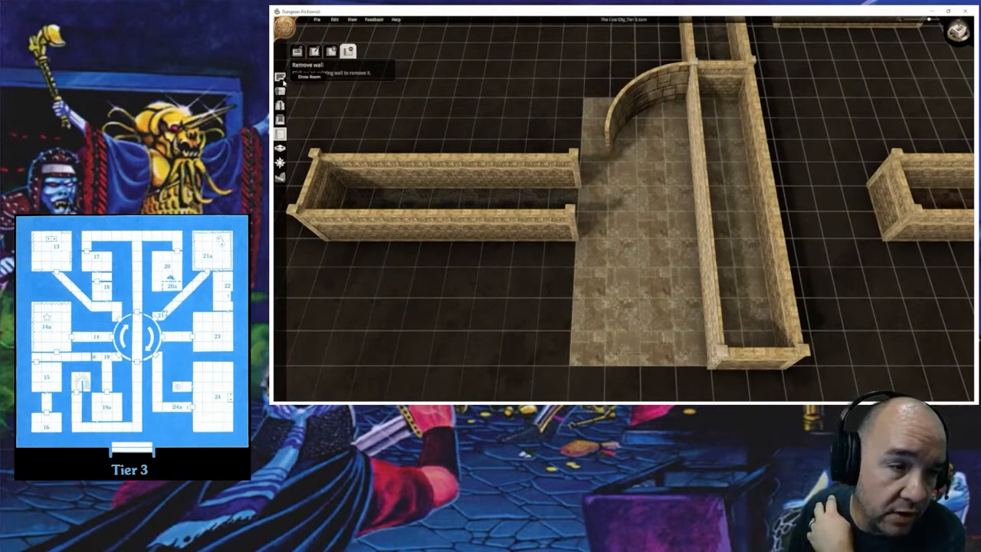
{"action": "left_click", "coordinate": [279, 77]}
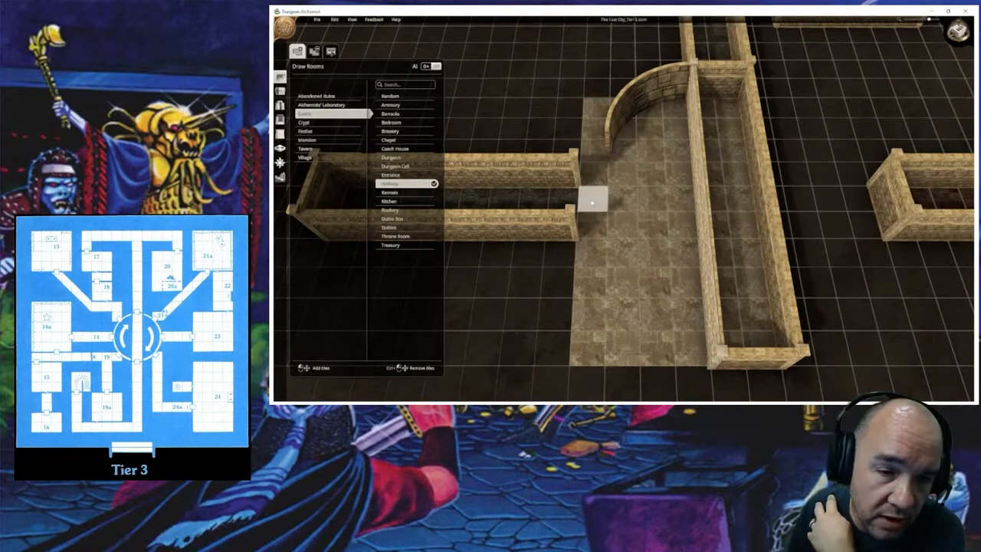
{"action": "left_click_drag", "start_coordinate": [591, 202], "coordinate": [594, 220]}
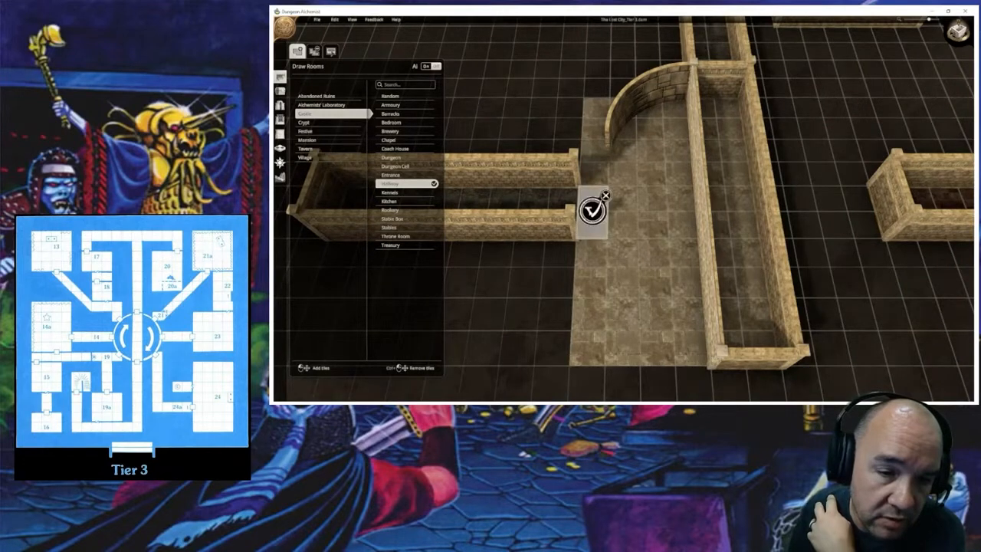
{"action": "left_click", "coordinate": [592, 210]}
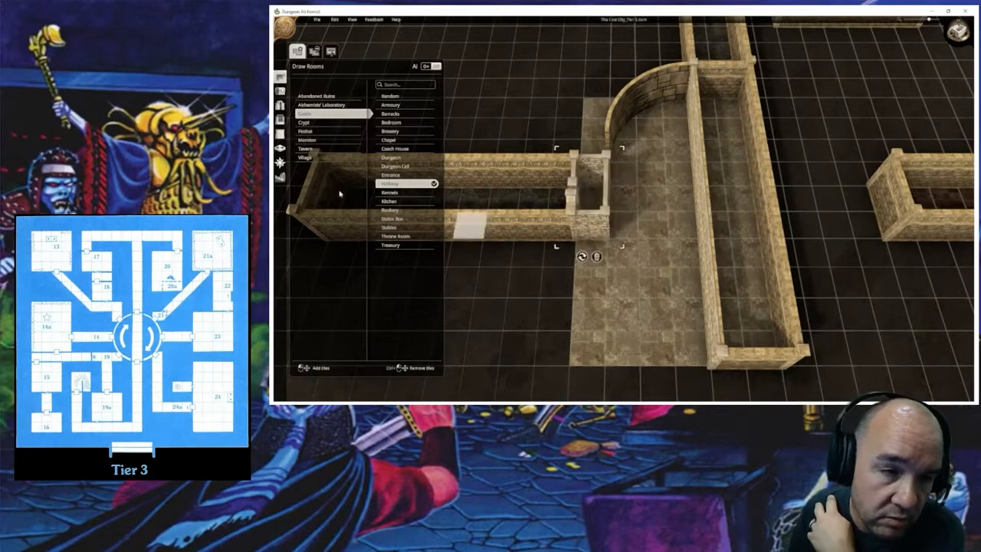
Step: Remove both wall pieces separating the western hallway from its new end section
{"action": "left_click", "coordinate": [280, 133]}
{"action": "left_click", "coordinate": [348, 51]}
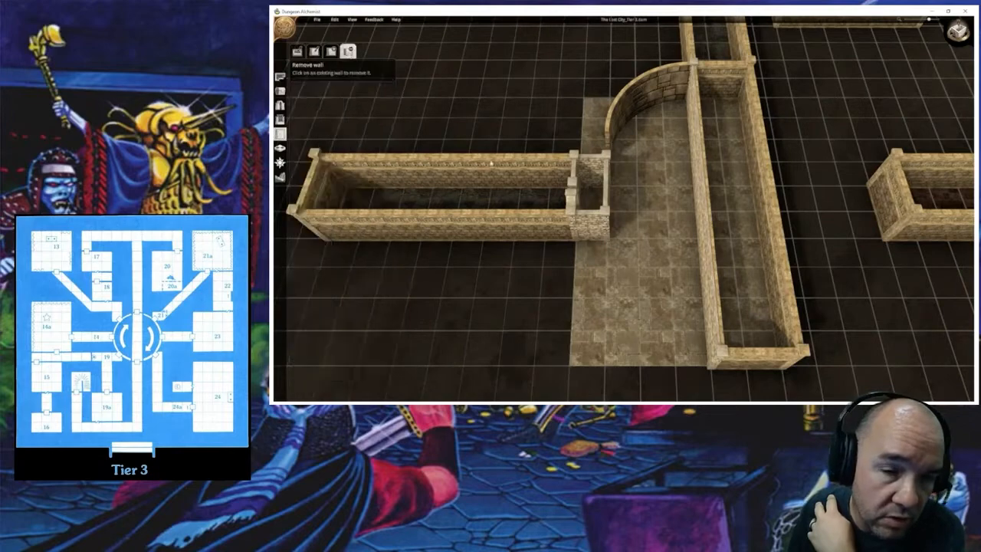
{"action": "middle_click_drag", "start_coordinate": [589, 182], "coordinate": [576, 212]}
{"action": "left_click", "coordinate": [575, 206]}
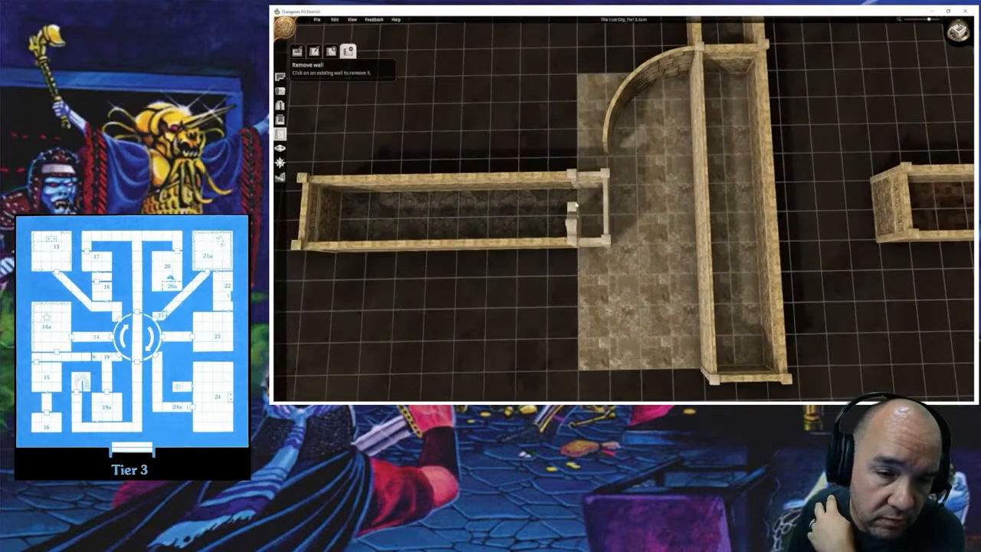
{"action": "left_click", "coordinate": [574, 218]}
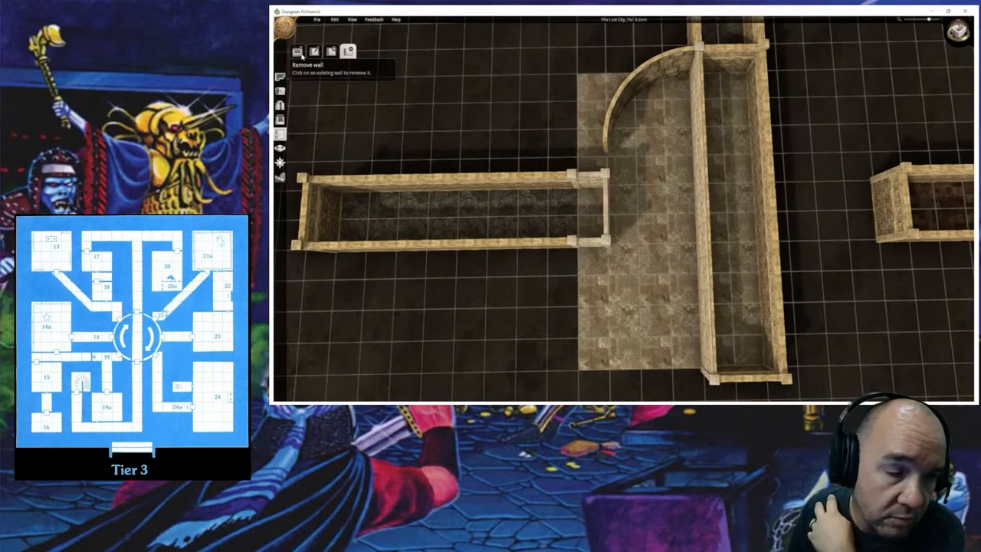
Step: Pick a stone wall style and try it on the east end wall of the extended western hallway
{"action": "left_click", "coordinate": [315, 52]}
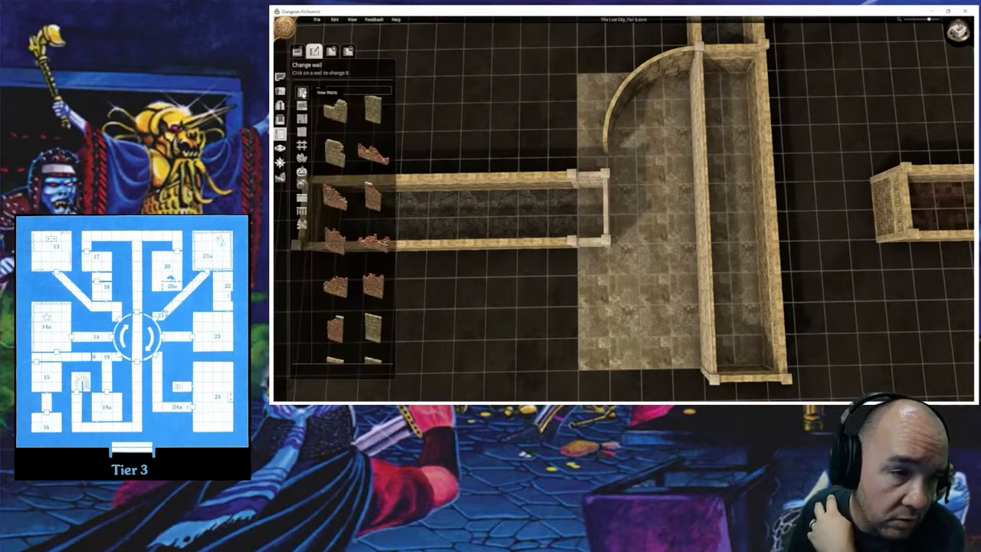
{"action": "scroll", "coordinate": [363, 219], "scroll_direction": "down", "scroll_amount": 3}
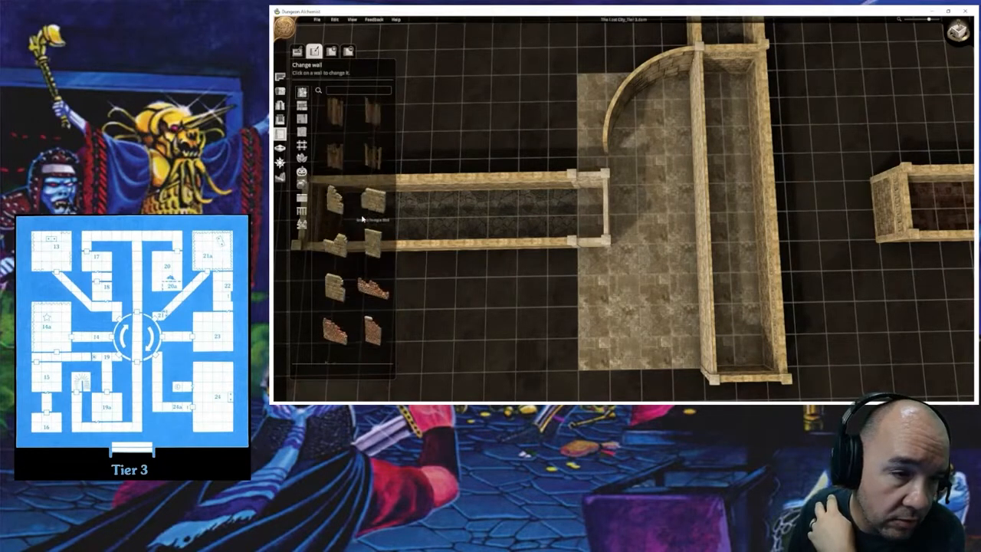
{"action": "scroll", "coordinate": [363, 220], "scroll_direction": "up", "scroll_amount": 2}
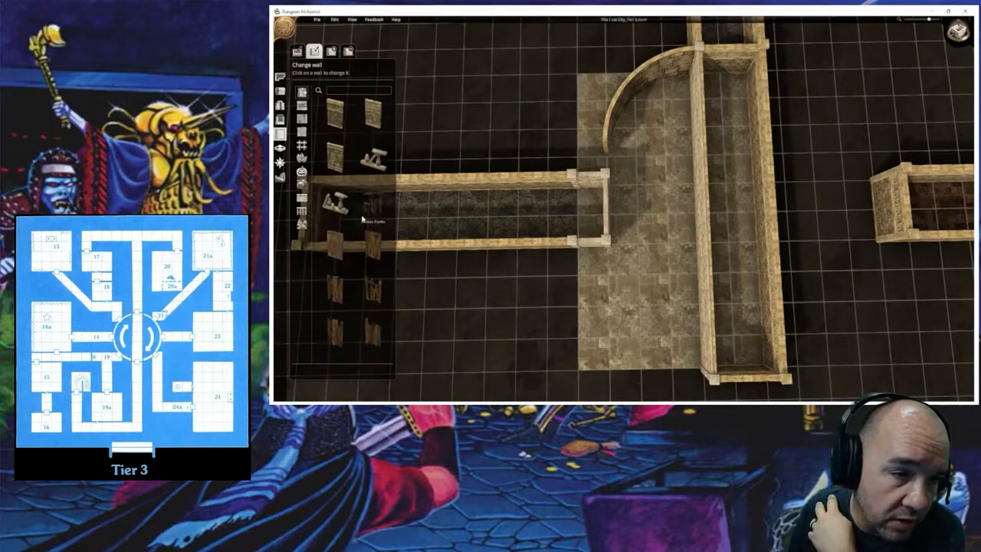
{"action": "left_click", "coordinate": [336, 116]}
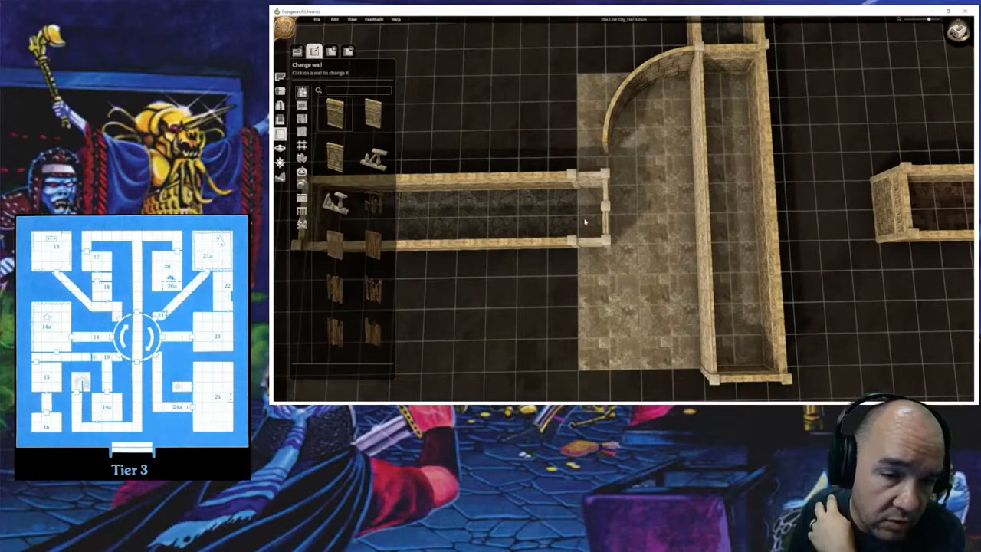
{"action": "middle_click_drag", "start_coordinate": [585, 223], "coordinate": [701, 193]}
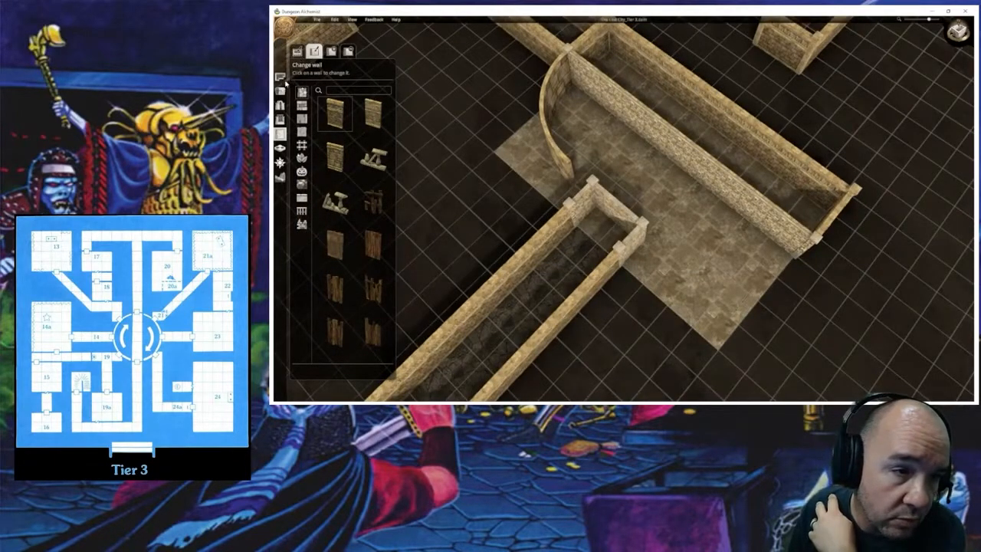
{"action": "left_click", "coordinate": [298, 52]}
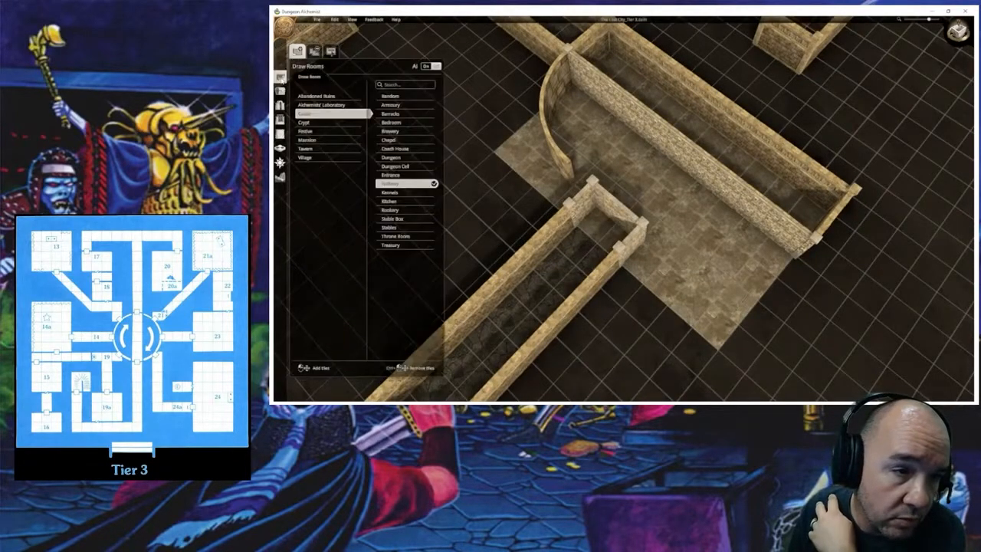
{"action": "left_click", "coordinate": [331, 52]}
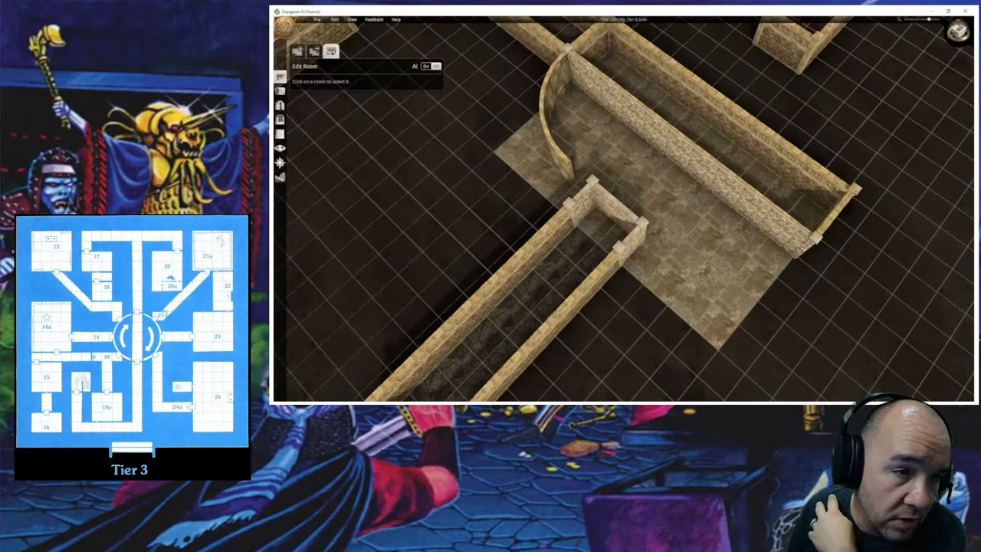
{"action": "left_click", "coordinate": [298, 52]}
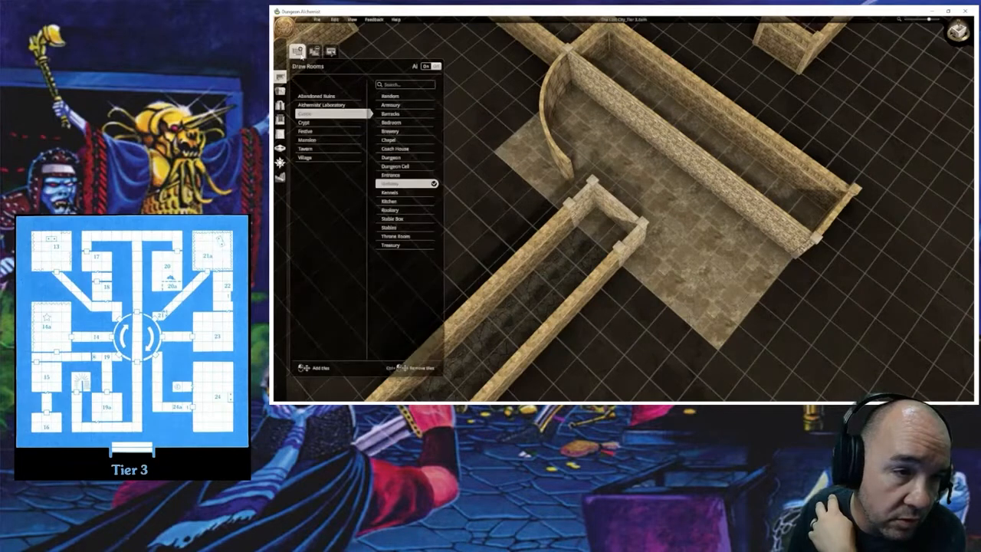
{"action": "left_click", "coordinate": [332, 52]}
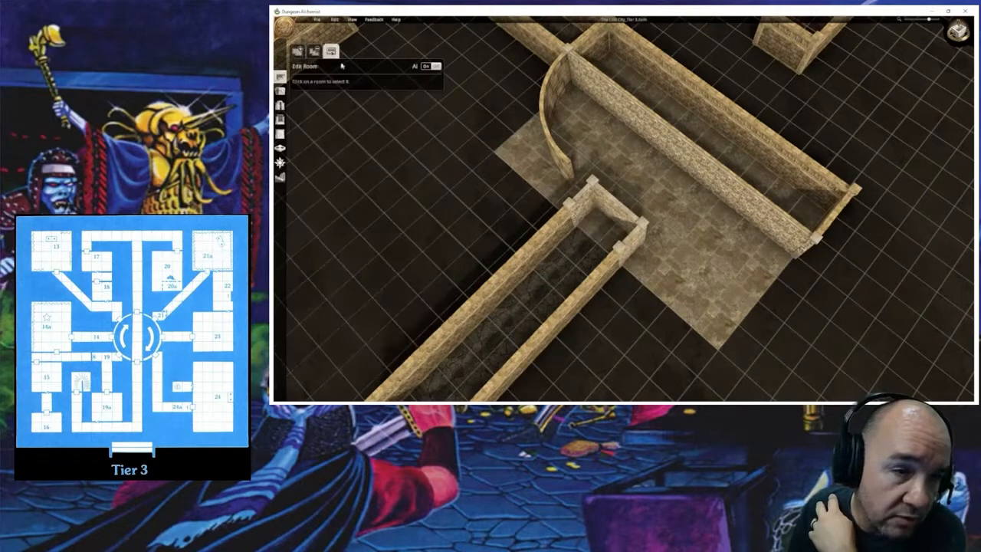
{"action": "left_click", "coordinate": [297, 52]}
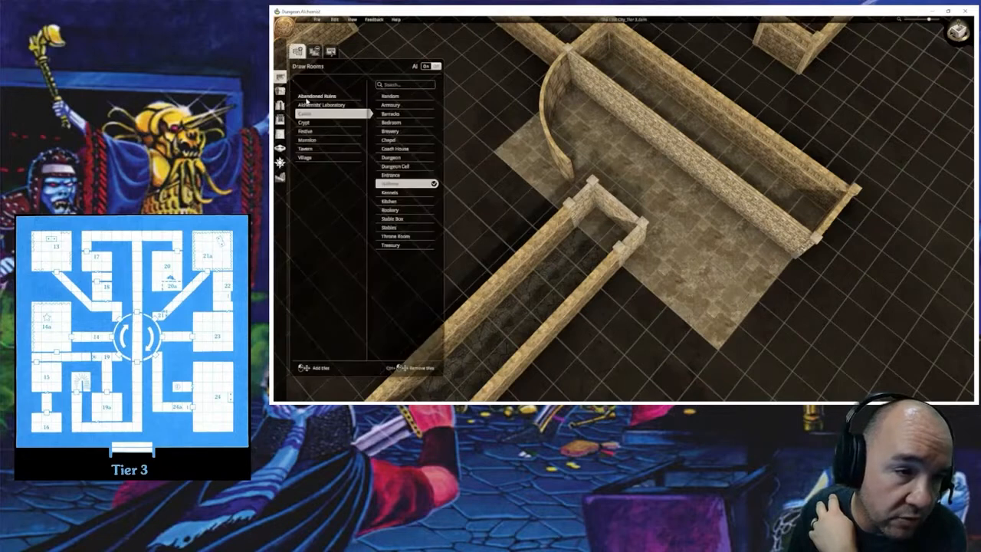
{"action": "left_click", "coordinate": [281, 78]}
{"action": "left_click", "coordinate": [281, 78]}
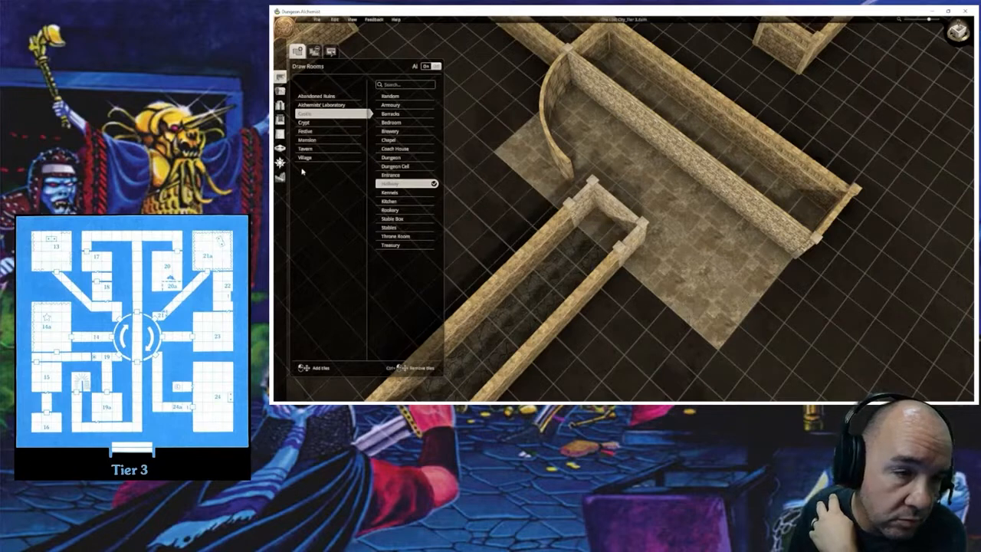
Step: Apply the selected stone wall style to all walls of the room section at the western hallway's east end
{"action": "left_click", "coordinate": [280, 133]}
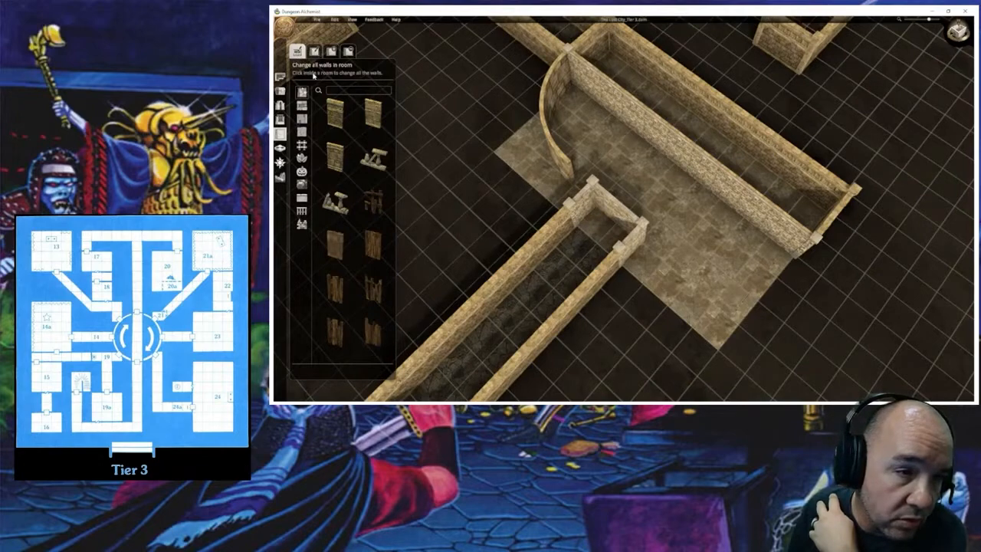
{"action": "left_click", "coordinate": [599, 231]}
{"action": "middle_click_drag", "start_coordinate": [599, 230], "coordinate": [495, 225]}
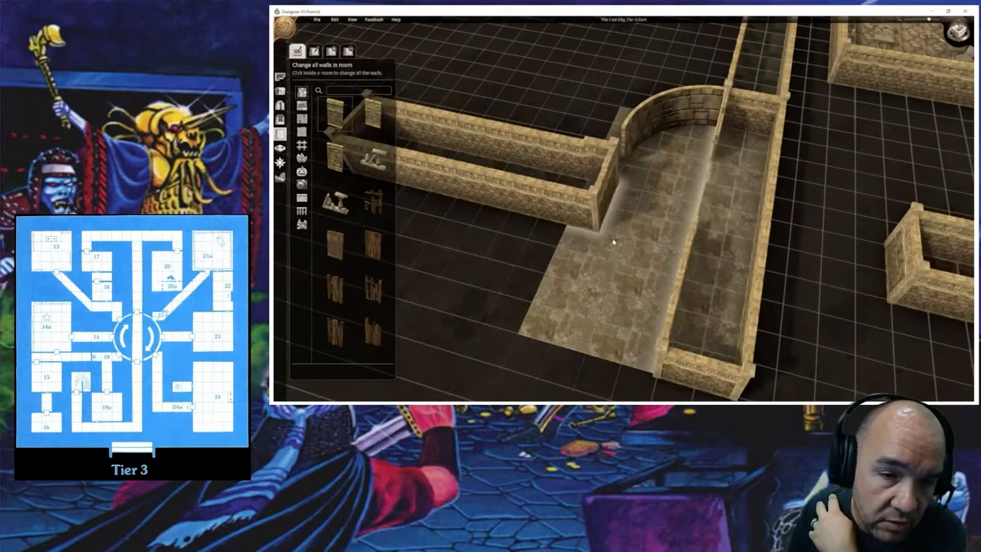
{"action": "middle_click_drag", "start_coordinate": [615, 243], "coordinate": [646, 333]}
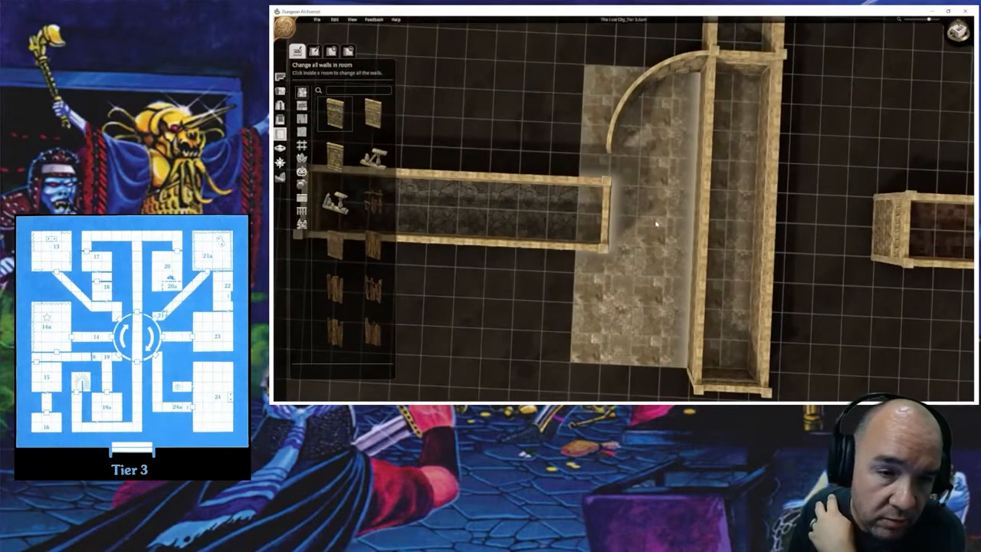
{"action": "middle_click_drag", "start_coordinate": [656, 224], "coordinate": [612, 199]}
{"action": "right_click_drag", "start_coordinate": [670, 217], "coordinate": [629, 192]}
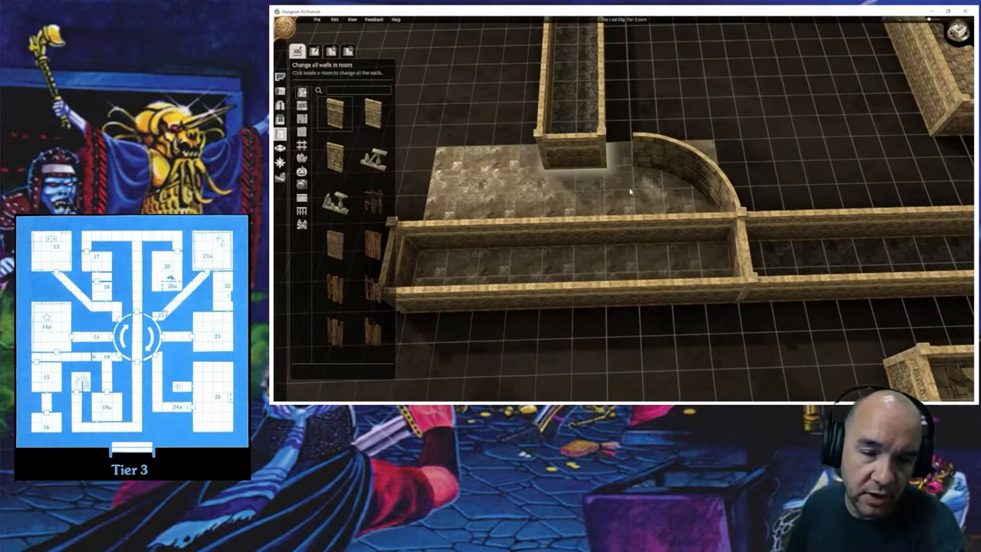
{"action": "middle_click_drag", "start_coordinate": [624, 188], "coordinate": [621, 213]}
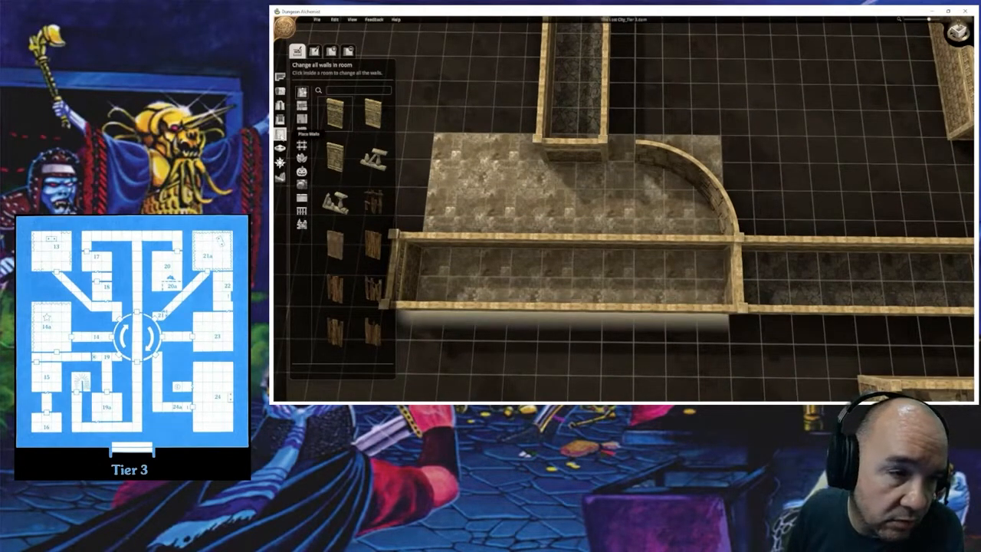
Step: Look through the placeable objects filtered by "wall", and examine the unfiltered object list
{"action": "left_click", "coordinate": [280, 90]}
{"action": "scroll", "coordinate": [375, 259], "scroll_direction": "up", "scroll_amount": 1}
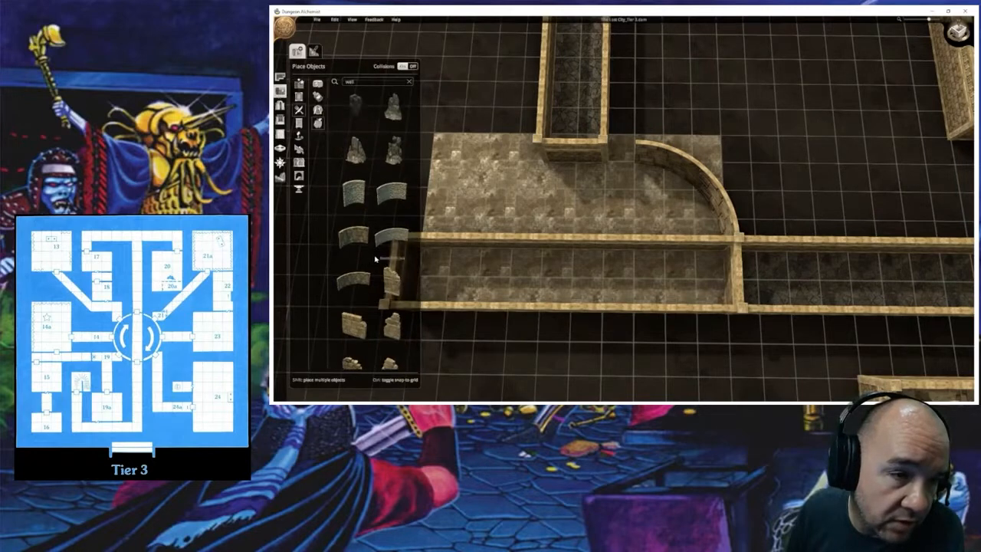
{"action": "scroll", "coordinate": [372, 272], "scroll_direction": "down", "scroll_amount": 1}
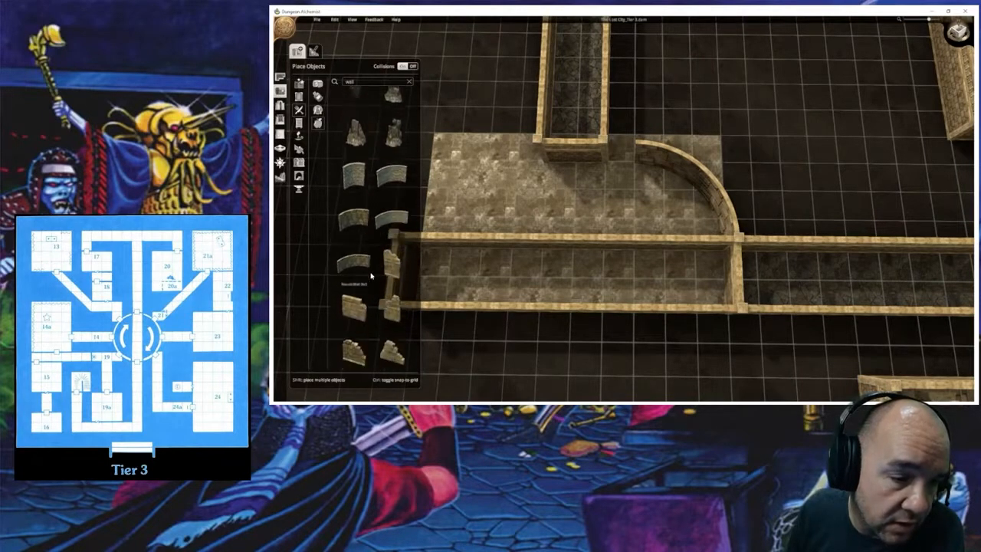
{"action": "scroll", "coordinate": [373, 268], "scroll_direction": "down", "scroll_amount": 2}
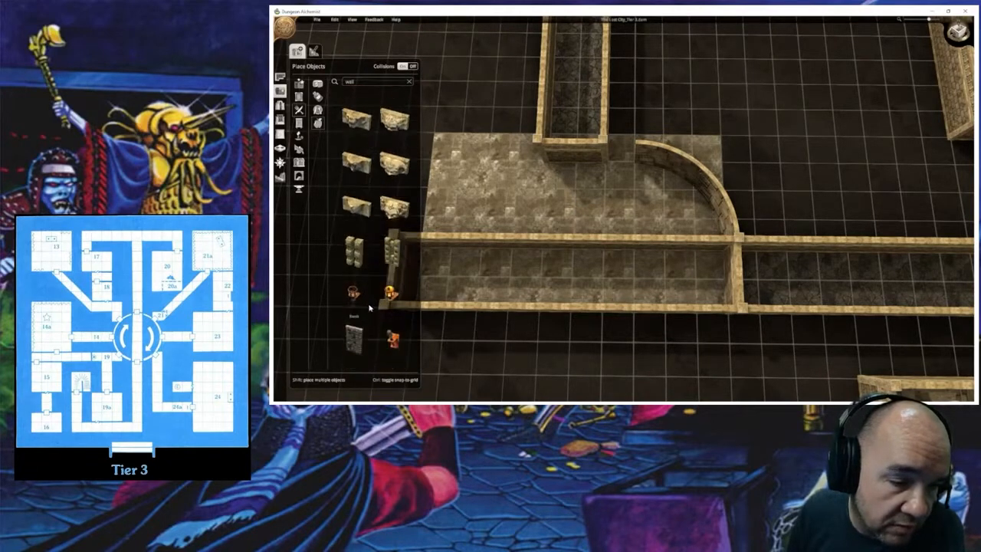
{"action": "scroll", "coordinate": [376, 305], "scroll_direction": "up", "scroll_amount": 2}
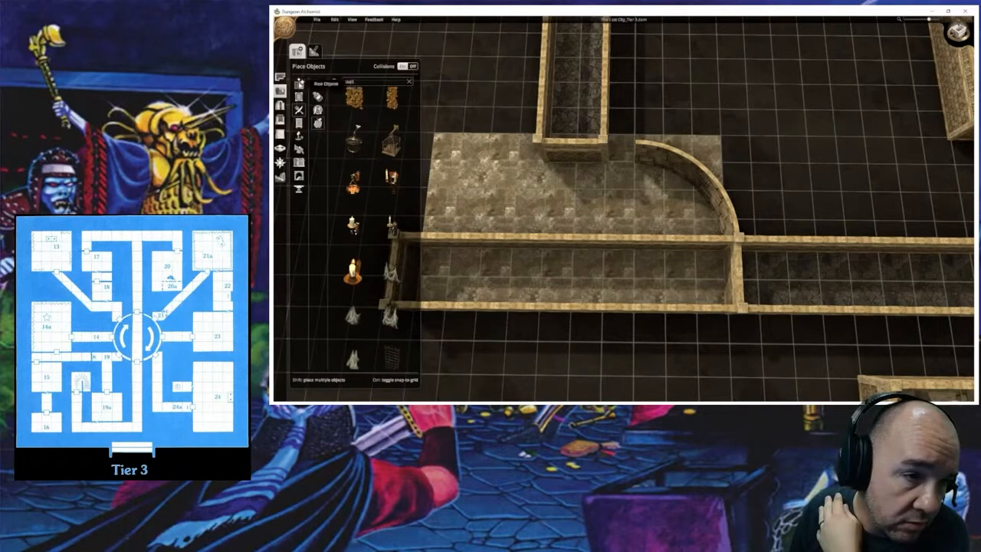
{"action": "left_click", "coordinate": [316, 85]}
{"action": "scroll", "coordinate": [387, 257], "scroll_direction": "down", "scroll_amount": 5}
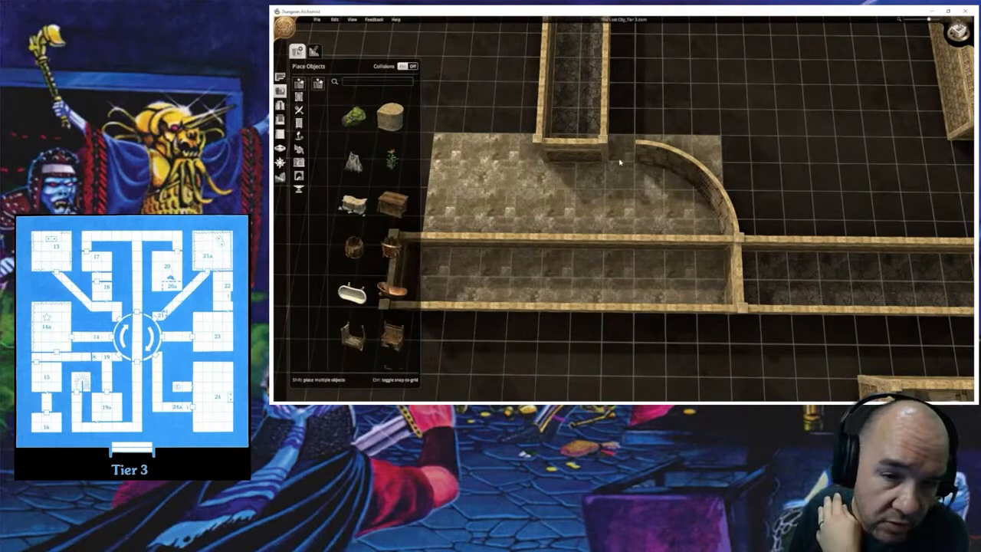
{"action": "scroll", "coordinate": [391, 299], "scroll_direction": "down", "scroll_amount": 4}
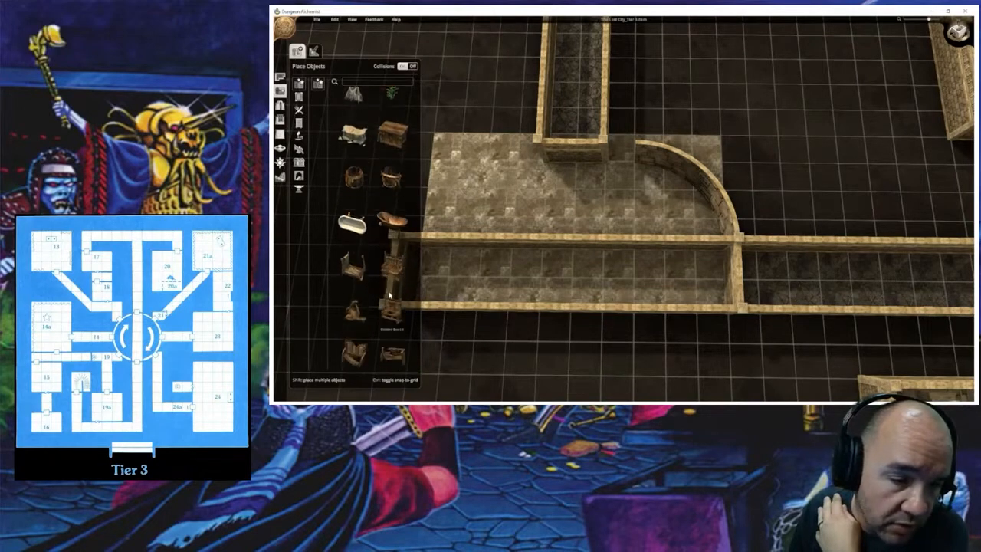
{"action": "scroll", "coordinate": [388, 307], "scroll_direction": "down", "scroll_amount": 5}
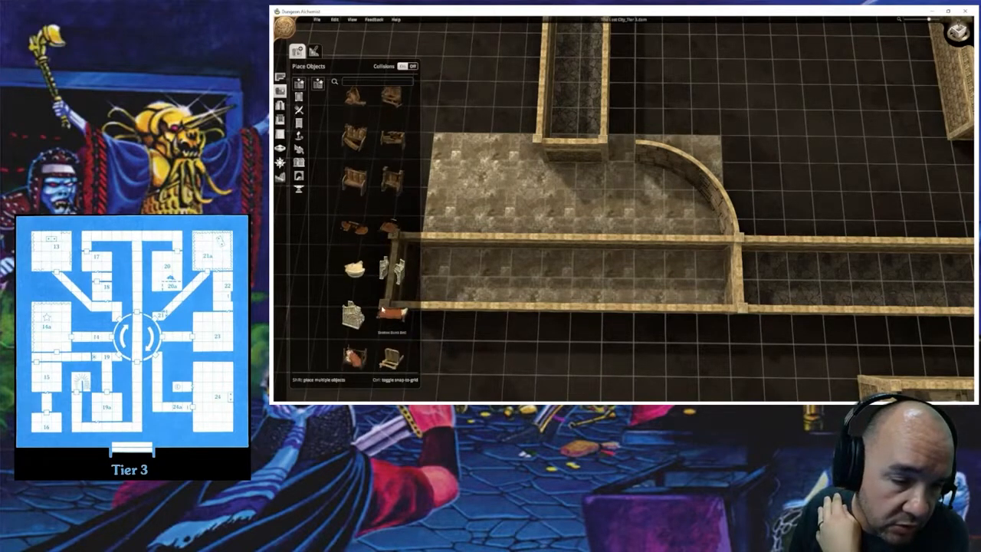
{"action": "scroll", "coordinate": [381, 313], "scroll_direction": "down", "scroll_amount": 3}
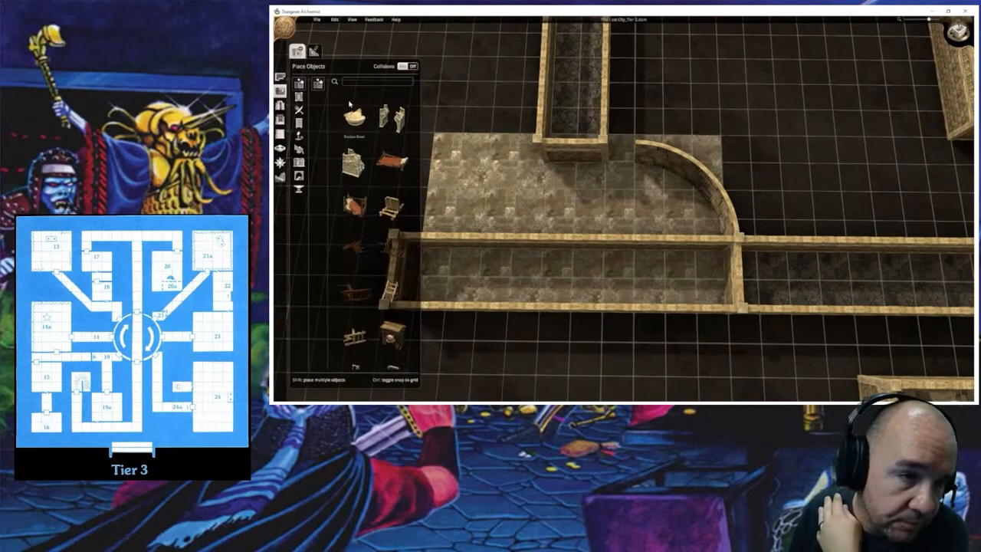
Step: Search the placeable objects for "wall" and examine the curved, ruined and decorative wall pieces on offer
{"action": "left_click", "coordinate": [282, 92]}
{"action": "left_click", "coordinate": [282, 92]}
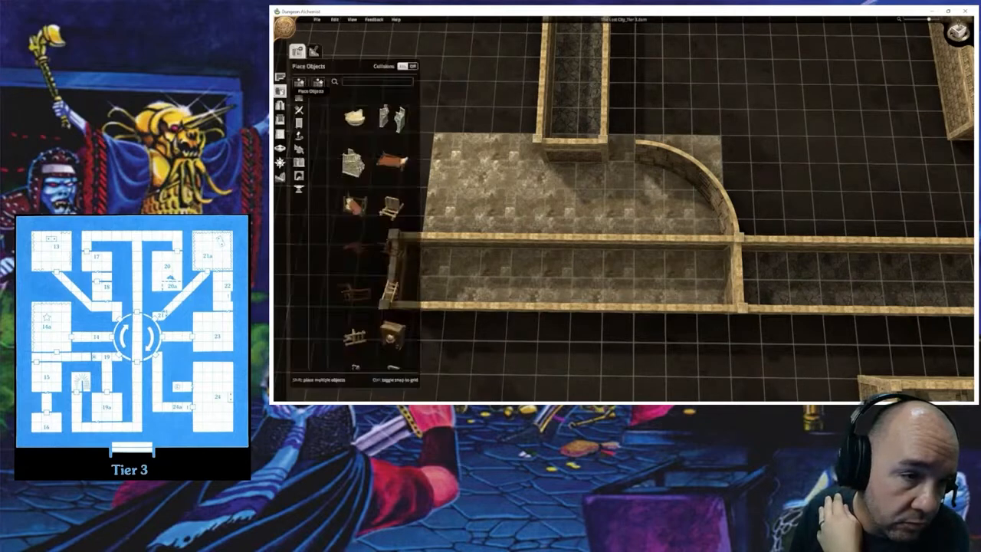
{"action": "type", "text": "wall"}
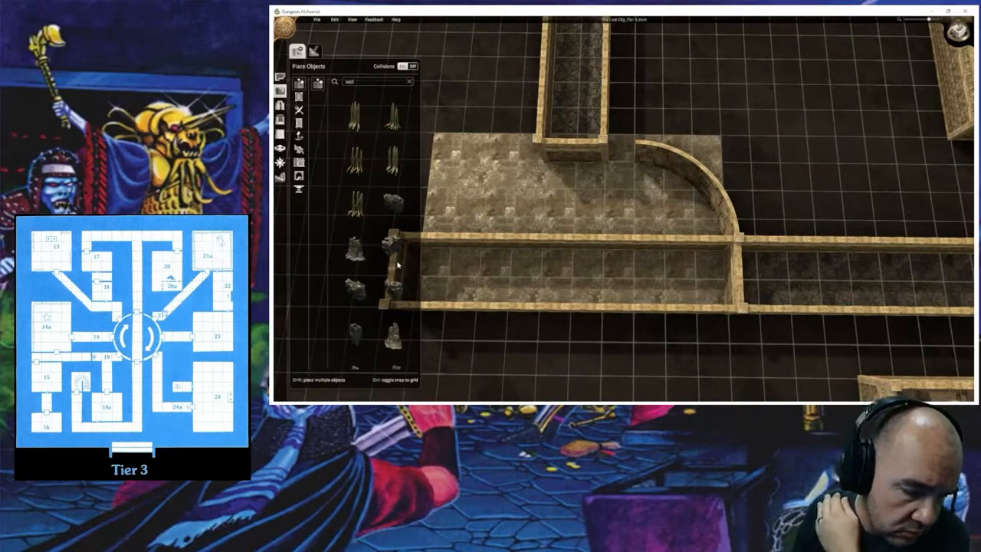
{"action": "scroll", "coordinate": [375, 276], "scroll_direction": "down", "scroll_amount": 5}
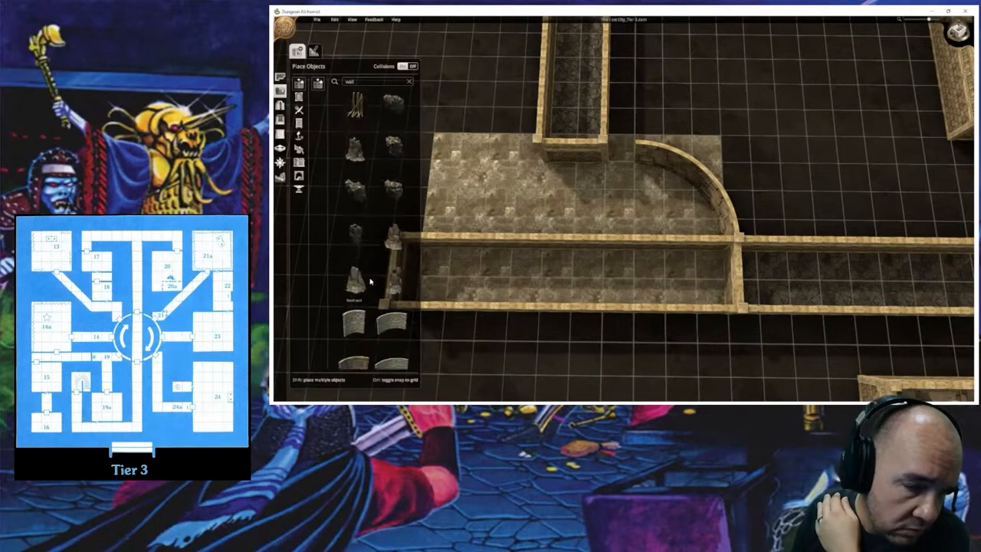
{"action": "scroll", "coordinate": [370, 289], "scroll_direction": "down", "scroll_amount": 2}
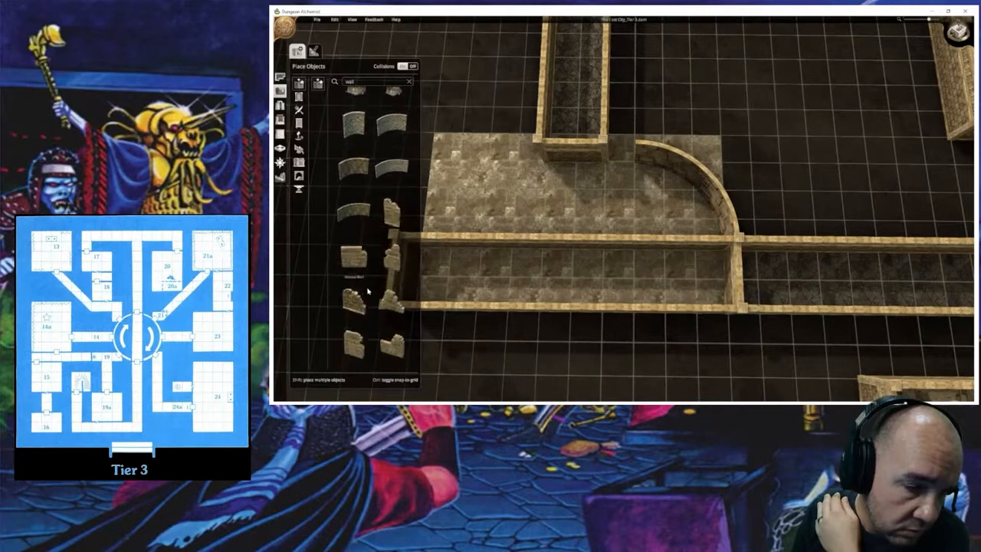
{"action": "scroll", "coordinate": [367, 292], "scroll_direction": "down", "scroll_amount": 2}
{"action": "scroll", "coordinate": [365, 295], "scroll_direction": "down", "scroll_amount": 5}
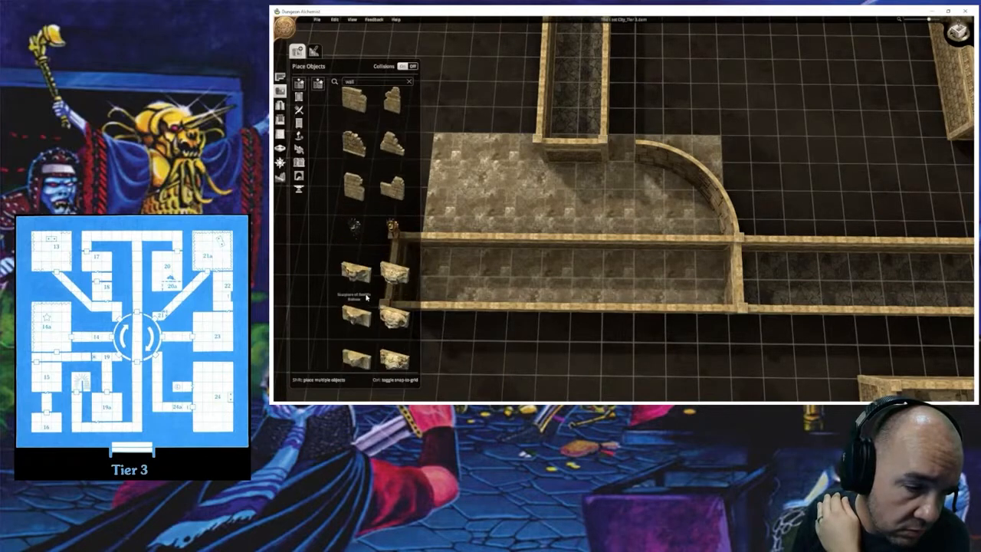
{"action": "scroll", "coordinate": [366, 300], "scroll_direction": "down", "scroll_amount": 2}
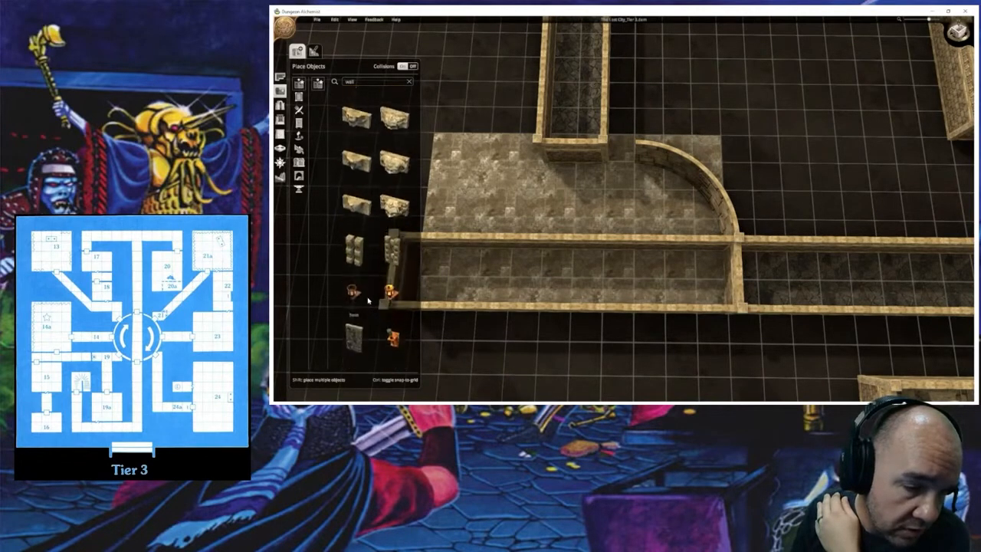
{"action": "scroll", "coordinate": [364, 302], "scroll_direction": "up", "scroll_amount": 5}
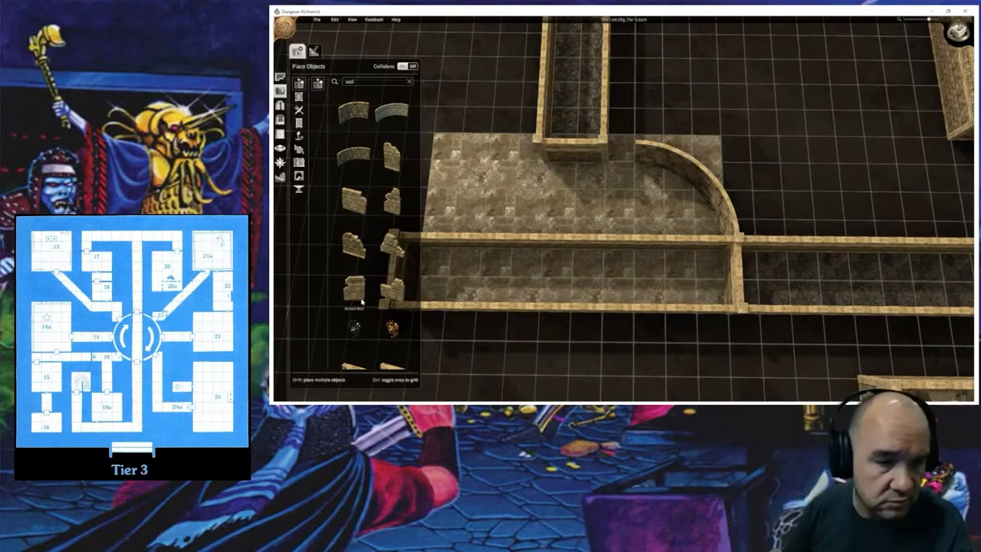
{"action": "scroll", "coordinate": [374, 187], "scroll_direction": "up", "scroll_amount": 5}
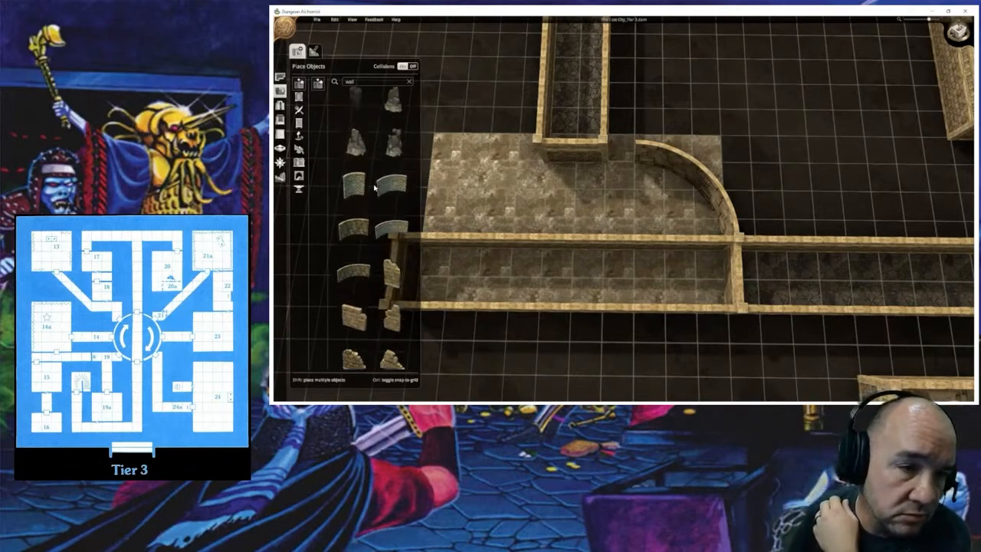
{"action": "scroll", "coordinate": [374, 188], "scroll_direction": "up", "scroll_amount": 5}
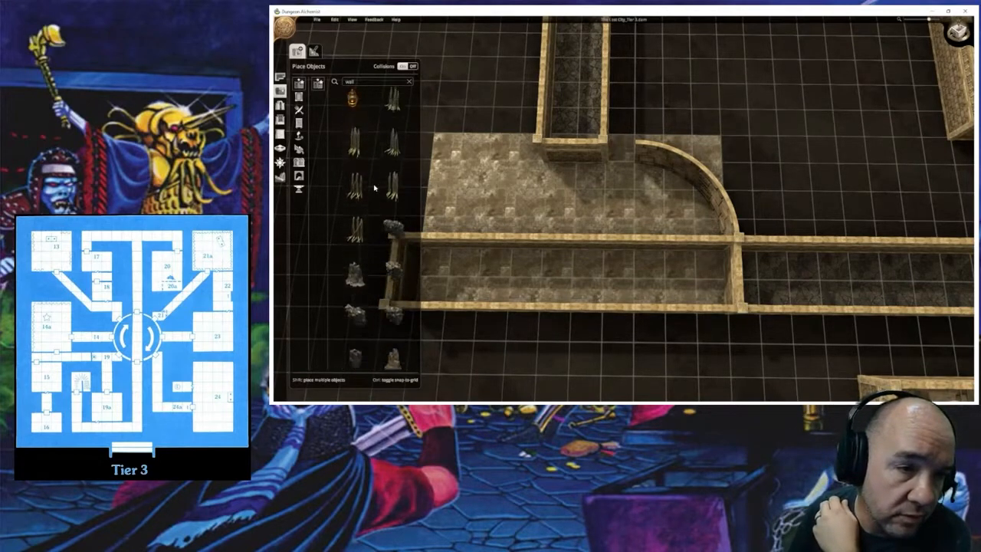
{"action": "scroll", "coordinate": [374, 187], "scroll_direction": "up", "scroll_amount": 5}
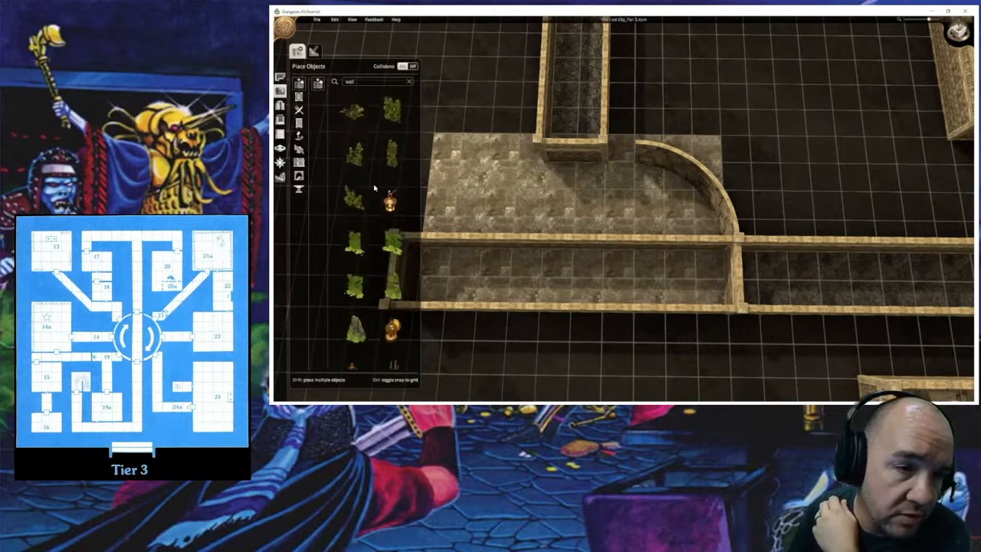
{"action": "scroll", "coordinate": [374, 188], "scroll_direction": "up", "scroll_amount": 5}
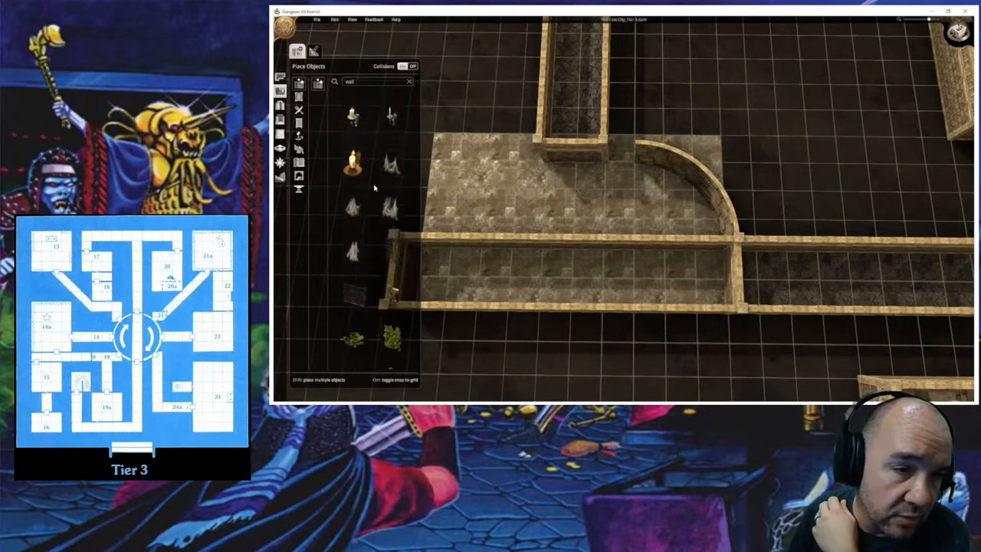
{"action": "scroll", "coordinate": [374, 187], "scroll_direction": "up", "scroll_amount": 2}
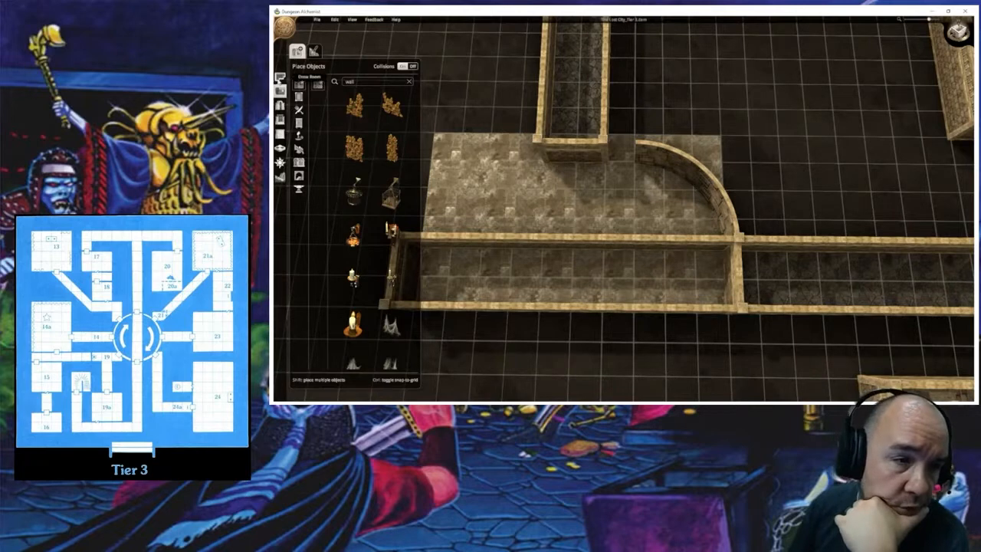
Step: Raise the scroll wheel sensitivity slightly in the program settings and save the changes
{"action": "left_click", "coordinate": [279, 79]}
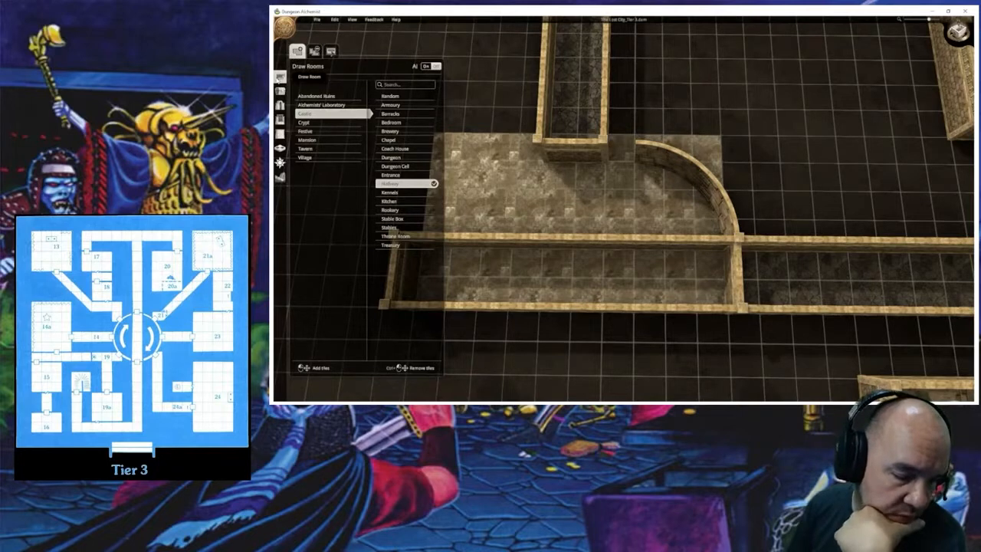
{"action": "left_click", "coordinate": [317, 19]}
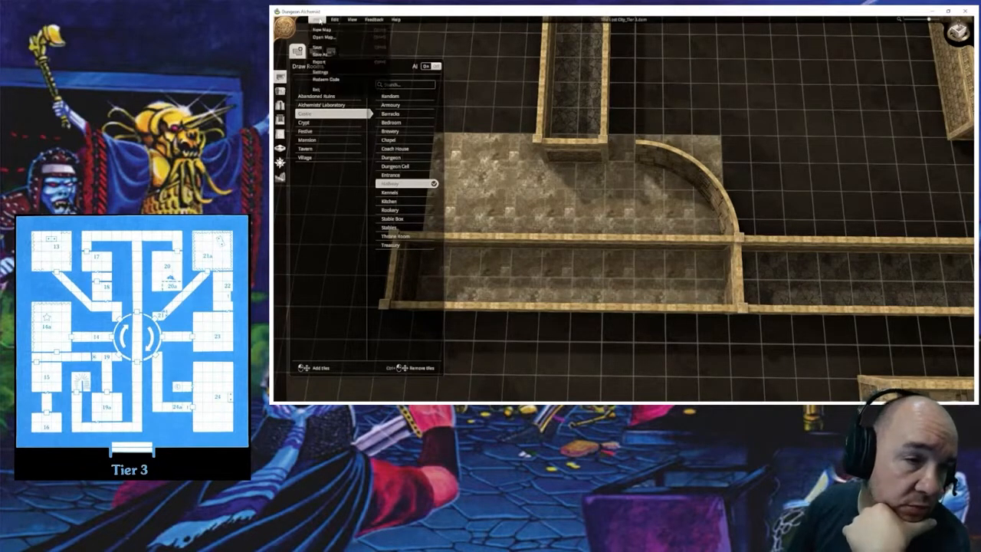
{"action": "left_click", "coordinate": [325, 72]}
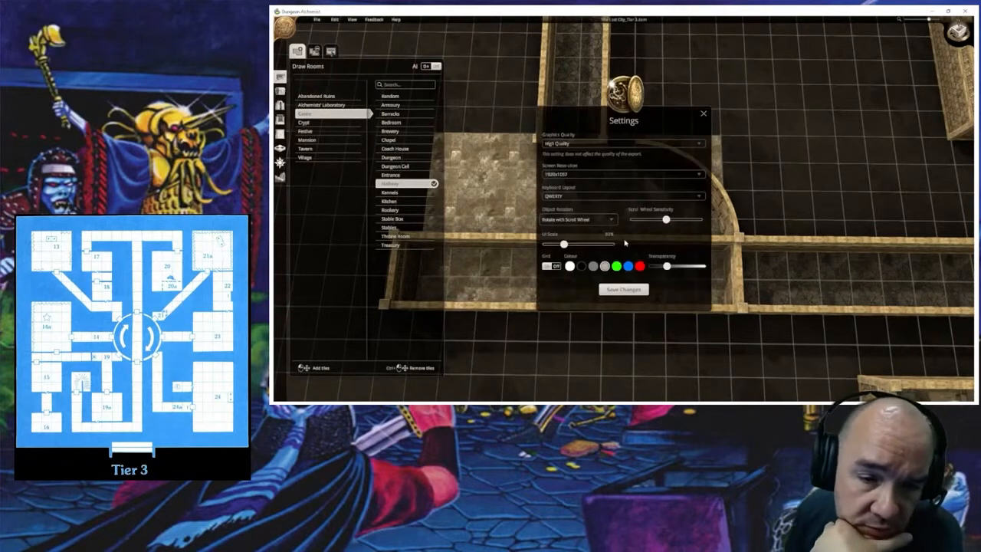
{"action": "left_click_drag", "start_coordinate": [669, 222], "coordinate": [685, 222]}
{"action": "left_click", "coordinate": [623, 289]}
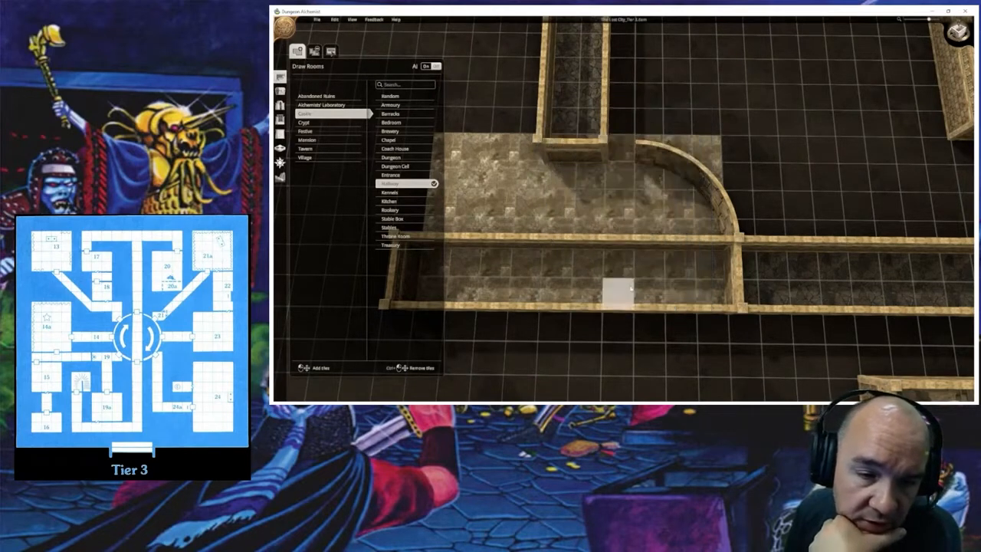
{"action": "left_click", "coordinate": [280, 105]}
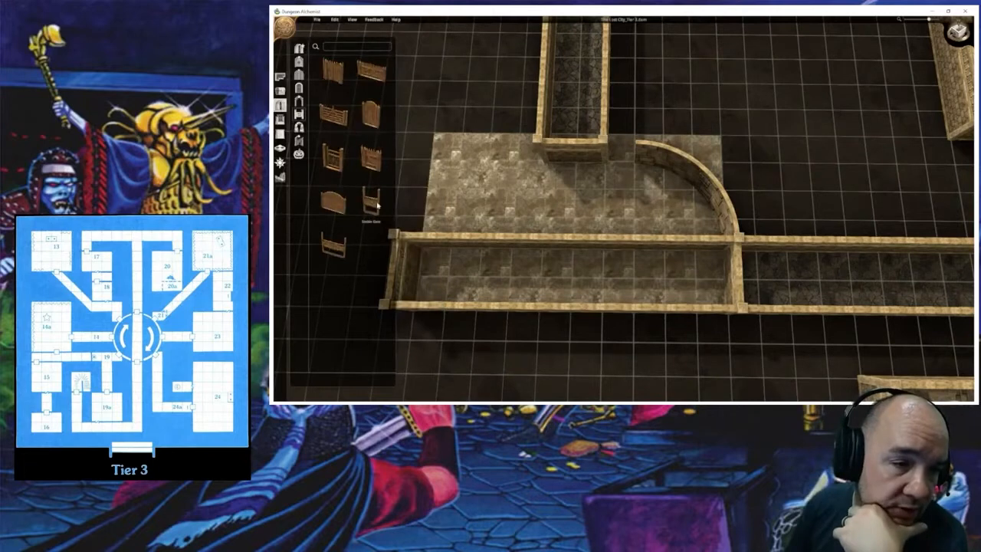
{"action": "left_click", "coordinate": [280, 91]}
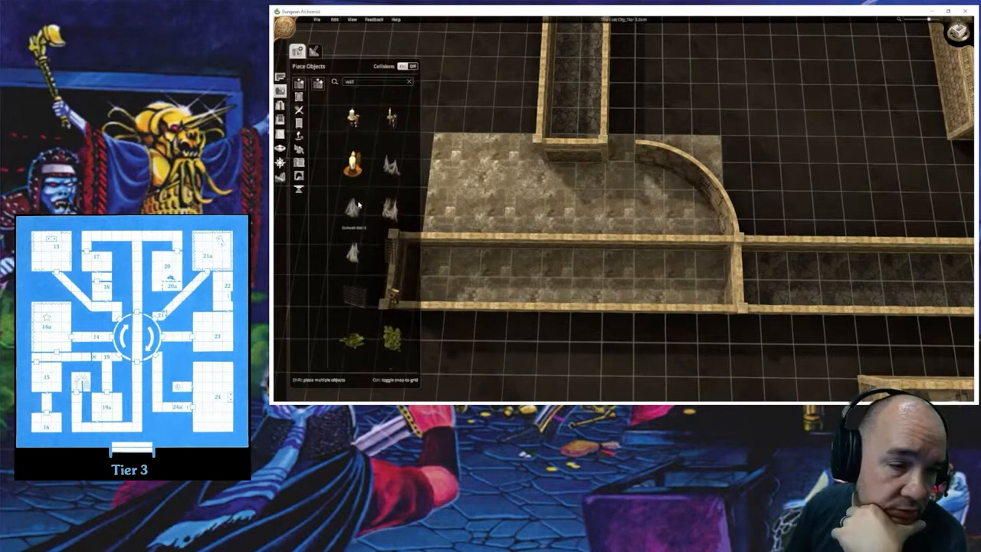
{"action": "scroll", "coordinate": [358, 204], "scroll_direction": "up", "scroll_amount": 2}
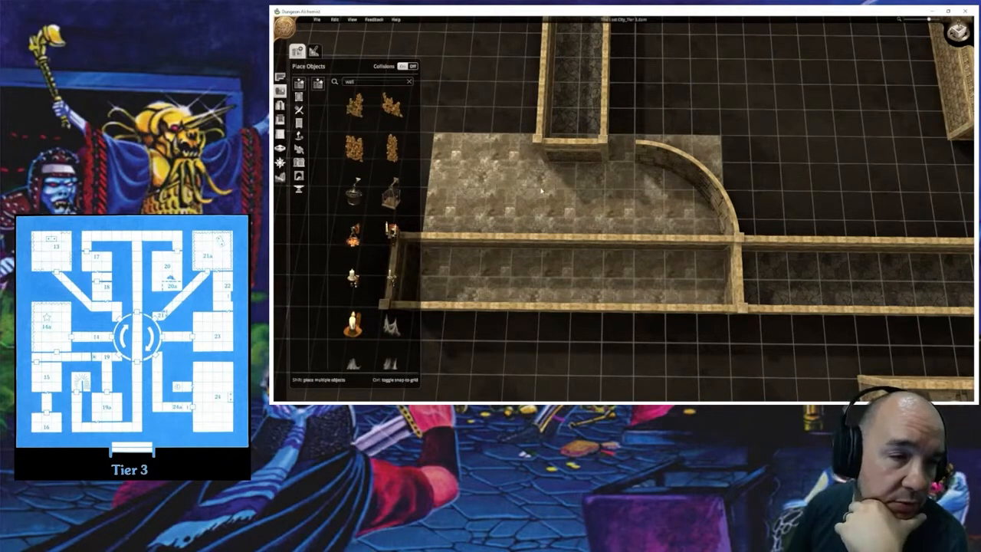
Step: Try a single castle hallway tile in the gap between the northern hallway's south end and the curved wall, and undo it
{"action": "left_click", "coordinate": [279, 77]}
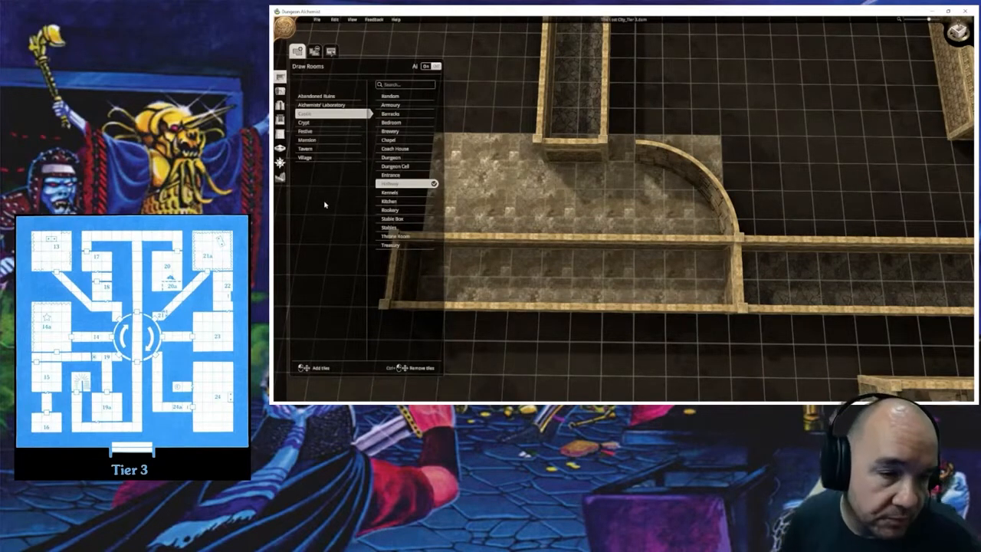
{"action": "left_click", "coordinate": [618, 186]}
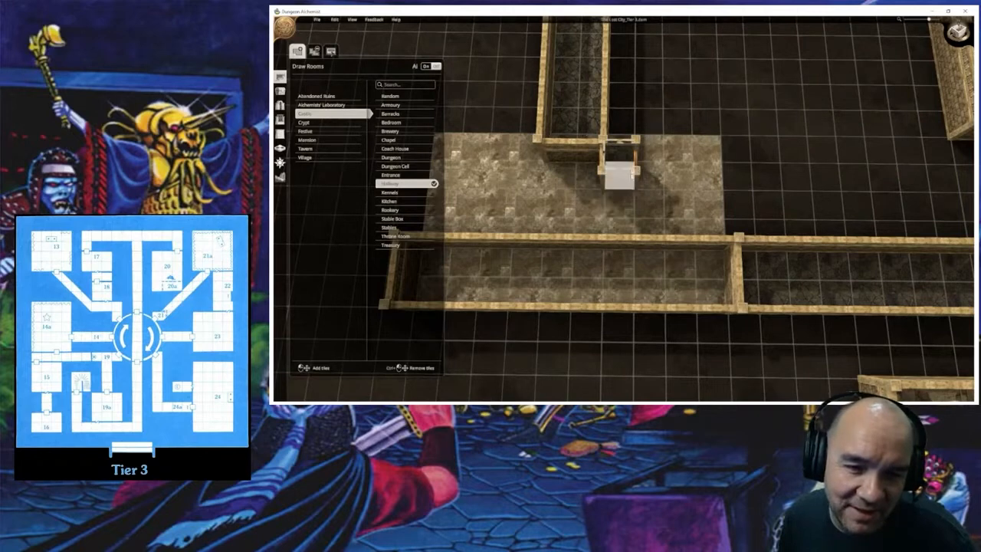
{"action": "key", "text": "ctrl"}
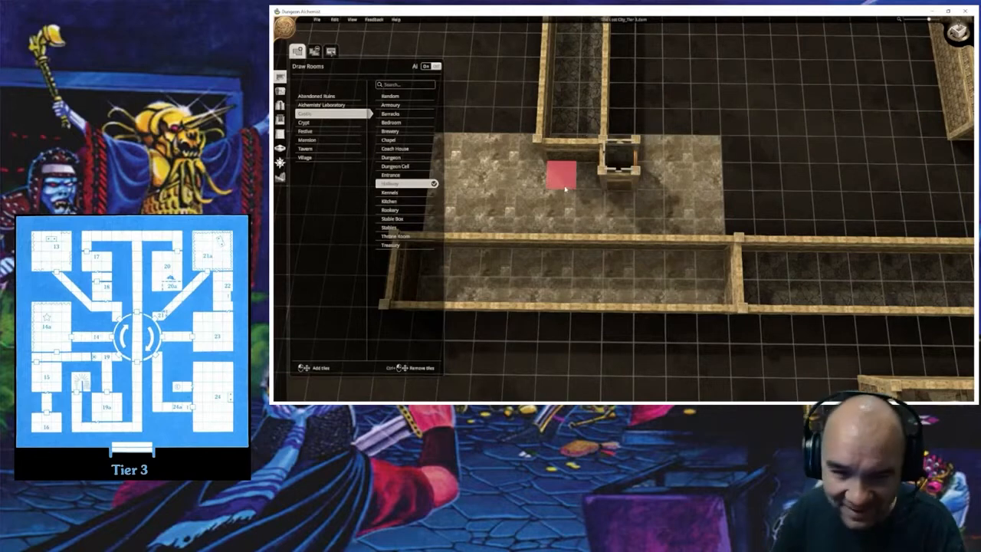
{"action": "key", "text": "ctrl+z"}
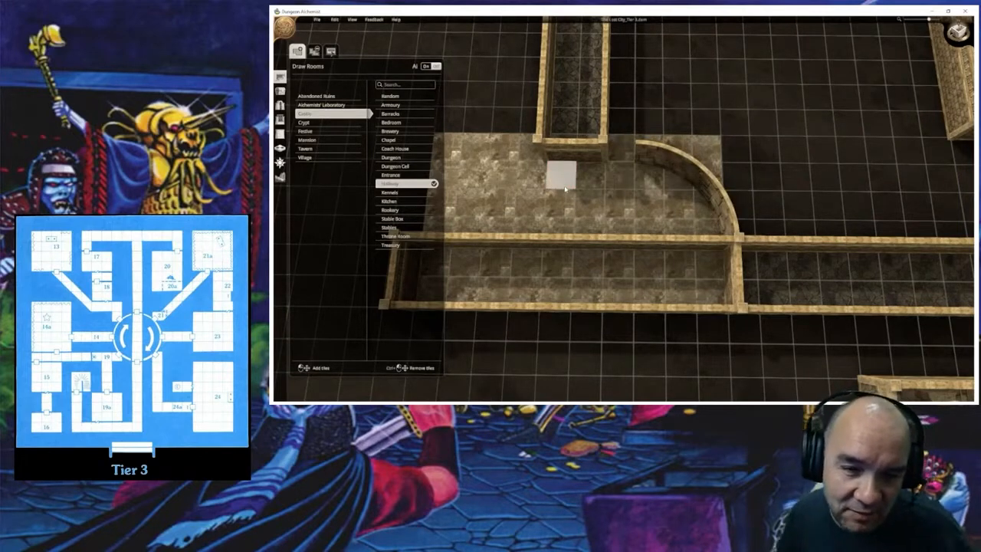
Step: Try a single hallway tile directly east of the northern hallway's last tile, delete its generated door, and undo these changes
{"action": "left_click", "coordinate": [619, 147]}
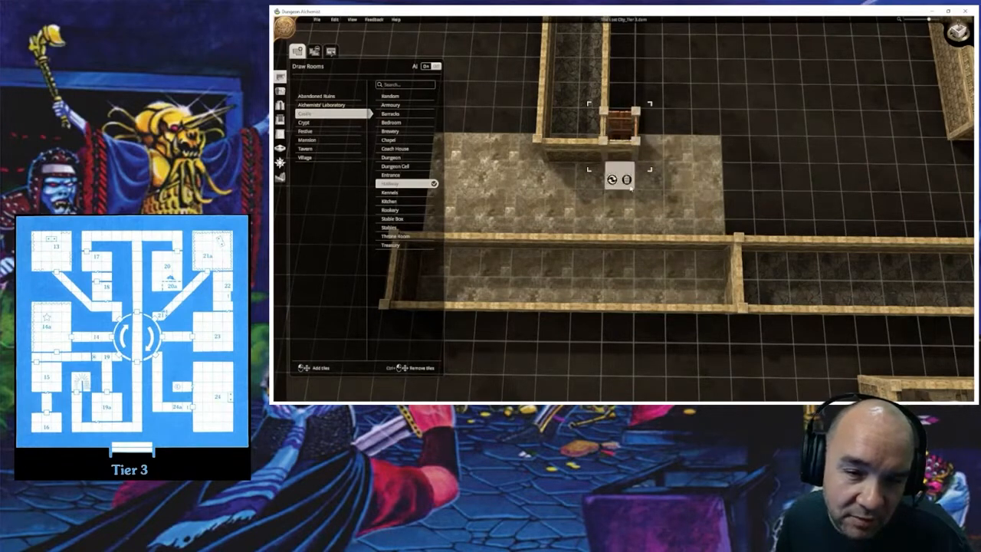
{"action": "left_click", "coordinate": [626, 179]}
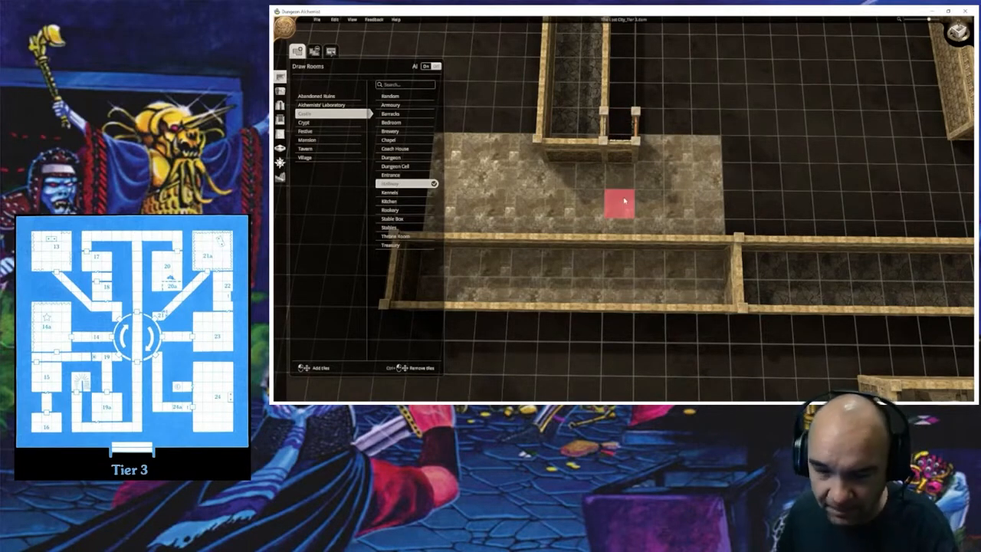
{"action": "key", "text": "ctrl+z"}
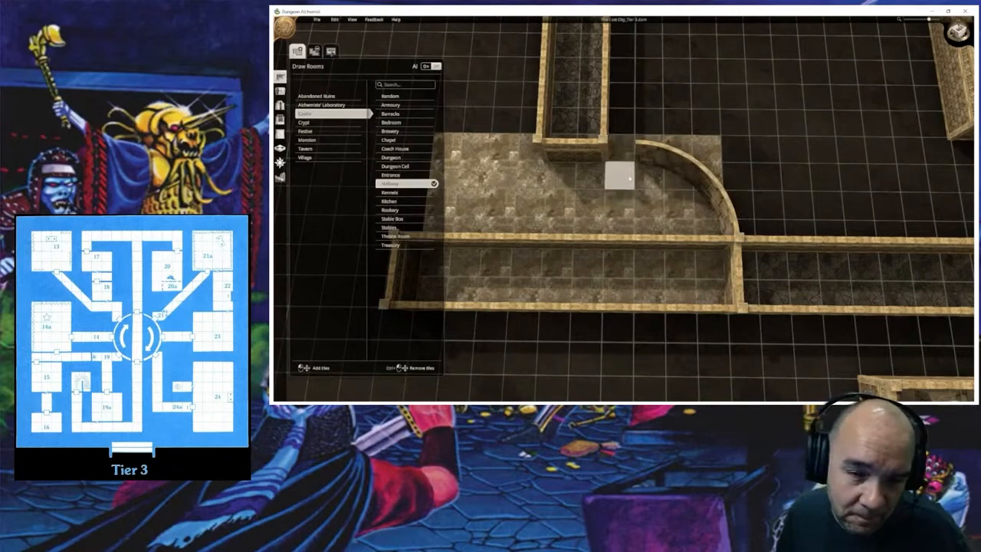
Step: Add a one-tile castle hallway room just southeast of the northern hallway's end and apply the selected stone wall style to its walls
{"action": "left_click", "coordinate": [625, 174]}
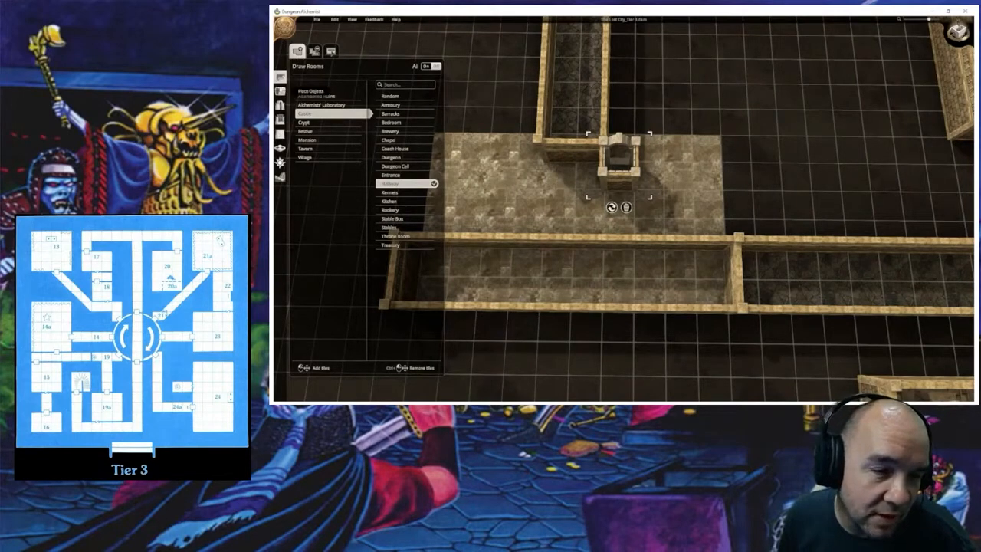
{"action": "left_click", "coordinate": [279, 134]}
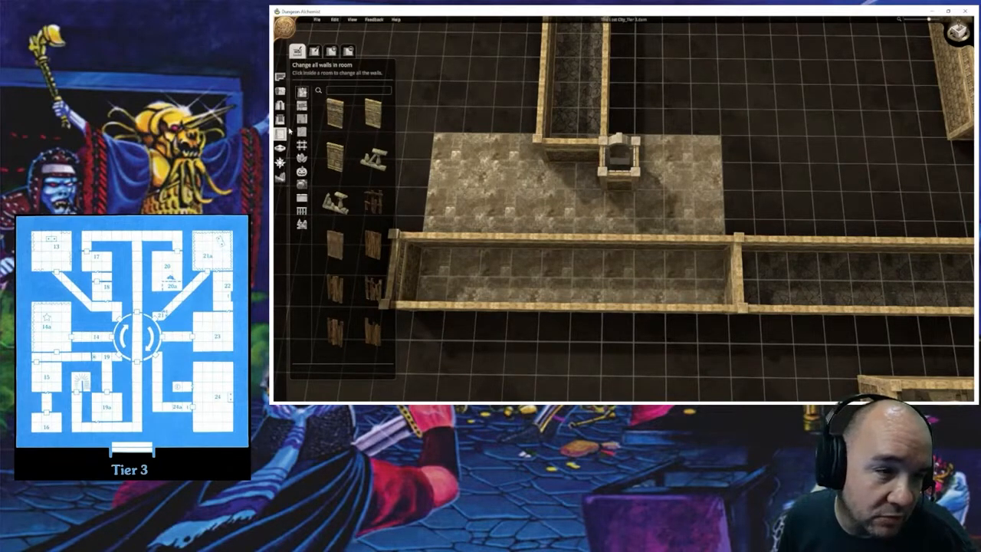
{"action": "left_click", "coordinate": [279, 78]}
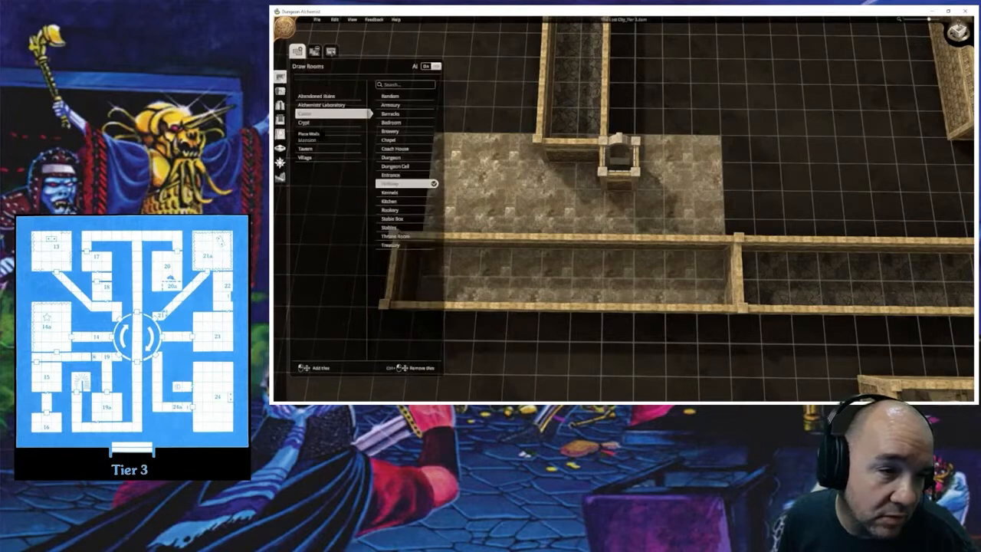
{"action": "left_click", "coordinate": [280, 134]}
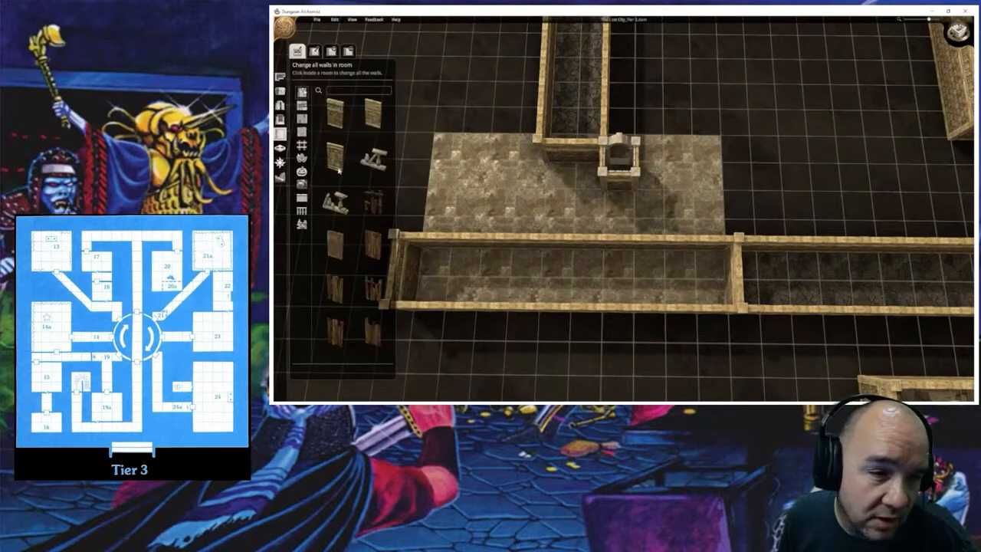
{"action": "left_click", "coordinate": [619, 175]}
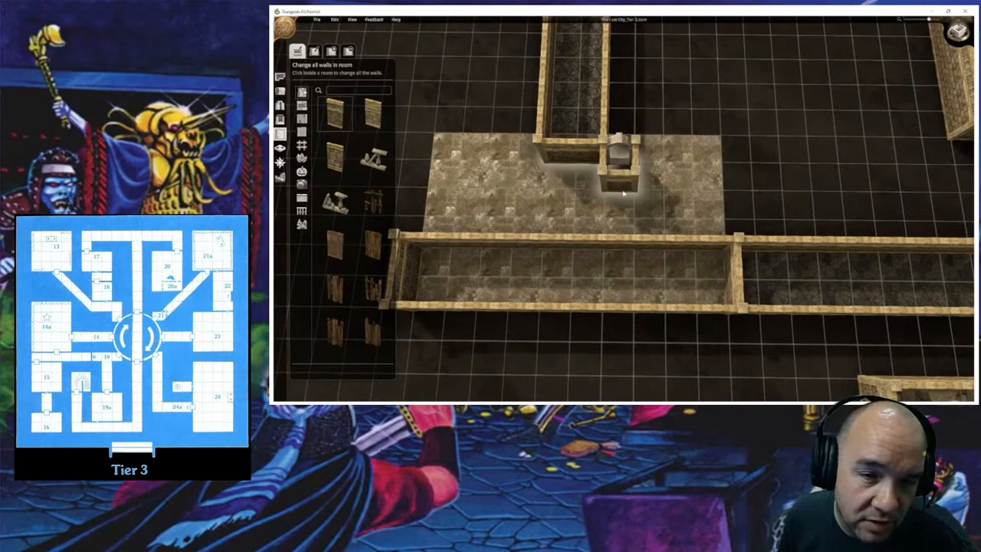
Step: Remove walls from the small one-tile enclosure at the corner of the side corridor's end
{"action": "left_click", "coordinate": [280, 105]}
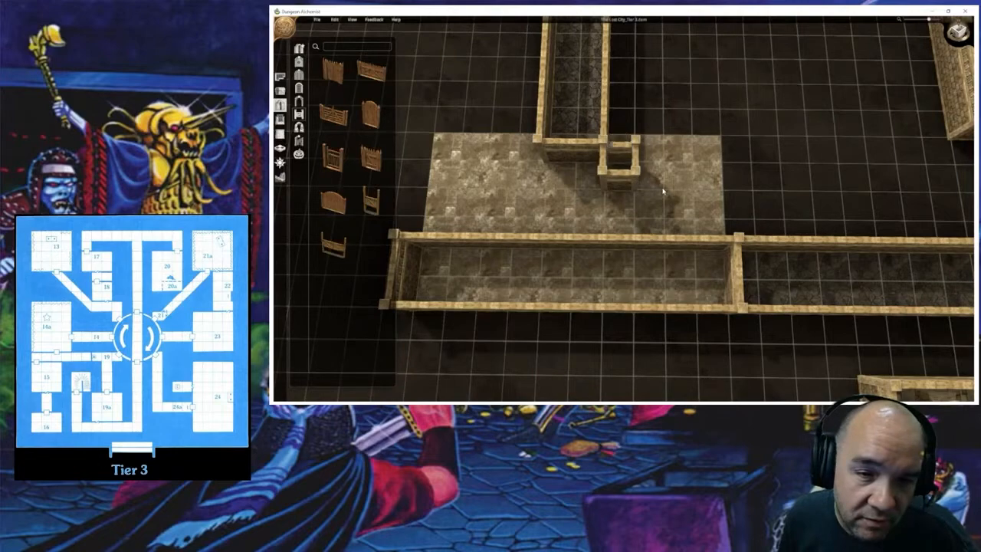
{"action": "middle_click_drag", "start_coordinate": [664, 185], "coordinate": [624, 193]}
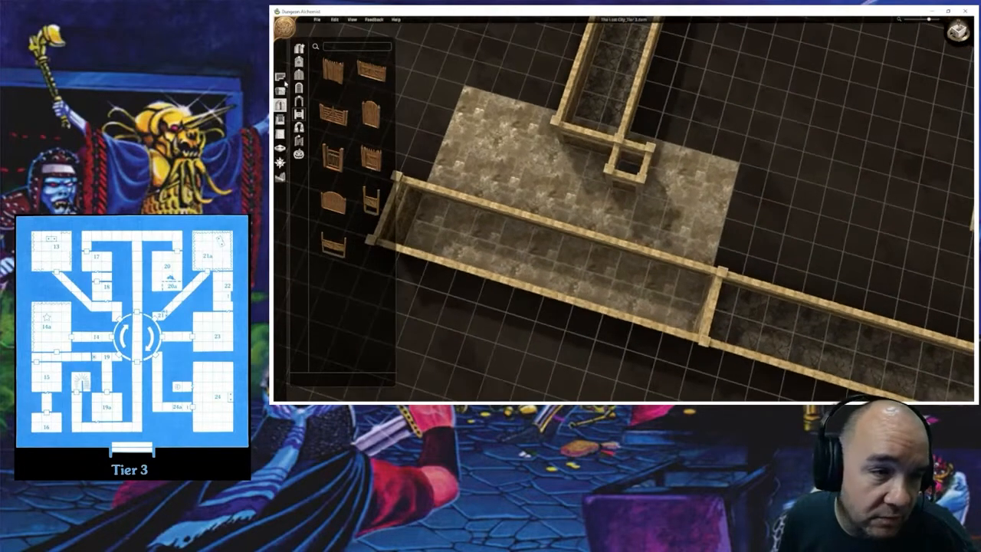
{"action": "left_click", "coordinate": [280, 134]}
{"action": "left_click", "coordinate": [348, 50]}
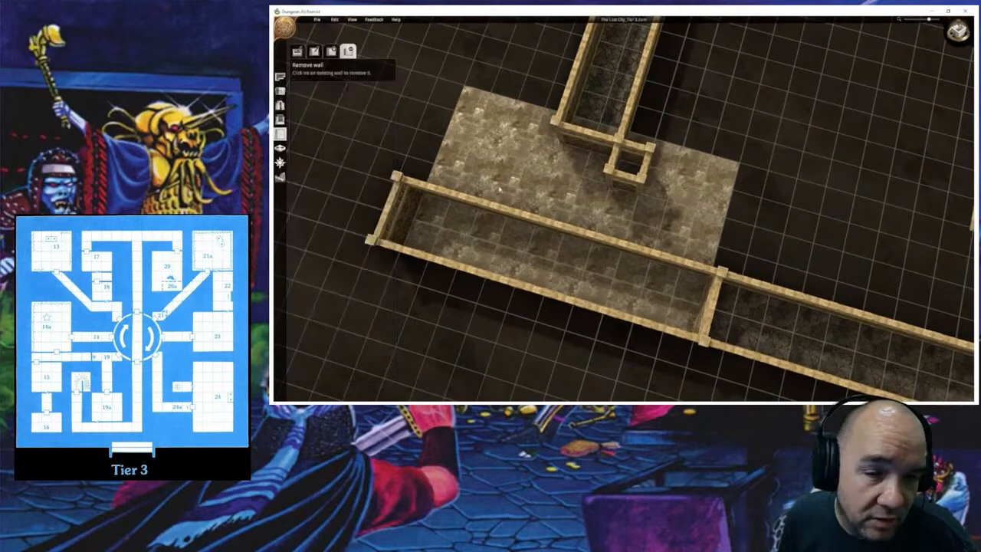
{"action": "left_click", "coordinate": [626, 180]}
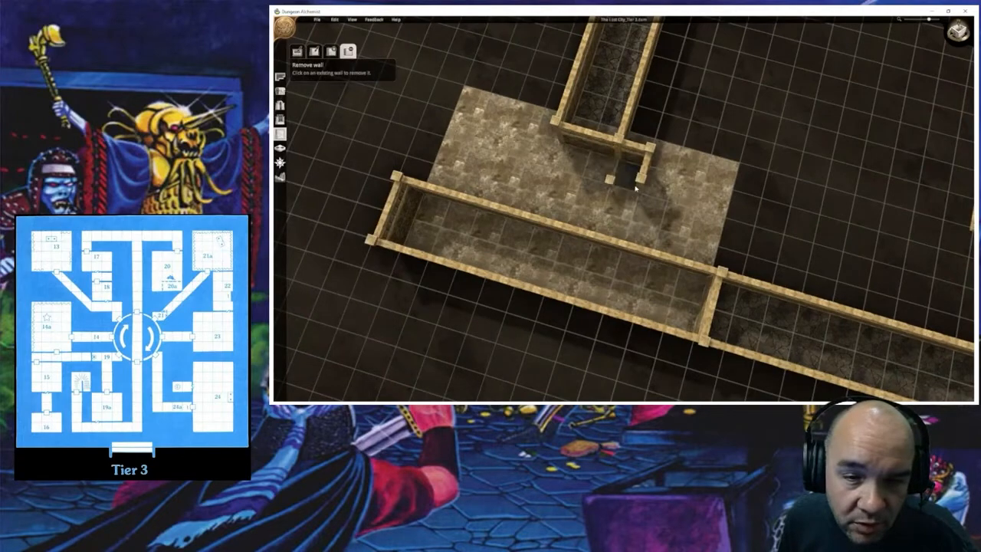
{"action": "middle_click_drag", "start_coordinate": [635, 187], "coordinate": [859, 185]}
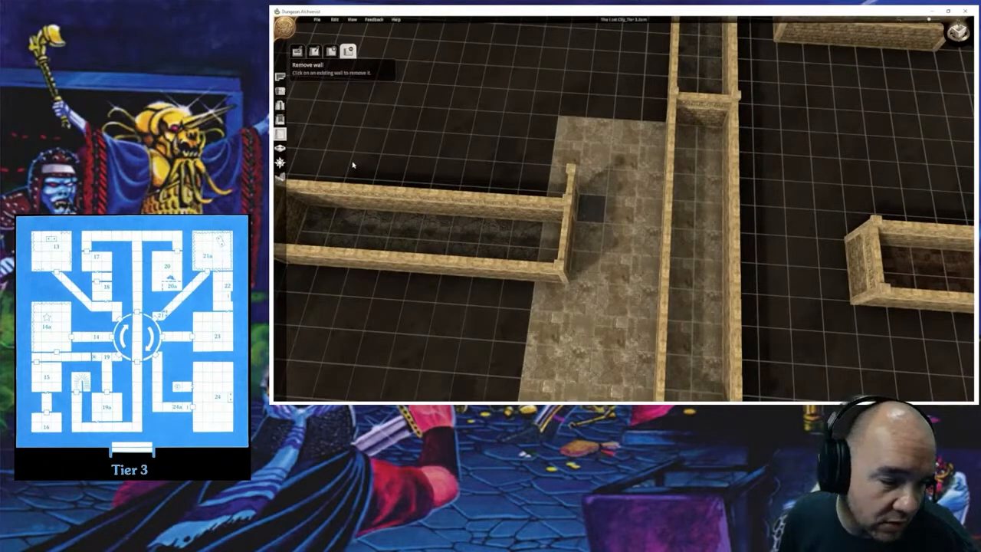
Step: Browse the wall styles for a stone wall matching the existing corridor walls
{"action": "left_click", "coordinate": [279, 90]}
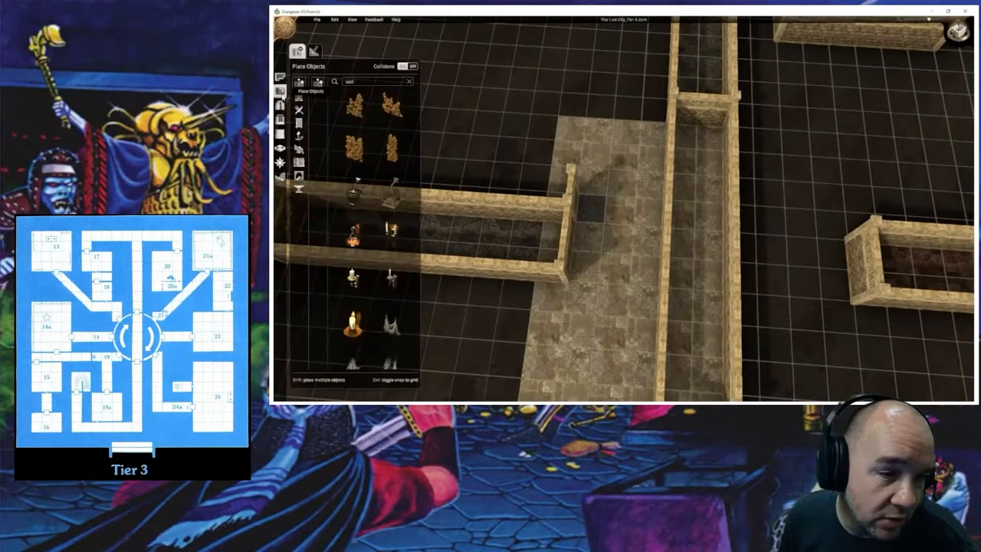
{"action": "left_click", "coordinate": [280, 134]}
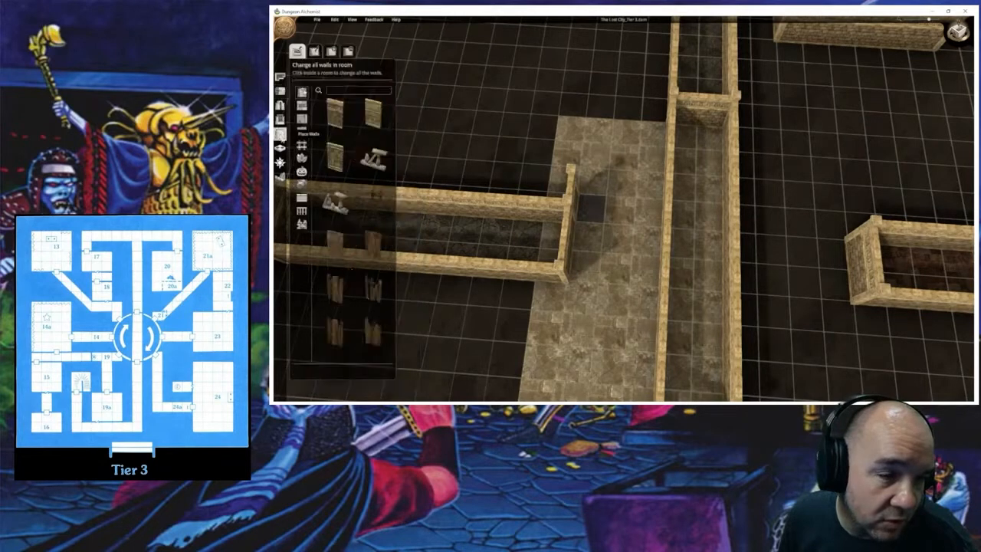
{"action": "scroll", "coordinate": [345, 249], "scroll_direction": "down", "scroll_amount": 5}
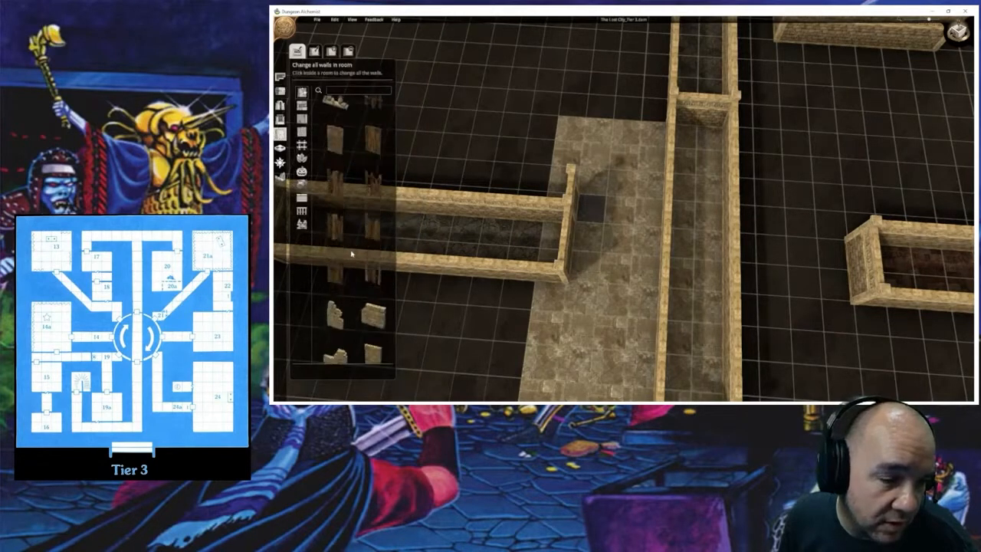
{"action": "scroll", "coordinate": [355, 260], "scroll_direction": "down", "scroll_amount": 8}
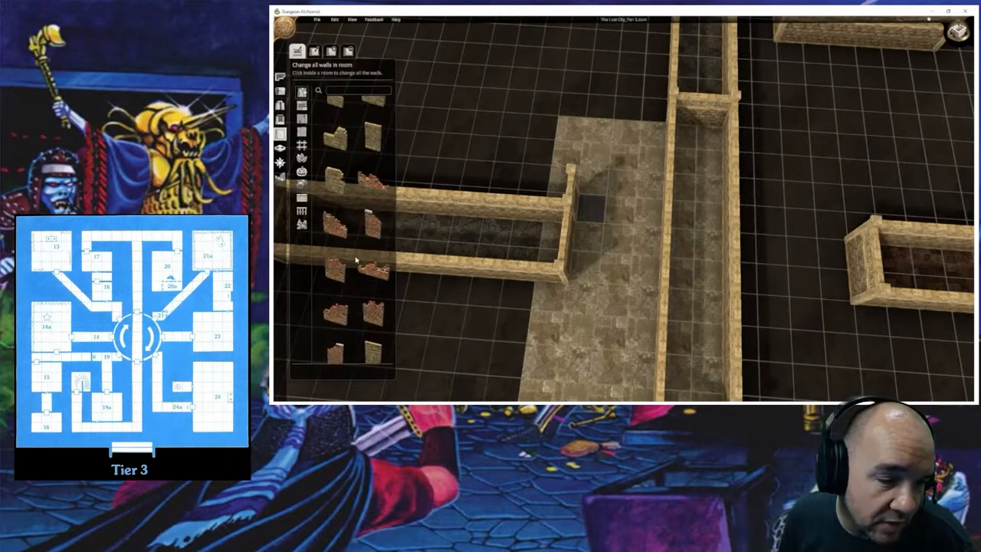
{"action": "scroll", "coordinate": [357, 267], "scroll_direction": "down", "scroll_amount": 2}
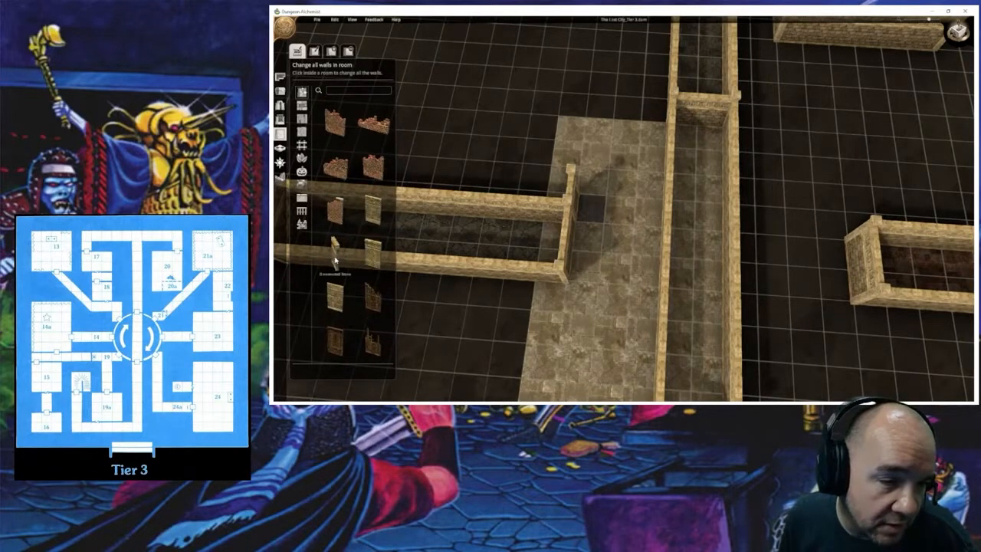
{"action": "left_click", "coordinate": [335, 257]}
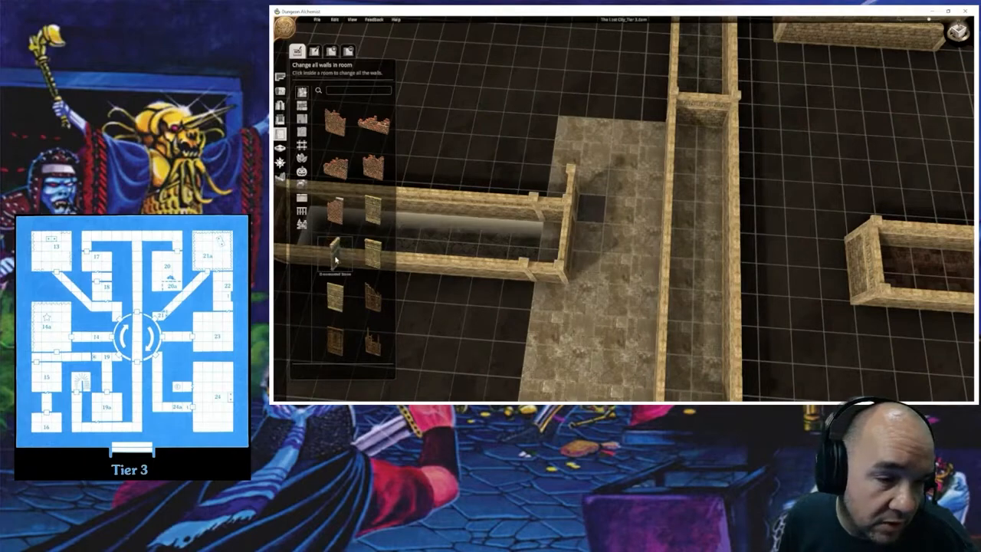
{"action": "middle_click_drag", "start_coordinate": [620, 237], "coordinate": [441, 243]}
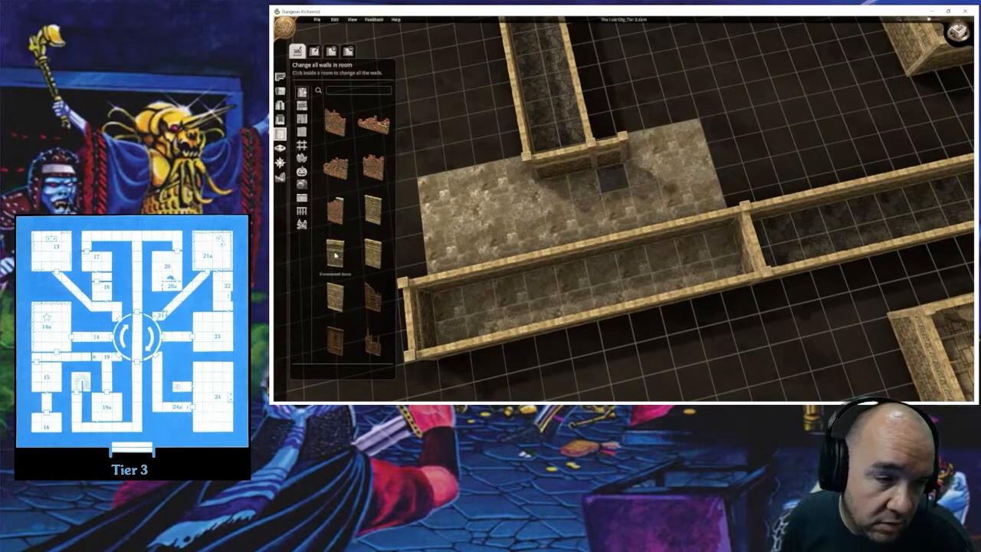
{"action": "left_click", "coordinate": [315, 52]}
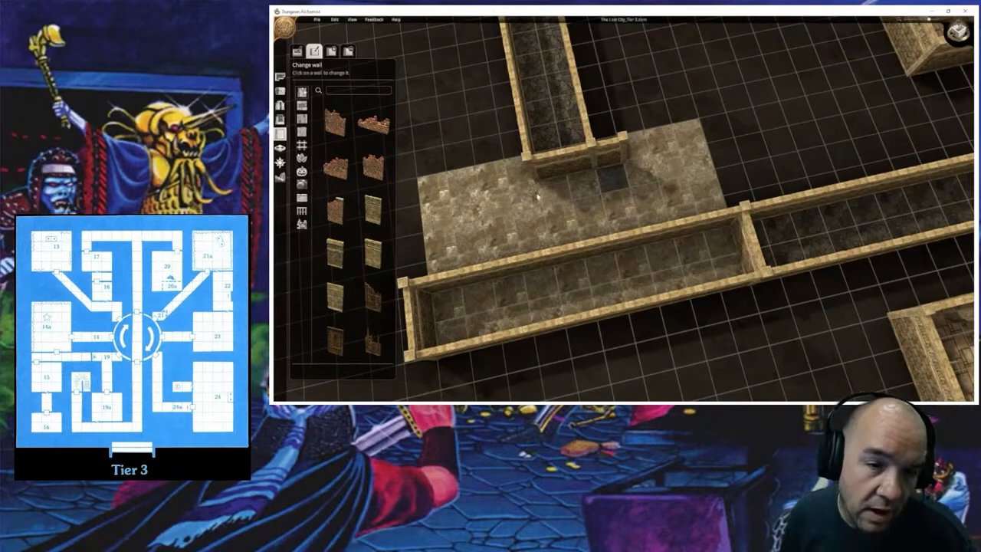
{"action": "left_click", "coordinate": [373, 211]}
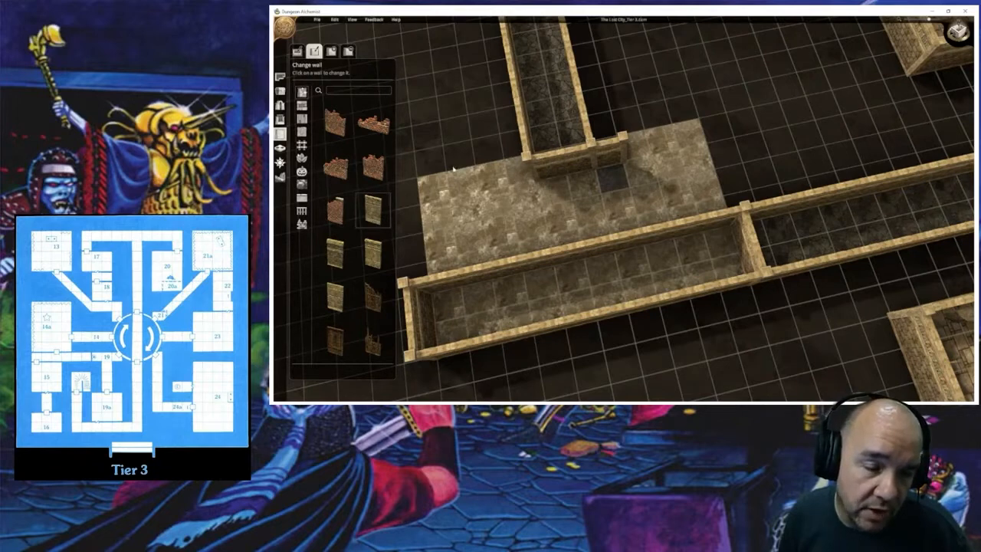
{"action": "left_click", "coordinate": [334, 52]}
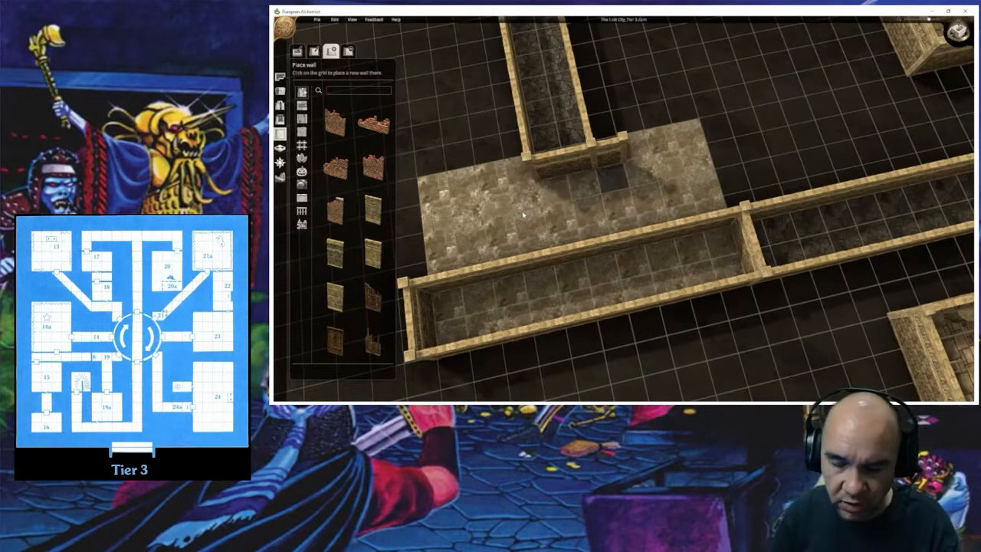
Step: Undo the recent wall edits back to before the small enclosure was made, restoring the curved corner wall
{"action": "key", "text": "ctrl+z"}
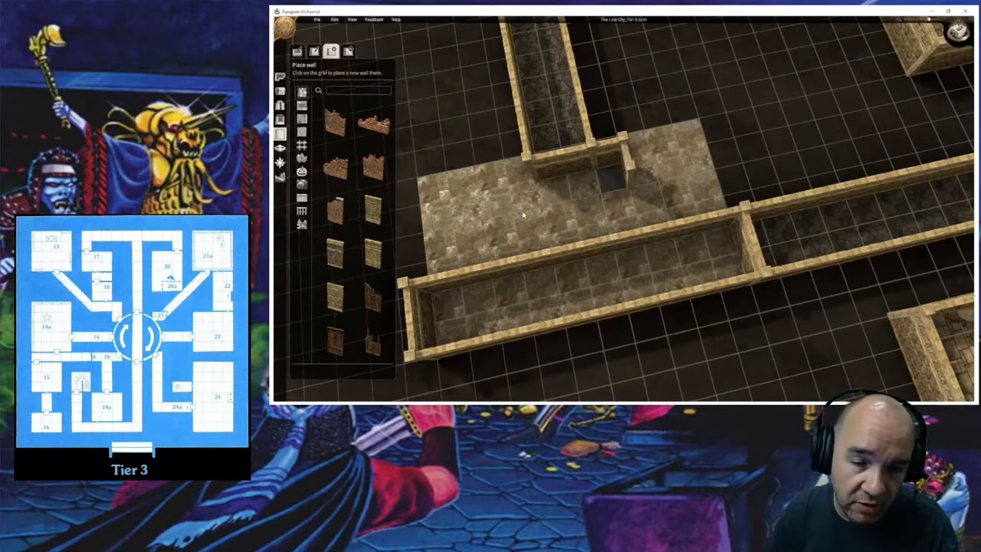
{"action": "key", "text": "ctrl+z"}
{"action": "key", "text": "ctrl+z"}
{"action": "key", "text": "ctrl+z"}
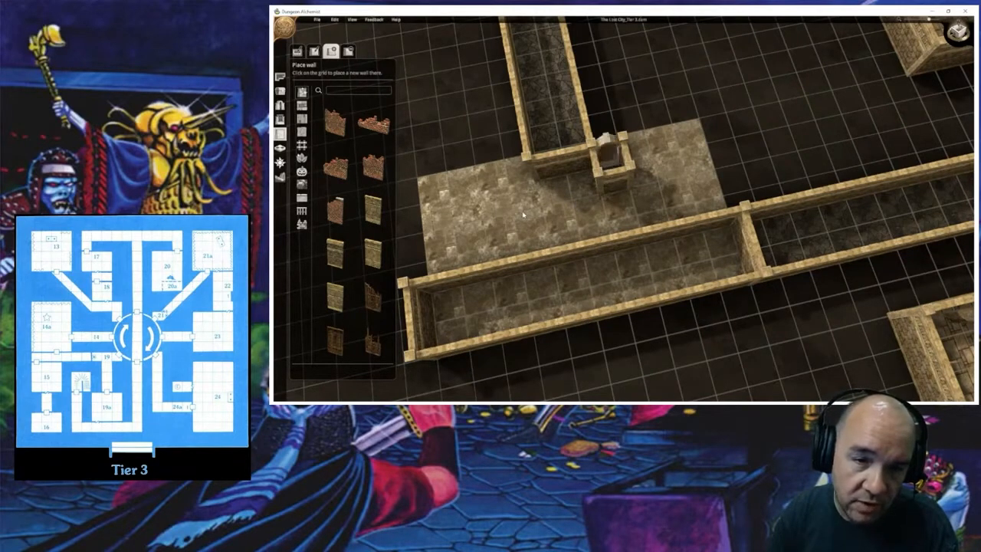
{"action": "key", "text": "ctrl+z"}
{"action": "key", "text": "ctrl+z"}
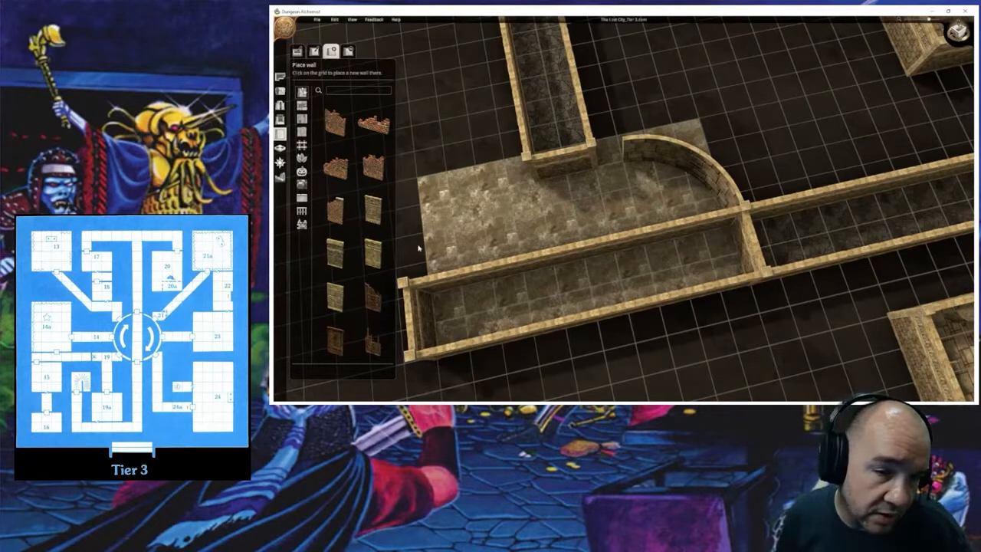
Step: Place a matching straight stone wall segment in the gap between the side corridor's corner and the curved wall
{"action": "middle_click_drag", "start_coordinate": [576, 217], "coordinate": [565, 158]}
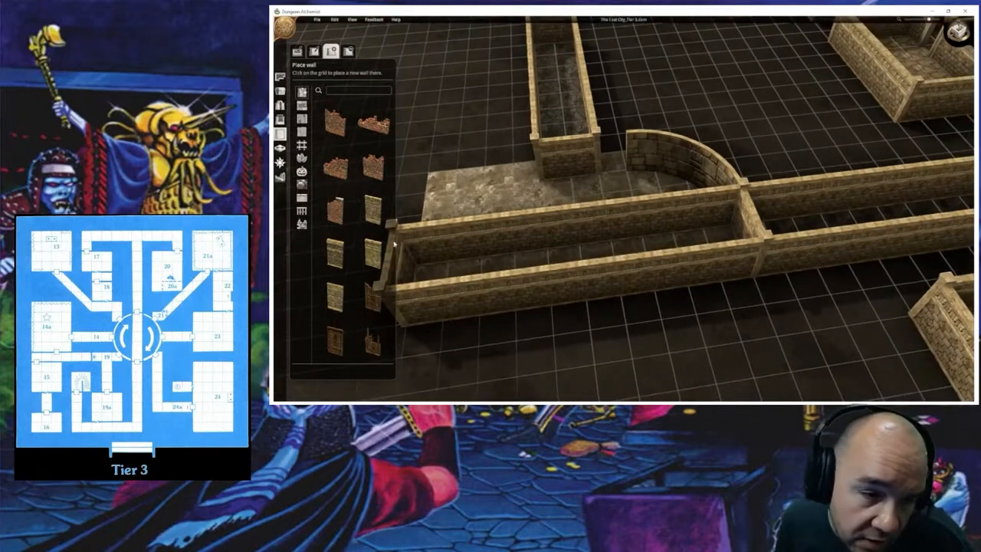
{"action": "left_click", "coordinate": [336, 255]}
{"action": "left_click", "coordinate": [616, 176]}
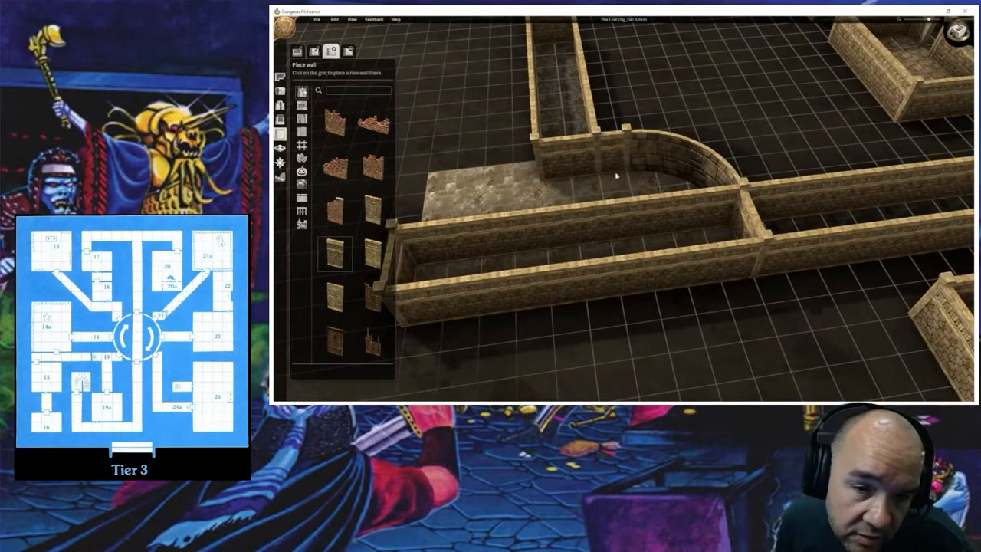
{"action": "middle_click_drag", "start_coordinate": [616, 178], "coordinate": [682, 234]}
{"action": "key", "text": "Escape"}
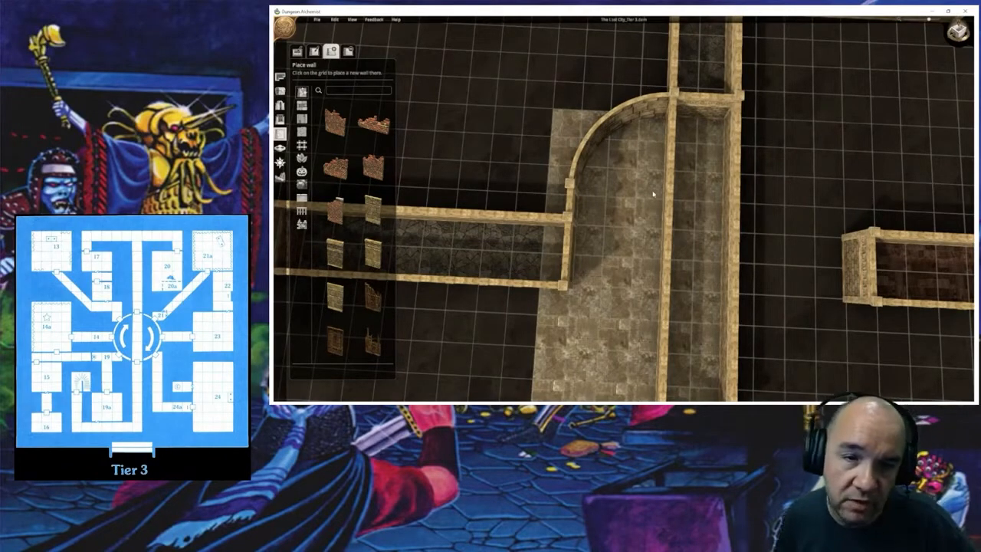
Step: Try removing the surplus floor tile outside the curved wall with Remove Rooms, and undo the removal
{"action": "middle_click_drag", "start_coordinate": [705, 223], "coordinate": [710, 237]}
{"action": "middle_click_drag", "start_coordinate": [702, 199], "coordinate": [627, 188]}
{"action": "scroll", "coordinate": [627, 190], "scroll_direction": "down", "scroll_amount": 2}
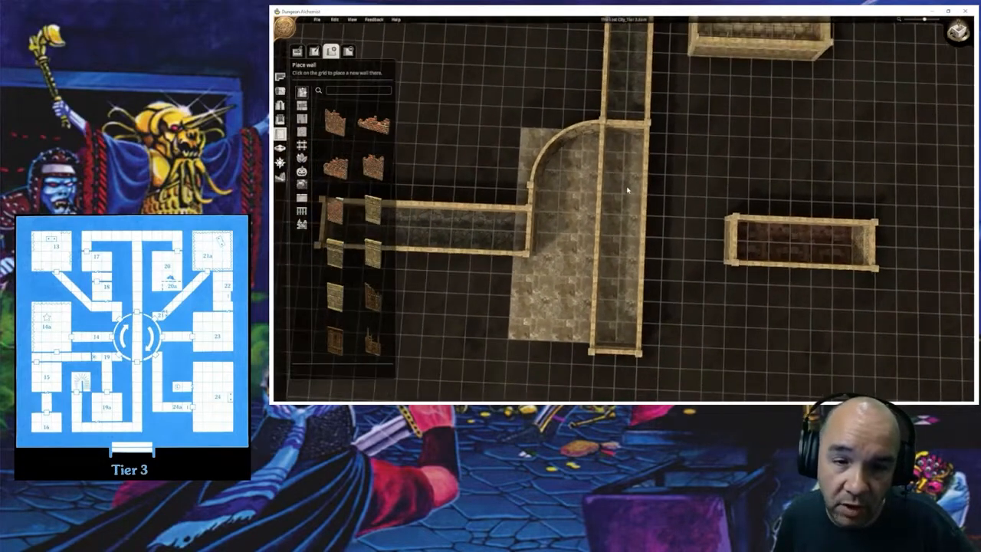
{"action": "middle_click_drag", "start_coordinate": [619, 202], "coordinate": [637, 205]}
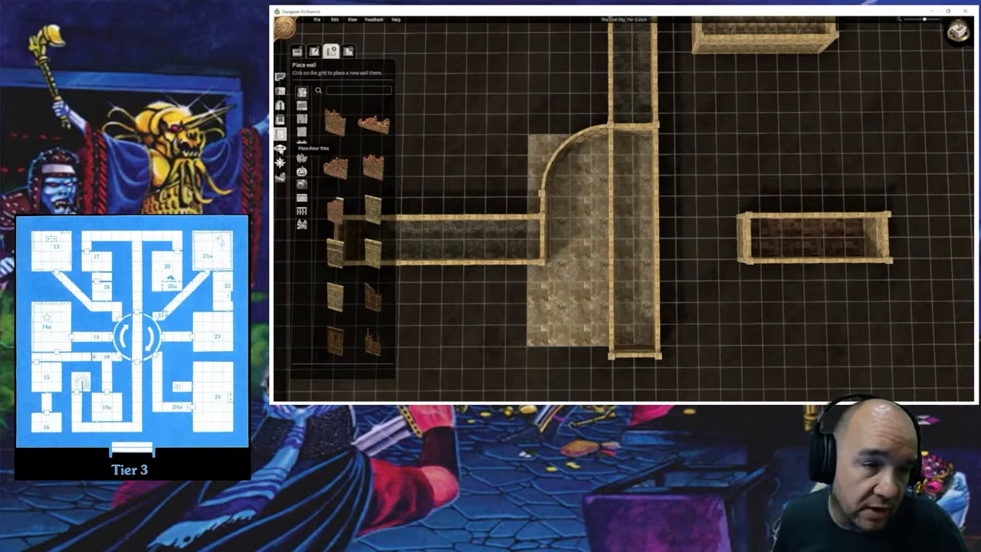
{"action": "left_click", "coordinate": [280, 147]}
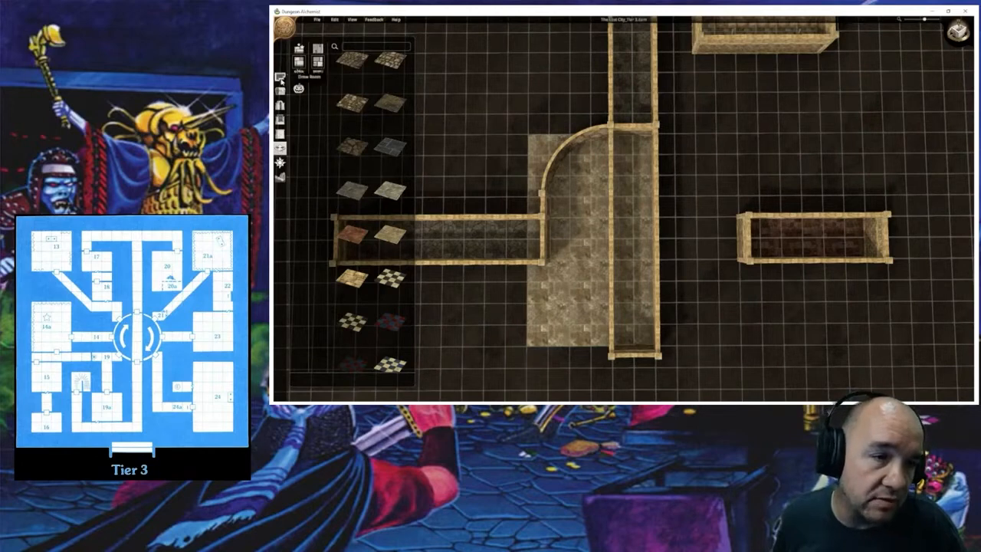
{"action": "left_click", "coordinate": [280, 78]}
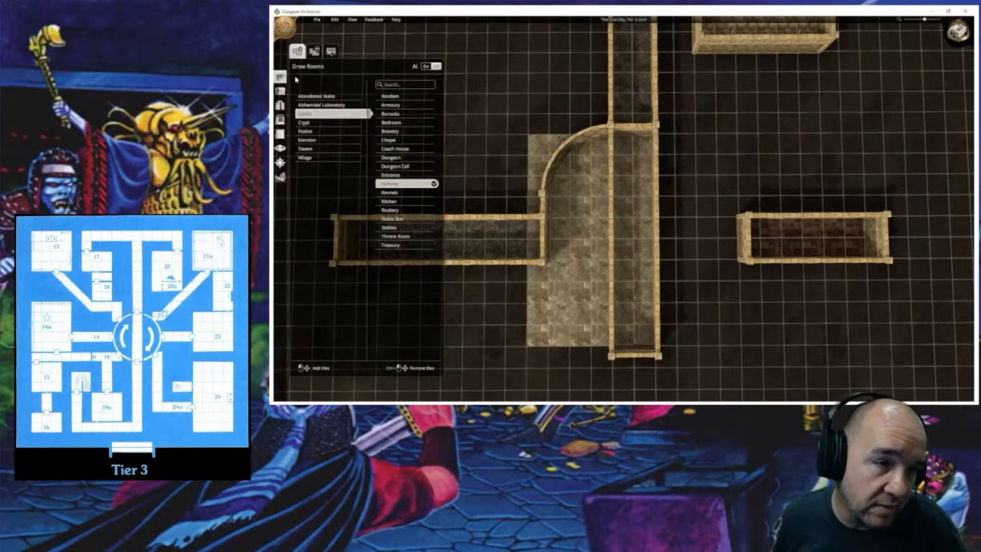
{"action": "left_click", "coordinate": [314, 53]}
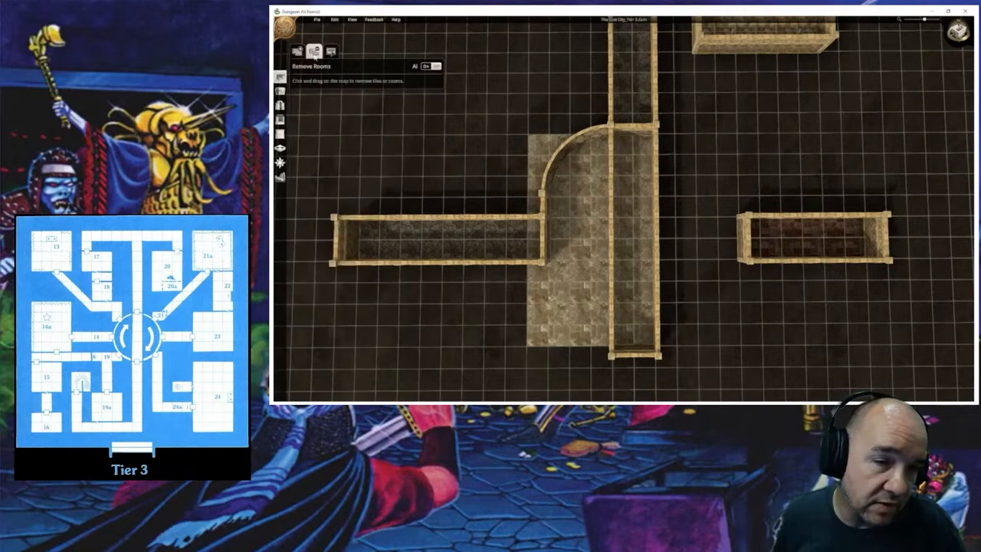
{"action": "left_click", "coordinate": [538, 143]}
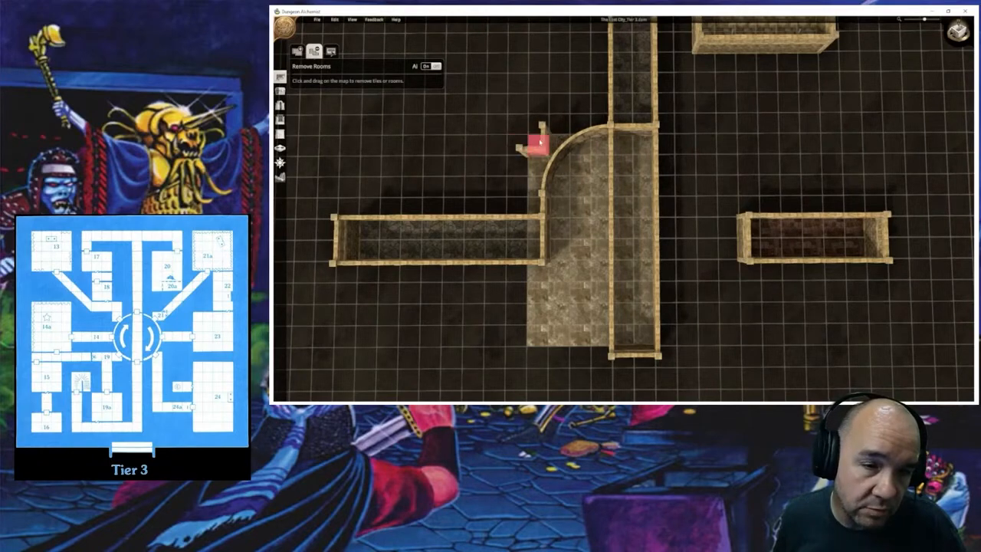
{"action": "middle_click_drag", "start_coordinate": [492, 177], "coordinate": [649, 189]}
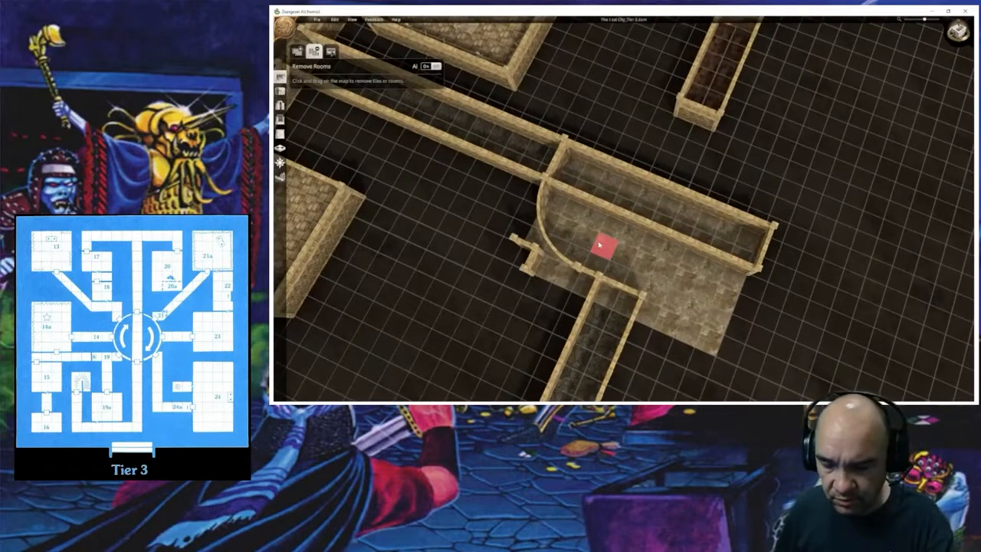
{"action": "key", "text": "ctrl+z"}
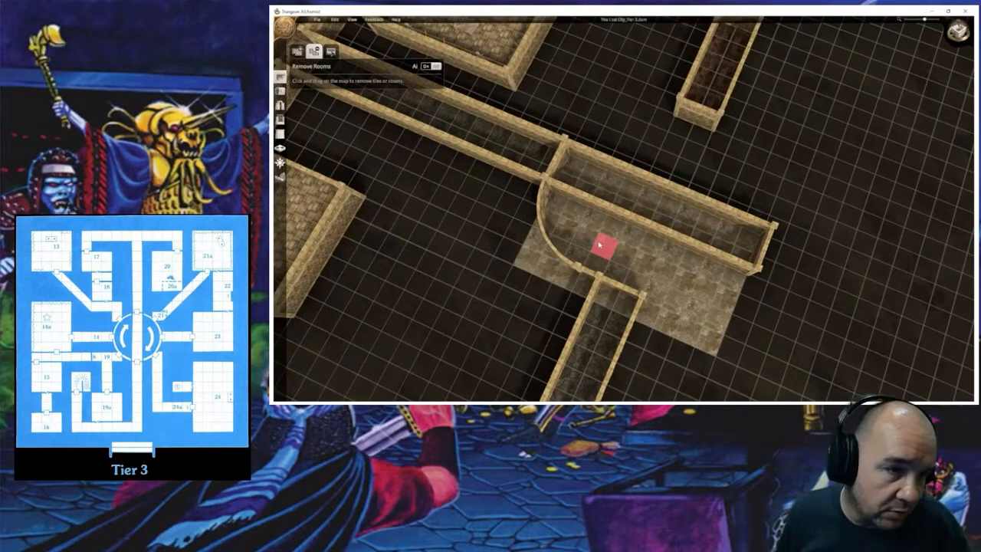
Step: Remove a two-by-two block of floor tiles from the open area beyond the side corridor's end with Remove Rooms
{"action": "left_click", "coordinate": [280, 148]}
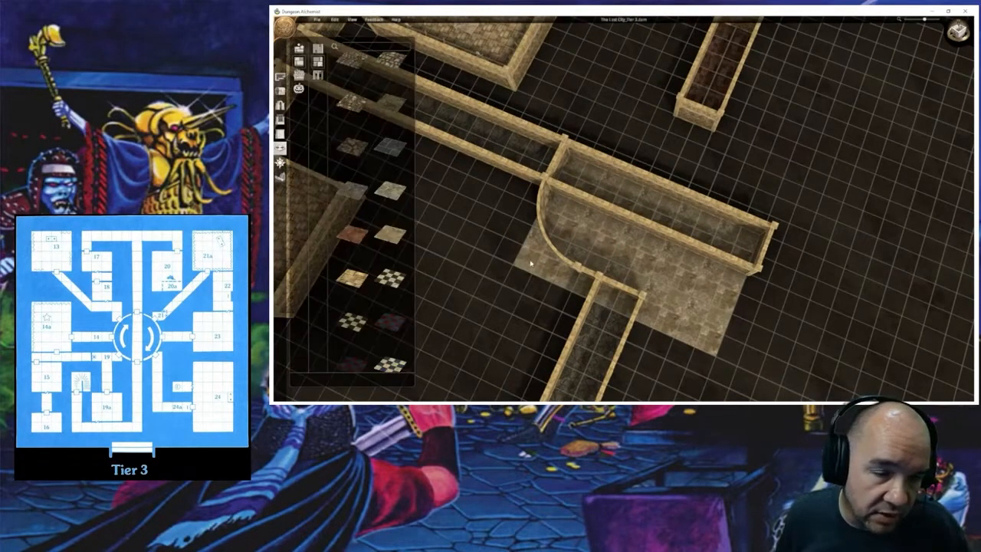
{"action": "left_click", "coordinate": [280, 77]}
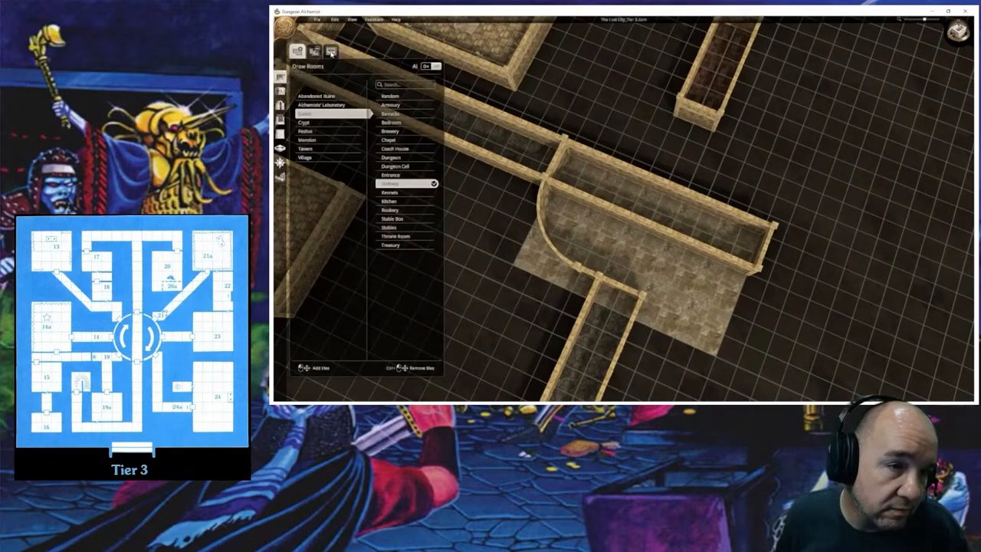
{"action": "left_click", "coordinate": [314, 52]}
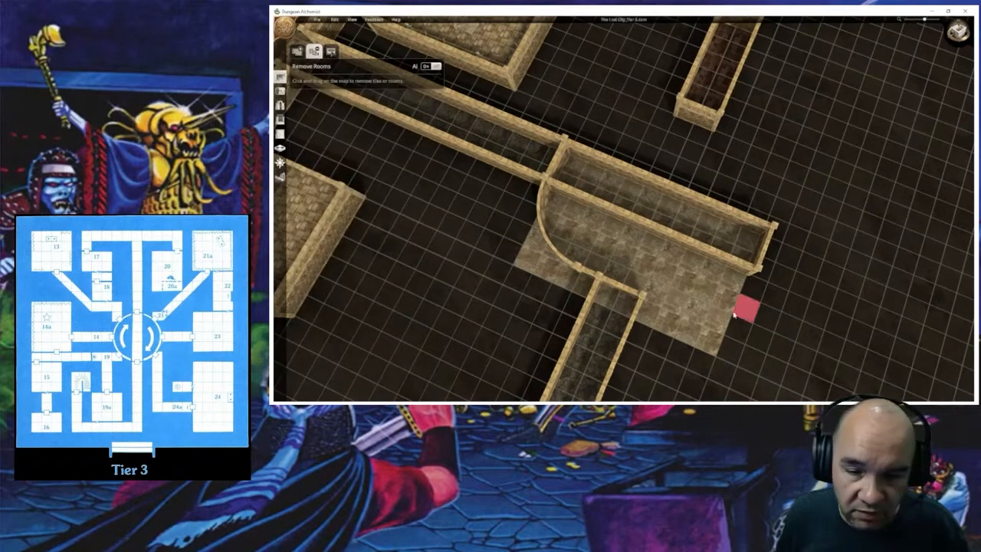
{"action": "left_click_drag", "start_coordinate": [686, 289], "coordinate": [699, 319]}
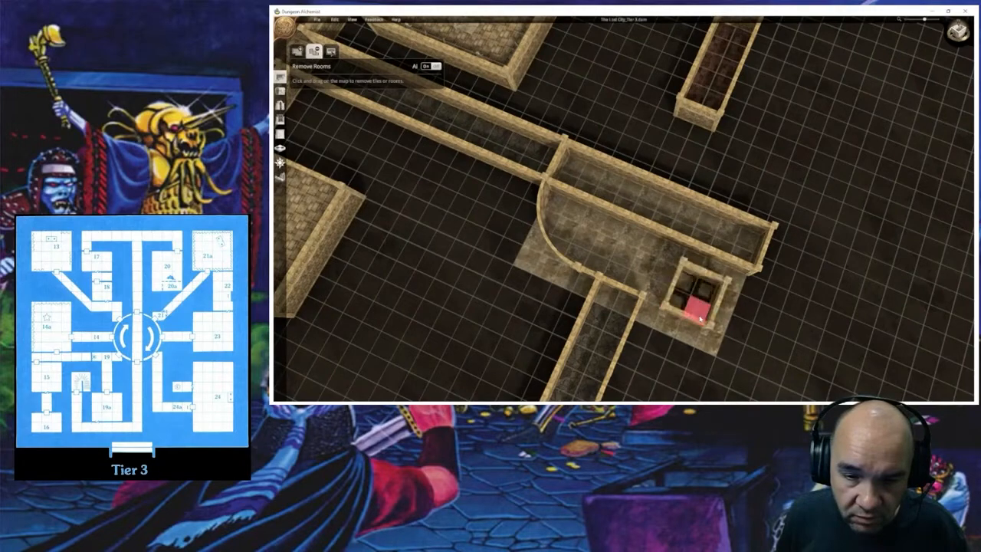
{"action": "scroll", "coordinate": [748, 356], "scroll_direction": "up", "scroll_amount": 2}
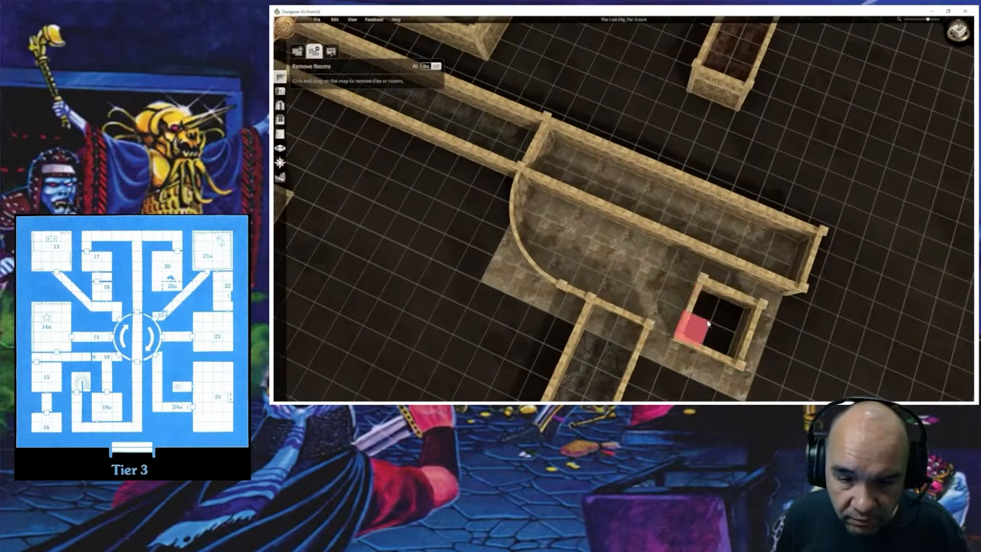
{"action": "middle_click_drag", "start_coordinate": [758, 363], "coordinate": [748, 303]}
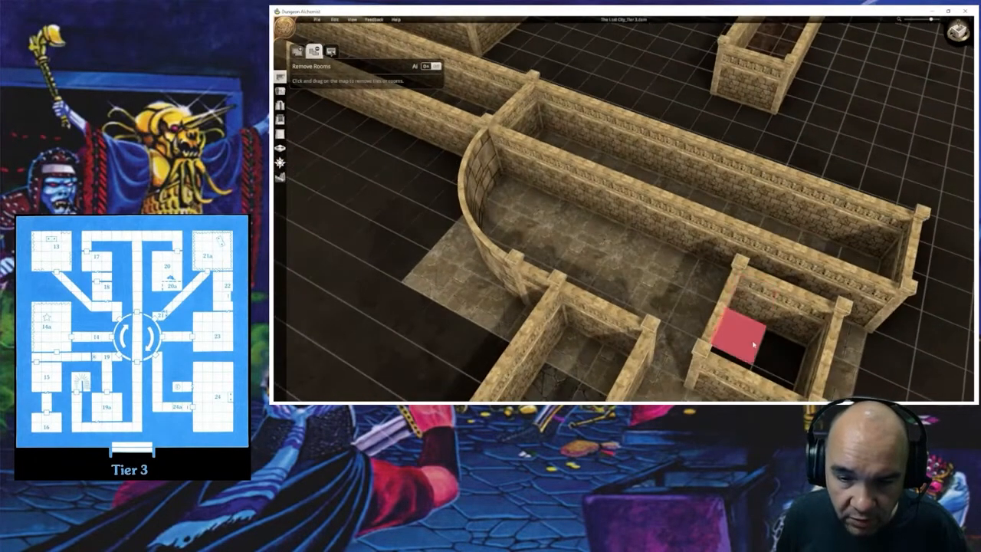
Step: Undo the removal of the two-by-two block of floor tiles beyond the side corridor's end
{"action": "right_click_drag", "start_coordinate": [755, 343], "coordinate": [652, 234]}
{"action": "scroll", "coordinate": [665, 274], "scroll_direction": "down", "scroll_amount": 2}
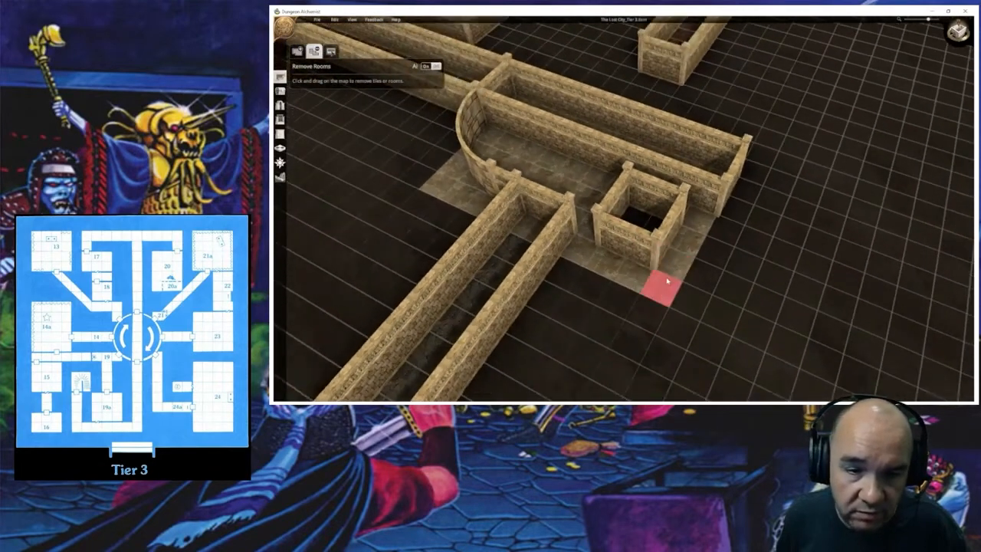
{"action": "left_click", "coordinate": [634, 218]}
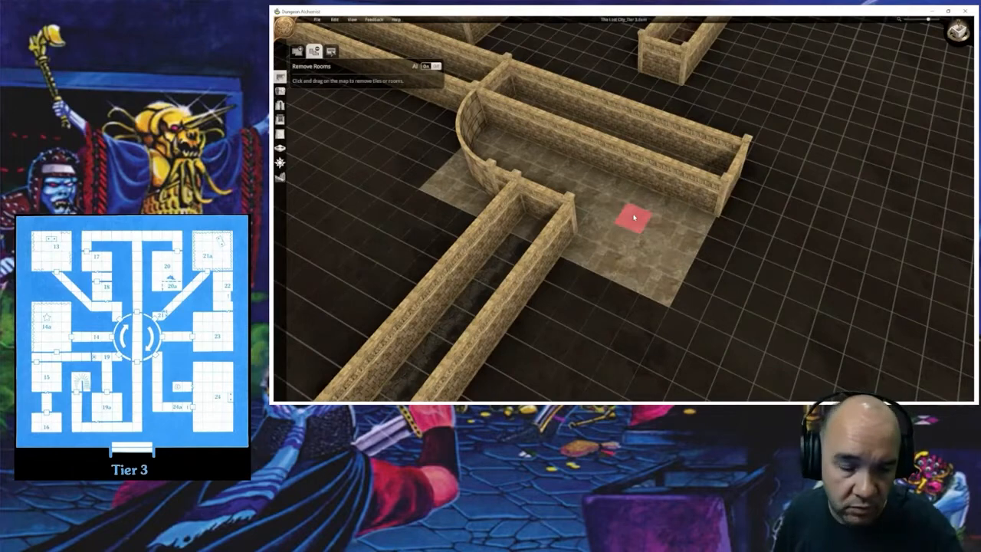
Step: Remove the block of floor tiles extending past the side corridor's outer wall, alongside the long corridor, with Remove Rooms
{"action": "middle_click_drag", "start_coordinate": [636, 223], "coordinate": [500, 276]}
{"action": "middle_click_drag", "start_coordinate": [592, 263], "coordinate": [567, 266]}
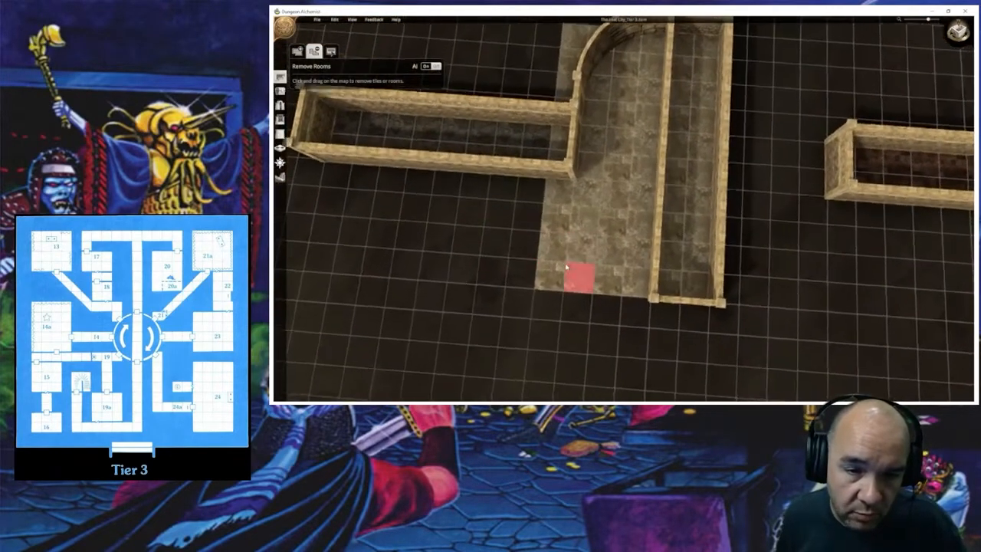
{"action": "left_click_drag", "start_coordinate": [558, 193], "coordinate": [641, 289]}
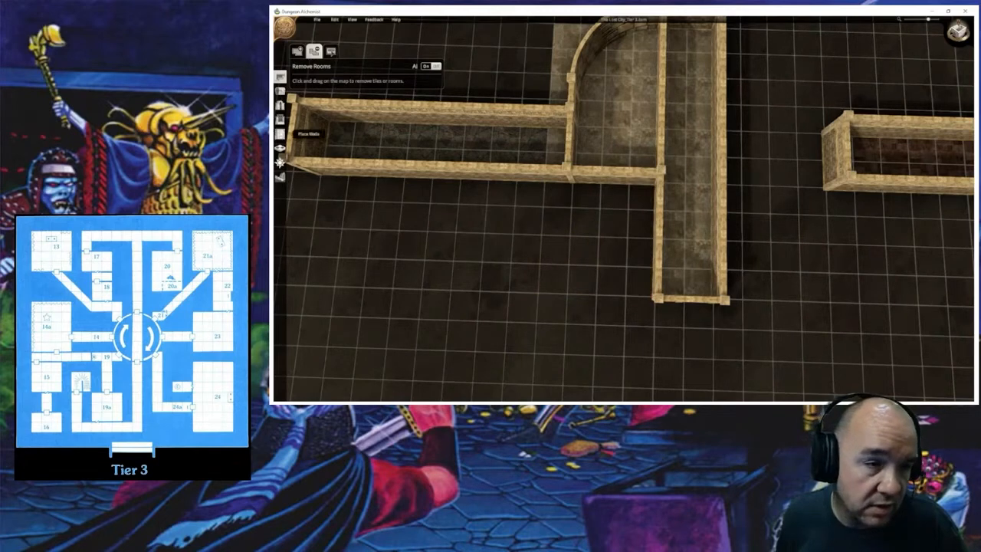
Step: Delete the new wall spanning the gap between the side corridor's outer corner and the long corridor
{"action": "left_click", "coordinate": [280, 133]}
{"action": "left_click", "coordinate": [349, 50]}
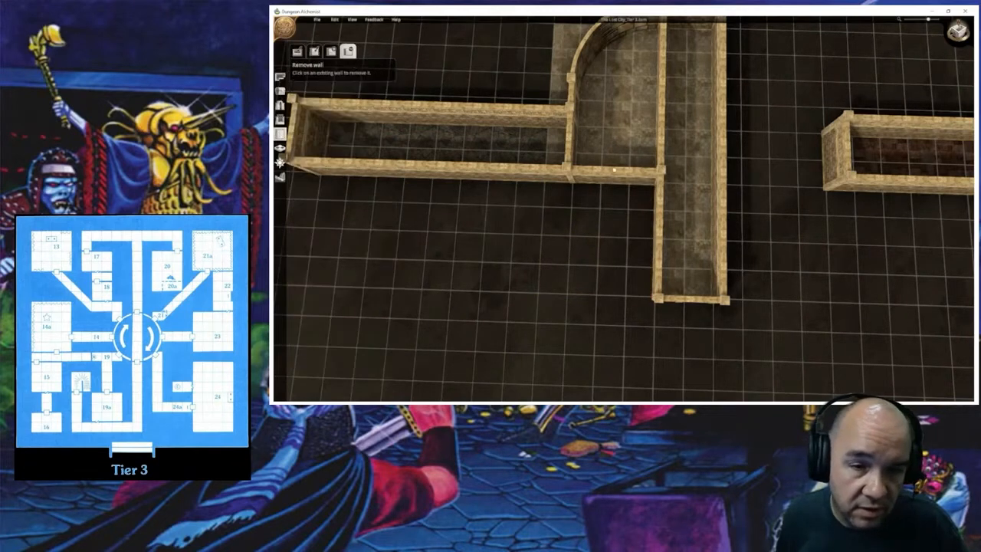
{"action": "left_click", "coordinate": [622, 179]}
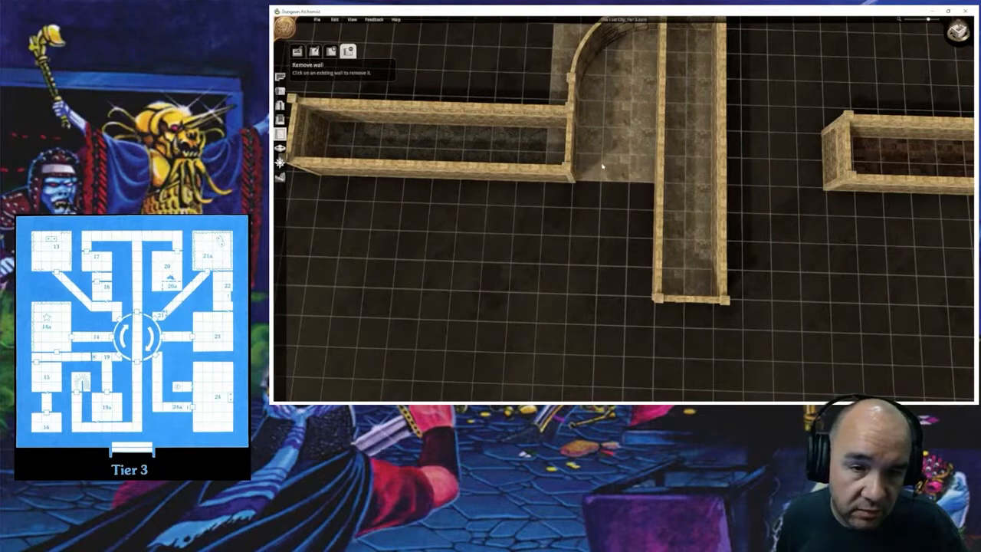
Step: Remove the three-by-two block of floor tiles between the side corridor's end wall and the long corridor with Remove Rooms
{"action": "middle_click_drag", "start_coordinate": [602, 166], "coordinate": [603, 220]}
{"action": "middle_click_drag", "start_coordinate": [613, 135], "coordinate": [619, 232]}
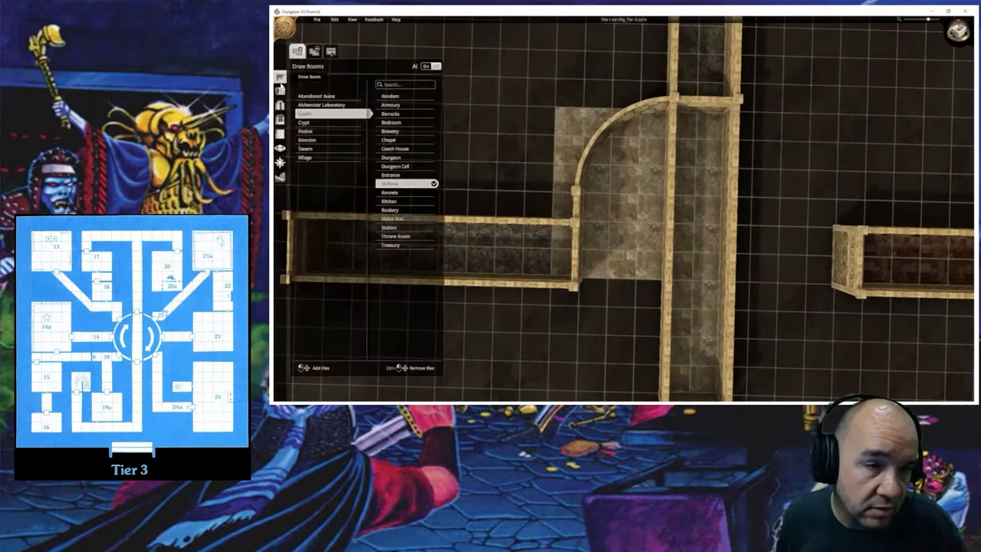
{"action": "left_click", "coordinate": [279, 77]}
{"action": "left_click", "coordinate": [315, 51]}
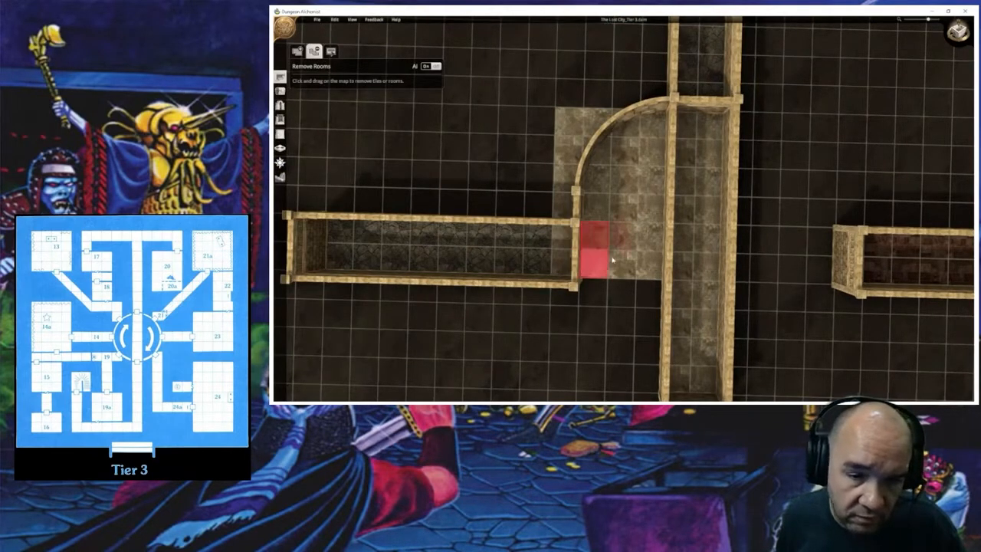
{"action": "left_click_drag", "start_coordinate": [612, 260], "coordinate": [660, 261]}
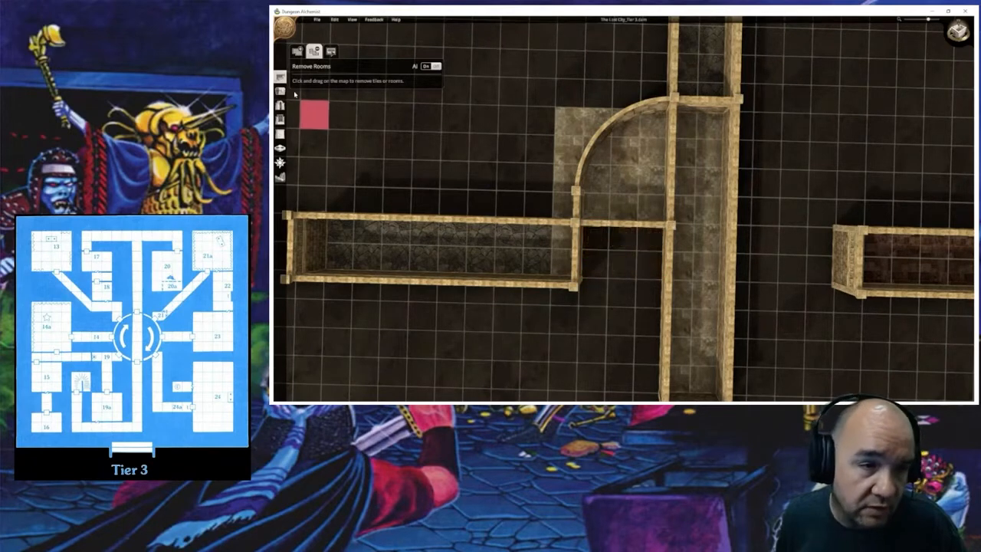
Step: Delete the wall across the floor's new edge, between the side corridor's inner corner and the long corridor
{"action": "left_click", "coordinate": [280, 133]}
{"action": "left_click", "coordinate": [348, 50]}
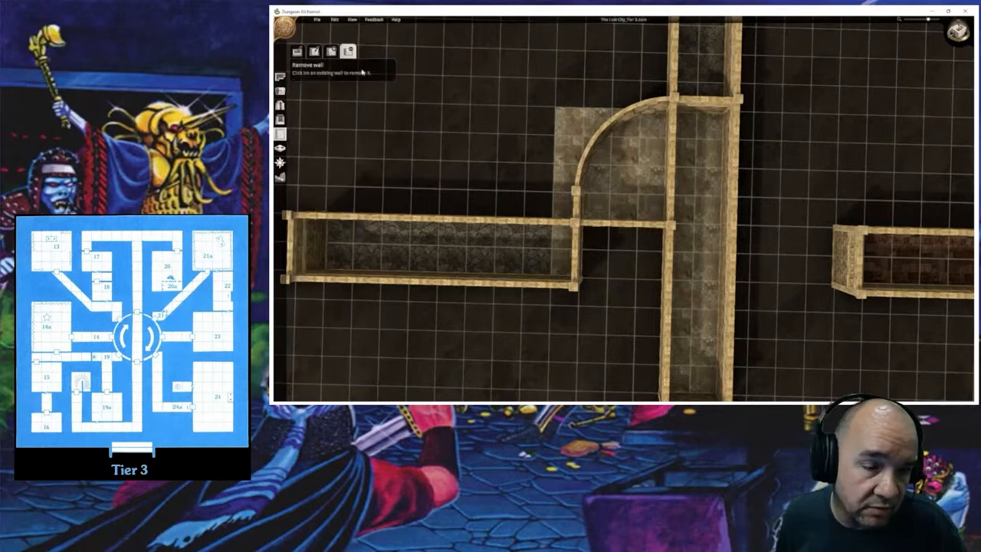
{"action": "left_click", "coordinate": [629, 223]}
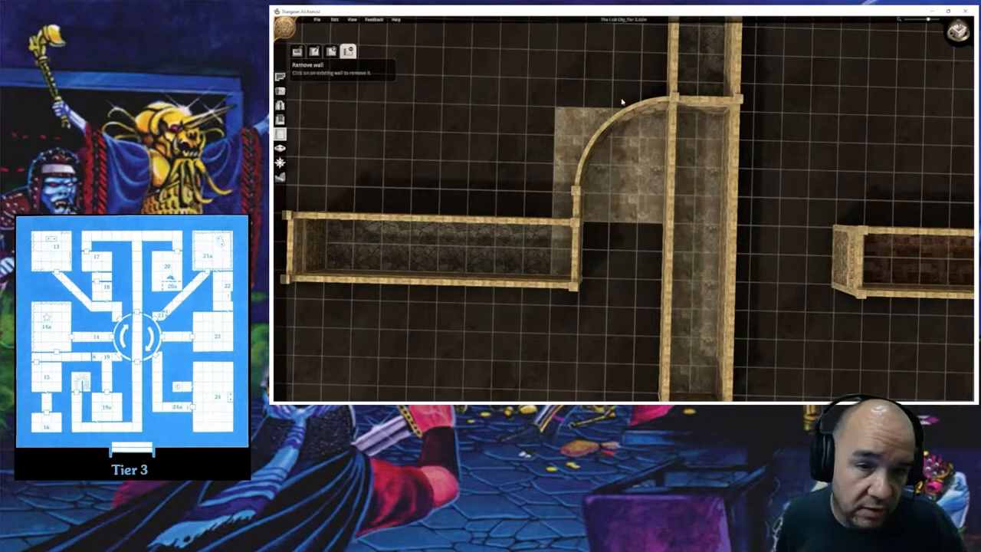
Step: Remove two more rows of floor tiles, three tiles wide, from the open area inside the curved wall with Remove Rooms
{"action": "left_click", "coordinate": [281, 78]}
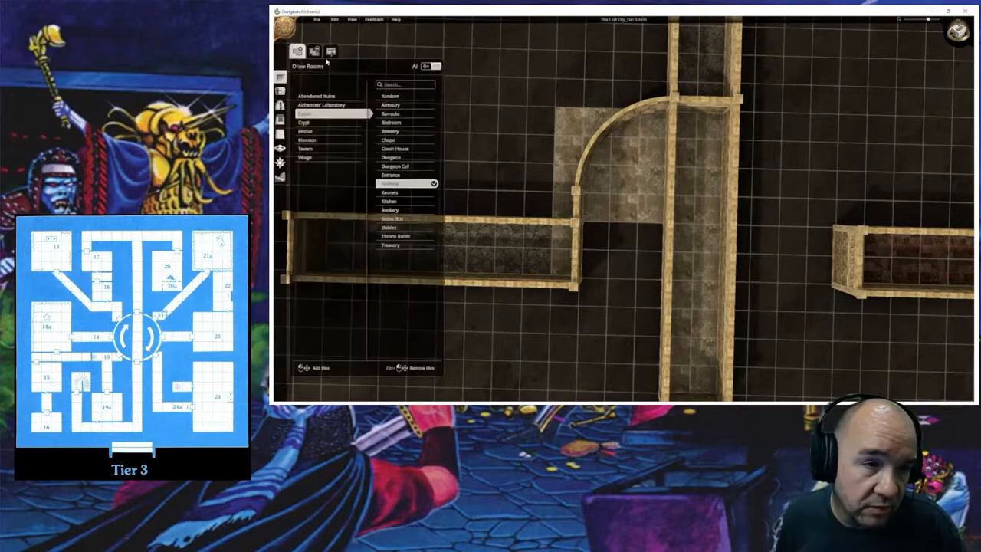
{"action": "left_click", "coordinate": [313, 51]}
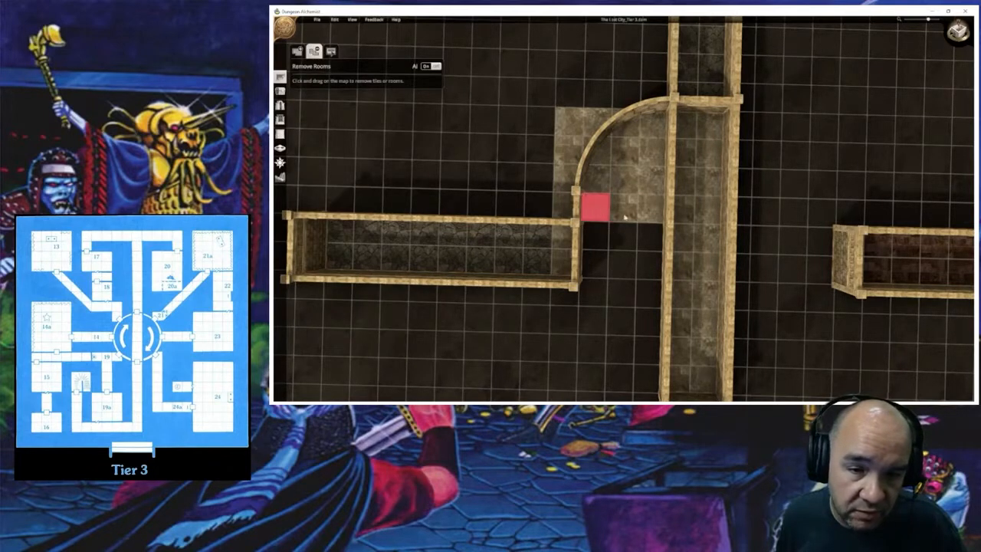
{"action": "left_click_drag", "start_coordinate": [596, 209], "coordinate": [633, 190]}
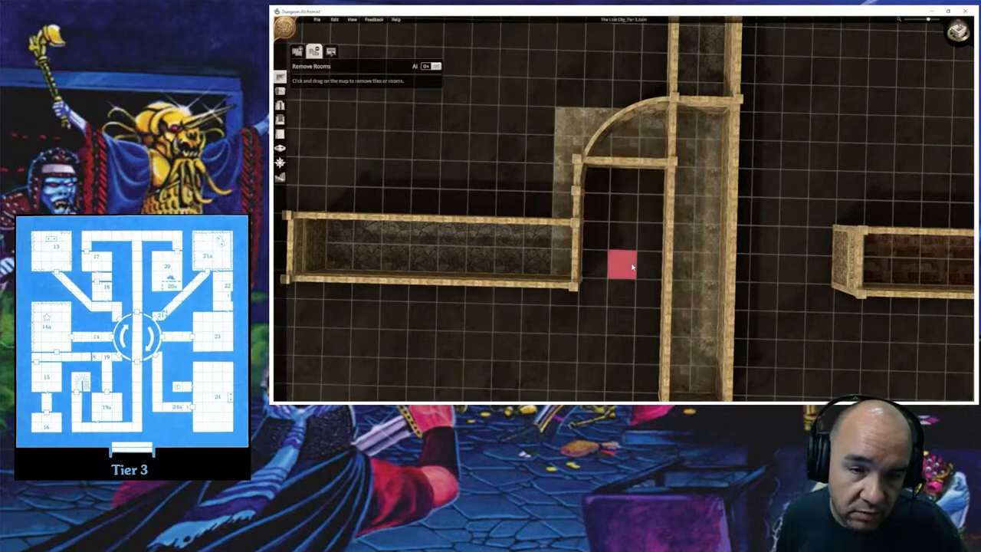
Step: Delete all wall segments closing off the remaining floor inside the curved wall, leaving the curve itself in place
{"action": "scroll", "coordinate": [629, 230], "scroll_direction": "up", "scroll_amount": 3}
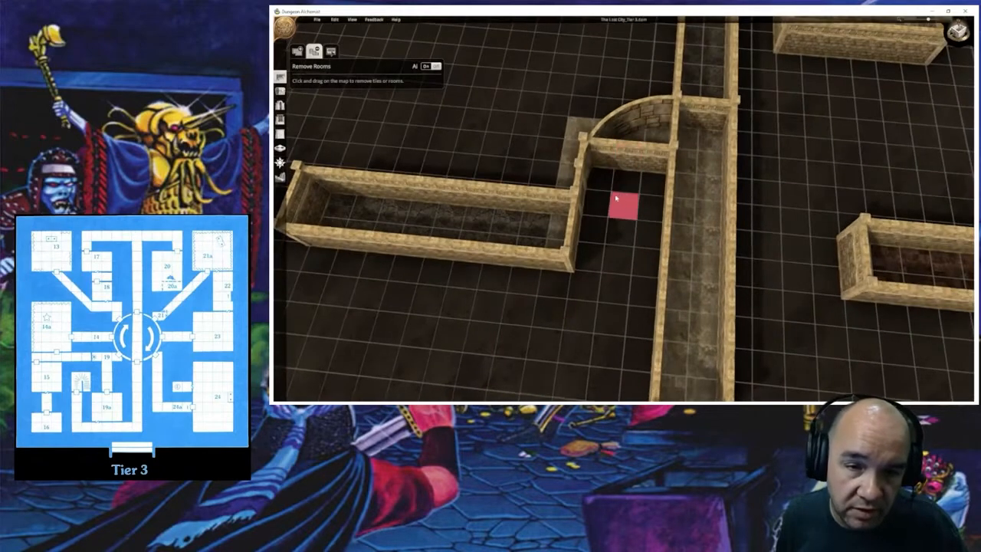
{"action": "middle_click_drag", "start_coordinate": [600, 199], "coordinate": [536, 191]}
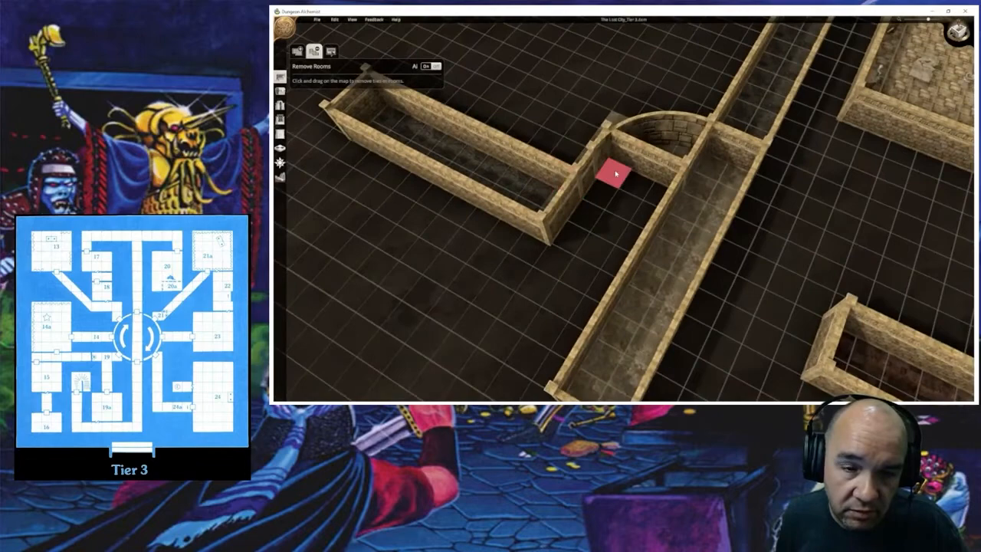
{"action": "scroll", "coordinate": [616, 173], "scroll_direction": "up", "scroll_amount": 5}
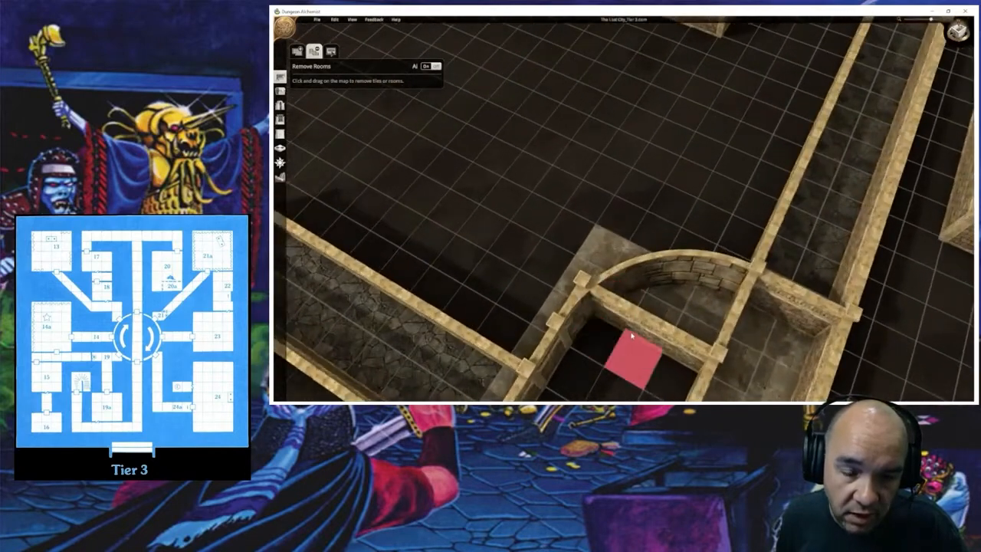
{"action": "middle_click_drag", "start_coordinate": [631, 335], "coordinate": [627, 251]}
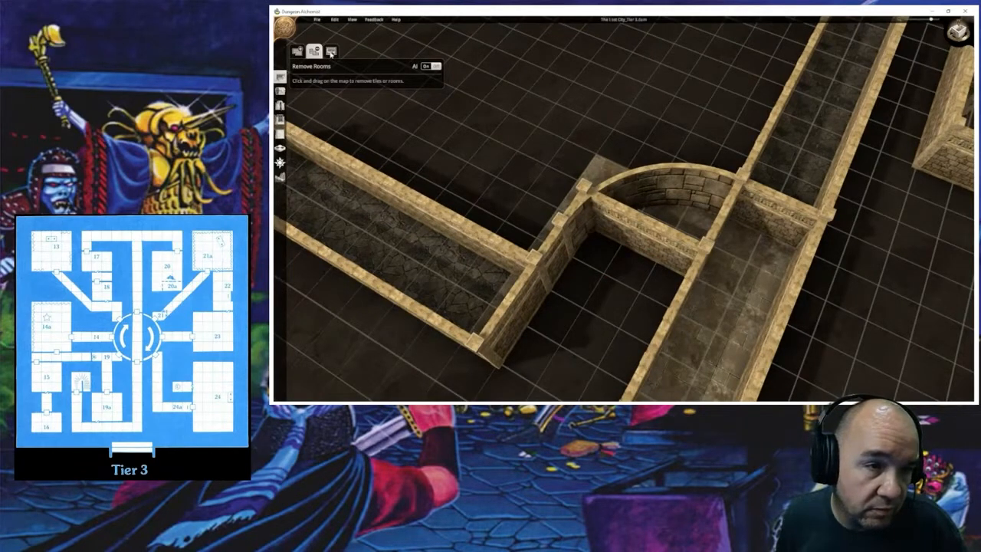
{"action": "left_click", "coordinate": [330, 51]}
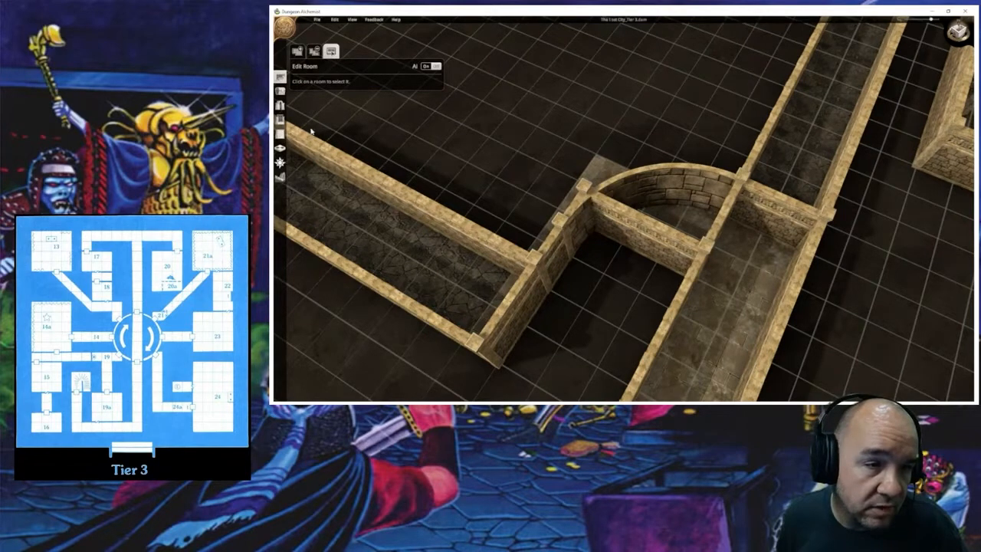
{"action": "left_click", "coordinate": [281, 134]}
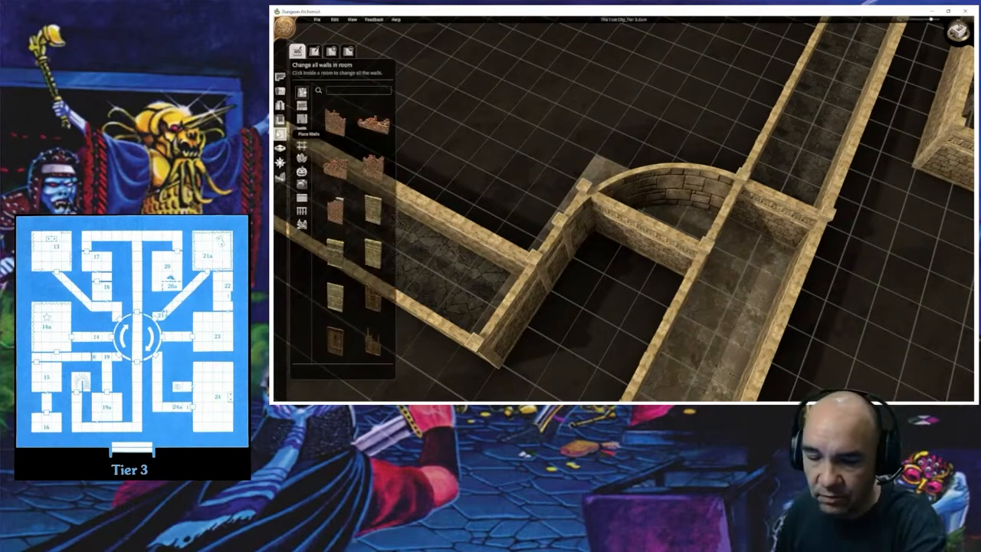
{"action": "left_click", "coordinate": [348, 51]}
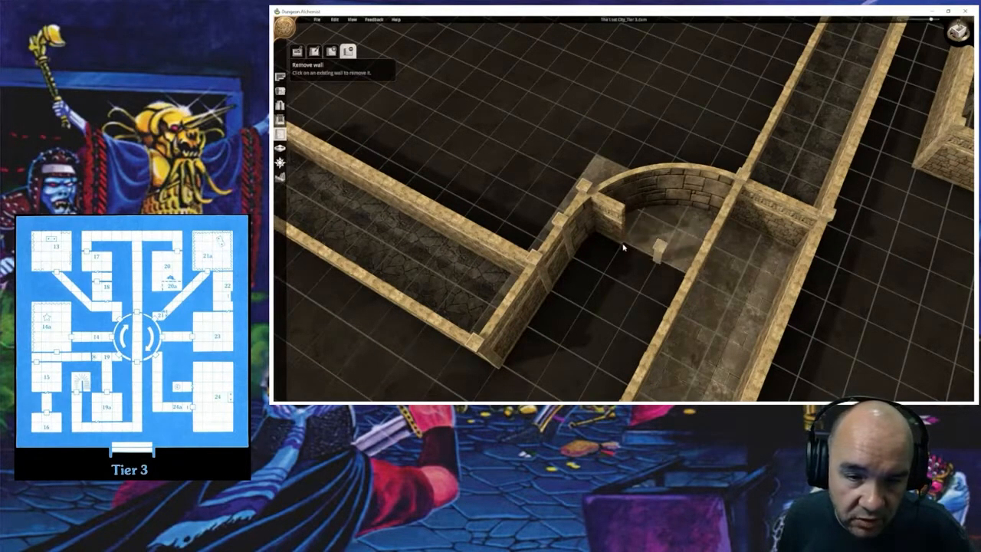
{"action": "left_click", "coordinate": [626, 237]}
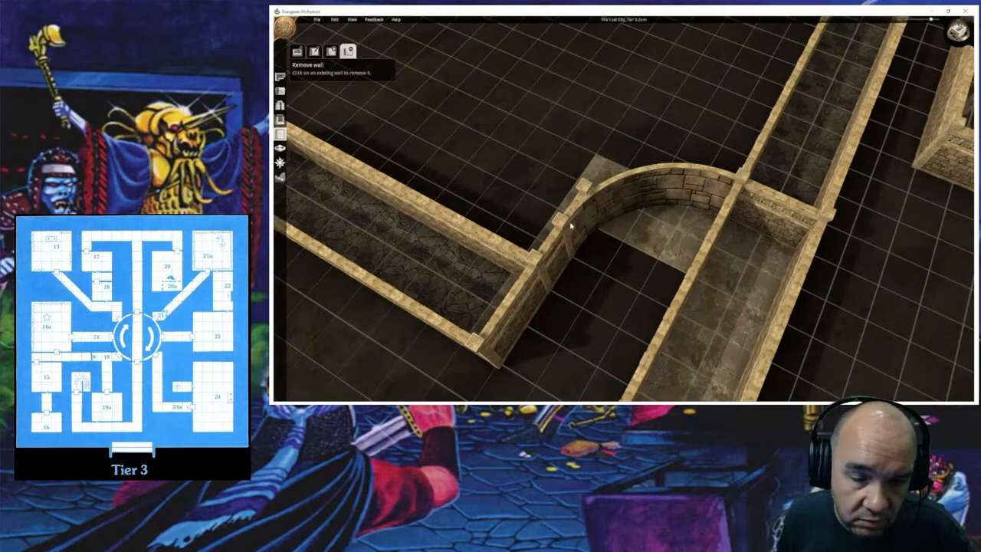
Step: Try removing the surplus floor tiles outside and beneath the curved wall with Remove Rooms, and undo the removal
{"action": "middle_click_drag", "start_coordinate": [573, 228], "coordinate": [803, 256]}
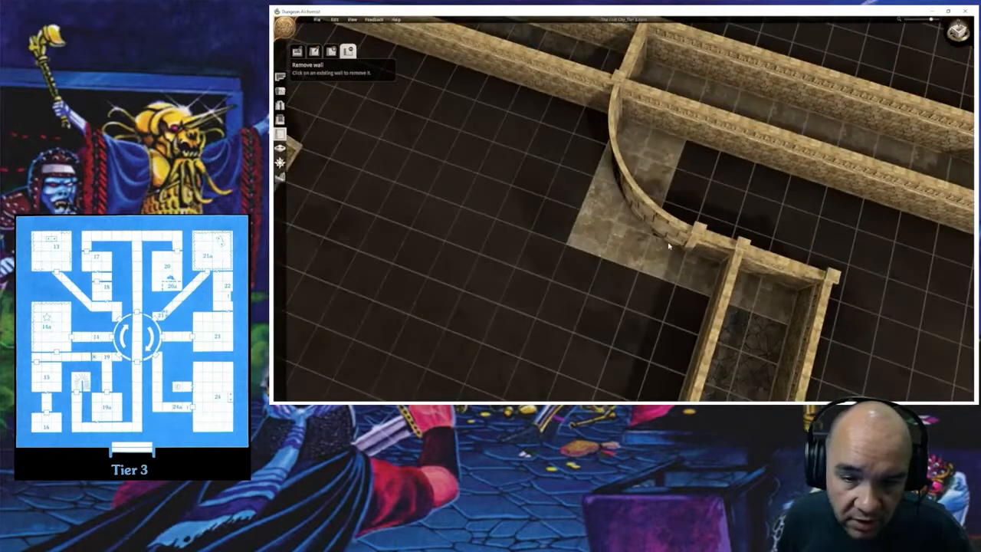
{"action": "middle_click_drag", "start_coordinate": [668, 292], "coordinate": [524, 287]}
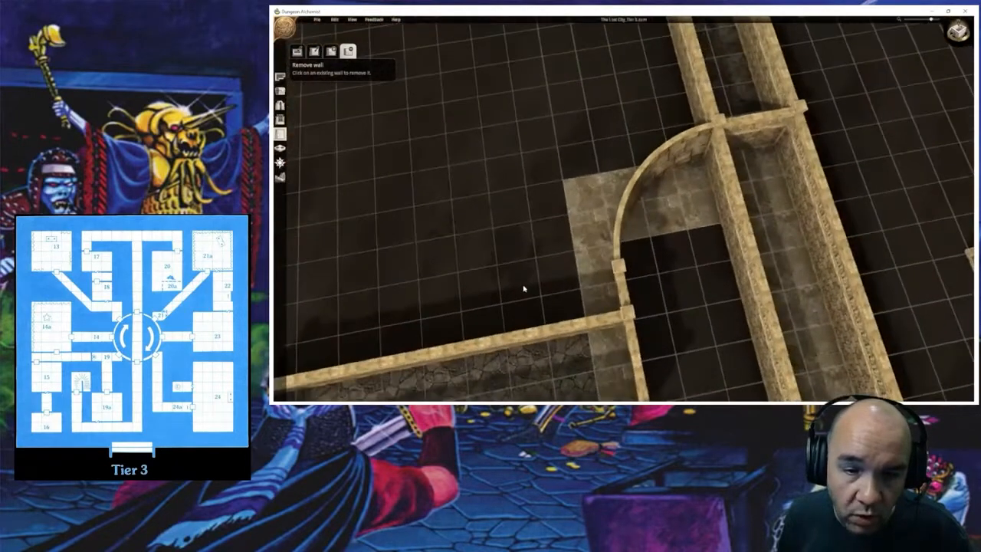
{"action": "left_click", "coordinate": [280, 76]}
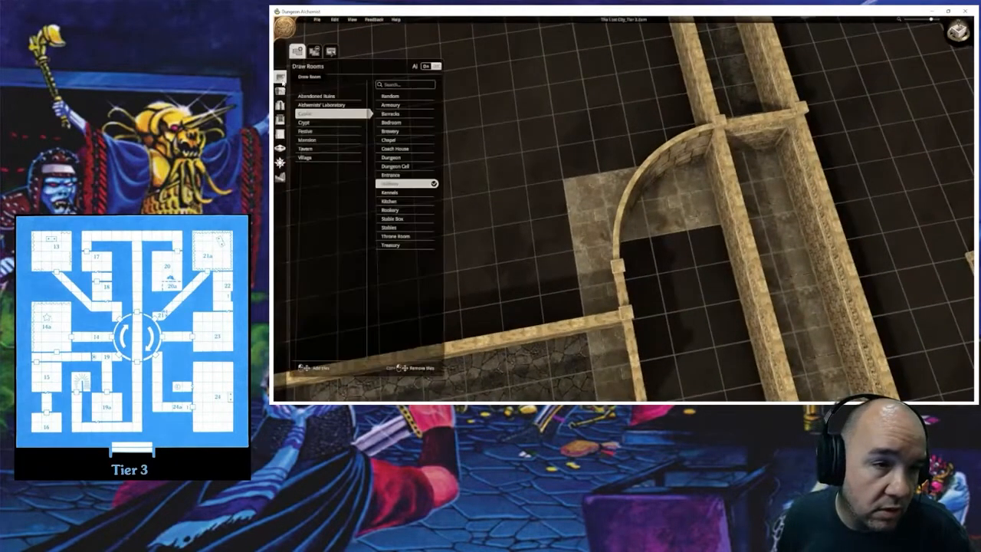
{"action": "left_click", "coordinate": [314, 51]}
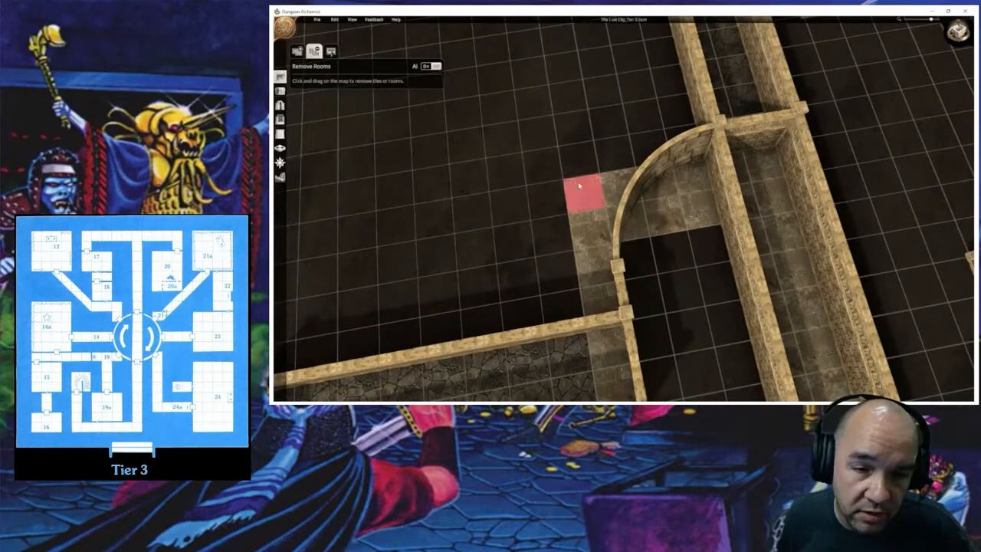
{"action": "left_click_drag", "start_coordinate": [580, 193], "coordinate": [648, 221]}
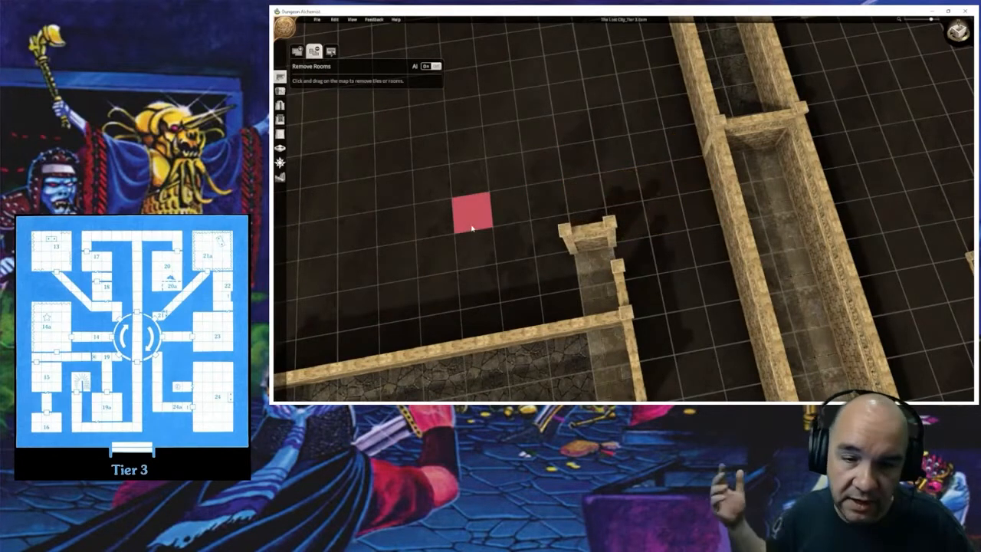
{"action": "key", "text": "ctrl+z"}
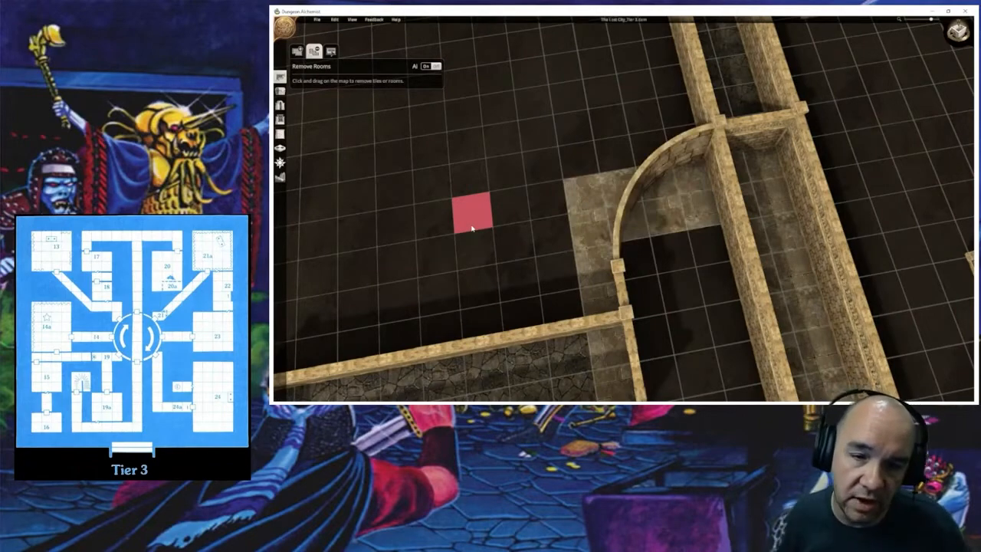
Step: Try removing only the leftover floor tiles on the inner side of the curved wall, and undo the removal
{"action": "middle_click_drag", "start_coordinate": [714, 291], "coordinate": [667, 326]}
{"action": "left_click_drag", "start_coordinate": [669, 237], "coordinate": [690, 239]}
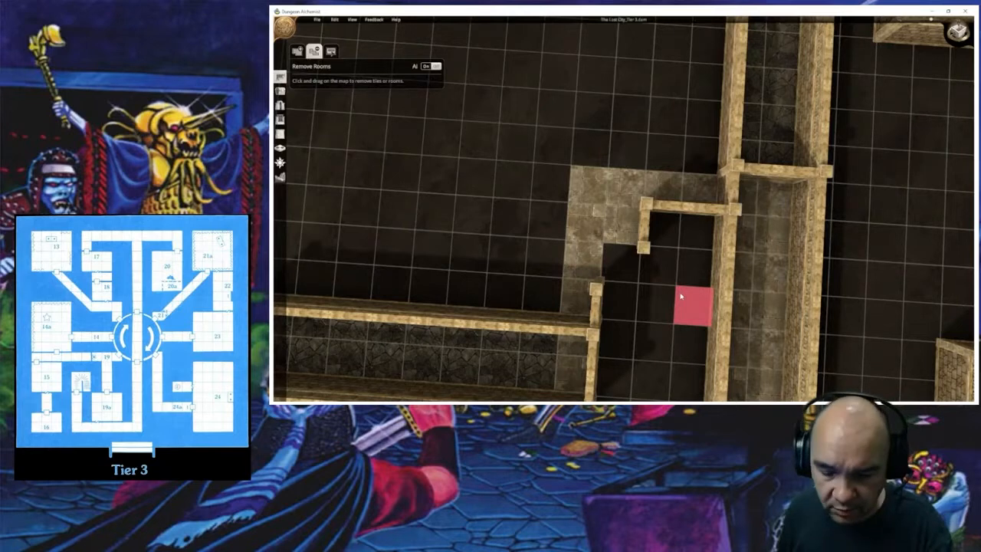
{"action": "key", "text": "ctrl+z"}
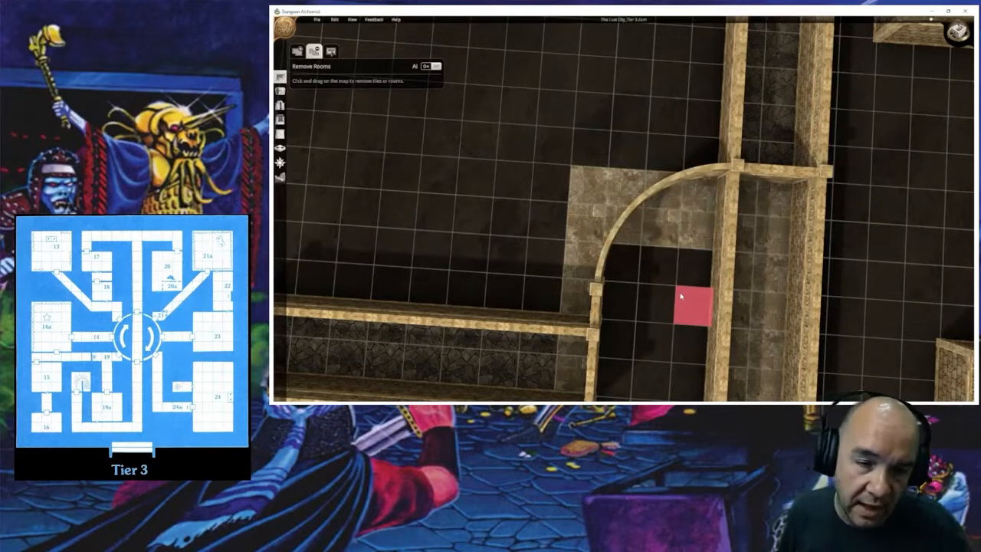
Step: Delete the curved wall joining the horizontal corridor on the west side to the central corridor
{"action": "left_click", "coordinate": [279, 134]}
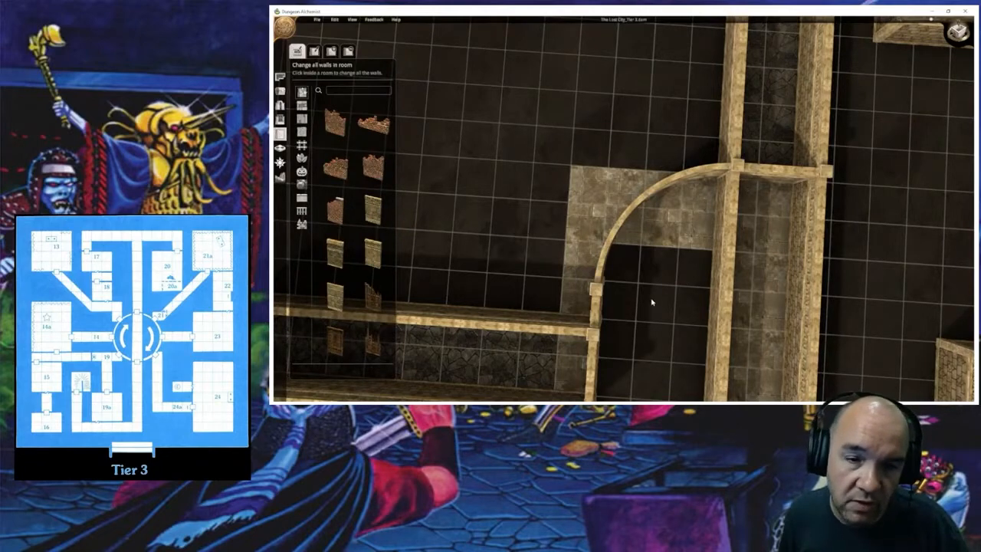
{"action": "middle_click_drag", "start_coordinate": [652, 302], "coordinate": [588, 197]}
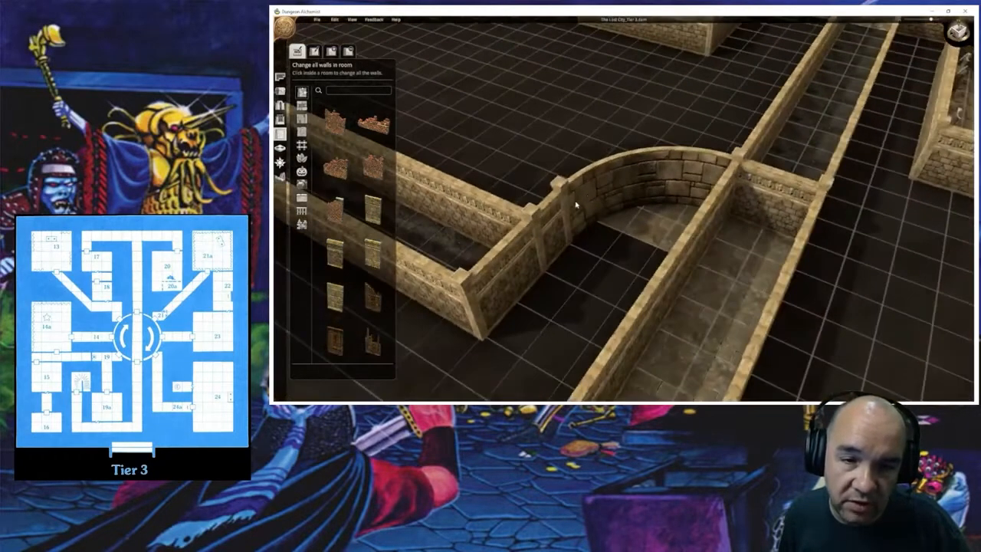
{"action": "middle_click_drag", "start_coordinate": [627, 229], "coordinate": [697, 276]}
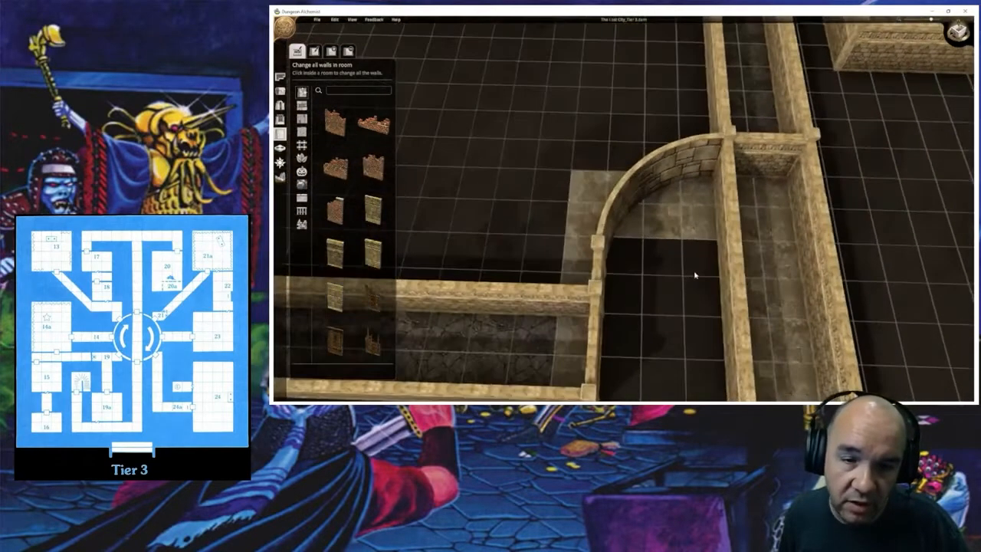
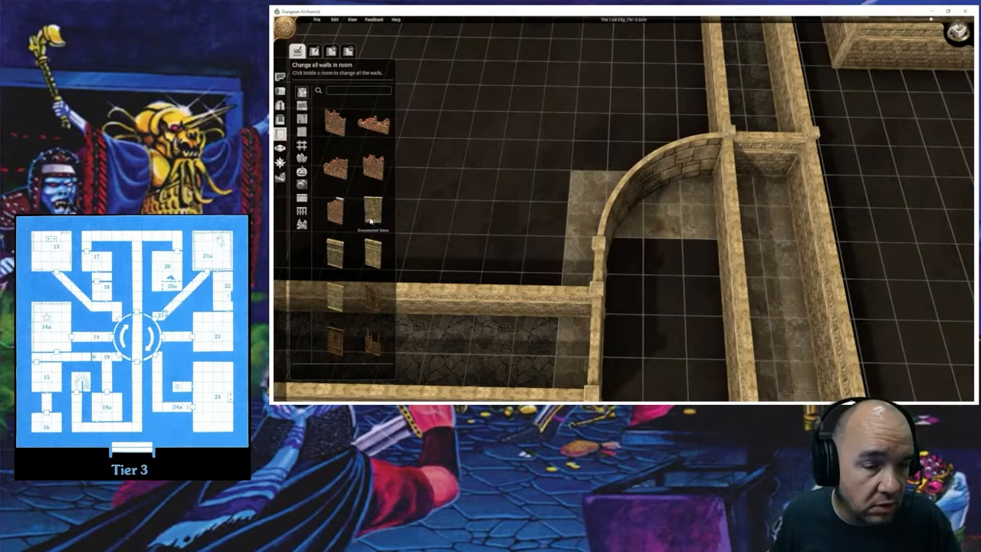
{"action": "left_click", "coordinate": [629, 189]}
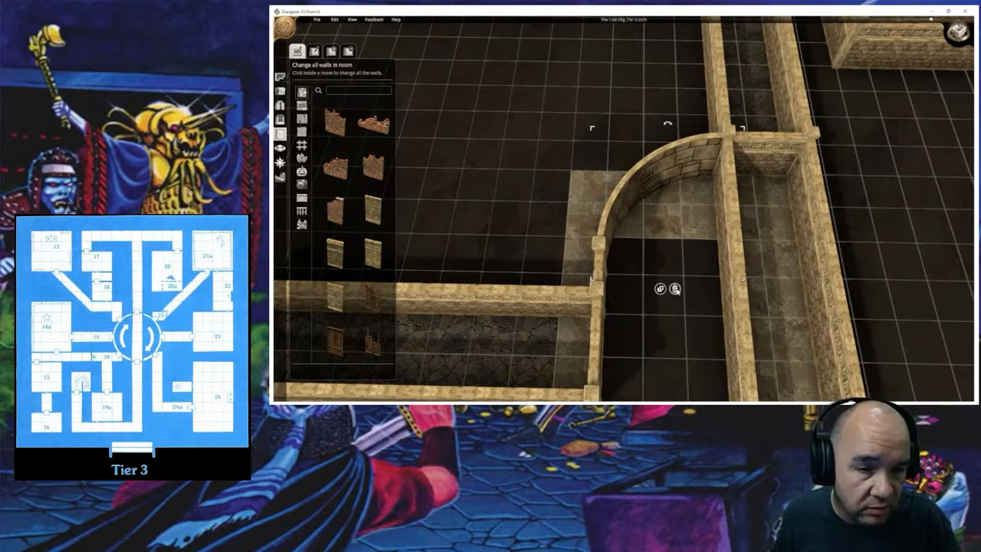
{"action": "left_click", "coordinate": [676, 289]}
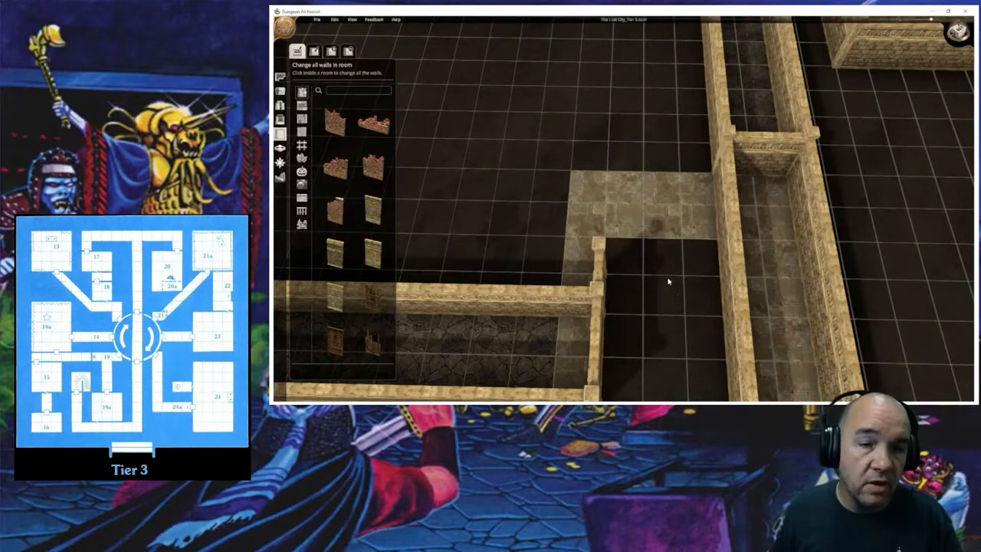
{"action": "middle_click_drag", "start_coordinate": [666, 273], "coordinate": [669, 329]}
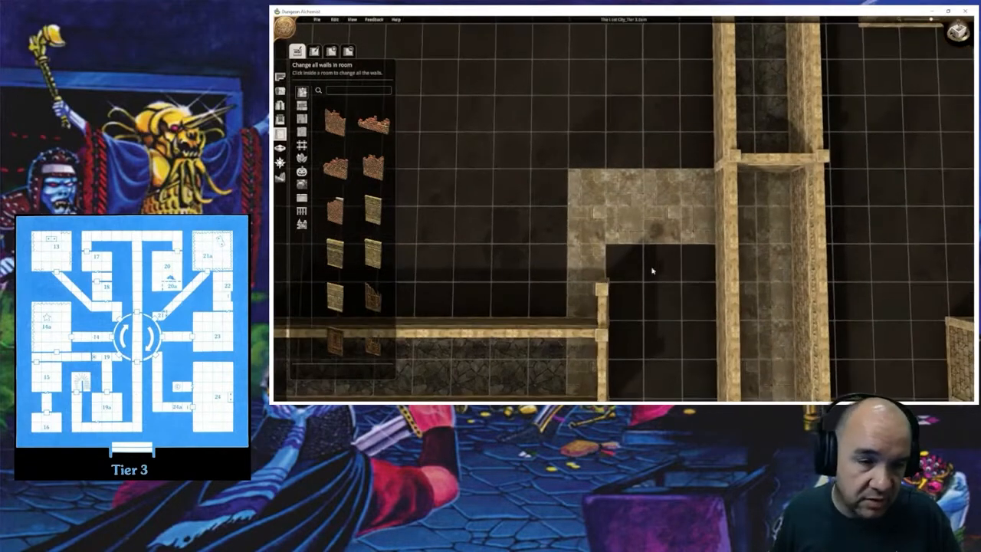
{"action": "left_click", "coordinate": [335, 253]}
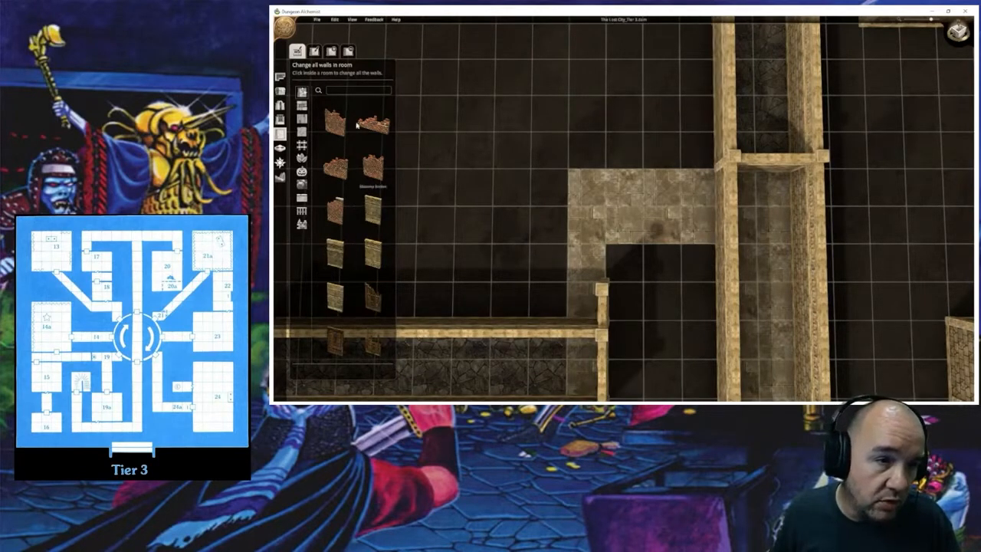
{"action": "left_click", "coordinate": [331, 50]}
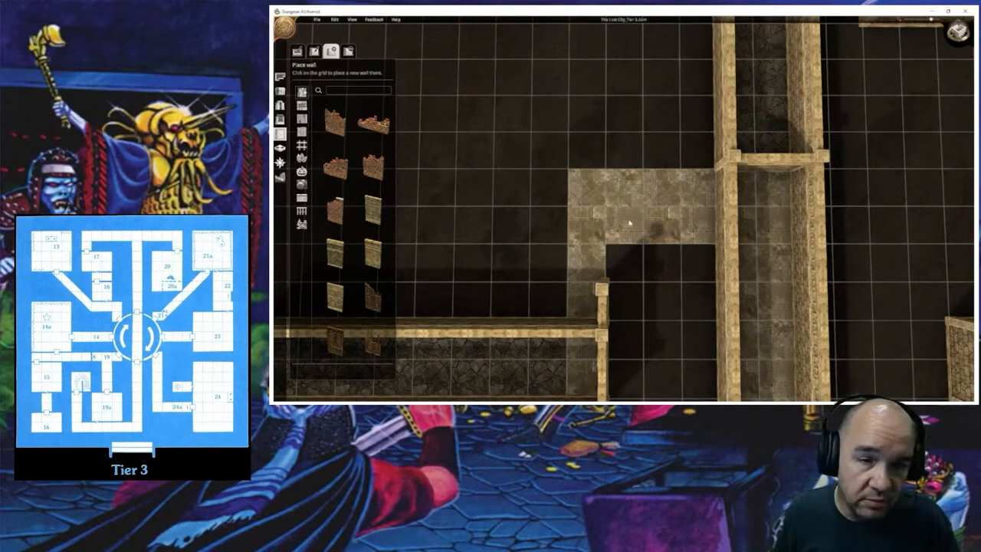
{"action": "left_click", "coordinate": [345, 246]}
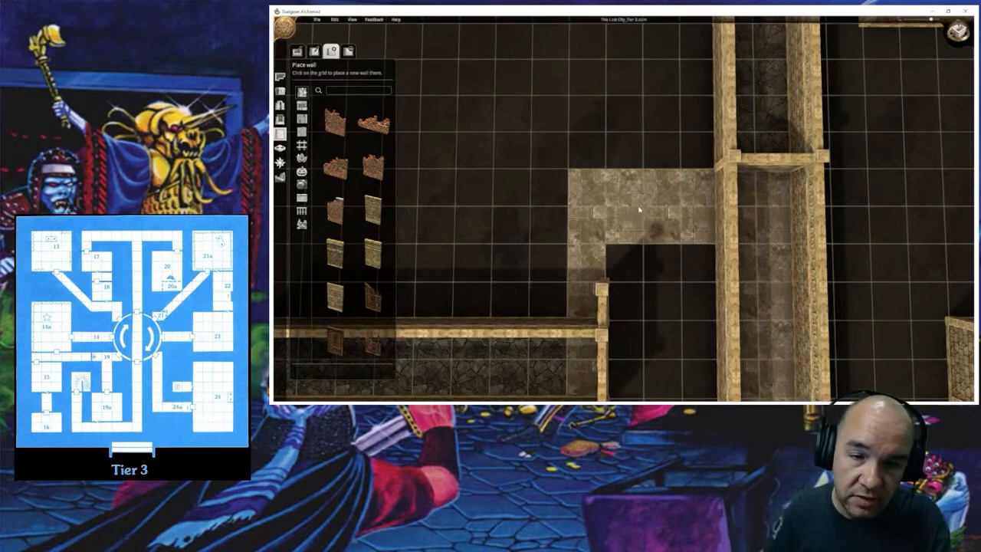
{"action": "scroll", "coordinate": [636, 206], "scroll_direction": "down", "scroll_amount": 3}
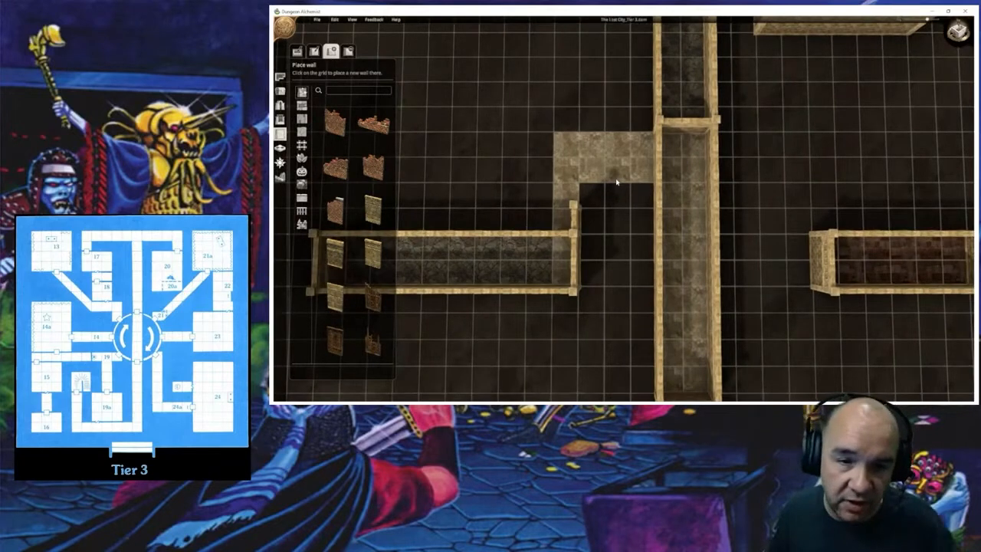
{"action": "left_click", "coordinate": [281, 78]}
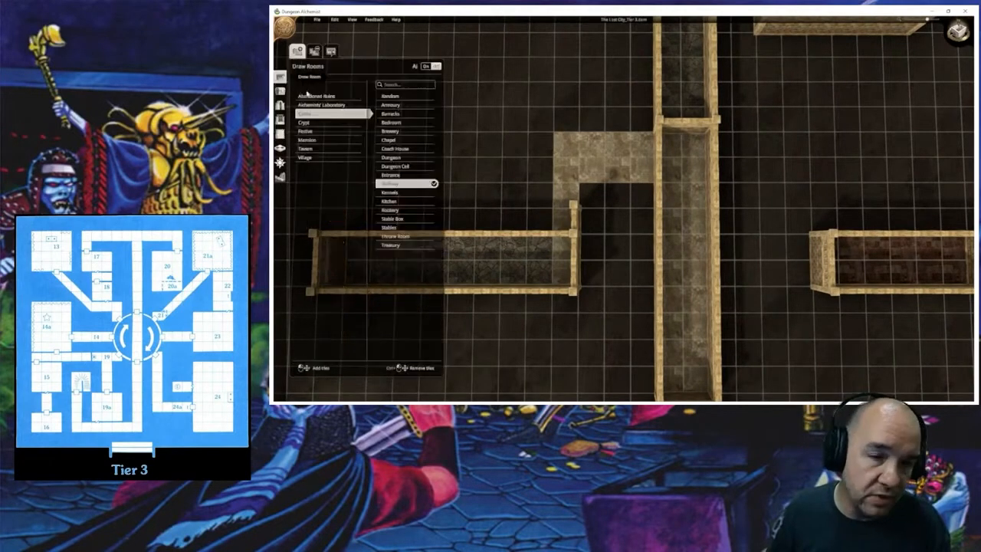
{"action": "left_click_drag", "start_coordinate": [565, 143], "coordinate": [641, 171]}
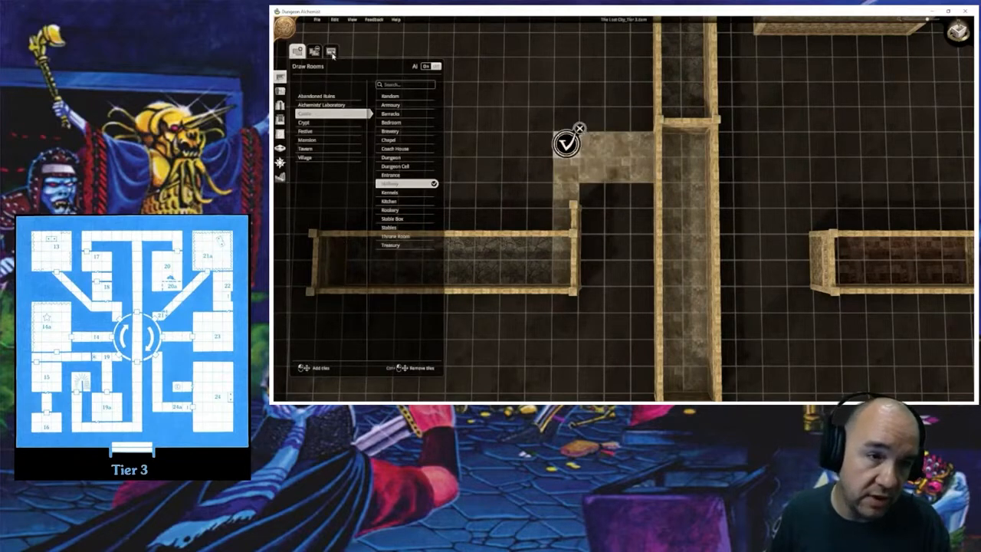
Step: Remove the floor tiles where the curved wall stood and the wall segment capping the leftover strip above the western corridor
{"action": "left_click", "coordinate": [314, 52]}
{"action": "left_click_drag", "start_coordinate": [559, 150], "coordinate": [613, 167]}
{"action": "left_click", "coordinate": [609, 160]}
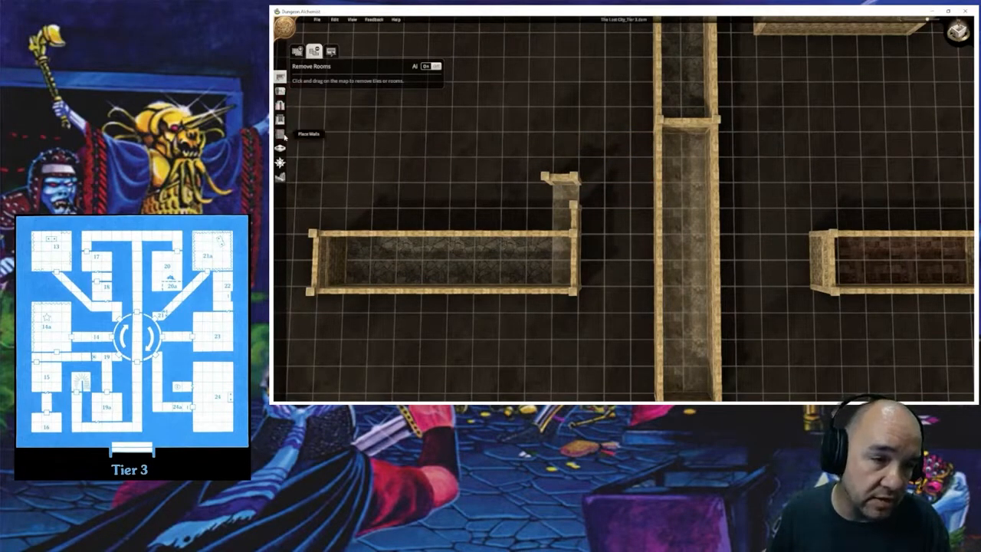
{"action": "left_click", "coordinate": [280, 133]}
{"action": "left_click", "coordinate": [348, 51]}
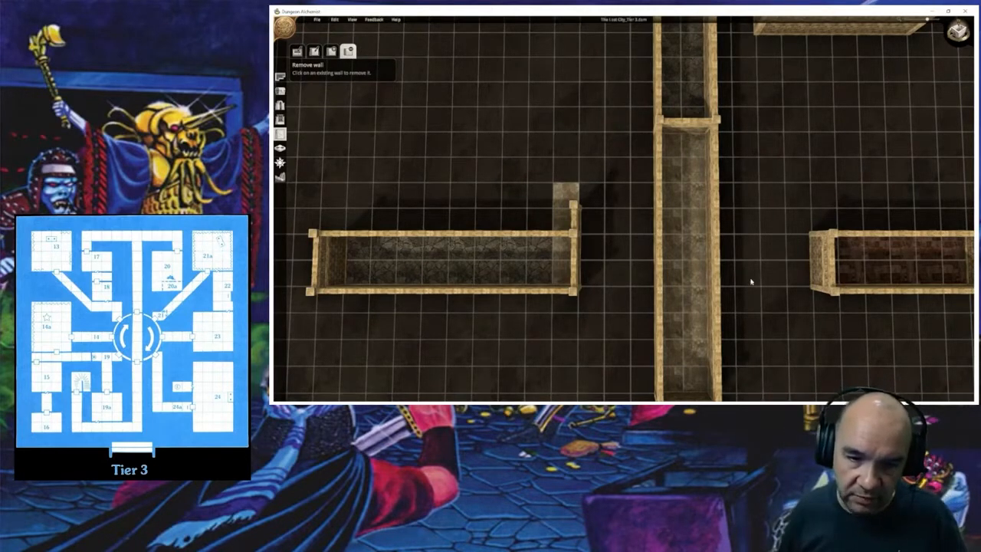
Step: Remove the last surplus floor tiles and wall stub above the east end of the western corridor with Remove Rooms
{"action": "right_click_drag", "start_coordinate": [739, 241], "coordinate": [679, 185]}
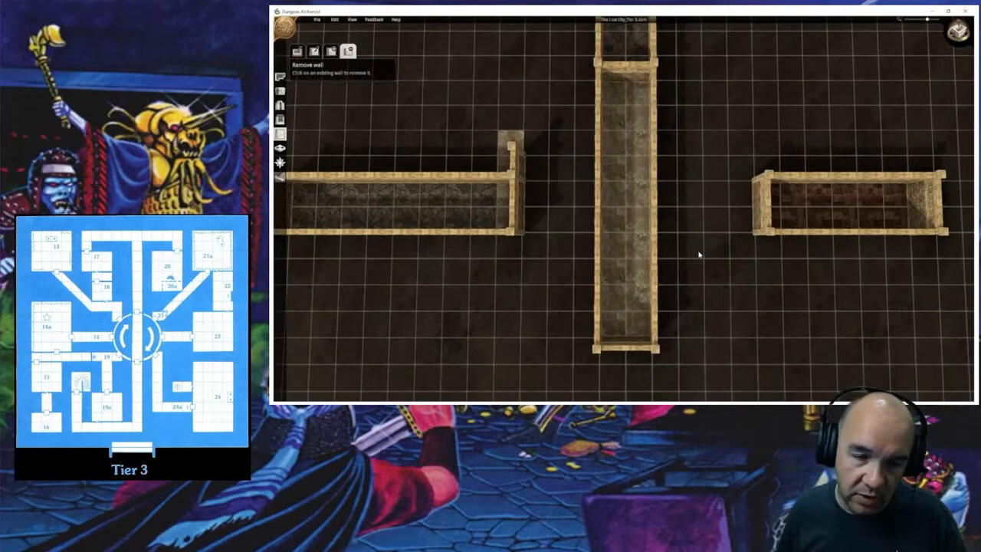
{"action": "right_click_drag", "start_coordinate": [531, 274], "coordinate": [593, 336]}
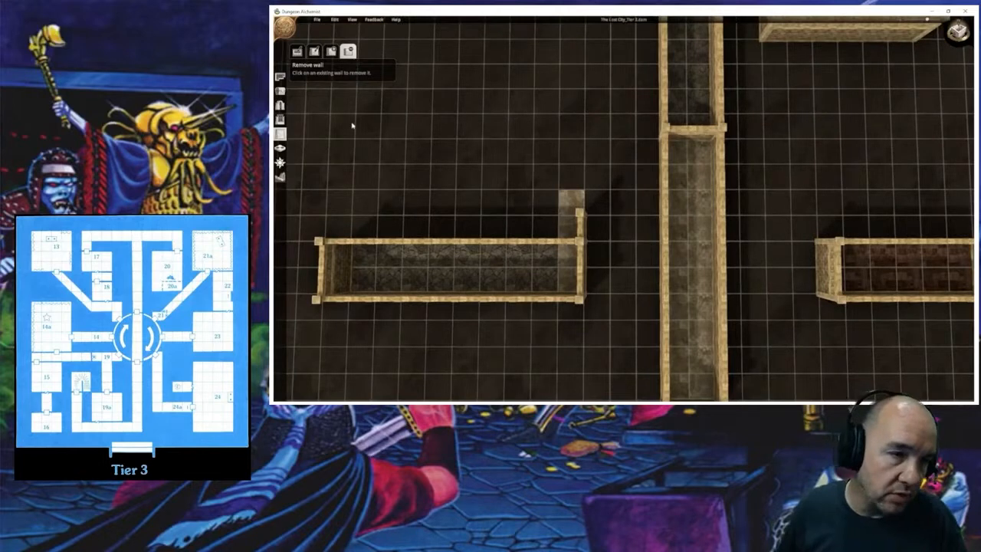
{"action": "left_click", "coordinate": [280, 77]}
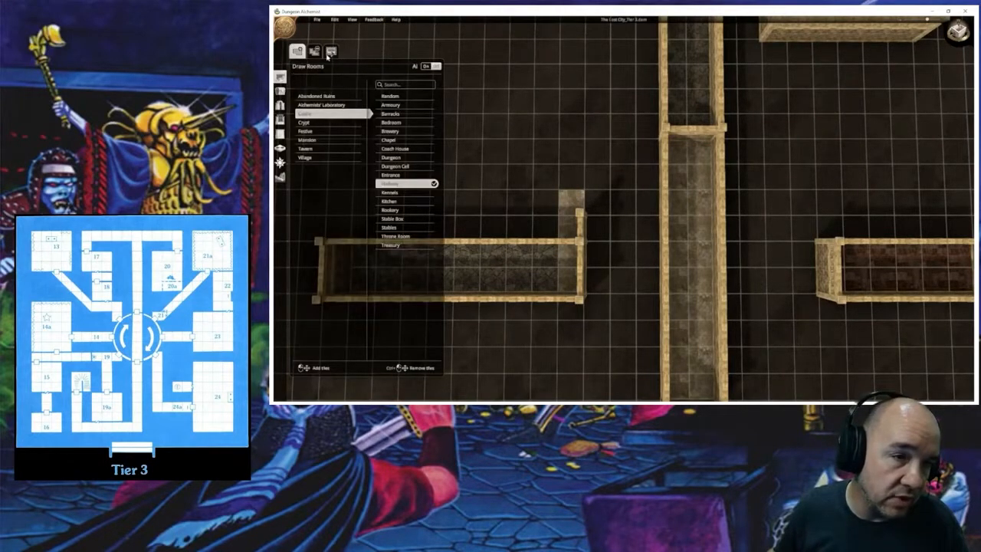
{"action": "left_click", "coordinate": [313, 50]}
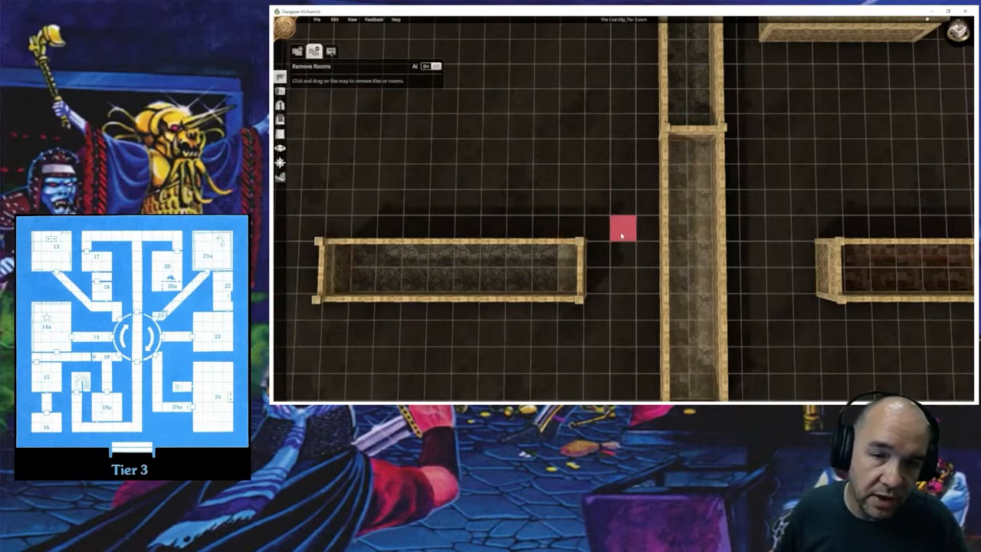
Step: Paint the full length of the central north-south corridor with the tan patterned stone floor used in the rooms
{"action": "scroll", "coordinate": [622, 262], "scroll_direction": "down", "scroll_amount": 3}
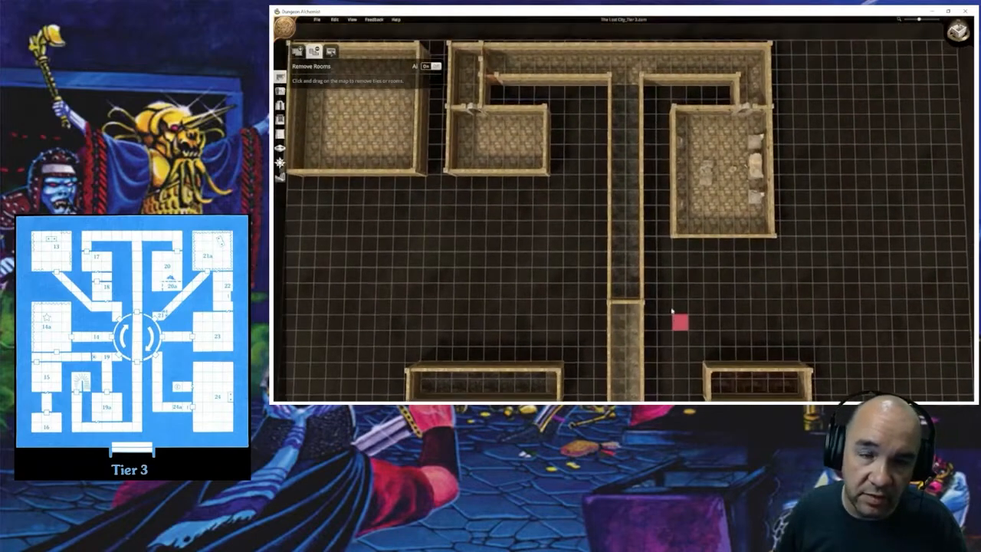
{"action": "left_click", "coordinate": [280, 148]}
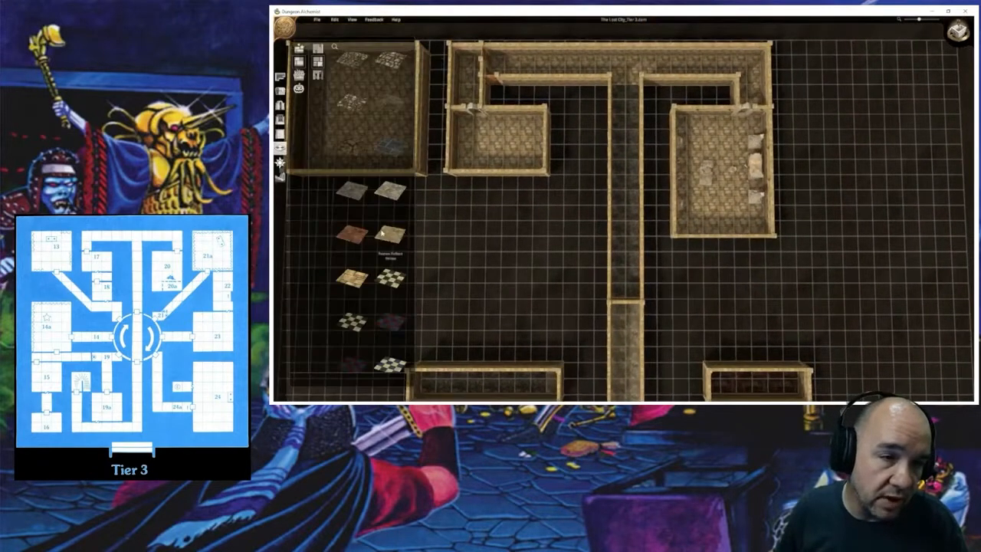
{"action": "left_click", "coordinate": [352, 278]}
{"action": "left_click_drag", "start_coordinate": [620, 88], "coordinate": [628, 345]}
{"action": "right_click_drag", "start_coordinate": [629, 347], "coordinate": [625, 218]}
{"action": "left_click_drag", "start_coordinate": [626, 221], "coordinate": [626, 313]}
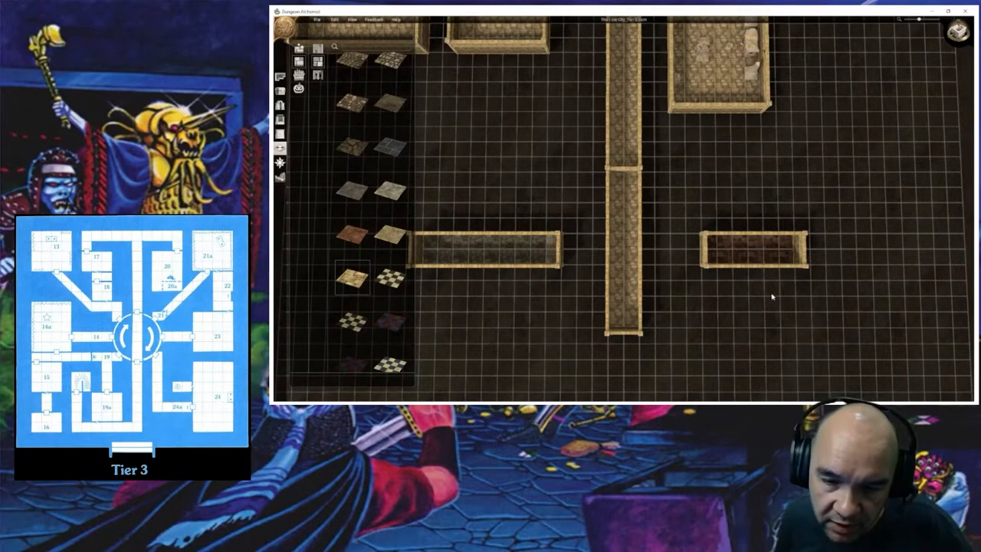
Step: Apply the same tan stone floor to the short eastern and western corridors beside the central corridor
{"action": "mouse_move", "coordinate": [773, 297]}
{"action": "middle_mouse_down"}
{"action": "mouse_move", "coordinate": [582, 300]}
{"action": "mouse_move", "coordinate": [646, 277]}
{"action": "middle_mouse_up"}
{"action": "scroll", "coordinate": [582, 299], "scroll_direction": "up", "scroll_amount": 2}
{"action": "left_click_drag", "start_coordinate": [587, 222], "coordinate": [690, 243]}
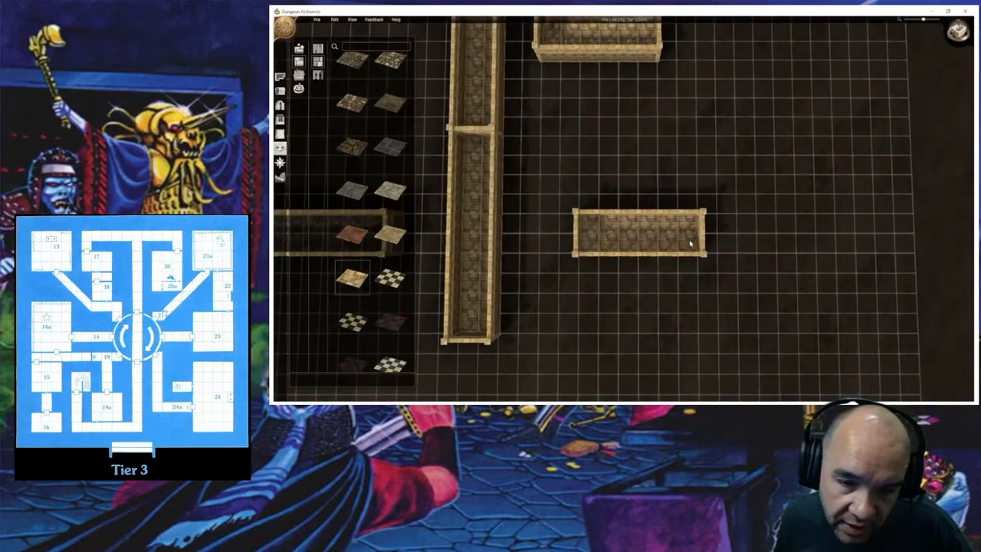
{"action": "scroll", "coordinate": [615, 293], "scroll_direction": "down", "scroll_amount": 3}
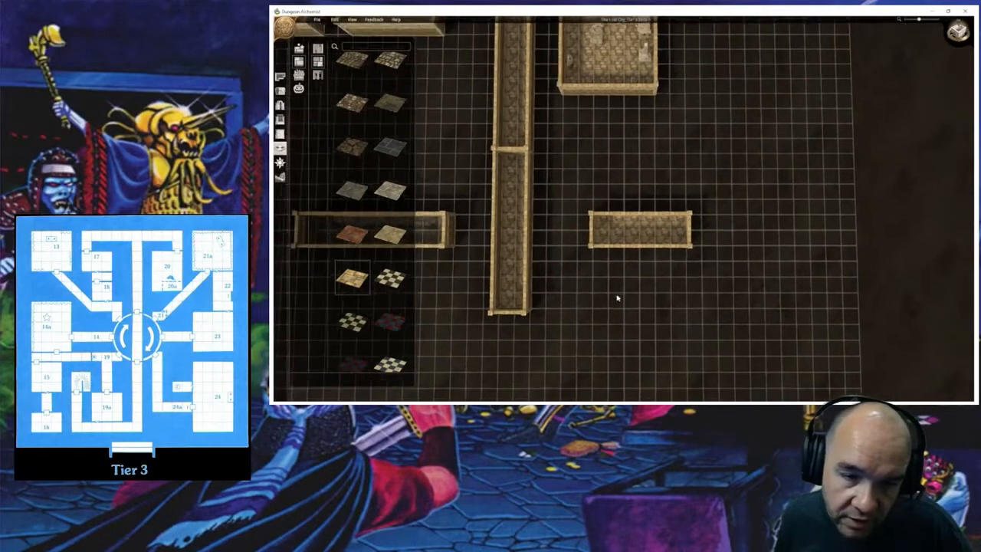
{"action": "middle_click_drag", "start_coordinate": [617, 297], "coordinate": [854, 307]}
{"action": "left_click_drag", "start_coordinate": [585, 235], "coordinate": [707, 244]}
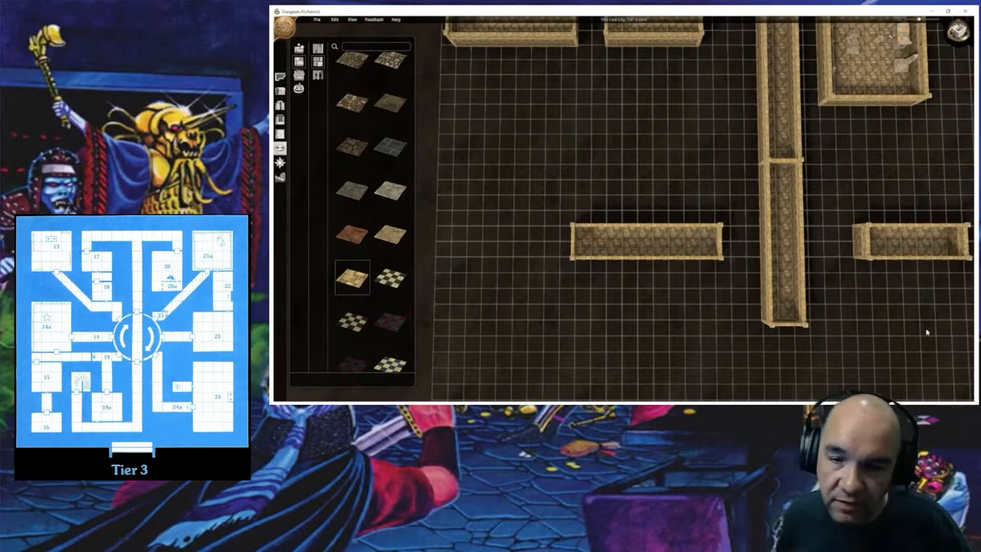
Step: Draw a Castle Hallway room four tiles wide and two deep directly against the south wall of room 17
{"action": "middle_click_drag", "start_coordinate": [912, 326], "coordinate": [774, 341]}
{"action": "scroll", "coordinate": [772, 339], "scroll_direction": "down", "scroll_amount": 5}
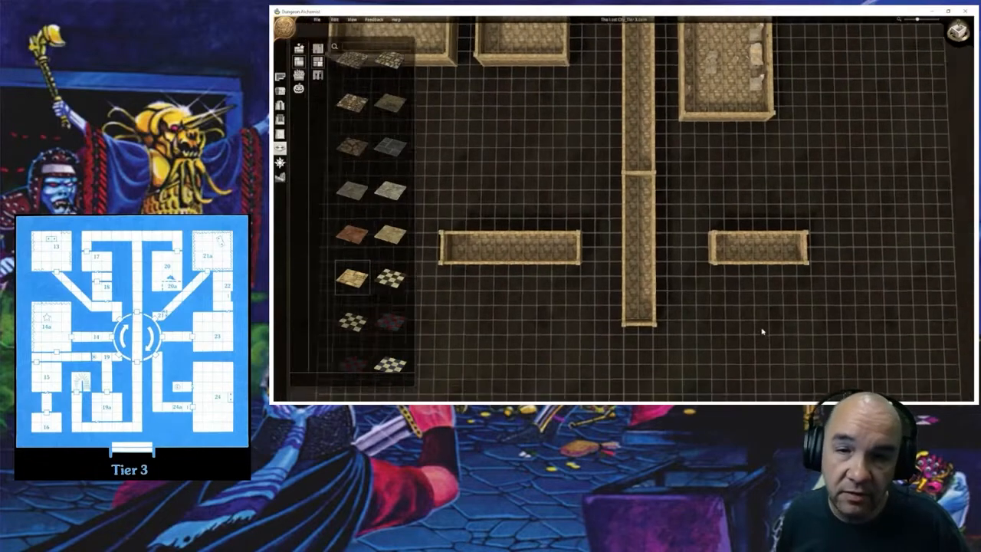
{"action": "middle_click_drag", "start_coordinate": [767, 296], "coordinate": [750, 344]}
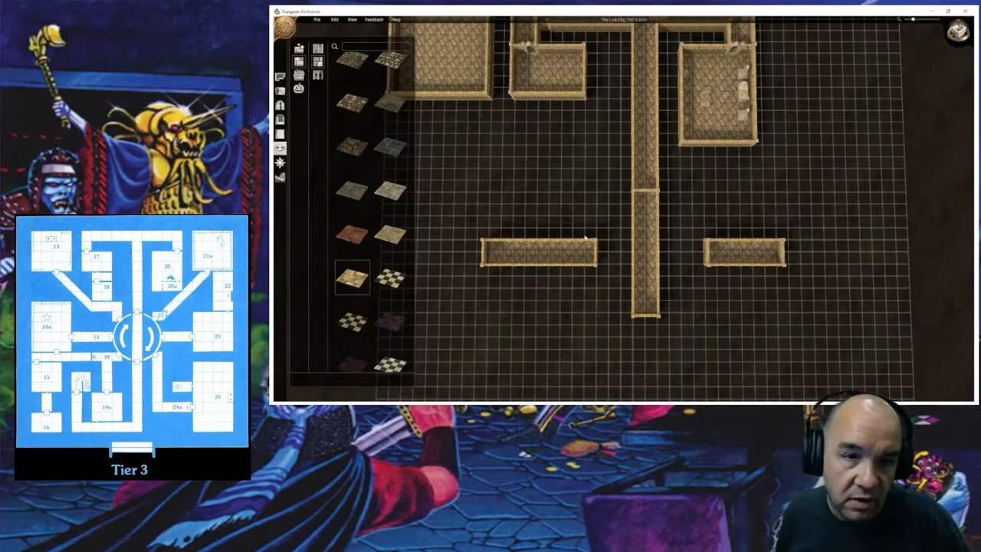
{"action": "middle_click_drag", "start_coordinate": [552, 149], "coordinate": [671, 245]}
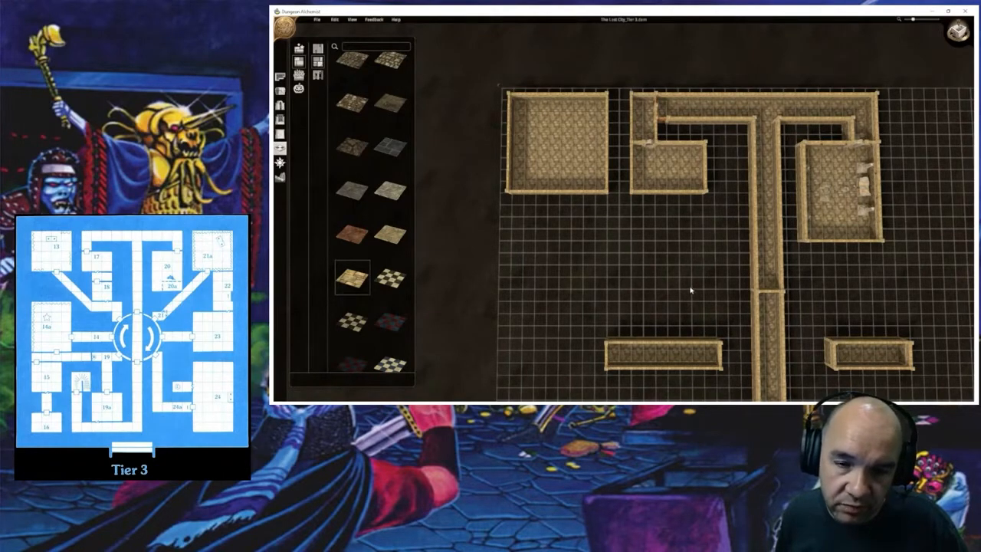
{"action": "scroll", "coordinate": [691, 291], "scroll_direction": "up", "scroll_amount": 4}
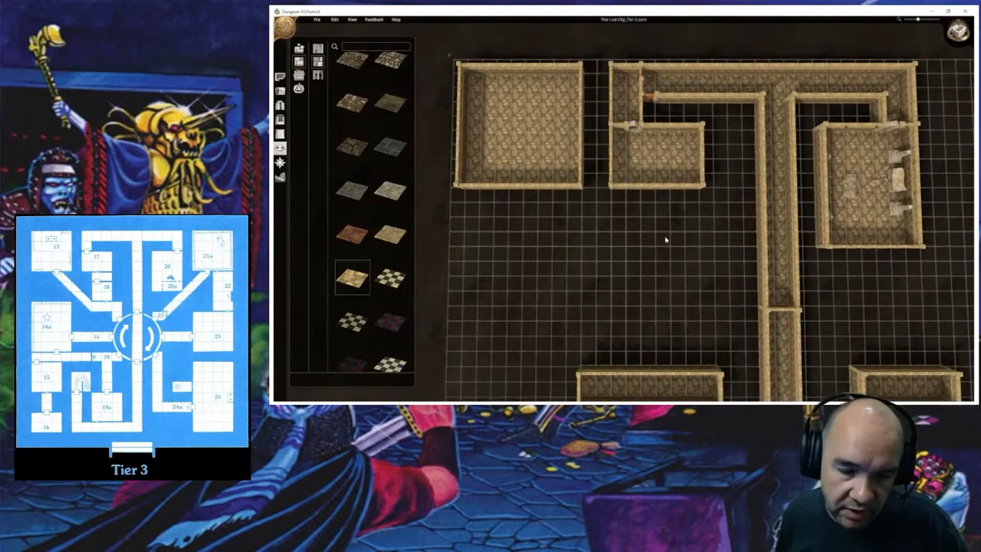
{"action": "scroll", "coordinate": [675, 283], "scroll_direction": "up", "scroll_amount": 2}
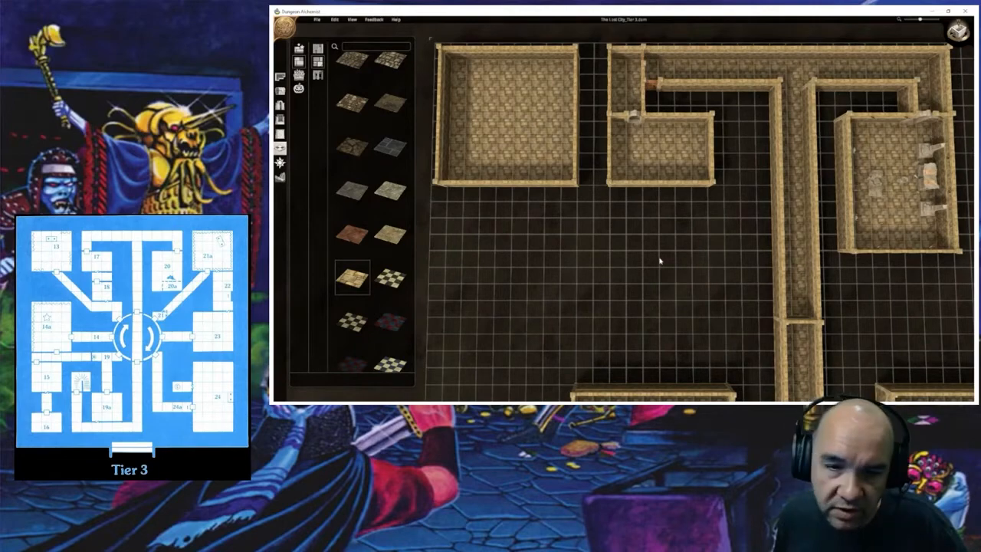
{"action": "scroll", "coordinate": [659, 261], "scroll_direction": "up", "scroll_amount": 4}
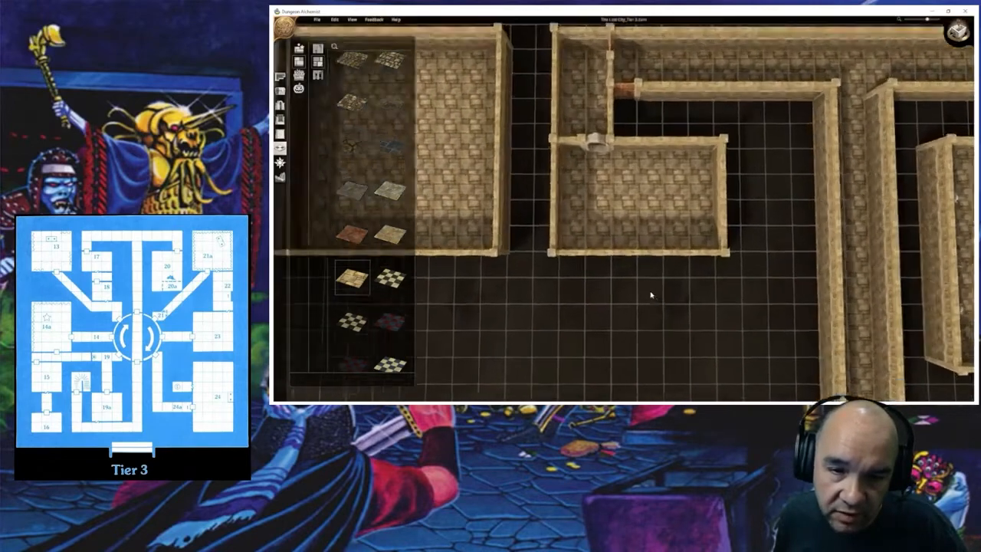
{"action": "scroll", "coordinate": [651, 295], "scroll_direction": "up", "scroll_amount": 1}
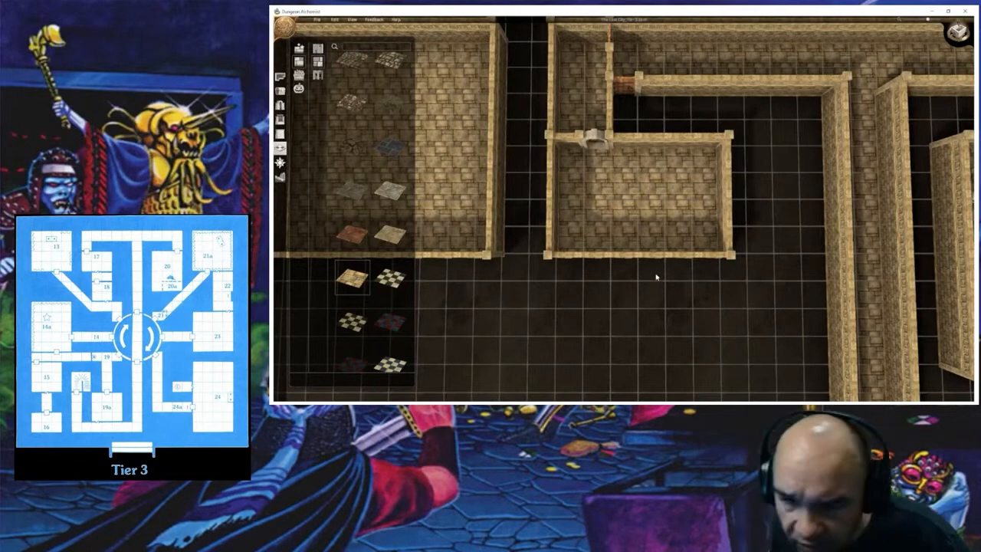
{"action": "left_click", "coordinate": [279, 77]}
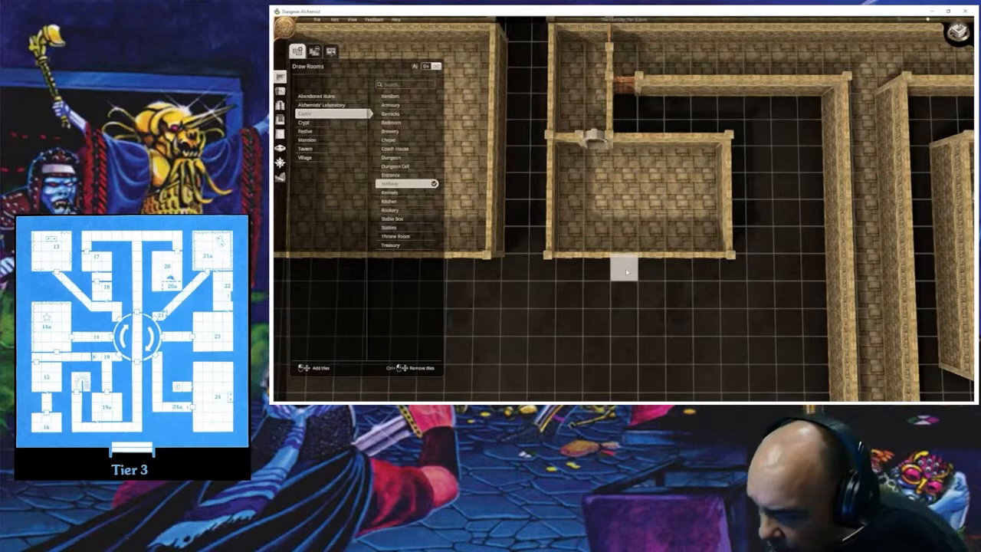
{"action": "left_click_drag", "start_coordinate": [626, 271], "coordinate": [709, 296]}
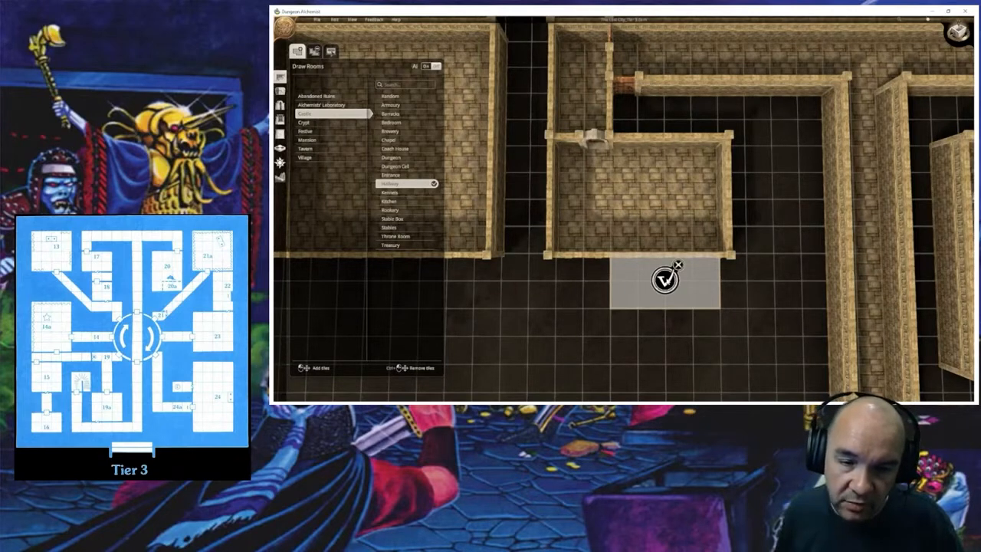
{"action": "left_click", "coordinate": [665, 280]}
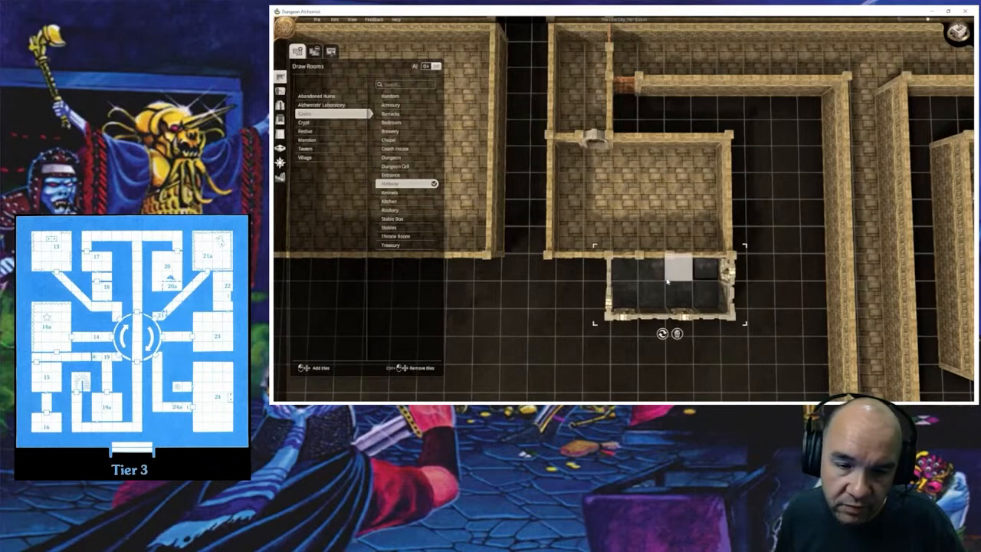
Step: Change all walls of the small room south of room 17 to a low wall style, finishing with the tan stone brick wall
{"action": "left_click", "coordinate": [280, 133]}
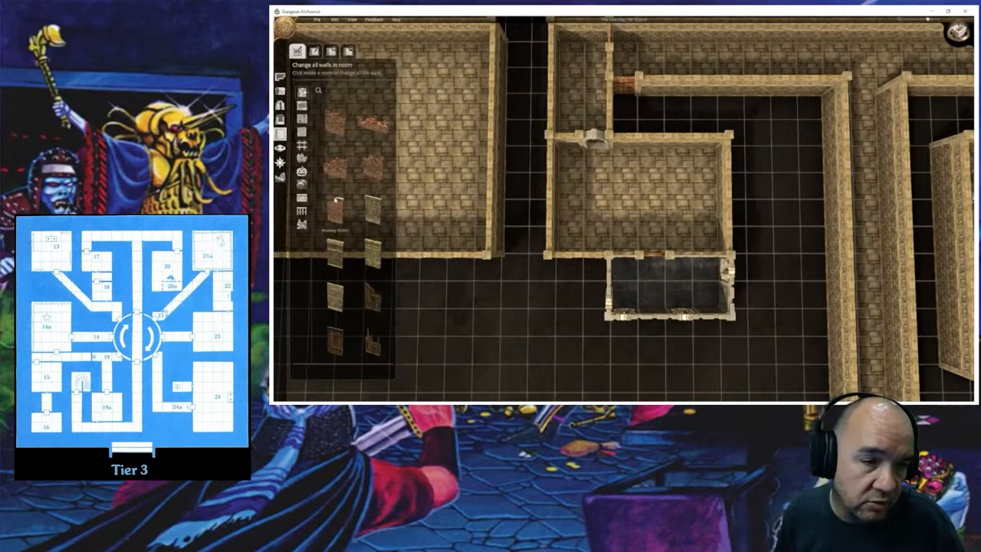
{"action": "left_click", "coordinate": [302, 198]}
{"action": "left_click", "coordinate": [373, 157]}
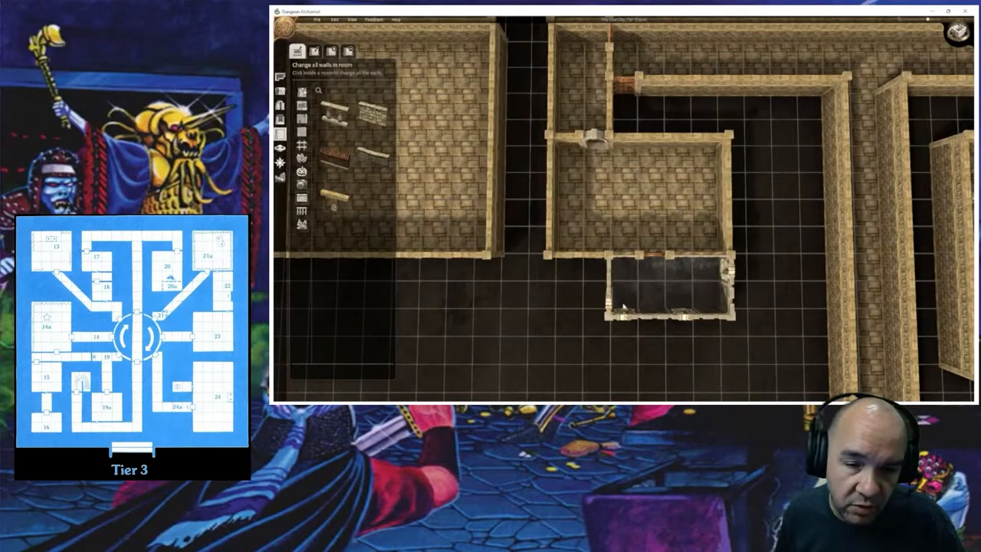
{"action": "left_click", "coordinate": [647, 285]}
{"action": "left_click", "coordinate": [648, 285]}
{"action": "middle_click_drag", "start_coordinate": [655, 294], "coordinate": [661, 239]}
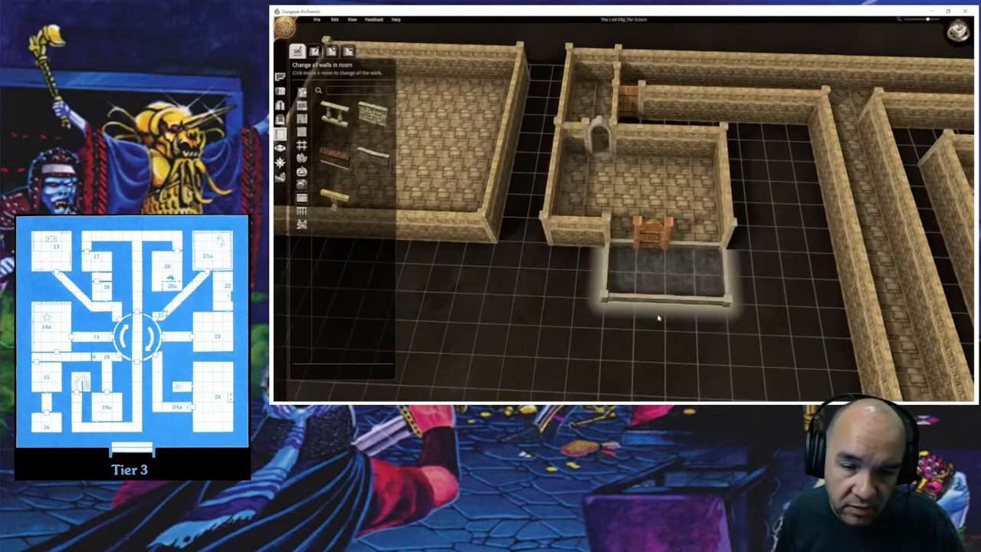
{"action": "left_click", "coordinate": [302, 92]}
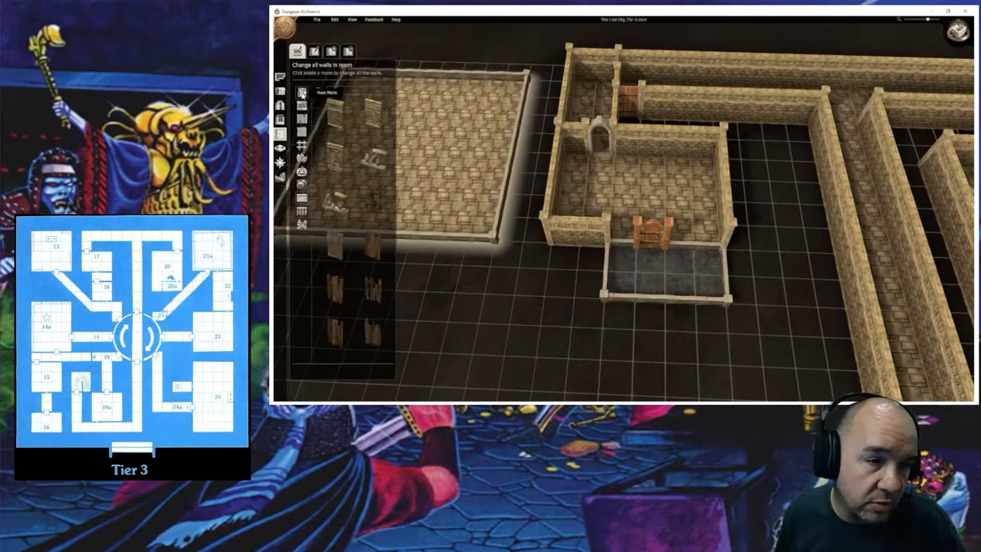
{"action": "left_click", "coordinate": [335, 117]}
{"action": "left_click", "coordinate": [634, 275]}
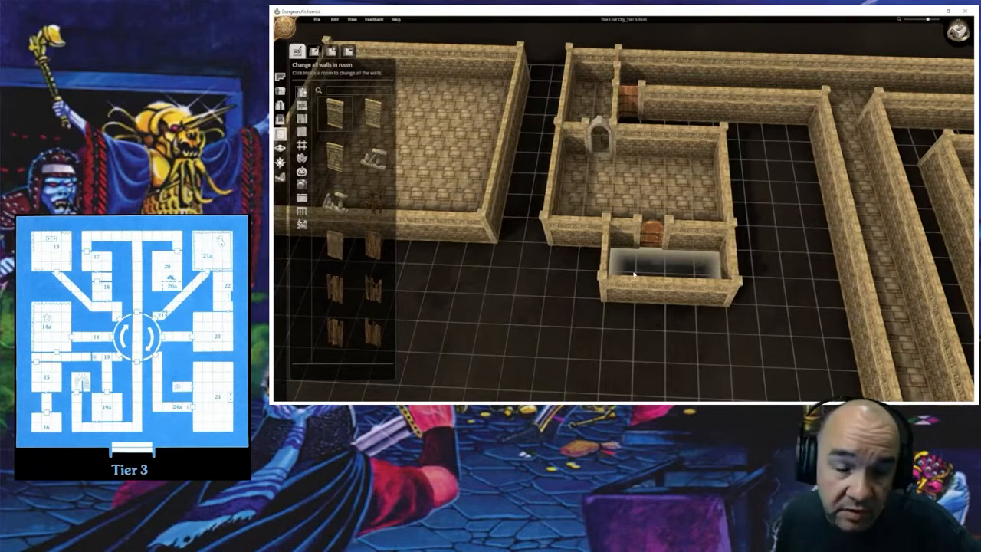
Step: Delete the wooden door in the wall shared by room 17 and the small room south of it
{"action": "left_click", "coordinate": [280, 105]}
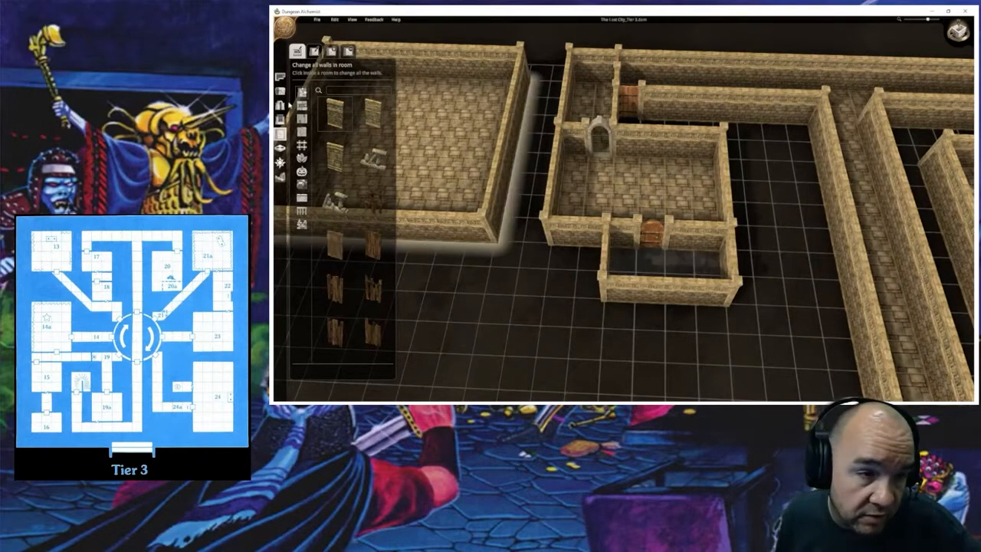
{"action": "left_click", "coordinate": [660, 237]}
{"action": "left_click", "coordinate": [674, 260]}
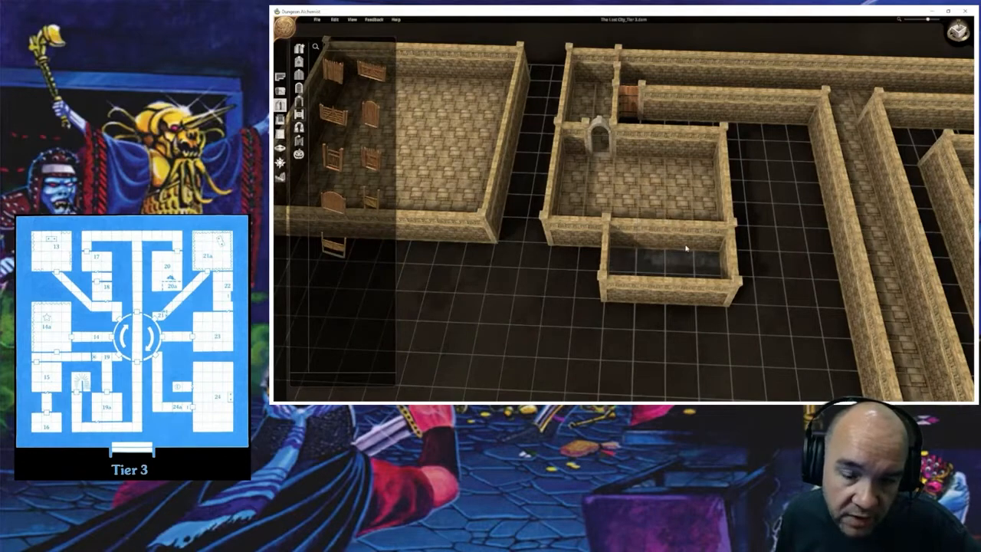
Step: Pave the small room's floor with the tan patterned stone tiles used in room 17
{"action": "middle_click_drag", "start_coordinate": [689, 249], "coordinate": [562, 264]}
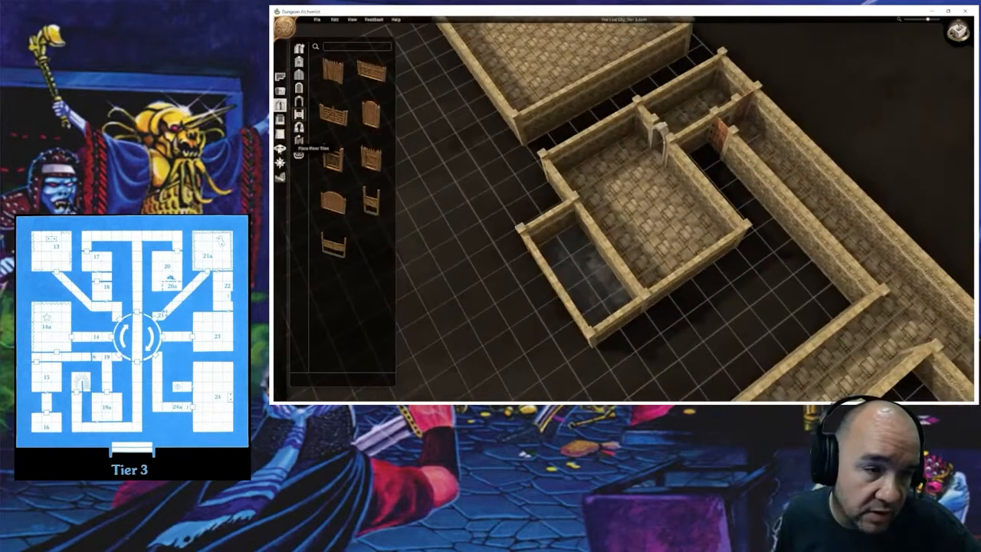
{"action": "left_click", "coordinate": [279, 148]}
{"action": "left_click", "coordinate": [356, 273]}
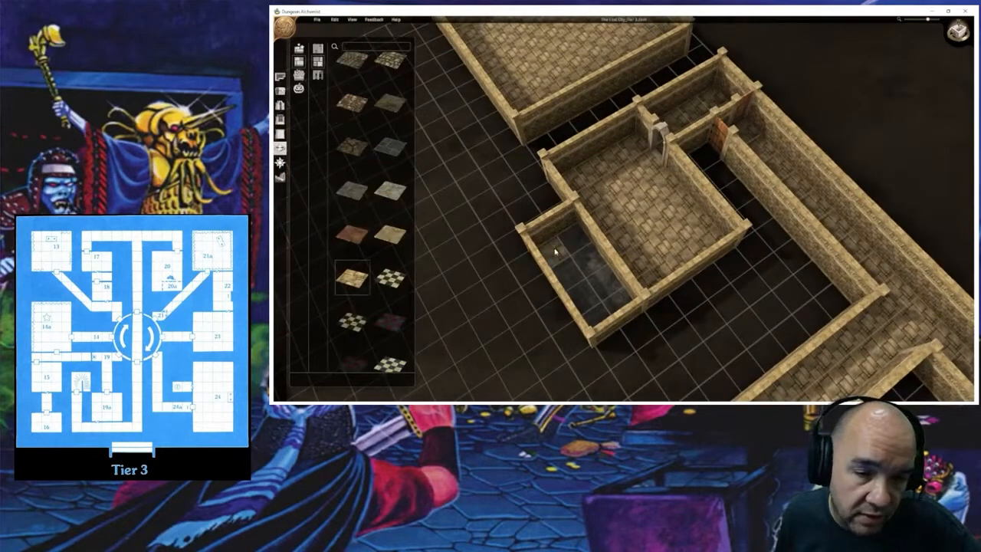
{"action": "mouse_move", "coordinate": [554, 251]}
{"action": "left_mouse_down"}
{"action": "mouse_move", "coordinate": [576, 245]}
{"action": "mouse_move", "coordinate": [598, 294]}
{"action": "mouse_move", "coordinate": [591, 311]}
{"action": "mouse_move", "coordinate": [611, 312]}
{"action": "left_mouse_up"}
Step: Search the placeable objects for "secret door" while viewing the wall between room 17 and the small room
{"action": "middle_click_drag", "start_coordinate": [668, 222], "coordinate": [414, 189]}
{"action": "scroll", "coordinate": [592, 201], "scroll_direction": "up", "scroll_amount": 2}
{"action": "scroll", "coordinate": [592, 202], "scroll_direction": "up", "scroll_amount": 2}
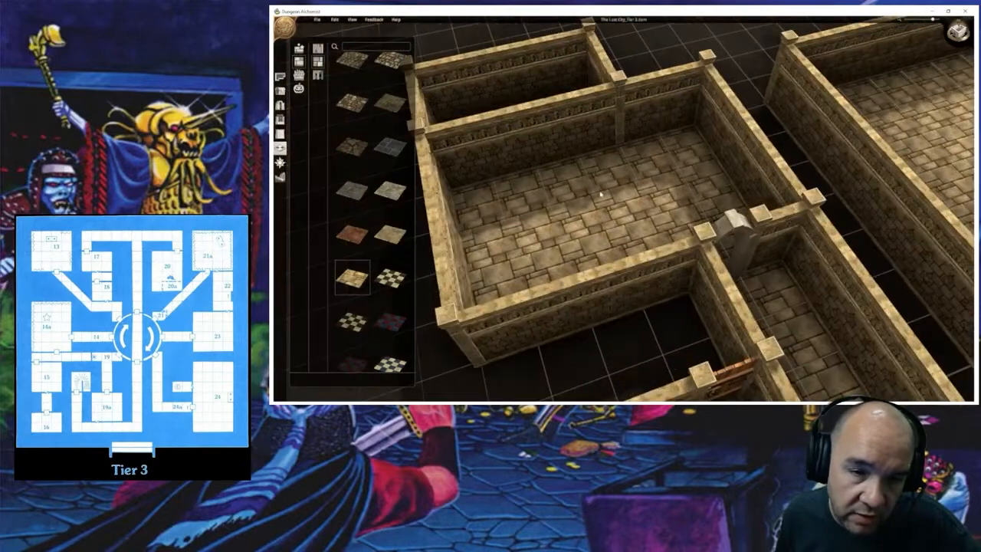
{"action": "middle_click_drag", "start_coordinate": [603, 193], "coordinate": [574, 186]}
{"action": "right_click_drag", "start_coordinate": [574, 186], "coordinate": [581, 288]}
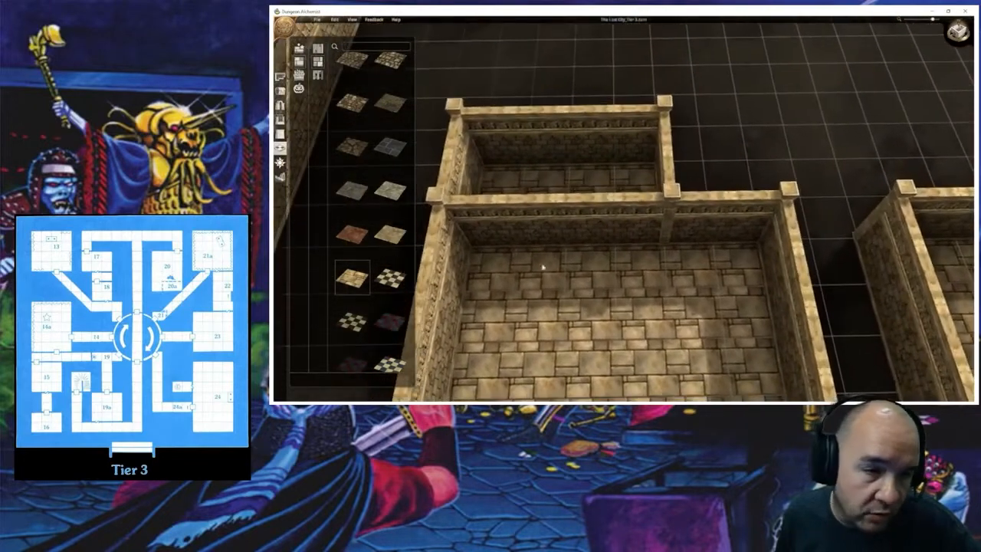
{"action": "left_click", "coordinate": [280, 91]}
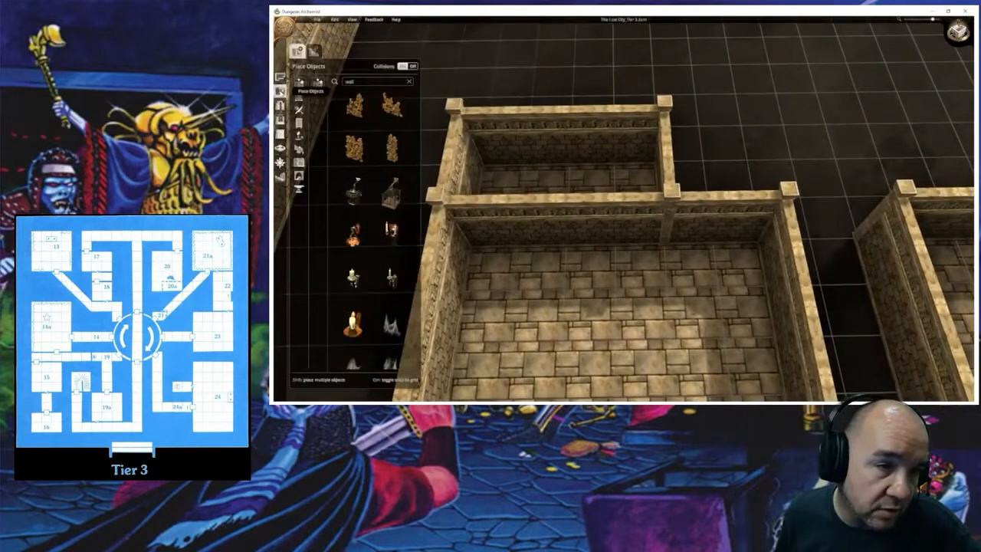
{"action": "left_click", "coordinate": [371, 82]}
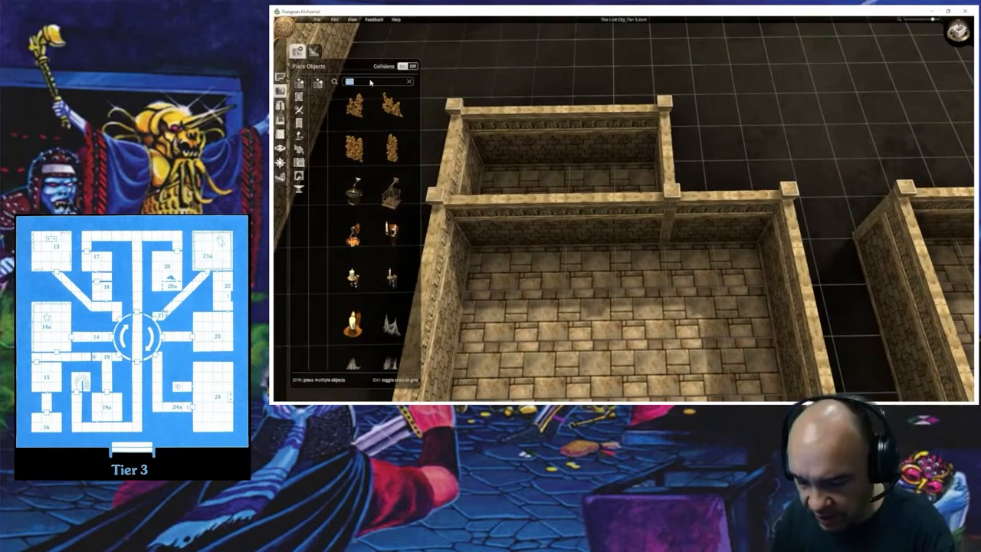
{"action": "type", "text": "secret"}
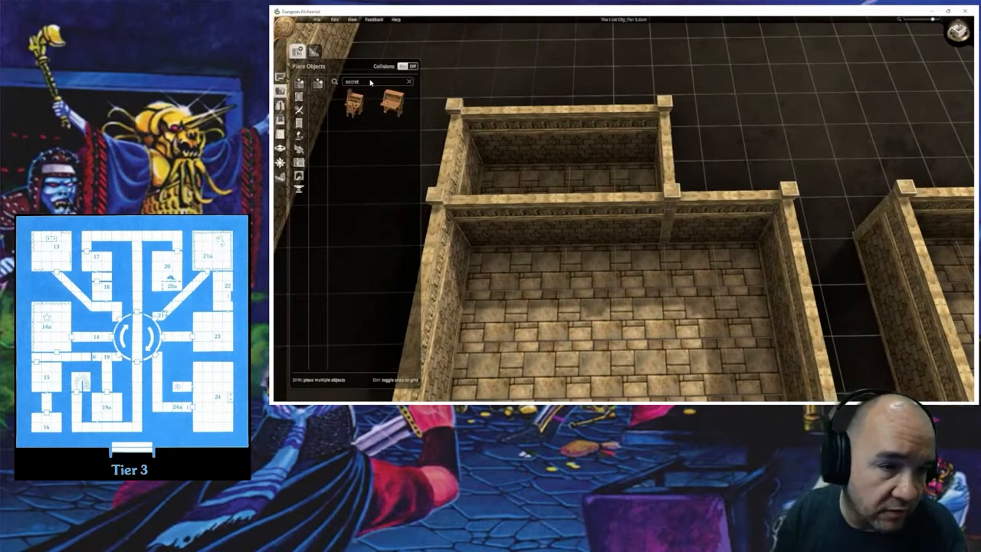
{"action": "type", "text": " door"}
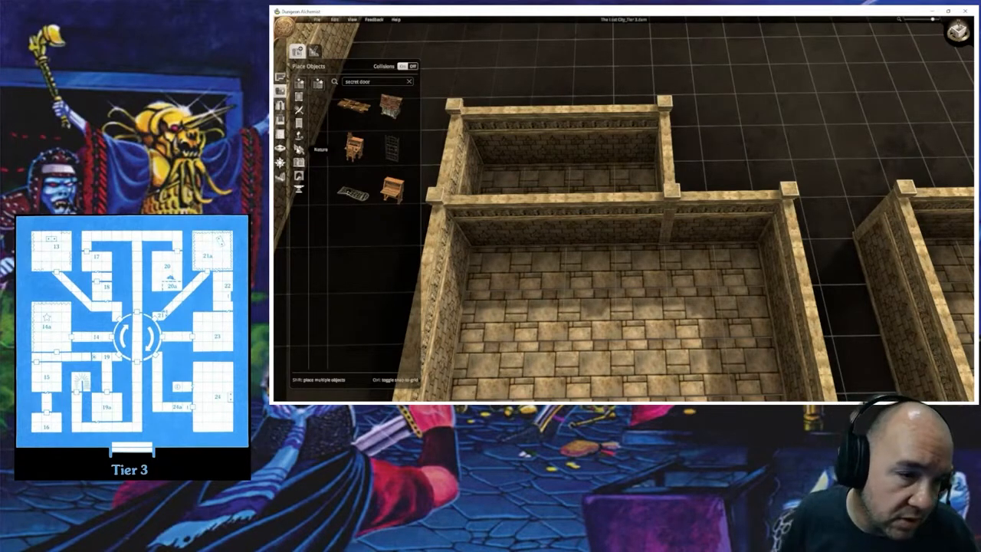
Step: Search the door library for "secret door" and place the bookcase version in the wall between room 17 and the small room
{"action": "left_click", "coordinate": [280, 134]}
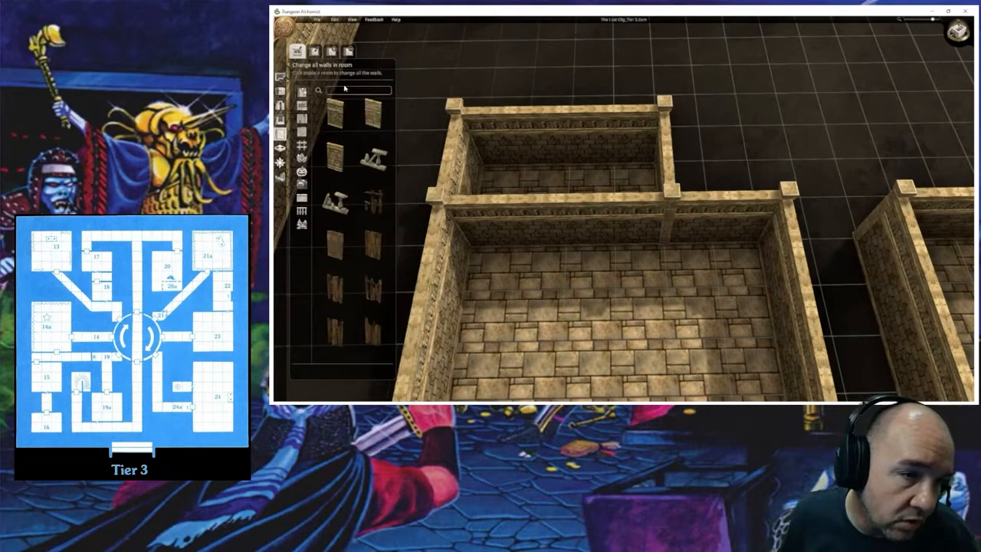
{"action": "left_click", "coordinate": [281, 104]}
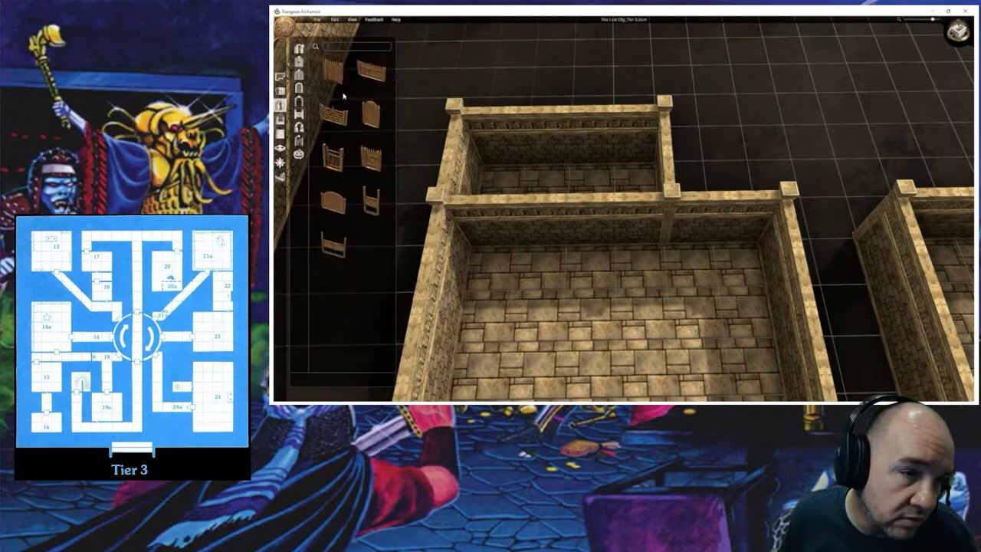
{"action": "left_click", "coordinate": [345, 47]}
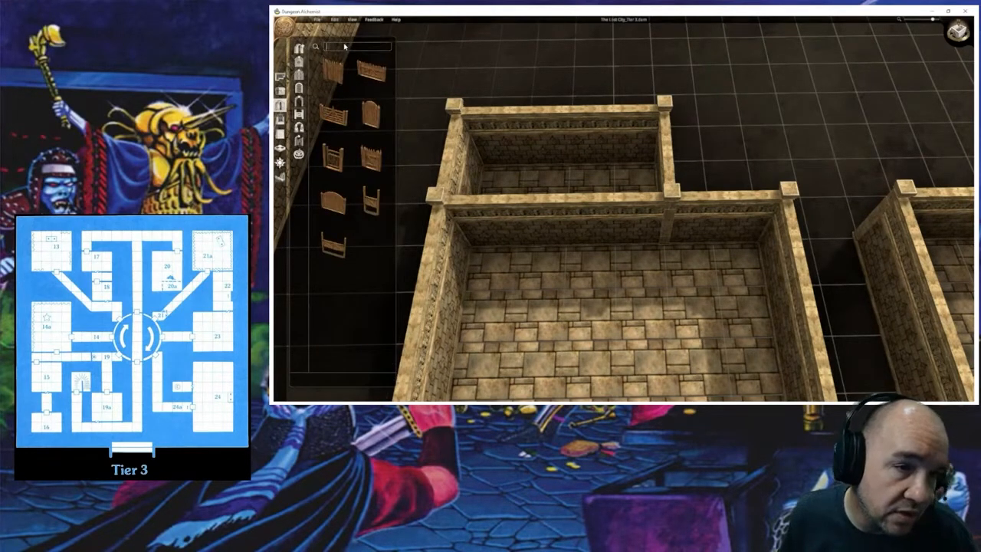
{"action": "type", "text": "arcret door"}
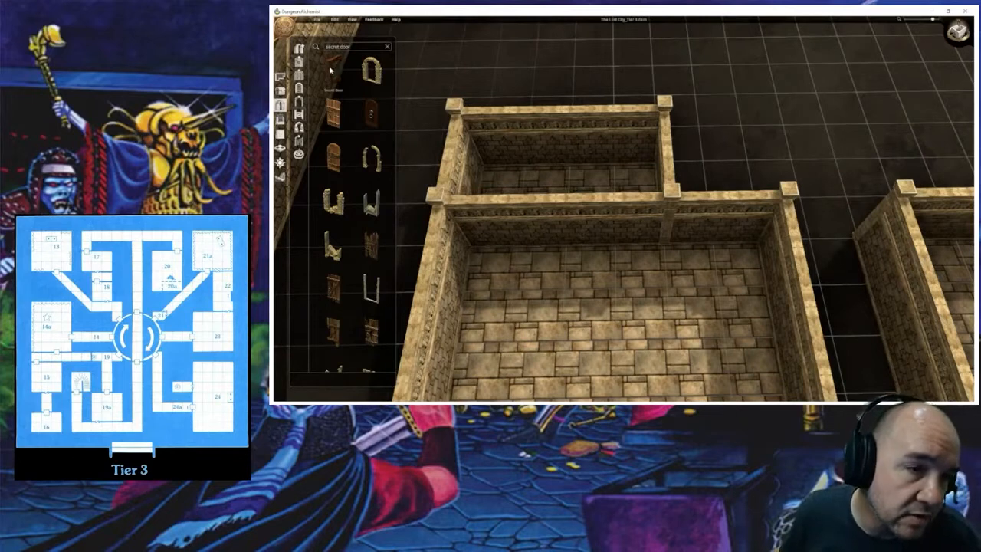
{"action": "left_click_drag", "start_coordinate": [335, 73], "coordinate": [591, 256]}
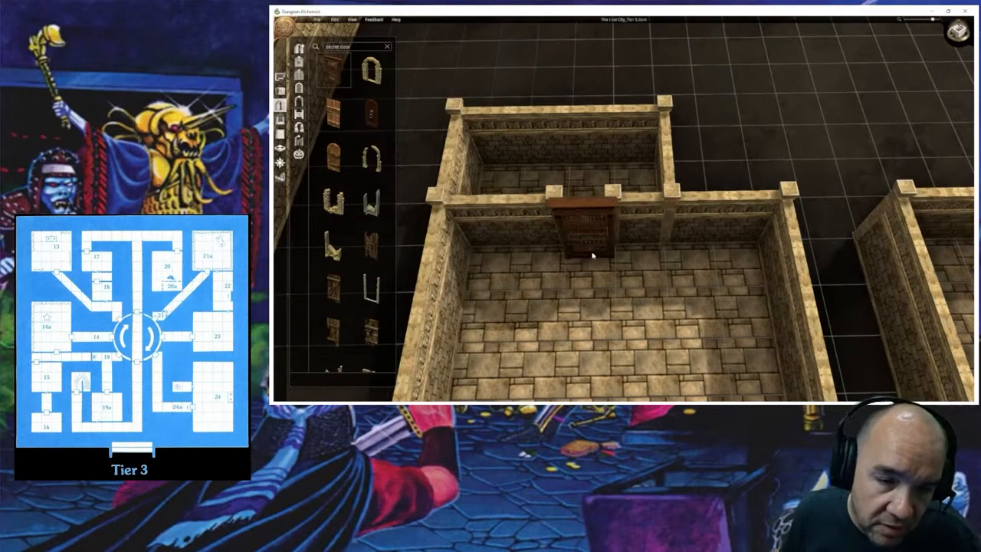
Step: Test the bookcase secret door by opening and closing it
{"action": "middle_click_drag", "start_coordinate": [645, 313], "coordinate": [647, 246]}
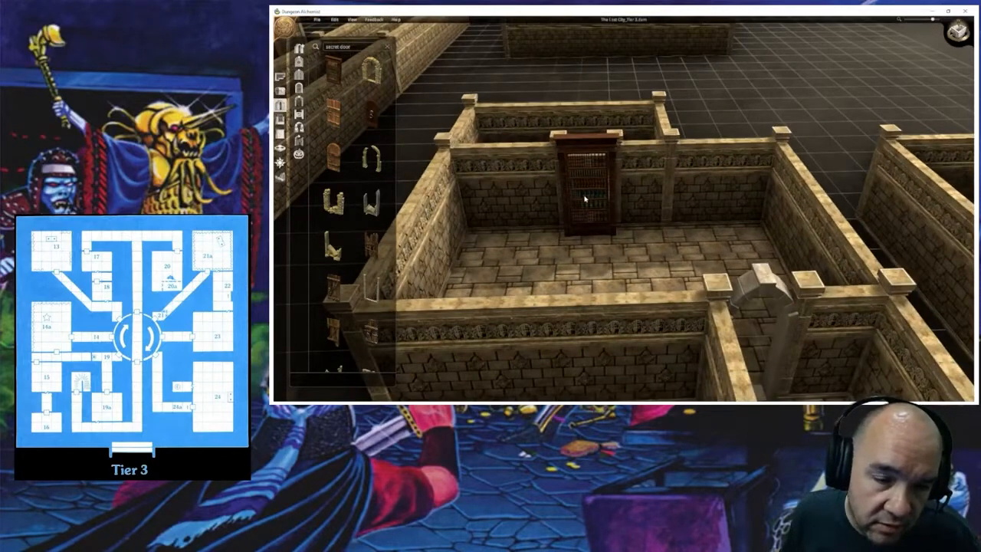
{"action": "left_click", "coordinate": [585, 201]}
{"action": "left_click", "coordinate": [579, 249]}
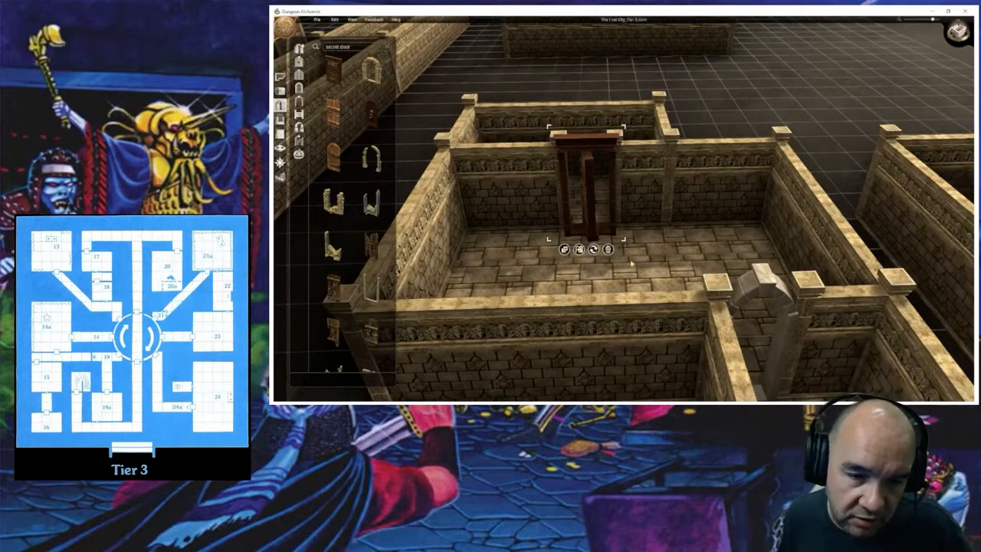
{"action": "left_click", "coordinate": [579, 249]}
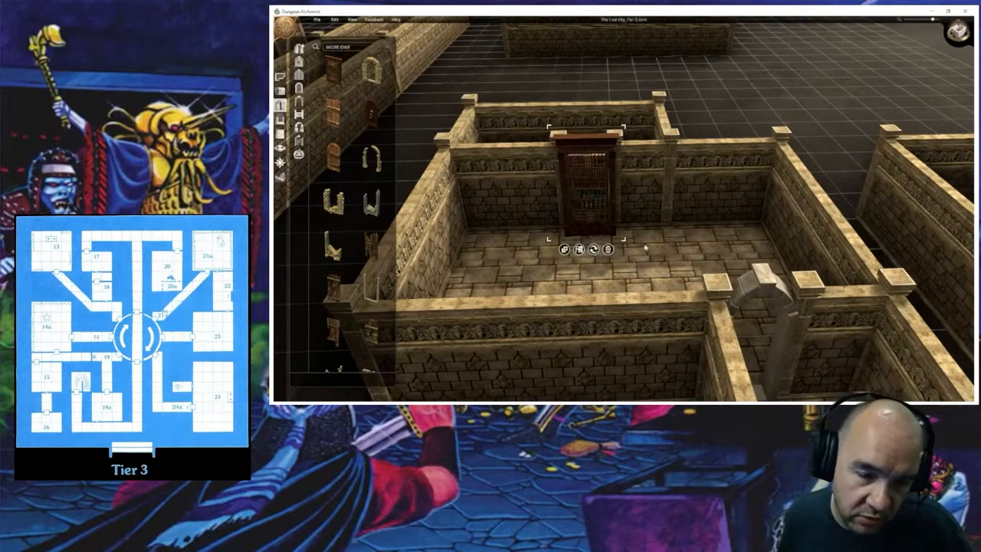
Step: Delete the bookcase secret door from the wall between room 17 and the small room
{"action": "scroll", "coordinate": [656, 281], "scroll_direction": "up", "scroll_amount": 2}
{"action": "middle_click_drag", "start_coordinate": [656, 282], "coordinate": [625, 306]}
{"action": "left_click", "coordinate": [602, 272]}
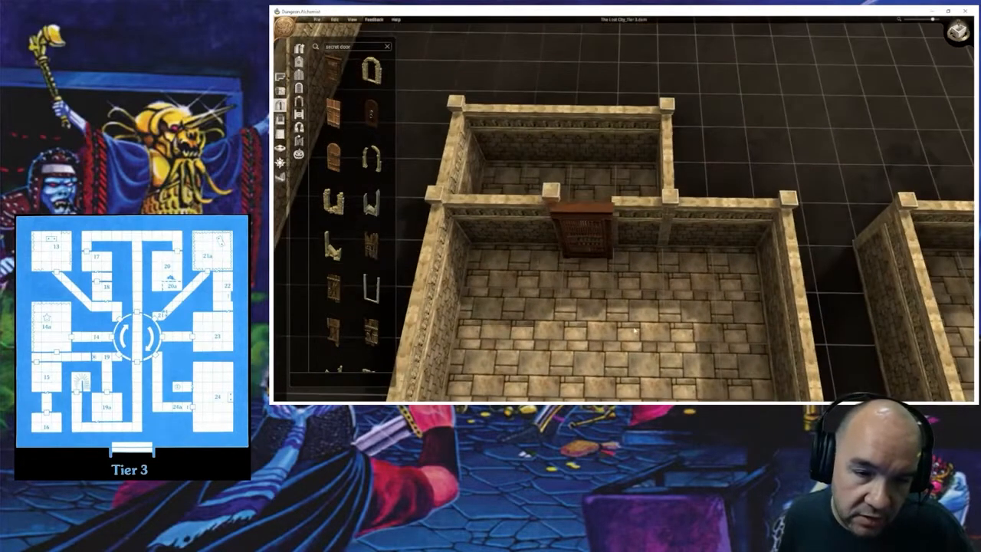
Step: Draw a Castle Hallway room four tiles wide and four deep directly against the small room's south wall
{"action": "middle_click_drag", "start_coordinate": [581, 316], "coordinate": [966, 367]}
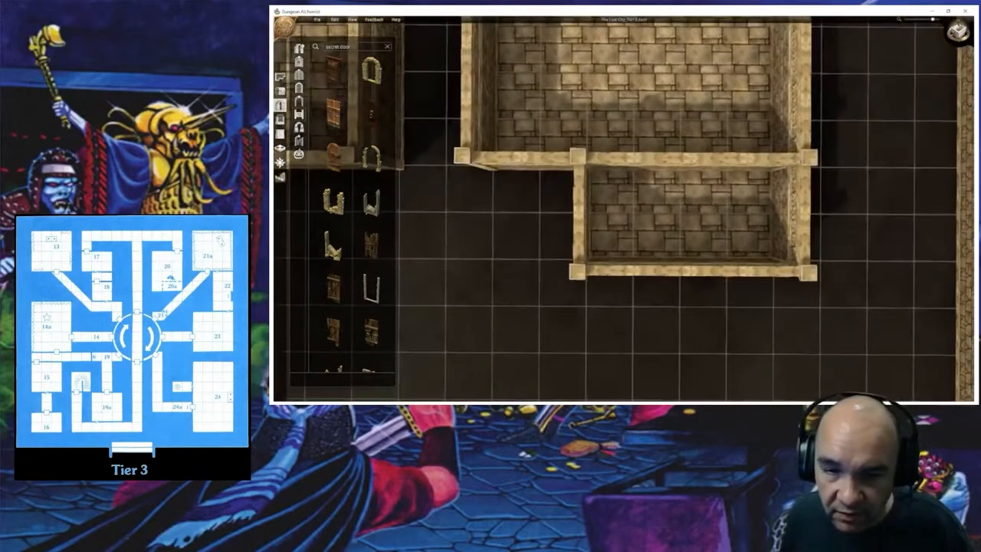
{"action": "scroll", "coordinate": [685, 204], "scroll_direction": "down", "scroll_amount": 5}
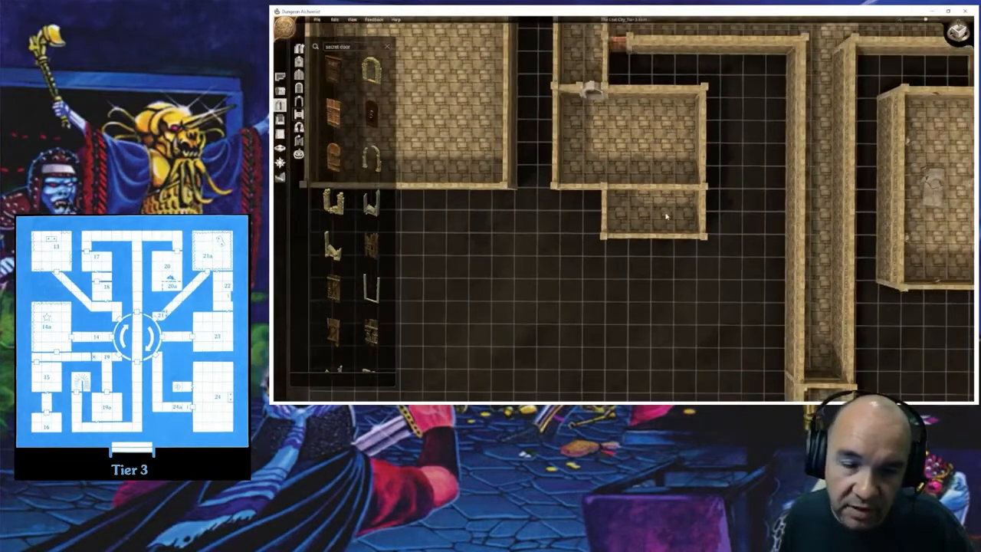
{"action": "scroll", "coordinate": [668, 215], "scroll_direction": "down", "scroll_amount": 2}
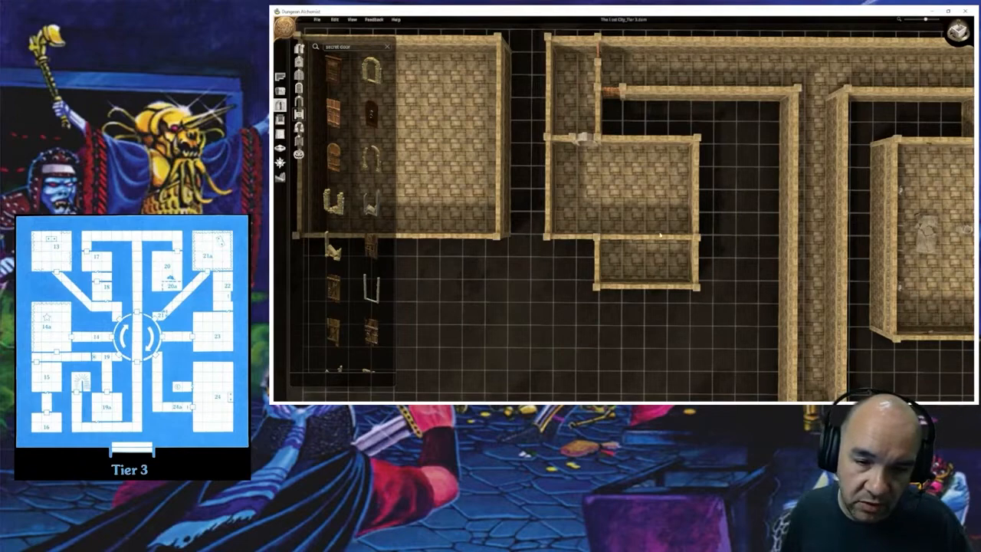
{"action": "middle_click_drag", "start_coordinate": [643, 260], "coordinate": [667, 236]}
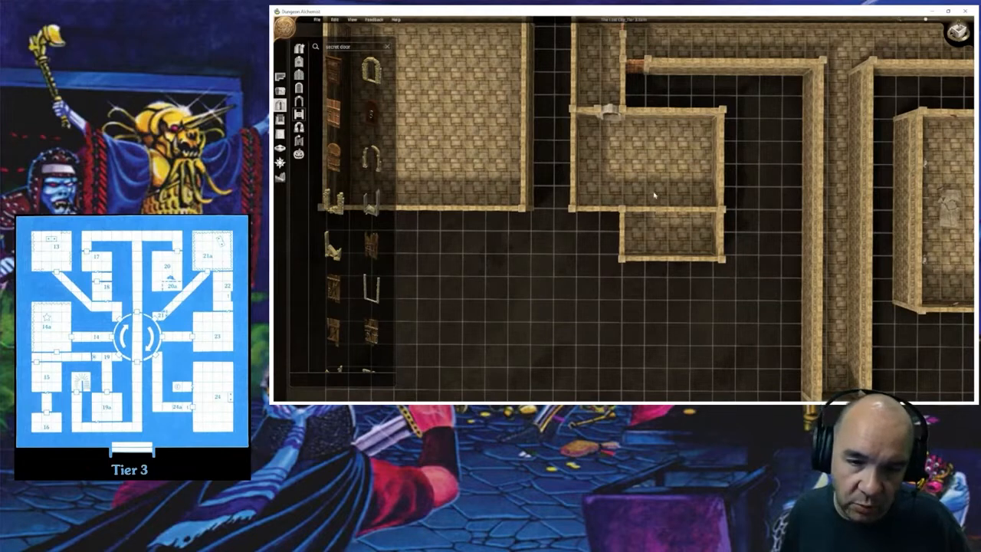
{"action": "middle_click_drag", "start_coordinate": [680, 238], "coordinate": [659, 237]}
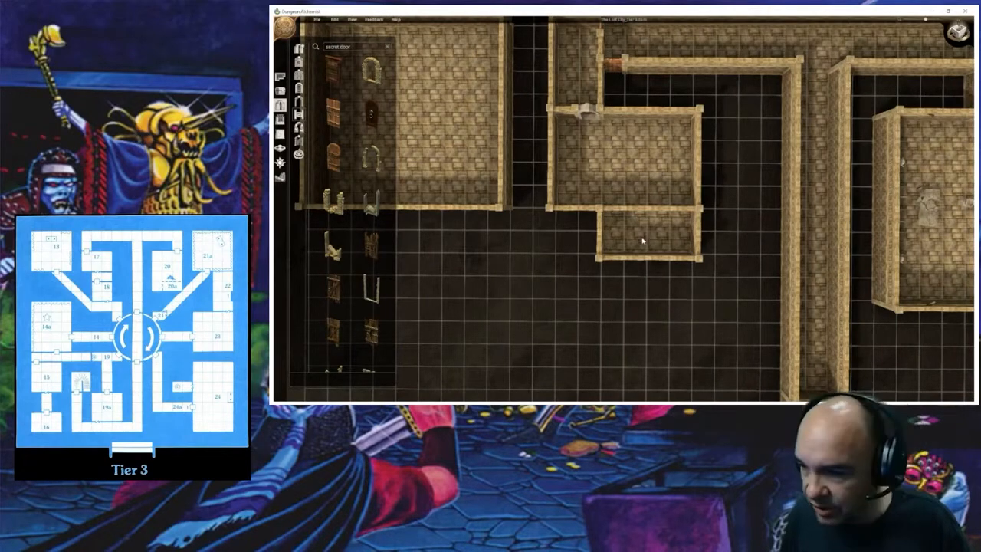
{"action": "middle_click_drag", "start_coordinate": [666, 297], "coordinate": [634, 217]}
{"action": "left_click", "coordinate": [281, 78]}
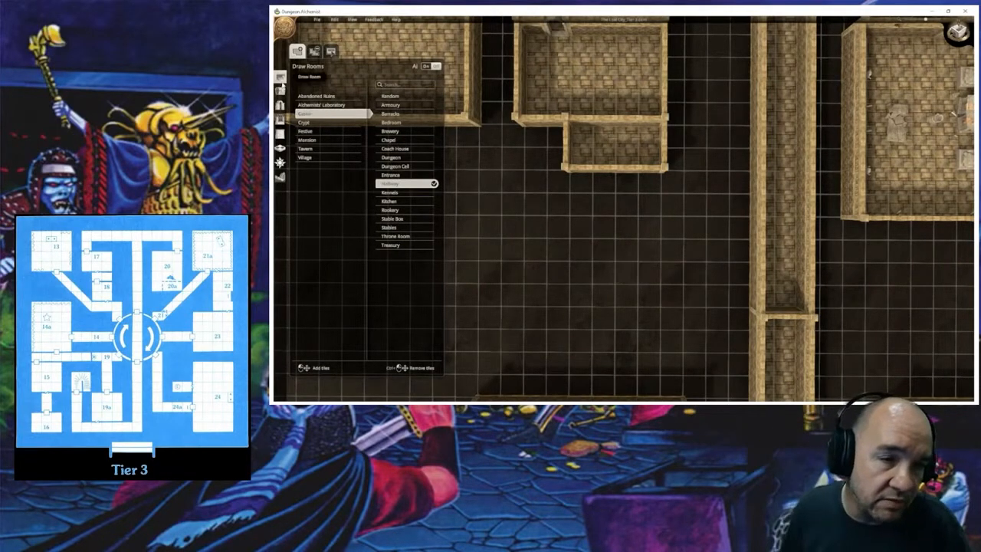
{"action": "left_click_drag", "start_coordinate": [581, 186], "coordinate": [651, 255]}
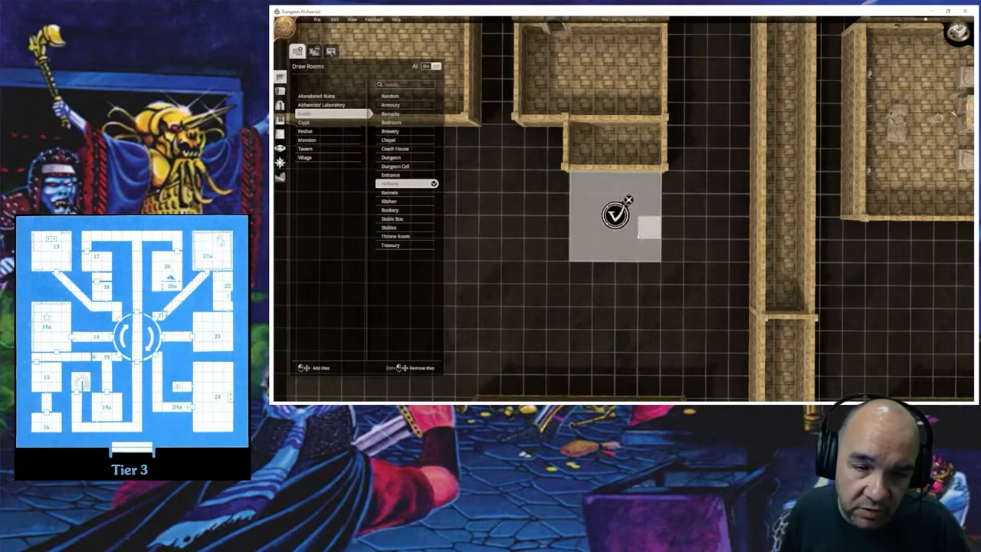
Step: Convert the new four-by-four room's walls to low walls, followed by the tan stone brick wall matching the neighbouring rooms
{"action": "left_click", "coordinate": [280, 133]}
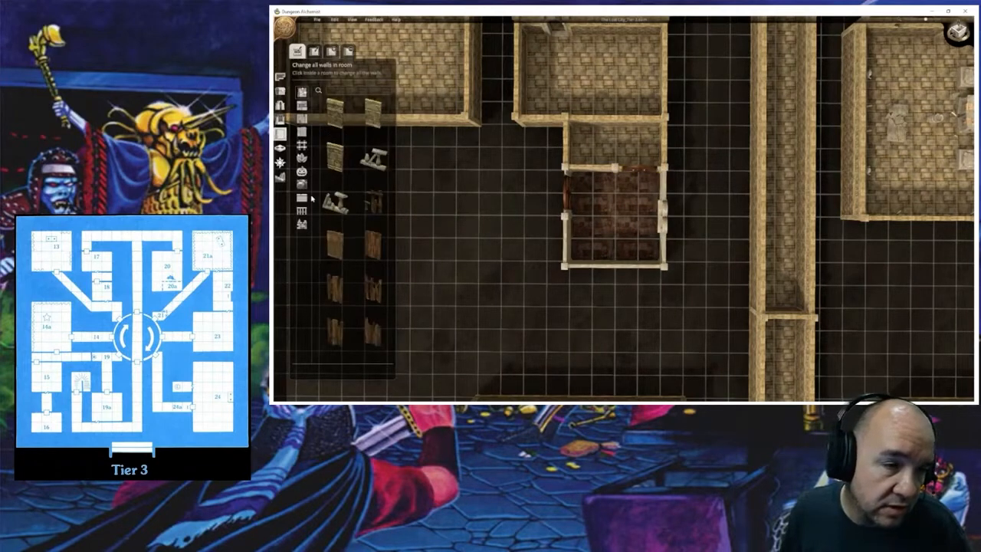
{"action": "left_click", "coordinate": [373, 157]}
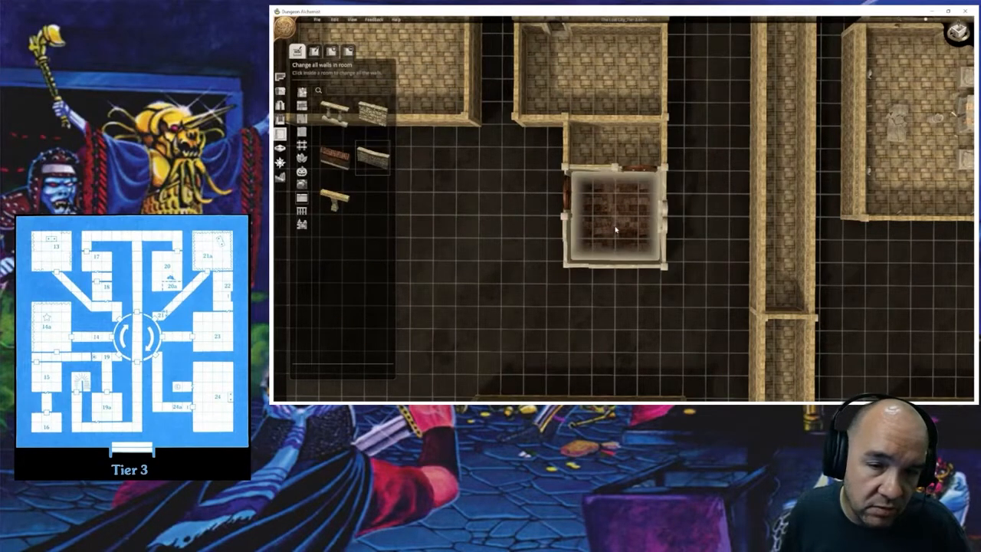
{"action": "left_click", "coordinate": [615, 230]}
{"action": "left_click", "coordinate": [303, 93]}
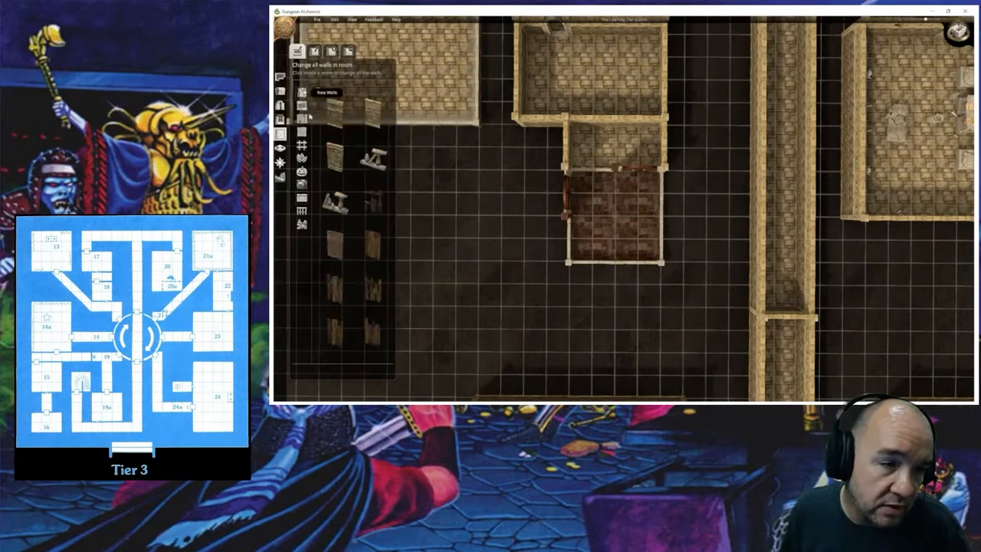
{"action": "left_click", "coordinate": [335, 119]}
{"action": "left_click", "coordinate": [621, 232]}
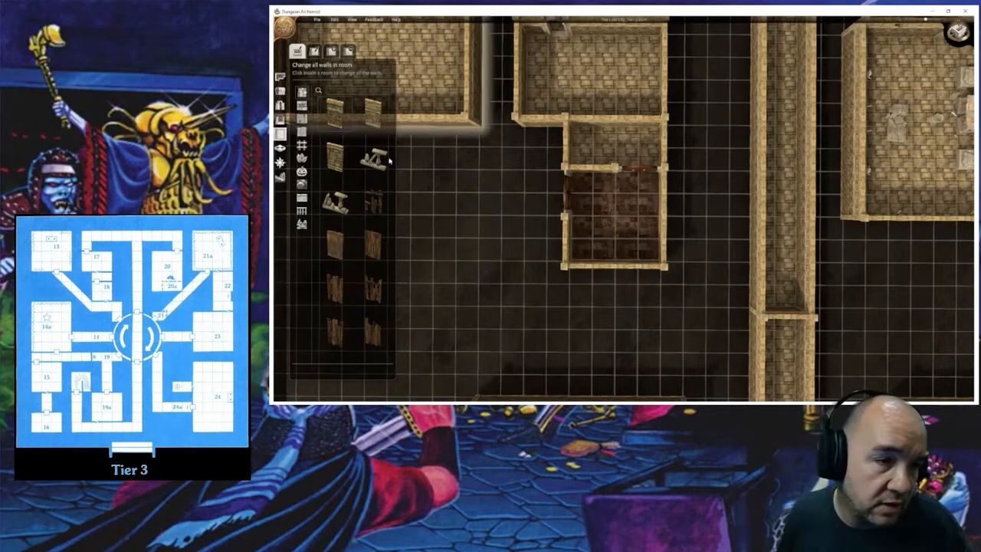
Step: Delete the doors from the west and north walls of the four-by-four room
{"action": "left_click", "coordinate": [280, 105]}
{"action": "left_click", "coordinate": [569, 198]}
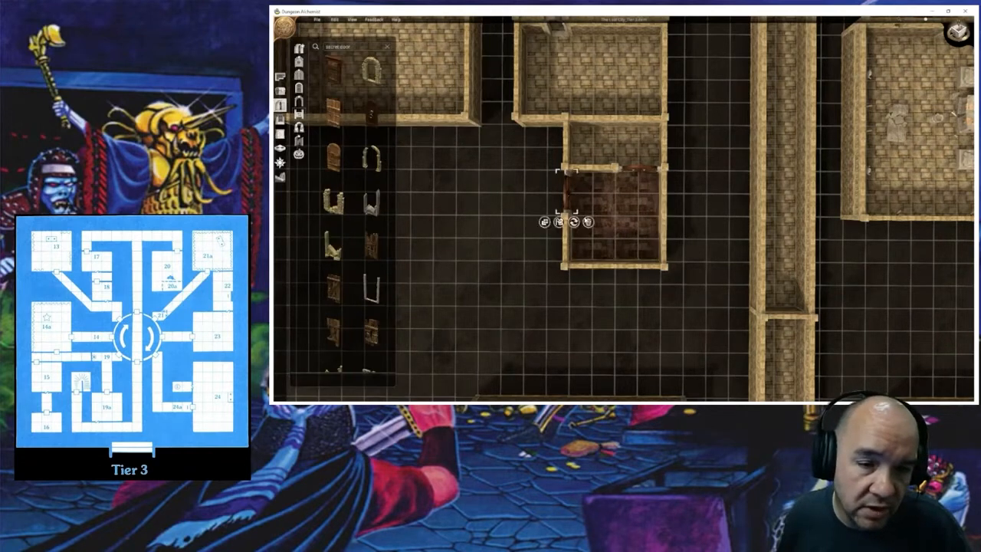
{"action": "left_click", "coordinate": [588, 221]}
{"action": "left_click", "coordinate": [639, 170]}
{"action": "left_click", "coordinate": [661, 184]}
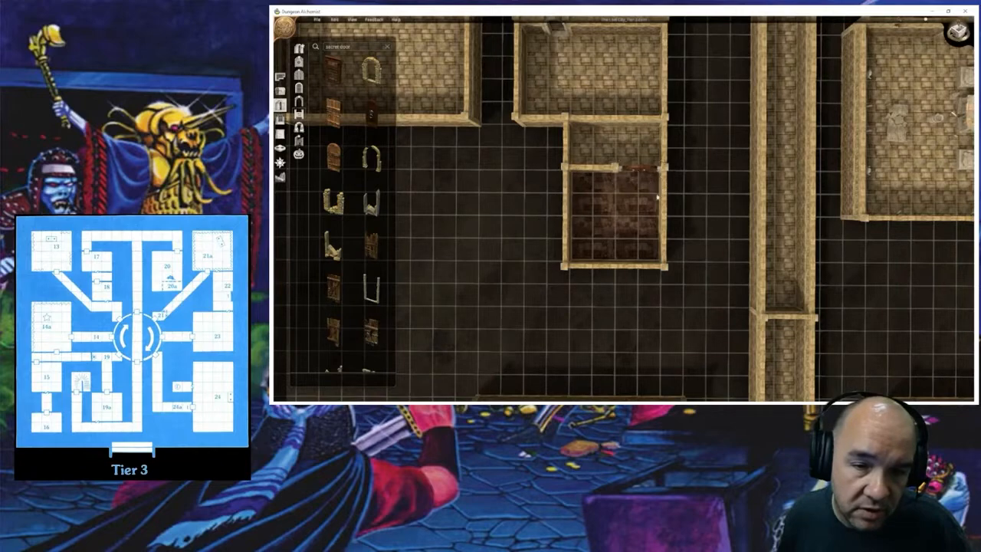
Step: Cover the four-by-four room's floor with the tan stone tiles matching the neighbouring rooms
{"action": "right_click_drag", "start_coordinate": [631, 221], "coordinate": [633, 181]}
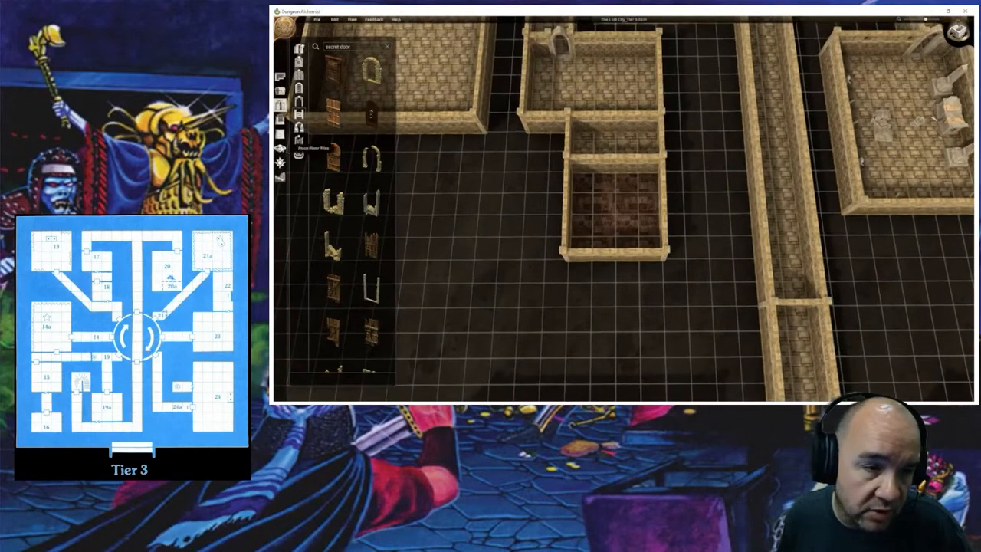
{"action": "left_click", "coordinate": [279, 147]}
{"action": "left_click", "coordinate": [351, 277]}
{"action": "mouse_move", "coordinate": [567, 198]}
{"action": "left_mouse_down"}
{"action": "mouse_move", "coordinate": [585, 182]}
{"action": "mouse_move", "coordinate": [651, 239]}
{"action": "mouse_move", "coordinate": [627, 222]}
{"action": "left_mouse_up"}
{"action": "right_click_drag", "start_coordinate": [628, 223], "coordinate": [638, 233]}
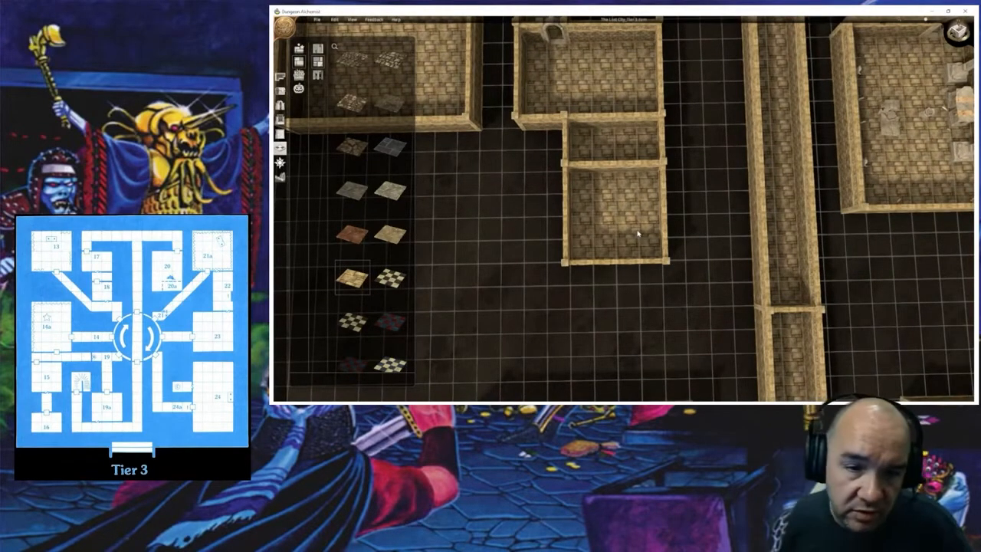
Step: Find the old door and place it at the west end of the wall between the small room and the four-by-four room
{"action": "left_click", "coordinate": [280, 105]}
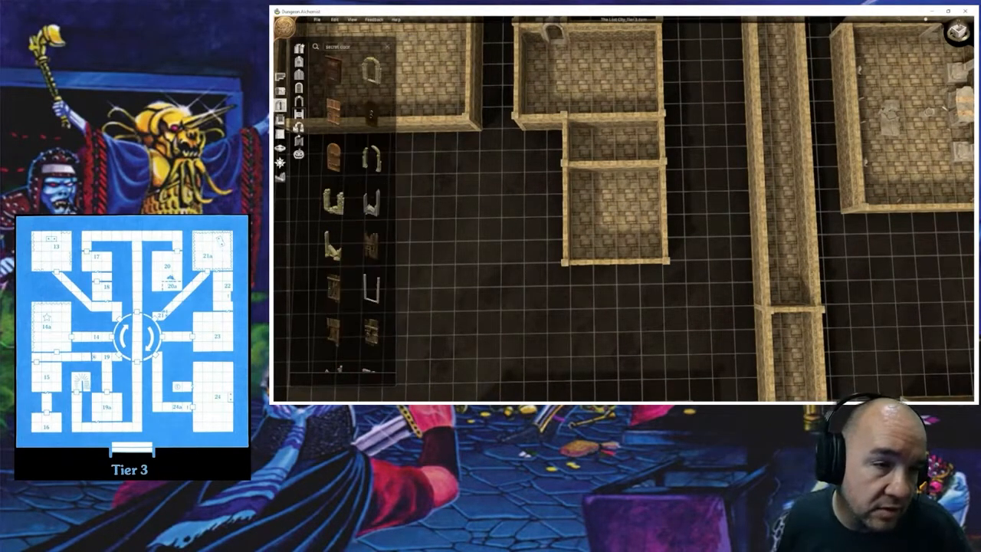
{"action": "left_click", "coordinate": [359, 51]}
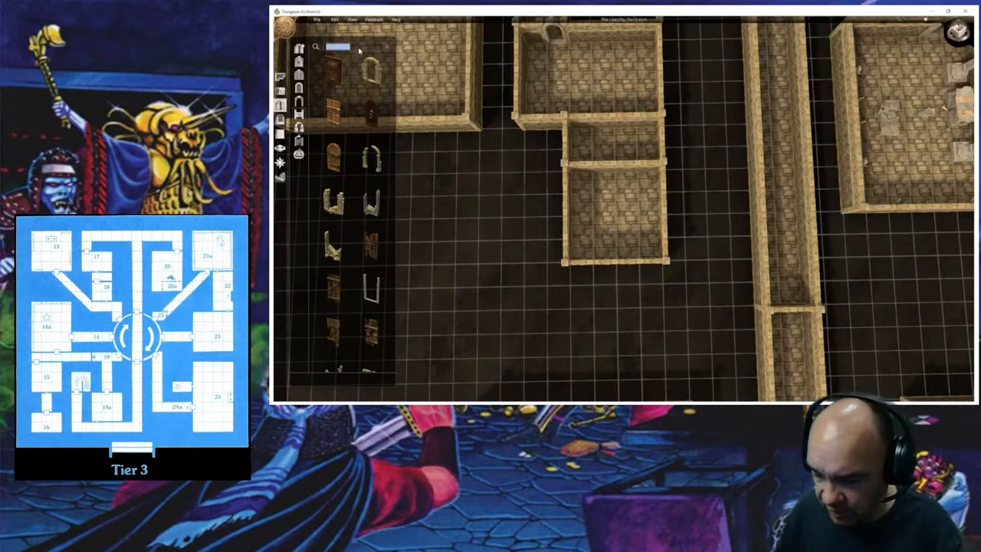
{"action": "type", "text": "ald door"}
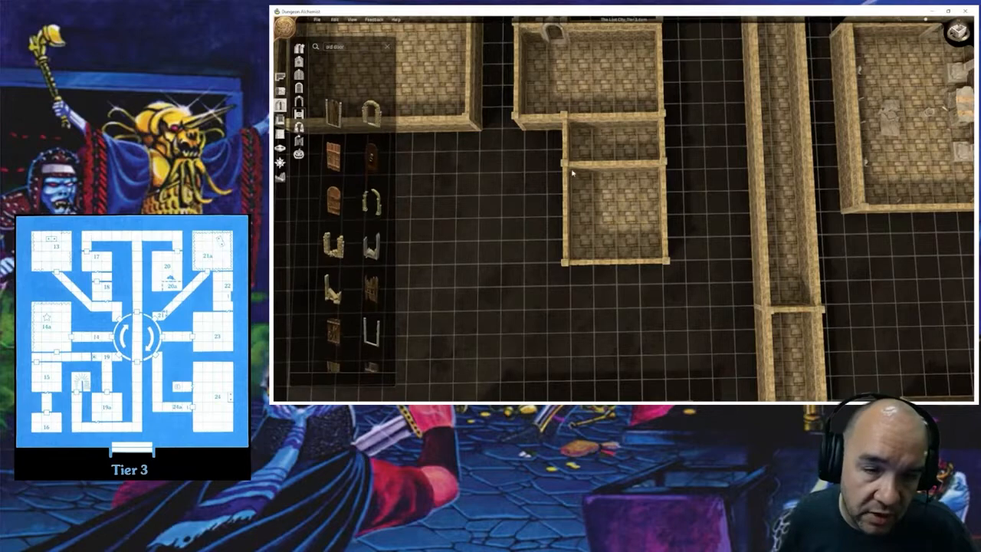
{"action": "left_click", "coordinate": [338, 77]}
{"action": "left_click", "coordinate": [573, 171]}
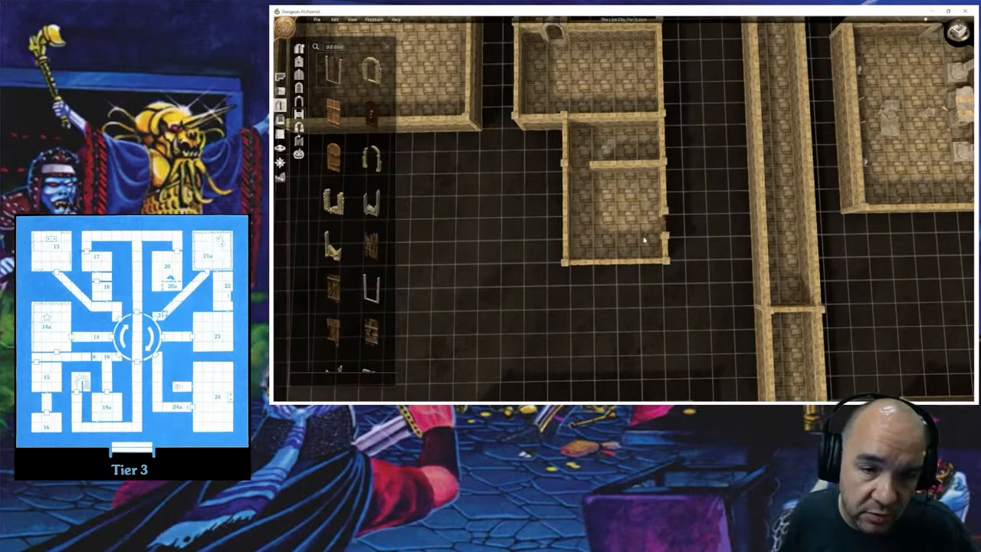
{"action": "middle_click_drag", "start_coordinate": [615, 228], "coordinate": [618, 214]}
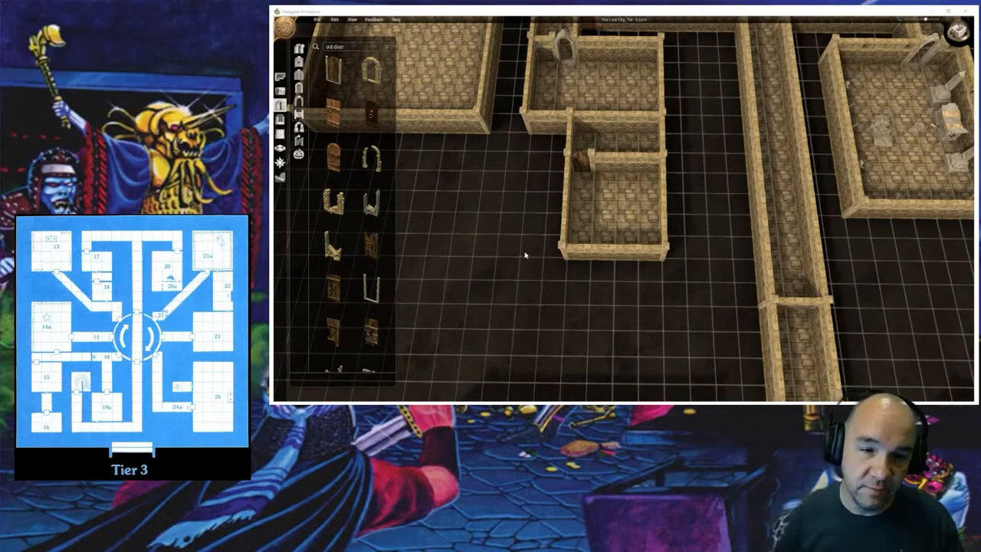
{"action": "middle_click_drag", "start_coordinate": [616, 309], "coordinate": [620, 351]}
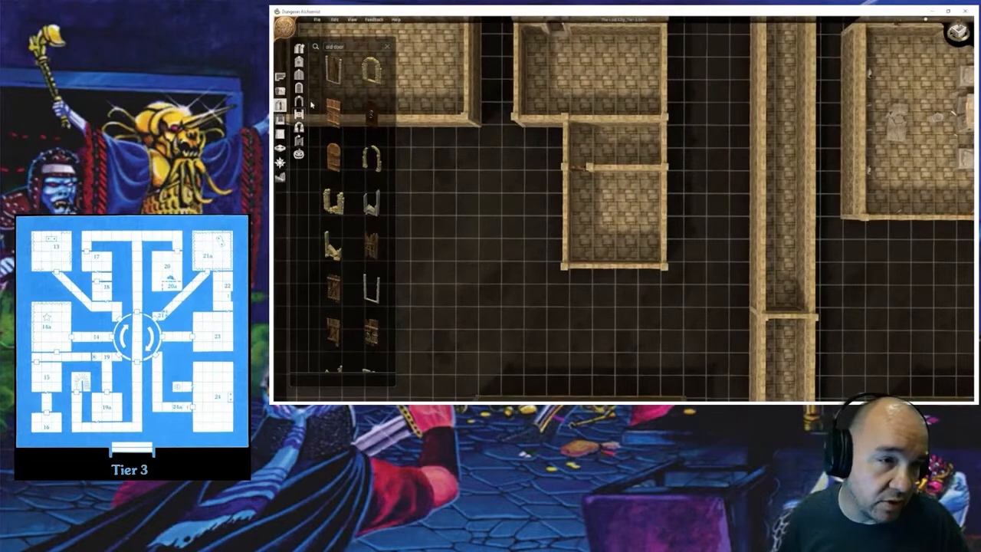
Step: Search the placeable objects for "basket"
{"action": "left_click", "coordinate": [280, 91]}
{"action": "left_click", "coordinate": [363, 82]}
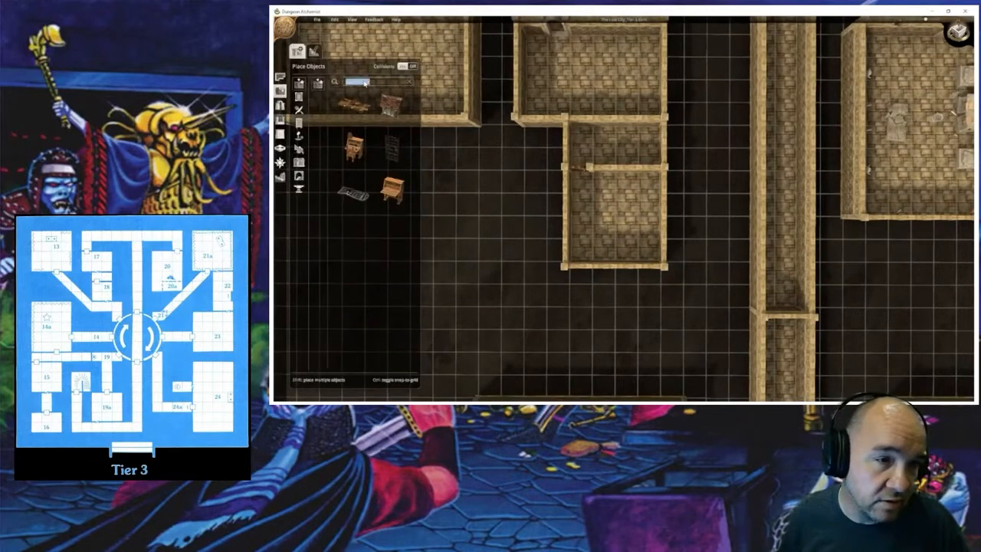
{"action": "type", "text": "table"}
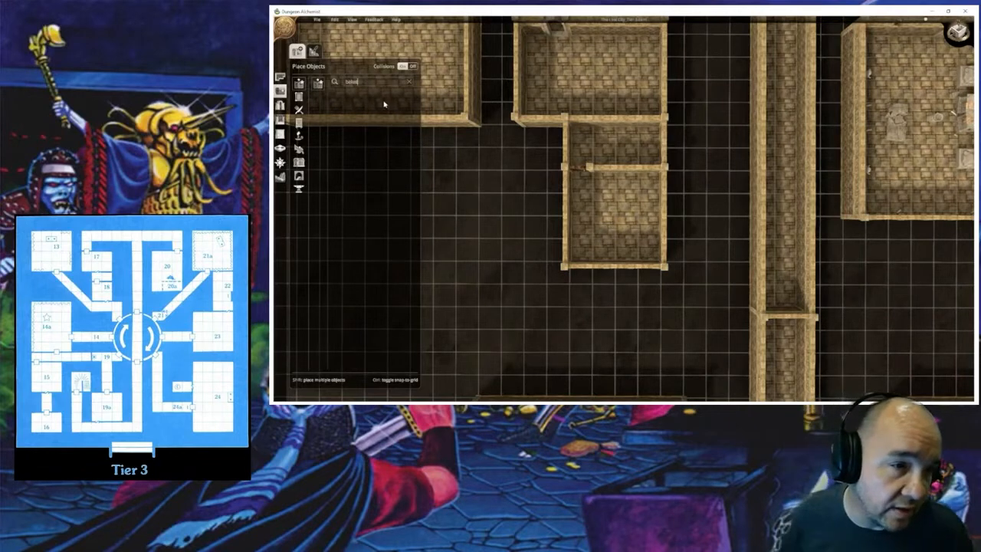
{"action": "key", "text": "BackSpace"}
{"action": "key", "text": "BackSpace"}
{"action": "key", "text": "BackSpace"}
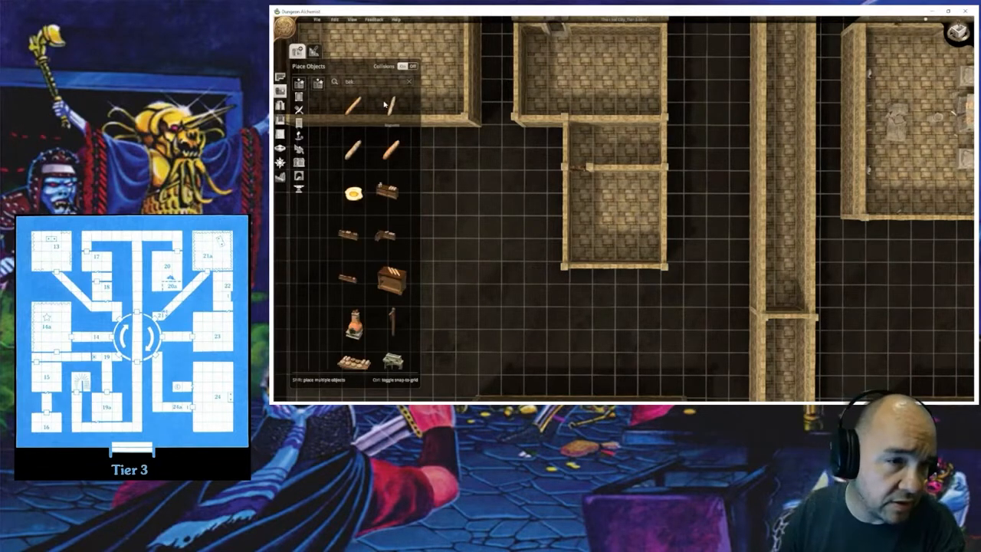
{"action": "type", "text": "sket"}
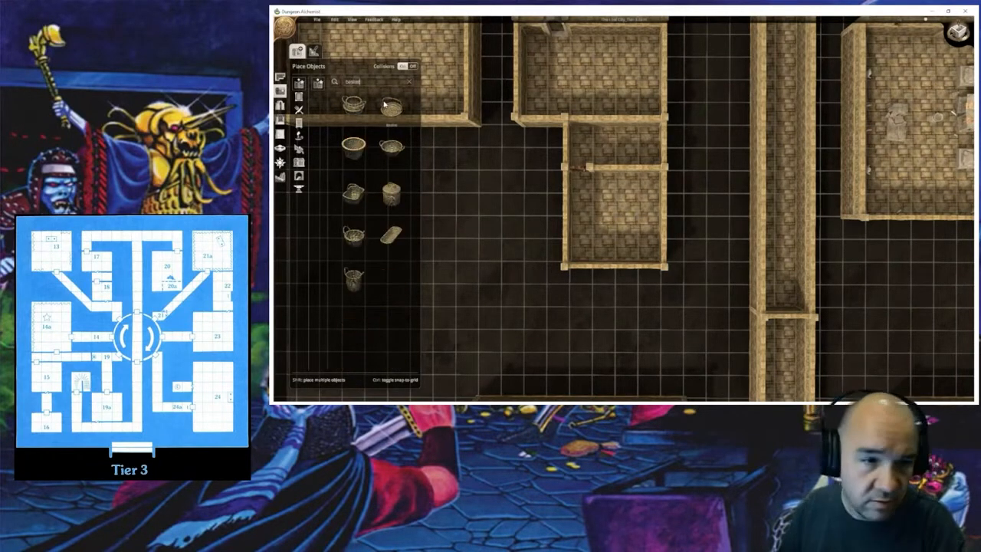
Step: Place the deep round basket without handles in the middle of the four-by-four room and enlarge it
{"action": "left_click", "coordinate": [353, 145]}
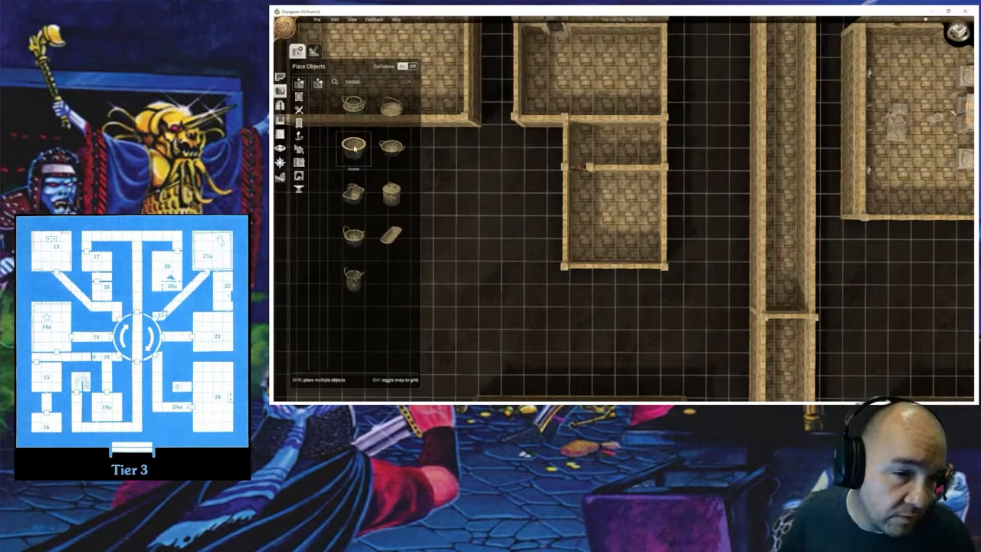
{"action": "left_click", "coordinate": [616, 216]}
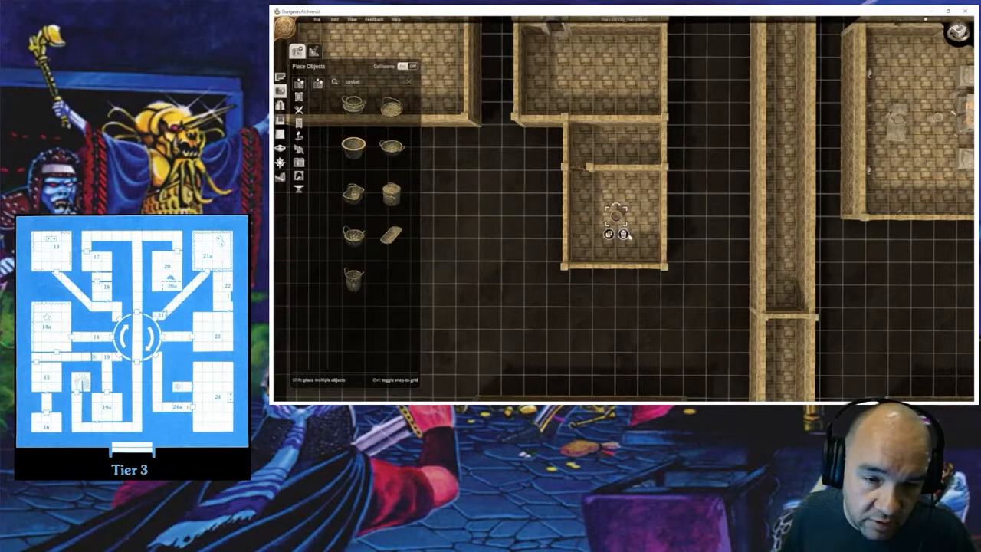
{"action": "left_click_drag", "start_coordinate": [626, 224], "coordinate": [640, 242]}
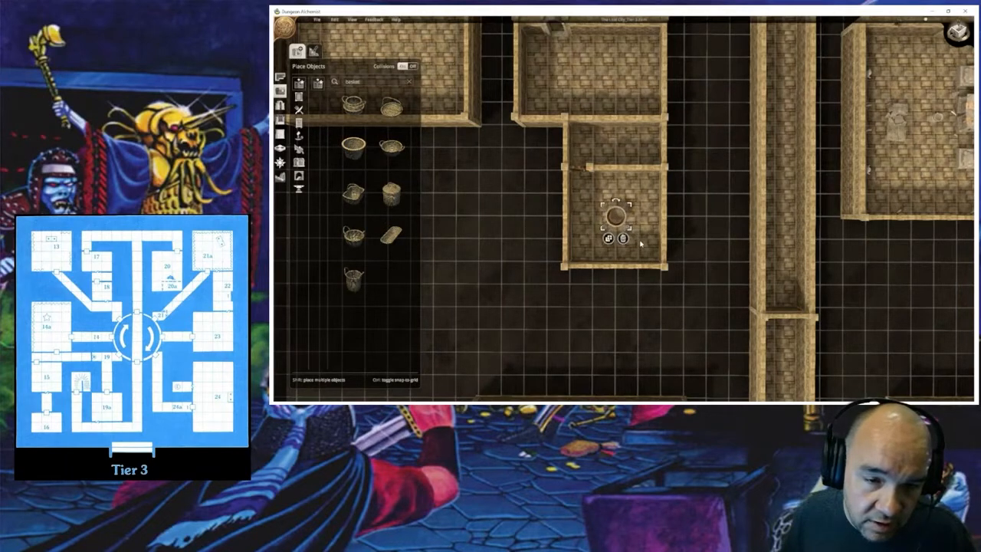
{"action": "left_click", "coordinate": [643, 242]}
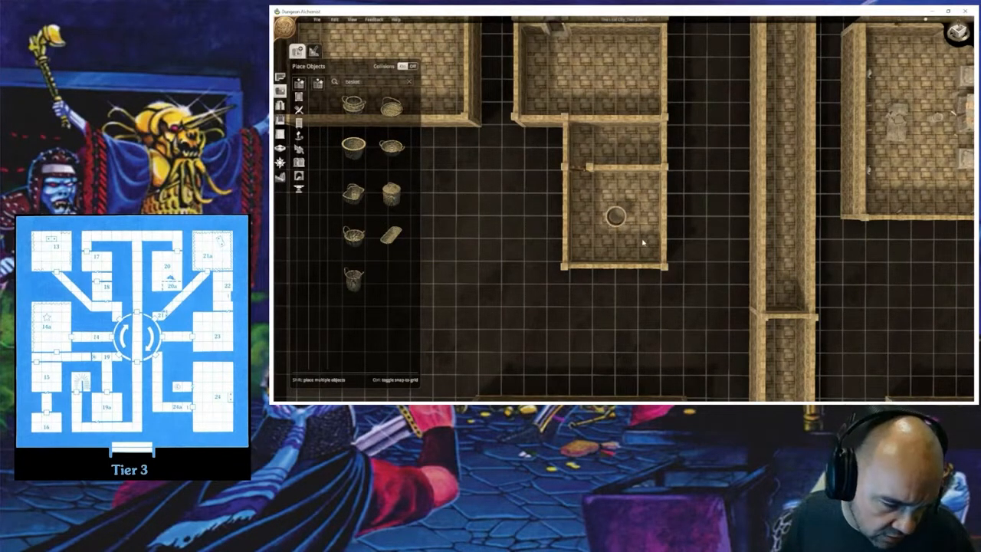
Step: Examine the basket's shape and size against the room from close-up angled views
{"action": "middle_click_drag", "start_coordinate": [642, 240], "coordinate": [637, 167]}
{"action": "scroll", "coordinate": [637, 250], "scroll_direction": "up", "scroll_amount": 6}
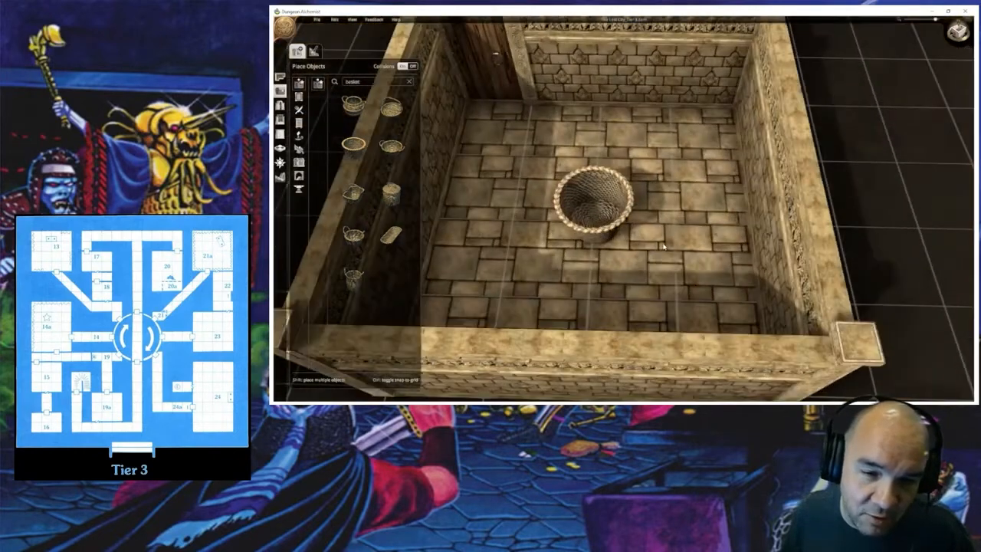
{"action": "middle_click_drag", "start_coordinate": [665, 246], "coordinate": [599, 254]}
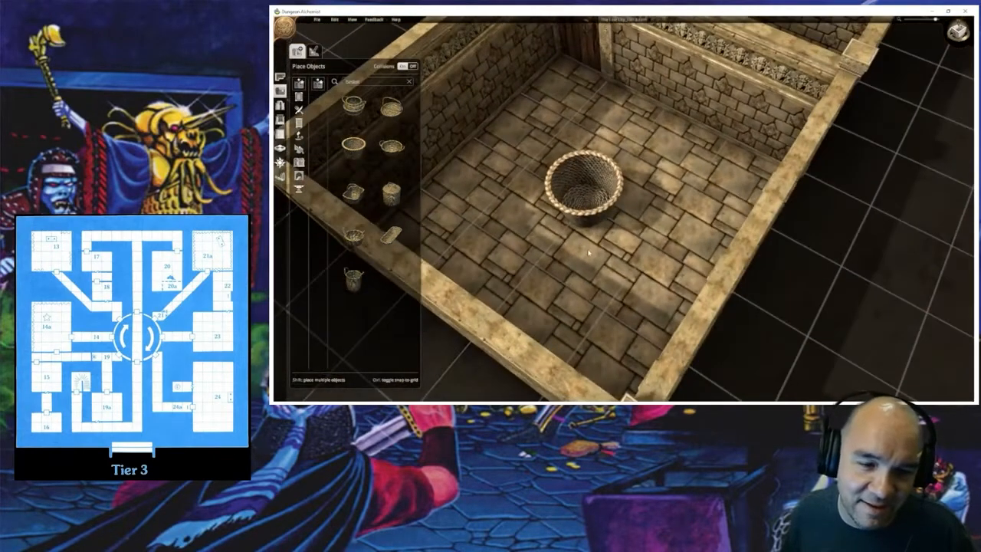
{"action": "scroll", "coordinate": [598, 252], "scroll_direction": "up", "scroll_amount": 3}
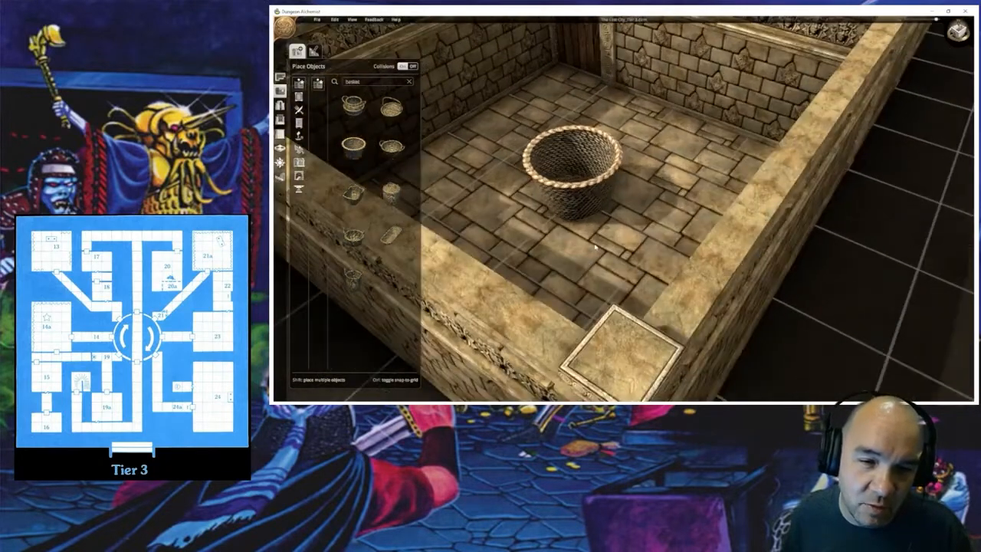
{"action": "scroll", "coordinate": [596, 241], "scroll_direction": "up", "scroll_amount": 4}
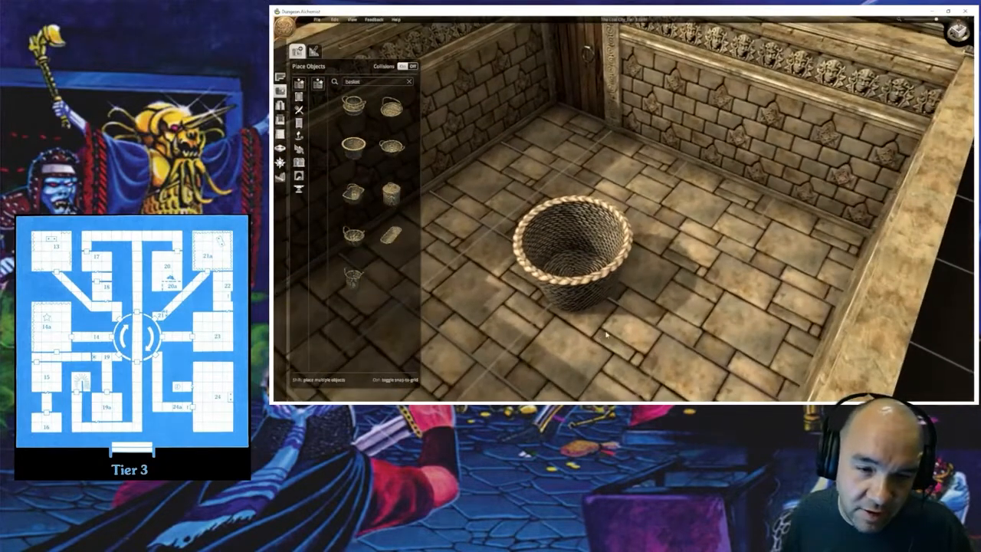
{"action": "scroll", "coordinate": [674, 279], "scroll_direction": "down", "scroll_amount": 5}
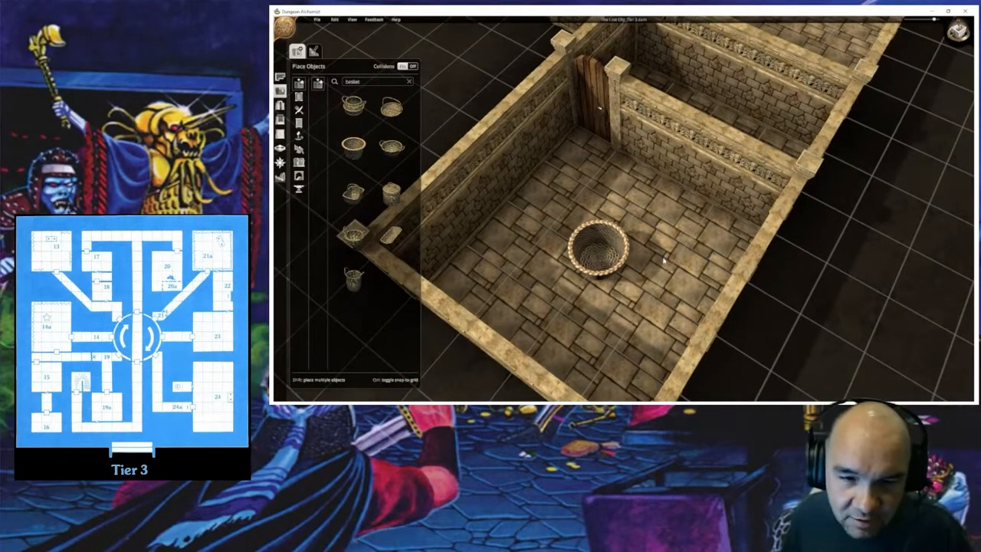
{"action": "left_click", "coordinate": [597, 264]}
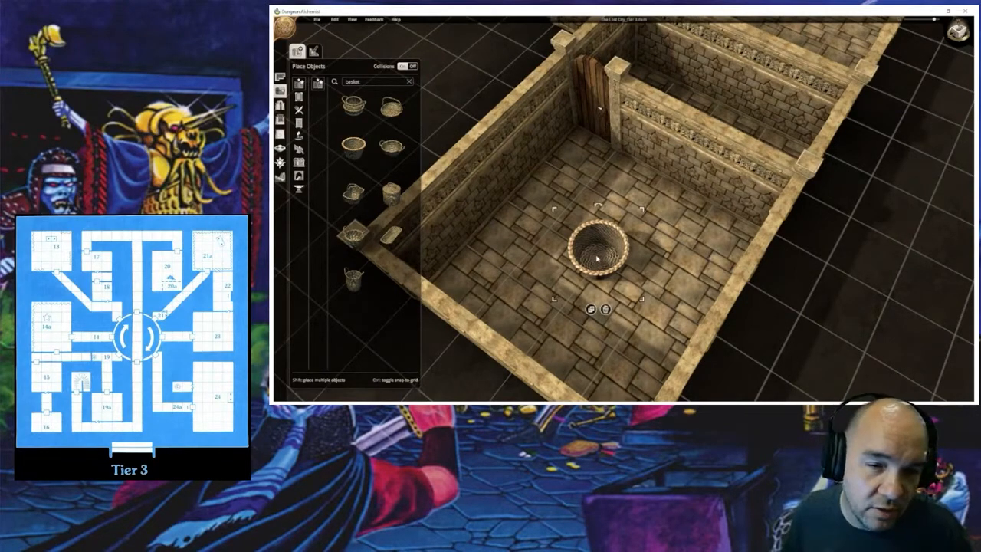
{"action": "middle_click_drag", "start_coordinate": [622, 280], "coordinate": [658, 164]}
{"action": "left_click", "coordinate": [667, 226]}
{"action": "scroll", "coordinate": [638, 230], "scroll_direction": "up", "scroll_amount": 4}
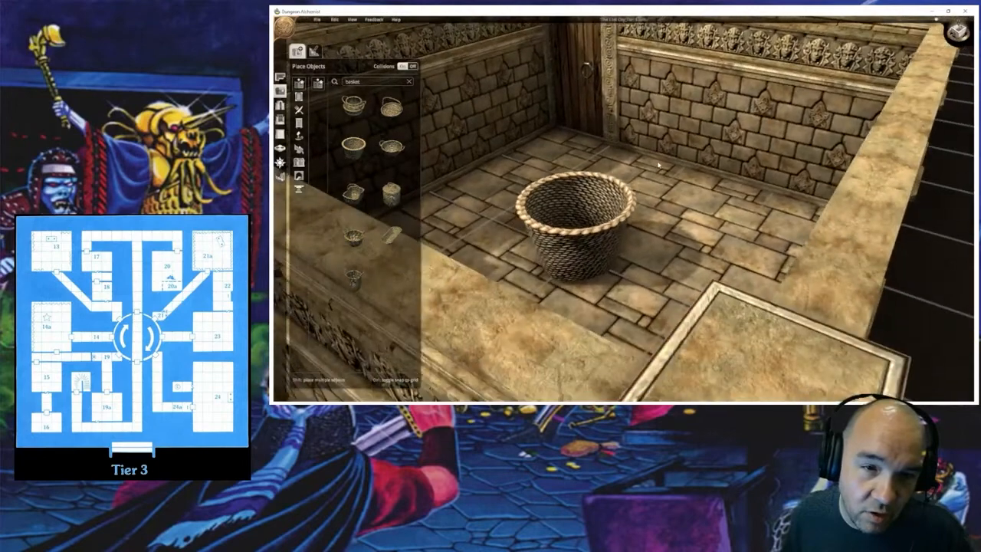
{"action": "middle_click_drag", "start_coordinate": [657, 216], "coordinate": [675, 264]}
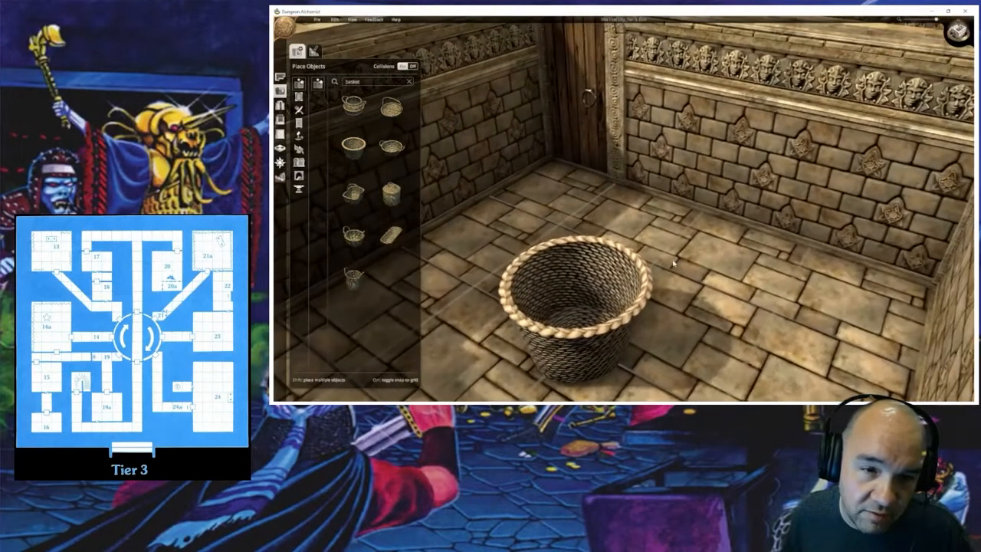
{"action": "scroll", "coordinate": [675, 265], "scroll_direction": "up", "scroll_amount": 3}
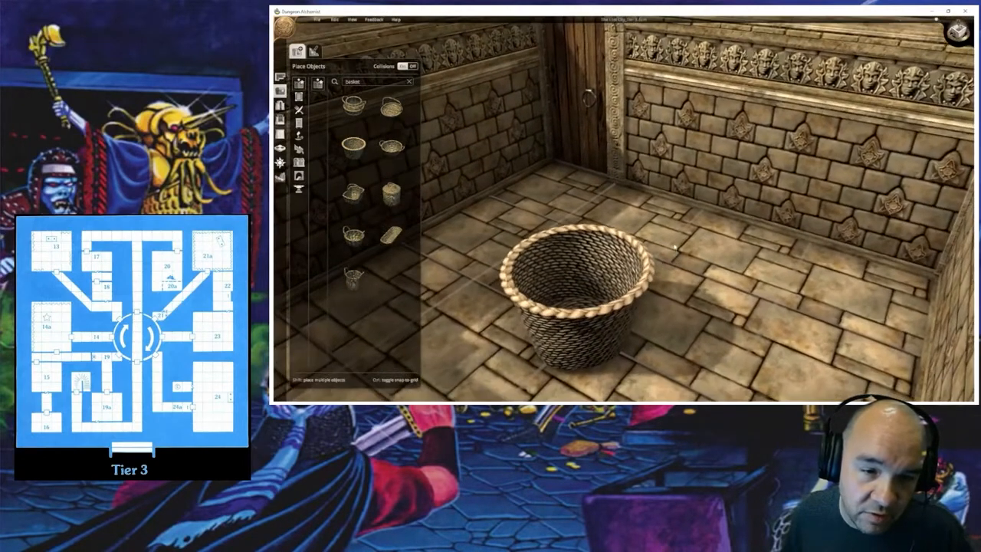
Step: Replace the deep basket with the wide two-handled basket in the middle of the four-by-four room and enlarge it
{"action": "left_click", "coordinate": [575, 332]}
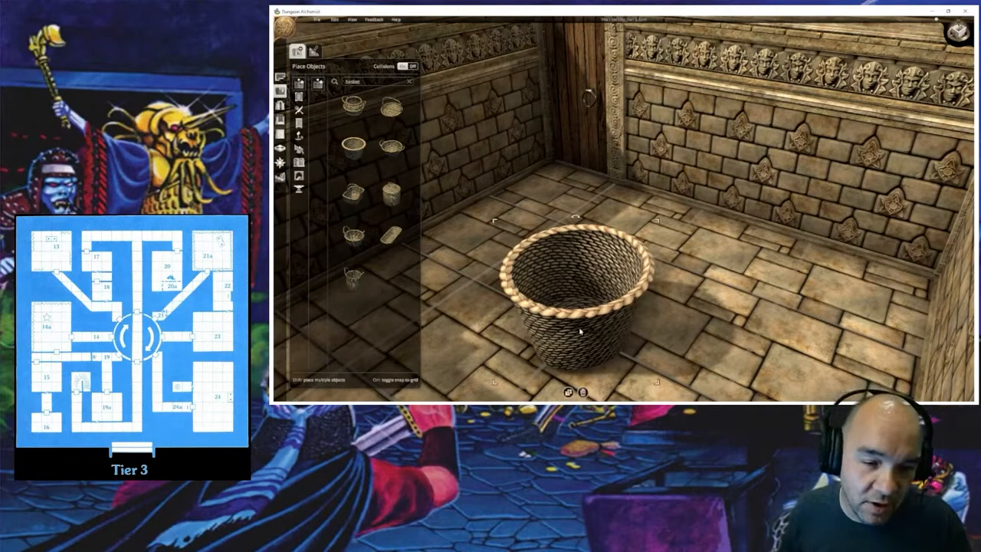
{"action": "left_click", "coordinate": [582, 392]}
{"action": "left_click", "coordinate": [391, 145]}
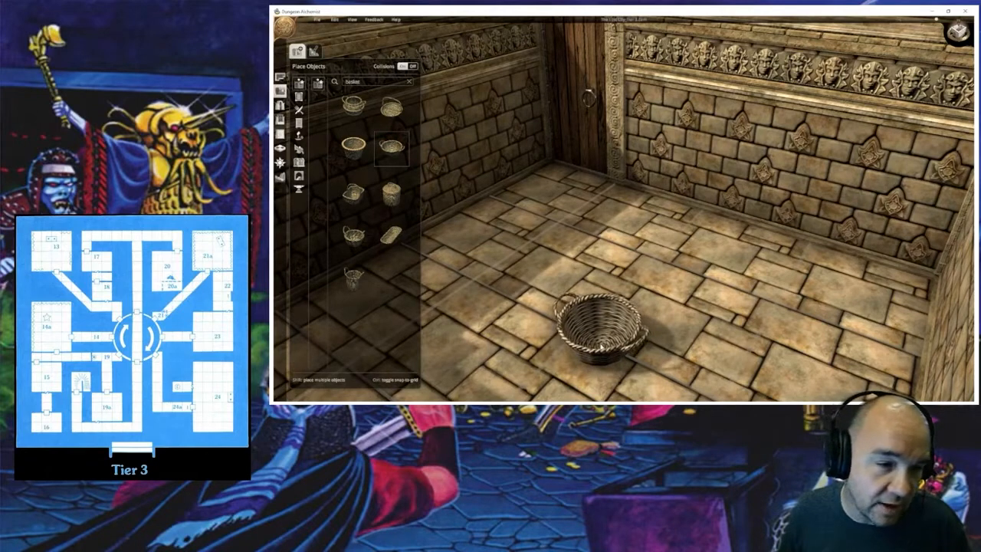
{"action": "left_click", "coordinate": [600, 328]}
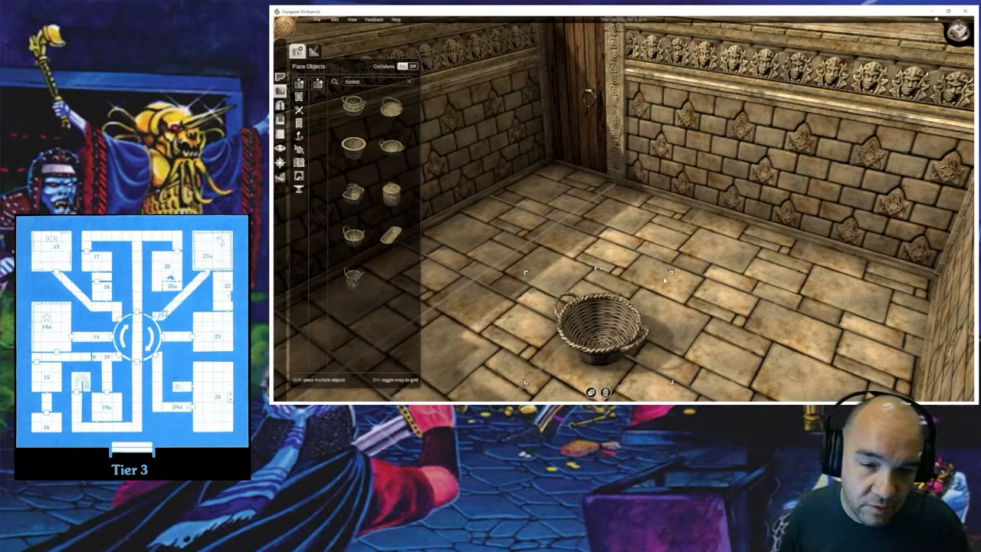
{"action": "left_click_drag", "start_coordinate": [665, 282], "coordinate": [719, 263]}
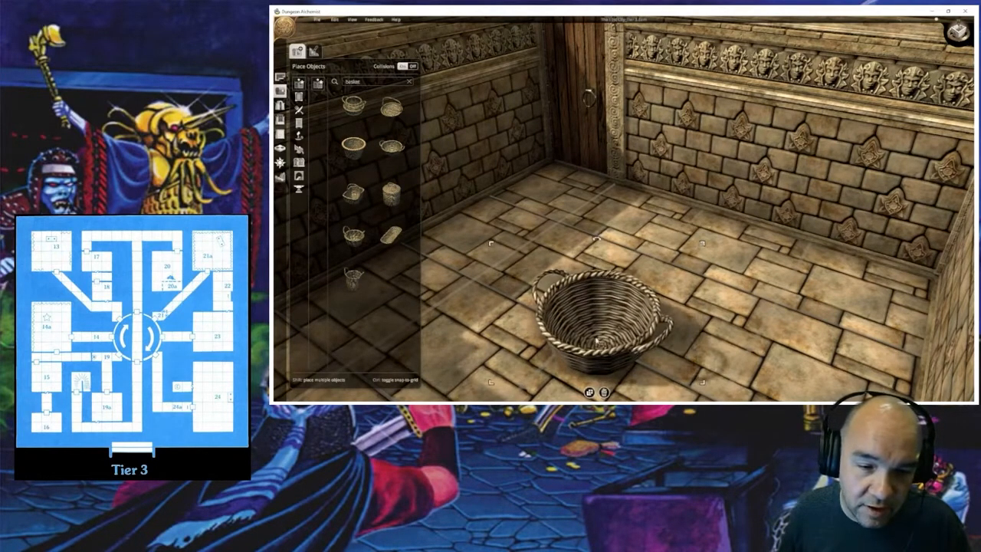
{"action": "left_click_drag", "start_coordinate": [596, 338], "coordinate": [597, 343]}
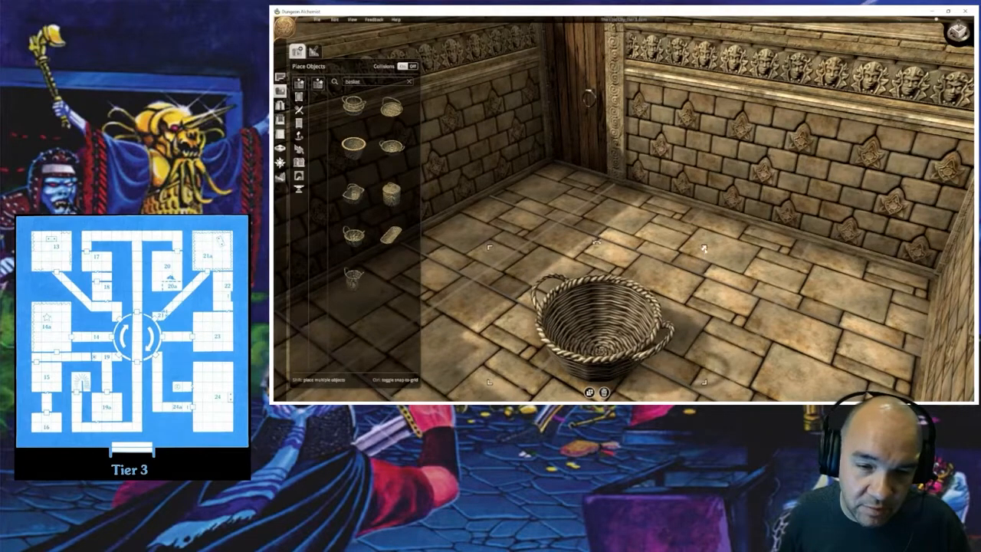
{"action": "left_click_drag", "start_coordinate": [704, 247], "coordinate": [717, 239]}
{"action": "left_click", "coordinate": [757, 314]}
{"action": "scroll", "coordinate": [749, 314], "scroll_direction": "down", "scroll_amount": 5}
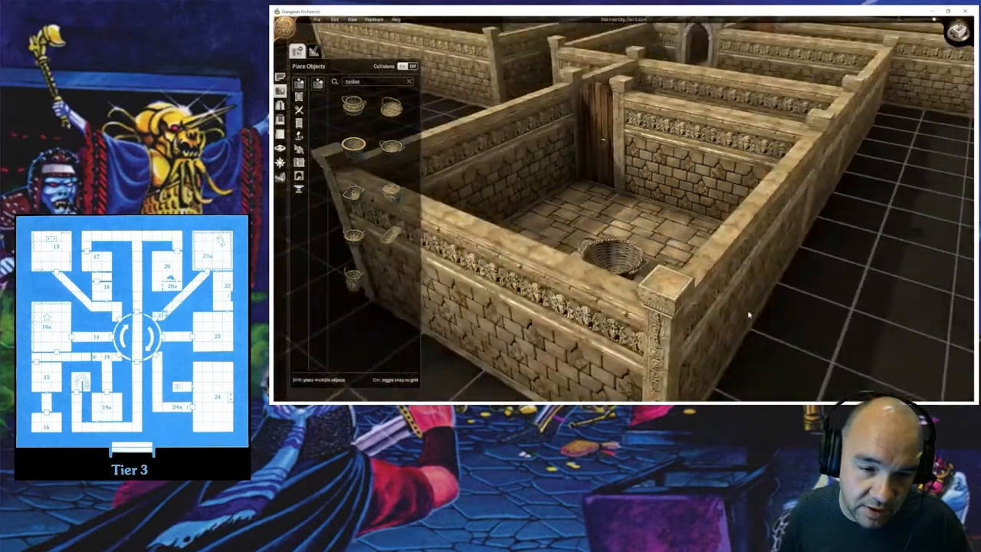
{"action": "middle_click_drag", "start_coordinate": [751, 303], "coordinate": [389, 395]}
{"action": "middle_click_drag", "start_coordinate": [561, 281], "coordinate": [549, 315]}
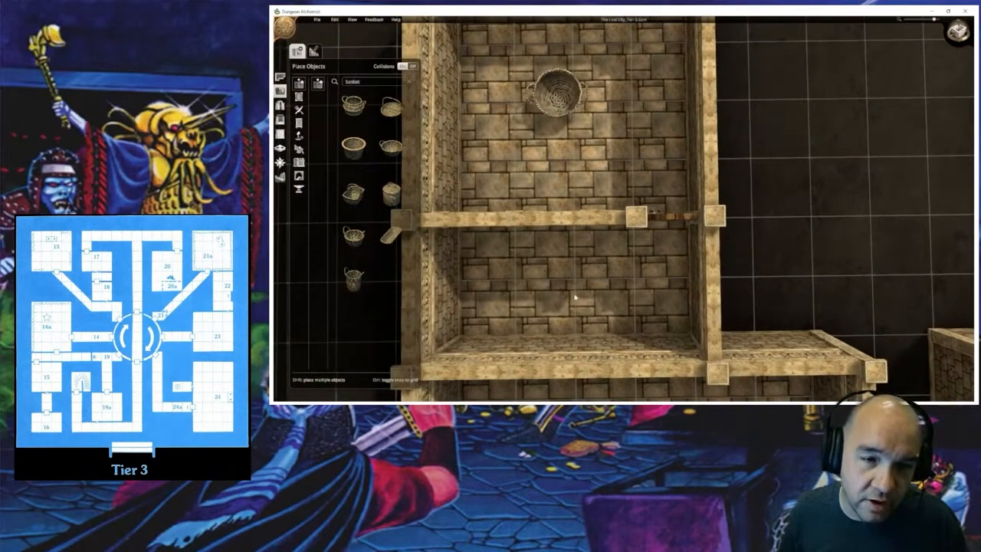
{"action": "middle_click_drag", "start_coordinate": [533, 288], "coordinate": [966, 305]}
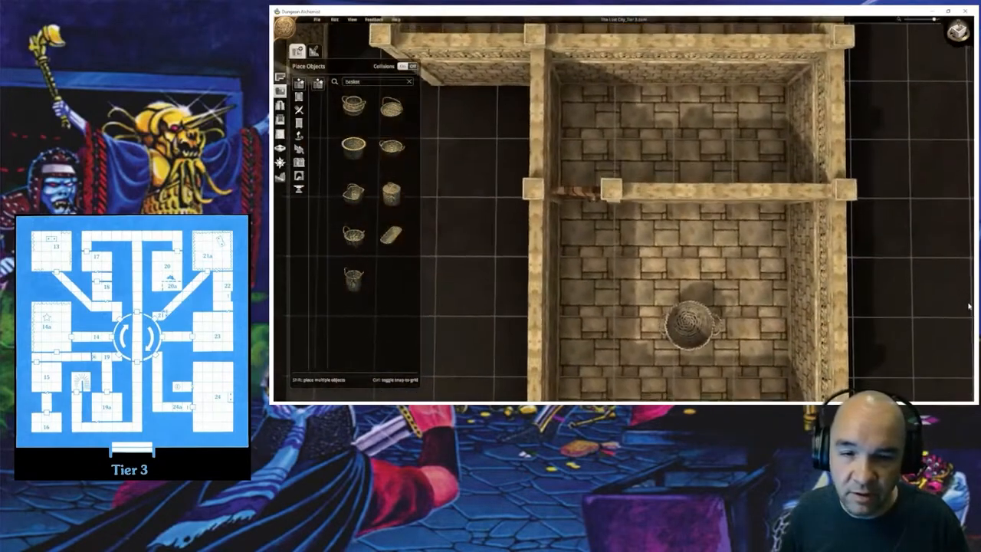
Step: Move the two-handled basket slightly west so it sits centred across the width of the four-by-four room
{"action": "scroll", "coordinate": [730, 274], "scroll_direction": "down", "scroll_amount": 2}
{"action": "scroll", "coordinate": [708, 312], "scroll_direction": "down", "scroll_amount": 2}
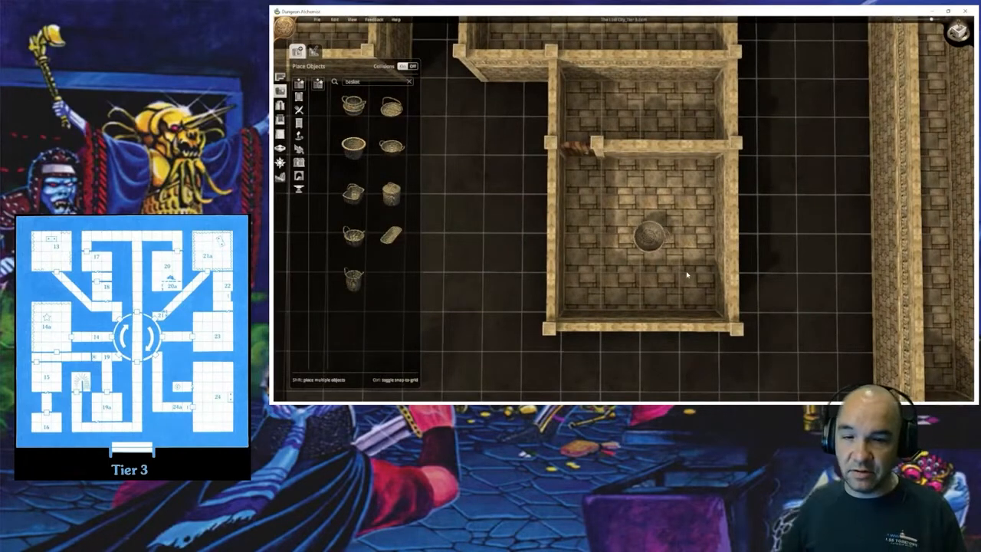
{"action": "left_click", "coordinate": [650, 242]}
{"action": "left_click_drag", "start_coordinate": [650, 243], "coordinate": [639, 243]}
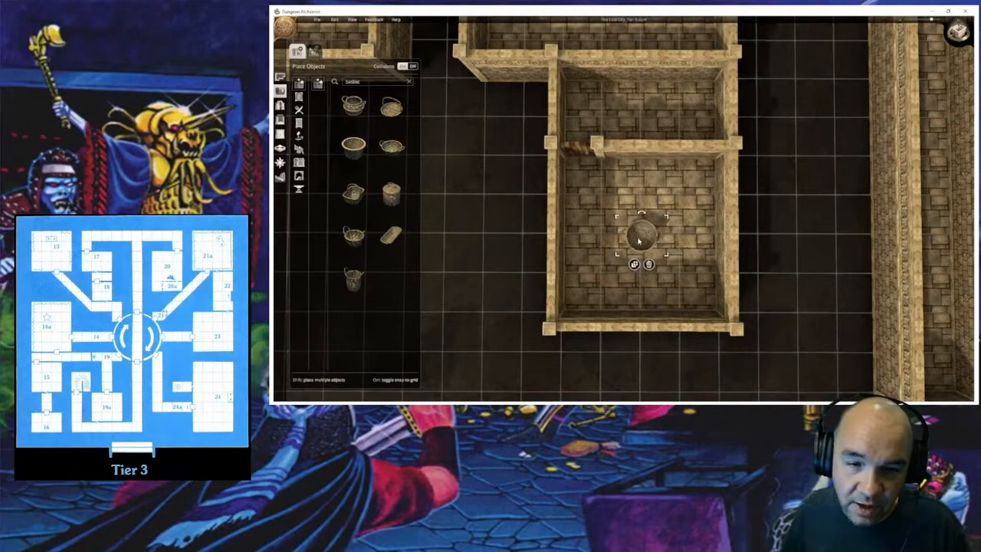
{"action": "left_click", "coordinate": [679, 274]}
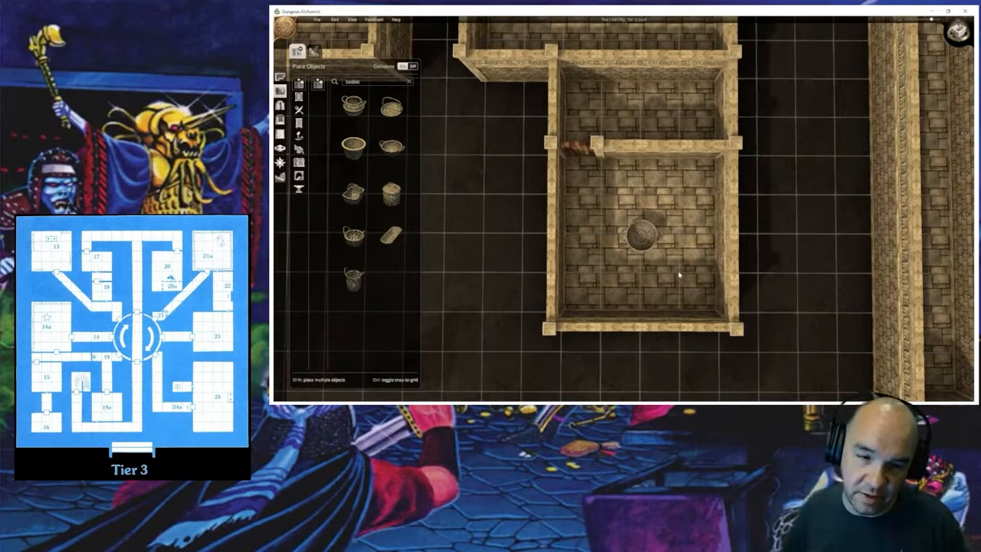
{"action": "middle_click_drag", "start_coordinate": [675, 293], "coordinate": [678, 274]}
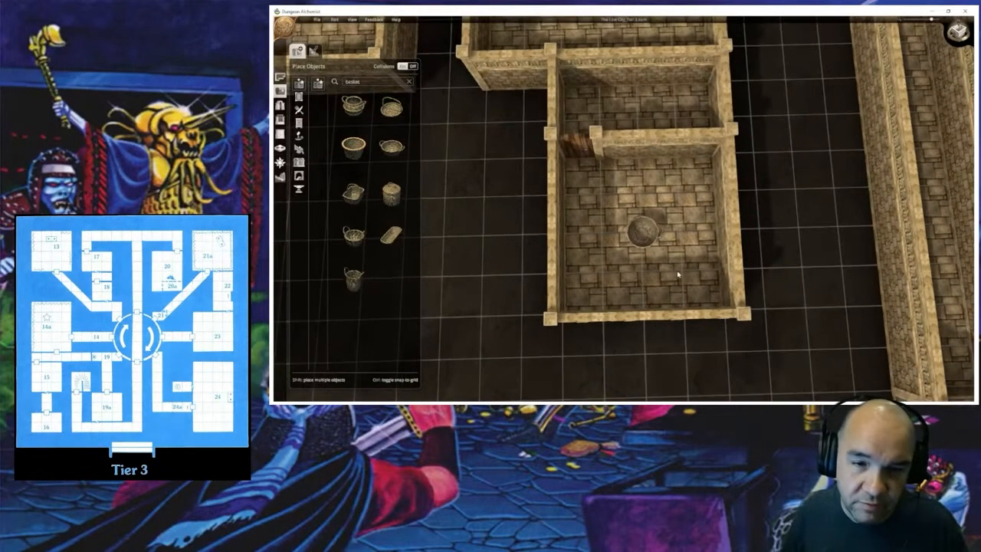
Step: Examine the empty area between the basket room, the central corridor and the side corridors for placing the next room
{"action": "scroll", "coordinate": [677, 273], "scroll_direction": "down", "scroll_amount": 4}
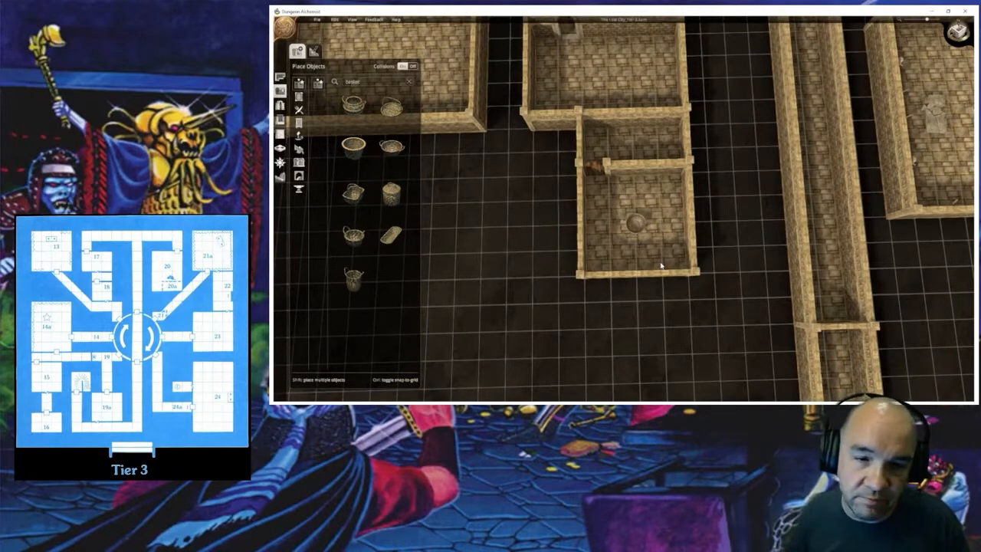
{"action": "scroll", "coordinate": [667, 253], "scroll_direction": "up", "scroll_amount": 2}
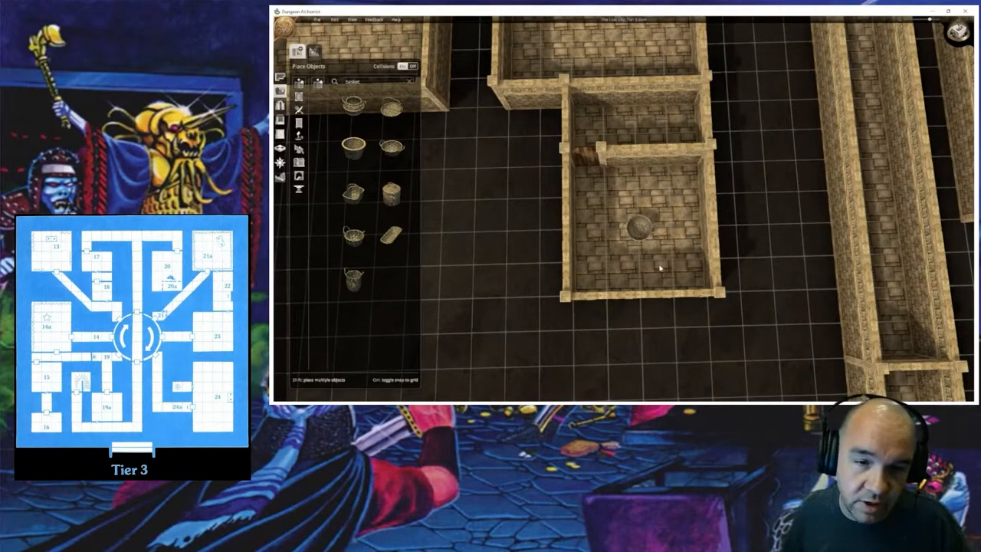
{"action": "scroll", "coordinate": [657, 274], "scroll_direction": "up", "scroll_amount": 1}
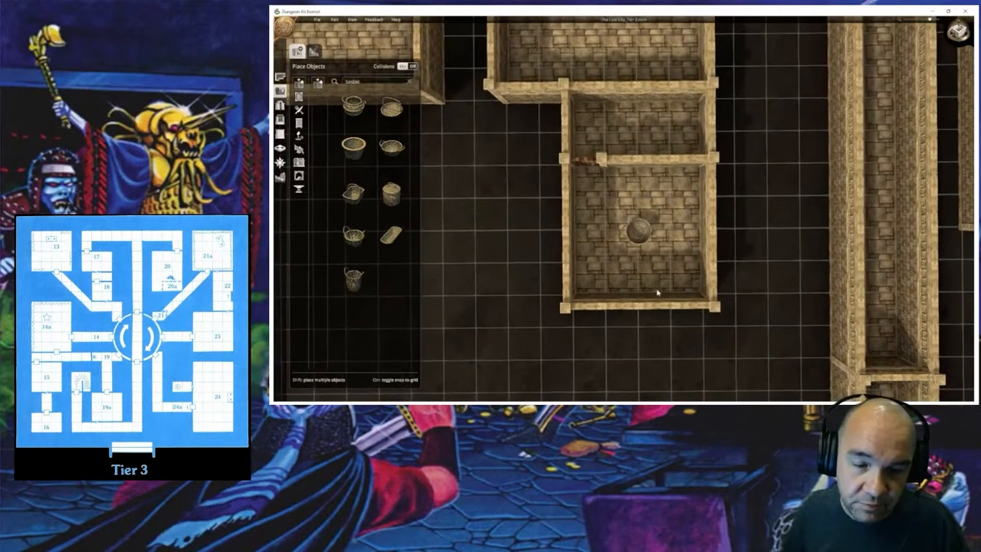
{"action": "scroll", "coordinate": [656, 290], "scroll_direction": "down", "scroll_amount": 2}
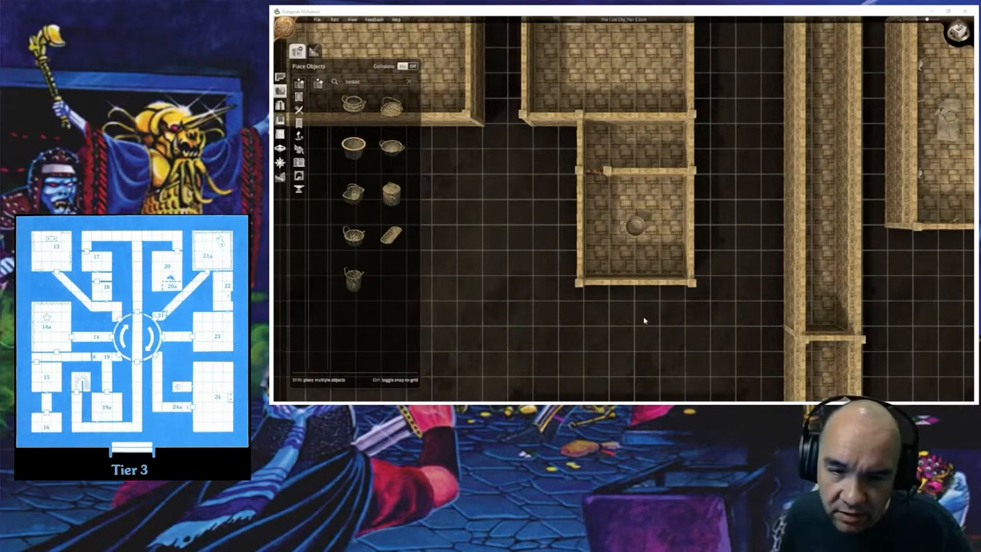
{"action": "middle_click_drag", "start_coordinate": [628, 325], "coordinate": [682, 311]}
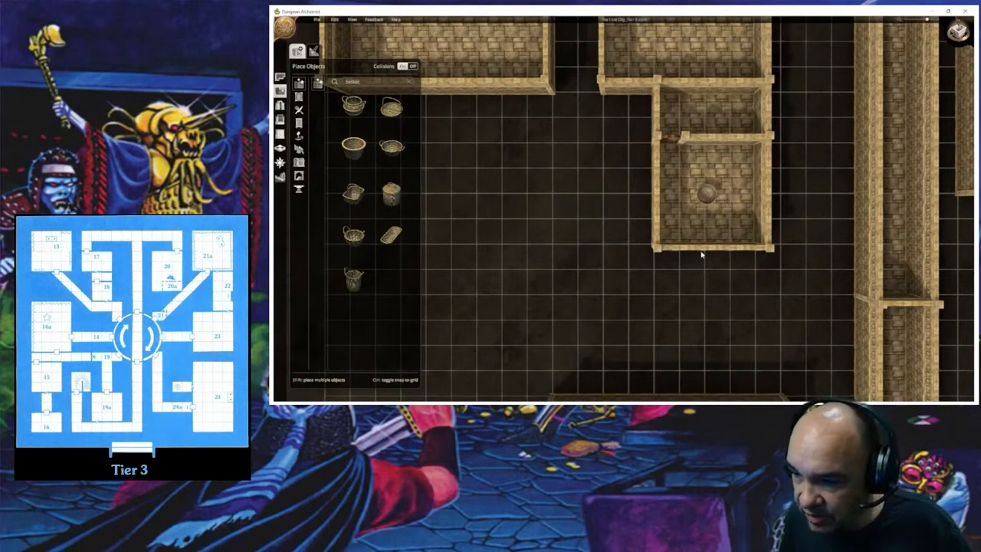
{"action": "middle_click_drag", "start_coordinate": [716, 301], "coordinate": [706, 247]}
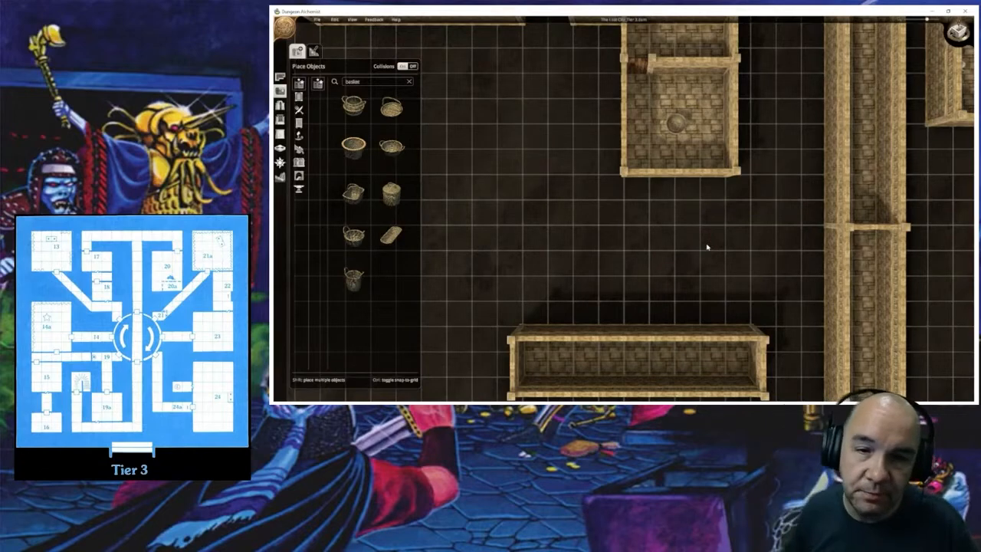
{"action": "scroll", "coordinate": [682, 245], "scroll_direction": "down", "scroll_amount": 1}
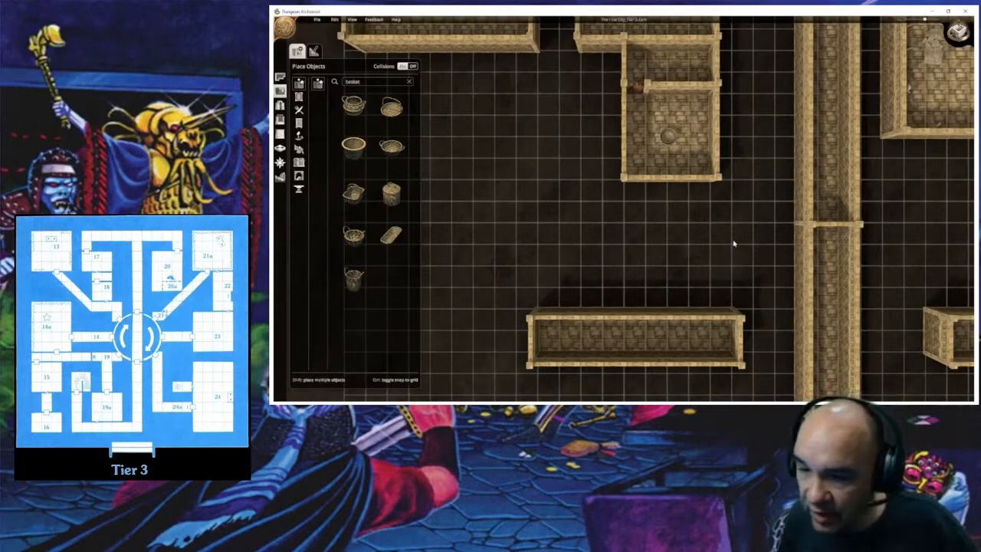
{"action": "middle_click_drag", "start_coordinate": [747, 245], "coordinate": [618, 181]}
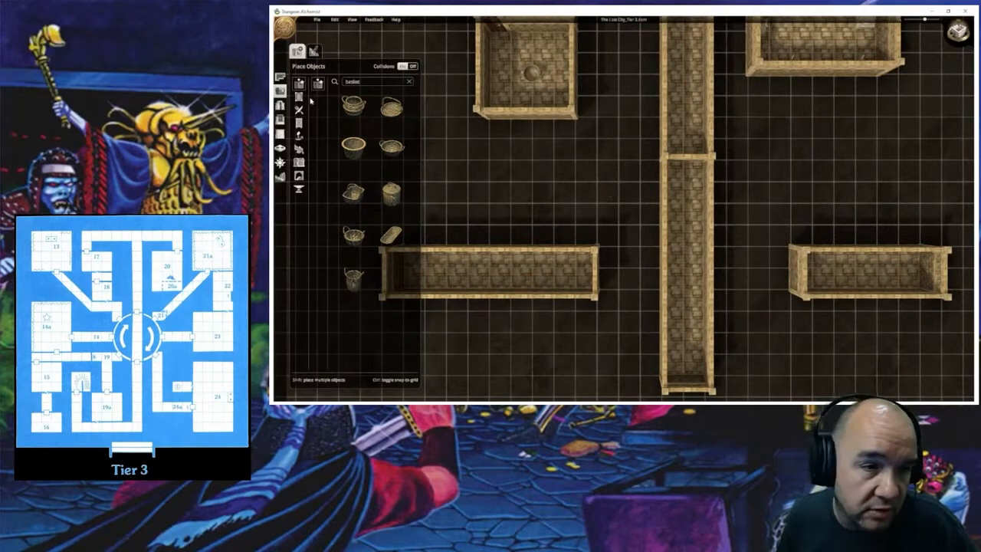
Step: Draw a Castle Hallway room off the basket room's southeast corner, two by three tiles plus one extra tile at its southwest end
{"action": "left_click", "coordinate": [280, 78]}
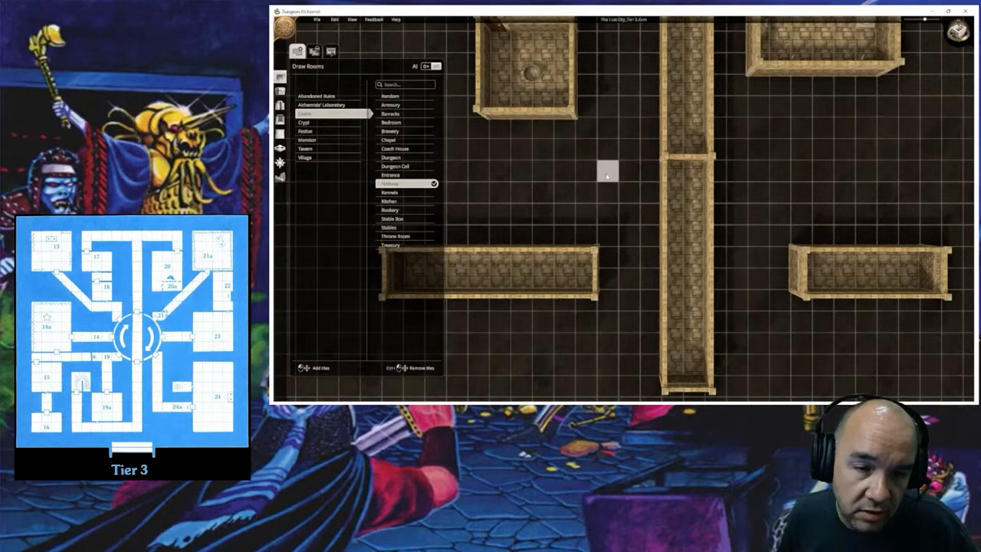
{"action": "mouse_move", "coordinate": [607, 176]}
{"action": "left_mouse_down"}
{"action": "mouse_move", "coordinate": [587, 171]}
{"action": "mouse_move", "coordinate": [591, 139]}
{"action": "left_mouse_up"}
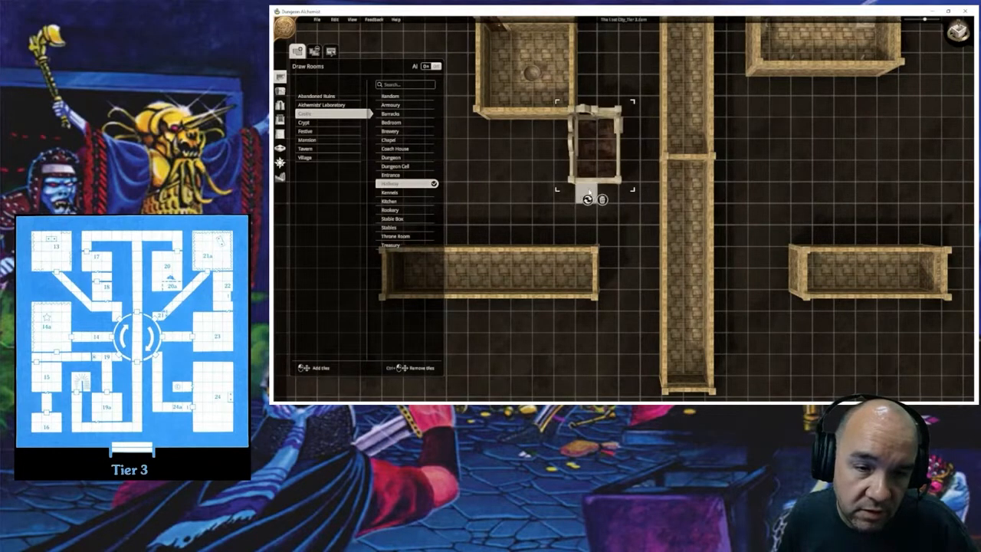
{"action": "left_click", "coordinate": [602, 200]}
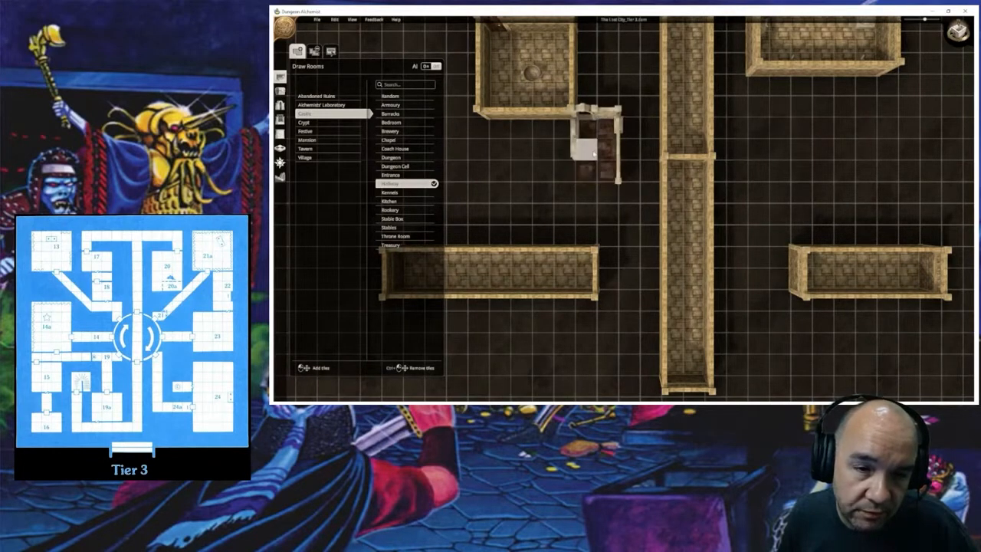
{"action": "left_click_drag", "start_coordinate": [587, 132], "coordinate": [608, 175]}
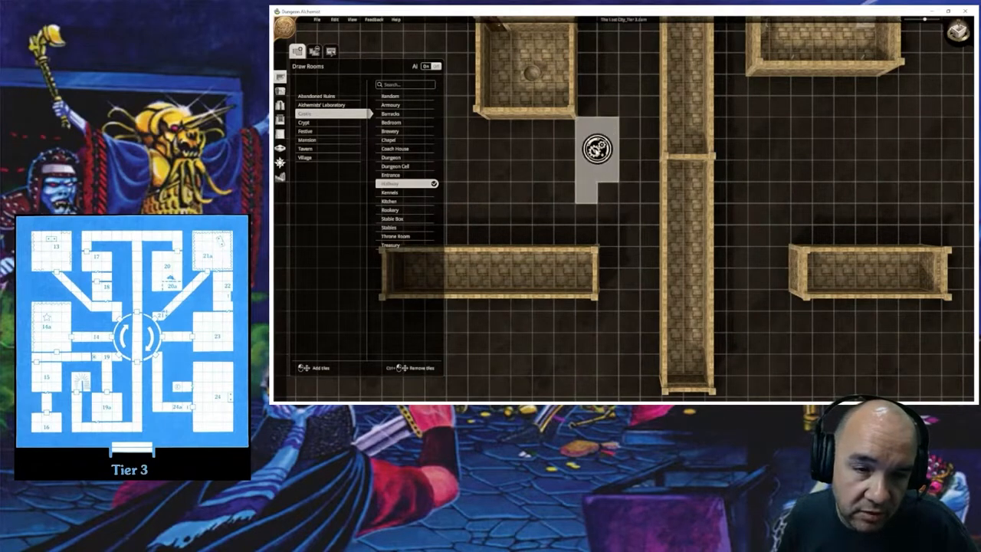
{"action": "left_click", "coordinate": [597, 148]}
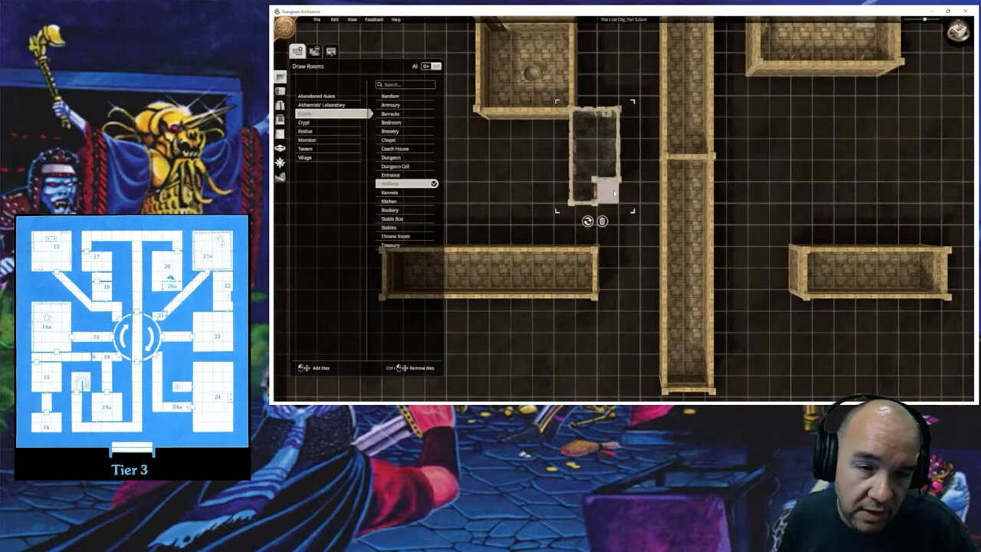
{"action": "scroll", "coordinate": [603, 184], "scroll_direction": "up", "scroll_amount": 5}
{"action": "scroll", "coordinate": [602, 184], "scroll_direction": "down", "scroll_amount": 4}
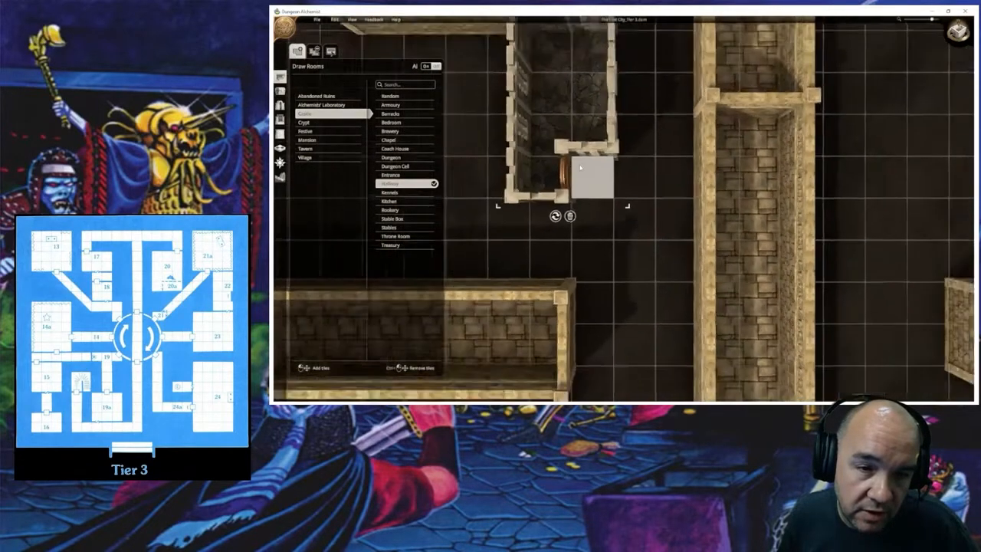
{"action": "right_click_drag", "start_coordinate": [588, 181], "coordinate": [603, 230]}
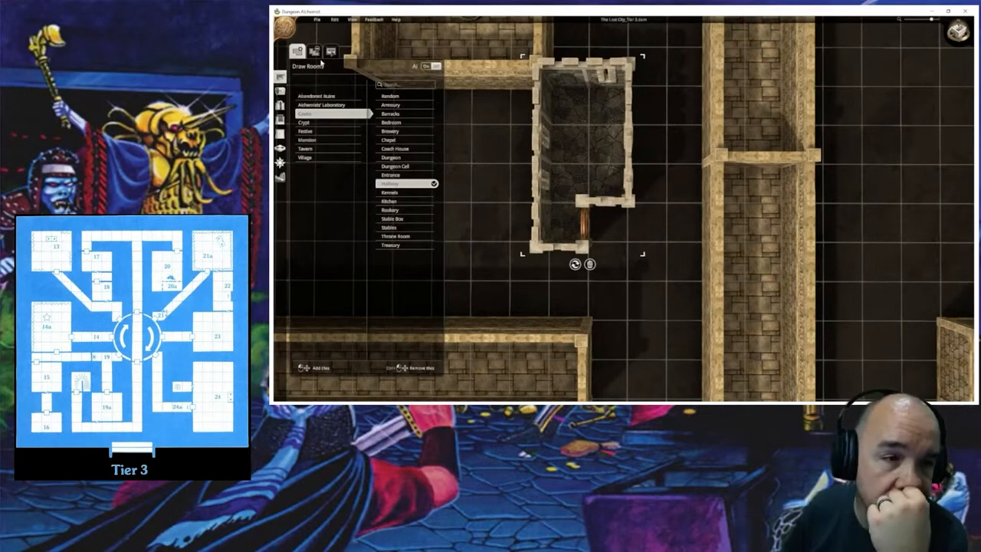
Step: Change all walls of the new hallway room to the tan stone wall used in the neighbouring rooms
{"action": "left_click", "coordinate": [281, 134]}
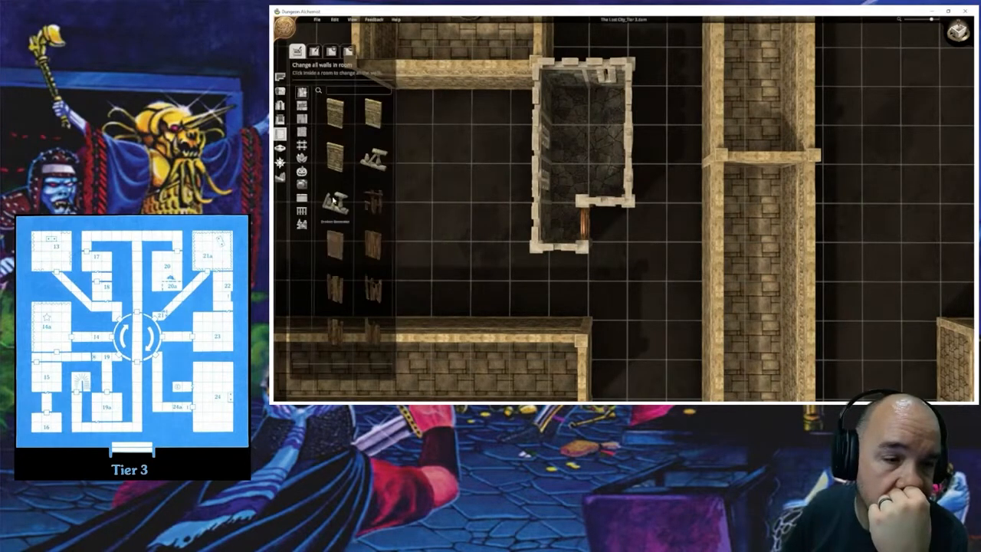
{"action": "left_click", "coordinate": [565, 147]}
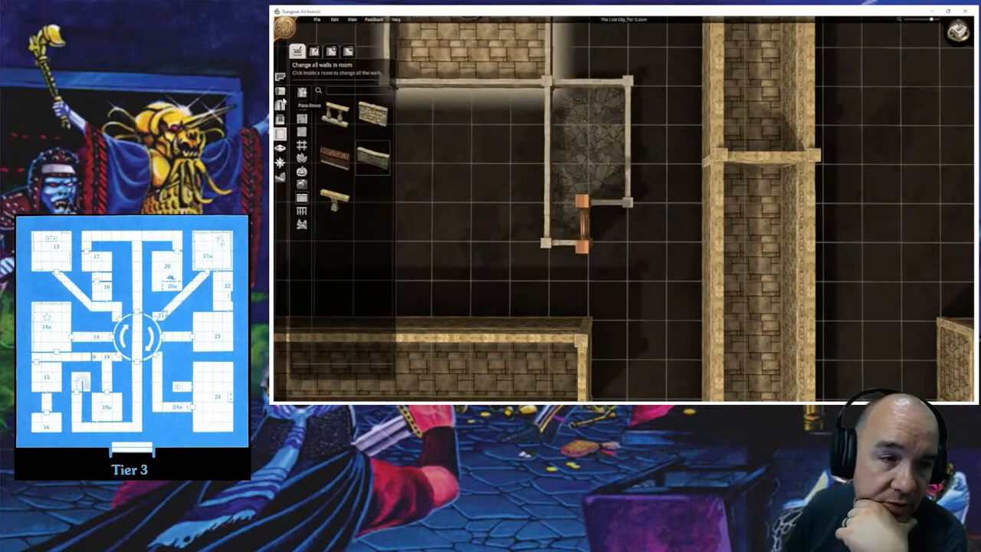
{"action": "left_click", "coordinate": [302, 92]}
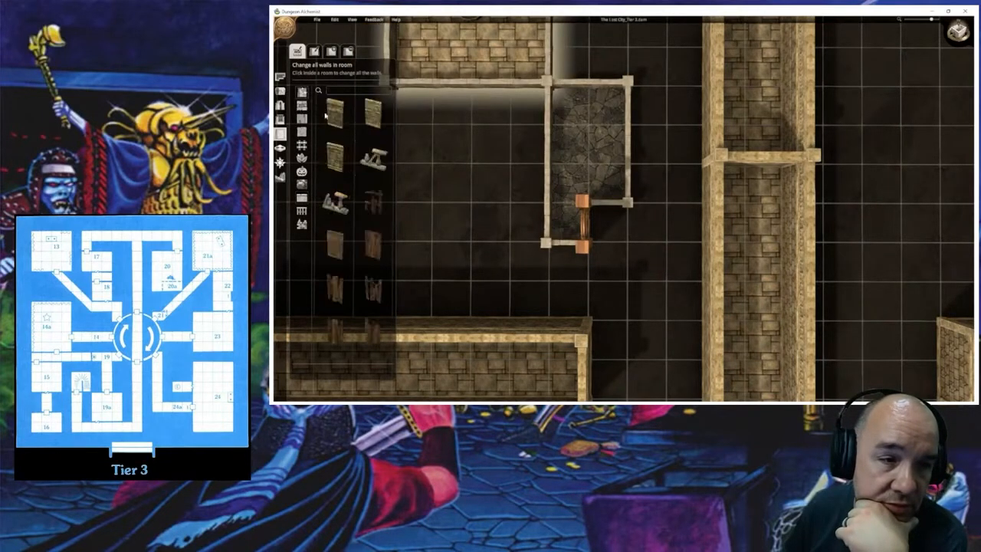
{"action": "left_click", "coordinate": [587, 149]}
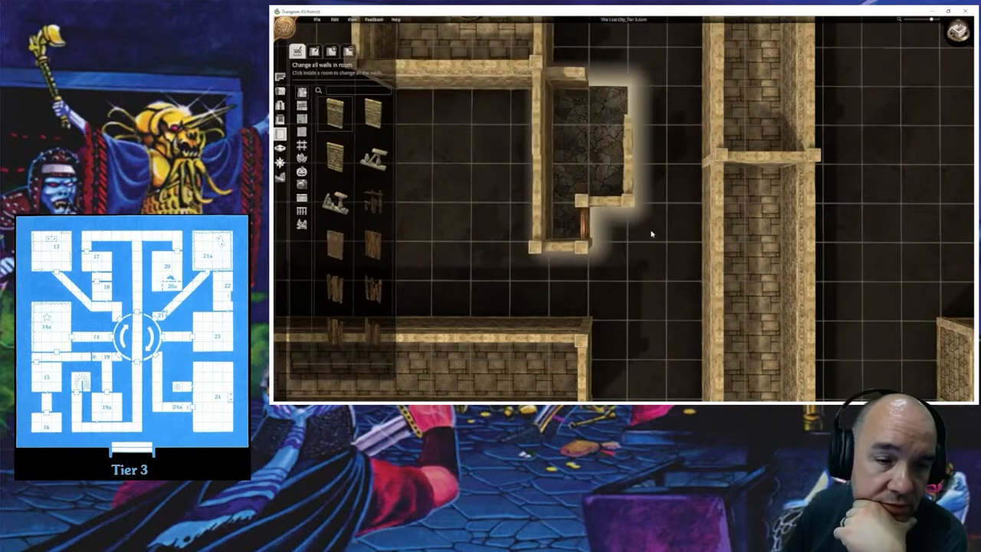
Step: Remove the wooden door beside the new room's southeast notch and fill the notch with a one-tile Hallway room
{"action": "left_click", "coordinate": [280, 105]}
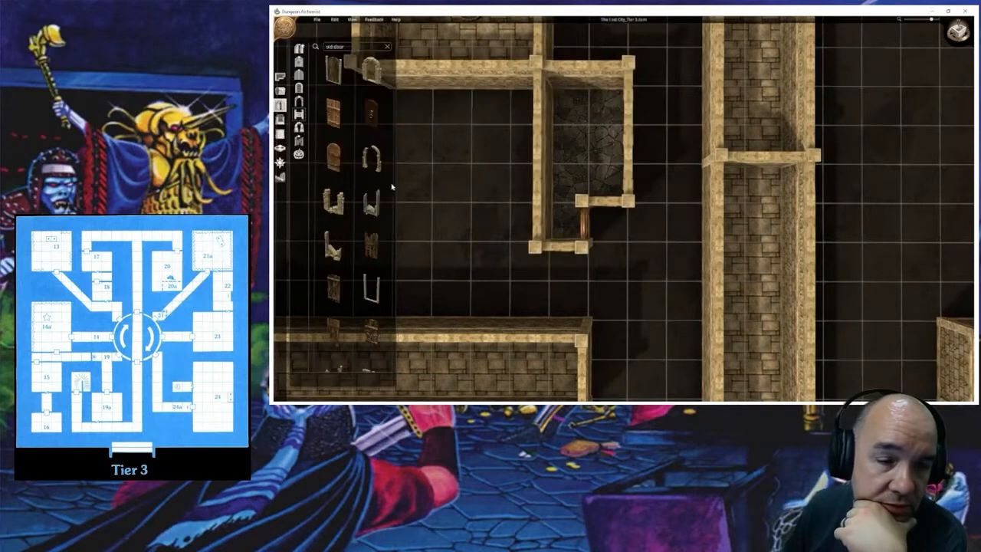
{"action": "left_click", "coordinate": [583, 224]}
{"action": "left_click", "coordinate": [606, 253]}
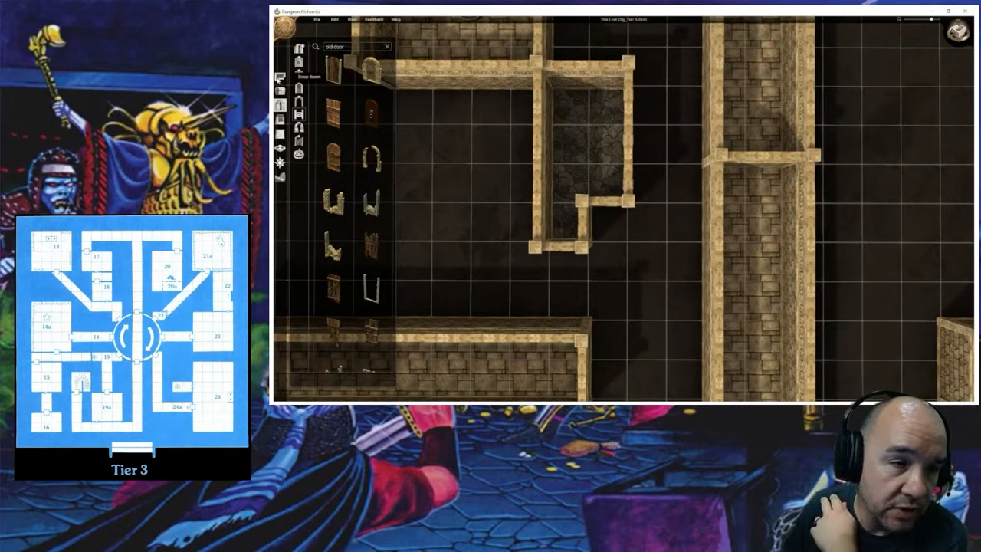
{"action": "left_click", "coordinate": [280, 76]}
{"action": "left_click", "coordinate": [625, 244]}
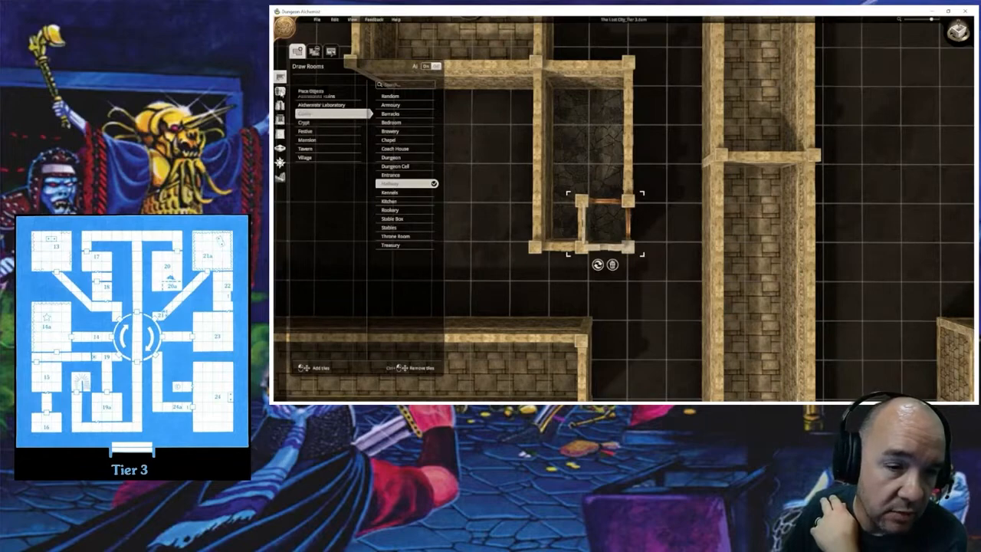
Step: Remove the walls between the added tile and the main room, plus the tile's outer east and south walls
{"action": "middle_click_drag", "start_coordinate": [601, 235], "coordinate": [533, 189]}
{"action": "left_click", "coordinate": [280, 134]}
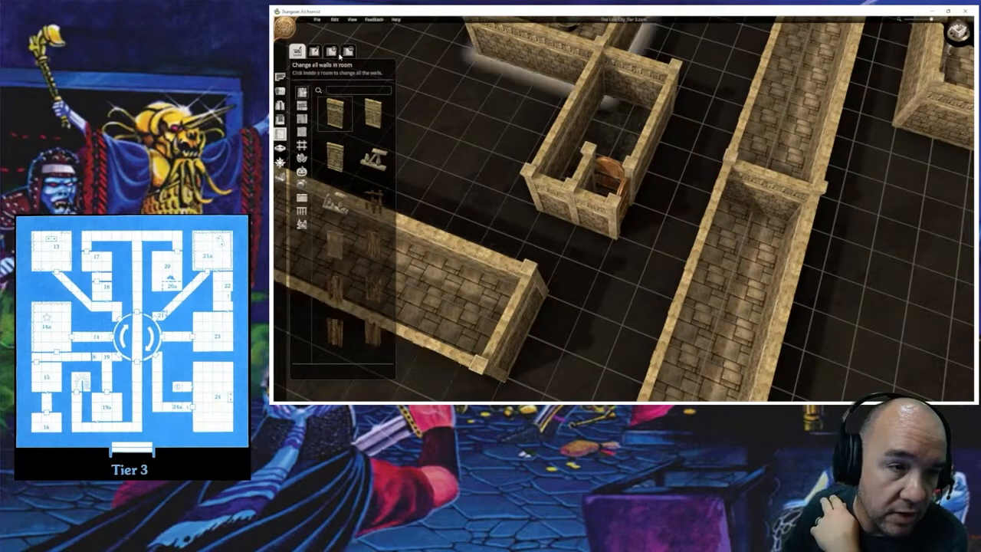
{"action": "mouse_move", "coordinate": [281, 135]}
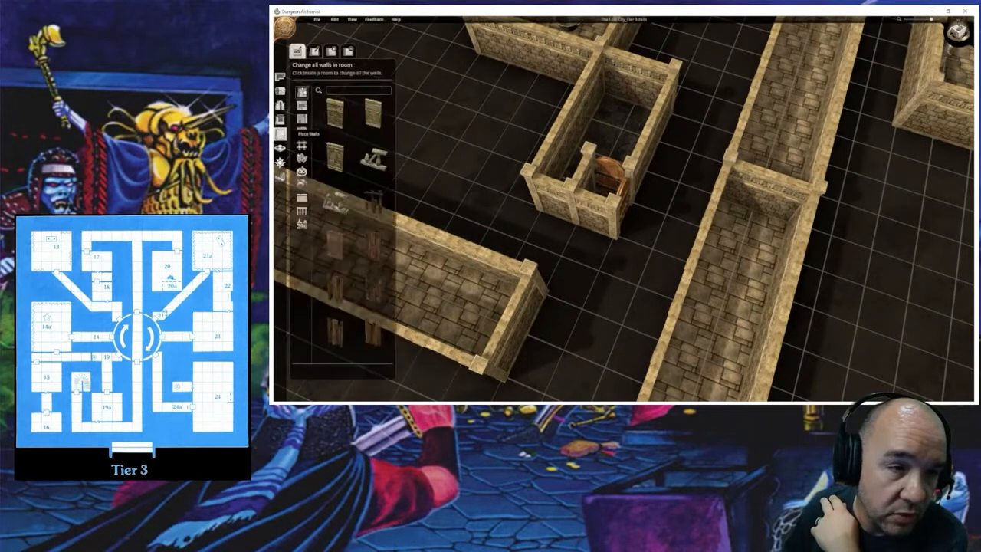
{"action": "left_click", "coordinate": [349, 51]}
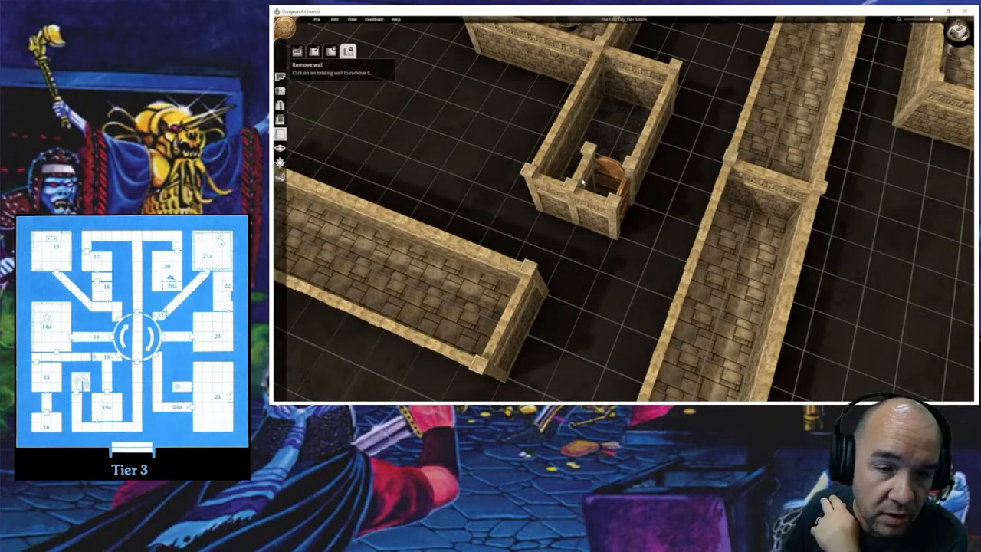
{"action": "middle_click_drag", "start_coordinate": [582, 182], "coordinate": [596, 230]}
{"action": "left_click", "coordinate": [585, 217]}
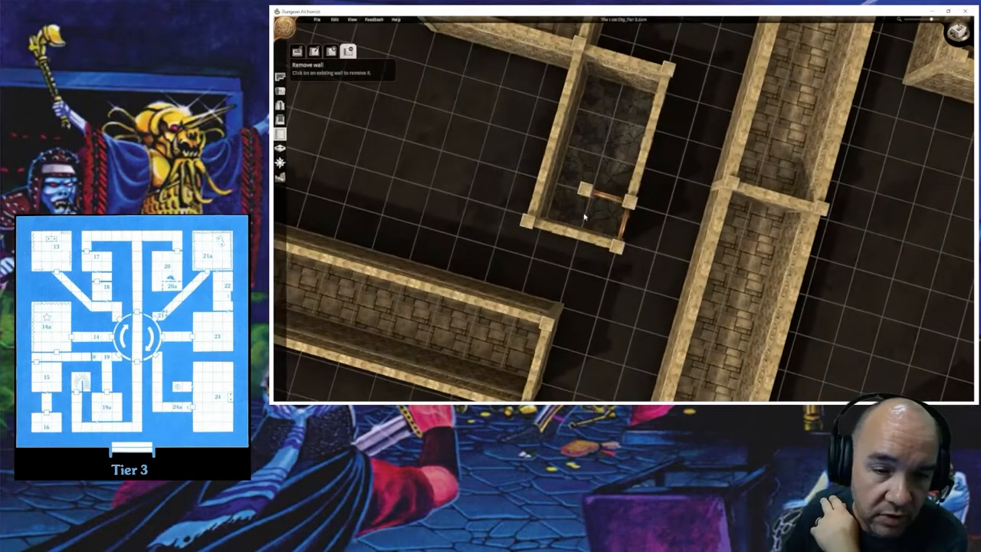
{"action": "left_click", "coordinate": [592, 204]}
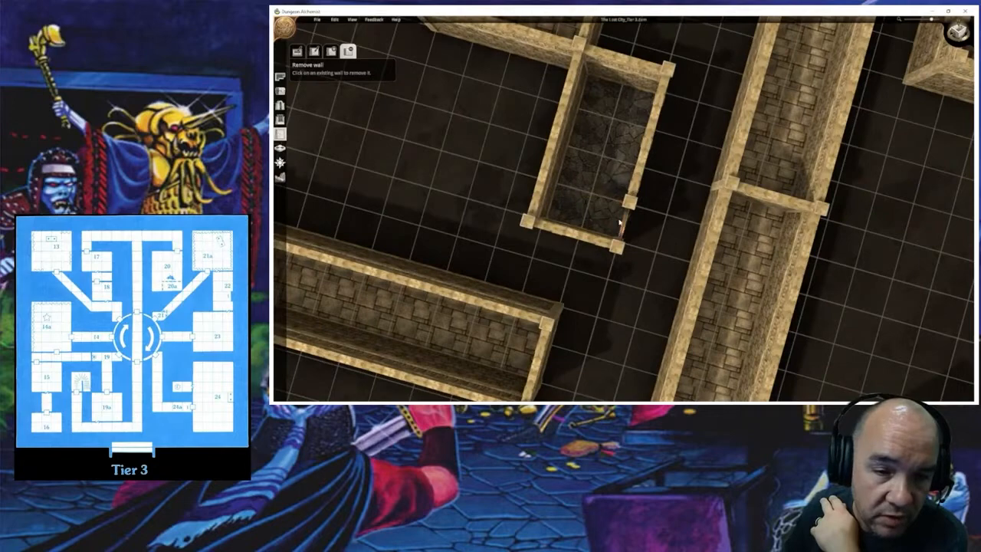
{"action": "middle_click_drag", "start_coordinate": [583, 197], "coordinate": [582, 164]}
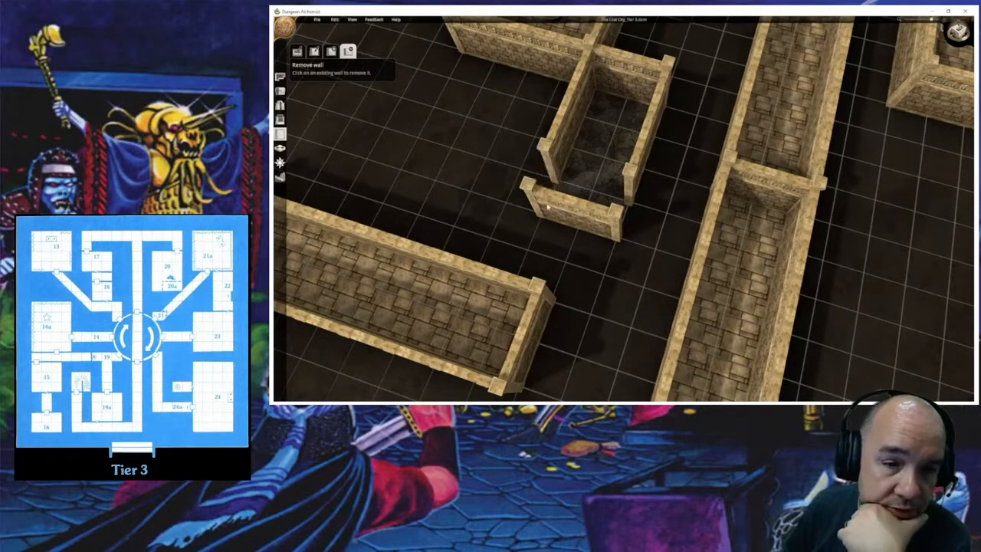
{"action": "left_click", "coordinate": [595, 219]}
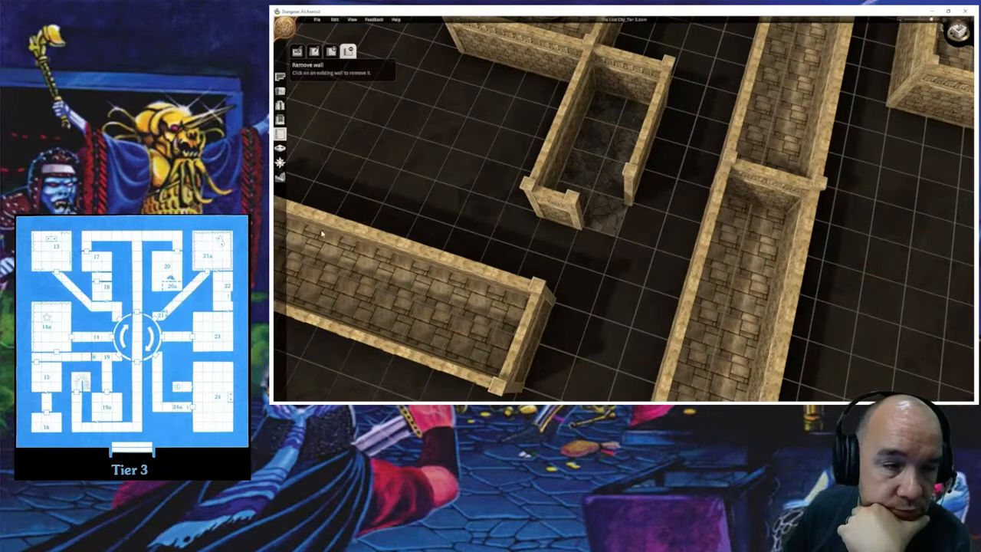
{"action": "left_click", "coordinate": [280, 135]}
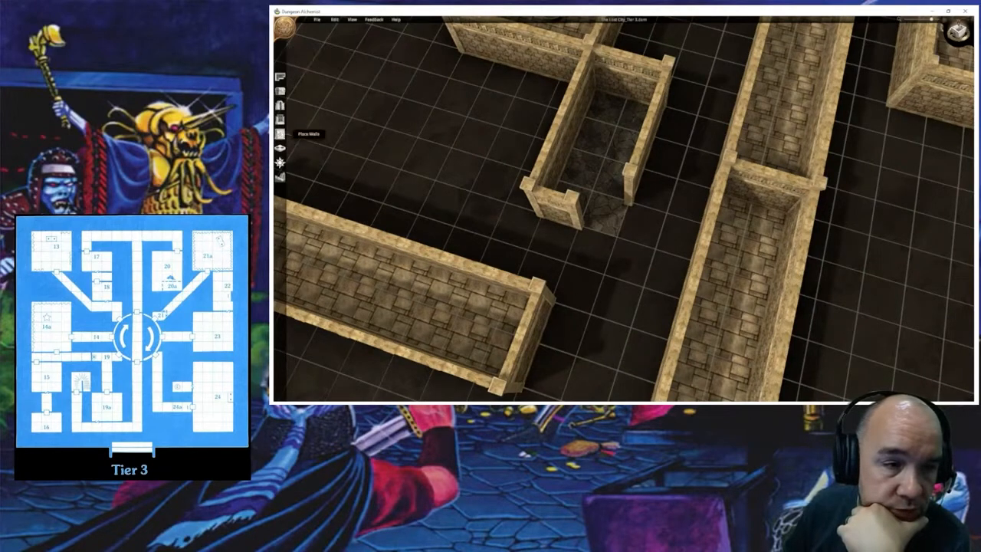
{"action": "left_click", "coordinate": [281, 134]}
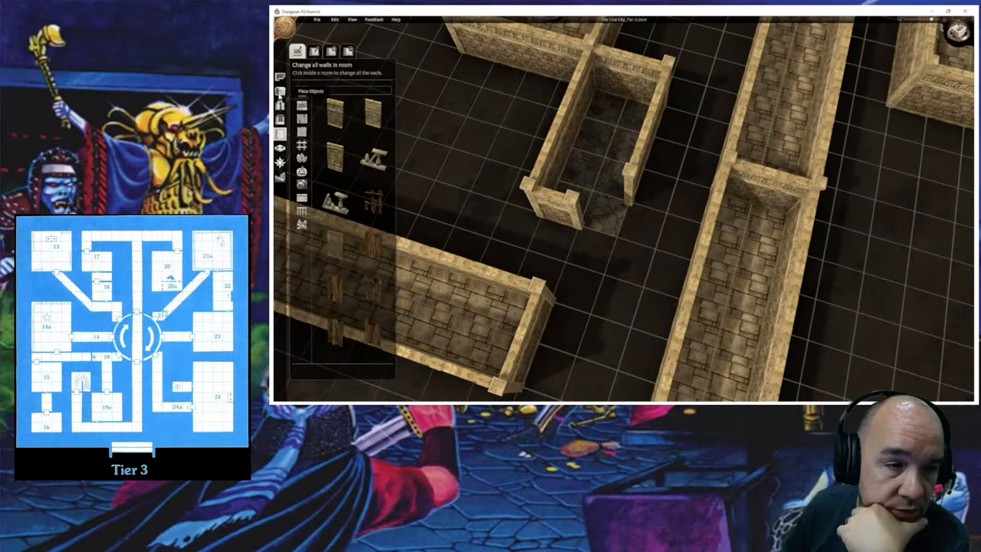
Step: Search the placeable objects for "wall" and browse them for a piece that could close the hallway room's open southeast corner
{"action": "left_click", "coordinate": [330, 52]}
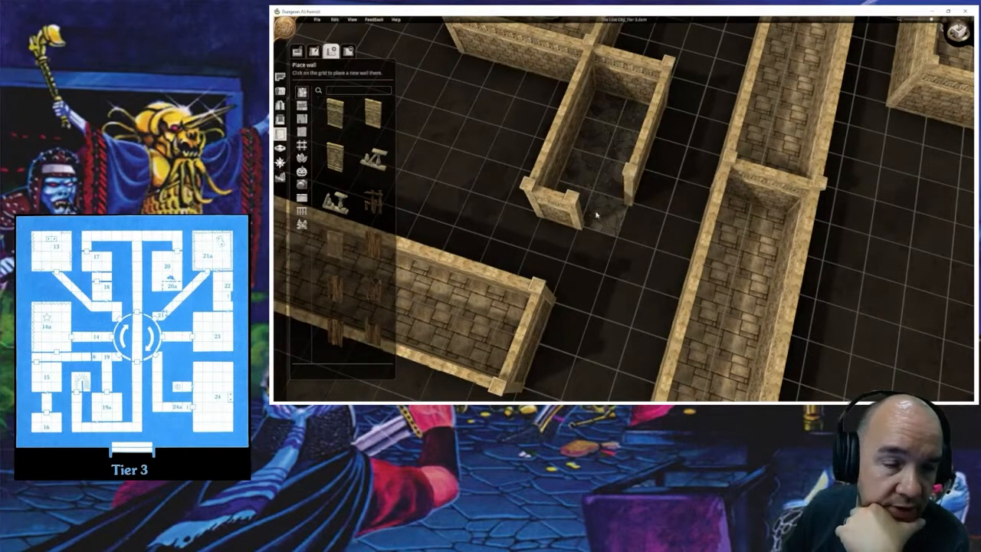
{"action": "left_click", "coordinate": [281, 92]}
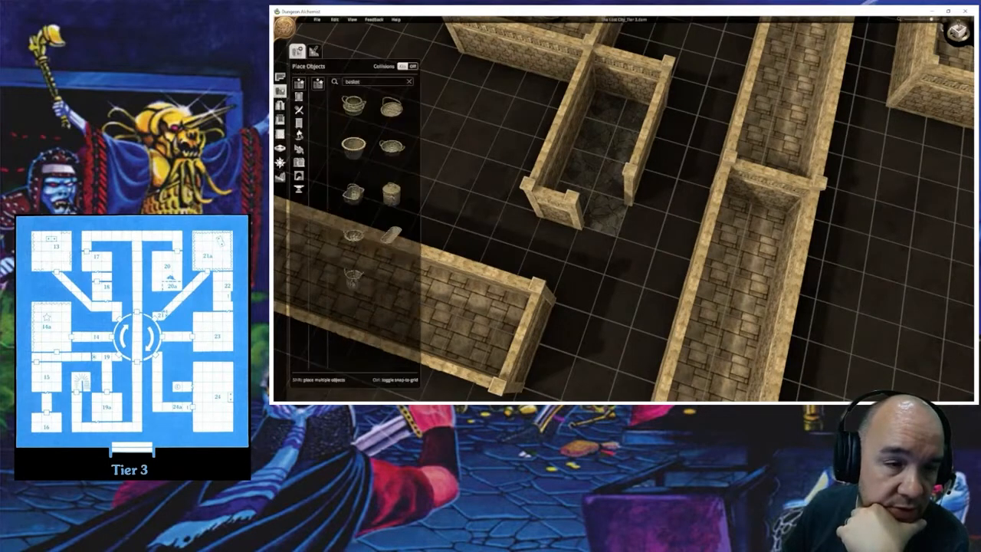
{"action": "left_click", "coordinate": [372, 83]}
{"action": "type", "text": "wall"}
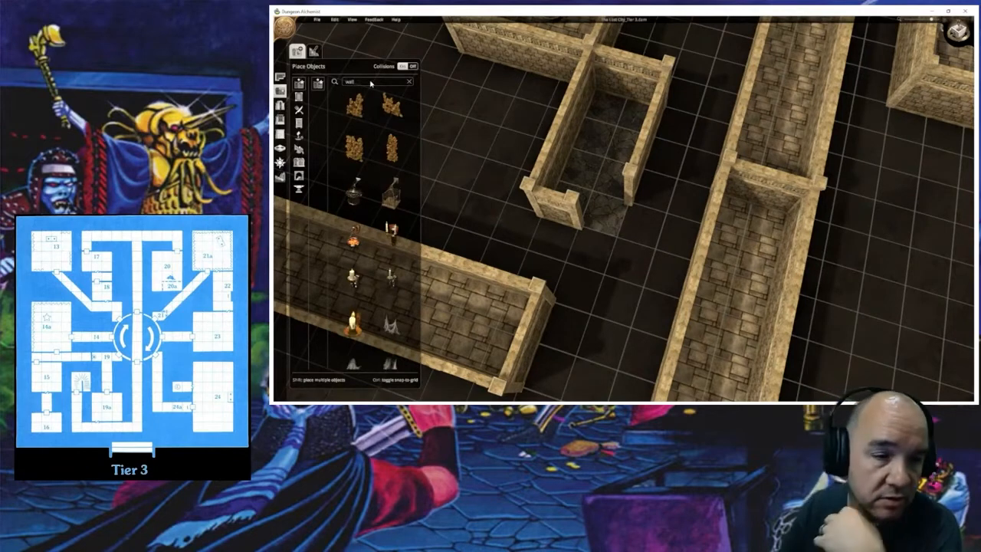
{"action": "scroll", "coordinate": [372, 270], "scroll_direction": "down", "scroll_amount": 3}
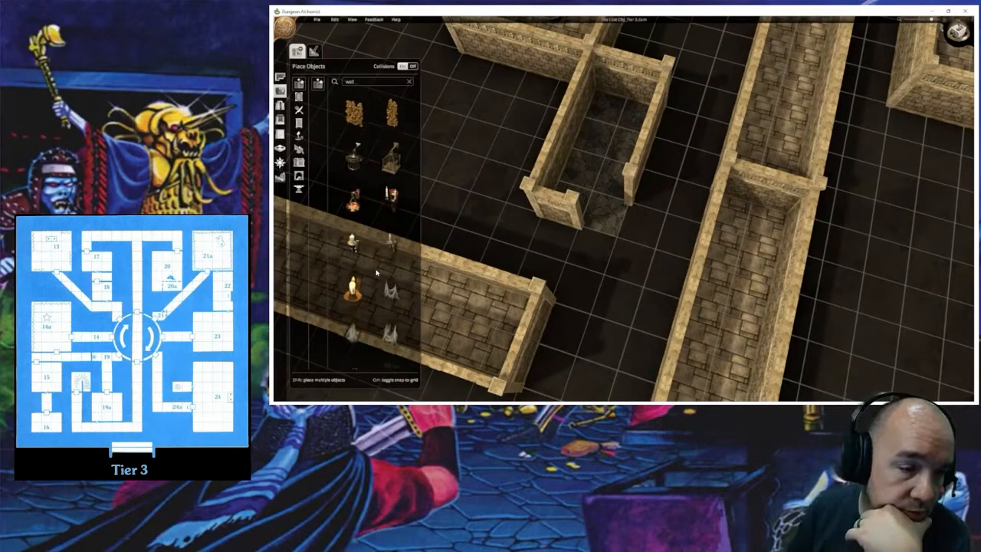
{"action": "scroll", "coordinate": [376, 280], "scroll_direction": "down", "scroll_amount": 8}
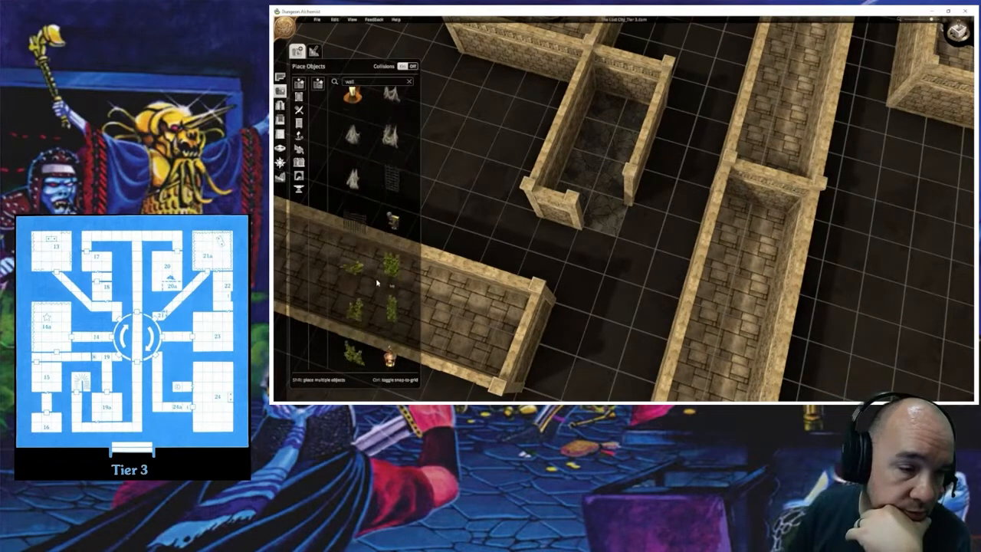
{"action": "scroll", "coordinate": [375, 292], "scroll_direction": "down", "scroll_amount": 6}
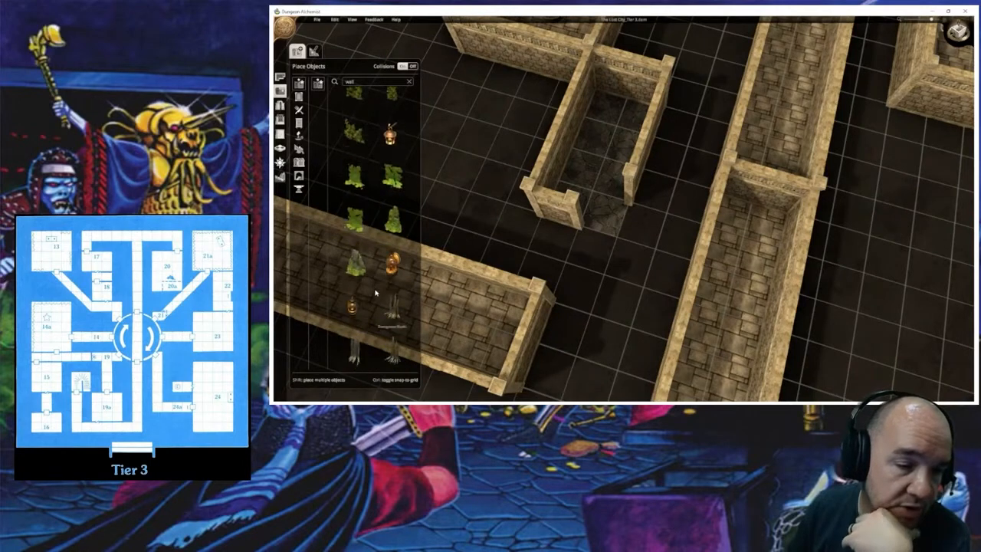
{"action": "scroll", "coordinate": [377, 310], "scroll_direction": "down", "scroll_amount": 8}
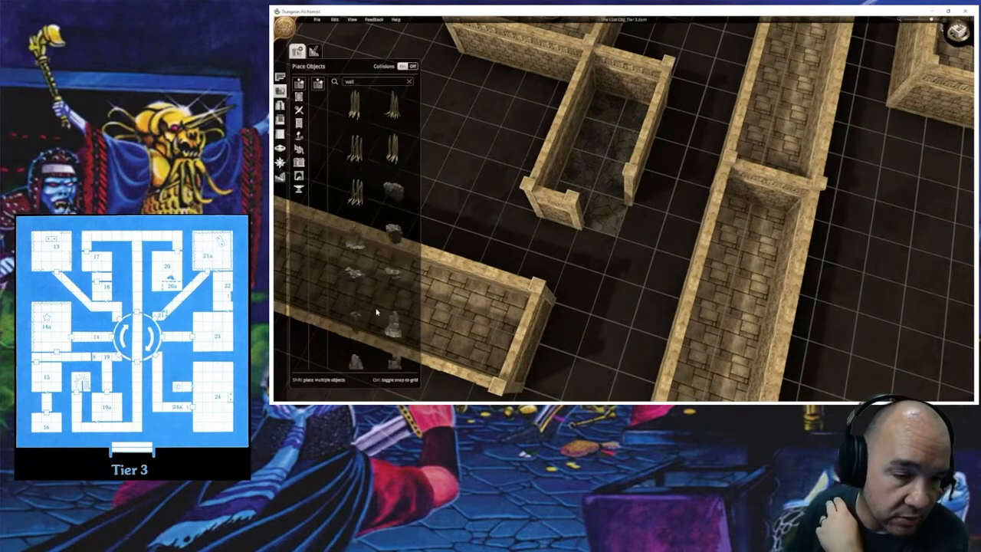
{"action": "scroll", "coordinate": [376, 318], "scroll_direction": "down", "scroll_amount": 6}
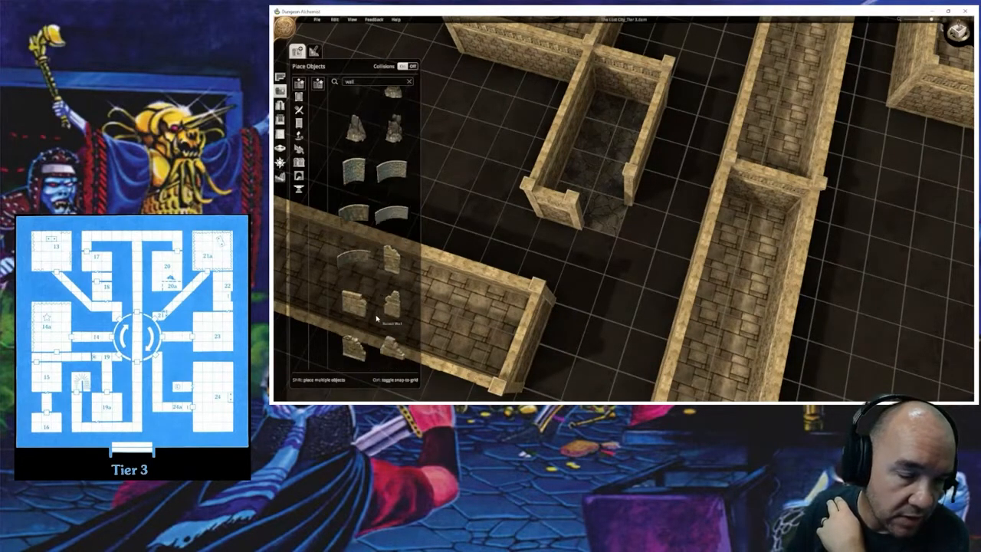
{"action": "scroll", "coordinate": [376, 323], "scroll_direction": "down", "scroll_amount": 6}
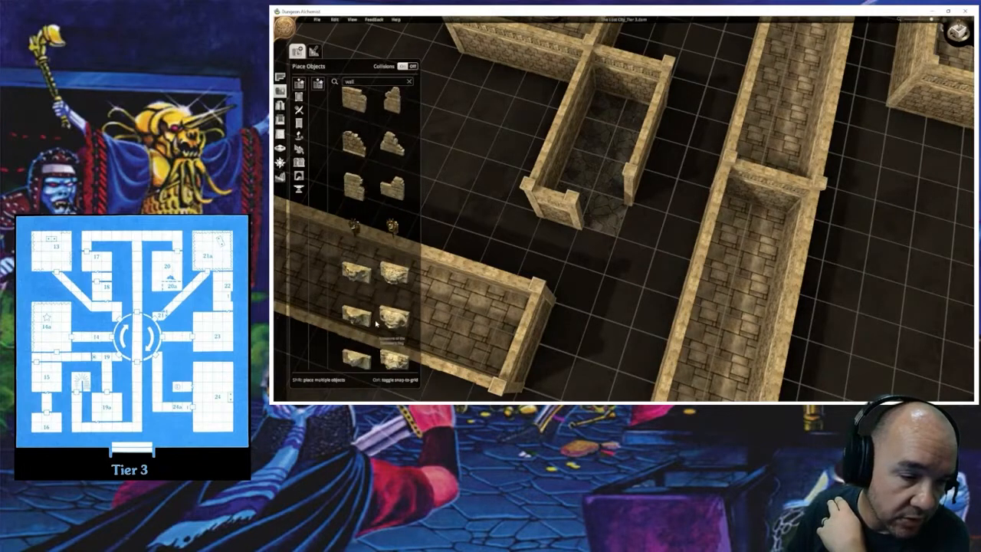
{"action": "scroll", "coordinate": [376, 325], "scroll_direction": "down", "scroll_amount": 2}
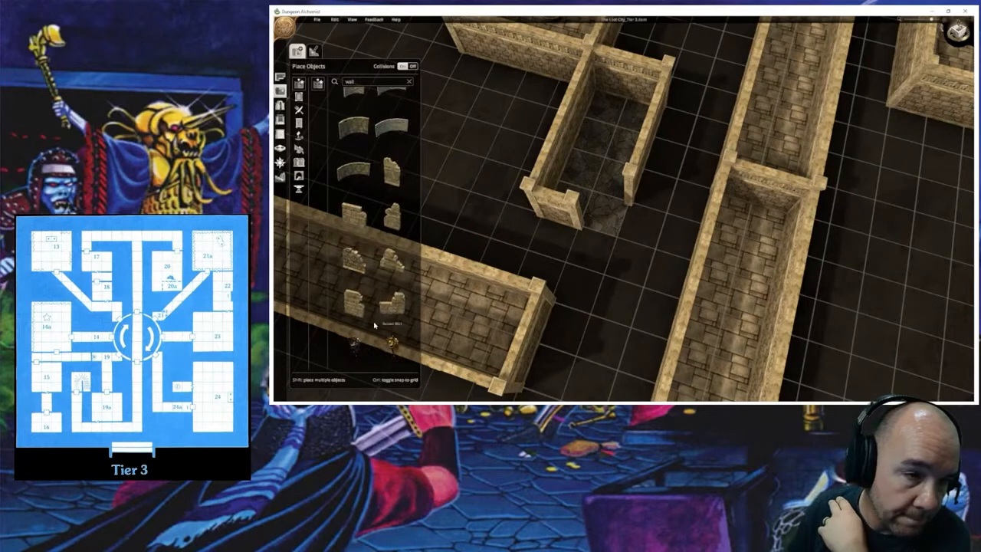
Step: Try curved wall pieces across the small hallway room's open southeast corner and check the other wall objects for alternatives
{"action": "left_click", "coordinate": [354, 173]}
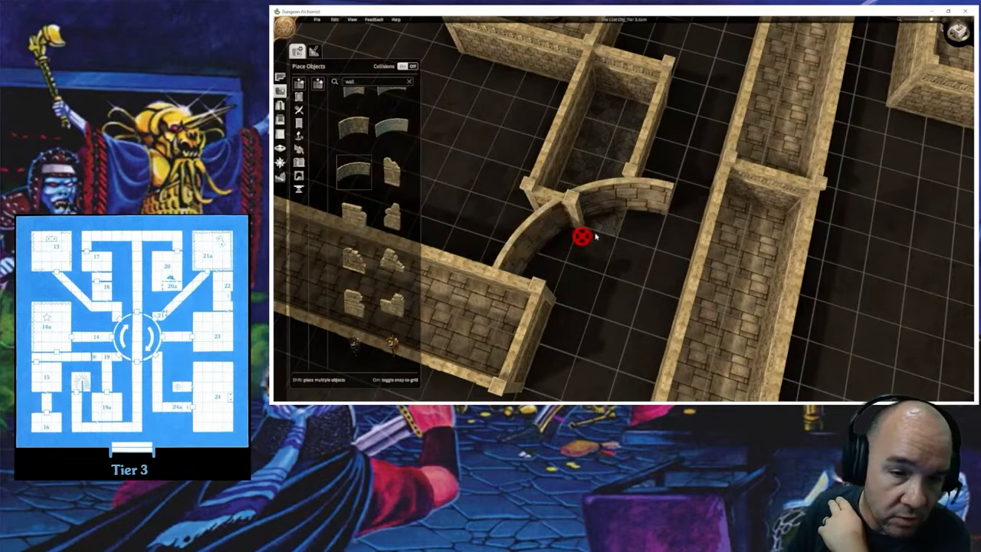
{"action": "left_click", "coordinate": [354, 127]}
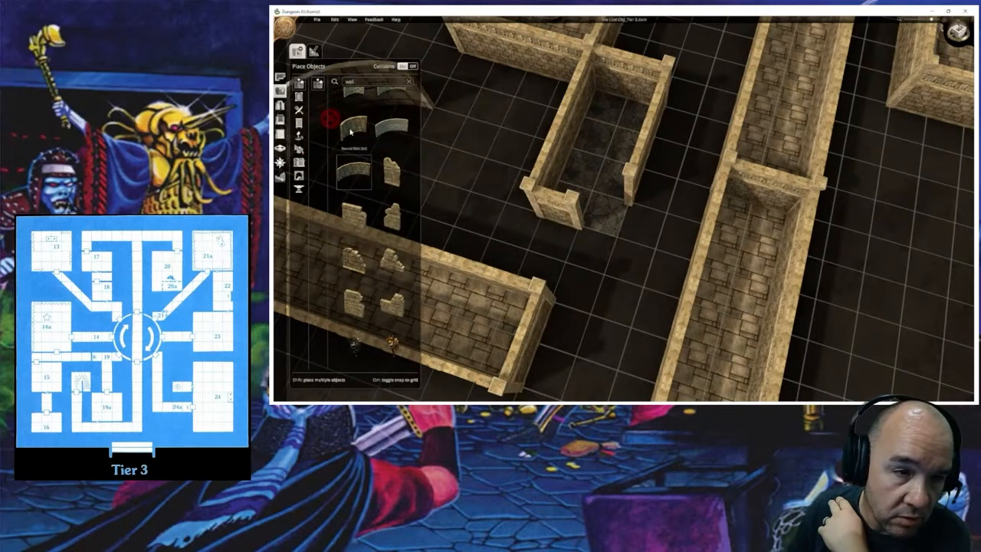
{"action": "right_click", "coordinate": [606, 246]}
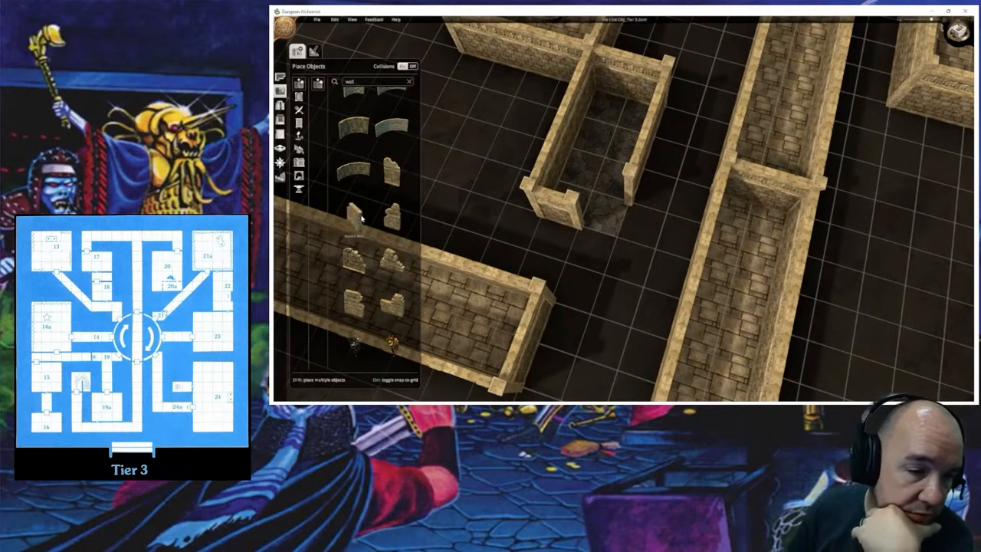
{"action": "scroll", "coordinate": [386, 232], "scroll_direction": "up", "scroll_amount": 5}
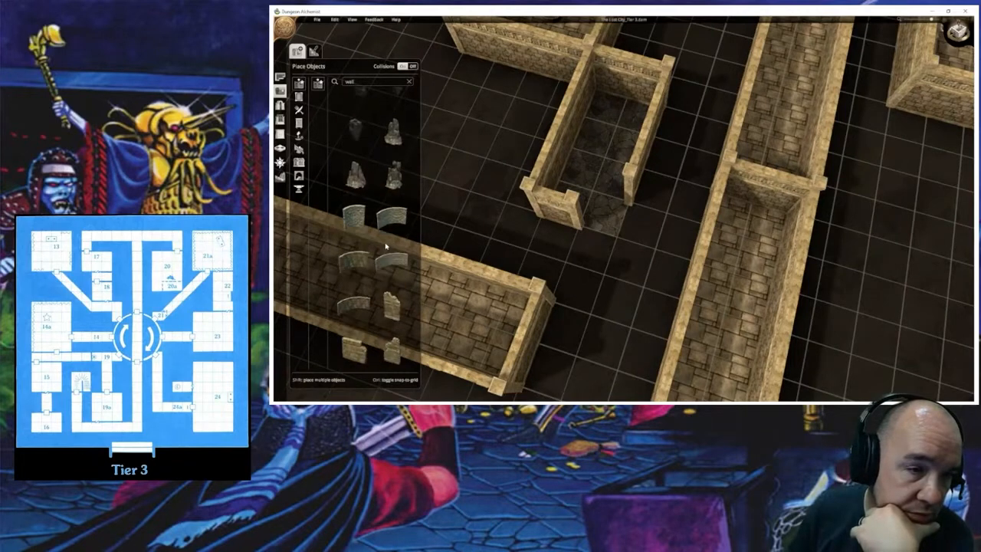
{"action": "scroll", "coordinate": [383, 248], "scroll_direction": "up", "scroll_amount": 5}
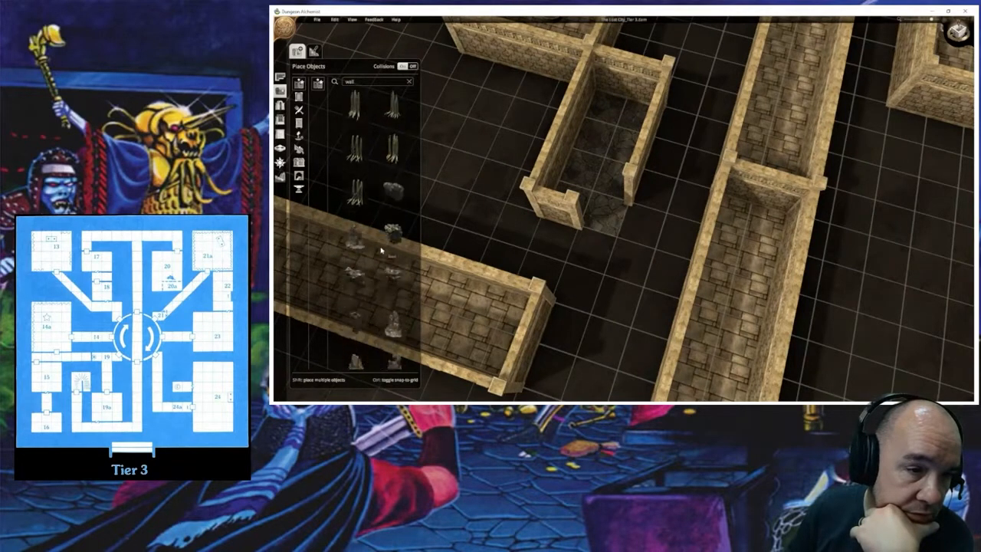
{"action": "scroll", "coordinate": [381, 250], "scroll_direction": "up", "scroll_amount": 2}
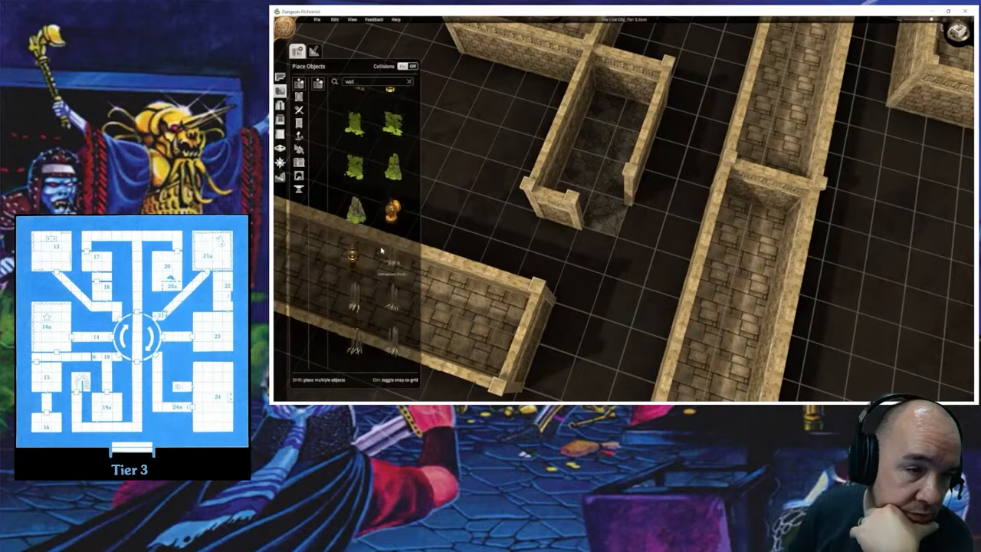
{"action": "scroll", "coordinate": [382, 252], "scroll_direction": "up", "scroll_amount": 6}
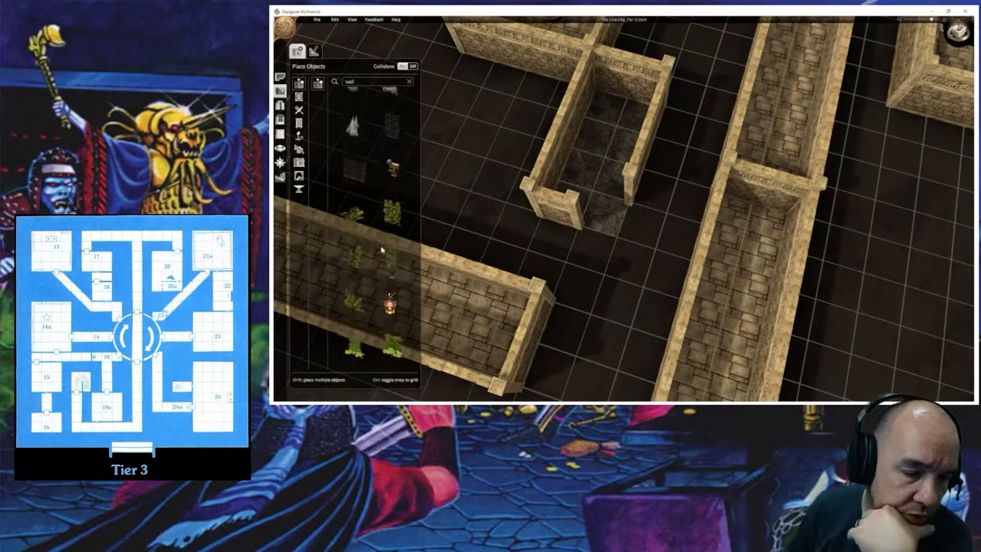
{"action": "scroll", "coordinate": [382, 250], "scroll_direction": "up", "scroll_amount": 5}
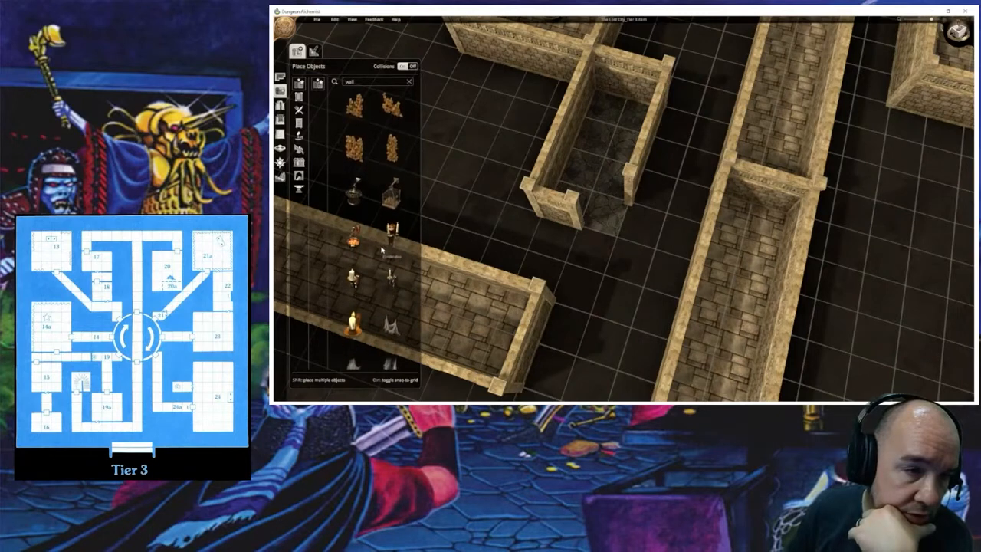
Step: Place tan stone walls on the two edges separating the small hallway room from its southeast corner tile
{"action": "left_click", "coordinate": [280, 135]}
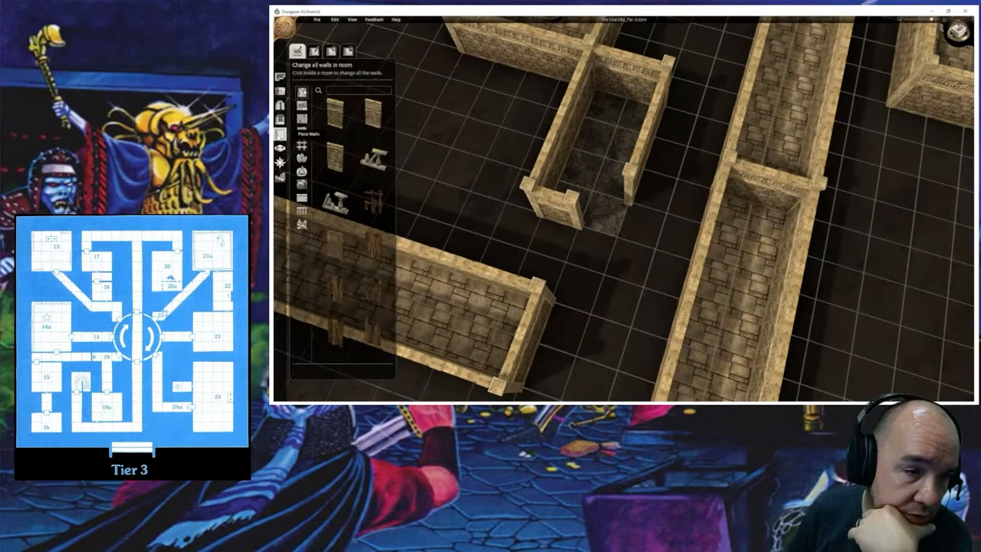
{"action": "left_click", "coordinate": [302, 132]}
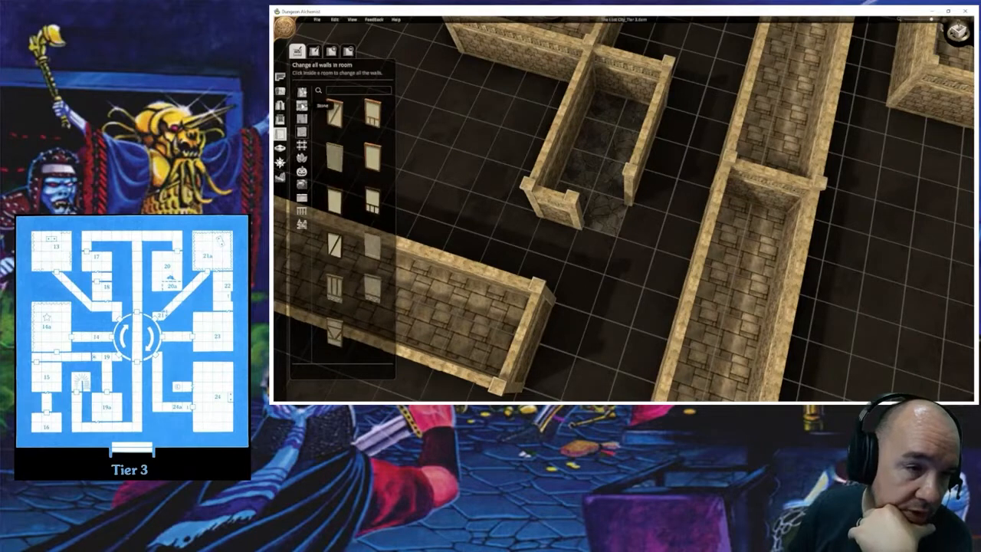
{"action": "left_click", "coordinate": [302, 105]}
{"action": "left_click", "coordinate": [335, 157]}
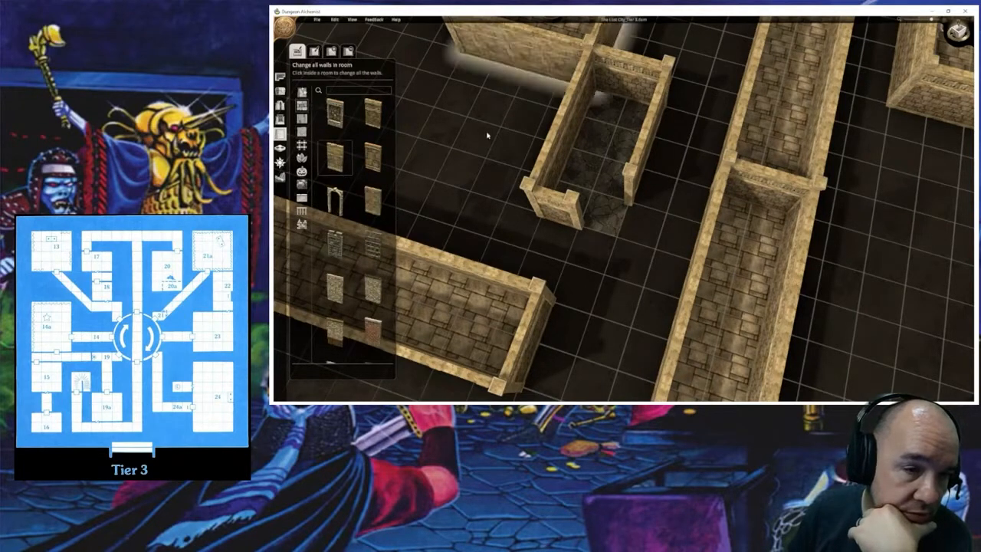
{"action": "left_click", "coordinate": [595, 210]}
{"action": "left_click", "coordinate": [375, 115]}
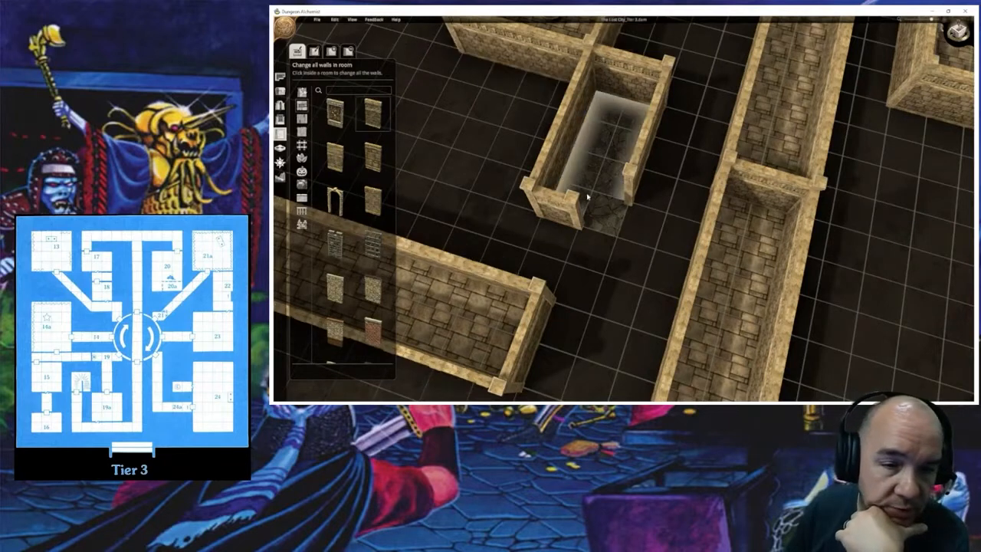
{"action": "left_click", "coordinate": [332, 52]}
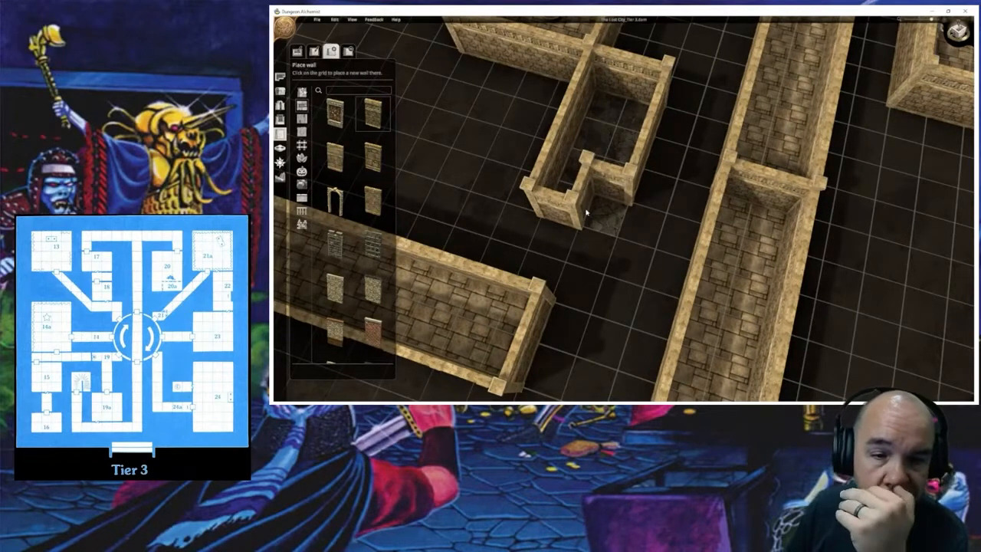
{"action": "middle_click_drag", "start_coordinate": [617, 250], "coordinate": [615, 273]}
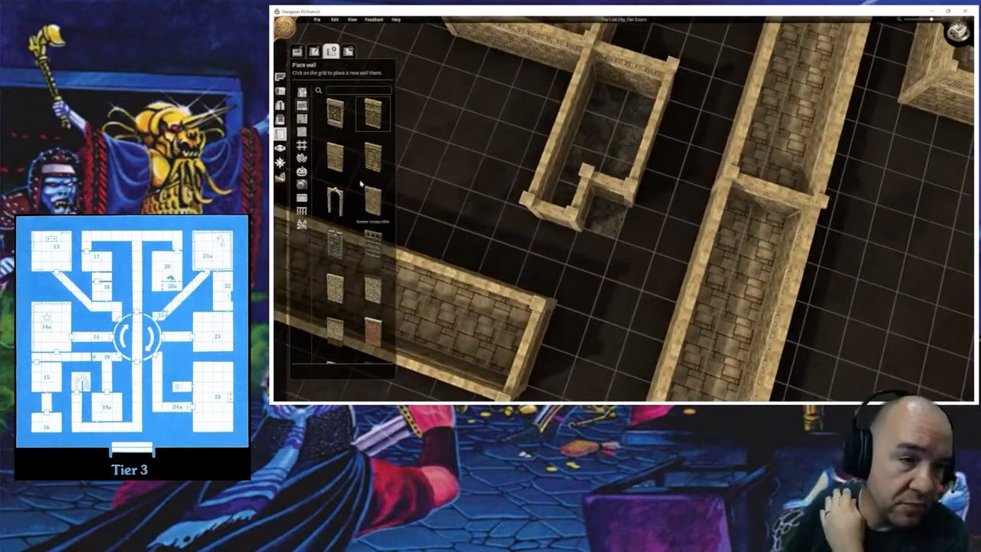
Step: Remove the one-tile room filling the hallway room's southeast notch
{"action": "left_click", "coordinate": [281, 78]}
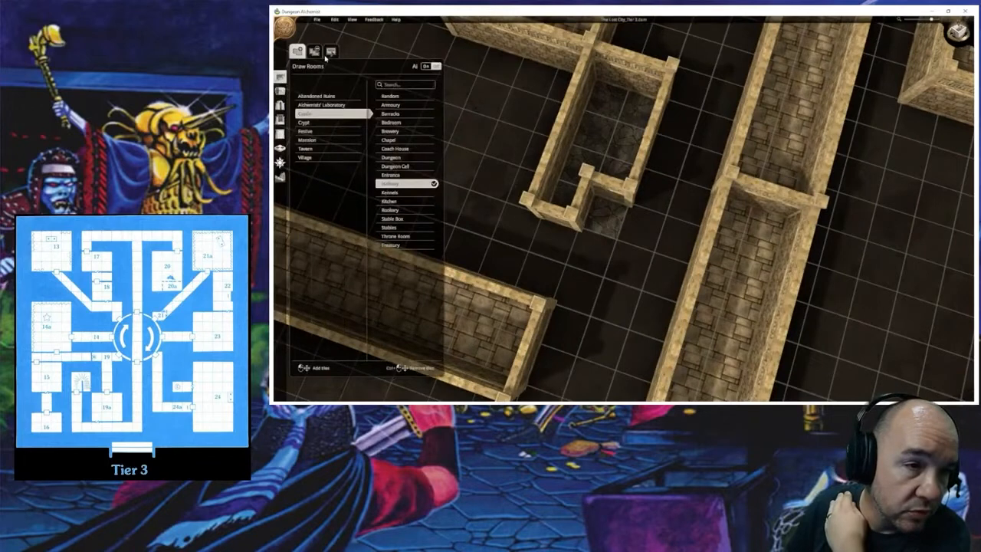
{"action": "left_click", "coordinate": [314, 51]}
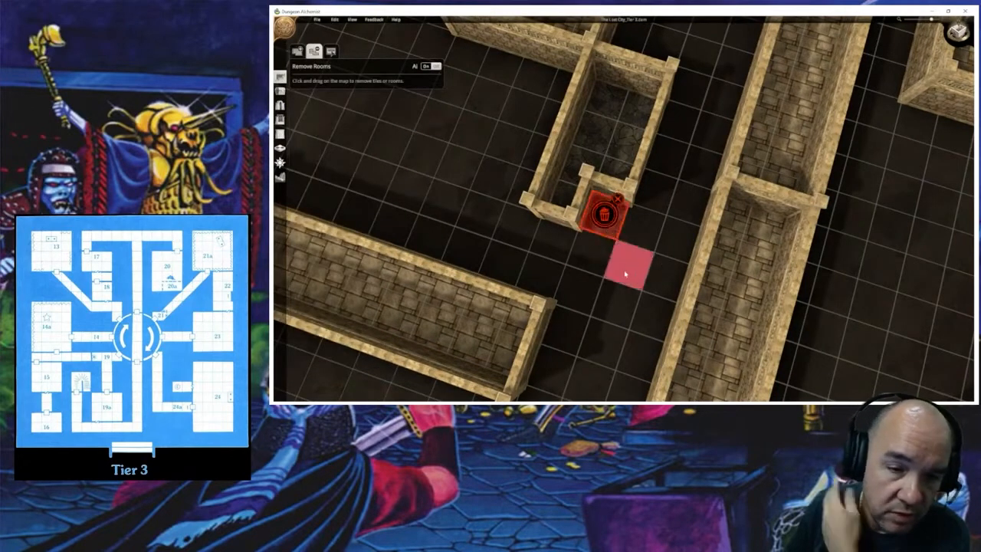
{"action": "left_click", "coordinate": [604, 217]}
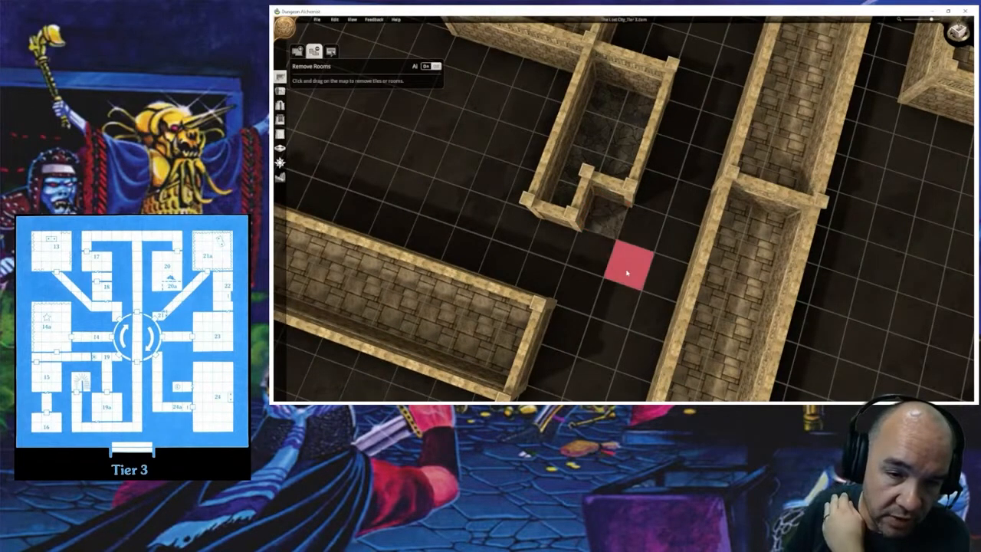
{"action": "middle_click_drag", "start_coordinate": [624, 274], "coordinate": [614, 223]}
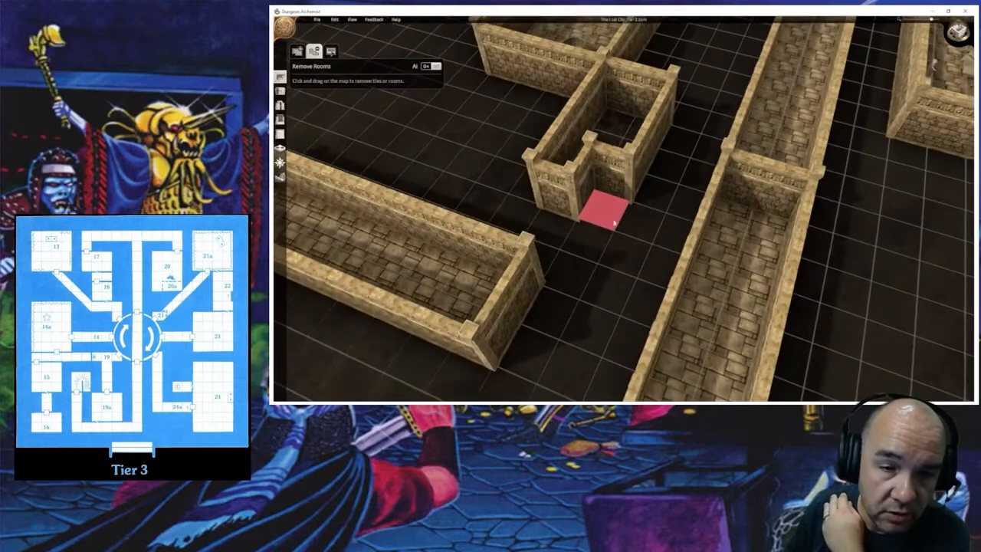
{"action": "middle_click_drag", "start_coordinate": [622, 258], "coordinate": [664, 346]}
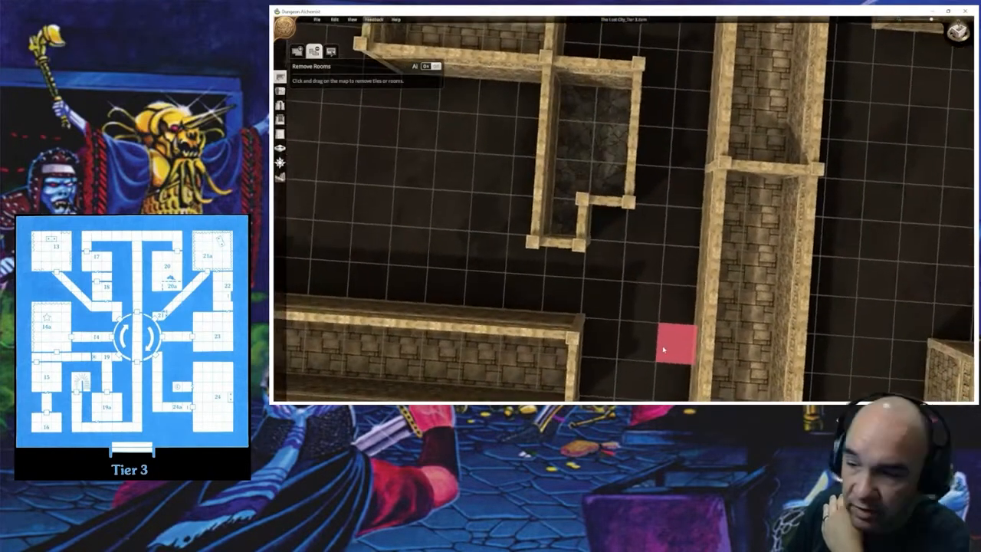
Step: Draw a stepped two-tile-wide castle hallway from the northwest room's south wall down to the small notched hallway room's west side
{"action": "scroll", "coordinate": [447, 205], "scroll_direction": "down", "scroll_amount": 3}
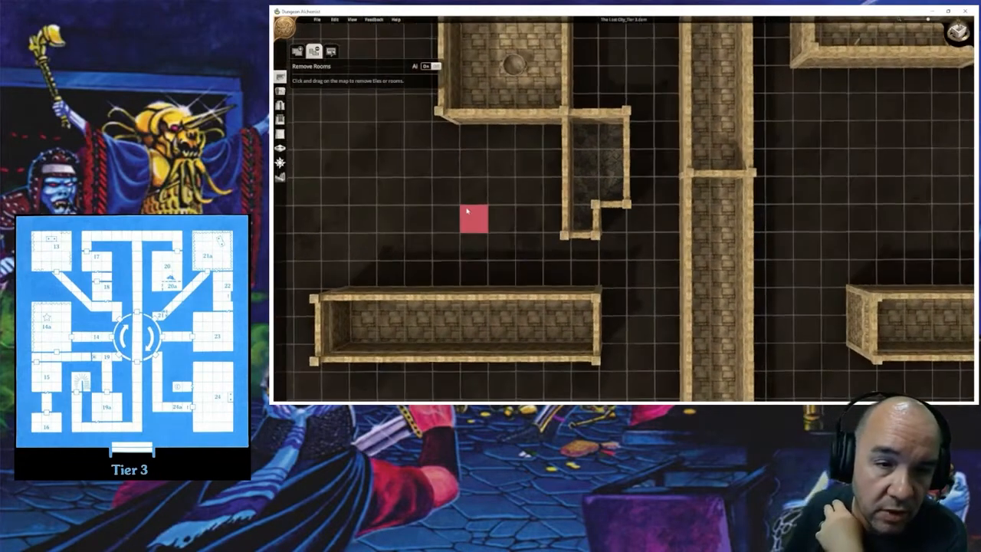
{"action": "scroll", "coordinate": [465, 191], "scroll_direction": "down", "scroll_amount": 2}
{"action": "right_click_drag", "start_coordinate": [464, 194], "coordinate": [556, 265]}
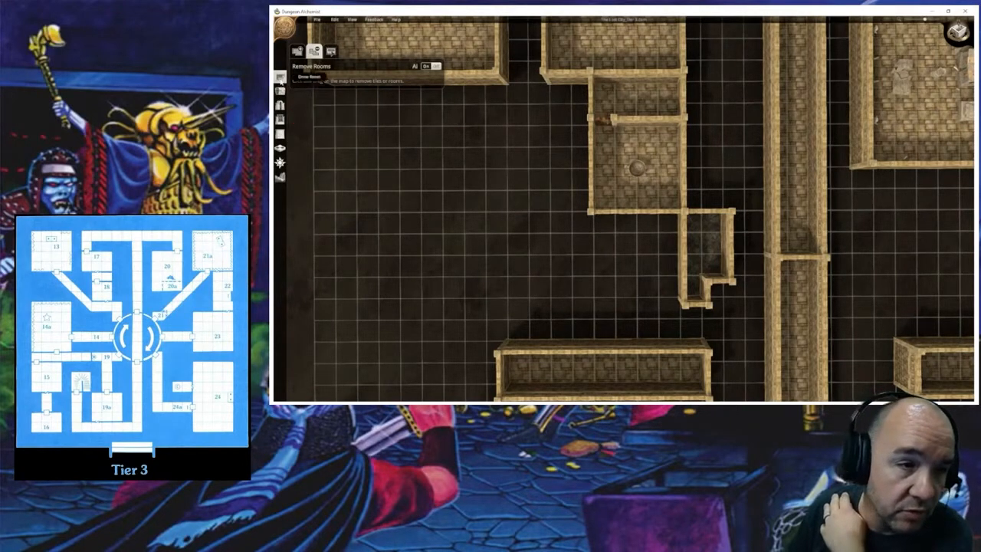
{"action": "left_click", "coordinate": [297, 51]}
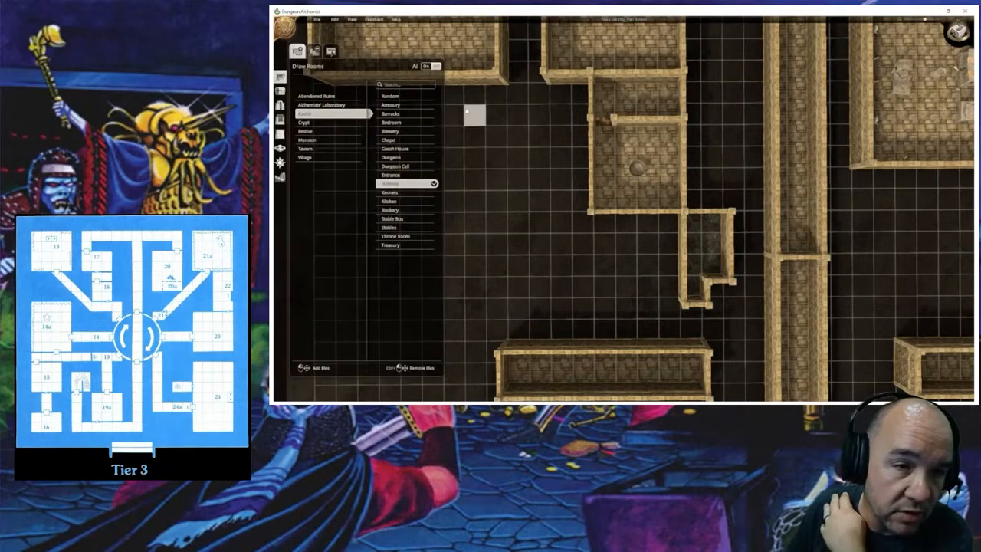
{"action": "scroll", "coordinate": [495, 139], "scroll_direction": "down", "scroll_amount": 2}
{"action": "right_click_drag", "start_coordinate": [495, 143], "coordinate": [556, 162]}
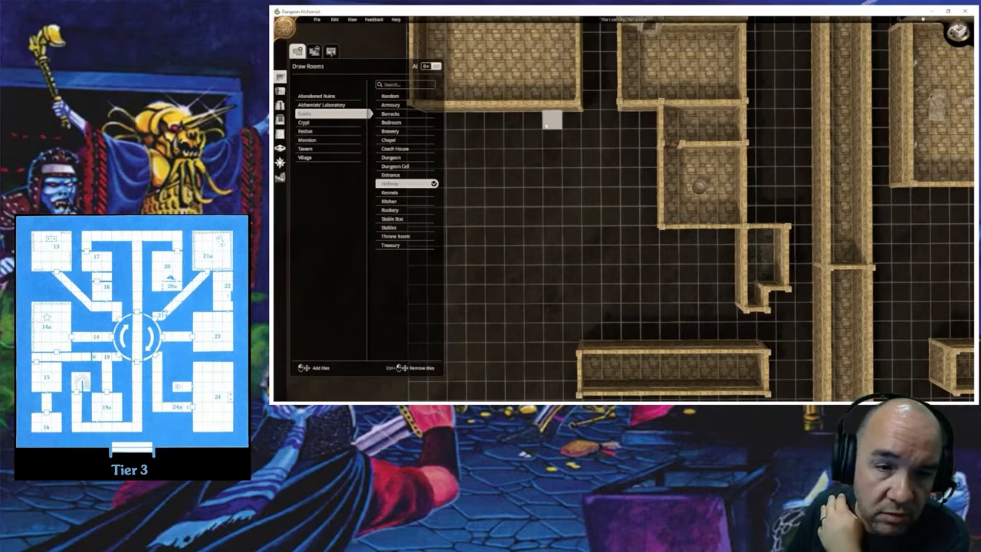
{"action": "mouse_move", "coordinate": [561, 125]}
{"action": "left_mouse_down"}
{"action": "mouse_move", "coordinate": [574, 234]}
{"action": "mouse_move", "coordinate": [570, 203]}
{"action": "mouse_move", "coordinate": [609, 177]}
{"action": "mouse_move", "coordinate": [643, 178]}
{"action": "mouse_move", "coordinate": [610, 195]}
{"action": "mouse_move", "coordinate": [604, 213]}
{"action": "mouse_move", "coordinate": [608, 233]}
{"action": "mouse_move", "coordinate": [628, 232]}
{"action": "mouse_move", "coordinate": [610, 253]}
{"action": "mouse_move", "coordinate": [626, 254]}
{"action": "left_mouse_up"}
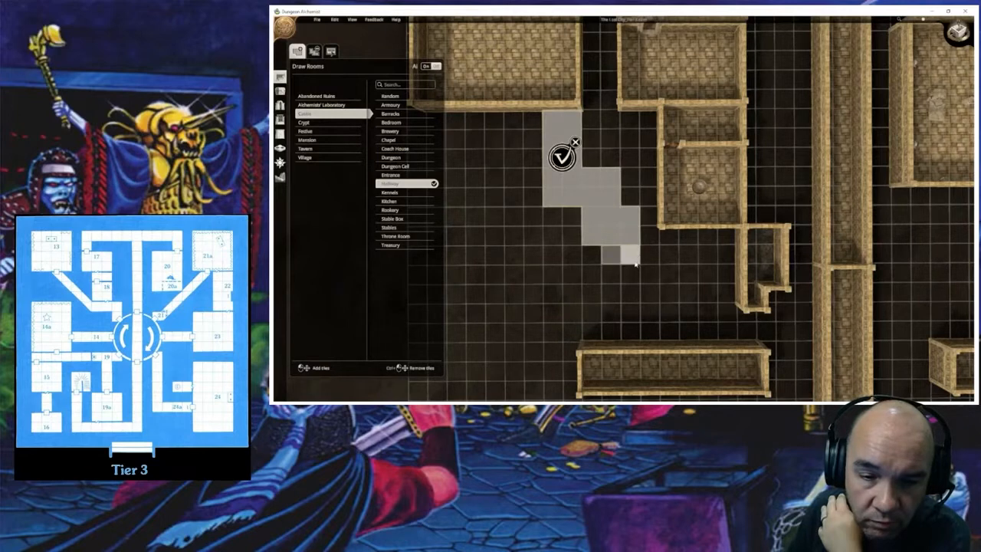
{"action": "left_click_drag", "start_coordinate": [635, 263], "coordinate": [726, 271]}
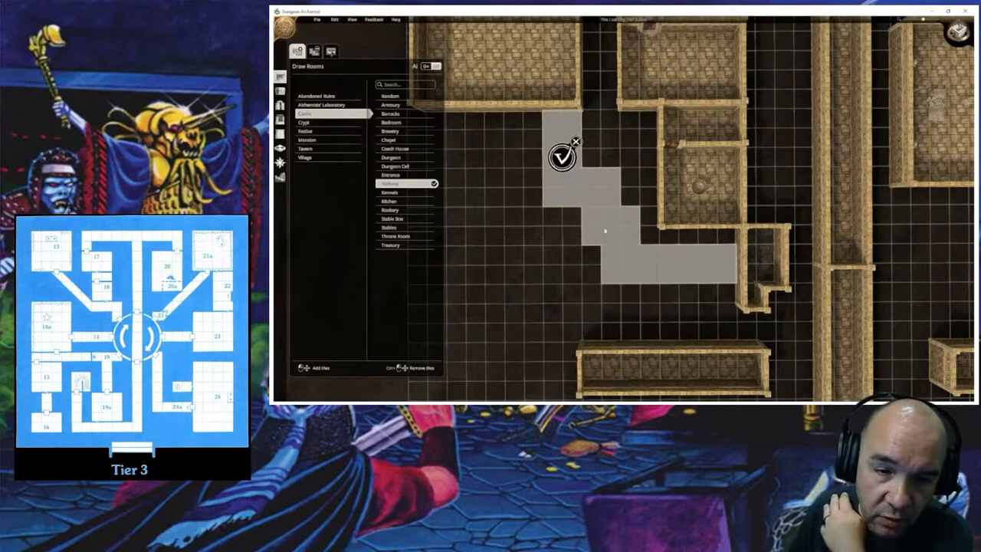
{"action": "left_click", "coordinate": [562, 157]}
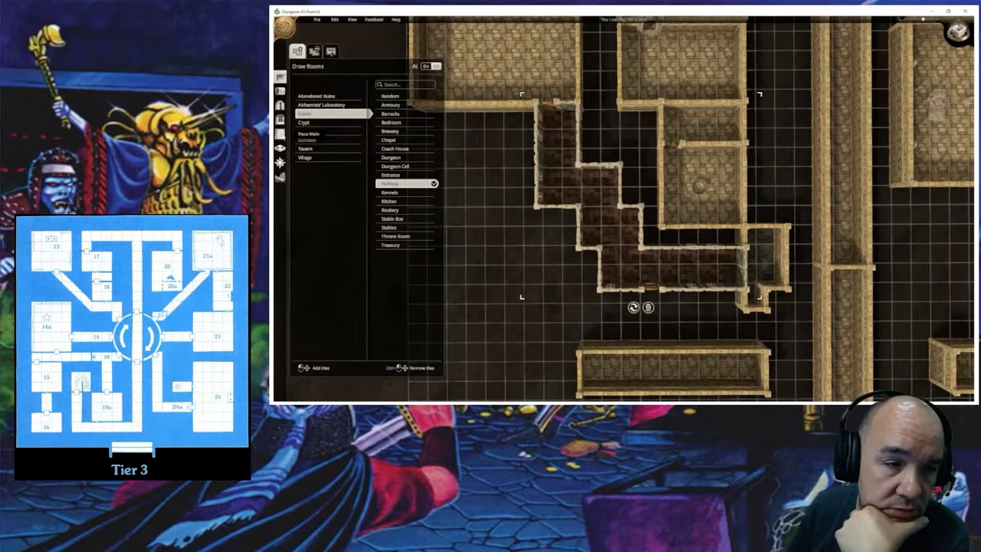
Step: Change all walls of the new stepped hallway to the tan stone wall style used in the other rooms
{"action": "left_click", "coordinate": [281, 134]}
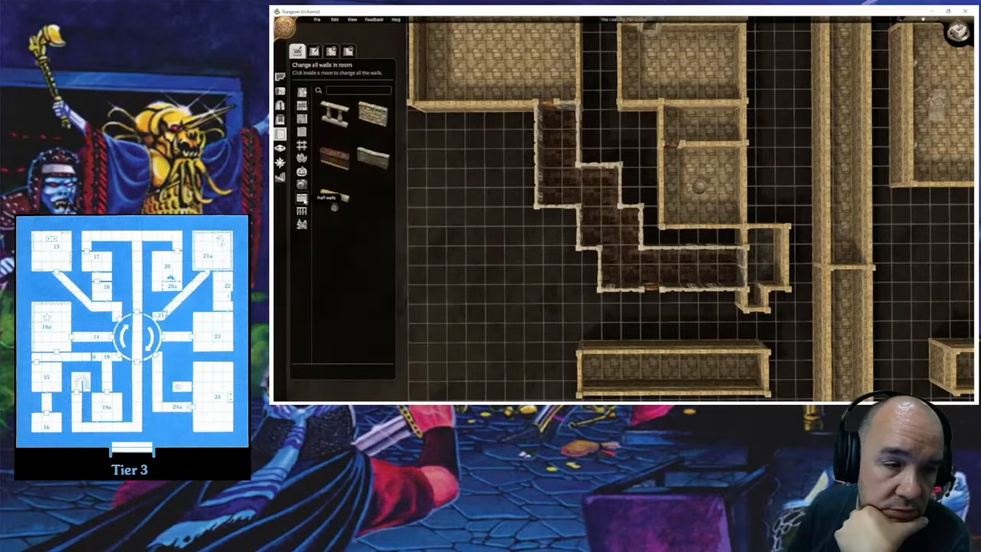
{"action": "left_click", "coordinate": [368, 167]}
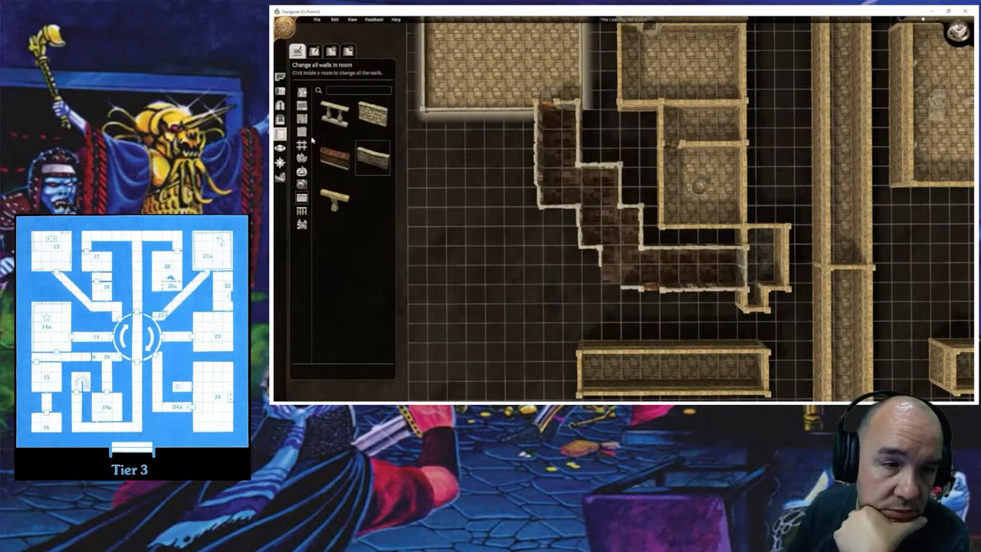
{"action": "left_click", "coordinate": [302, 92]}
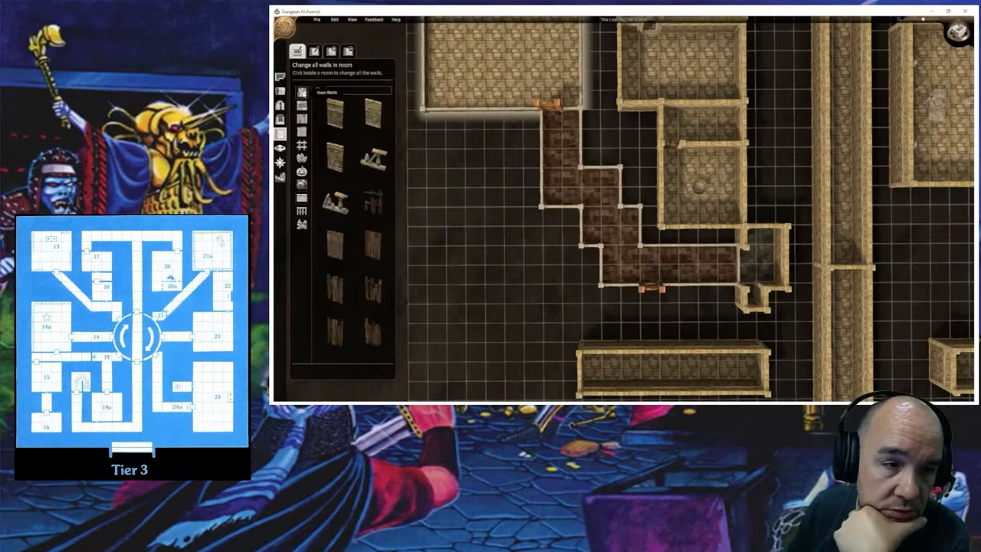
{"action": "left_click", "coordinate": [334, 109]}
{"action": "left_click", "coordinate": [573, 178]}
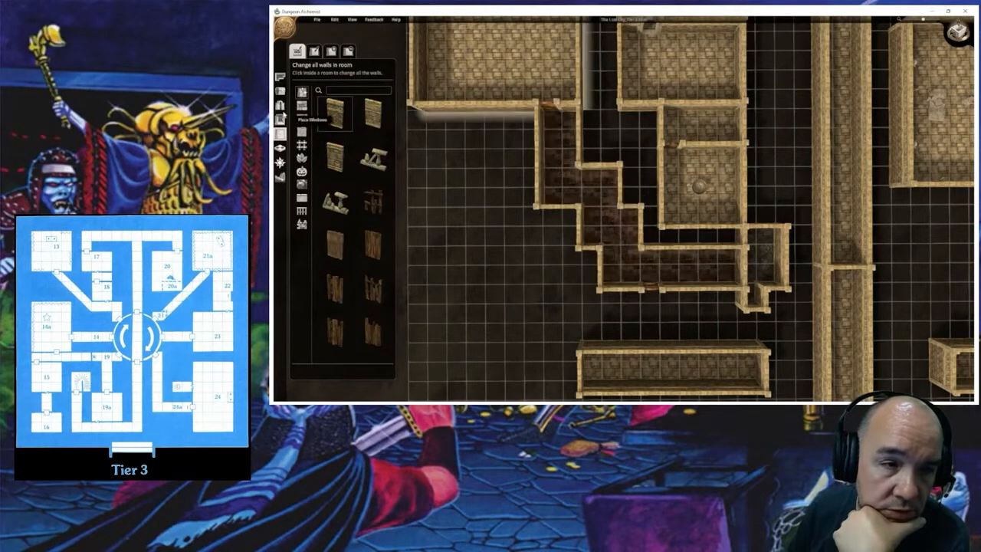
Step: Delete the unwanted door from the south wall of the stepped hallway
{"action": "left_click", "coordinate": [280, 106]}
{"action": "left_click", "coordinate": [651, 289]}
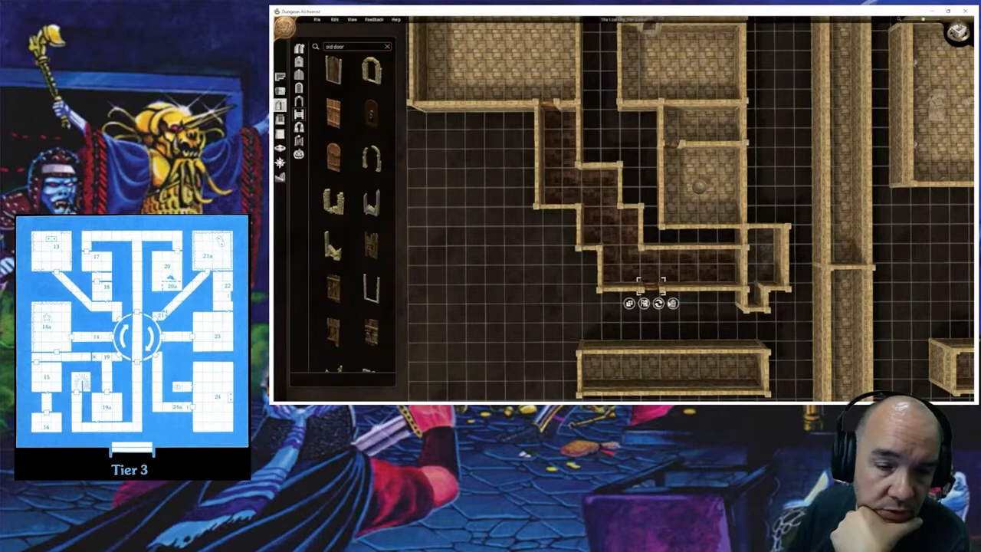
{"action": "left_click", "coordinate": [488, 309]}
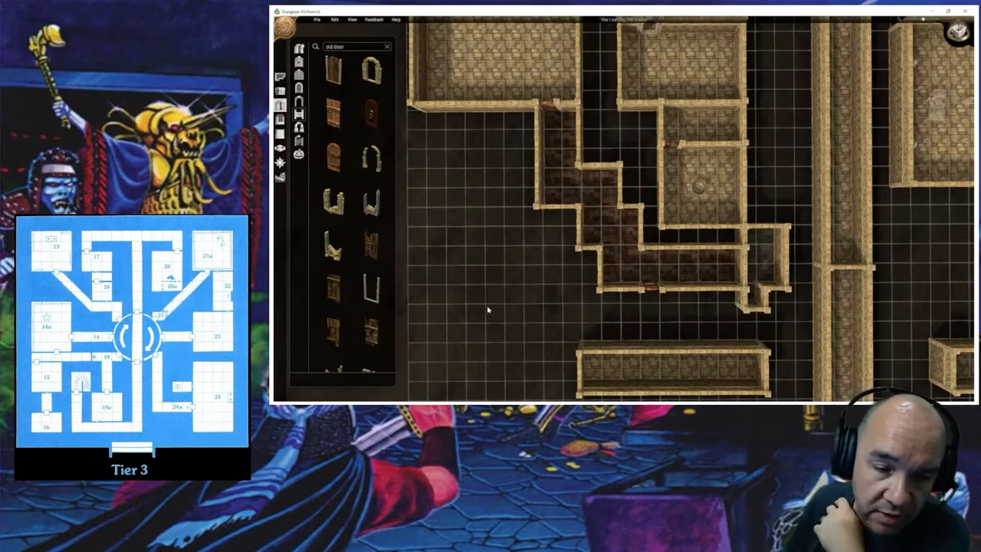
{"action": "left_click", "coordinate": [652, 290]}
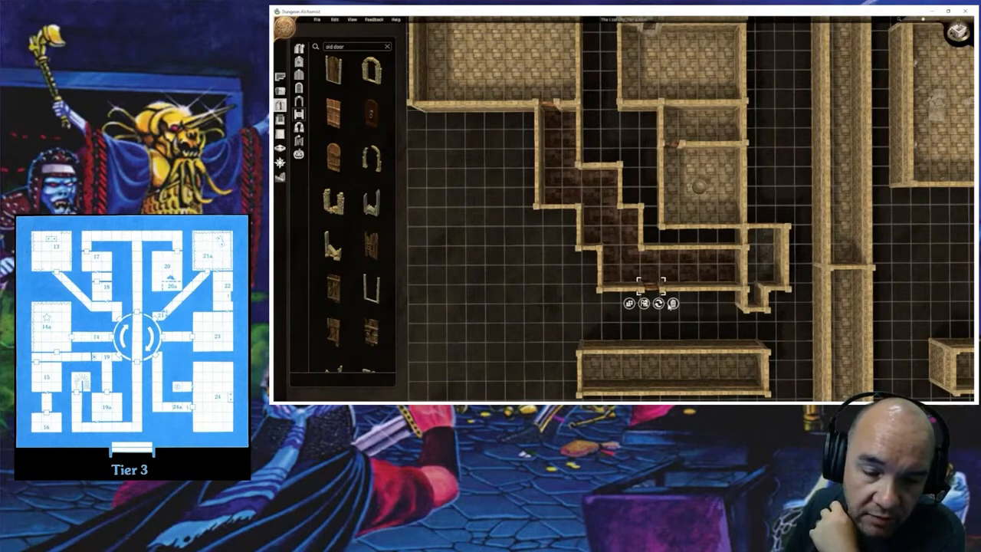
{"action": "left_click", "coordinate": [563, 303]}
{"action": "left_click", "coordinate": [653, 291]}
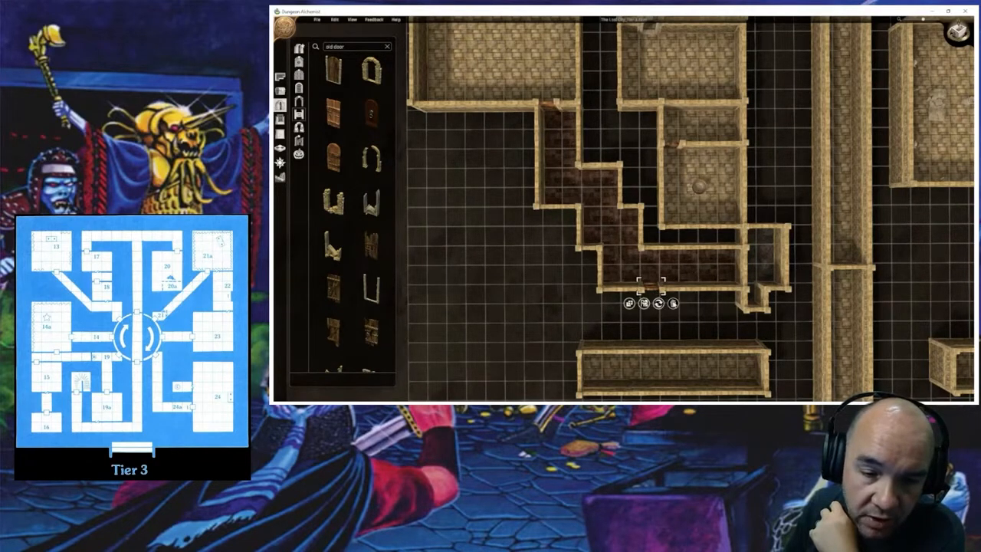
{"action": "left_click", "coordinate": [611, 312]}
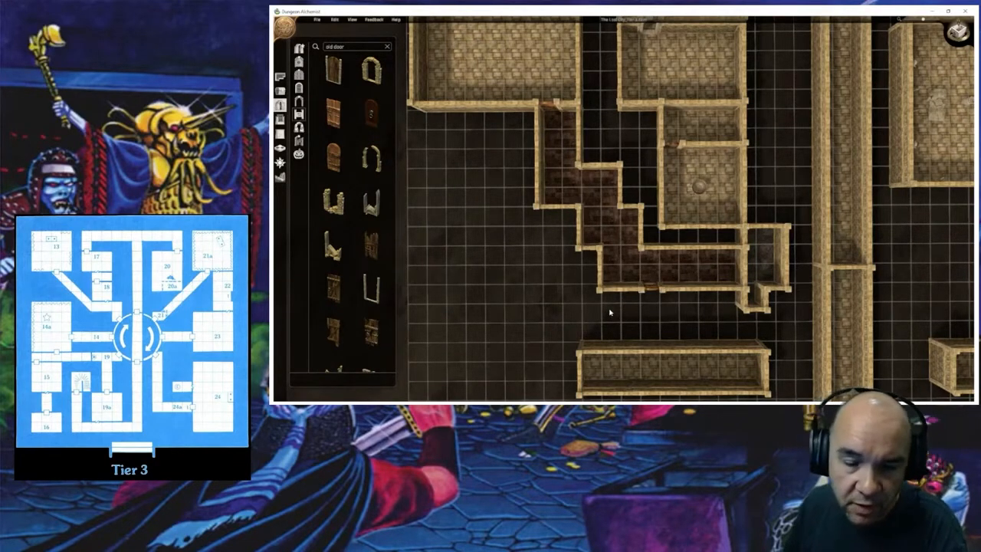
{"action": "left_click", "coordinate": [280, 133]}
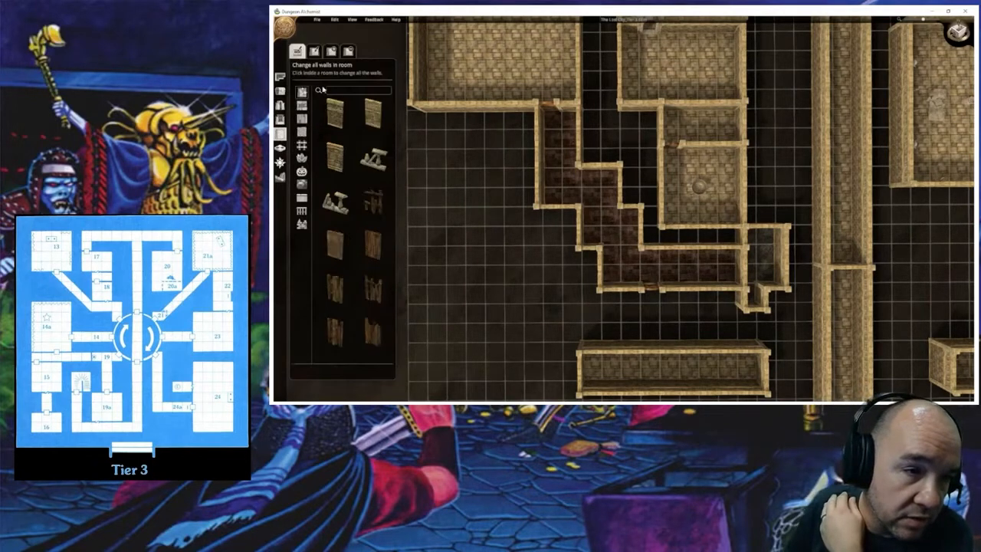
{"action": "left_click", "coordinate": [347, 52]}
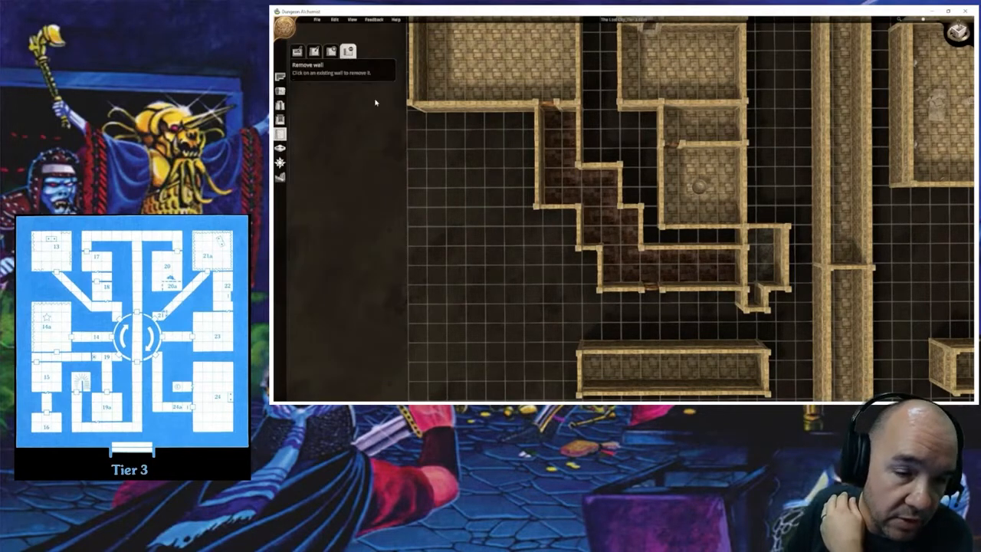
{"action": "left_click", "coordinate": [652, 289]}
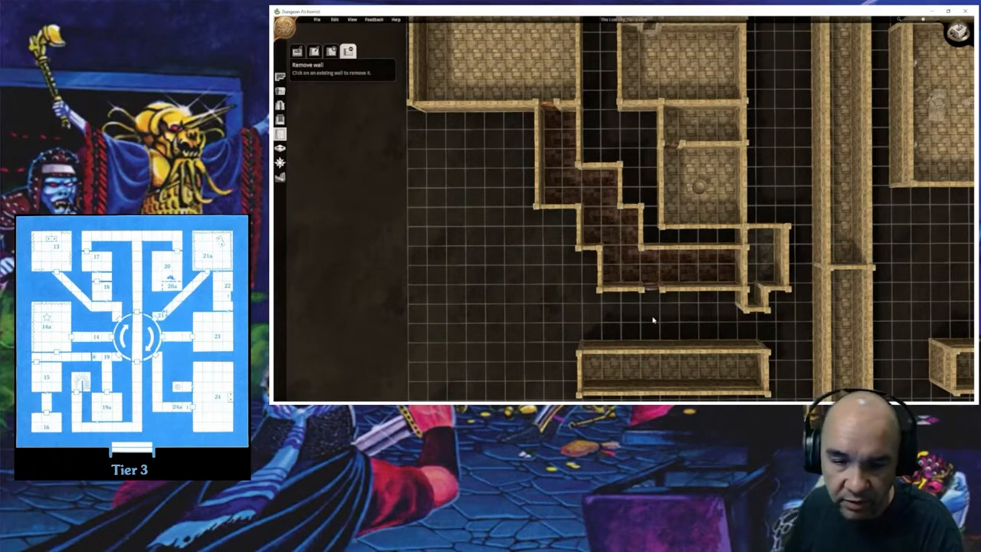
{"action": "left_click", "coordinate": [279, 106]}
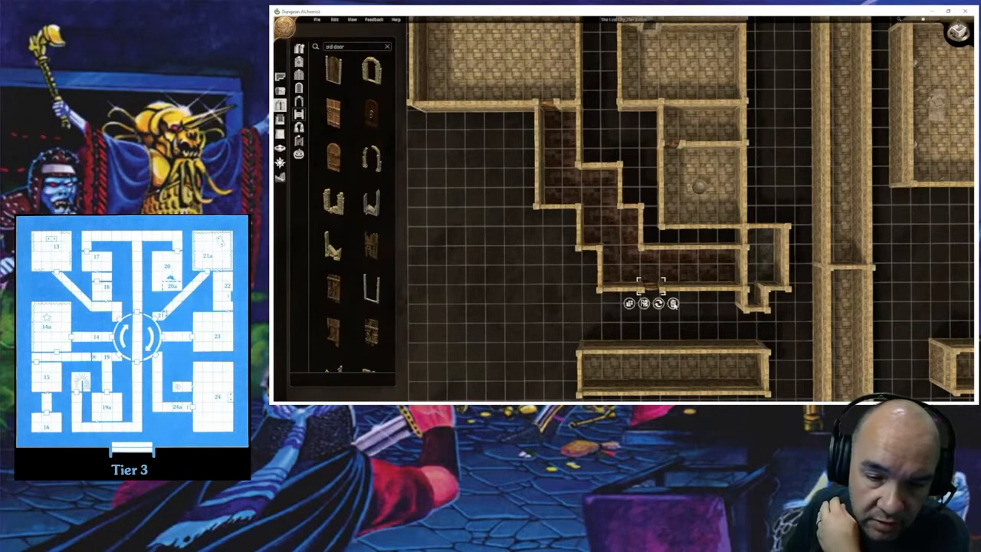
{"action": "left_click", "coordinate": [678, 305]}
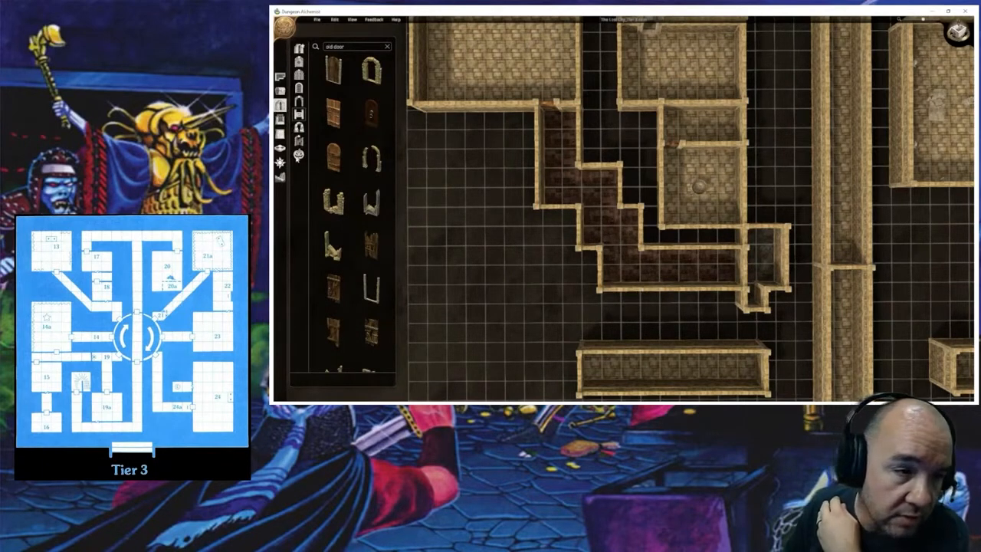
Step: Apply the tan stone floor to the stepped hallway and the adjoining small notched room
{"action": "left_click", "coordinate": [280, 148]}
{"action": "left_click", "coordinate": [352, 277]}
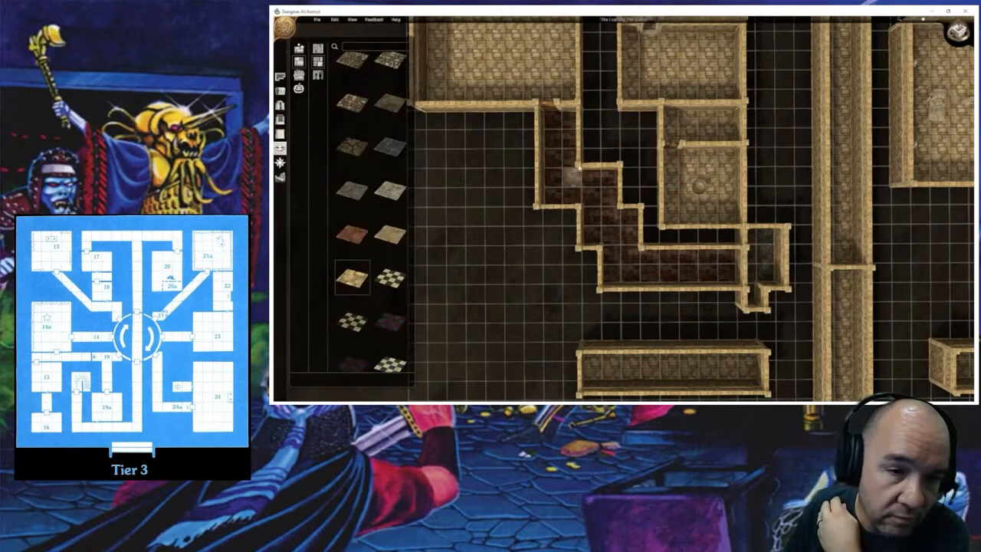
{"action": "mouse_move", "coordinate": [568, 152]}
{"action": "left_mouse_down"}
{"action": "mouse_move", "coordinate": [637, 256]}
{"action": "mouse_move", "coordinate": [724, 273]}
{"action": "mouse_move", "coordinate": [755, 240]}
{"action": "mouse_move", "coordinate": [769, 269]}
{"action": "left_mouse_up"}
{"action": "right_click_drag", "start_coordinate": [750, 276], "coordinate": [619, 239]}
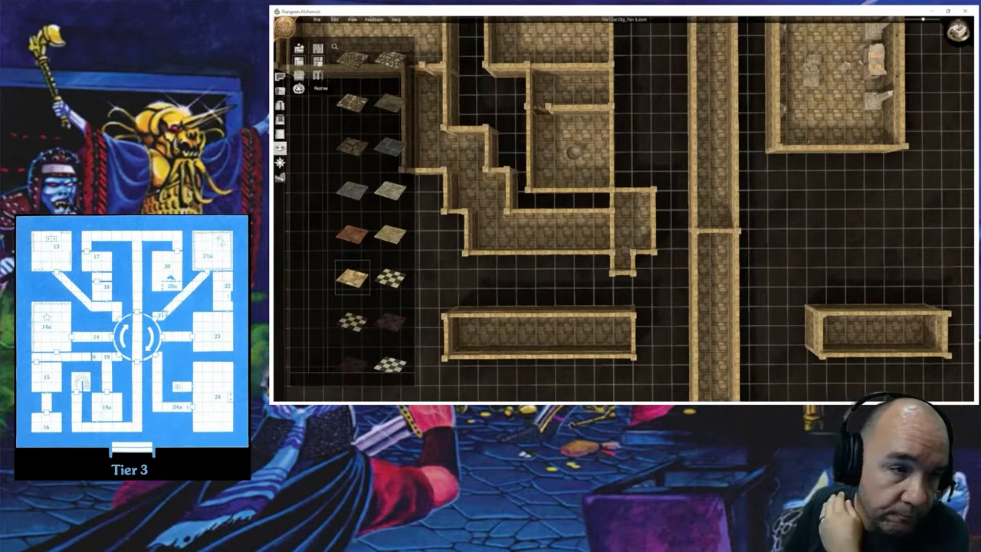
Step: Remove the northernmost row of tiles from the small notched room so it lines up with the stepped hallway
{"action": "left_click", "coordinate": [280, 76]}
{"action": "left_click", "coordinate": [314, 51]}
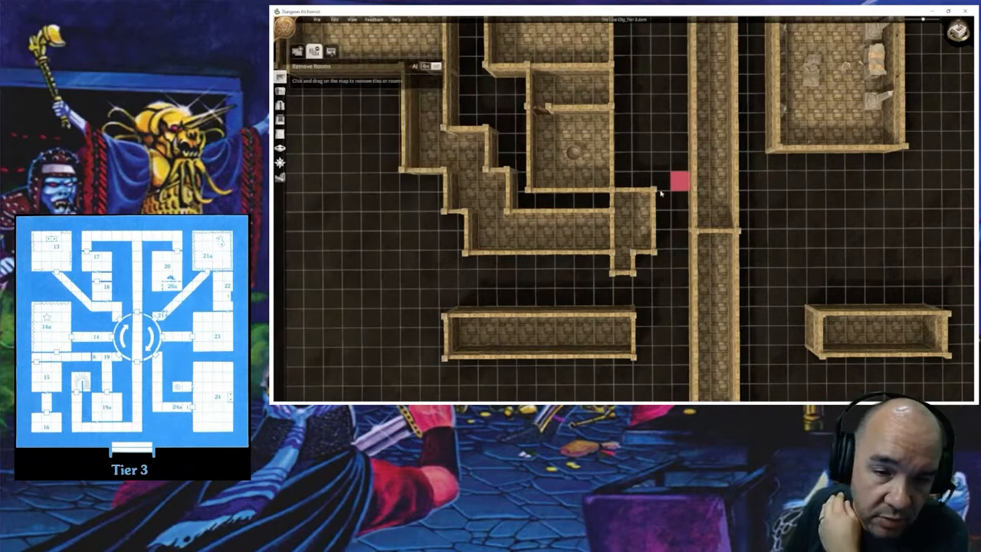
{"action": "left_click", "coordinate": [631, 201]}
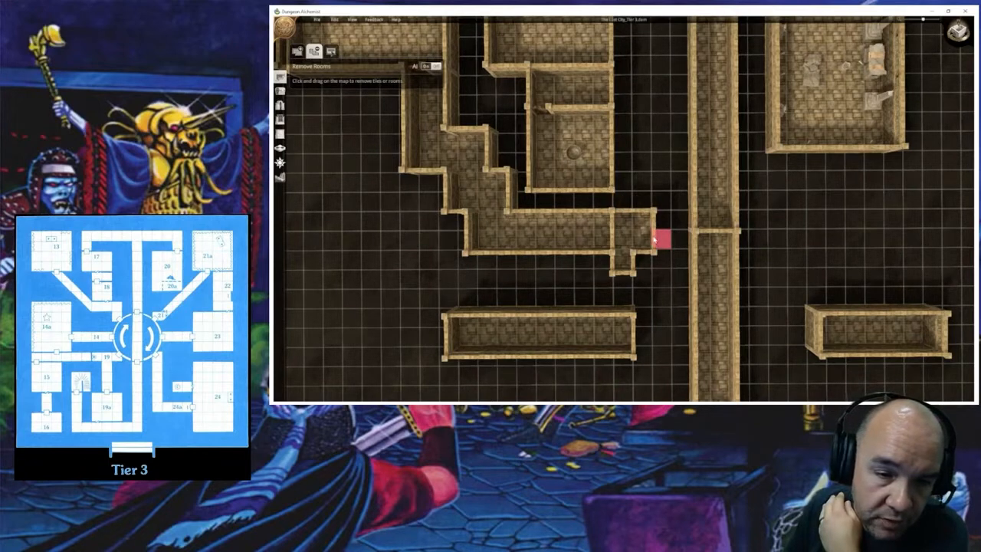
Step: Remove the wall separating the stepped hallway from the small notched room
{"action": "left_click", "coordinate": [280, 135]}
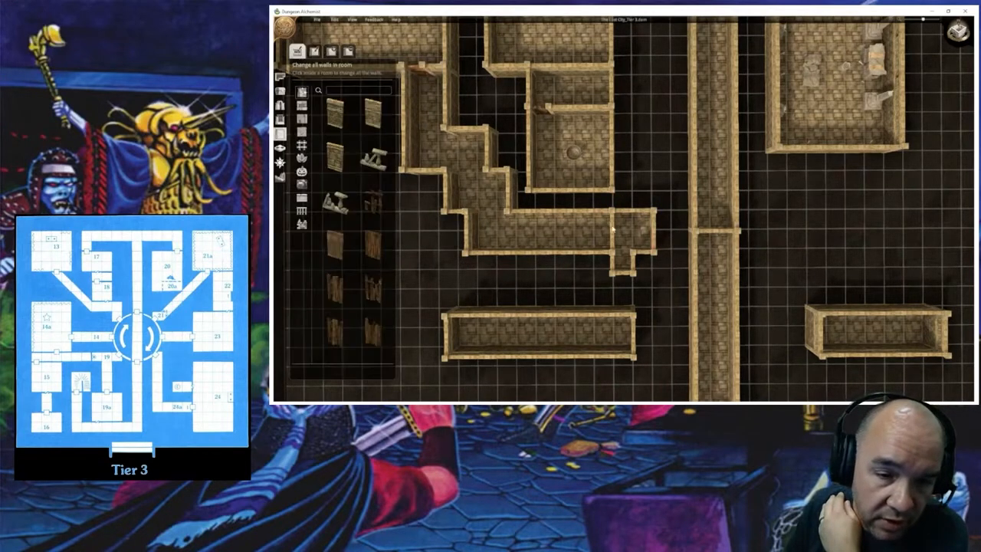
{"action": "left_click", "coordinate": [348, 50]}
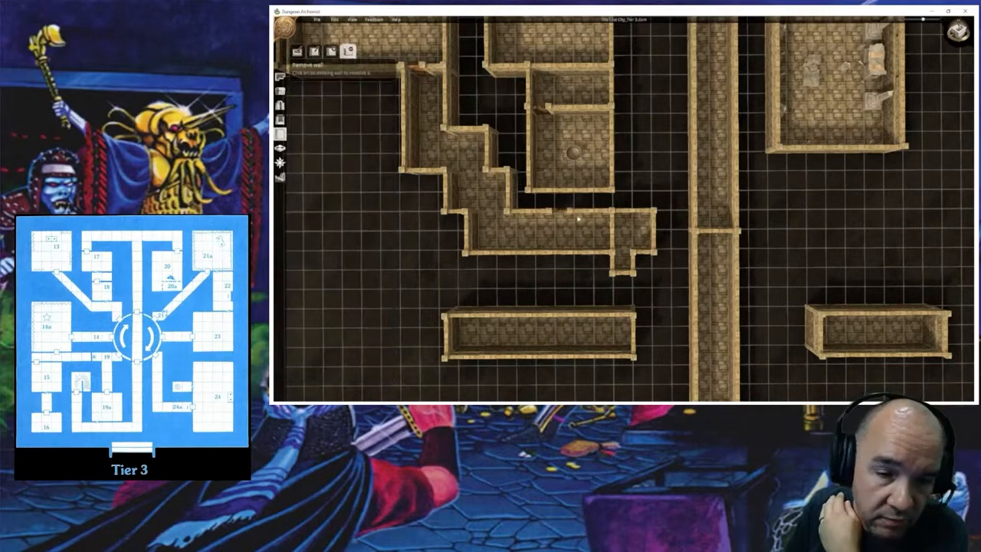
{"action": "left_click", "coordinate": [613, 230]}
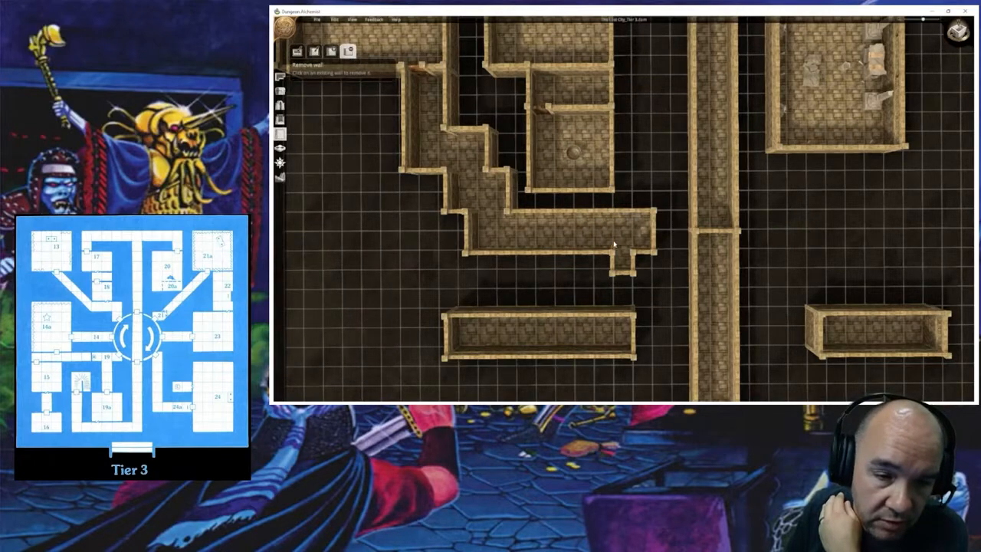
{"action": "scroll", "coordinate": [577, 237], "scroll_direction": "down", "scroll_amount": 1}
{"action": "mouse_move", "coordinate": [597, 239]}
{"action": "middle_mouse_down"}
{"action": "mouse_move", "coordinate": [643, 201]}
{"action": "mouse_move", "coordinate": [595, 226]}
{"action": "mouse_move", "coordinate": [595, 257]}
{"action": "middle_mouse_up"}
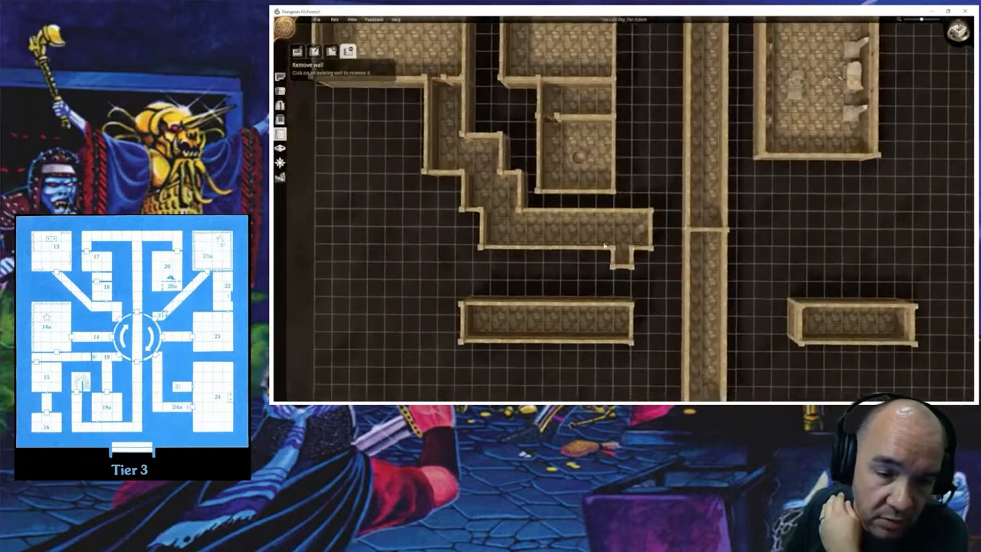
{"action": "scroll", "coordinate": [651, 223], "scroll_direction": "down", "scroll_amount": 1}
{"action": "right_click_drag", "start_coordinate": [659, 230], "coordinate": [669, 163]}
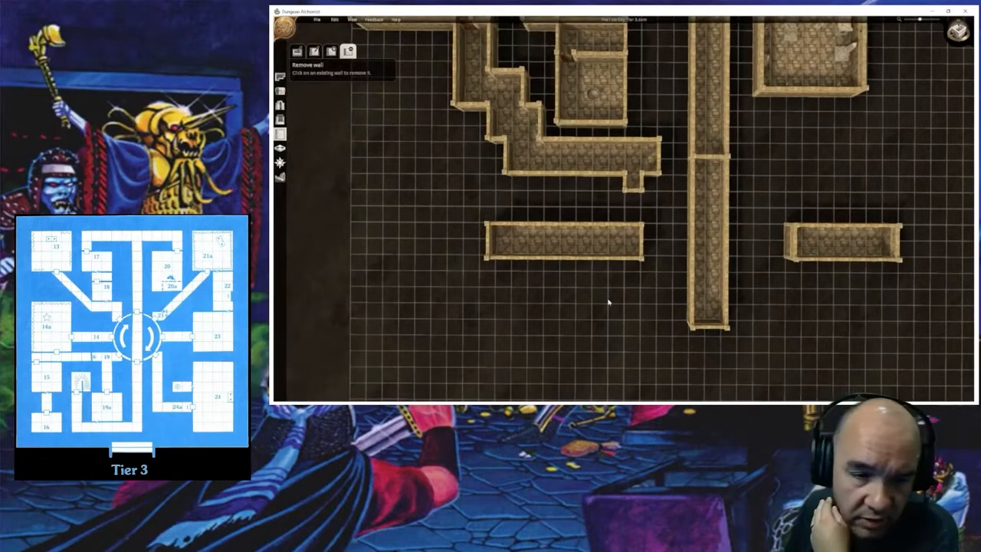
{"action": "right_click_drag", "start_coordinate": [565, 295], "coordinate": [680, 307]}
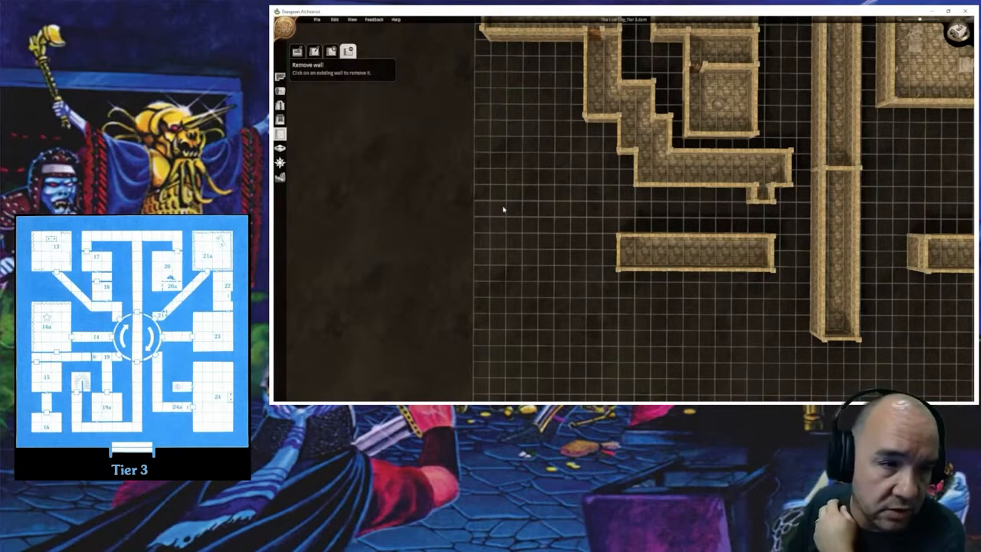
{"action": "left_click", "coordinate": [280, 76]}
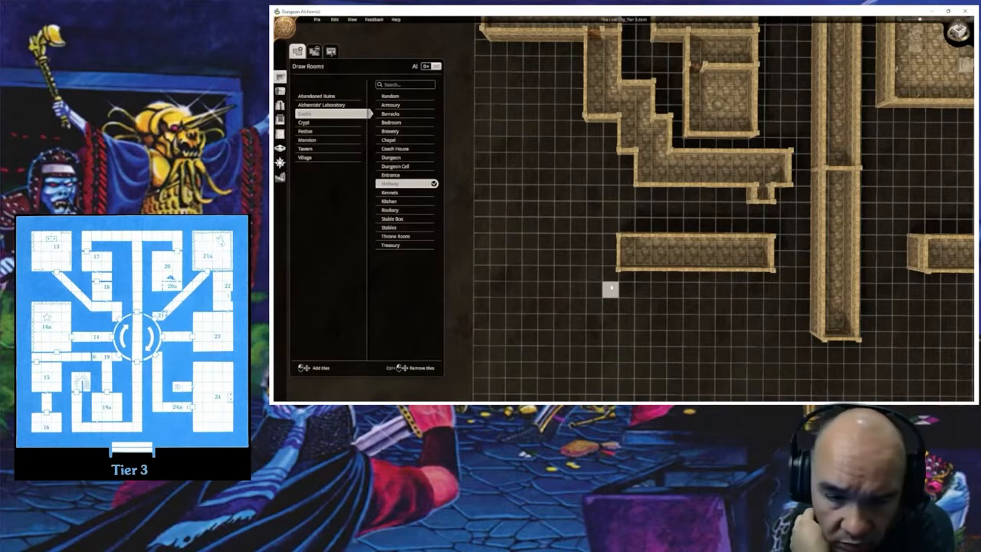
{"action": "left_click_drag", "start_coordinate": [610, 289], "coordinate": [617, 171]}
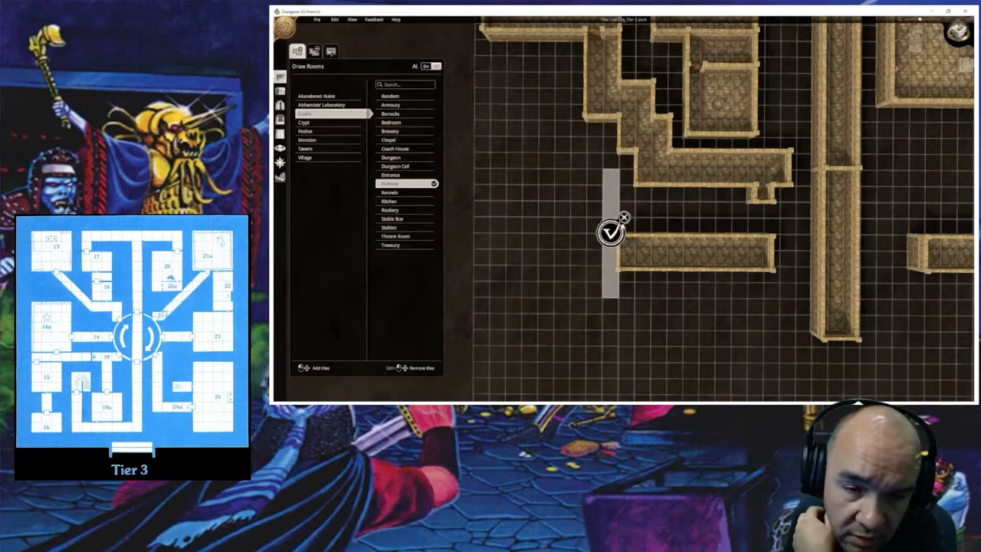
{"action": "left_click", "coordinate": [624, 218]}
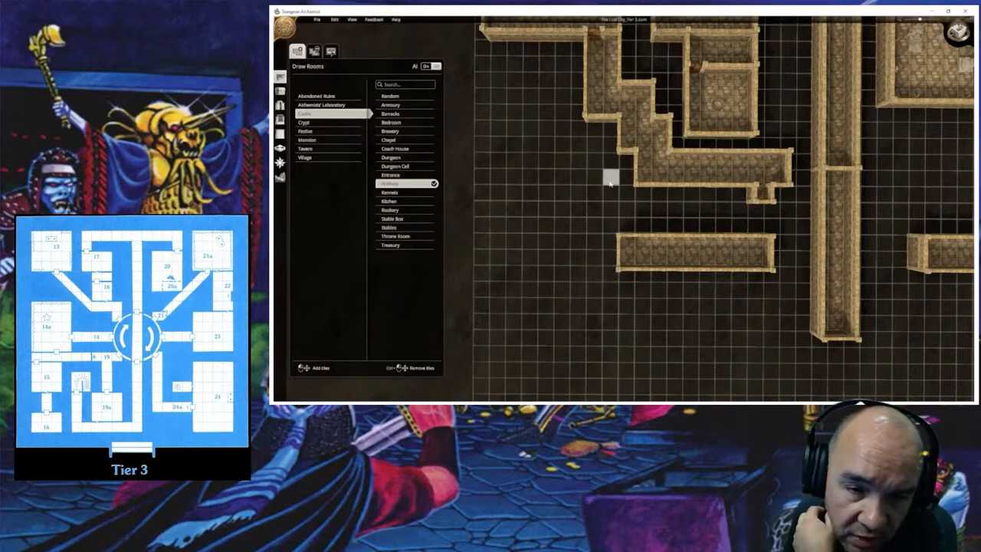
Step: Remove the middle stretch of tiles from the stepped hallway, clearing space for a room west of the straight corridor
{"action": "left_click", "coordinate": [313, 50]}
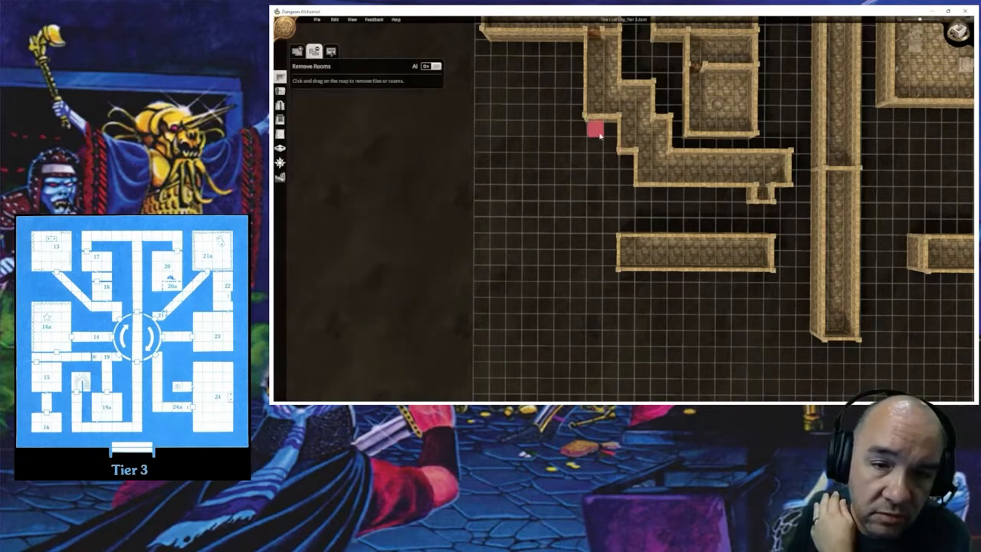
{"action": "left_click_drag", "start_coordinate": [619, 143], "coordinate": [659, 185]}
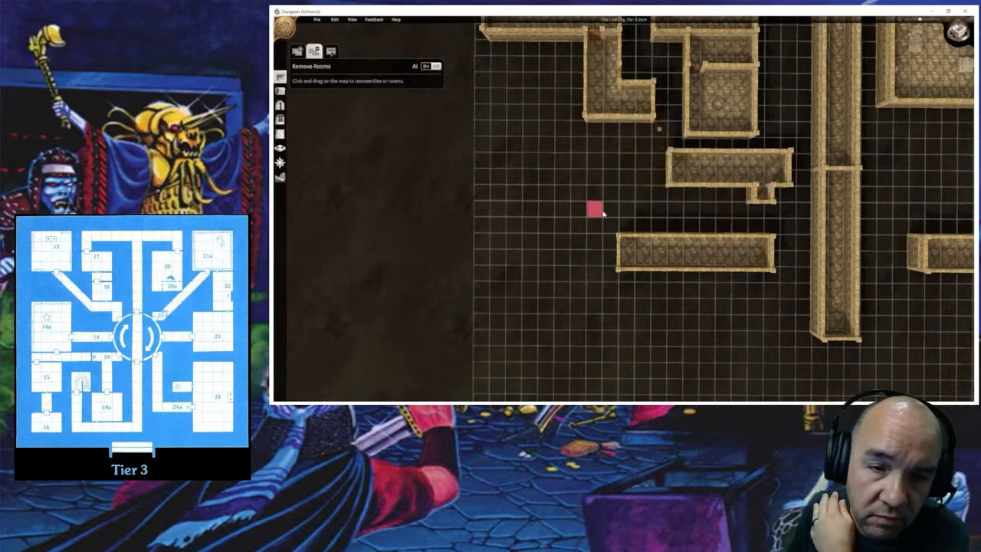
{"action": "key", "text": "Escape"}
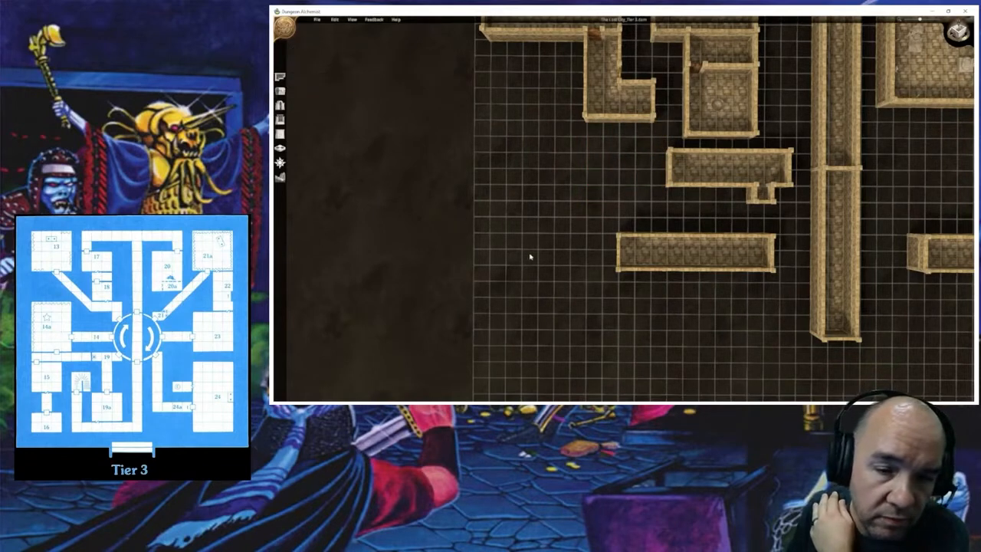
Step: Draw an 8 by 10 tile Castle Hallway room against the west end of the lower straight corridor
{"action": "left_click", "coordinate": [280, 77]}
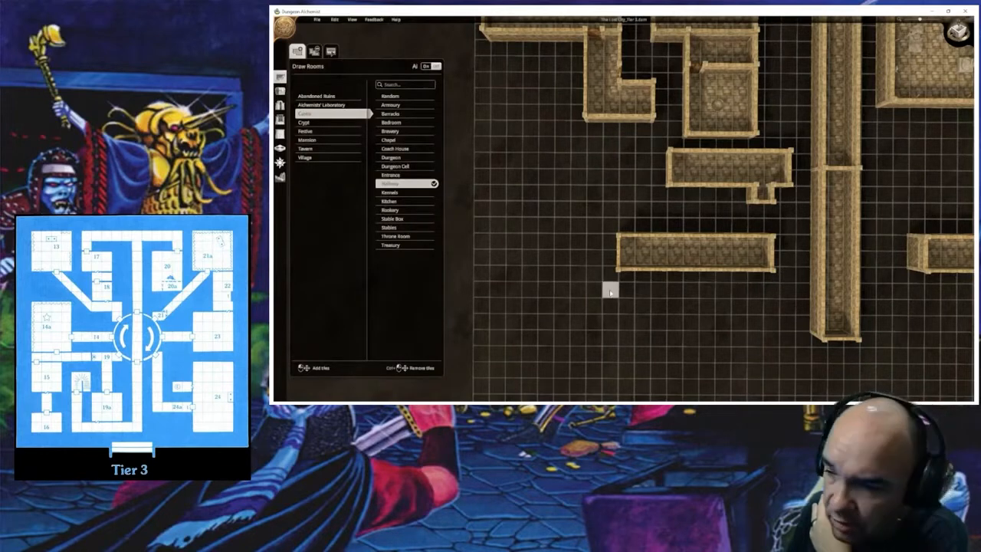
{"action": "left_click_drag", "start_coordinate": [611, 288], "coordinate": [611, 147]}
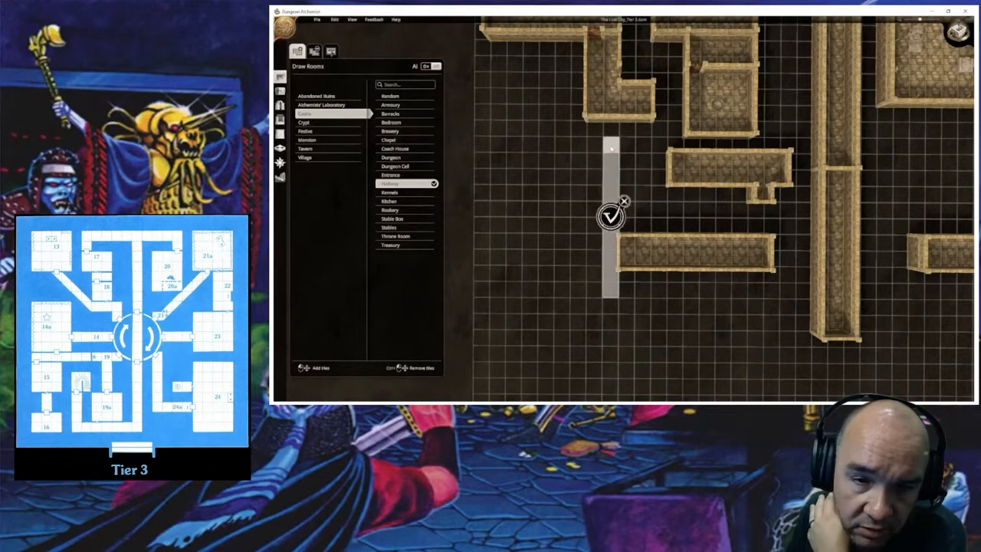
{"action": "left_click", "coordinate": [597, 149]}
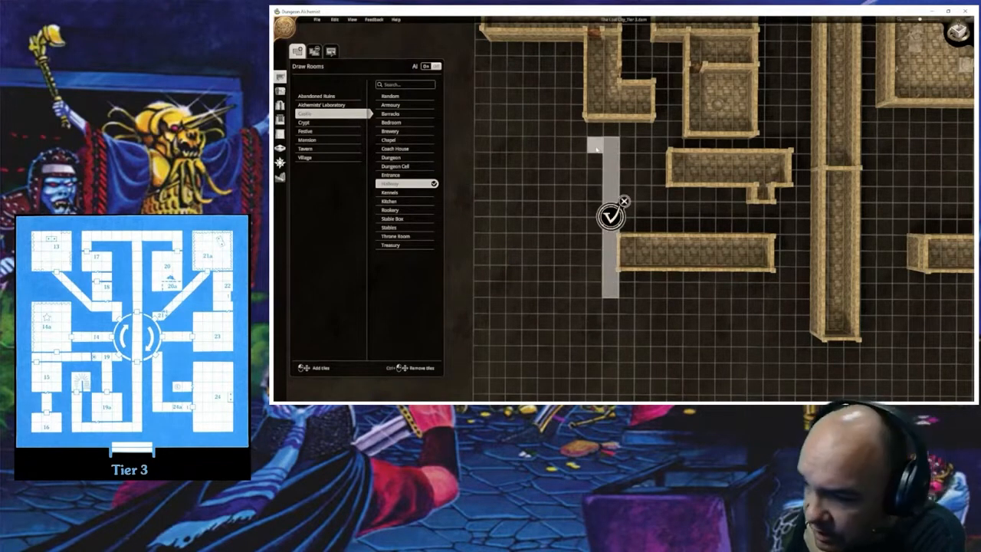
{"action": "key", "text": "ctrl+z"}
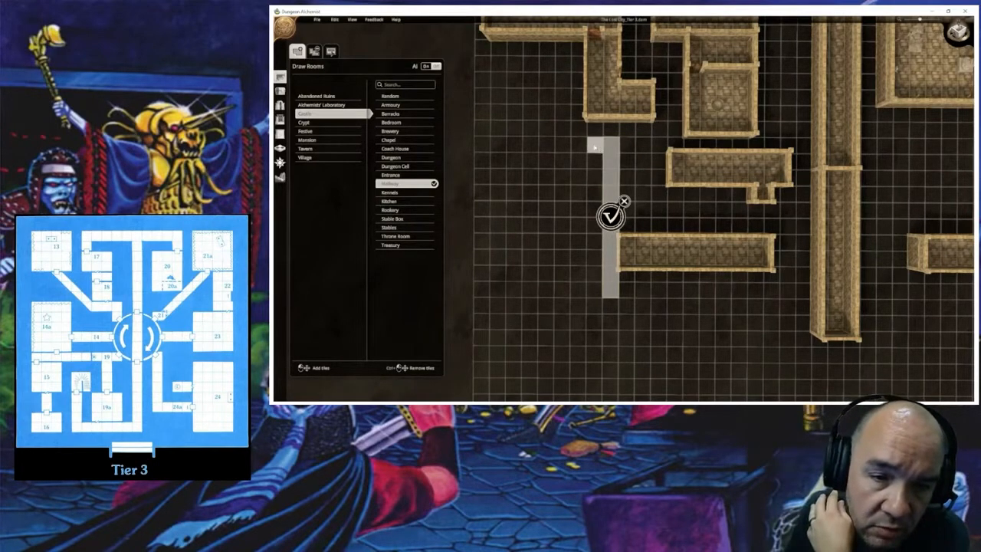
{"action": "left_click_drag", "start_coordinate": [595, 147], "coordinate": [504, 149]}
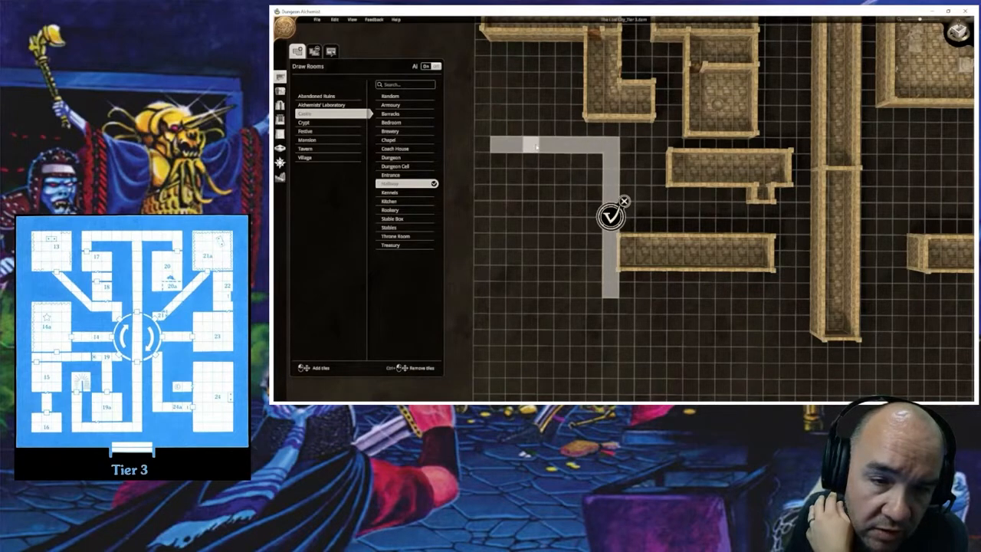
{"action": "left_click_drag", "start_coordinate": [503, 160], "coordinate": [598, 287]}
{"action": "left_click", "coordinate": [611, 217]}
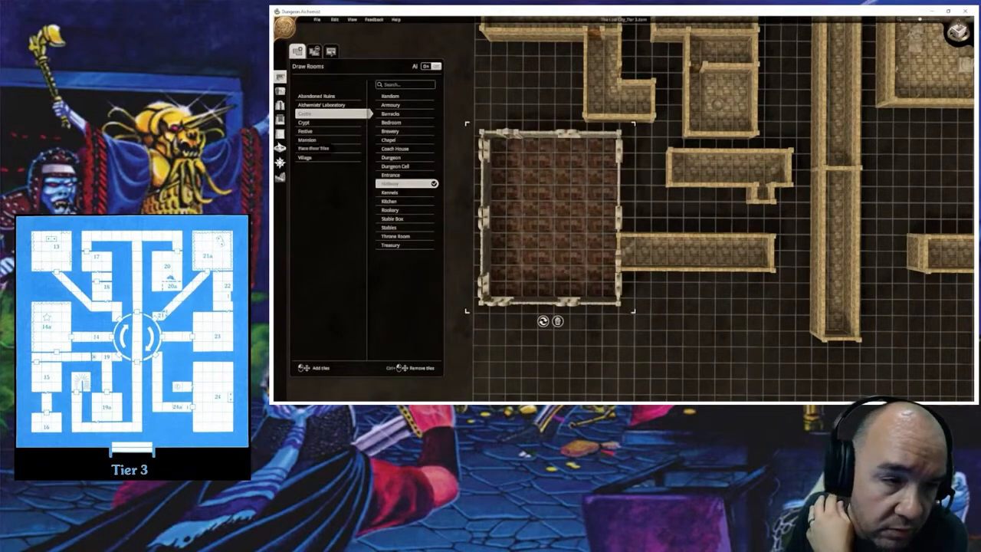
Step: Change all walls of the new western room to the grey half wall and then to the tan stone wall
{"action": "left_click", "coordinate": [280, 134]}
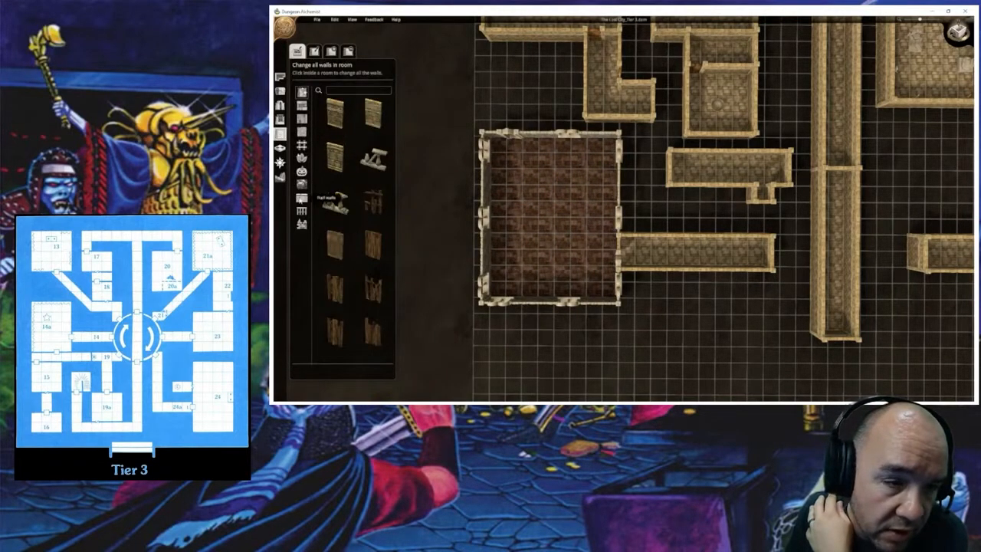
{"action": "left_click", "coordinate": [387, 160]}
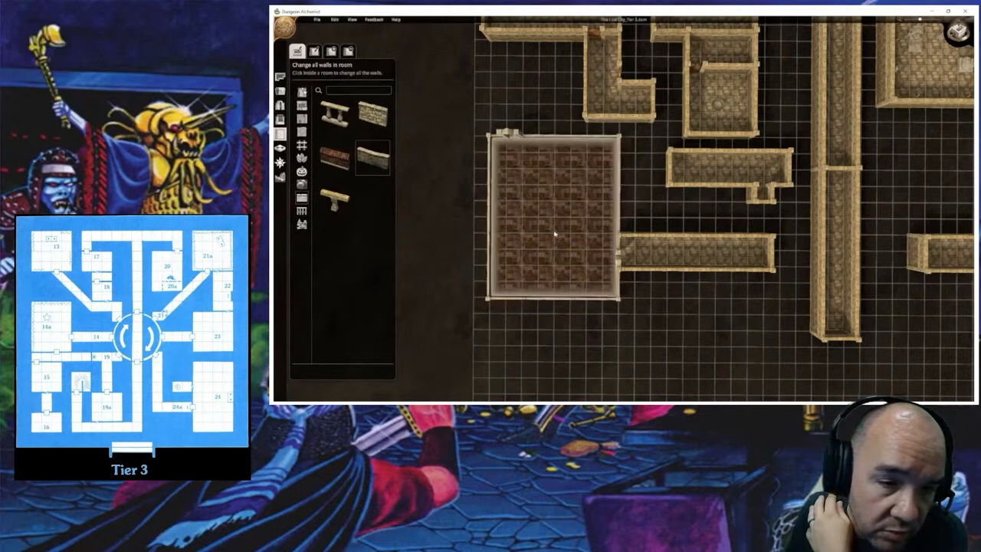
{"action": "left_click", "coordinate": [546, 230]}
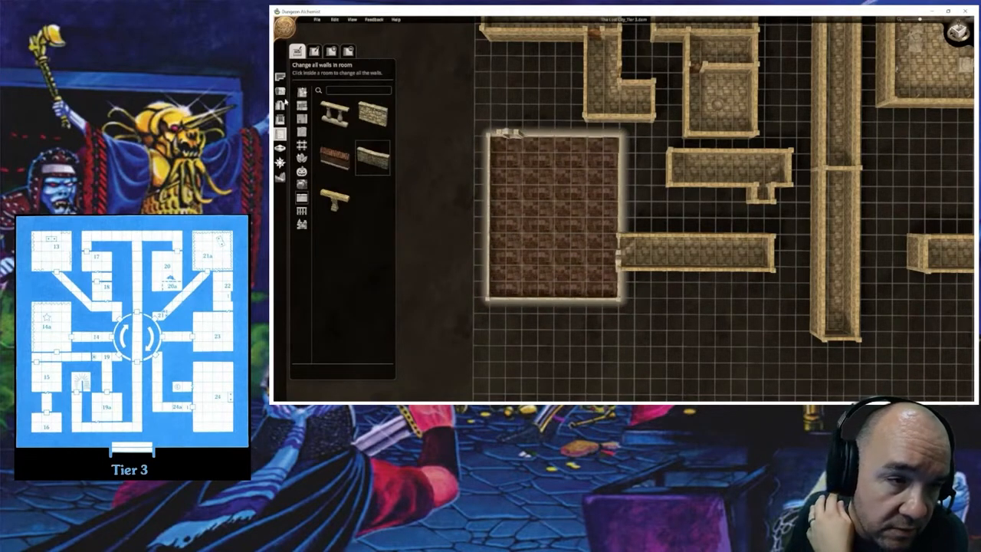
{"action": "left_click", "coordinate": [303, 92]}
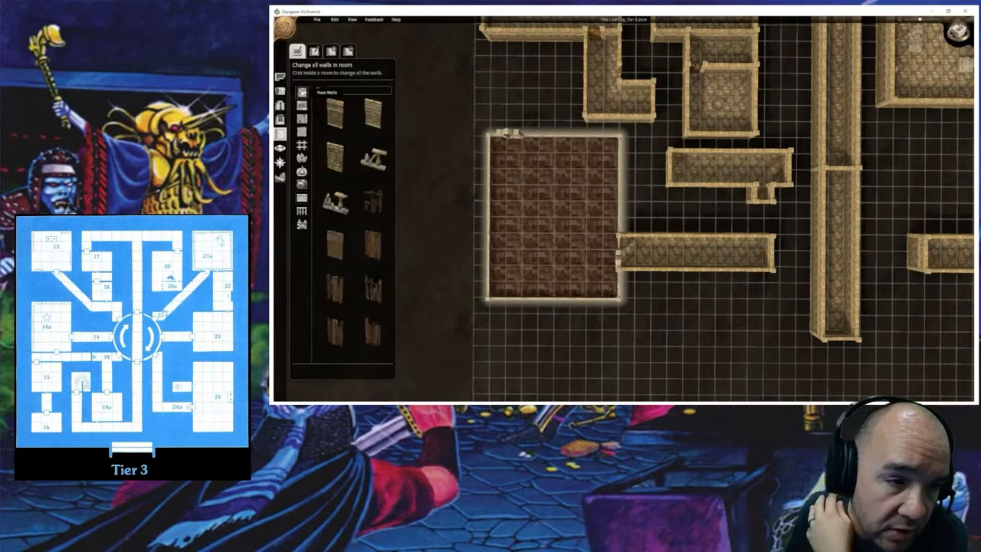
{"action": "left_click", "coordinate": [337, 117]}
{"action": "left_click", "coordinate": [548, 217]}
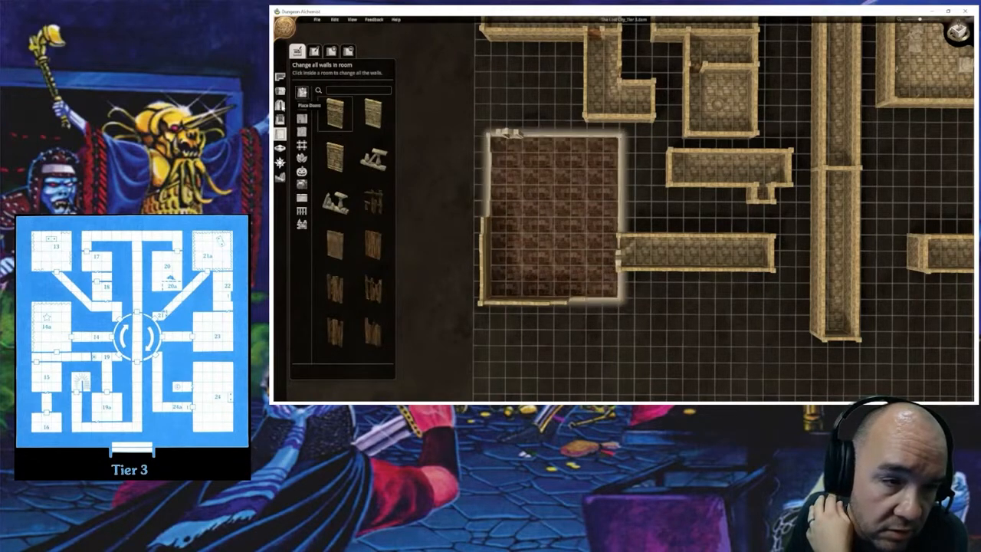
Step: Delete the unwanted opening from the north wall of the new western room
{"action": "left_click", "coordinate": [280, 106]}
{"action": "left_click", "coordinate": [508, 137]}
{"action": "left_click", "coordinate": [525, 151]}
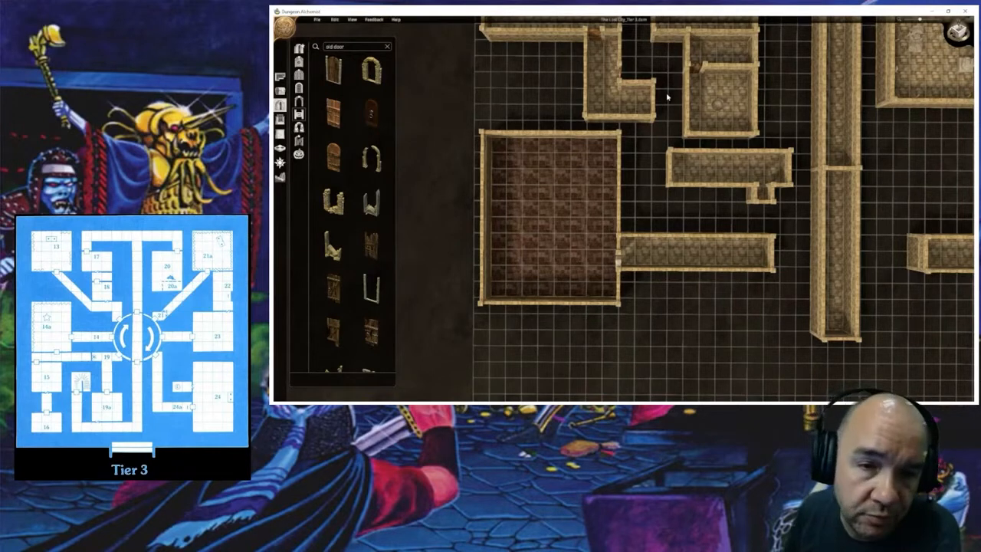
Step: Remove the two leftover pieces of the stepped hallway, keeping the small notched room at its east end
{"action": "left_click", "coordinate": [299, 71]}
{"action": "left_click", "coordinate": [314, 52]}
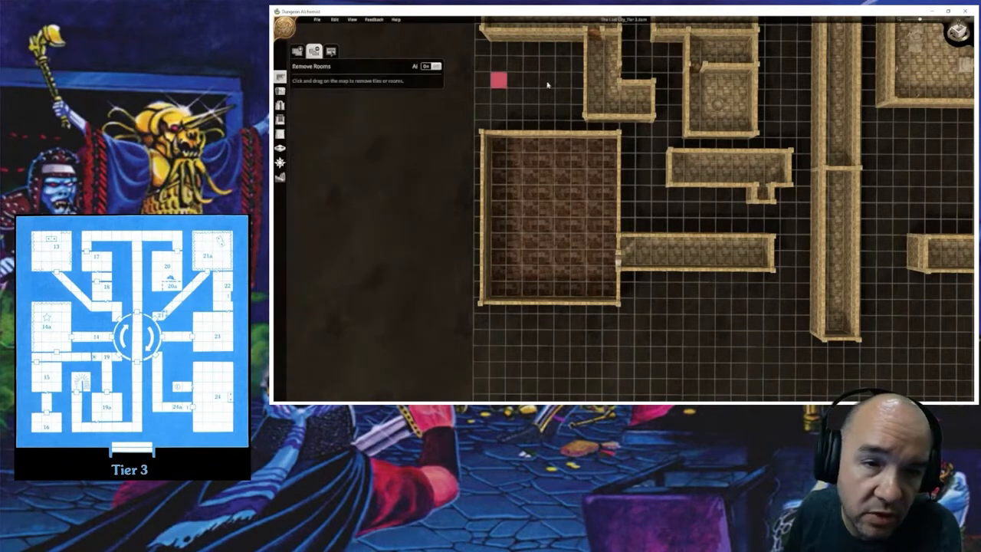
{"action": "mouse_move", "coordinate": [598, 60]}
{"action": "left_mouse_down"}
{"action": "mouse_move", "coordinate": [633, 86]}
{"action": "mouse_move", "coordinate": [648, 115]}
{"action": "mouse_move", "coordinate": [634, 145]}
{"action": "left_mouse_up"}
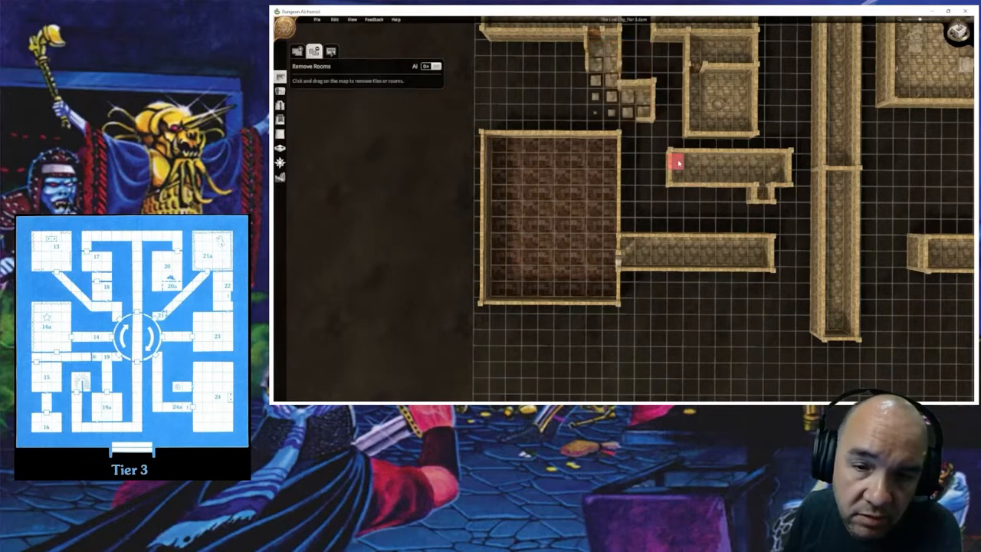
{"action": "mouse_move", "coordinate": [679, 168]}
{"action": "left_mouse_down"}
{"action": "mouse_move", "coordinate": [742, 173]}
{"action": "mouse_move", "coordinate": [716, 164]}
{"action": "mouse_move", "coordinate": [690, 173]}
{"action": "left_mouse_up"}
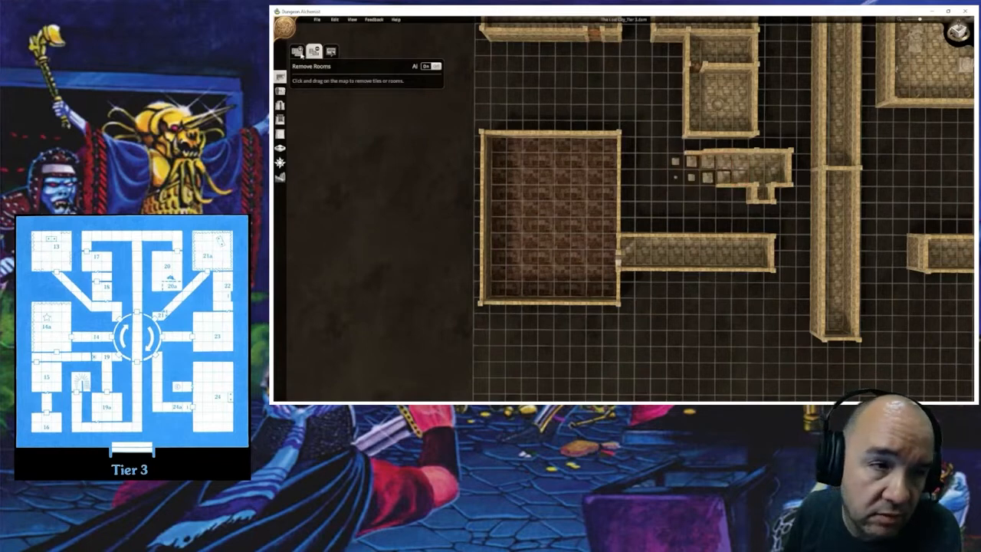
Step: Draw a two-tile-wide stepped Castle Hallway from the northwest room's south door to the small notched room
{"action": "left_click", "coordinate": [297, 51]}
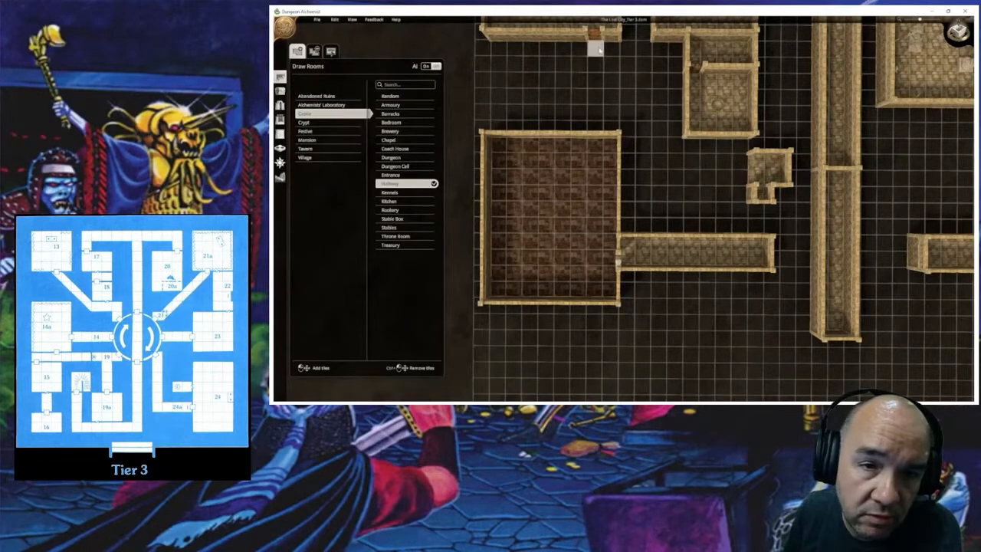
{"action": "left_click_drag", "start_coordinate": [599, 49], "coordinate": [737, 175]}
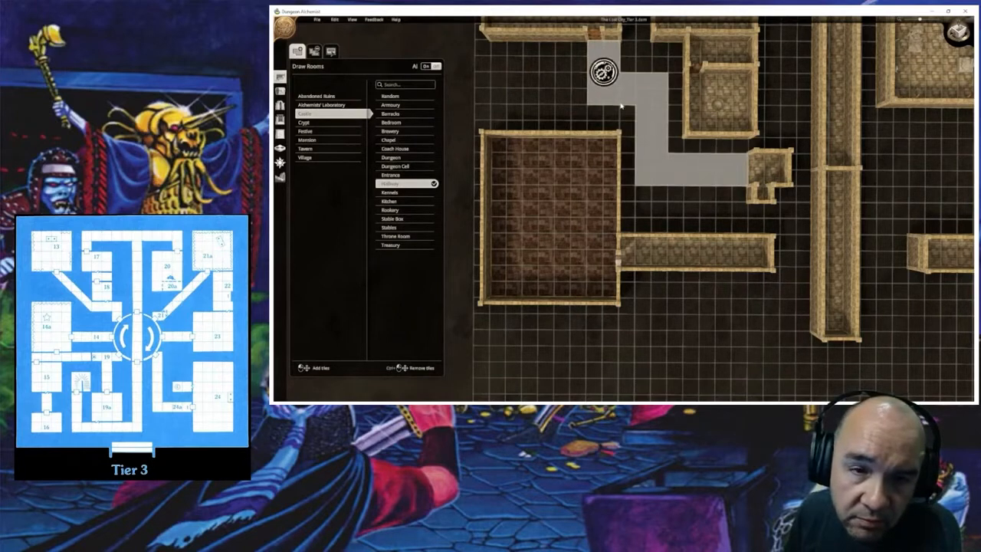
{"action": "left_click", "coordinate": [603, 71]}
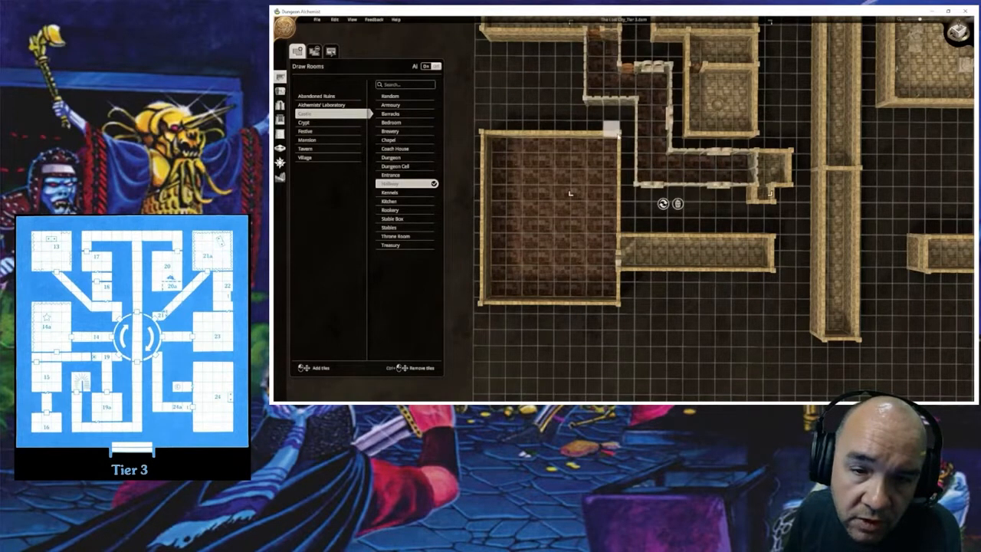
Step: Change all walls of the redrawn stepped hallway to the grey half wall and then to the tan stone wall
{"action": "left_click", "coordinate": [280, 134]}
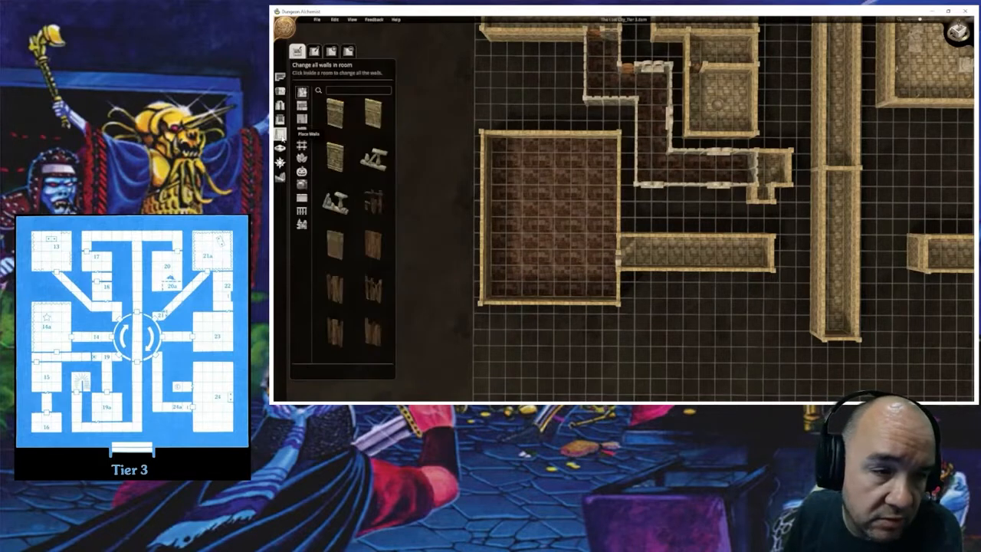
{"action": "left_click", "coordinate": [302, 199]}
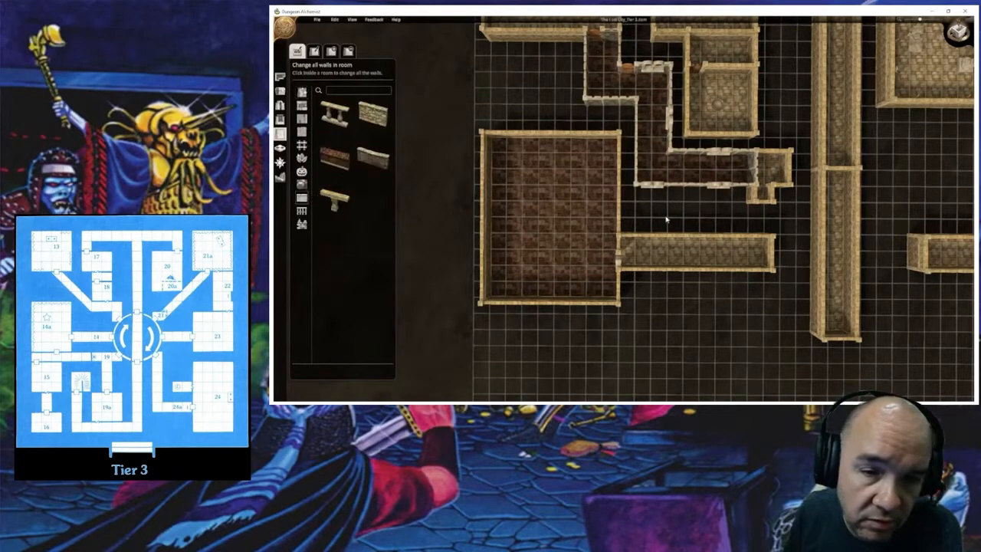
{"action": "left_click", "coordinate": [372, 161]}
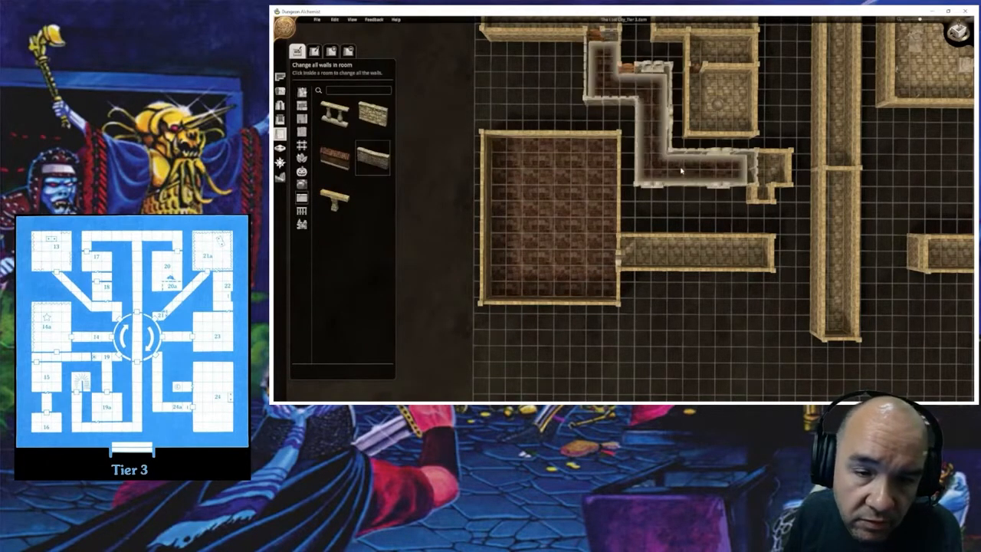
{"action": "left_click", "coordinate": [552, 218]}
{"action": "left_click", "coordinate": [280, 77]}
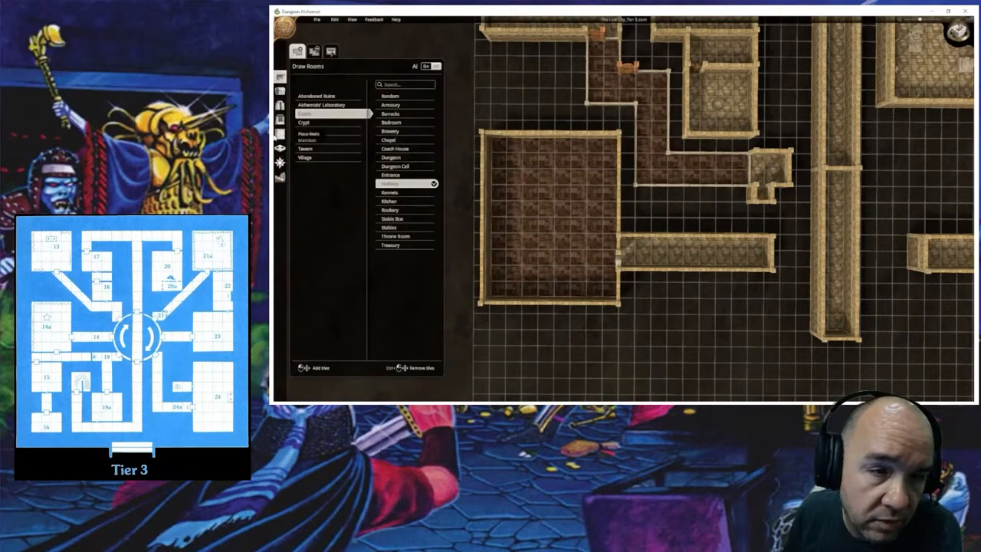
{"action": "left_click", "coordinate": [279, 134]}
{"action": "left_click", "coordinate": [302, 91]}
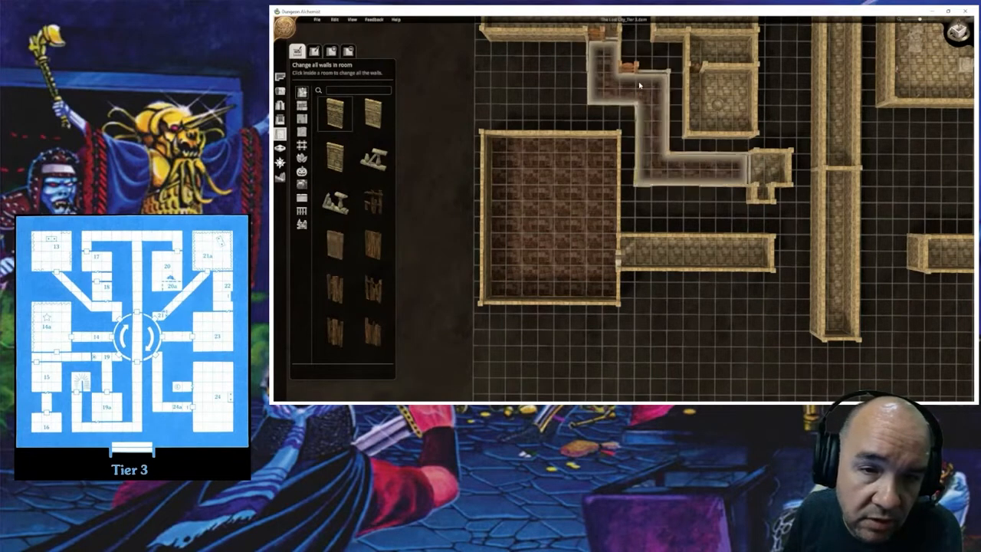
{"action": "left_click", "coordinate": [639, 85]}
Step: Delete the extra door from the stepped hallway's north wall and remove the wall separating the hallway from the small notched room
{"action": "left_click", "coordinate": [280, 105]}
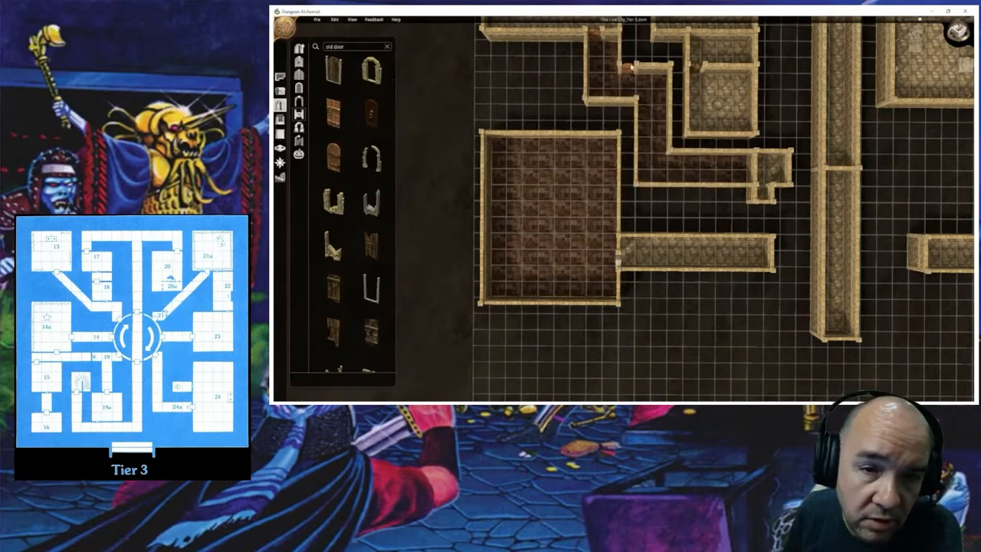
{"action": "left_click", "coordinate": [630, 68]}
{"action": "left_click", "coordinate": [650, 86]}
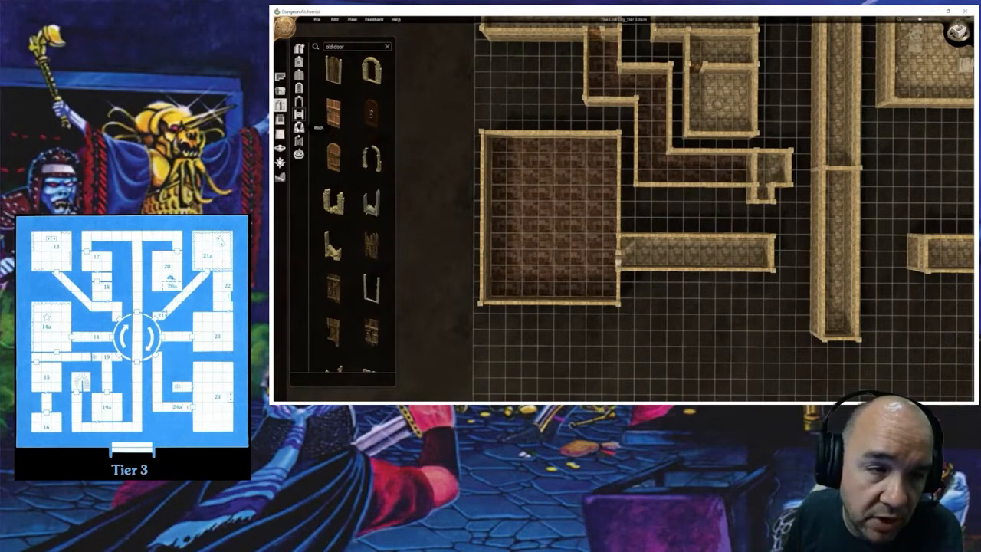
{"action": "left_click", "coordinate": [280, 134]}
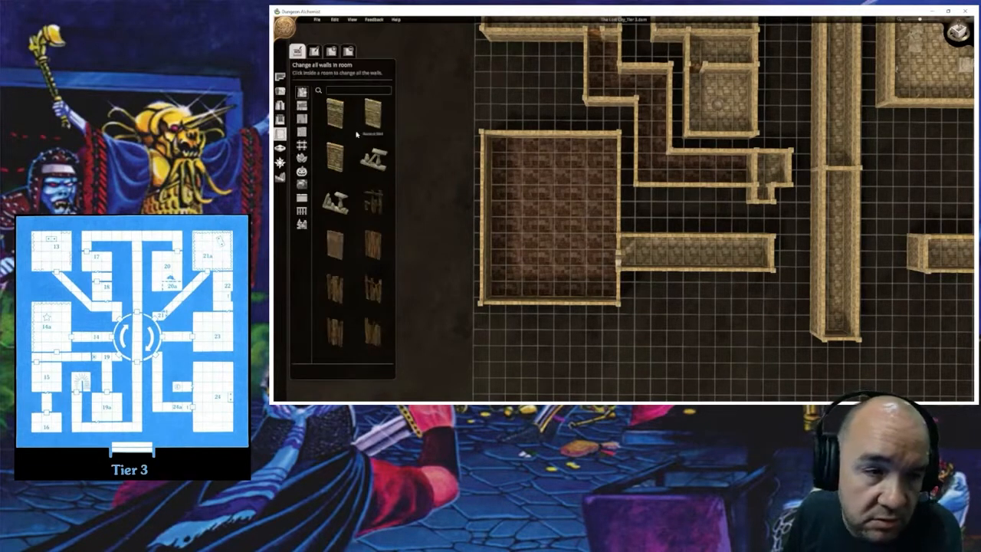
{"action": "left_click", "coordinate": [348, 51]}
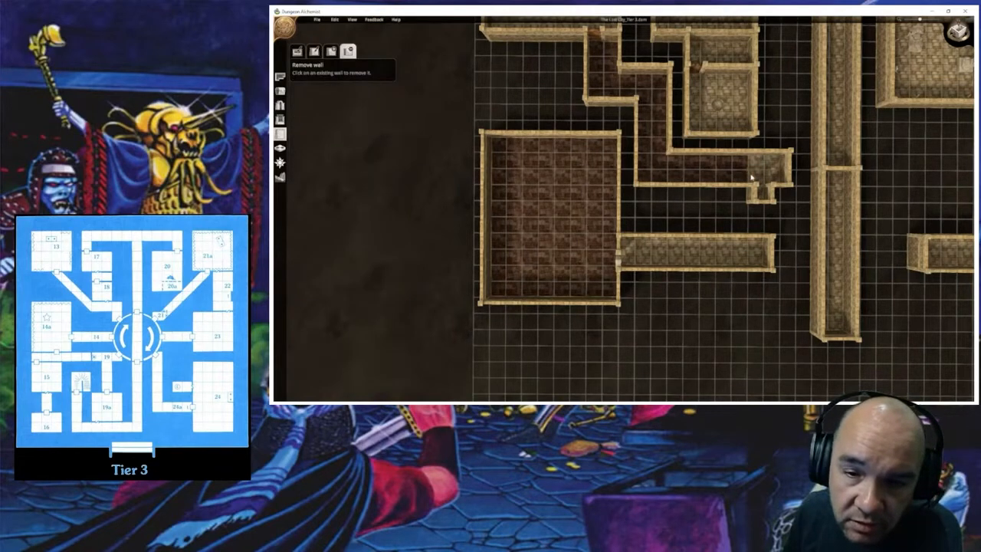
Step: Apply the tan stone floor to the redrawn stepped hallway and the whole large western room
{"action": "left_click", "coordinate": [281, 150]}
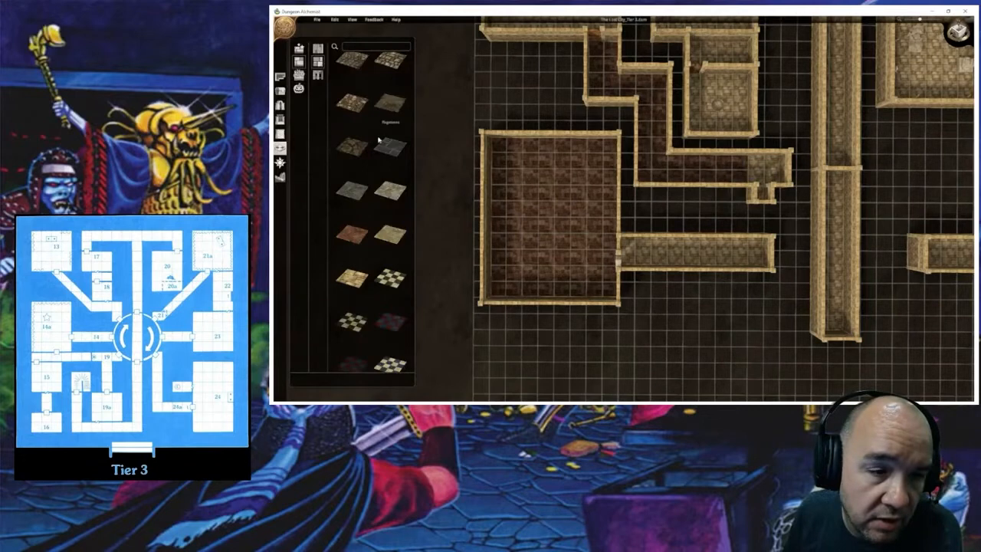
{"action": "mouse_move", "coordinate": [611, 85]}
{"action": "left_mouse_down"}
{"action": "mouse_move", "coordinate": [600, 57]}
{"action": "mouse_move", "coordinate": [653, 85]}
{"action": "mouse_move", "coordinate": [655, 150]}
{"action": "mouse_move", "coordinate": [706, 177]}
{"action": "mouse_move", "coordinate": [741, 175]}
{"action": "left_mouse_up"}
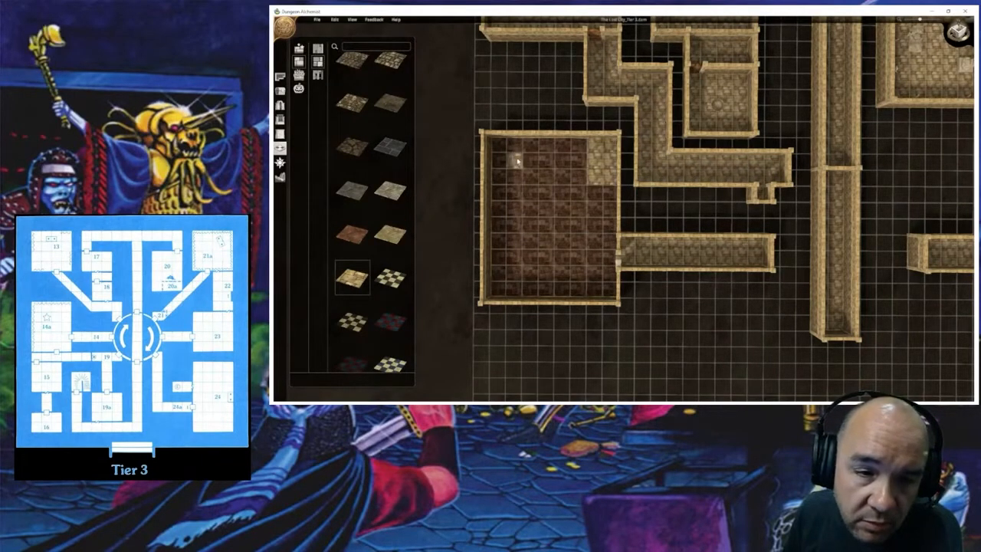
{"action": "mouse_move", "coordinate": [501, 147]}
{"action": "left_mouse_down"}
{"action": "mouse_move", "coordinate": [582, 264]}
{"action": "mouse_move", "coordinate": [608, 256]}
{"action": "mouse_move", "coordinate": [606, 291]}
{"action": "left_mouse_up"}
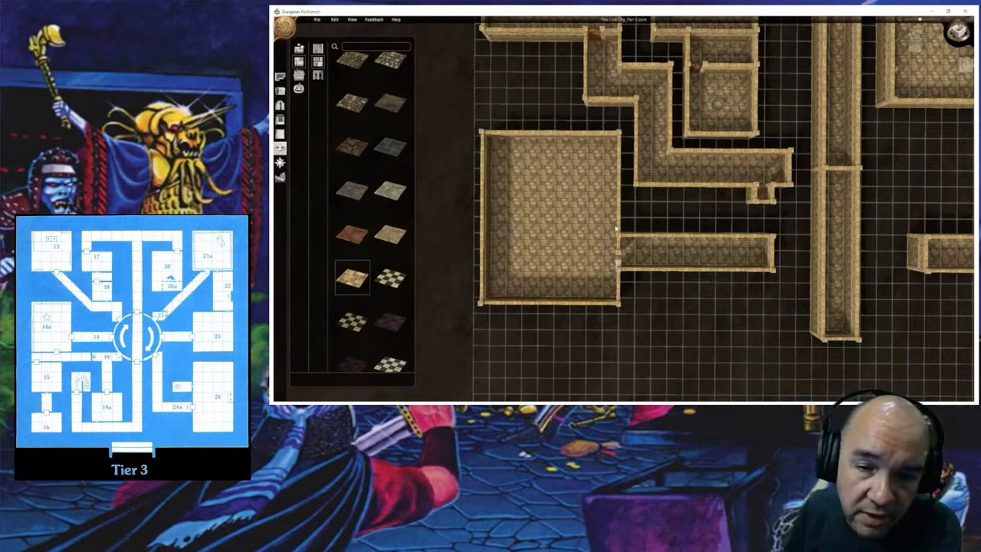
{"action": "middle_click_drag", "start_coordinate": [718, 212], "coordinate": [686, 226]}
{"action": "middle_click_drag", "start_coordinate": [696, 326], "coordinate": [653, 255]}
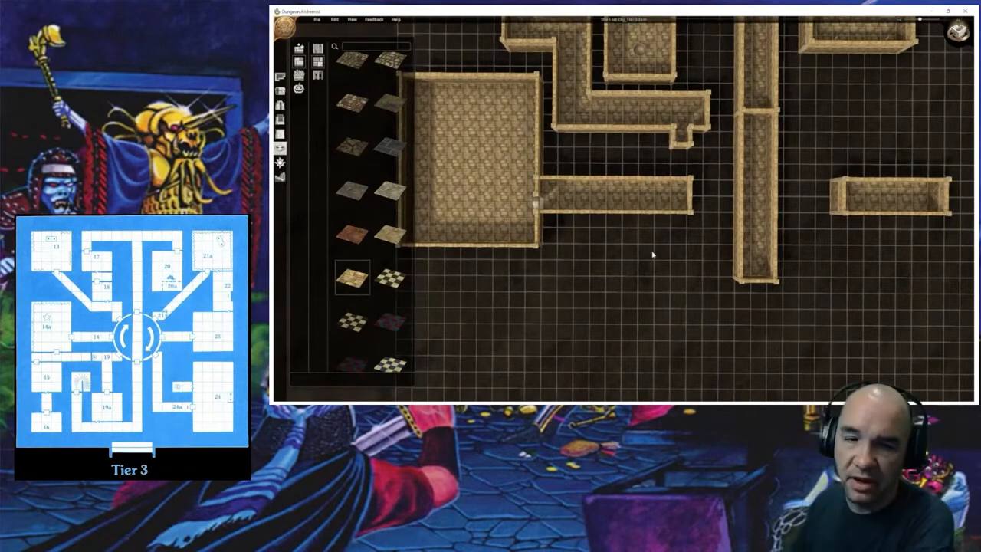
{"action": "middle_click_drag", "start_coordinate": [654, 284], "coordinate": [733, 262]}
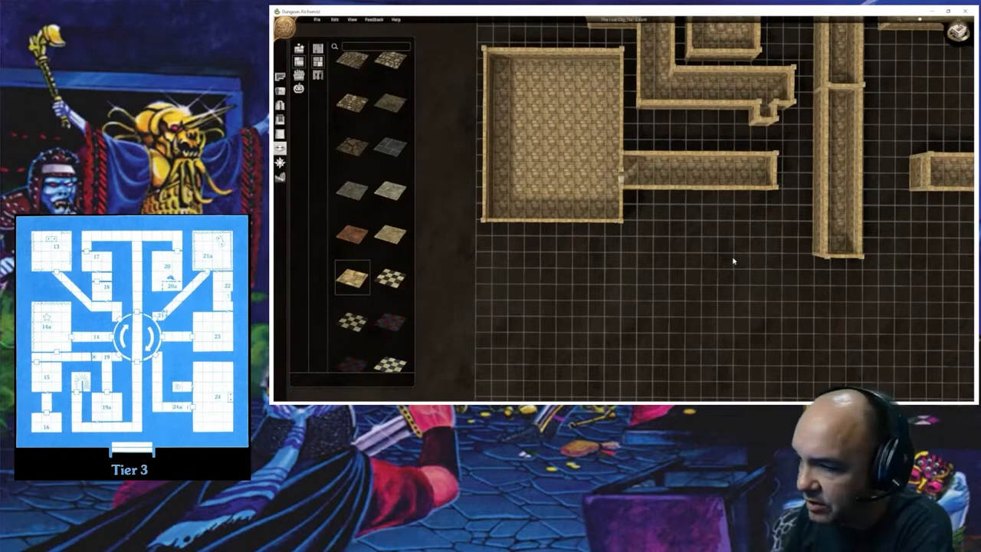
Step: Draw a Castle Hallway 12 tiles long and two tiles wide along the large western room's south wall, extending past its southeast corner
{"action": "scroll", "coordinate": [683, 278], "scroll_direction": "down", "scroll_amount": 2}
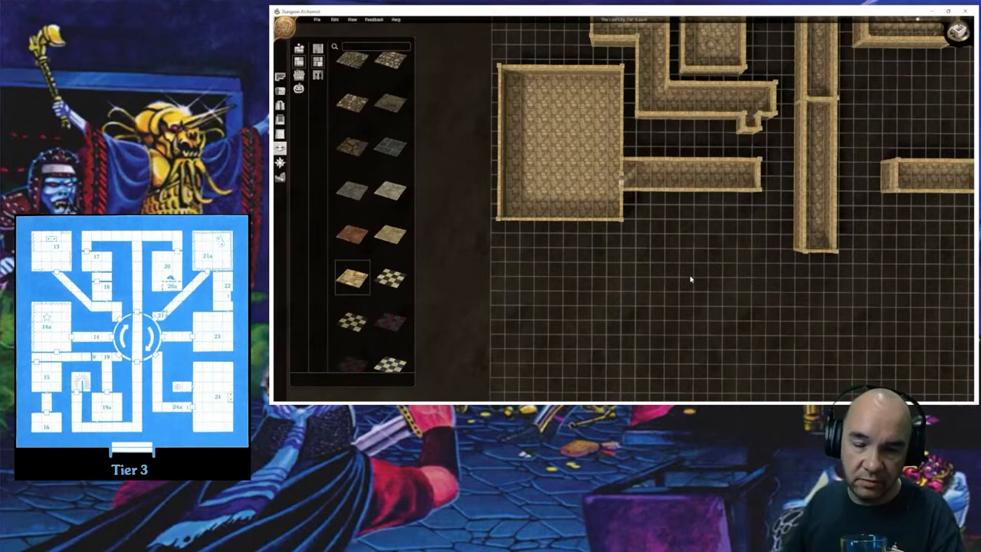
{"action": "scroll", "coordinate": [691, 280], "scroll_direction": "down", "scroll_amount": 3}
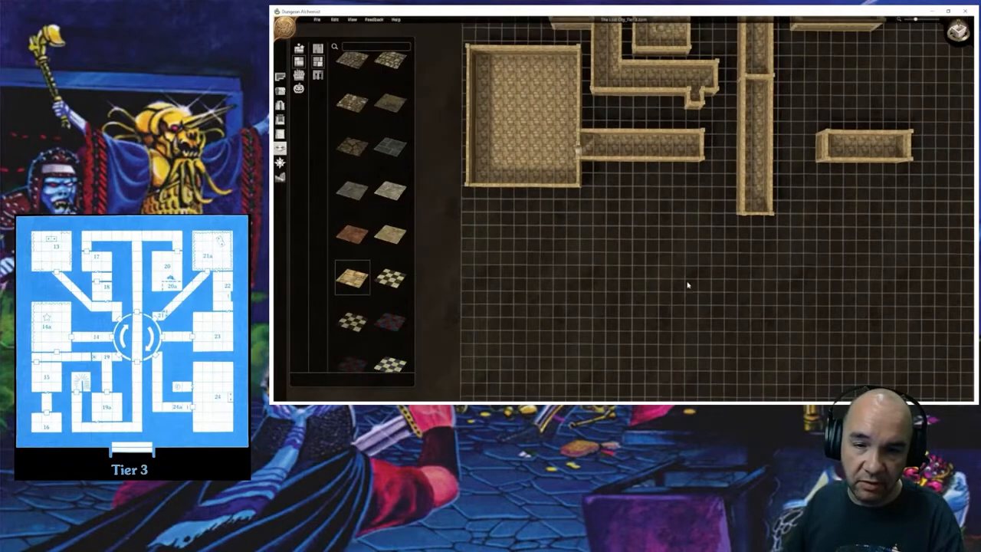
{"action": "middle_click_drag", "start_coordinate": [688, 286], "coordinate": [659, 265]}
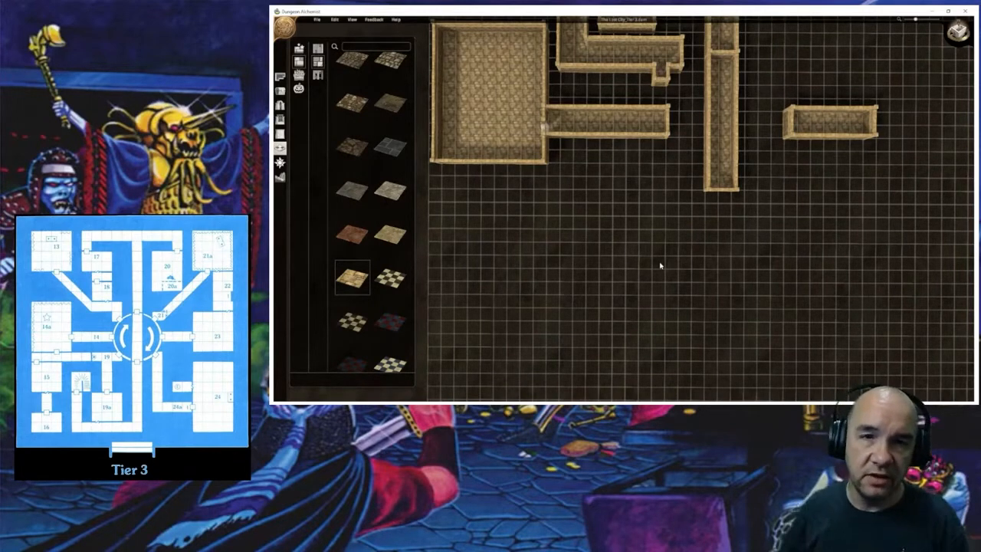
{"action": "middle_click_drag", "start_coordinate": [621, 215], "coordinate": [633, 280]}
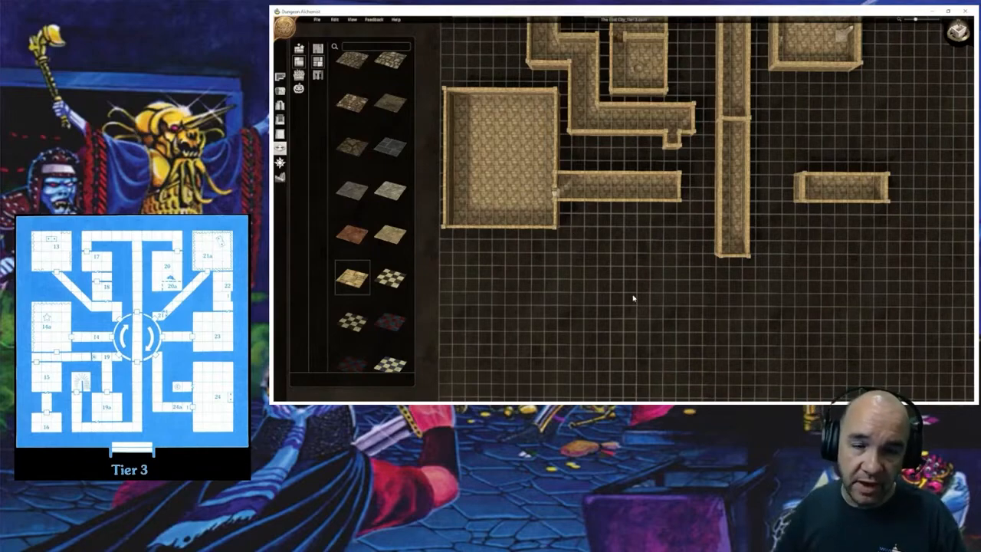
{"action": "scroll", "coordinate": [633, 298], "scroll_direction": "down", "scroll_amount": 2}
{"action": "right_click_drag", "start_coordinate": [633, 275], "coordinate": [659, 283]}
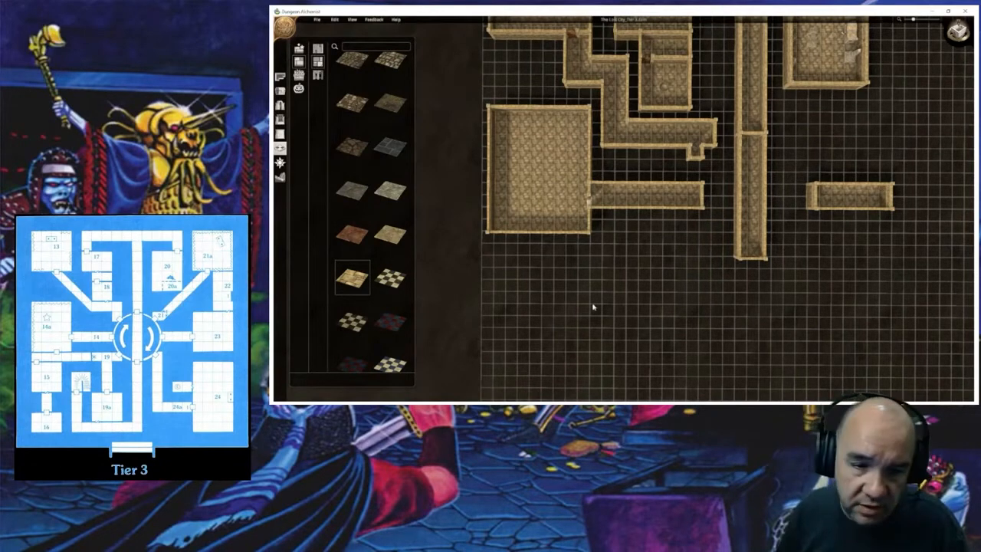
{"action": "left_click", "coordinate": [280, 77]}
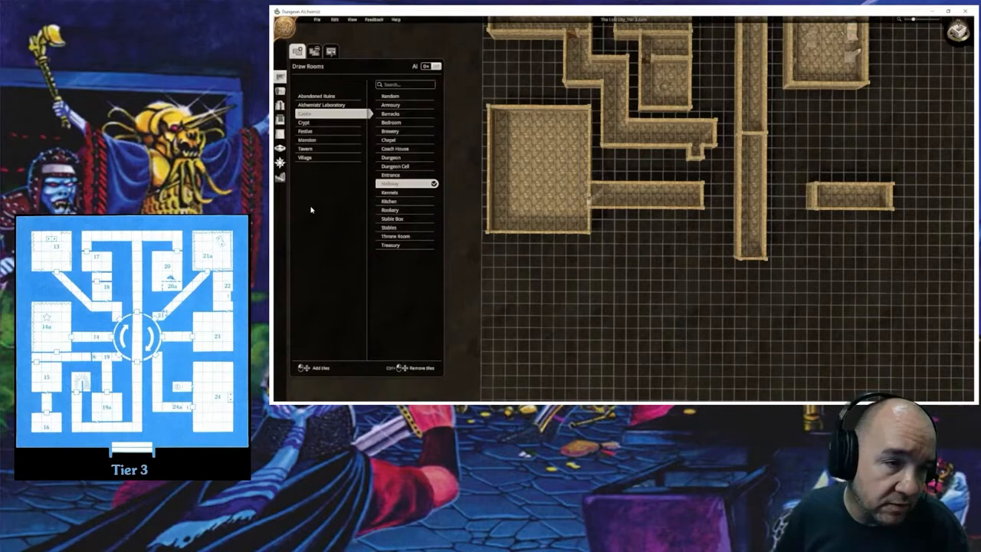
{"action": "scroll", "coordinate": [523, 265], "scroll_direction": "up", "scroll_amount": 2}
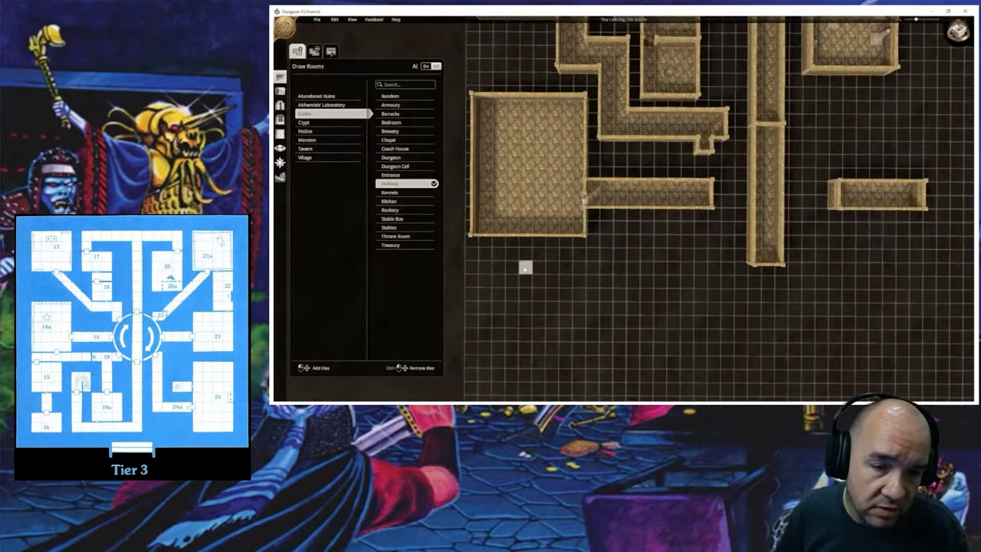
{"action": "mouse_move", "coordinate": [516, 278]}
{"action": "right_mouse_down"}
{"action": "mouse_move", "coordinate": [640, 235]}
{"action": "mouse_move", "coordinate": [588, 229]}
{"action": "right_mouse_up"}
{"action": "scroll", "coordinate": [568, 257], "scroll_direction": "up", "scroll_amount": 1}
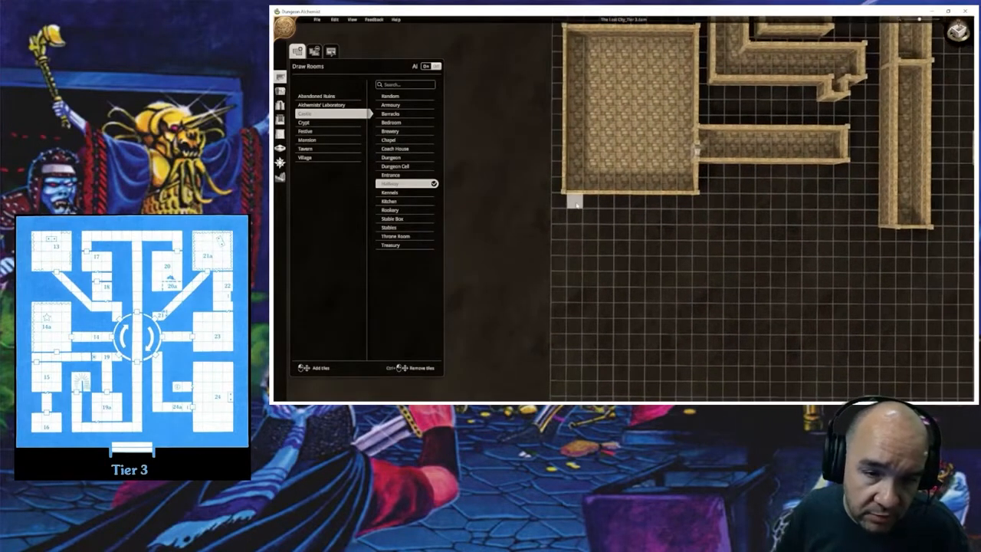
{"action": "mouse_move", "coordinate": [575, 202]}
{"action": "left_mouse_down"}
{"action": "mouse_move", "coordinate": [576, 219]}
{"action": "mouse_move", "coordinate": [751, 219]}
{"action": "left_mouse_up"}
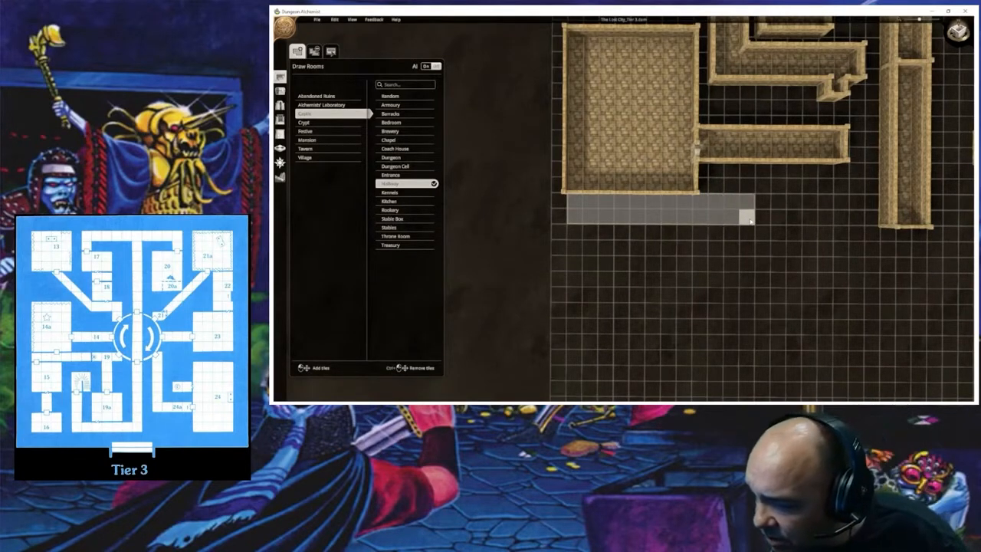
{"action": "left_click_drag", "start_coordinate": [750, 220], "coordinate": [751, 220]}
{"action": "left_click", "coordinate": [666, 214]}
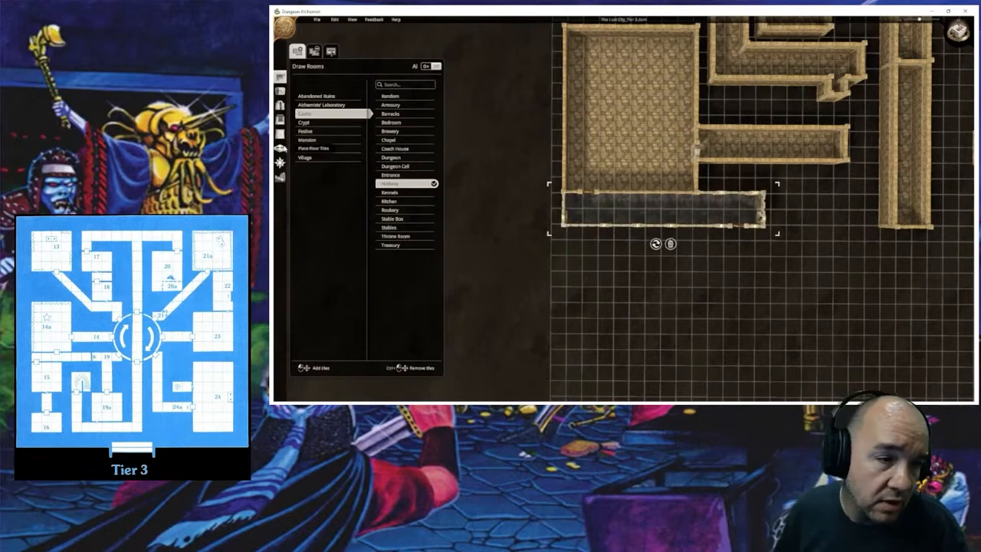
Step: Apply the tan stone floor to the whole new hallway south of the large western room
{"action": "left_click", "coordinate": [280, 148]}
{"action": "left_click", "coordinate": [352, 277]}
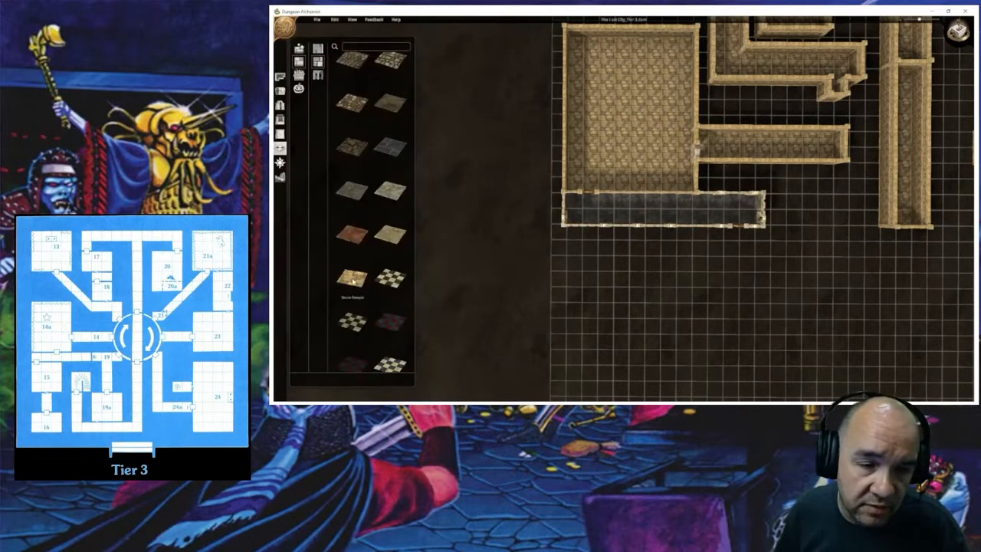
{"action": "left_click_drag", "start_coordinate": [574, 203], "coordinate": [740, 207]}
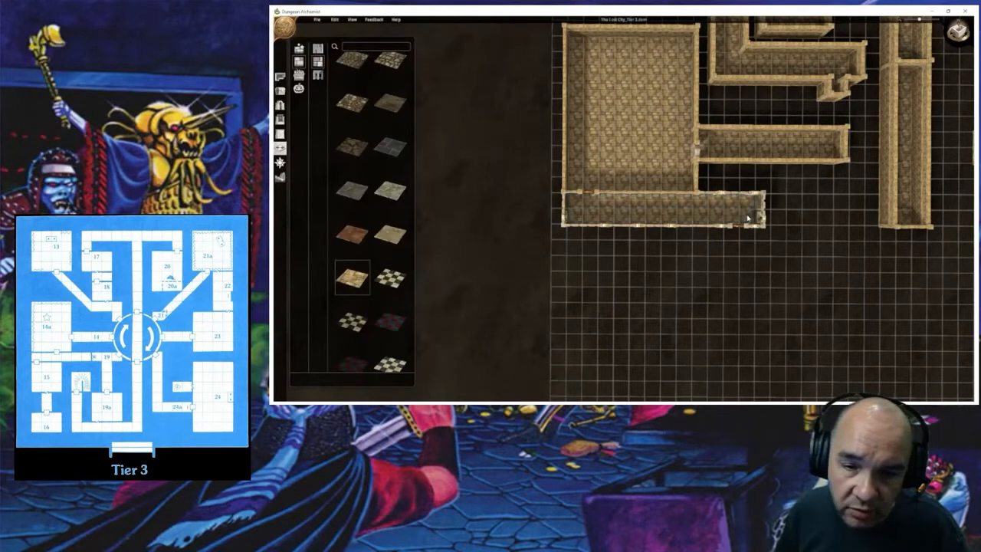
Step: Change all walls of the southern hallway and adjoining large room to the grey half wall and then to the tan stone wall
{"action": "left_click", "coordinate": [280, 134]}
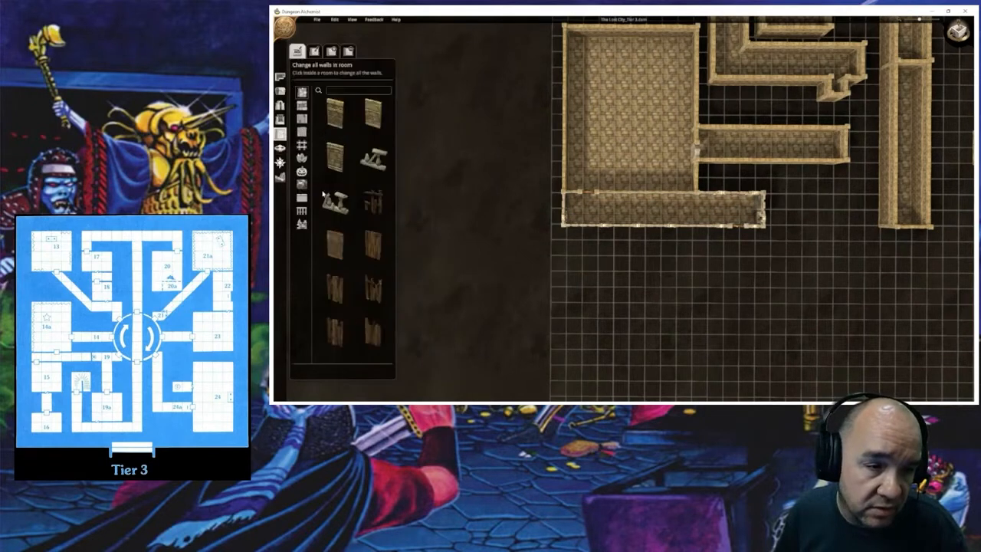
{"action": "left_click", "coordinate": [302, 198]}
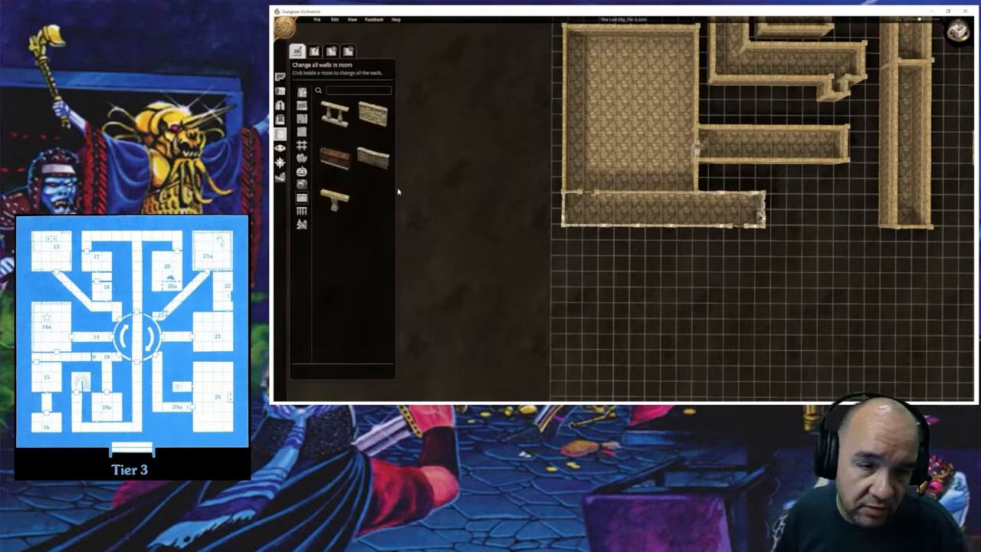
{"action": "left_click", "coordinate": [374, 158]}
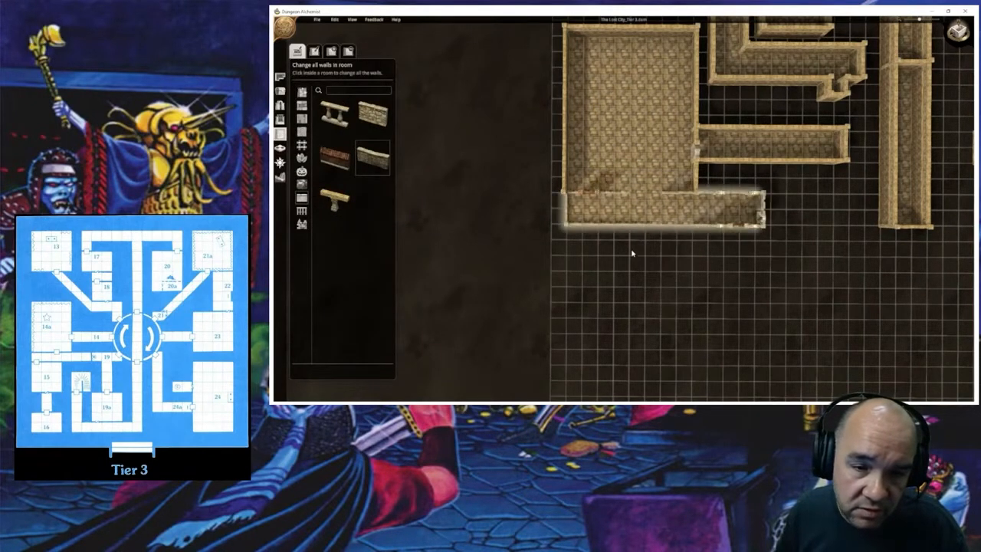
{"action": "scroll", "coordinate": [632, 253], "scroll_direction": "up", "scroll_amount": 2}
{"action": "left_click", "coordinate": [650, 238]}
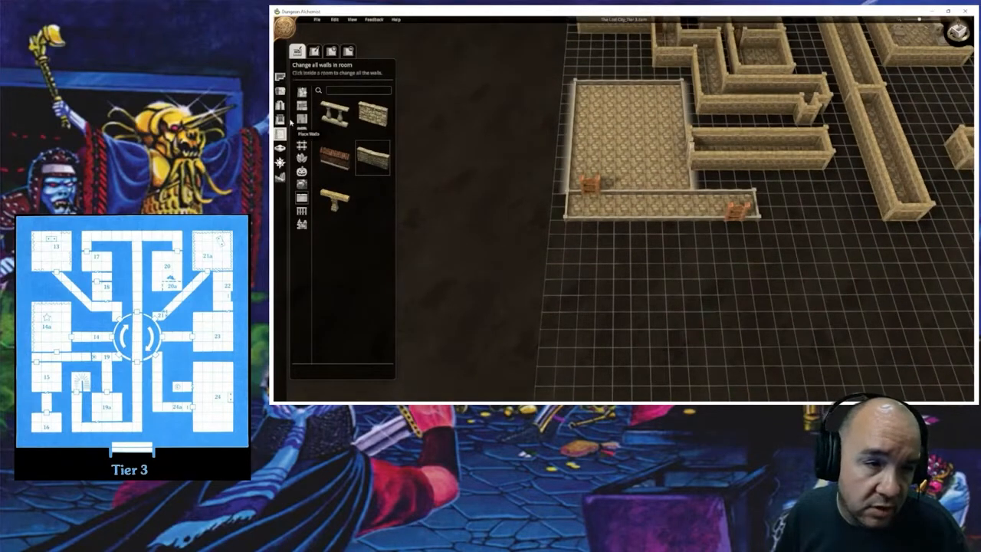
{"action": "left_click", "coordinate": [302, 92]}
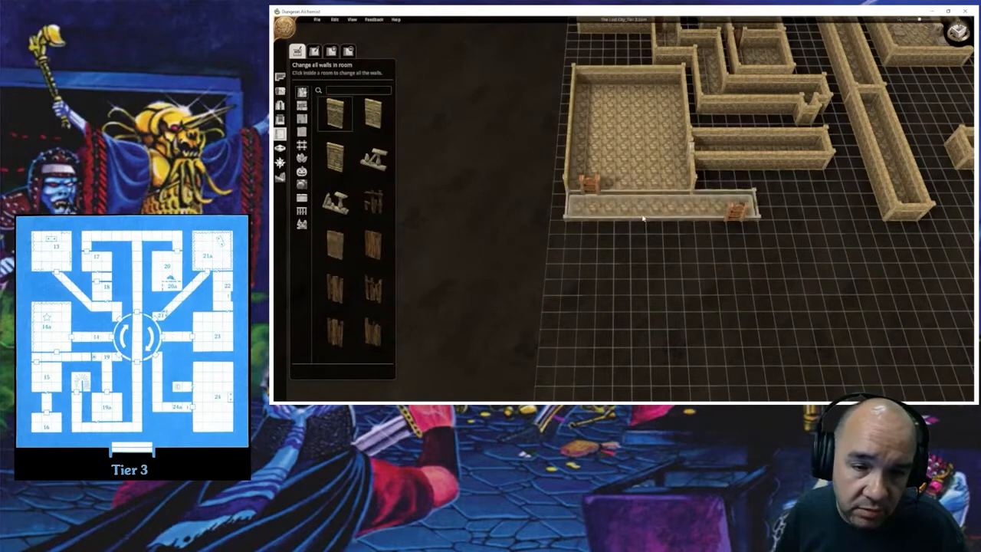
{"action": "left_click", "coordinate": [641, 221]}
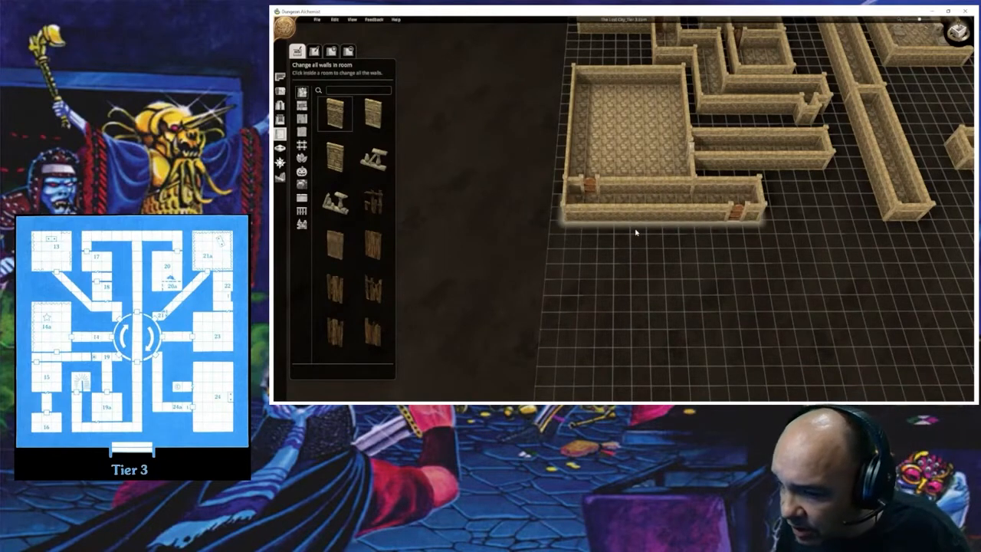
{"action": "scroll", "coordinate": [613, 261], "scroll_direction": "up", "scroll_amount": 3}
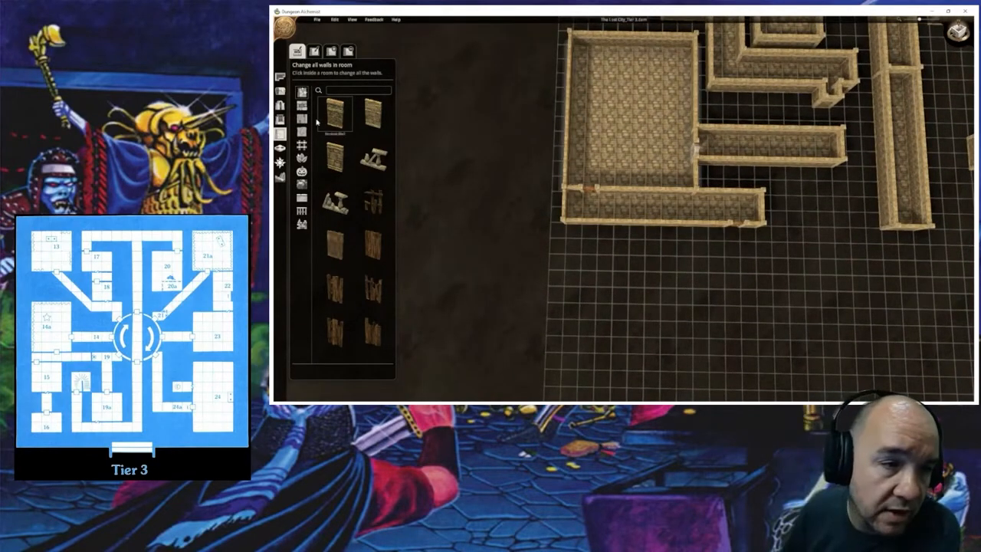
Step: Move the door between the large western room and southern hallway farther east, and delete the door in the hallway's south wall
{"action": "left_click", "coordinate": [280, 105]}
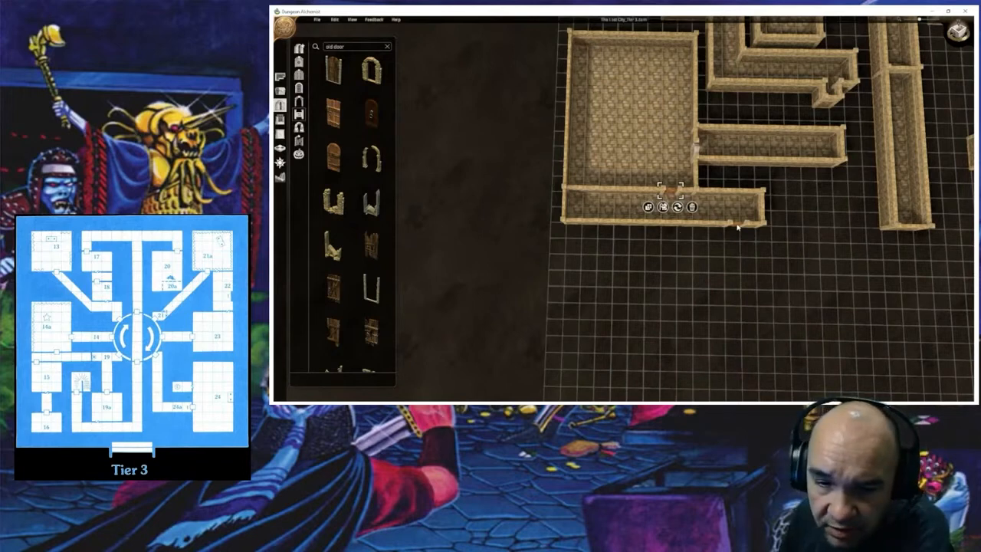
{"action": "left_click", "coordinate": [738, 227]}
{"action": "left_click", "coordinate": [759, 238]}
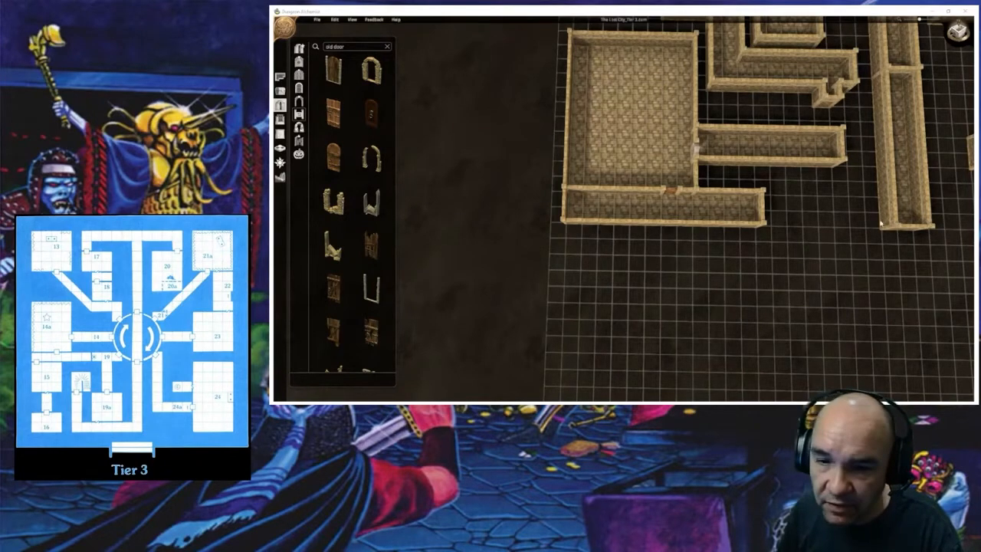
{"action": "middle_click_drag", "start_coordinate": [814, 227], "coordinate": [815, 235]}
{"action": "right_click_drag", "start_coordinate": [815, 237], "coordinate": [643, 218]}
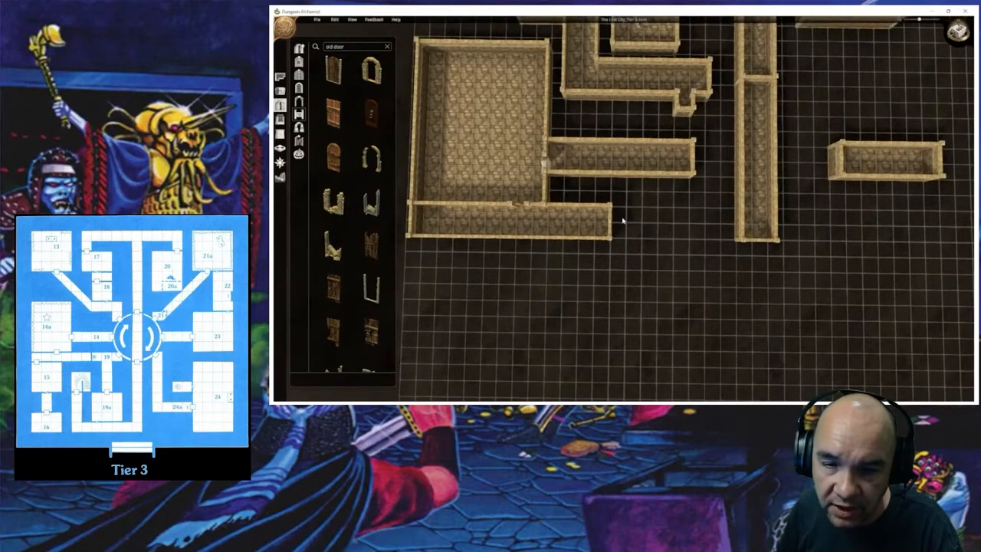
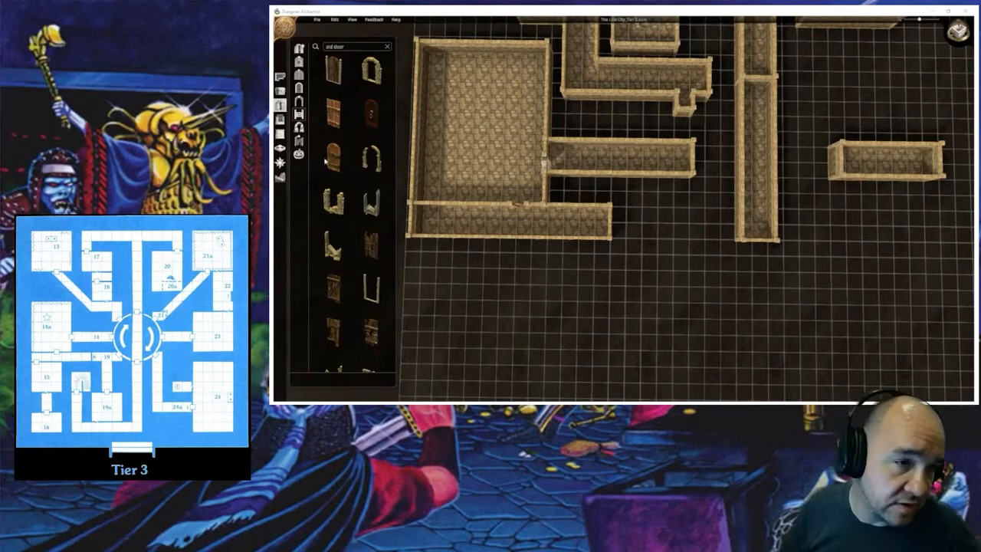
{"action": "left_click", "coordinate": [280, 76]}
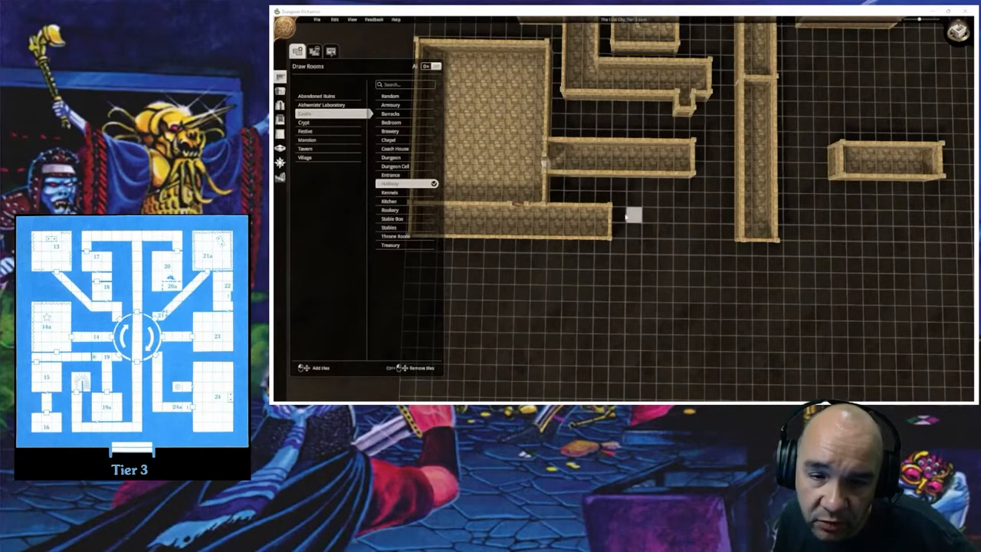
{"action": "right_click_drag", "start_coordinate": [621, 217], "coordinate": [553, 253]}
{"action": "left_click_drag", "start_coordinate": [552, 251], "coordinate": [615, 254]}
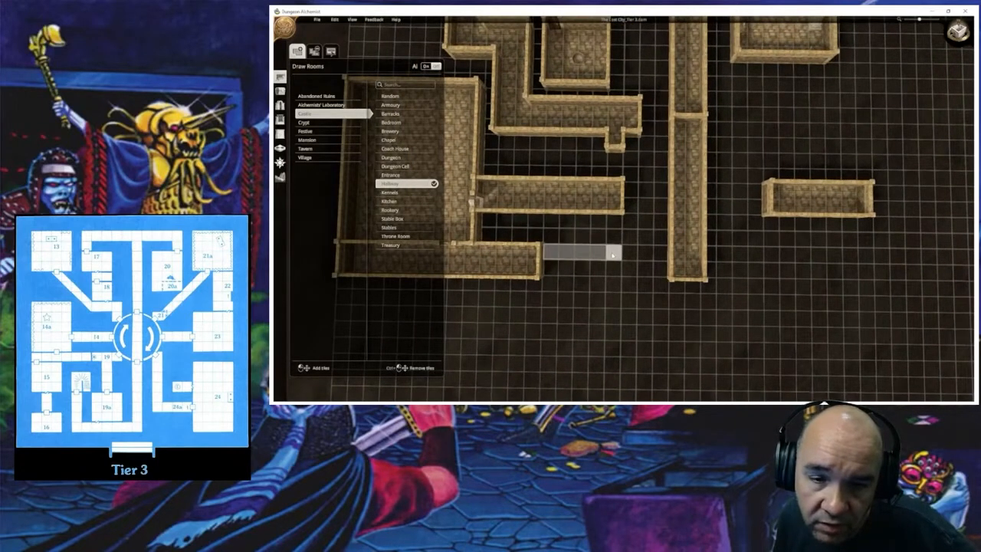
{"action": "left_click_drag", "start_coordinate": [614, 256], "coordinate": [554, 255]}
{"action": "left_click", "coordinate": [564, 240]}
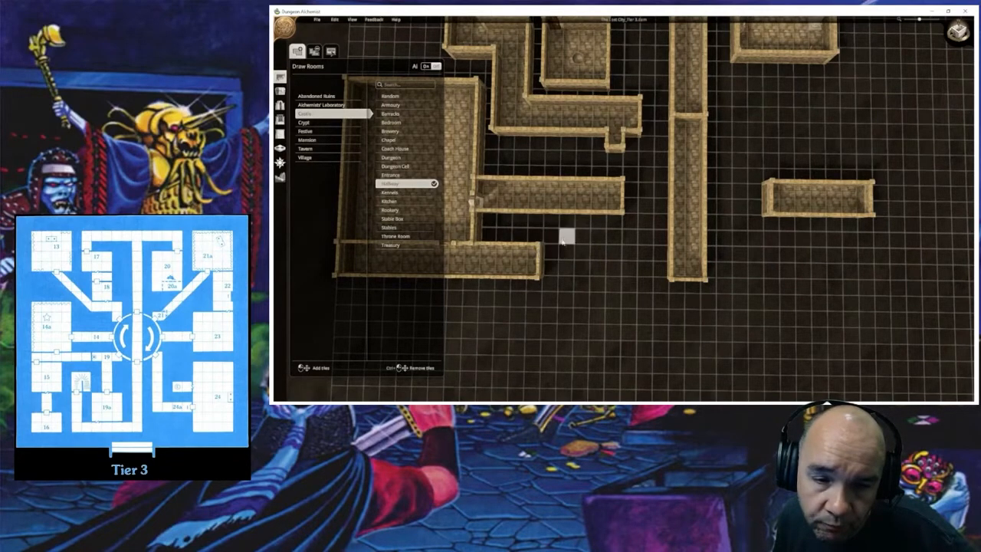
{"action": "left_click_drag", "start_coordinate": [550, 250], "coordinate": [610, 266]}
{"action": "left_click", "coordinate": [584, 256]}
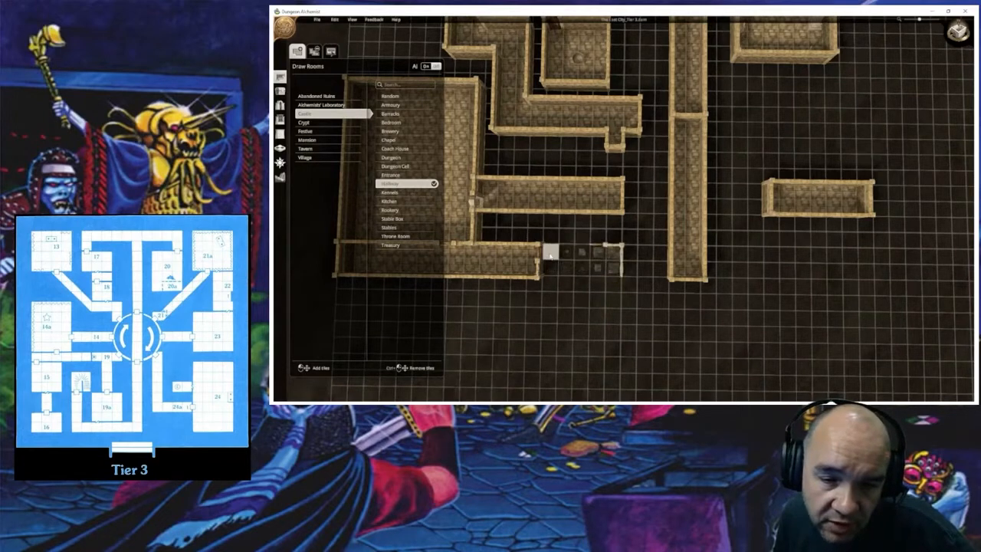
Step: Draw a Castle Hallway section six by two tiles at the southern hallway's east end, with a one-tile notch on its north side
{"action": "left_click_drag", "start_coordinate": [550, 253], "coordinate": [616, 271]}
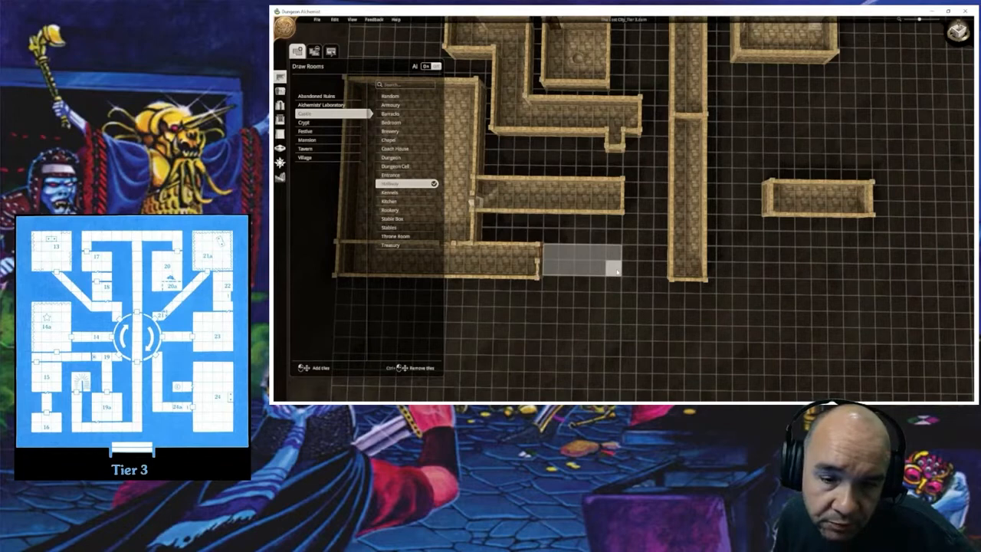
{"action": "left_click_drag", "start_coordinate": [616, 271], "coordinate": [616, 271]}
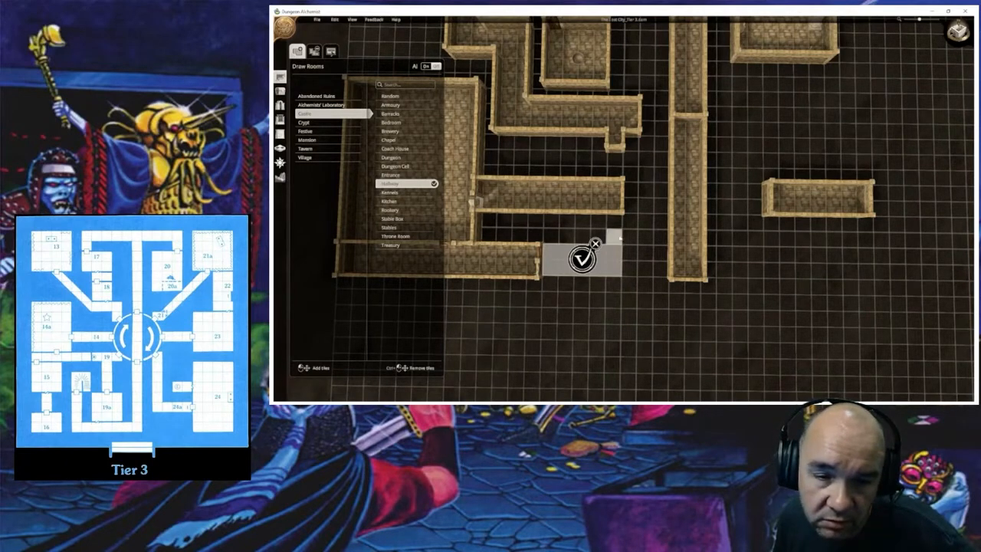
{"action": "left_click", "coordinate": [613, 238]}
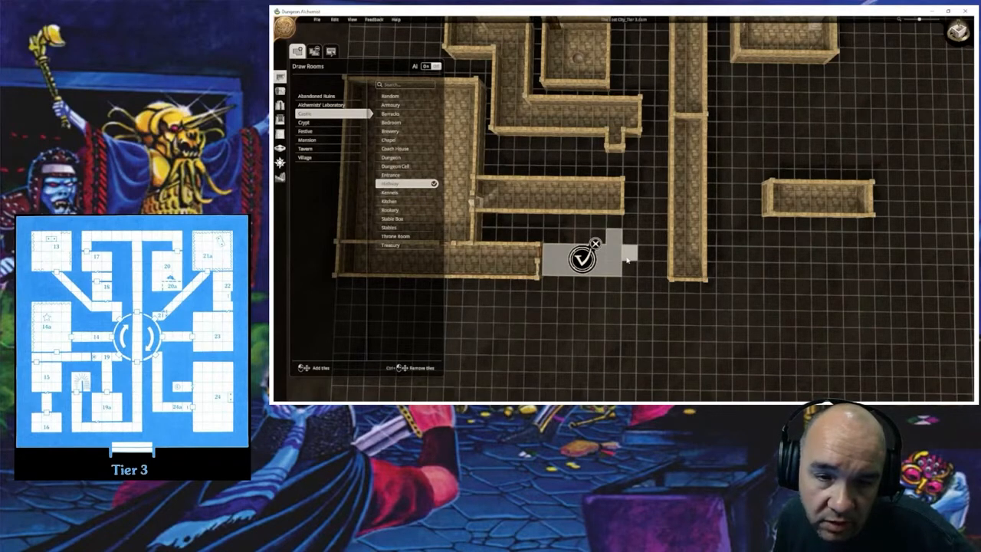
{"action": "left_click_drag", "start_coordinate": [627, 260], "coordinate": [628, 269]}
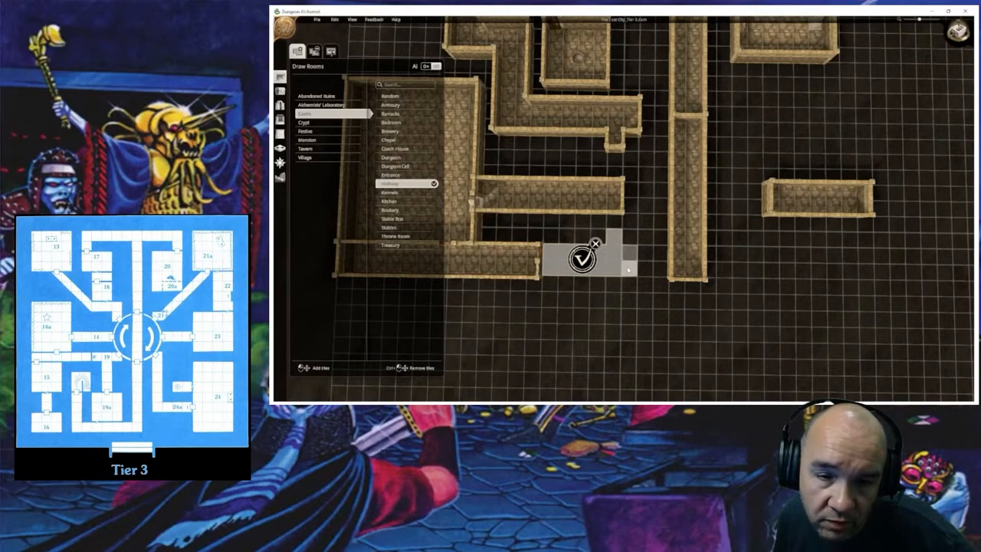
{"action": "left_click", "coordinate": [582, 260]}
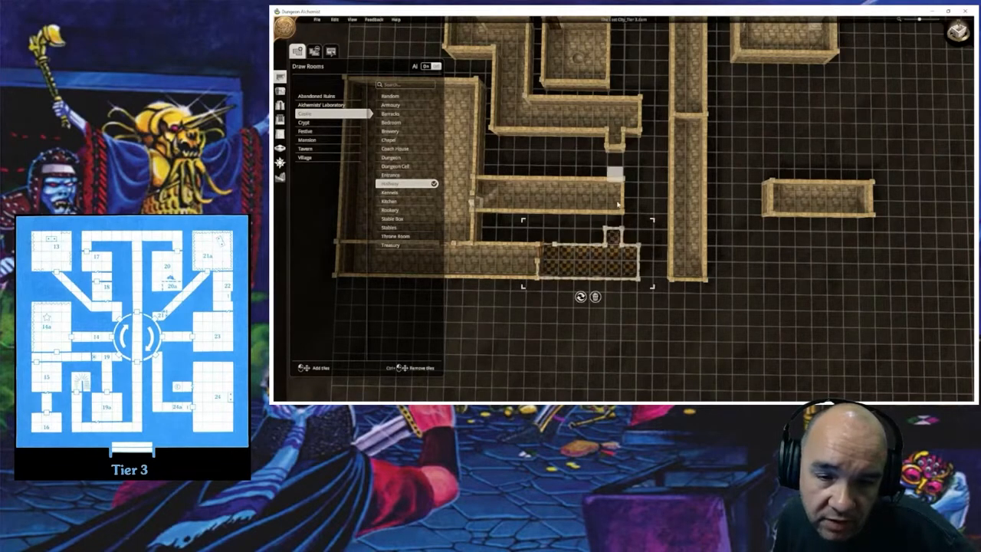
{"action": "middle_click_drag", "start_coordinate": [615, 232], "coordinate": [630, 261]}
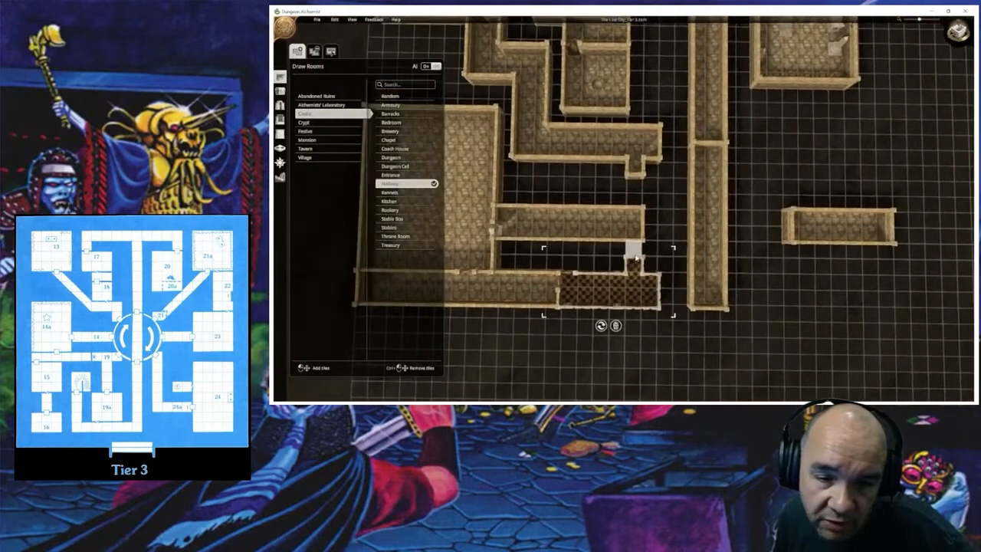
Step: Undo the floor change and the notched section at the southern hallway's east end, and delete the door in that end wall
{"action": "left_click", "coordinate": [280, 149]}
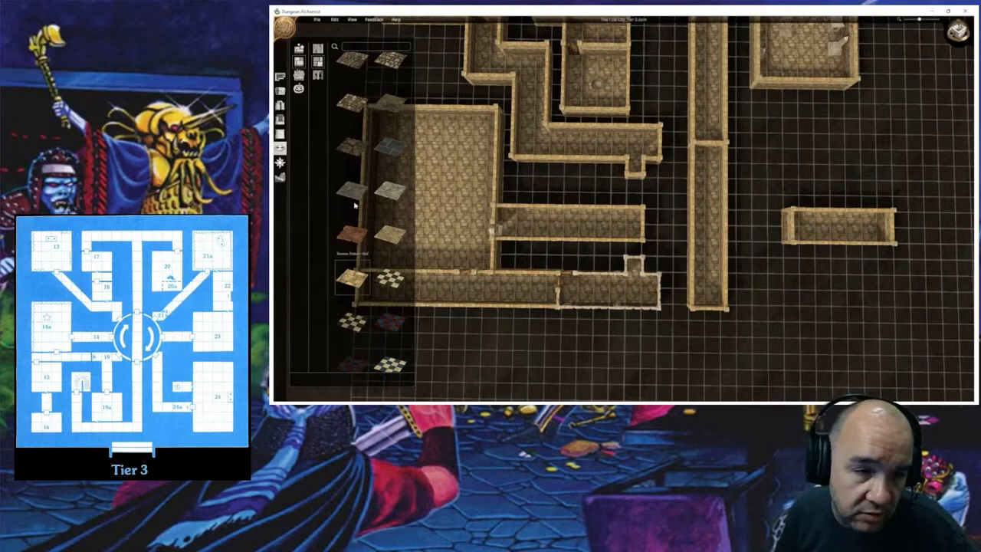
{"action": "left_click", "coordinate": [280, 133]}
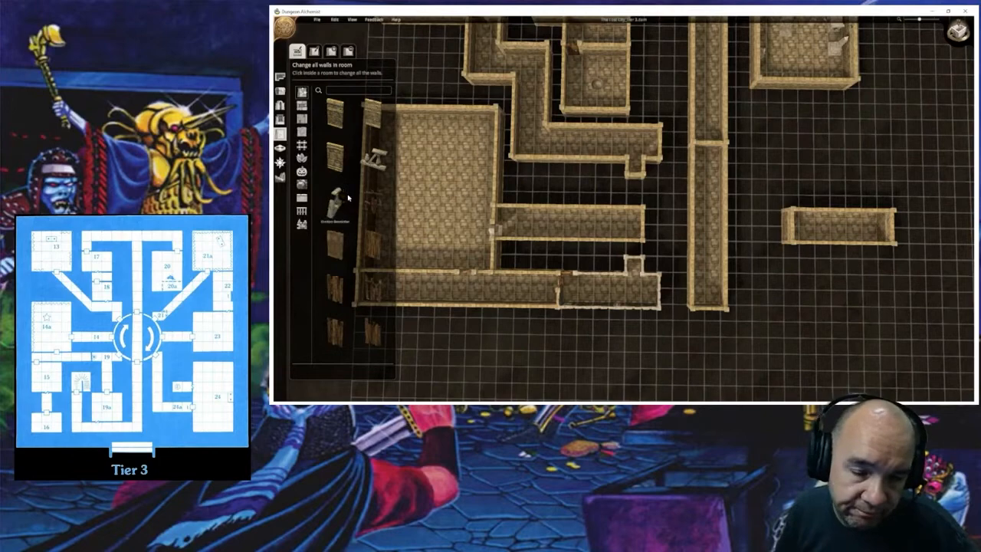
{"action": "right_click_drag", "start_coordinate": [715, 287], "coordinate": [630, 282]}
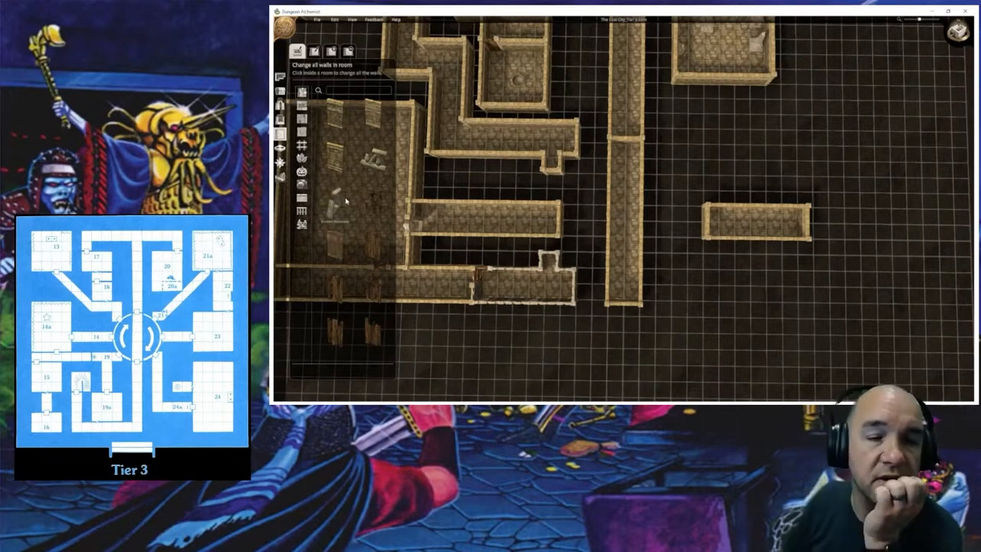
{"action": "key", "text": "ctrl+z"}
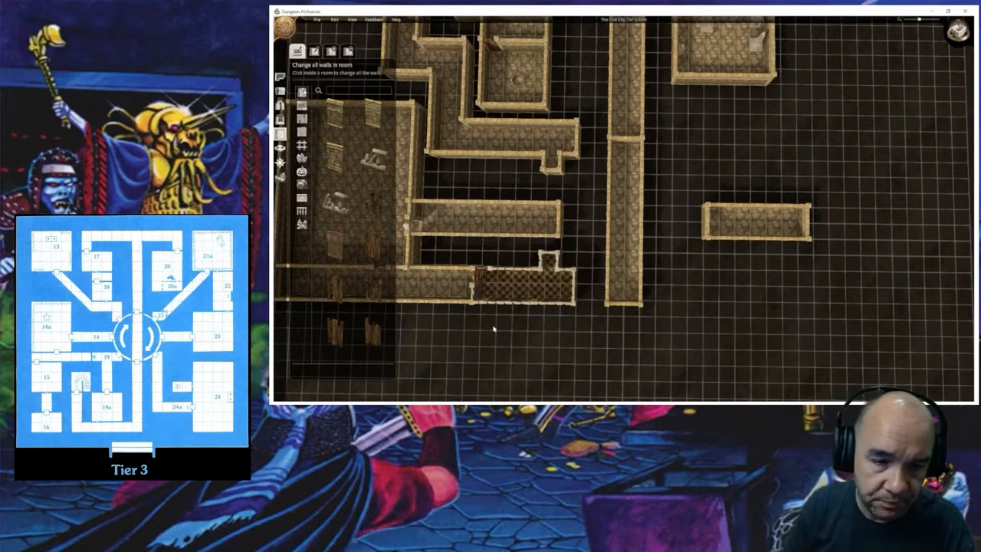
{"action": "key", "text": "ctrl+z"}
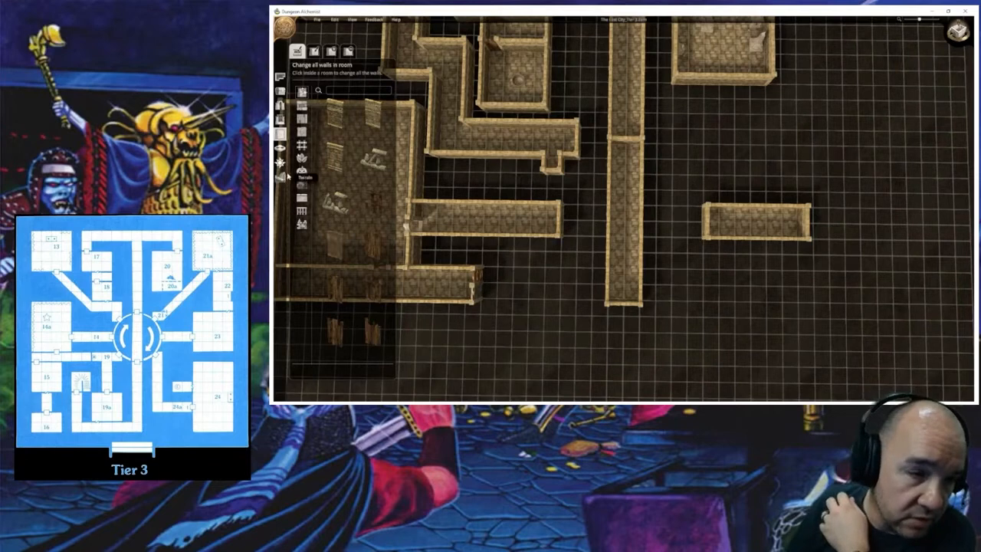
{"action": "left_click", "coordinate": [281, 105]}
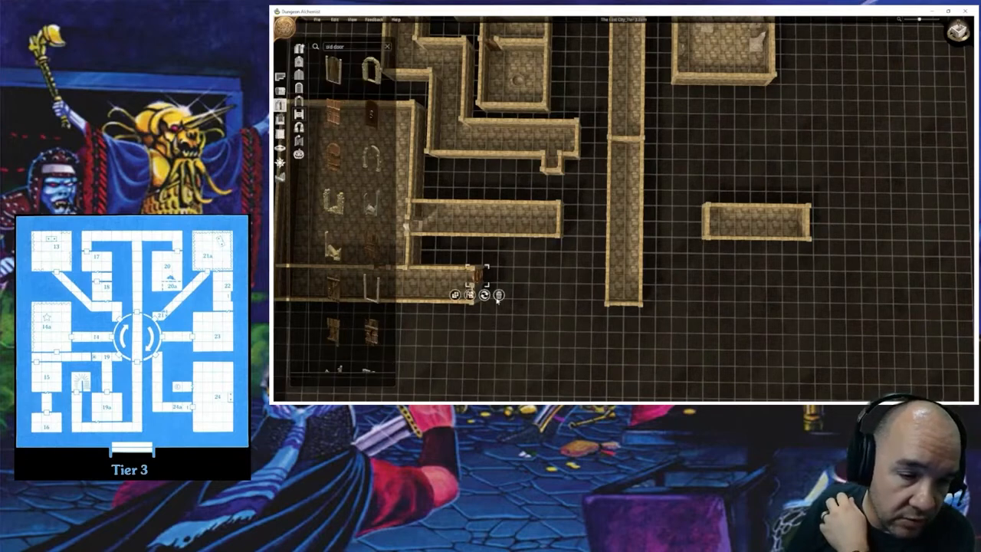
{"action": "left_click", "coordinate": [280, 78]}
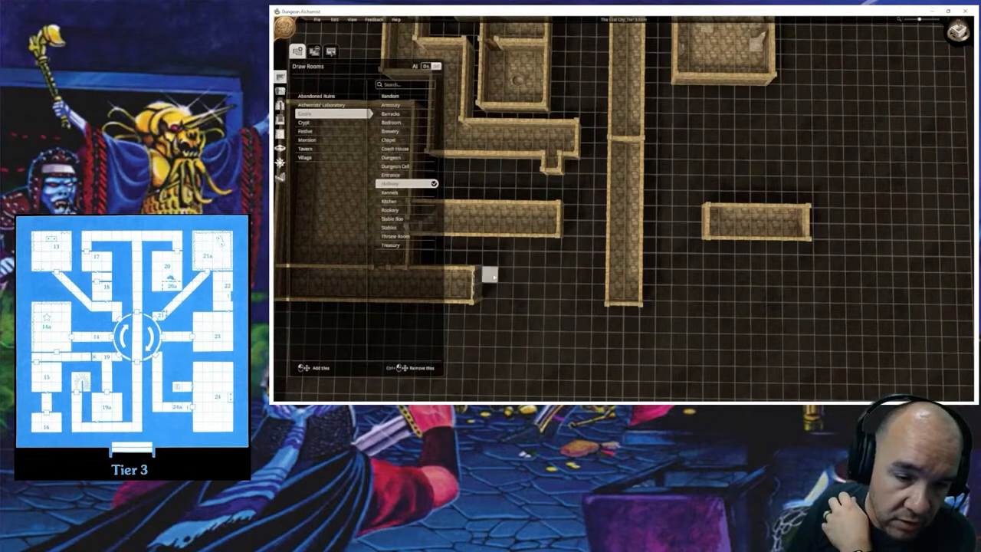
{"action": "left_click_drag", "start_coordinate": [486, 276], "coordinate": [539, 293]}
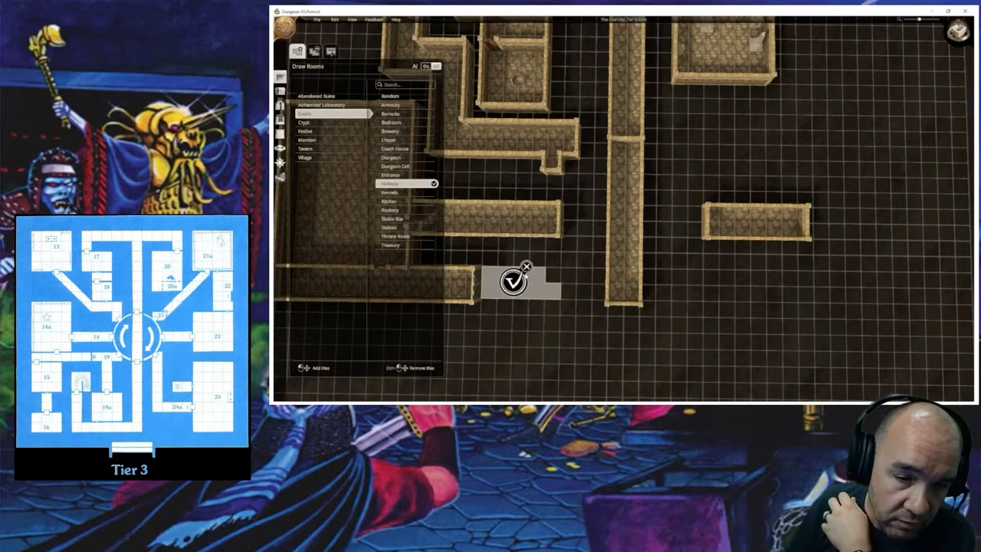
{"action": "left_click", "coordinate": [514, 282]}
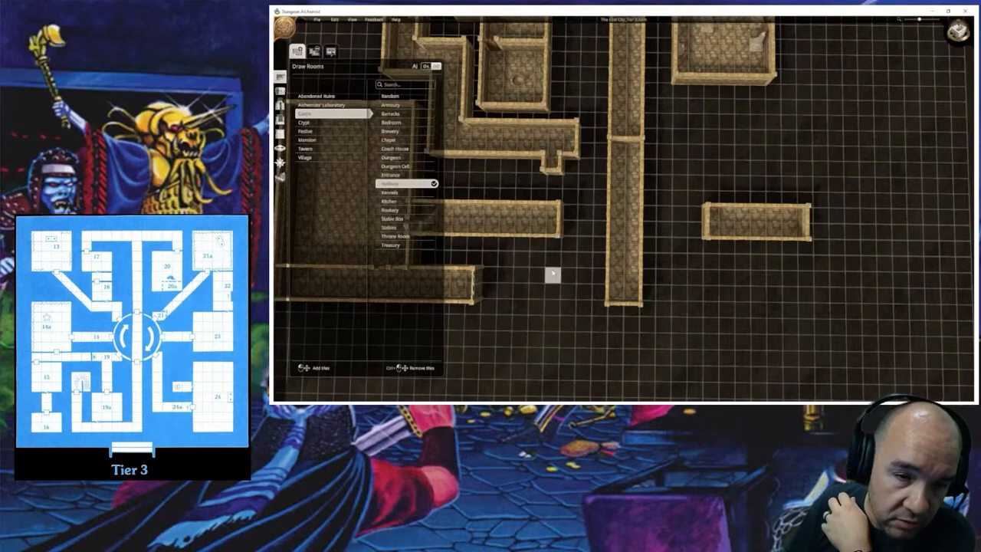
{"action": "left_click", "coordinate": [553, 275]}
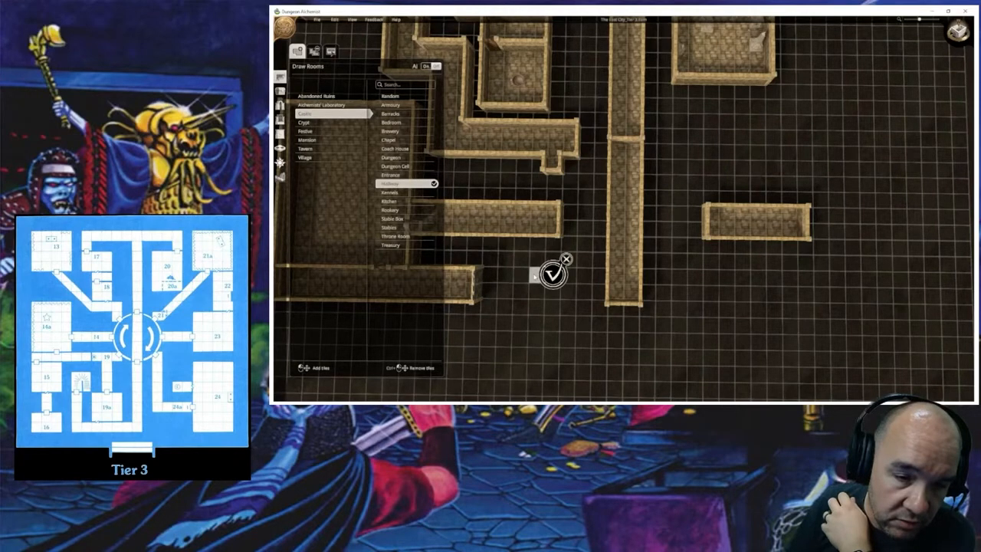
{"action": "left_click_drag", "start_coordinate": [534, 276], "coordinate": [482, 277]}
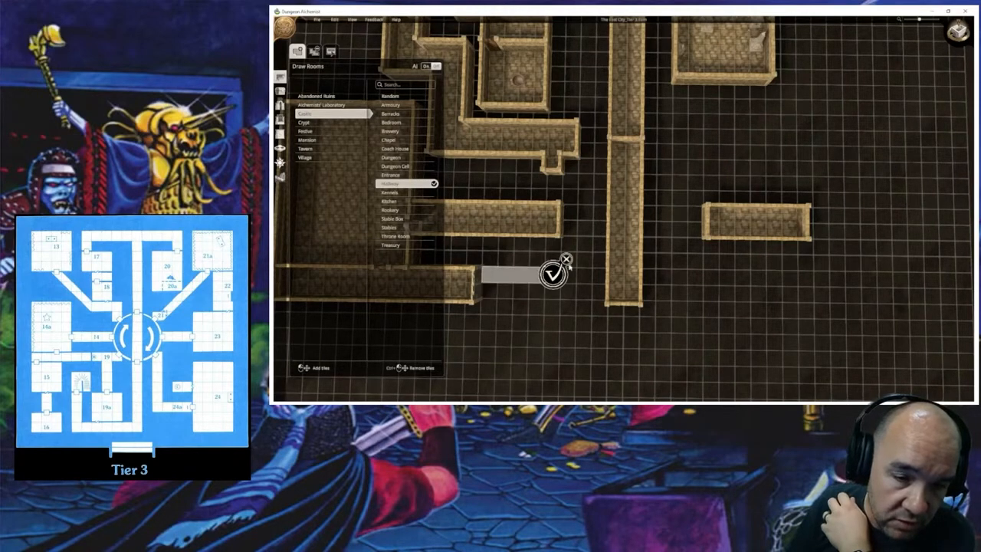
{"action": "left_click", "coordinate": [566, 260]}
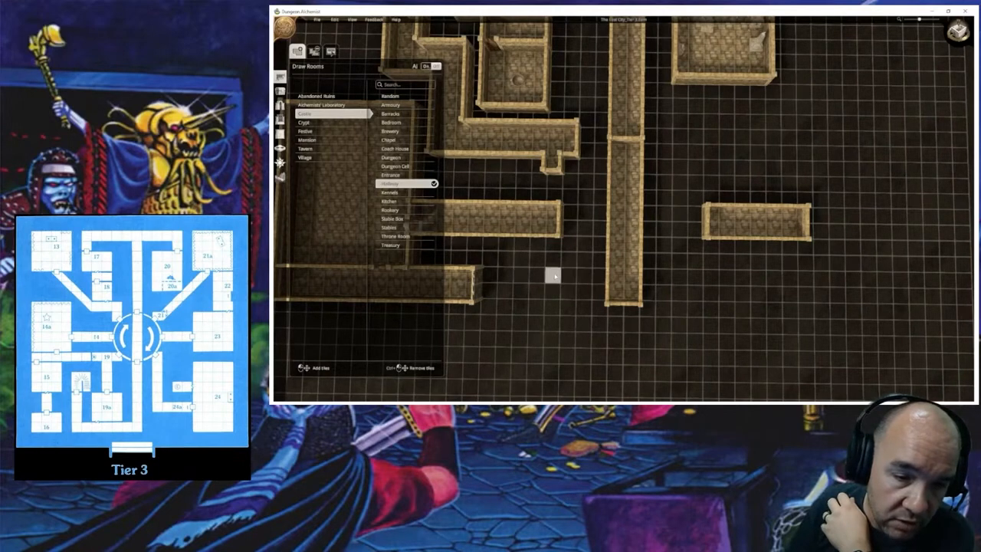
{"action": "left_click_drag", "start_coordinate": [554, 276], "coordinate": [560, 291]}
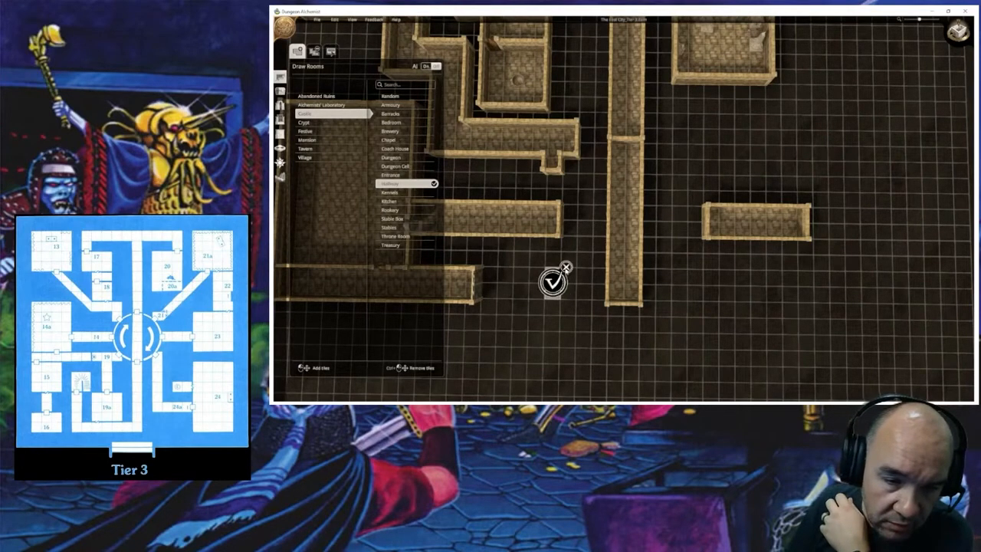
{"action": "left_click", "coordinate": [566, 267]}
{"action": "left_click", "coordinate": [560, 292]}
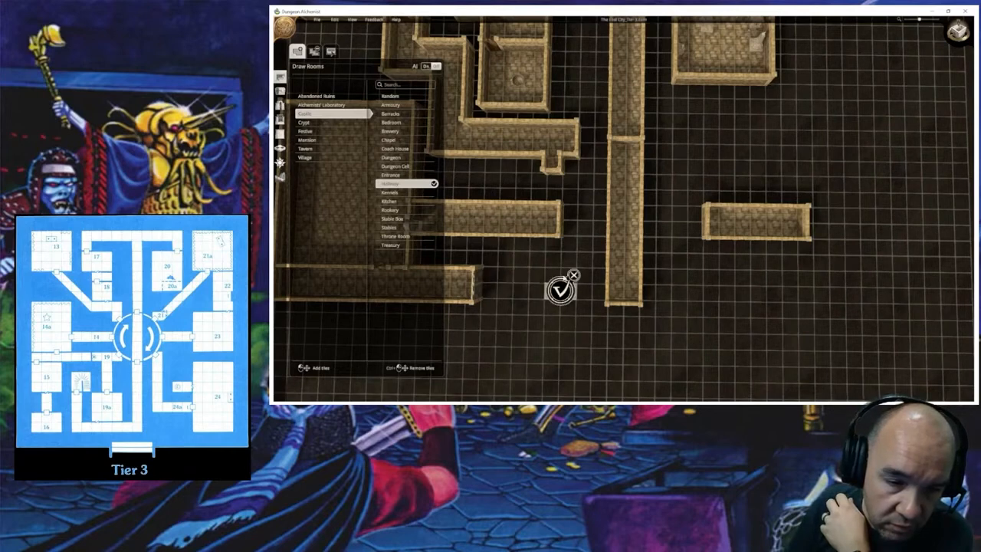
{"action": "left_click", "coordinate": [574, 275]}
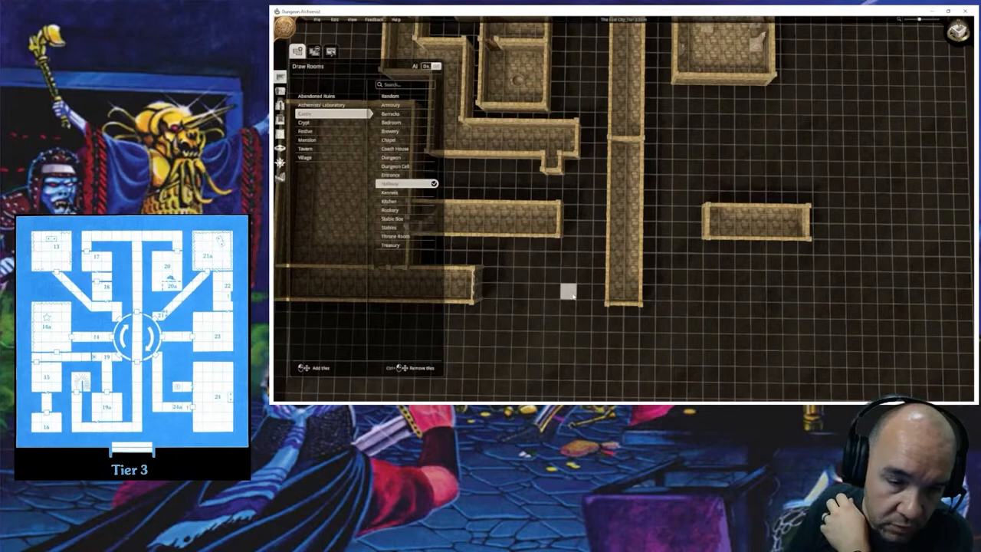
Step: Draw a Castle Hallway section east of the southern hallway, five tiles in the north row and six in the south, with the tan stone floor
{"action": "left_click_drag", "start_coordinate": [571, 293], "coordinate": [483, 292]}
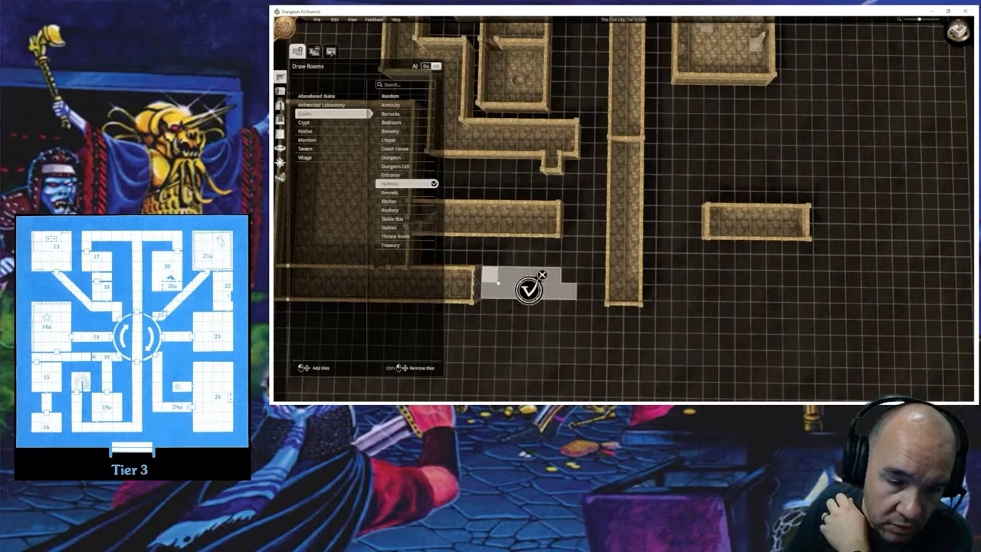
{"action": "left_click", "coordinate": [529, 290]}
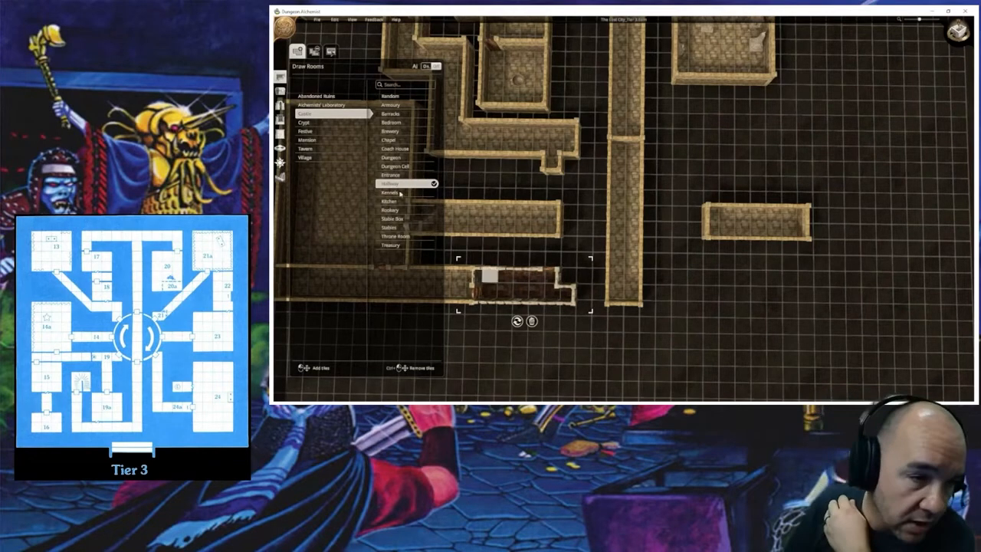
{"action": "left_click", "coordinate": [280, 147]}
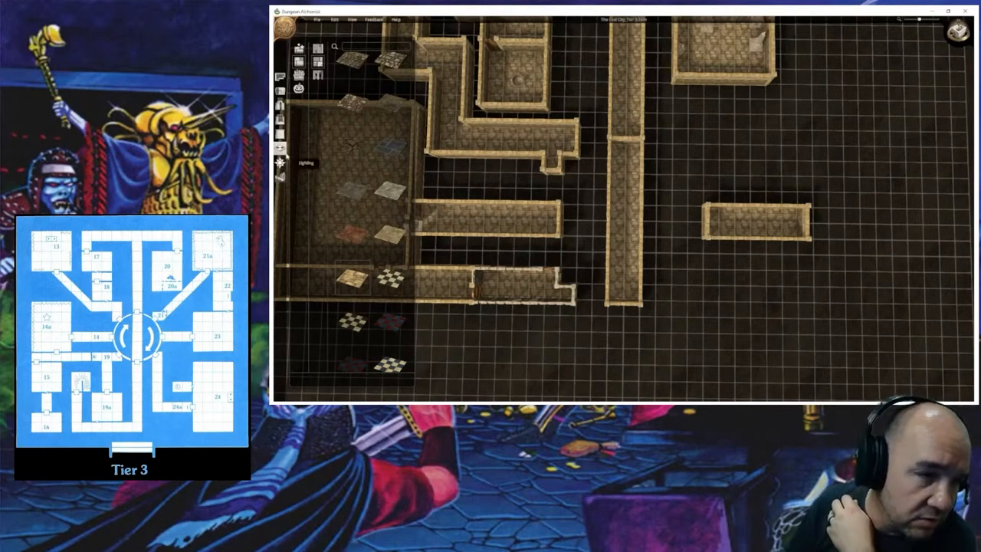
Step: Change all walls of the new hallway section to the half wall and then to the tan stone wall
{"action": "left_click", "coordinate": [280, 135]}
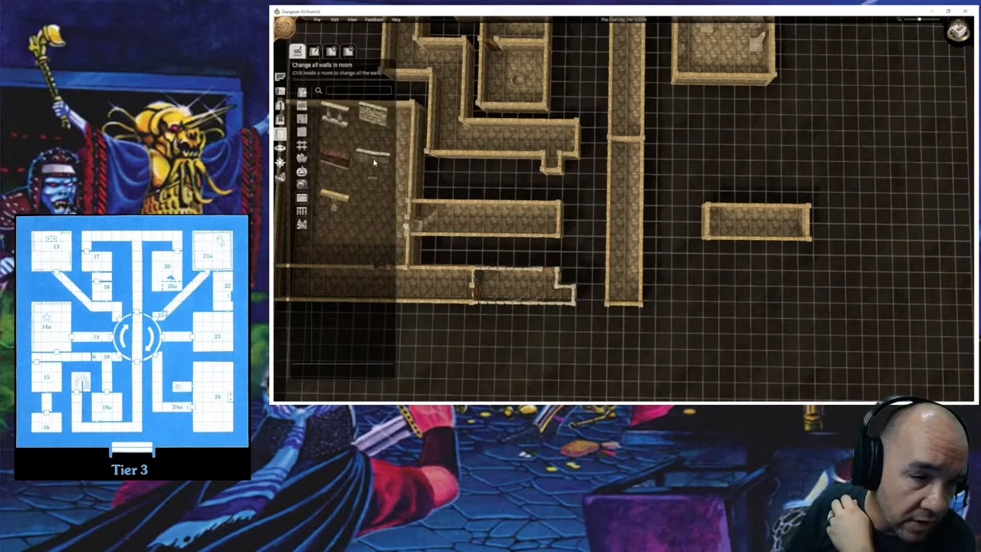
{"action": "right_click_drag", "start_coordinate": [522, 313], "coordinate": [519, 300]}
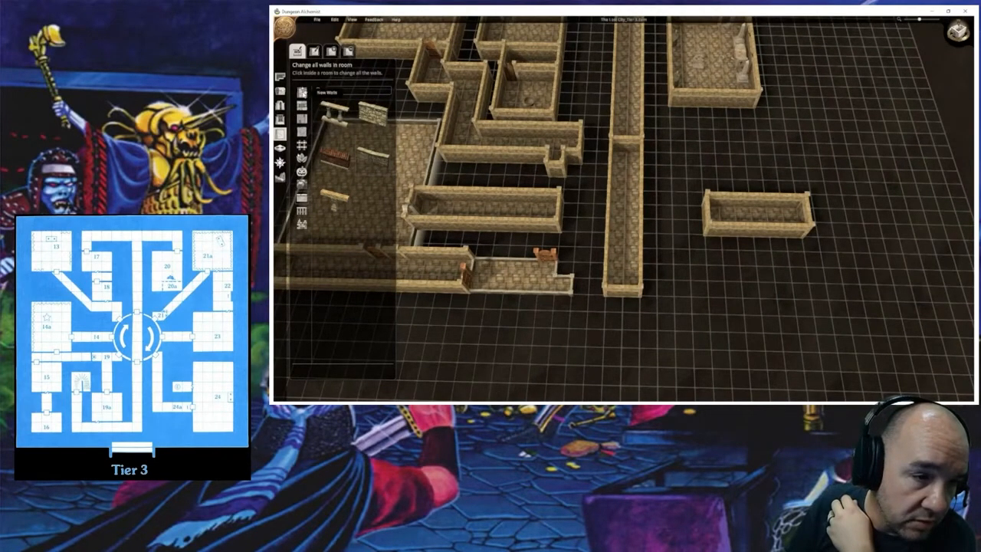
{"action": "left_click", "coordinate": [302, 93]}
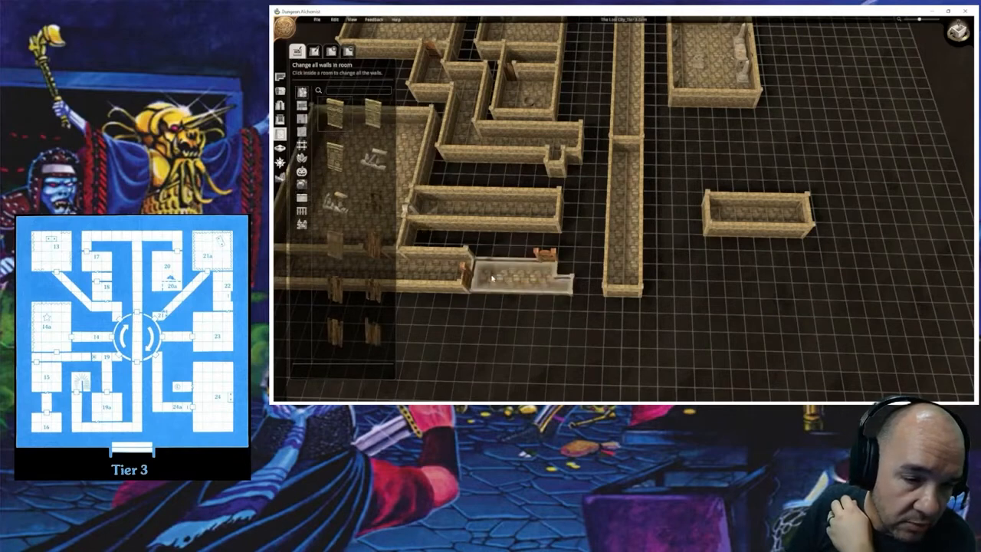
{"action": "left_click", "coordinate": [492, 278]}
Step: Delete the doors in the new hallway section's north wall and in the wall shared with the southern hallway
{"action": "left_click", "coordinate": [280, 106]}
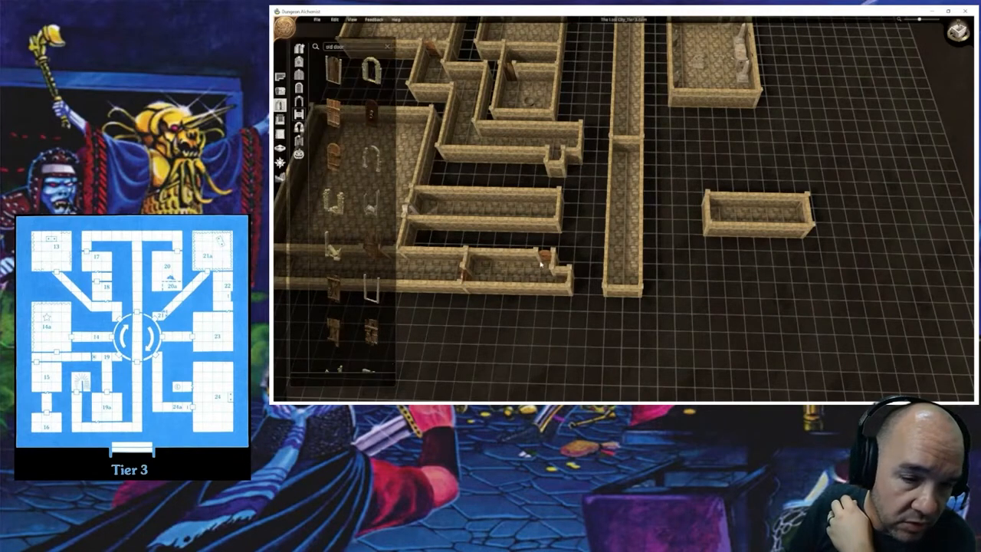
{"action": "left_click", "coordinate": [463, 276]}
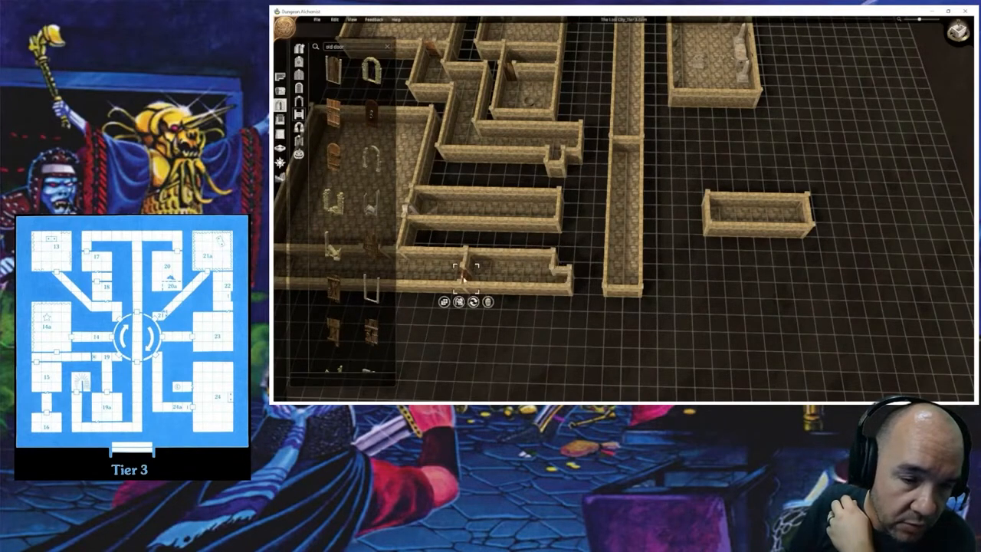
{"action": "left_click", "coordinate": [488, 301]}
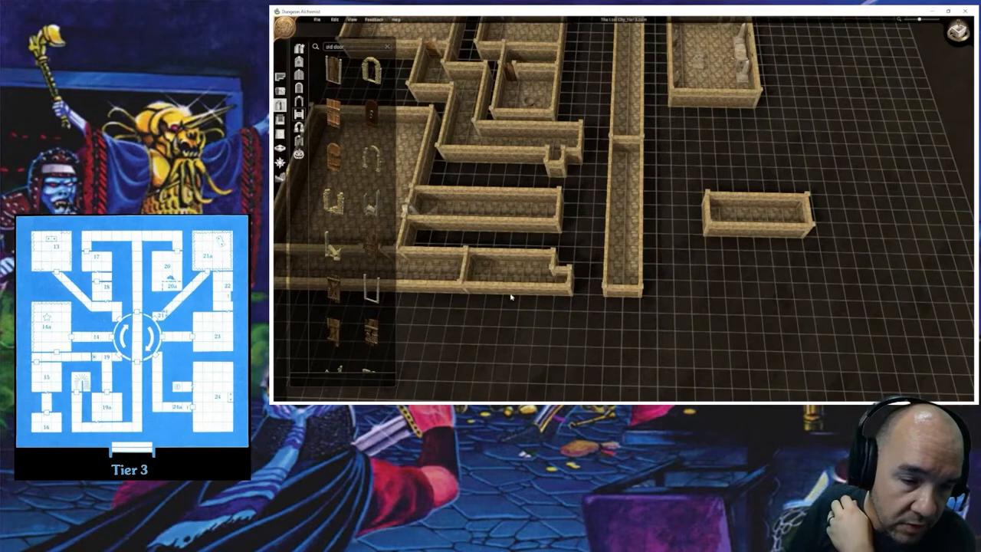
Step: Search the placeable objects for "statue" to furnish the new hallway section
{"action": "middle_click_drag", "start_coordinate": [511, 297], "coordinate": [364, 262]}
{"action": "key", "text": "w"}
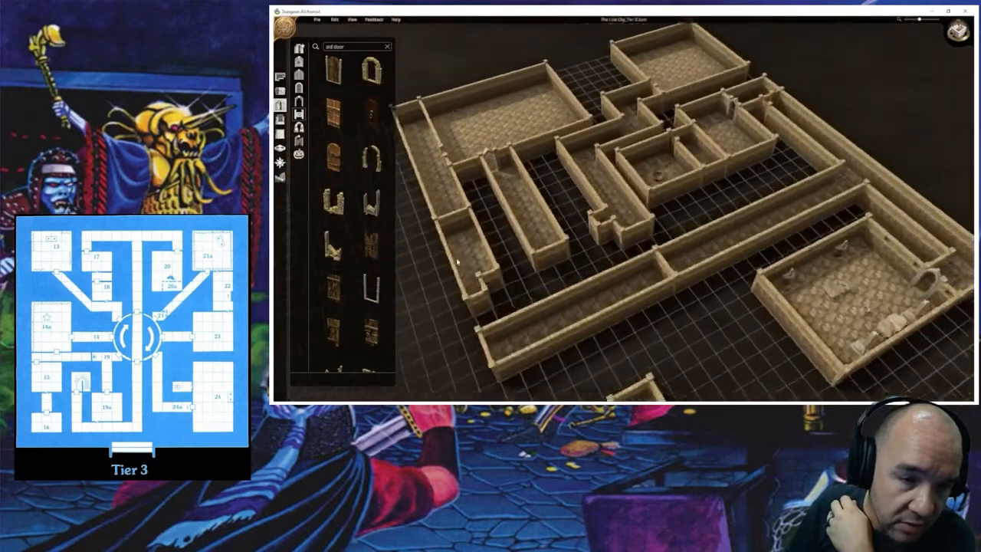
{"action": "scroll", "coordinate": [454, 266], "scroll_direction": "up", "scroll_amount": 2}
{"action": "middle_click_drag", "start_coordinate": [449, 271], "coordinate": [480, 222]}
{"action": "scroll", "coordinate": [481, 222], "scroll_direction": "up", "scroll_amount": 3}
{"action": "right_click_drag", "start_coordinate": [481, 222], "coordinate": [548, 283]}
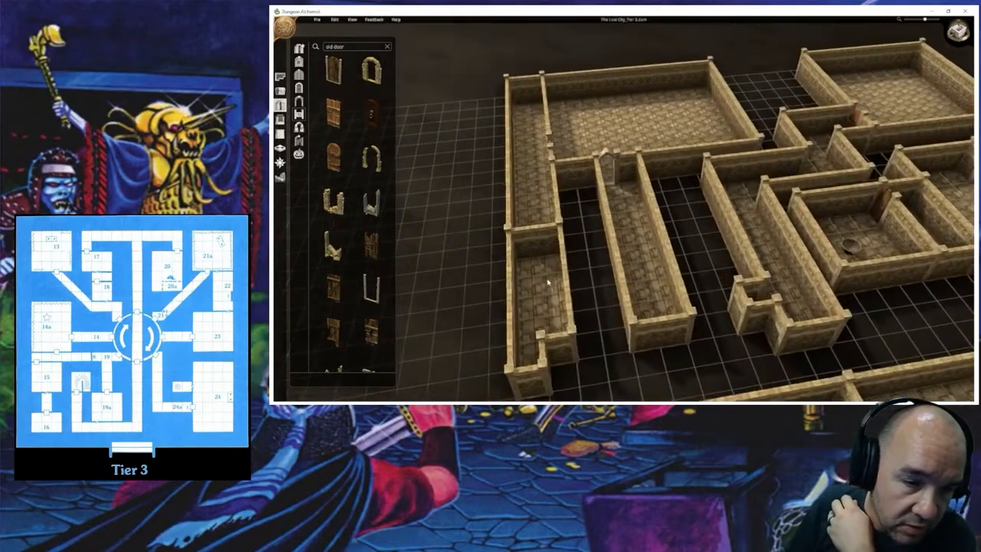
{"action": "scroll", "coordinate": [548, 283], "scroll_direction": "up", "scroll_amount": 4}
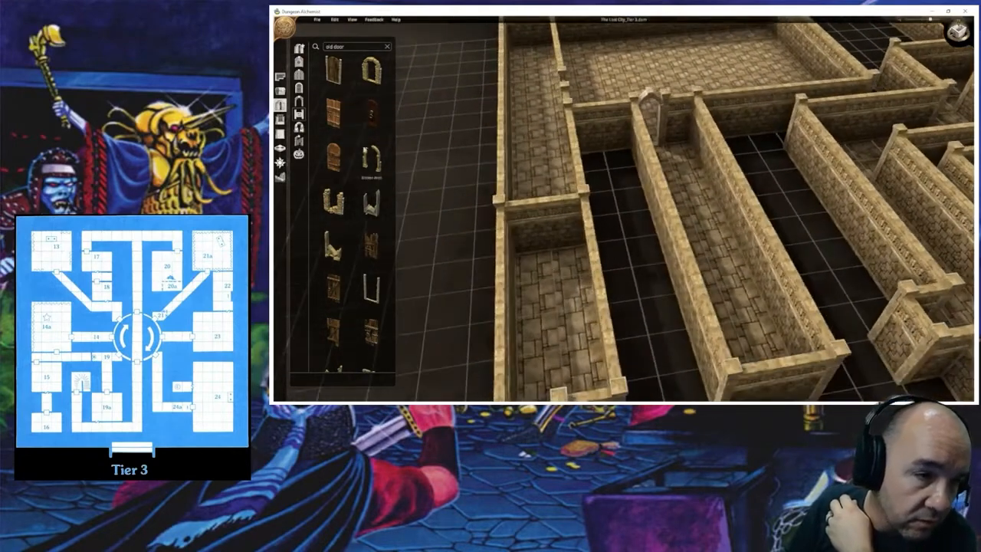
{"action": "left_click", "coordinate": [279, 91]}
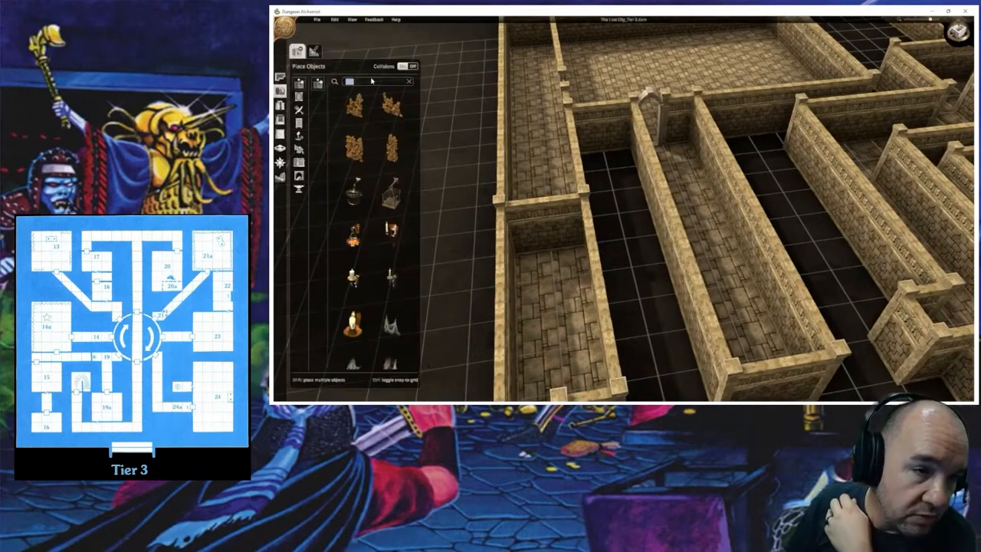
{"action": "type", "text": "stat"}
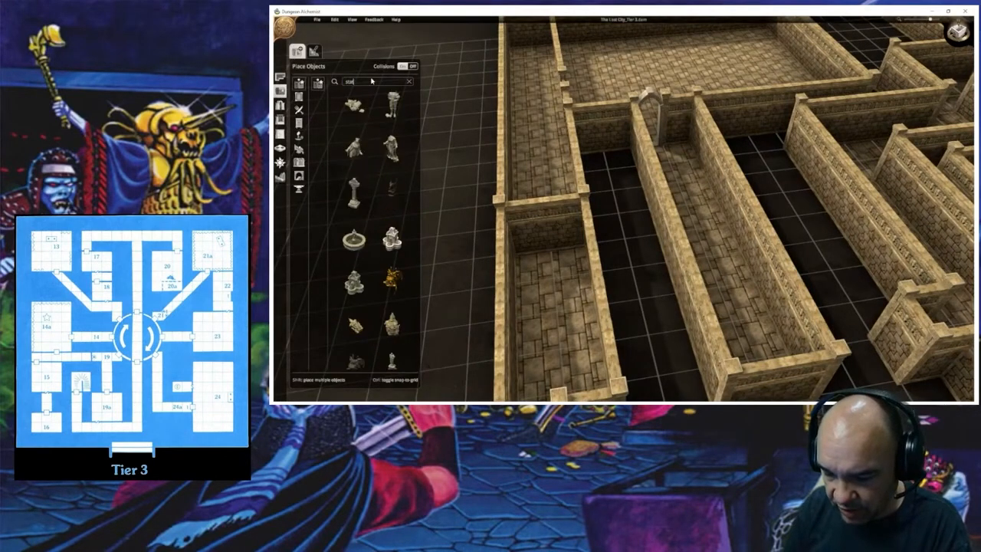
{"action": "type", "text": "ue"}
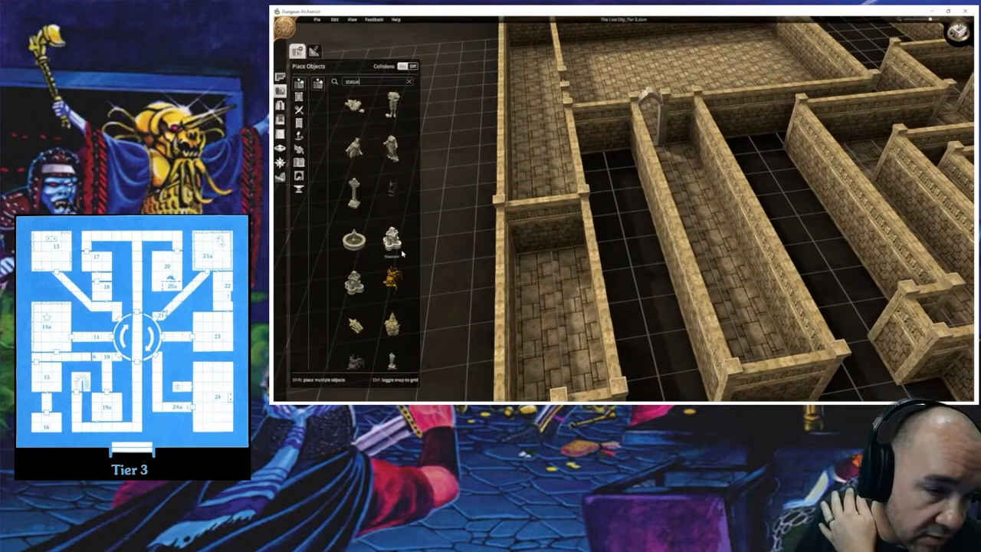
Step: Place the dark winged statue against the west wall of the new hallway section, facing east, and save the map
{"action": "left_click", "coordinate": [397, 196]}
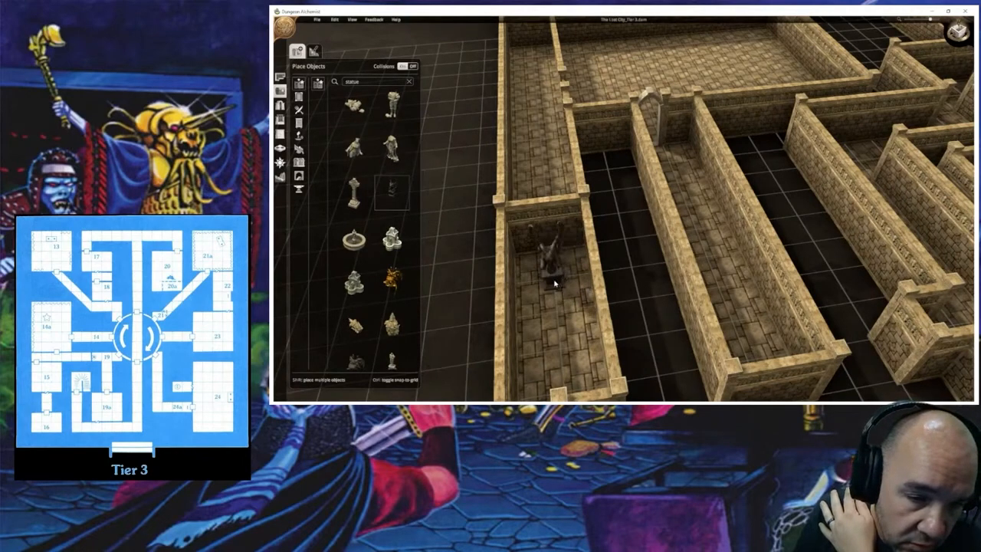
{"action": "middle_click_drag", "start_coordinate": [554, 271], "coordinate": [541, 339]}
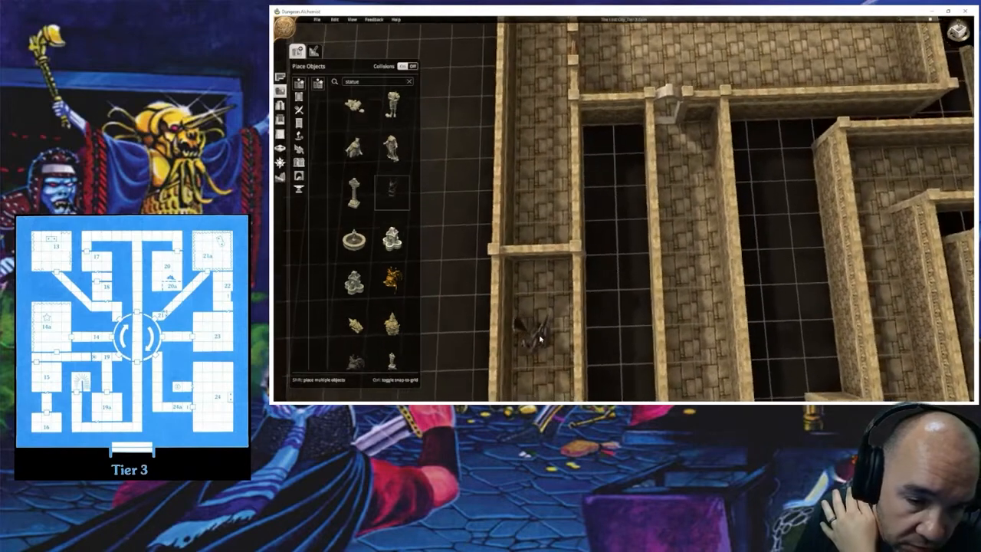
{"action": "right_click_drag", "start_coordinate": [542, 340], "coordinate": [578, 341]}
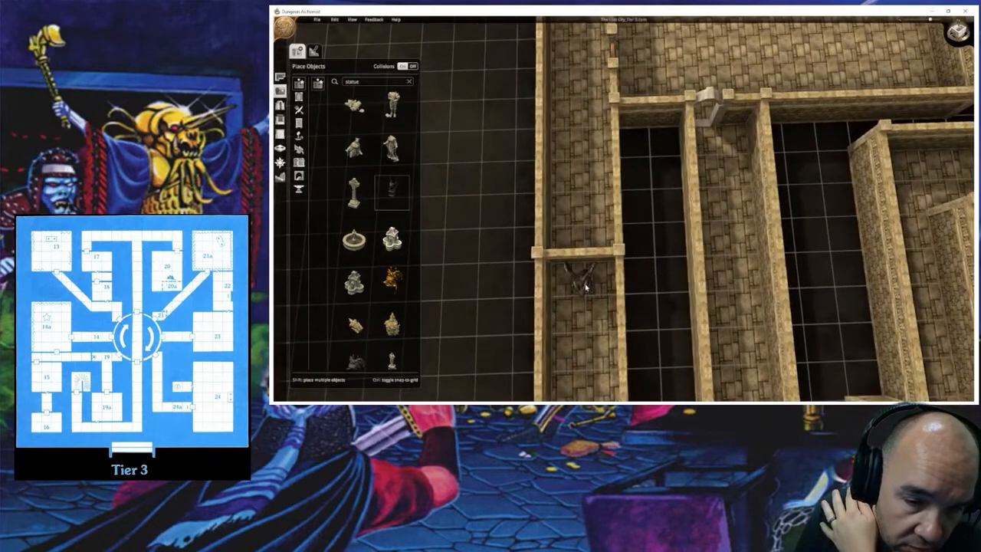
{"action": "left_click", "coordinate": [585, 287]}
{"action": "scroll", "coordinate": [588, 282], "scroll_direction": "up", "scroll_amount": 3}
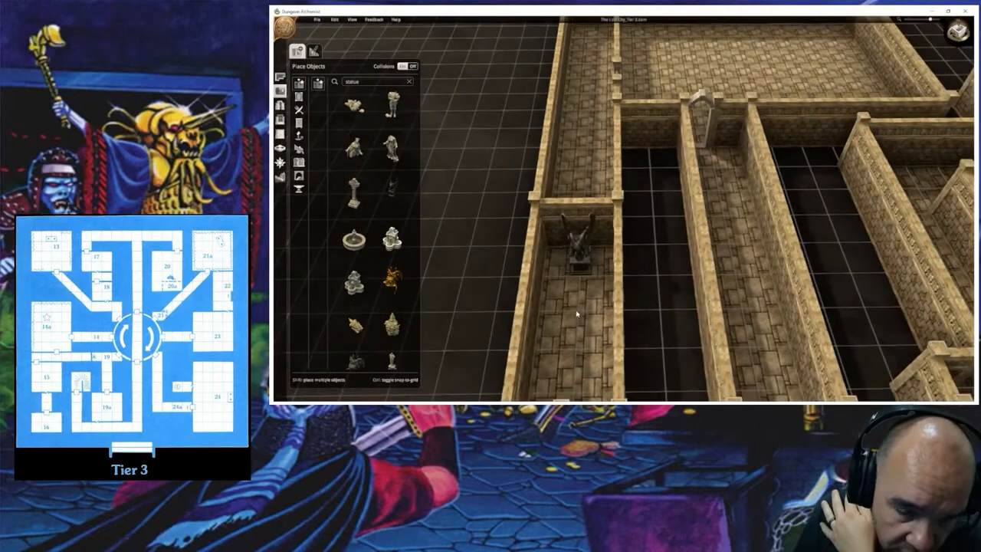
{"action": "scroll", "coordinate": [579, 291], "scroll_direction": "up", "scroll_amount": 2}
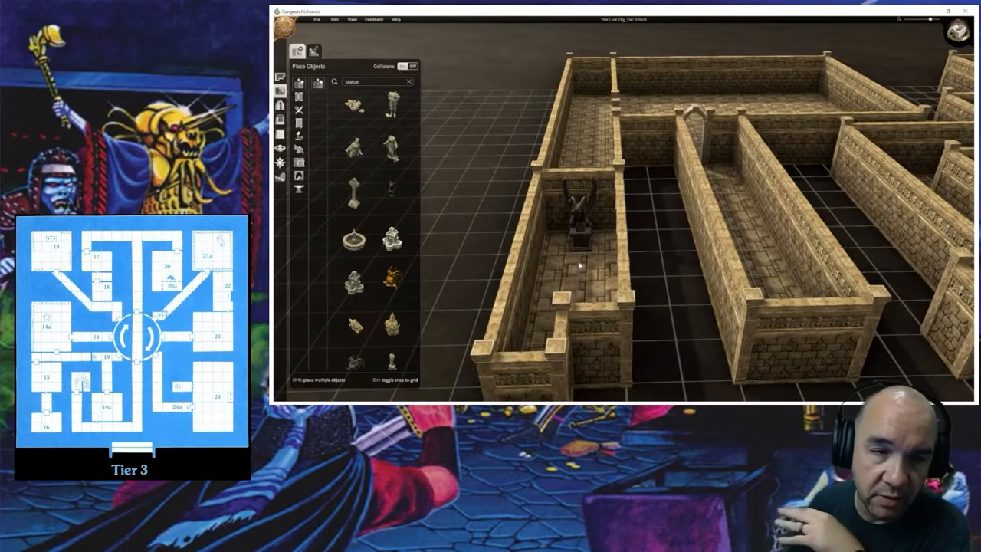
{"action": "left_click", "coordinate": [316, 20]}
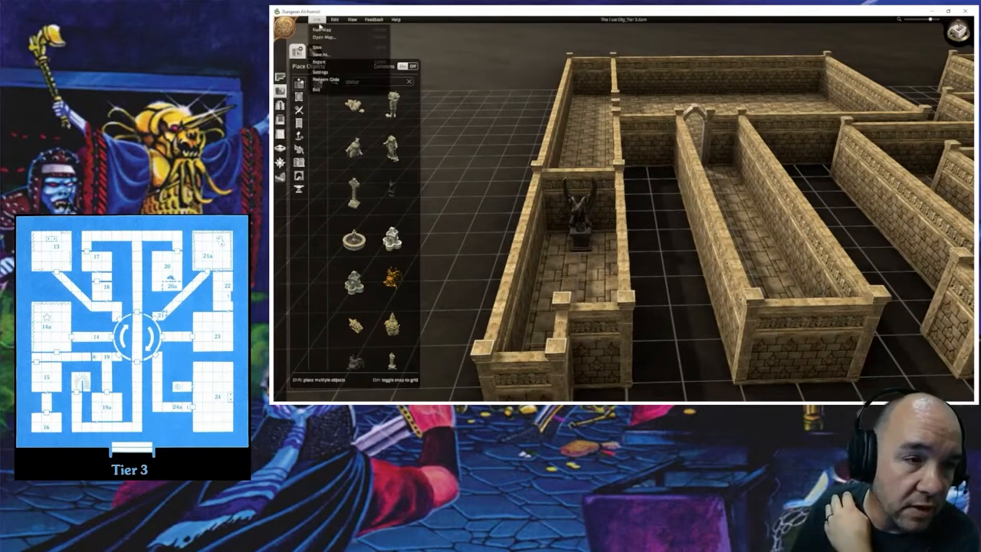
{"action": "left_click", "coordinate": [319, 48]}
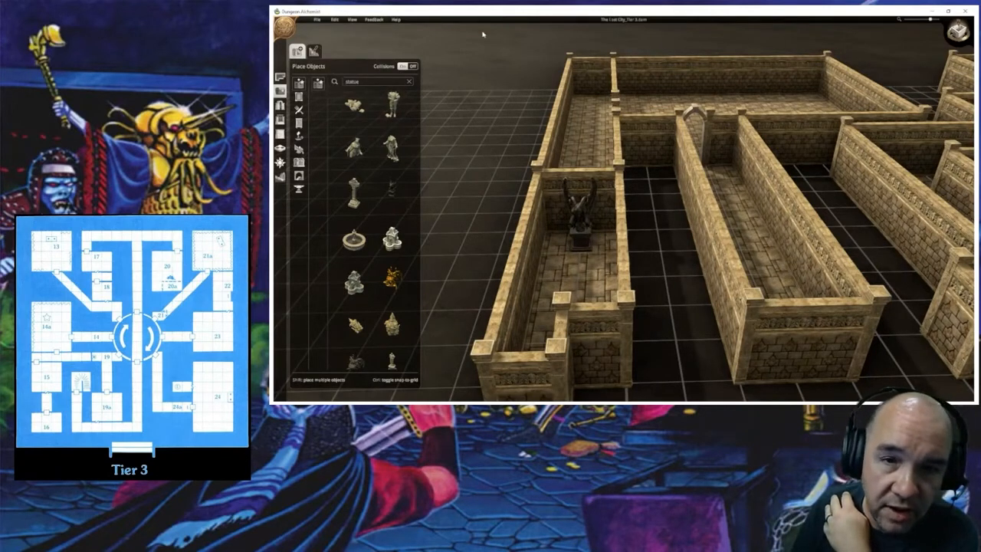